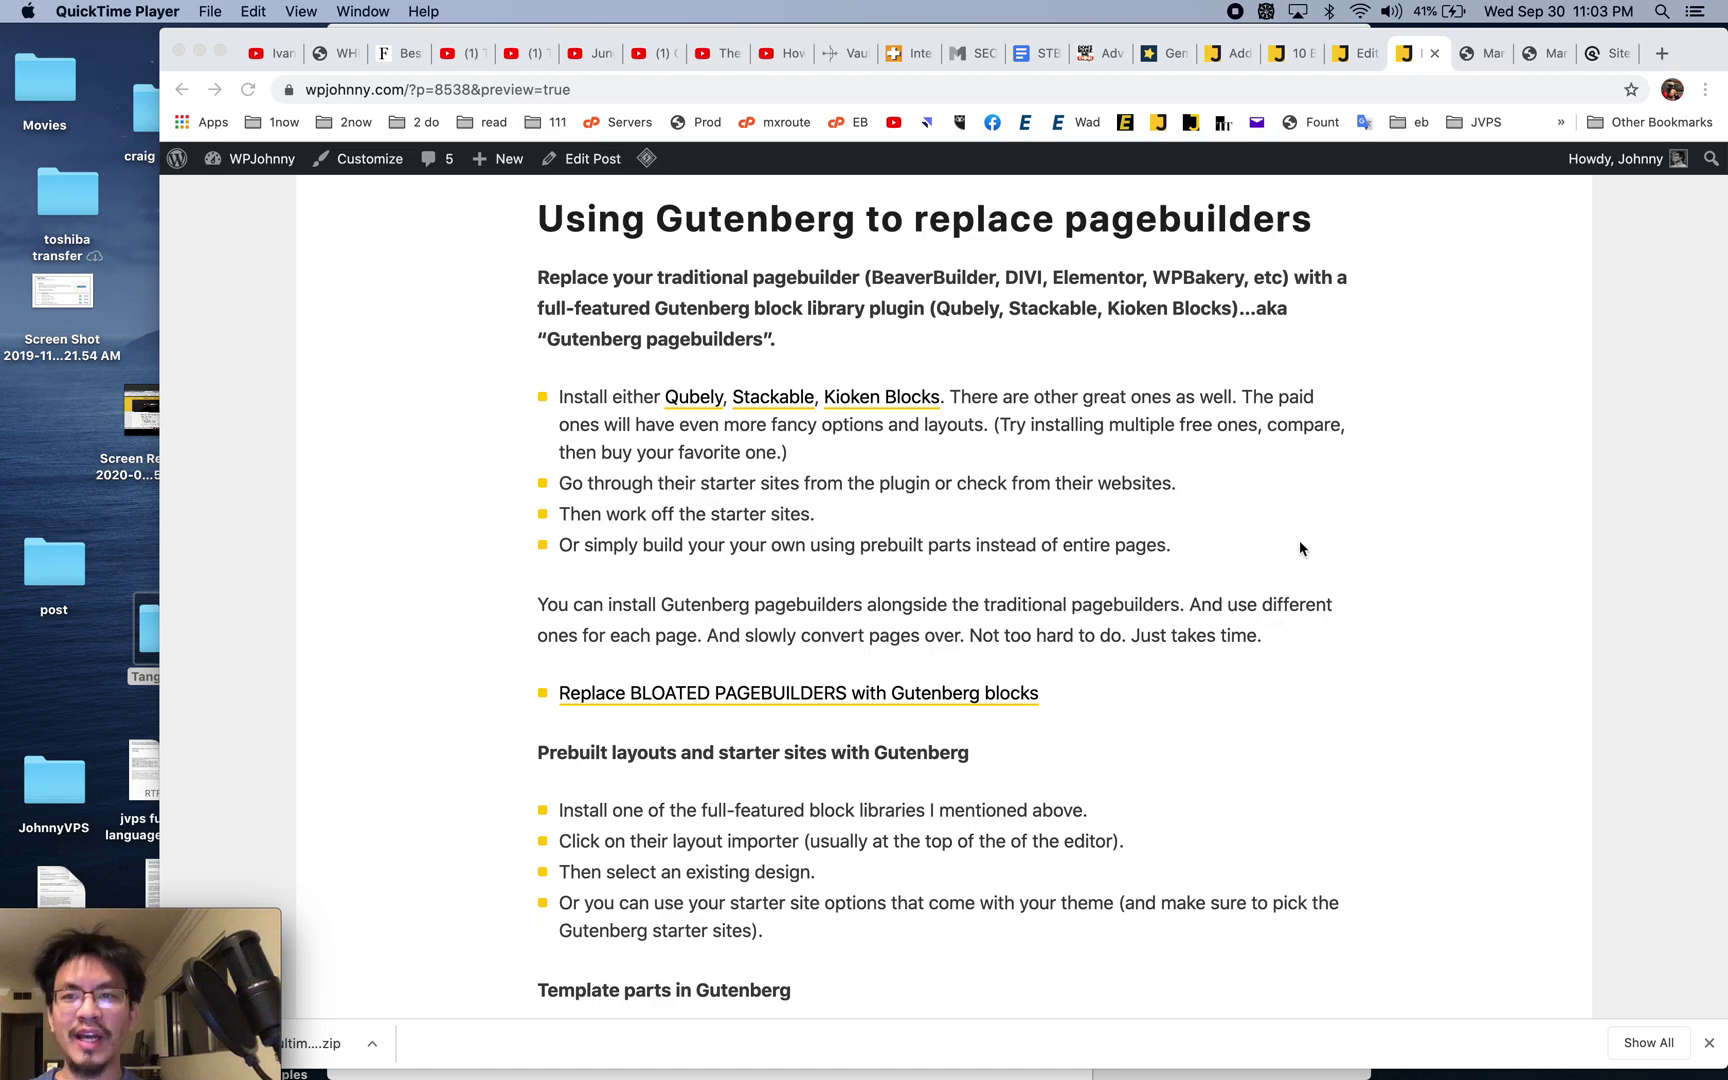
- Open the GeneratePress site library and look through its Elementor demo sites
{"action": "left_click", "coordinate": [1592, 58]}
{"action": "scroll", "coordinate": [1023, 595], "scroll_direction": "down", "scroll_amount": 6}
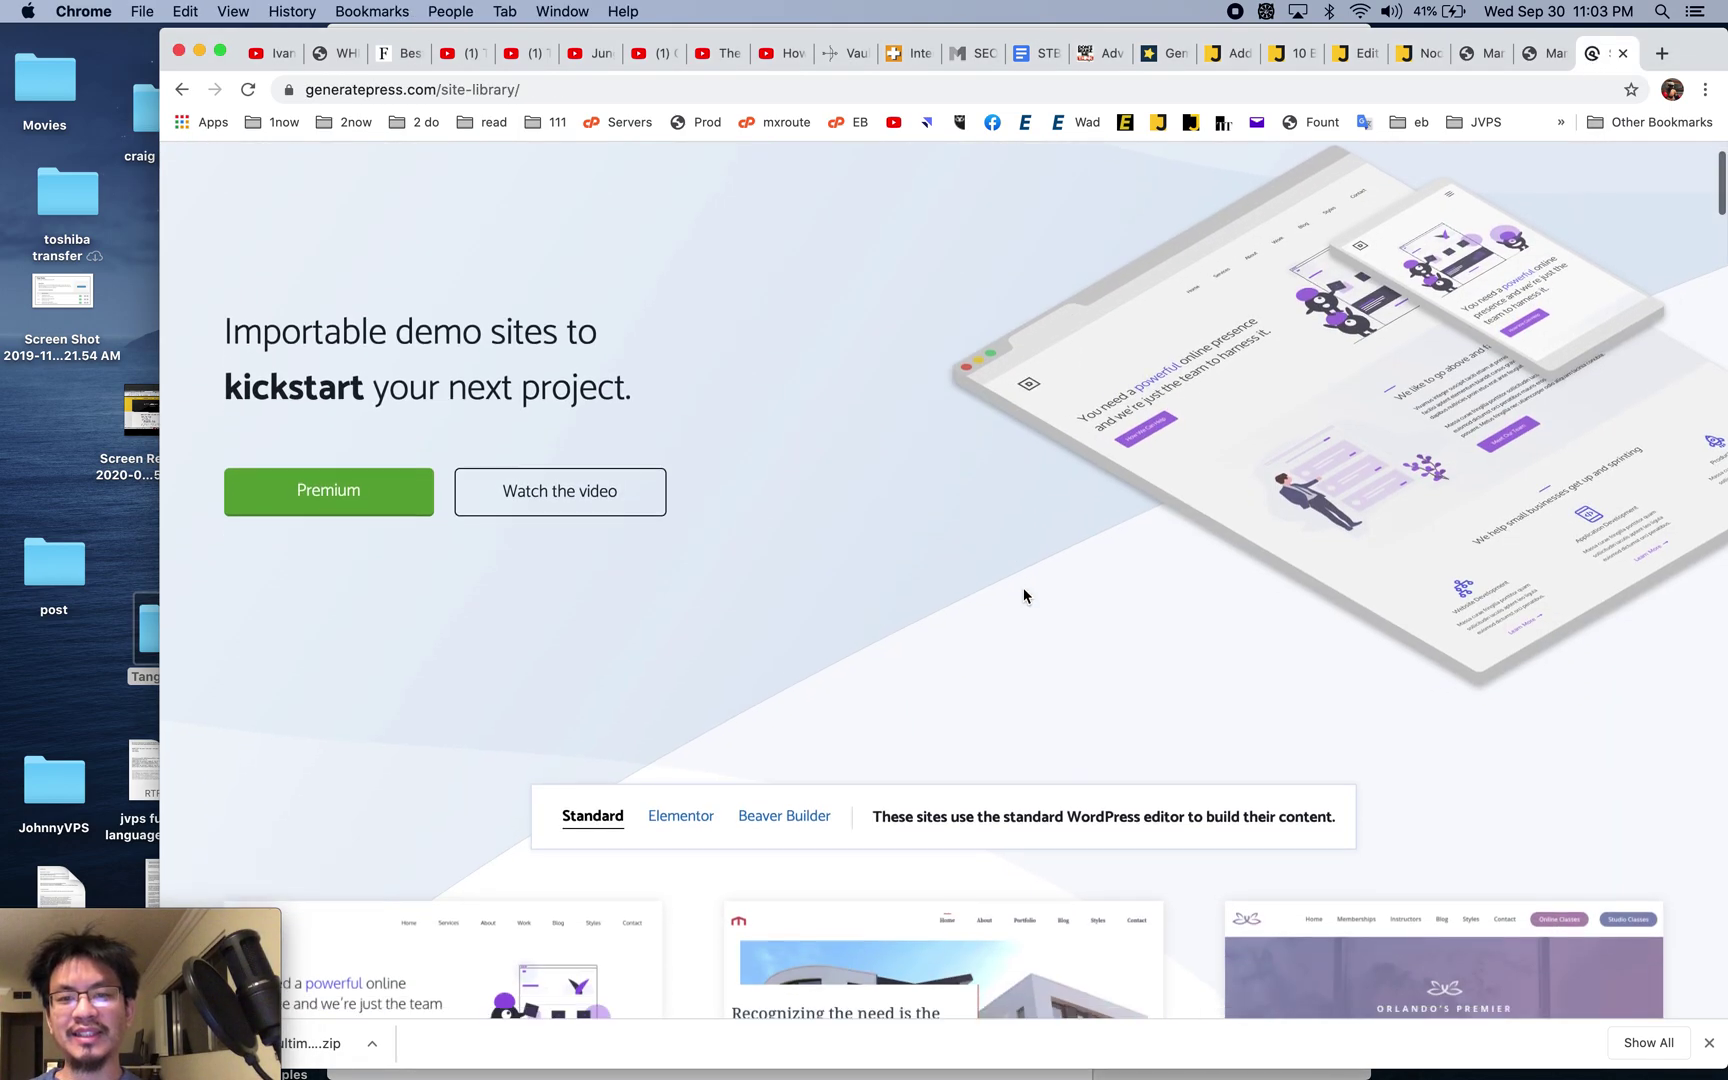
{"action": "scroll", "coordinate": [1023, 595], "scroll_direction": "up", "scroll_amount": 6}
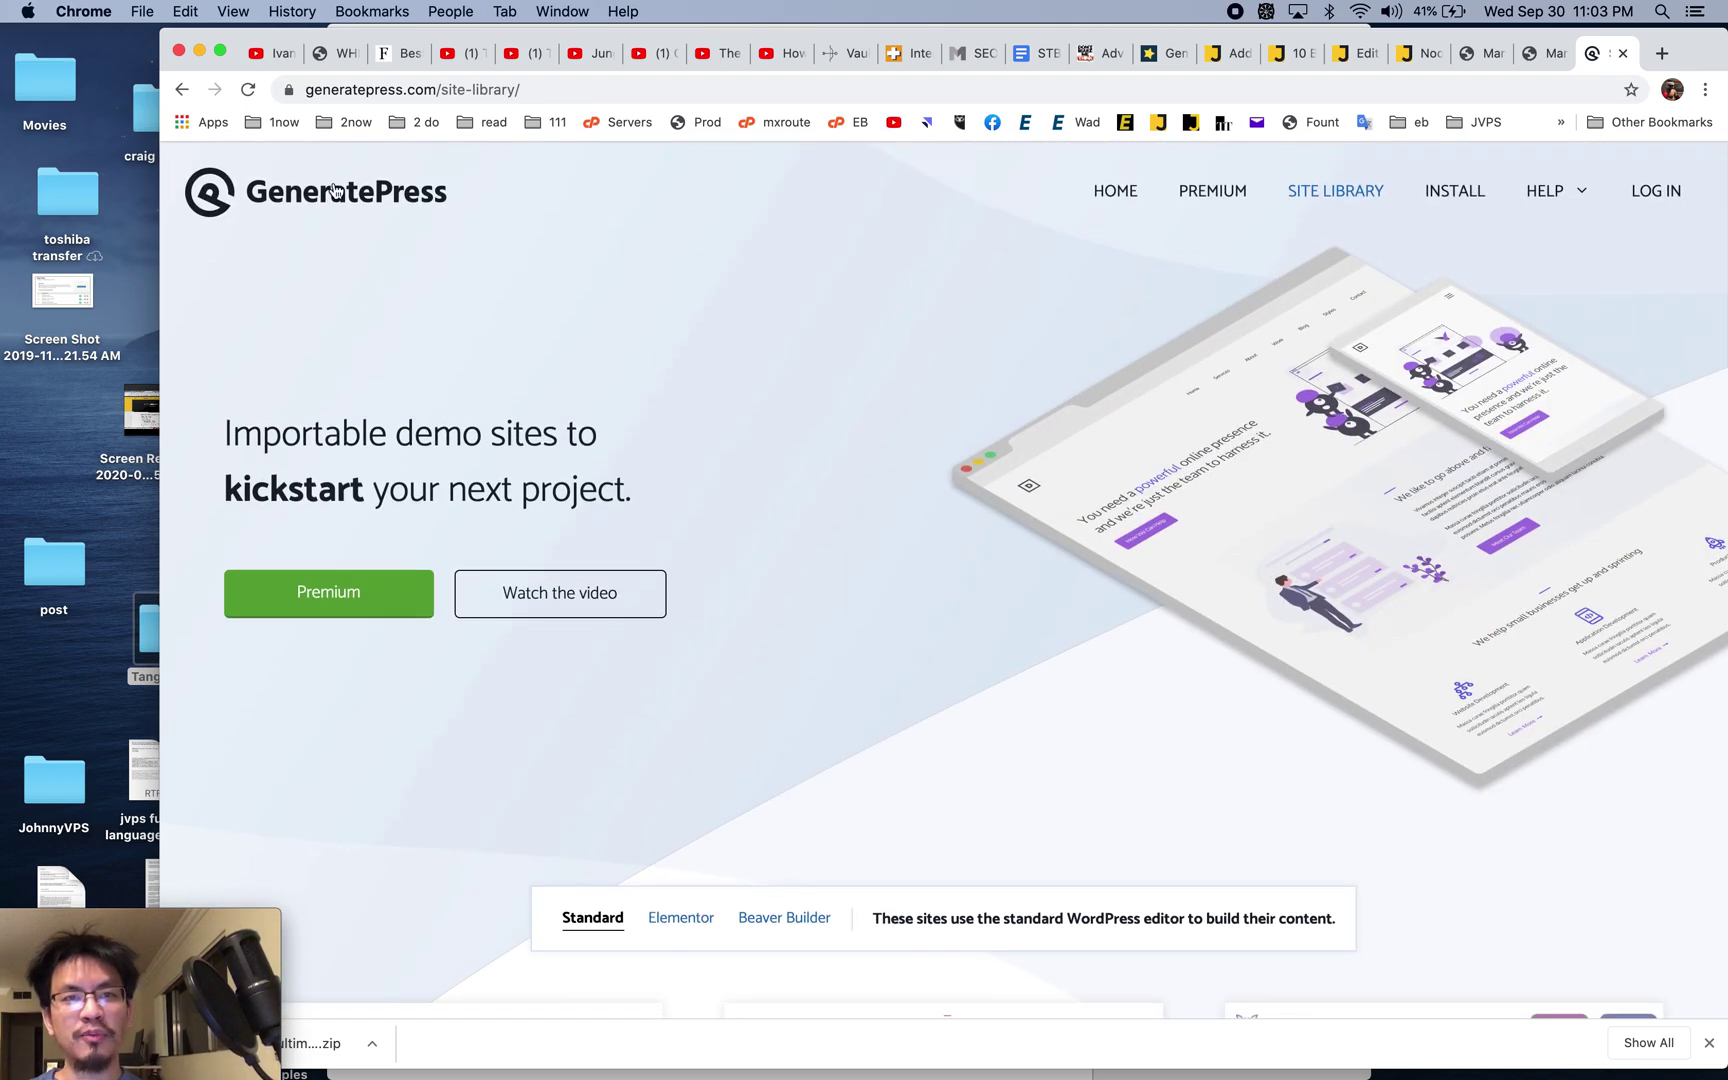
{"action": "scroll", "coordinate": [760, 783], "scroll_direction": "down", "scroll_amount": 7}
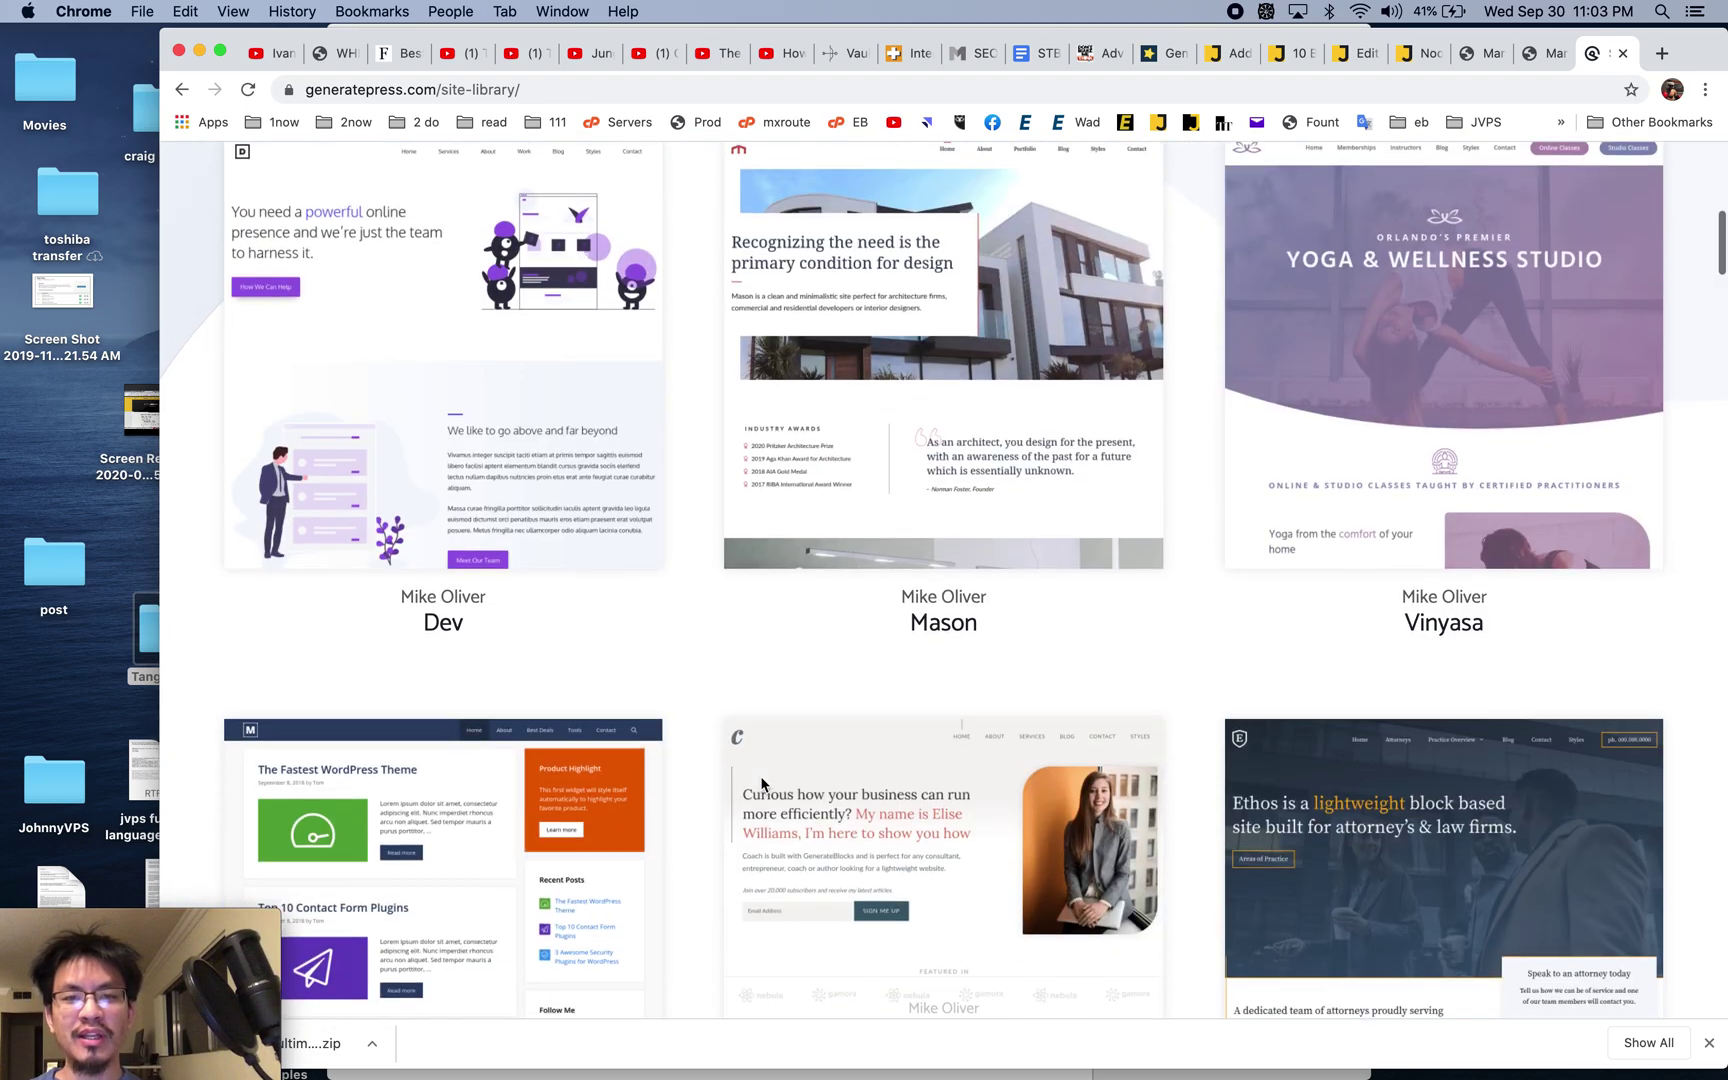
{"action": "scroll", "coordinate": [686, 355], "scroll_direction": "up", "scroll_amount": 3}
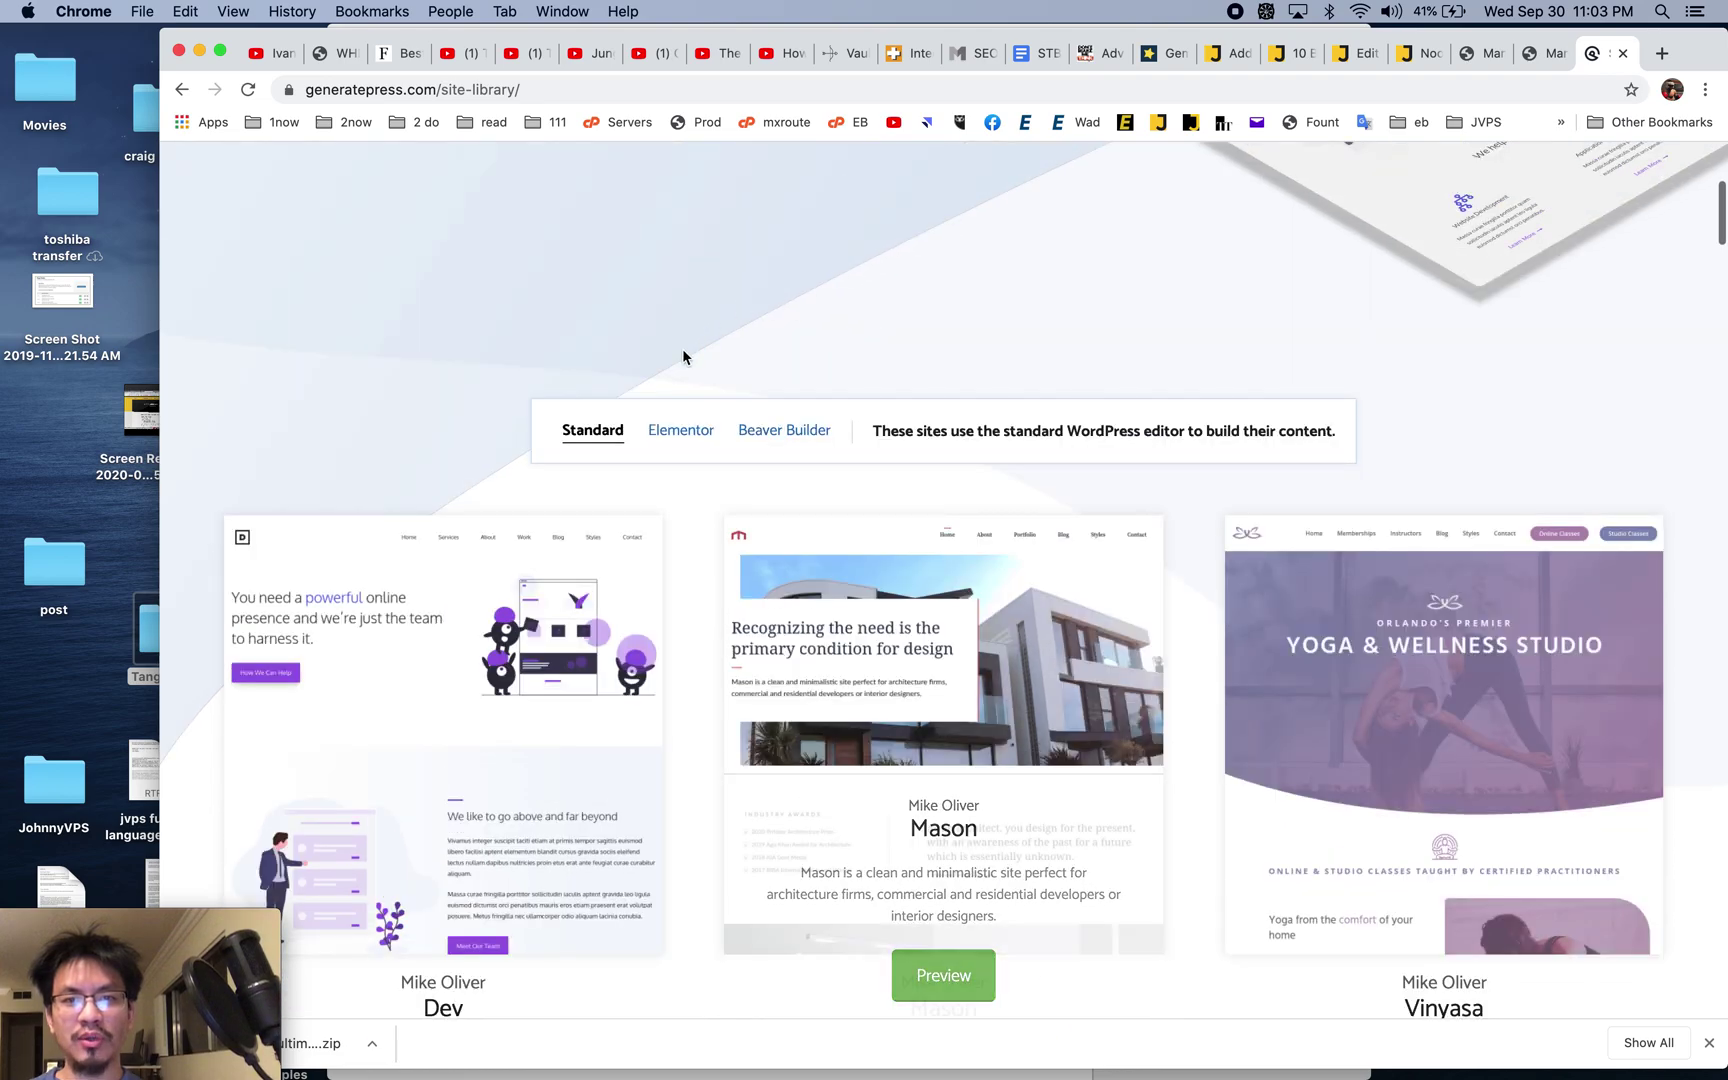
{"action": "left_click", "coordinate": [688, 436]}
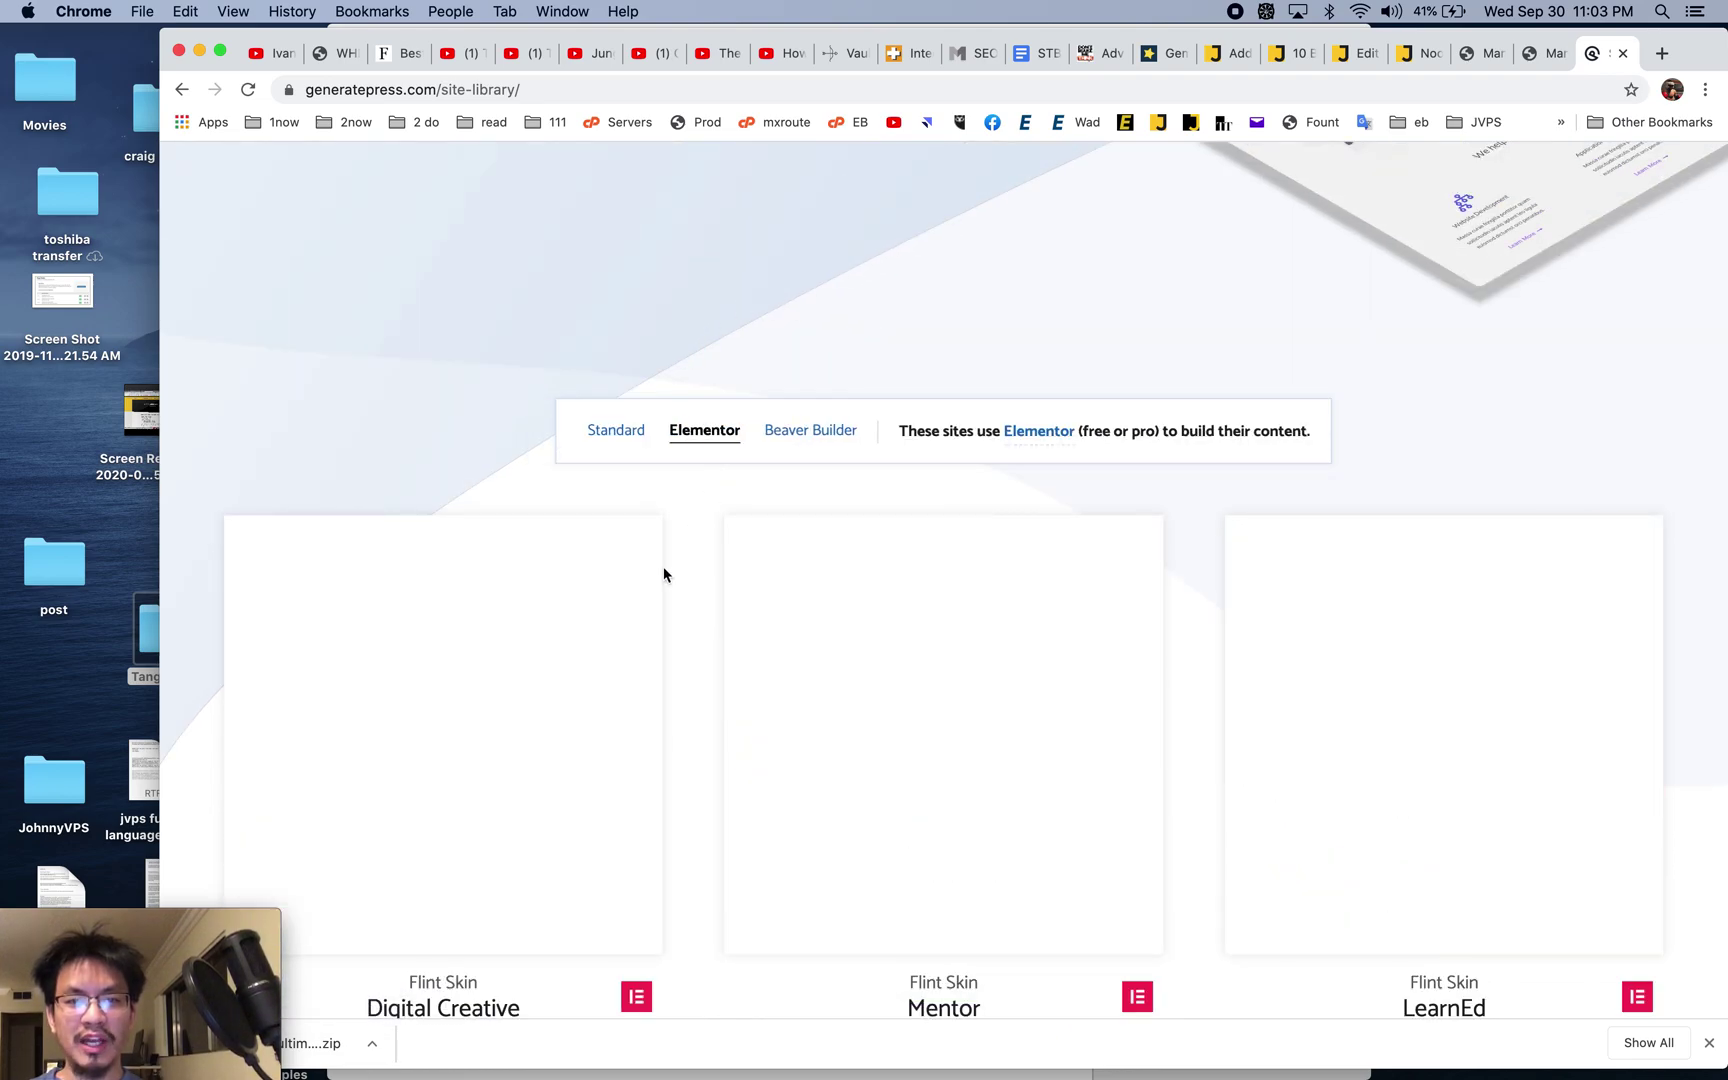
{"action": "scroll", "coordinate": [693, 687], "scroll_direction": "down", "scroll_amount": 3}
{"action": "scroll", "coordinate": [693, 687], "scroll_direction": "up", "scroll_amount": 2}
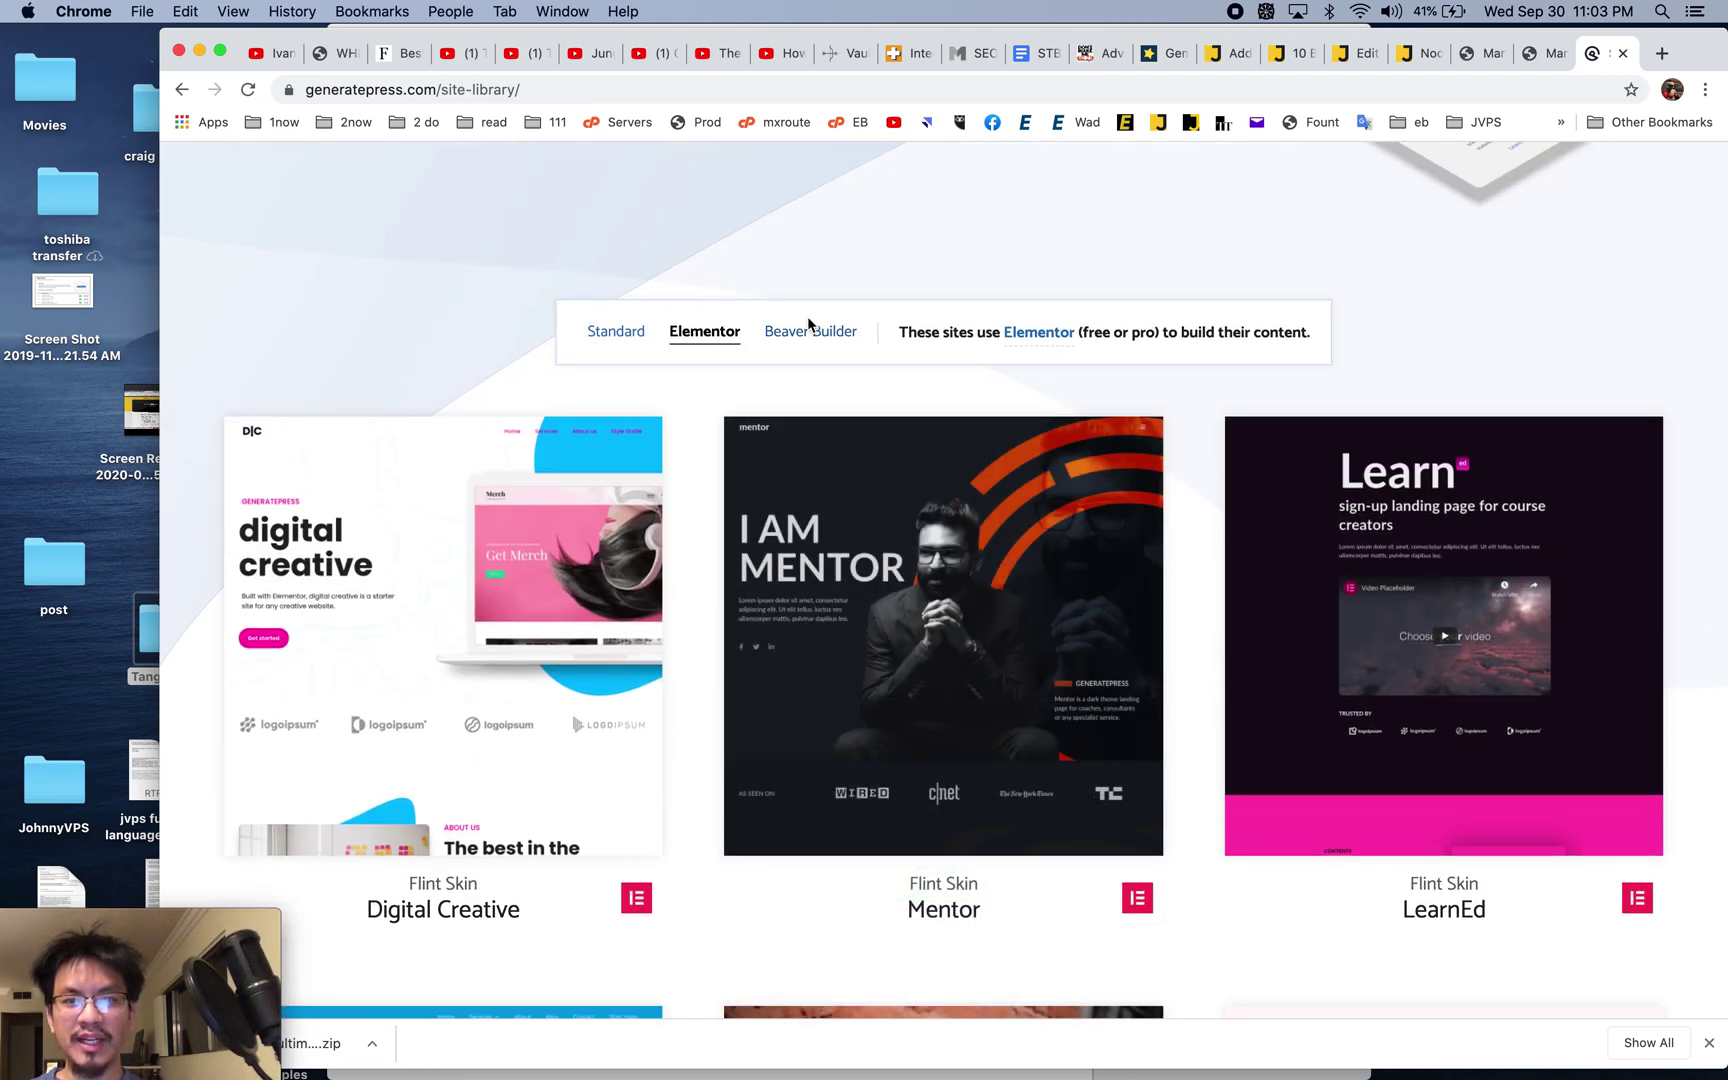
- Compare the Beaver Builder and standard-editor demo sites in the GeneratePress library
{"action": "left_click", "coordinate": [810, 332]}
{"action": "scroll", "coordinate": [700, 567], "scroll_direction": "down", "scroll_amount": 5}
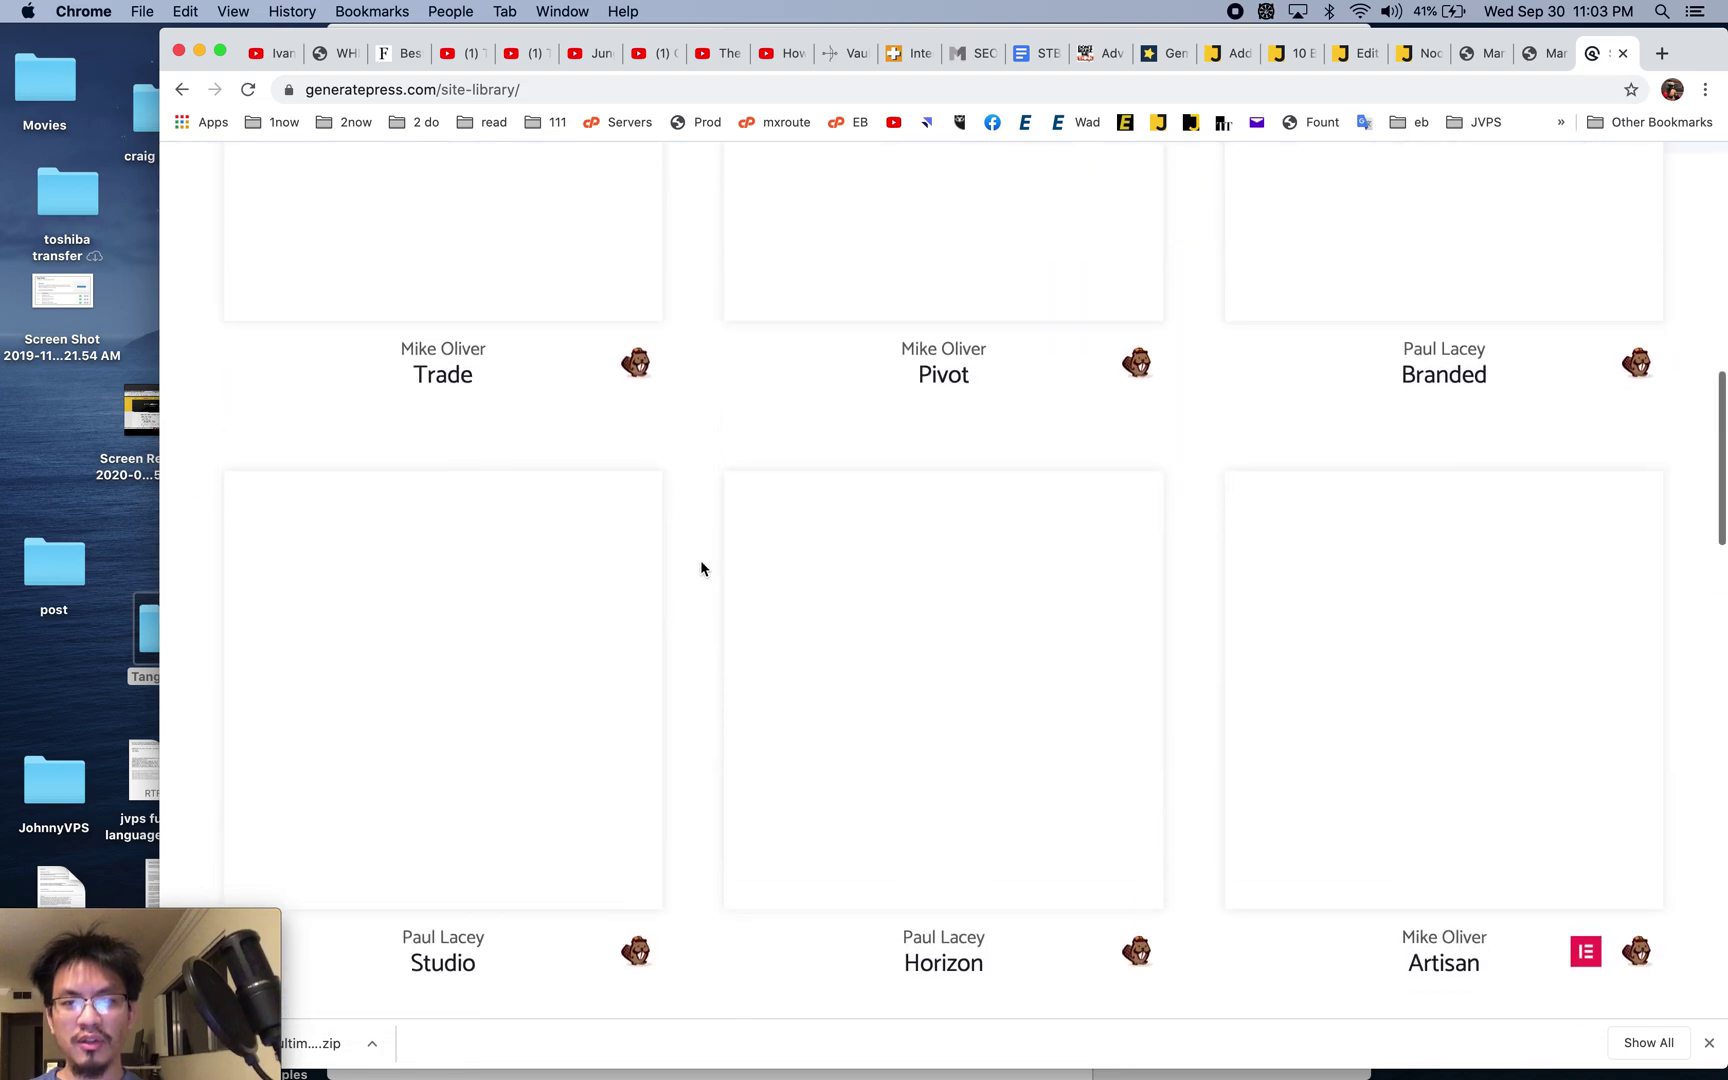
{"action": "scroll", "coordinate": [700, 567], "scroll_direction": "up", "scroll_amount": 5}
{"action": "left_click", "coordinate": [636, 333]}
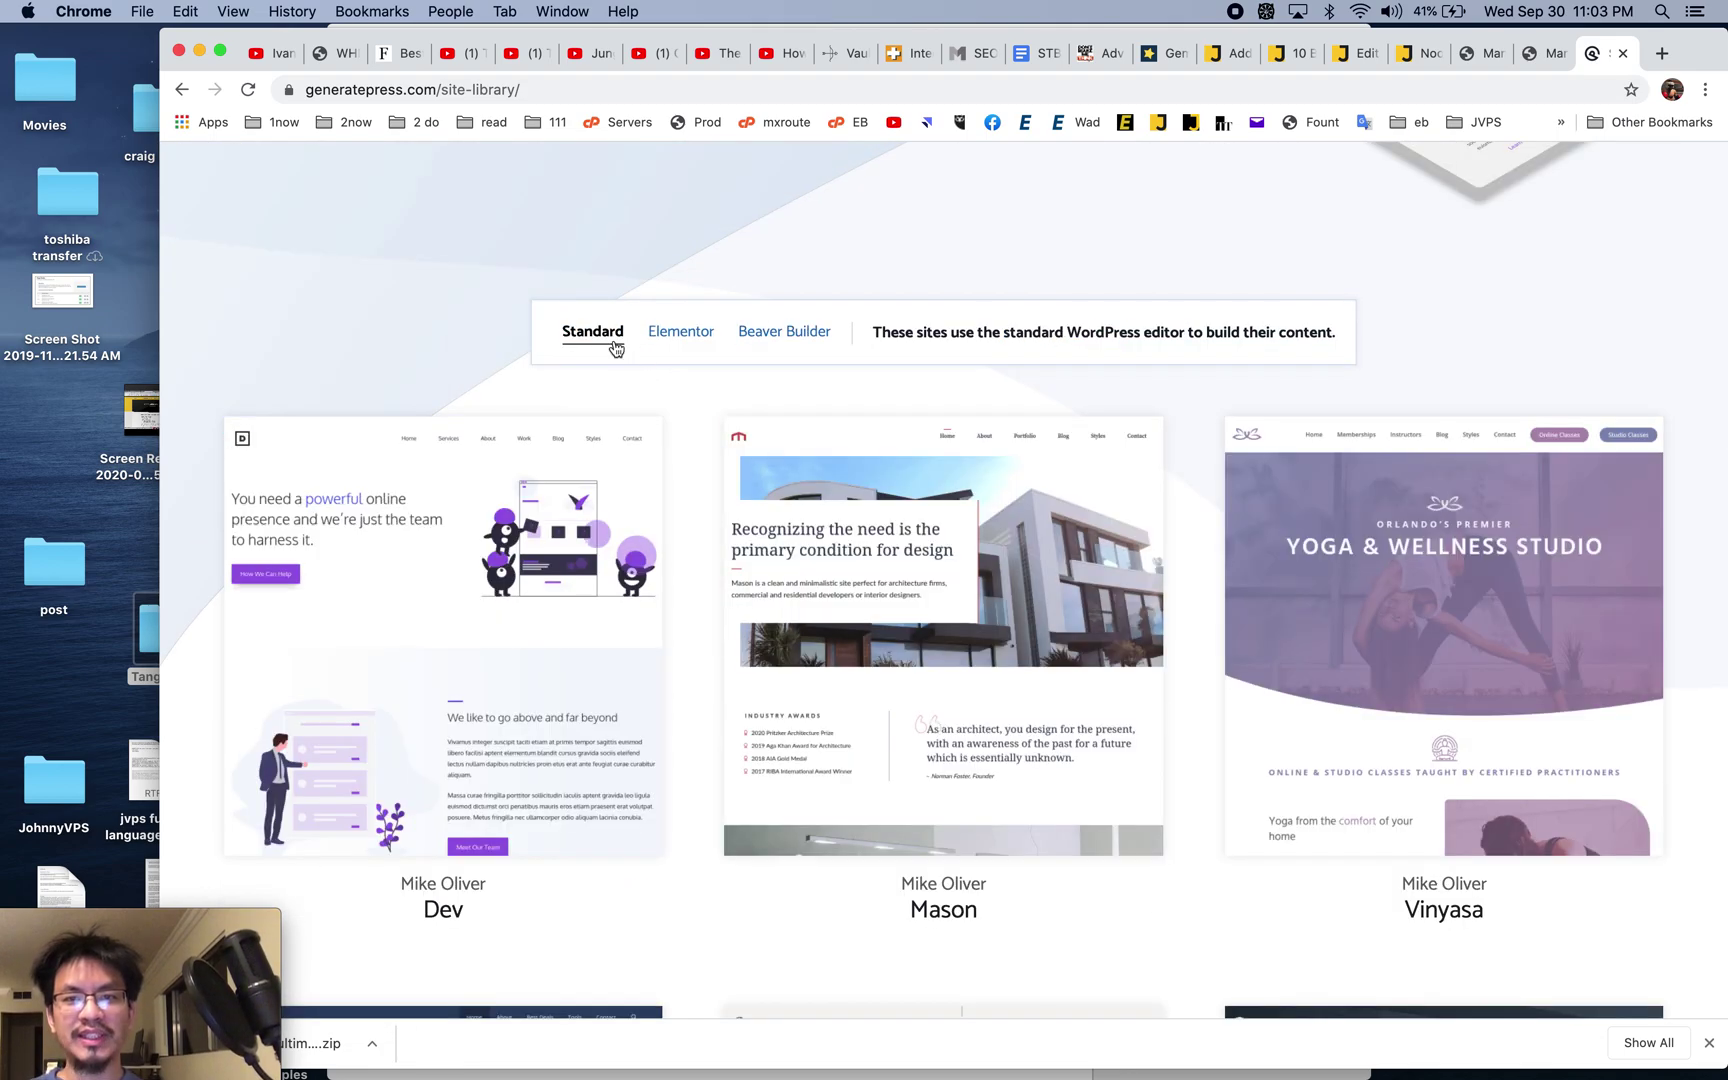
{"action": "scroll", "coordinate": [718, 497], "scroll_direction": "down", "scroll_amount": 10}
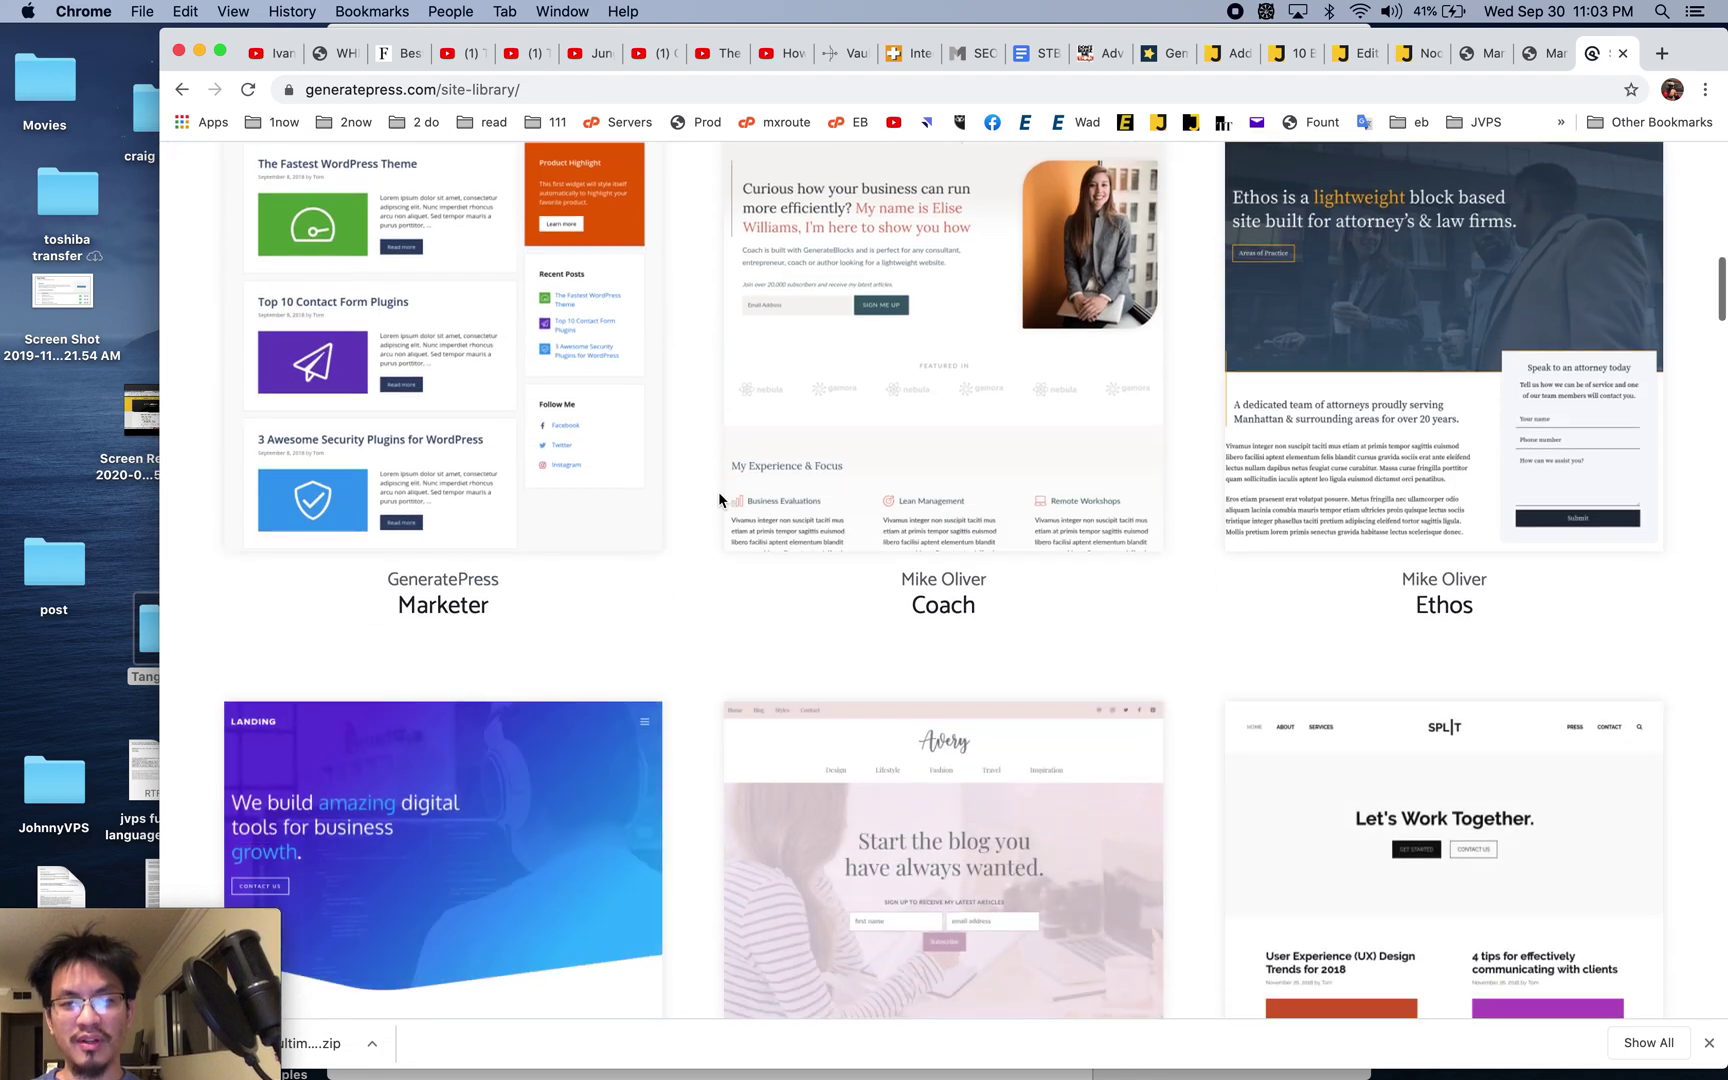
{"action": "scroll", "coordinate": [718, 491], "scroll_direction": "down", "scroll_amount": 5}
{"action": "scroll", "coordinate": [560, 530], "scroll_direction": "up", "scroll_amount": 2}
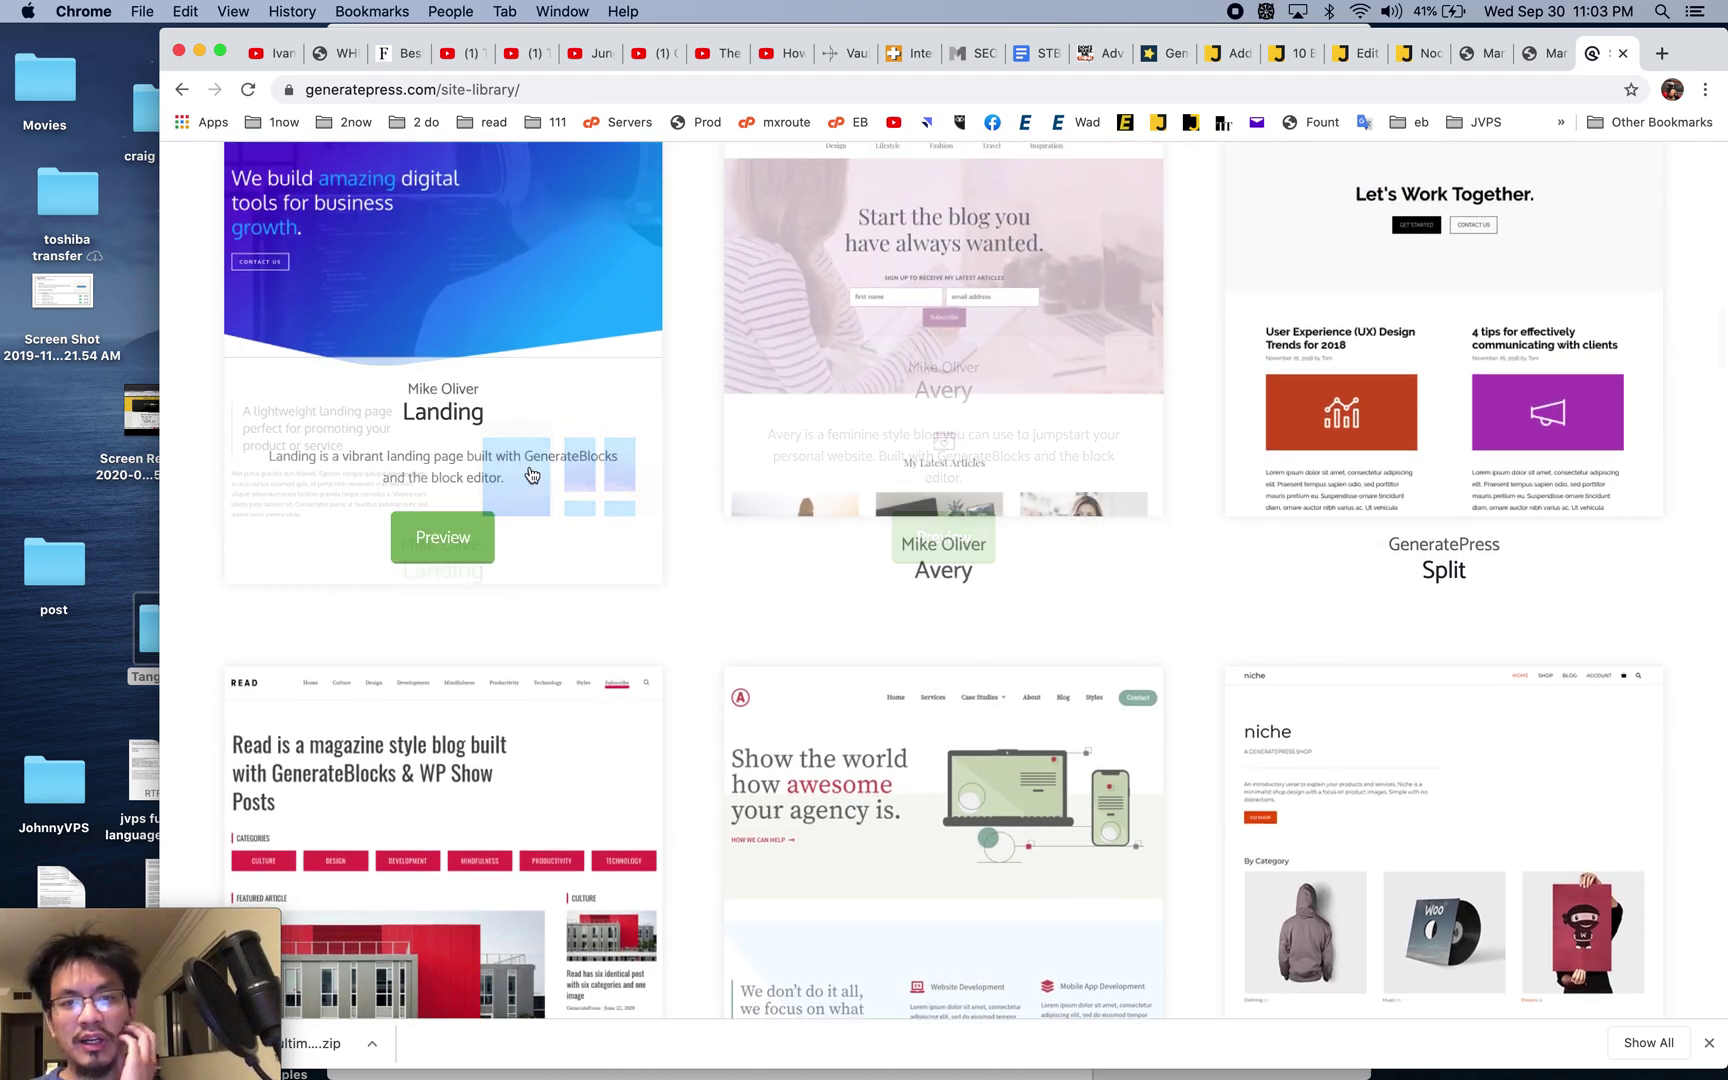
- Preview the Landing demo site, then close the preview
{"action": "left_click", "coordinate": [443, 545]}
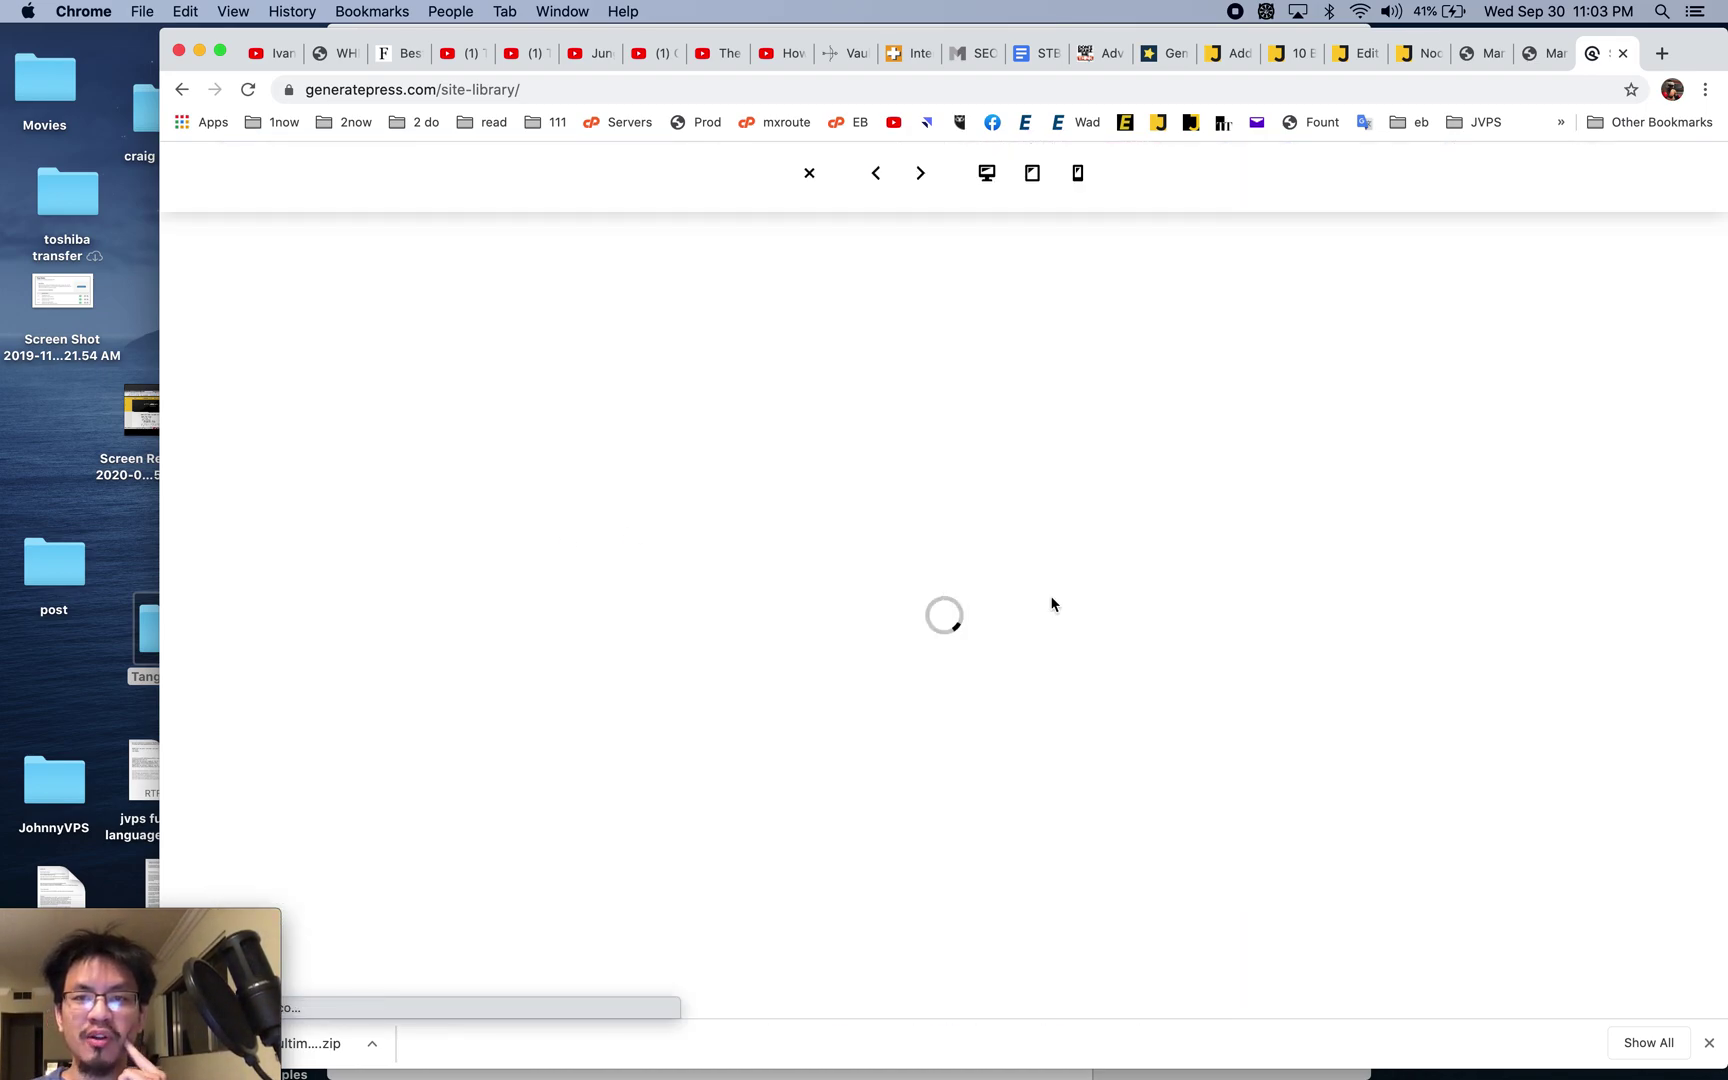
{"action": "scroll", "coordinate": [1051, 604], "scroll_direction": "down", "scroll_amount": 15}
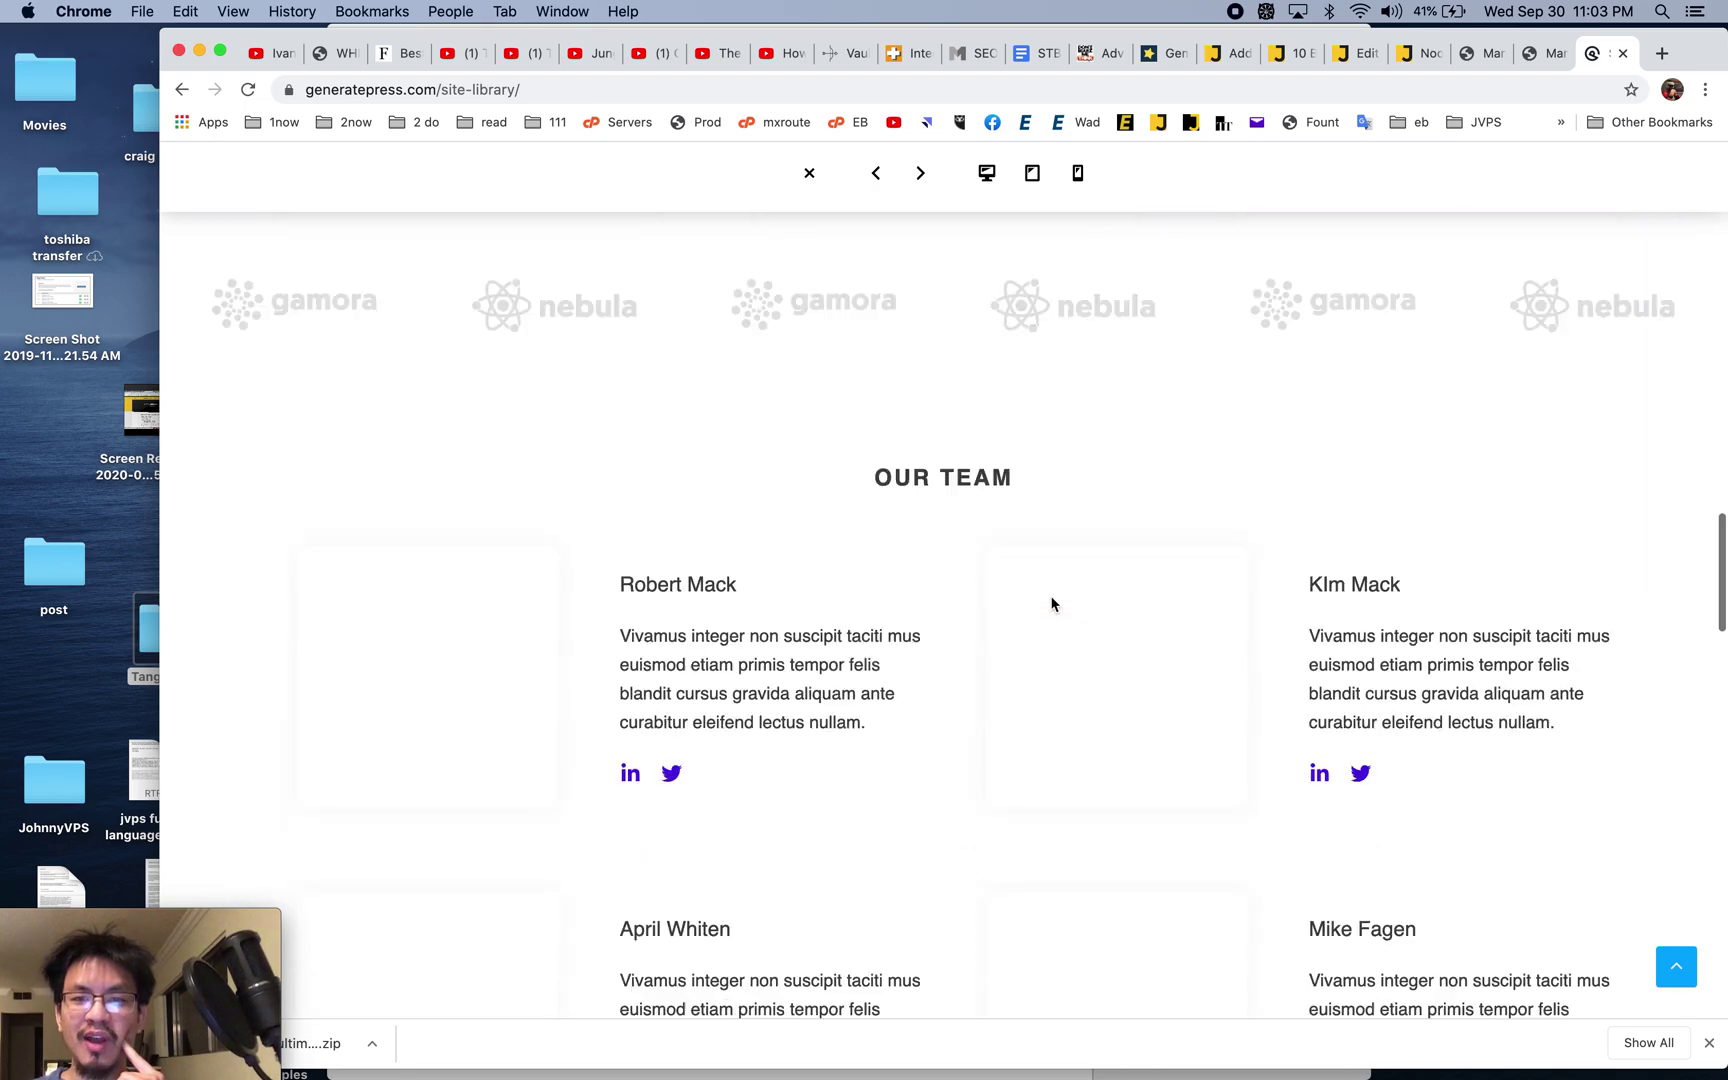
{"action": "scroll", "coordinate": [1051, 604], "scroll_direction": "down", "scroll_amount": 15}
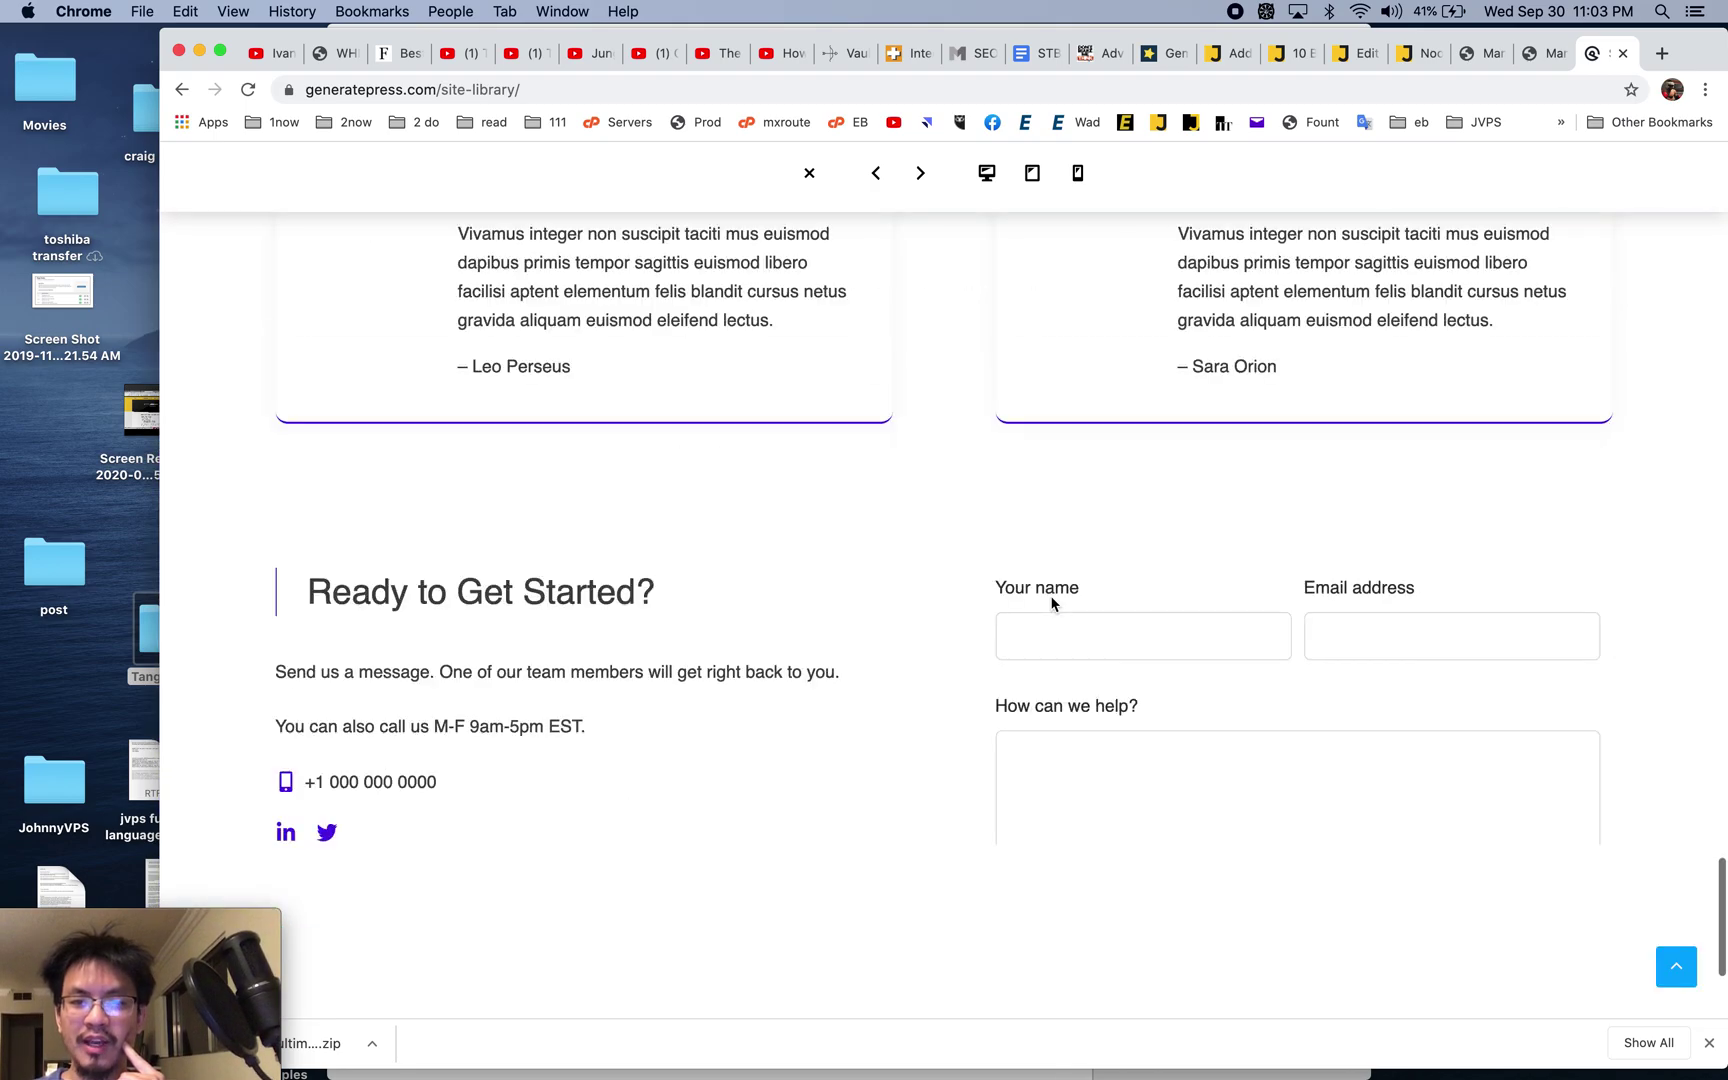
{"action": "scroll", "coordinate": [1051, 604], "scroll_direction": "down", "scroll_amount": 3}
{"action": "scroll", "coordinate": [1051, 604], "scroll_direction": "up", "scroll_amount": 20}
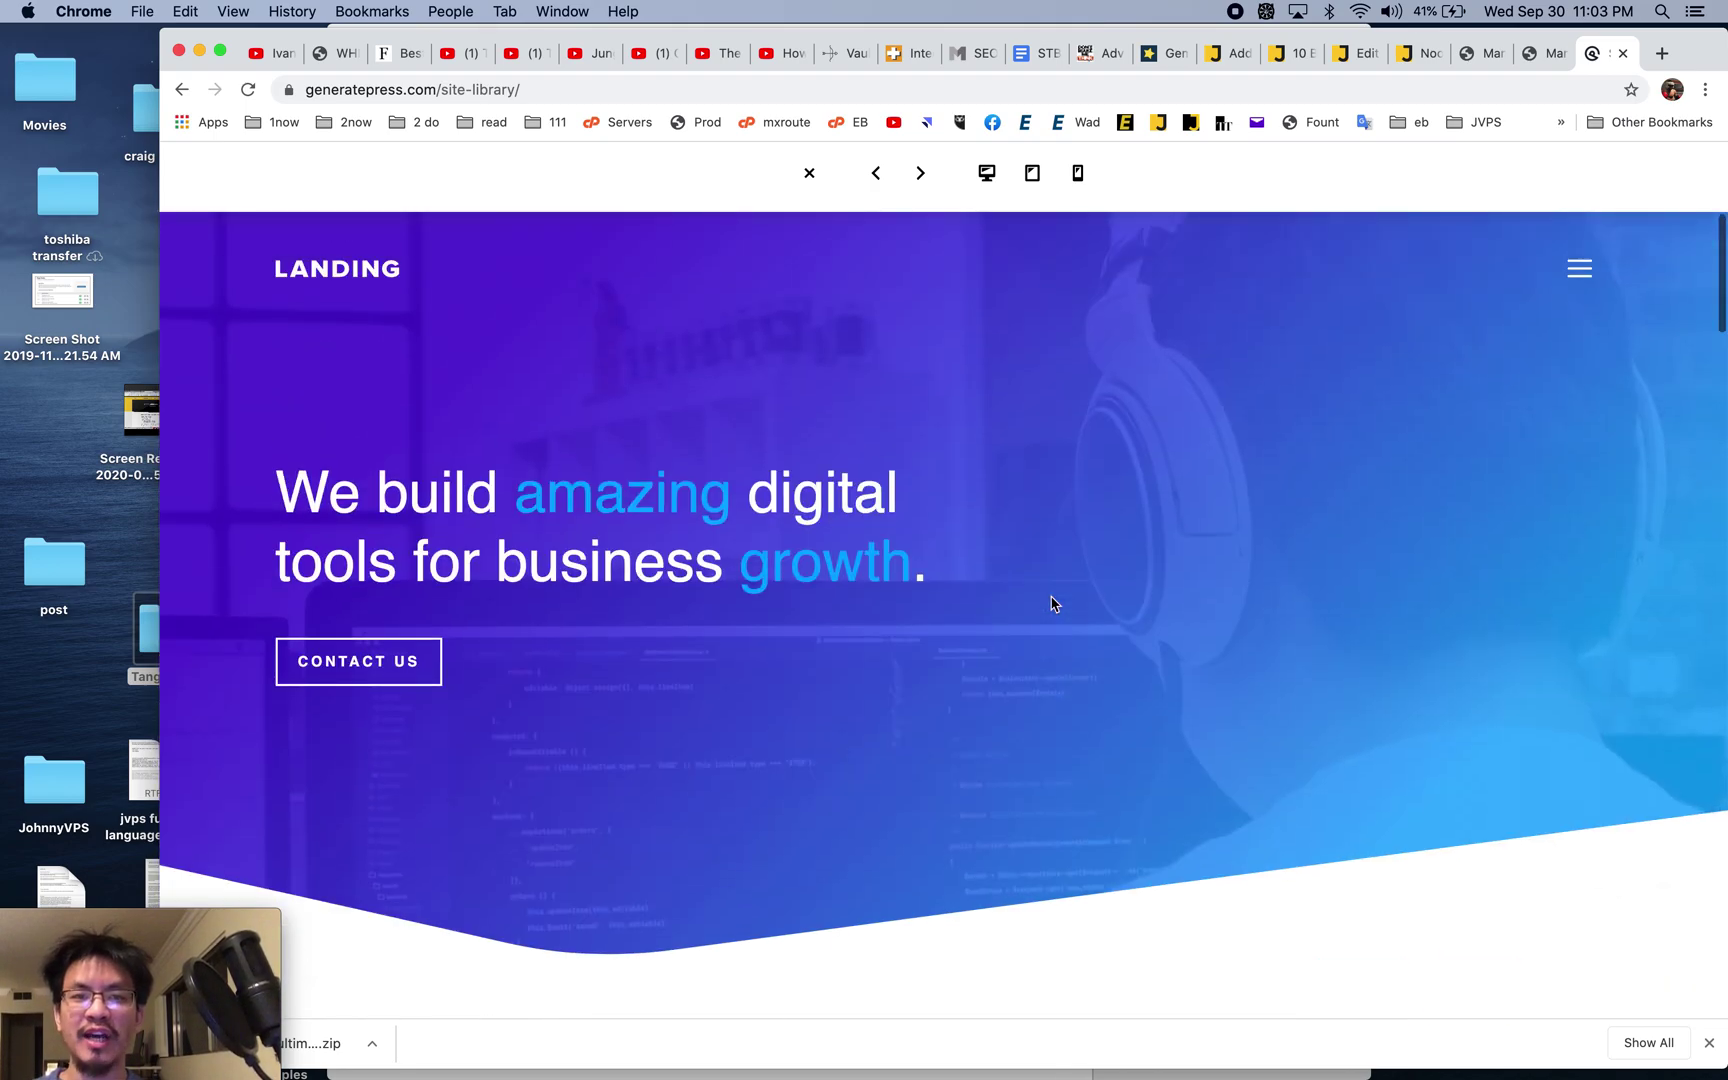
{"action": "left_click", "coordinate": [812, 185]}
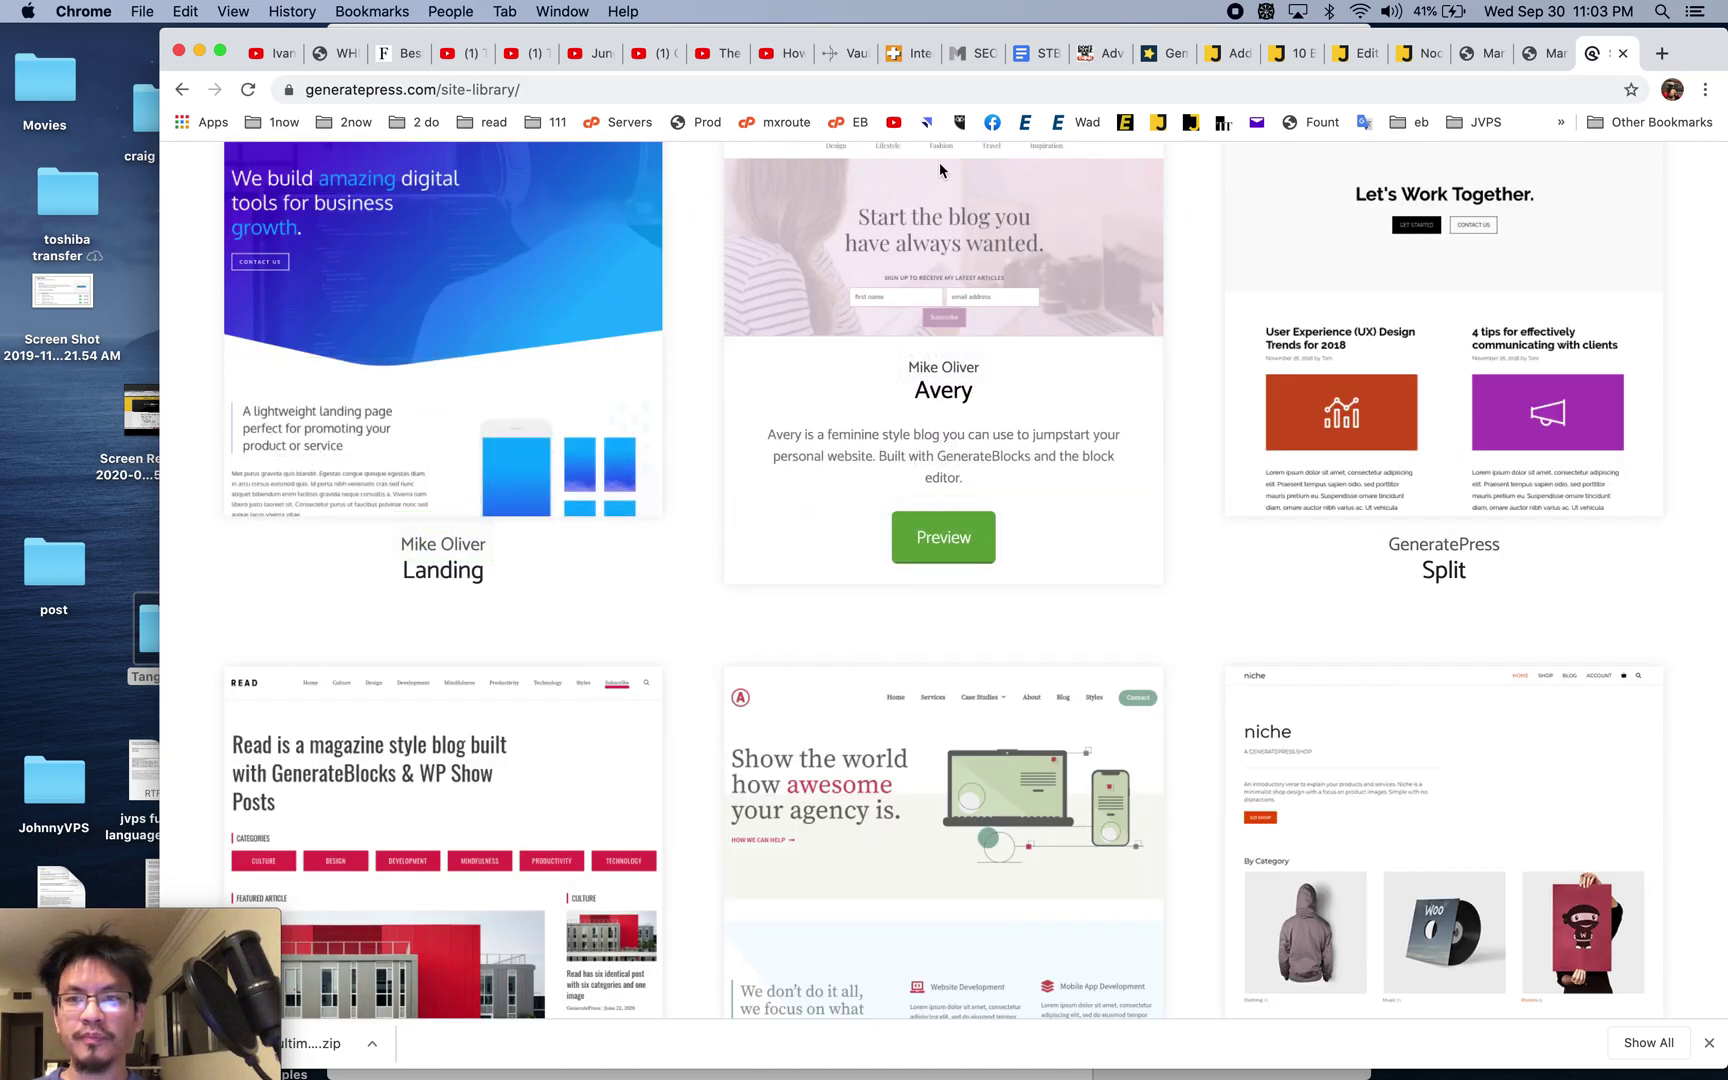
- Switch back to the test site's installed themes list
{"action": "left_click", "coordinate": [1413, 55]}
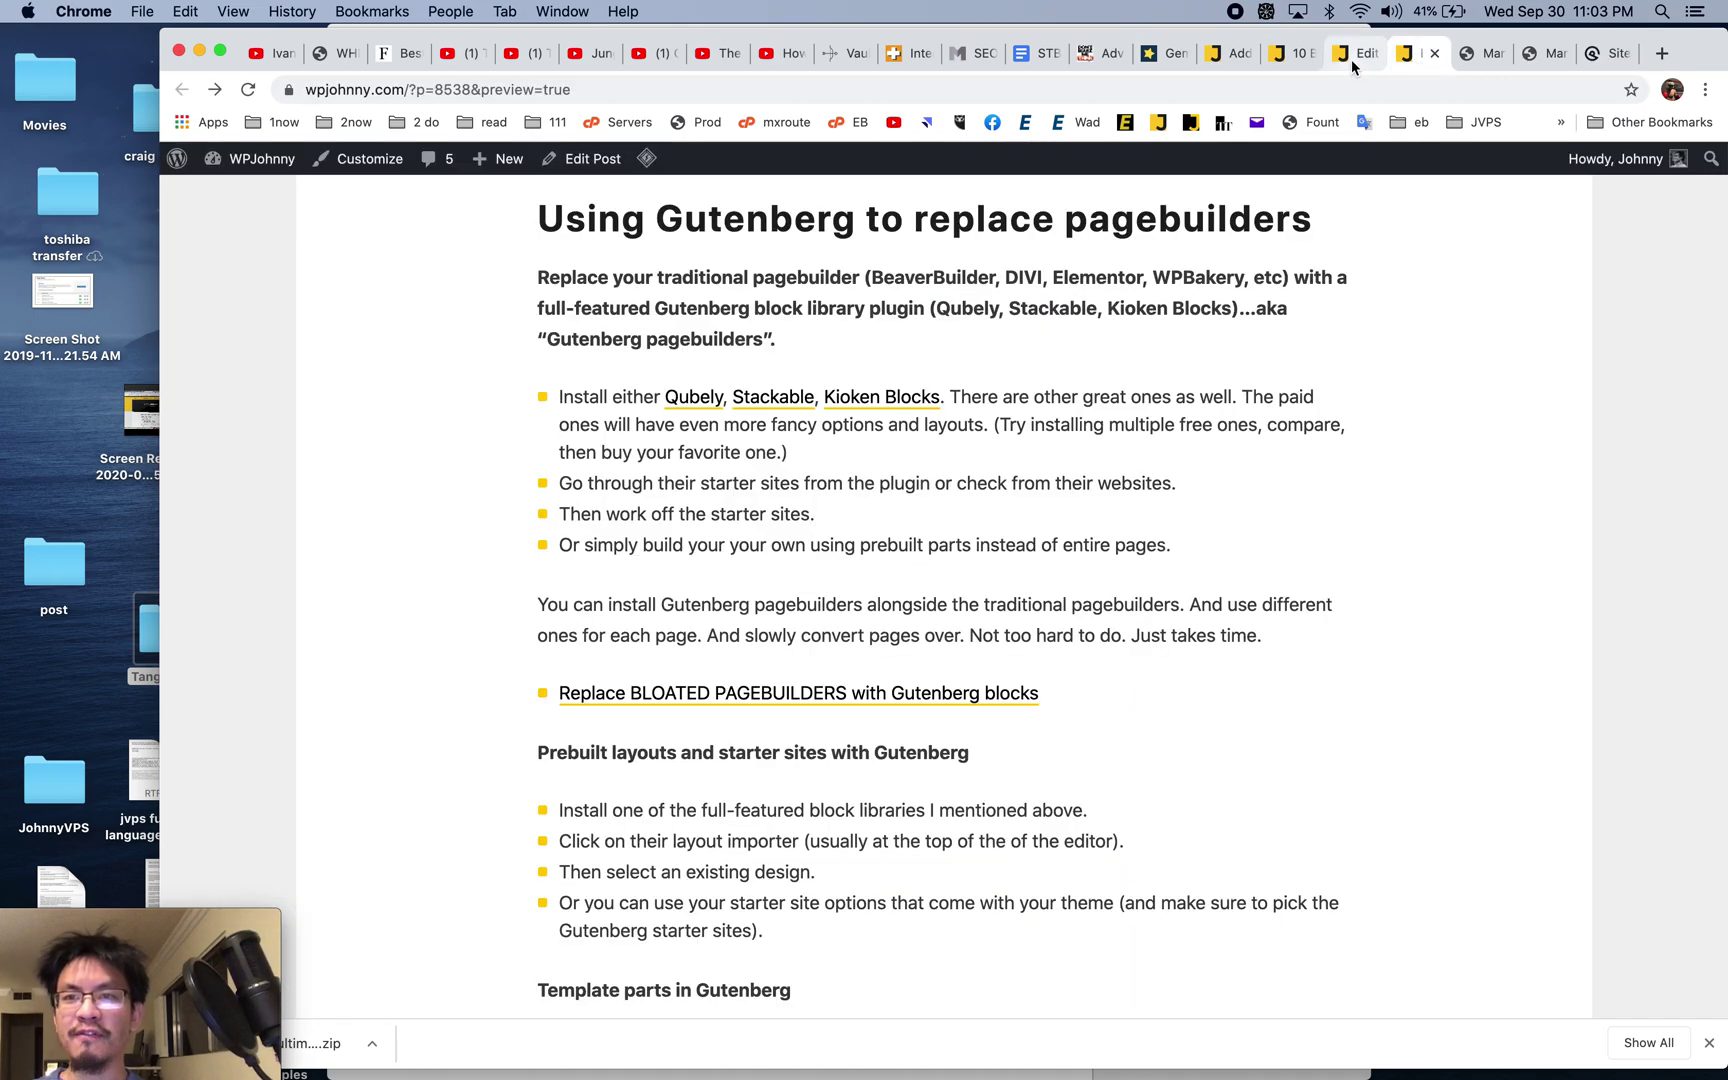
{"action": "left_click", "coordinate": [1351, 59]}
{"action": "left_click", "coordinate": [1485, 55]}
{"action": "left_click", "coordinate": [1531, 55]}
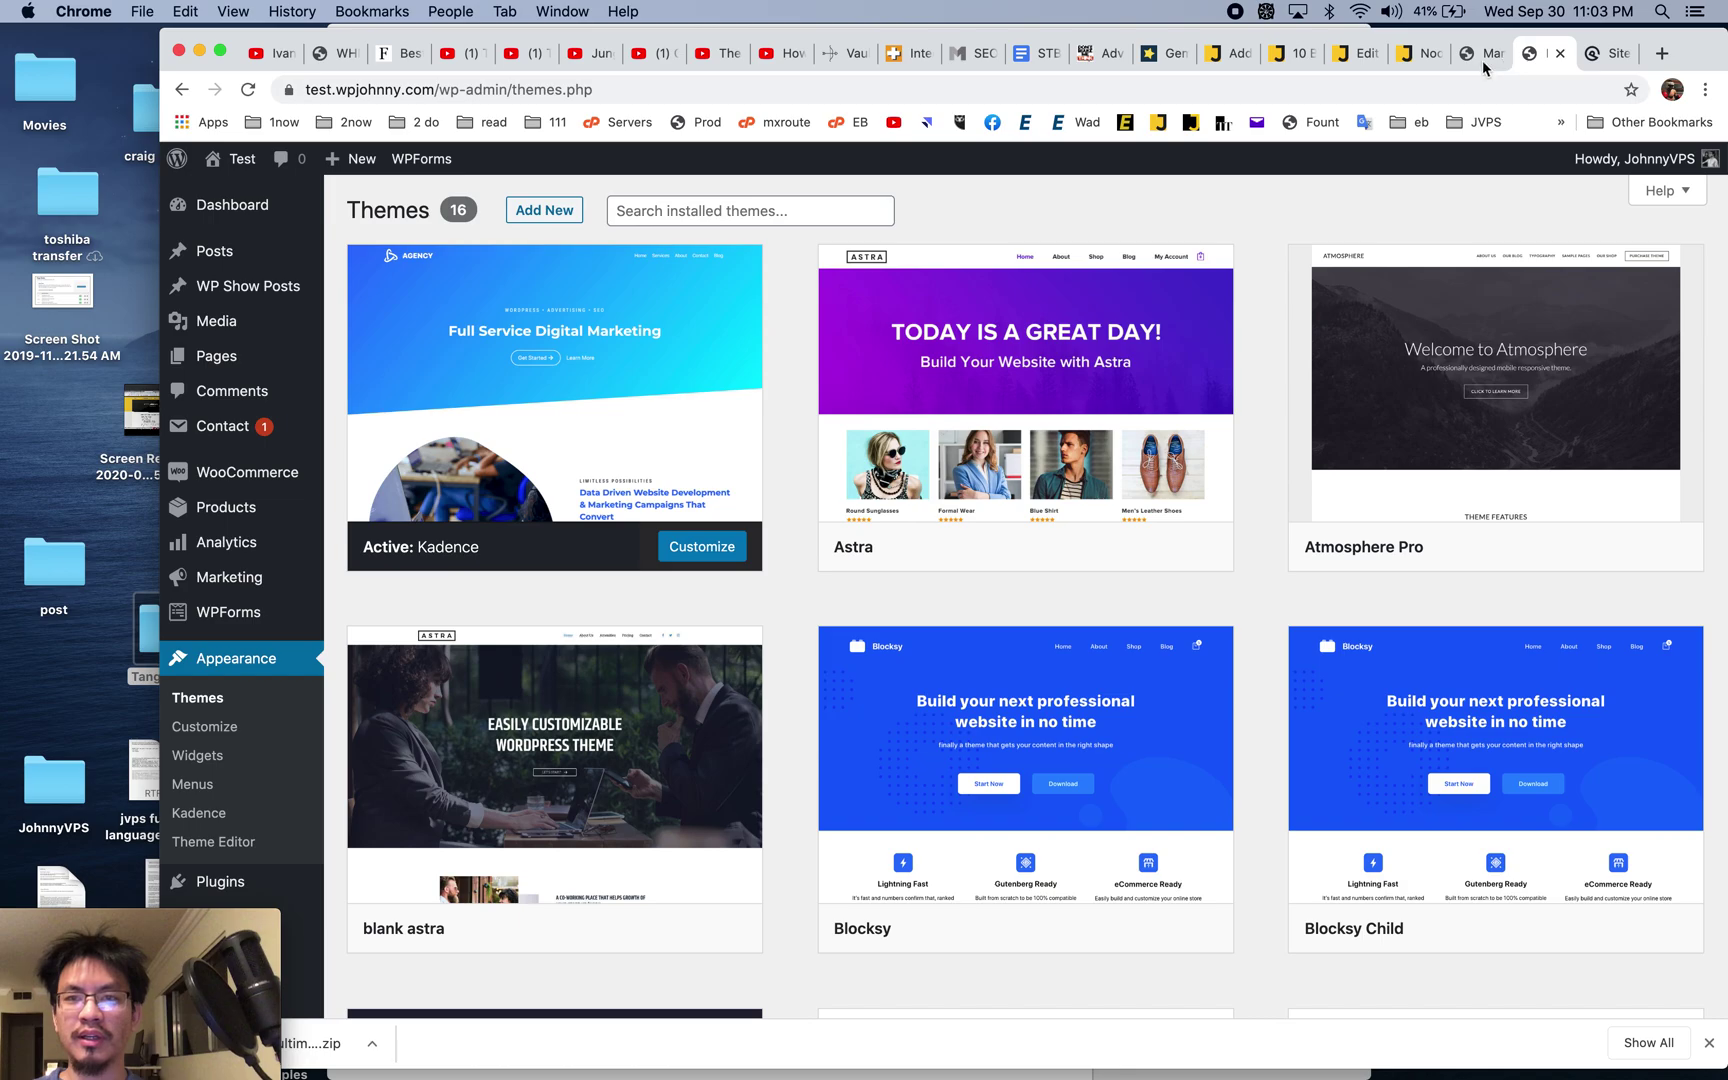
{"action": "left_click", "coordinate": [1482, 57]}
{"action": "scroll", "coordinate": [825, 568], "scroll_direction": "down", "scroll_amount": 15}
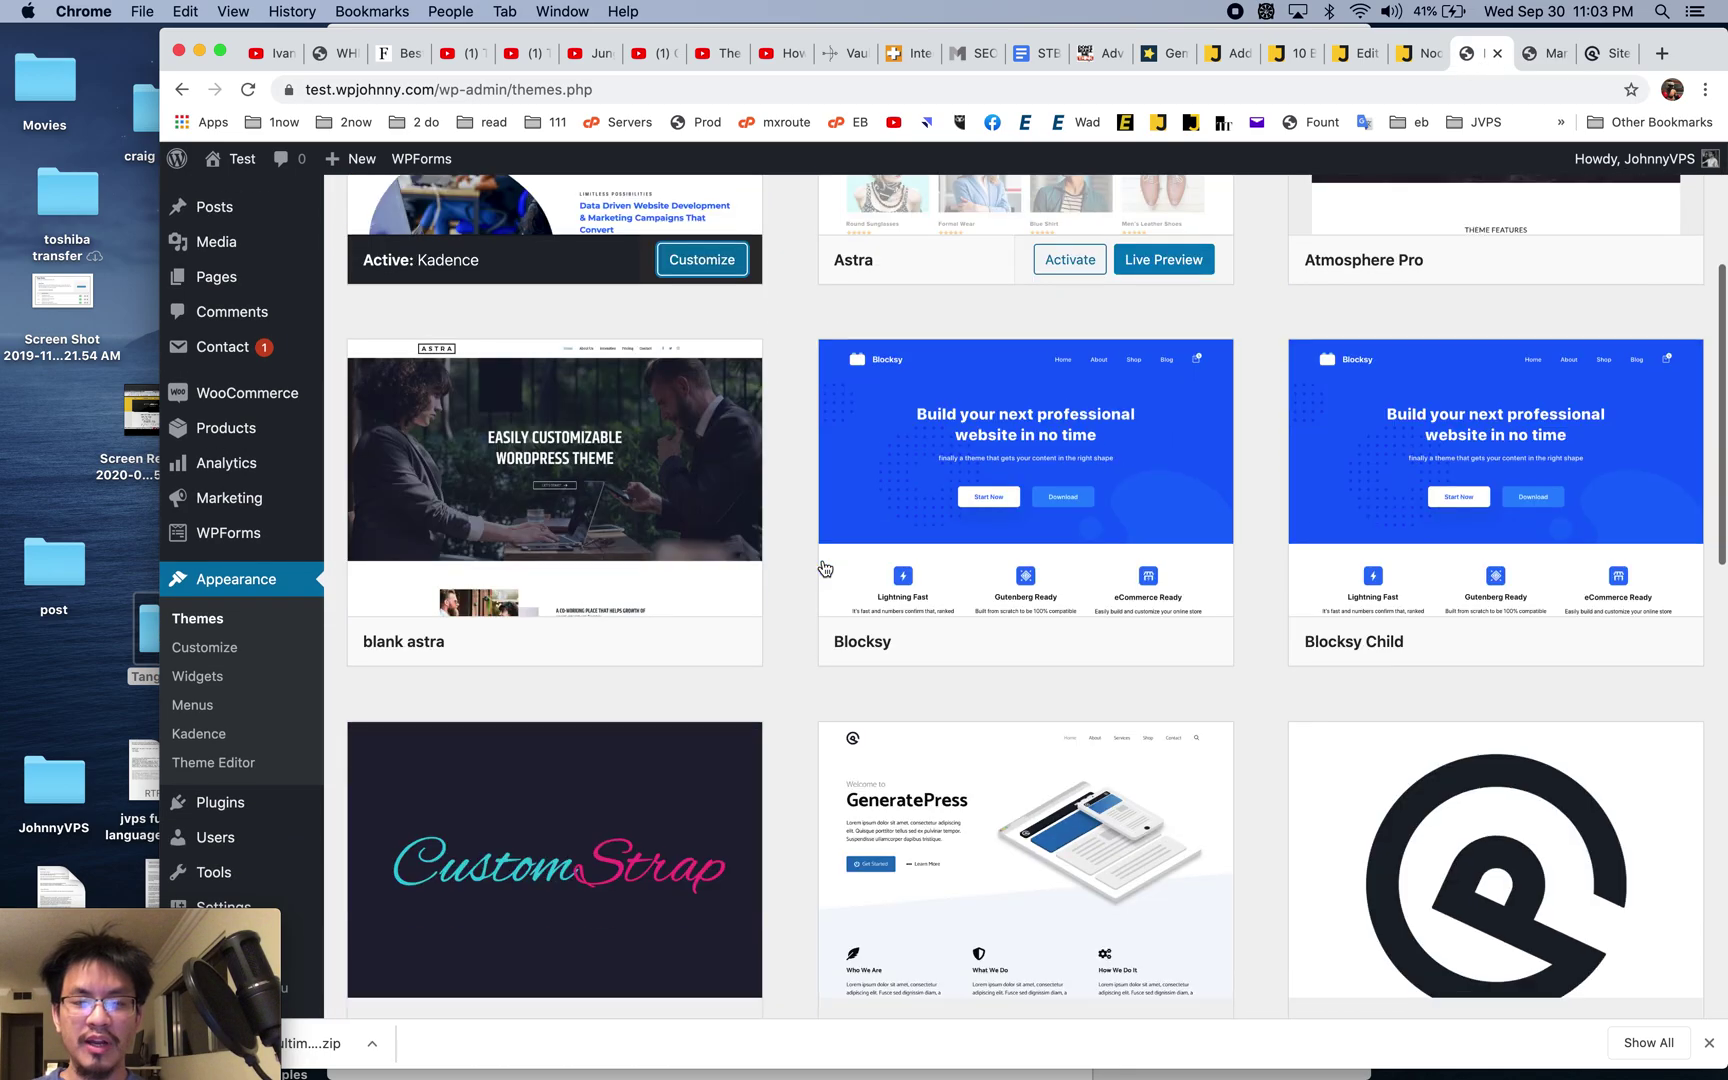
{"action": "scroll", "coordinate": [823, 563], "scroll_direction": "up", "scroll_amount": 5}
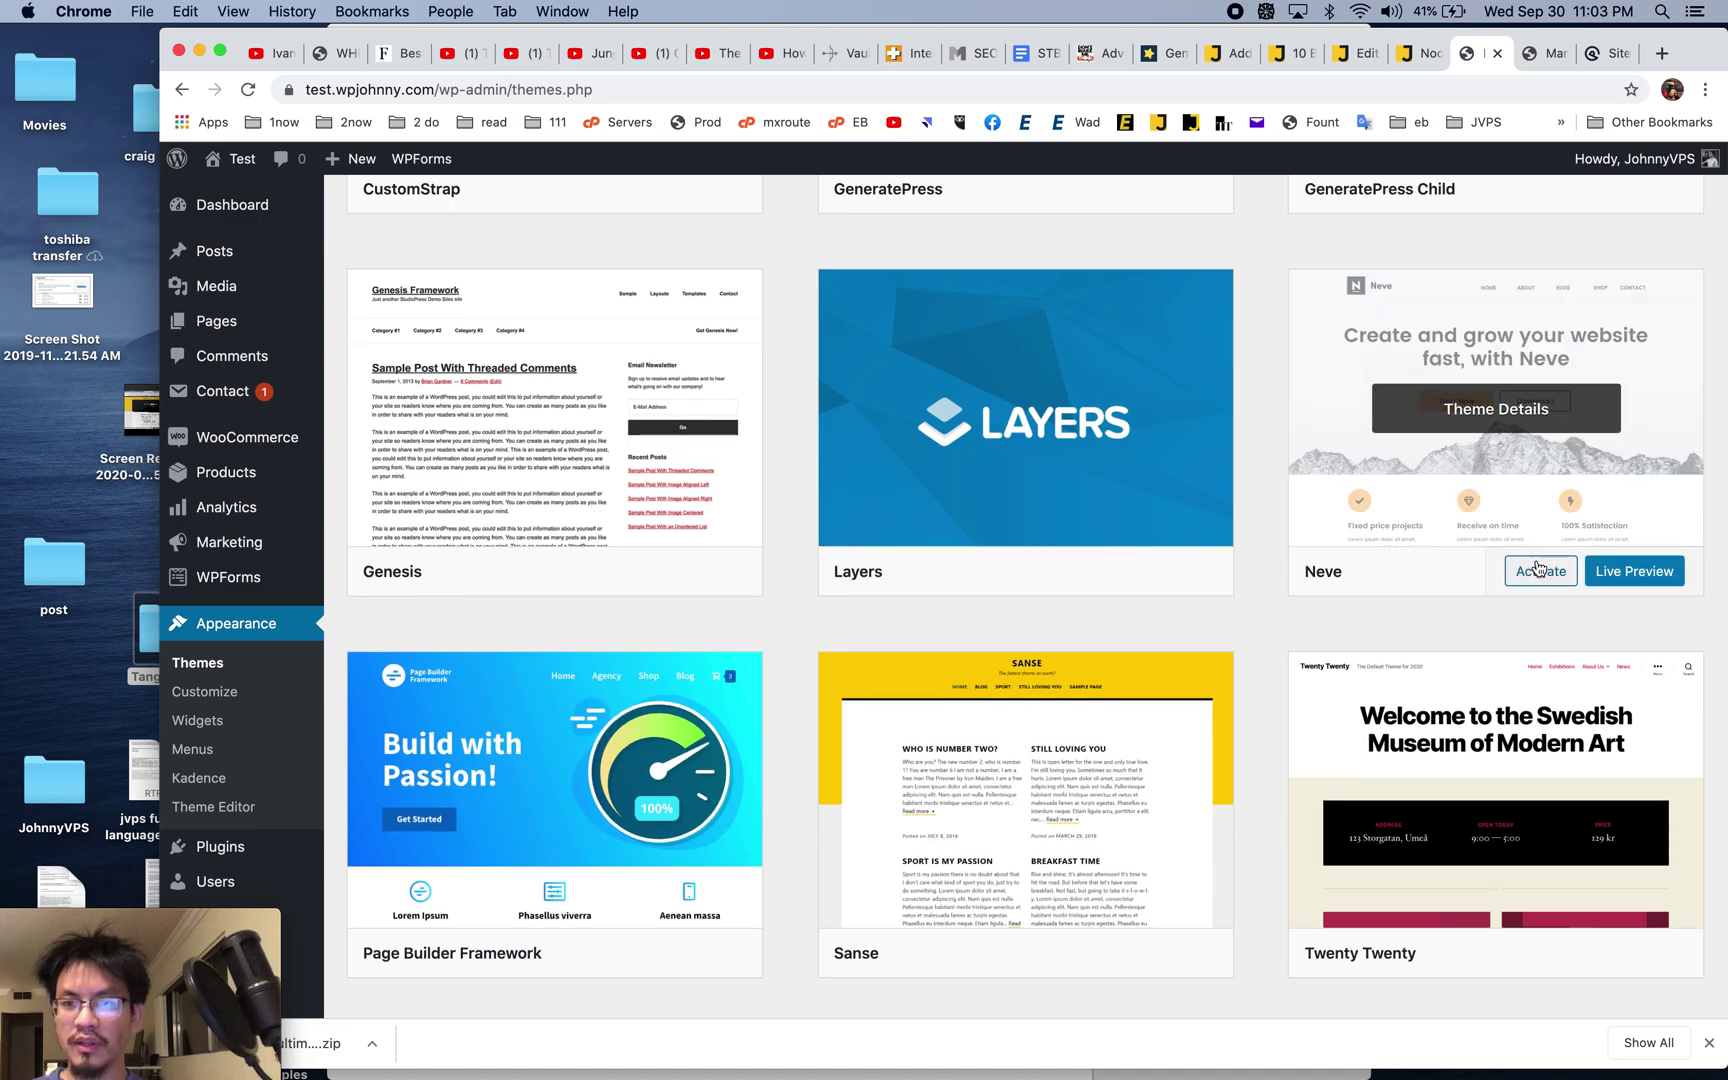
- Activate the Neve theme and go to Neve Options' starter sites
{"action": "left_click", "coordinate": [1540, 571]}
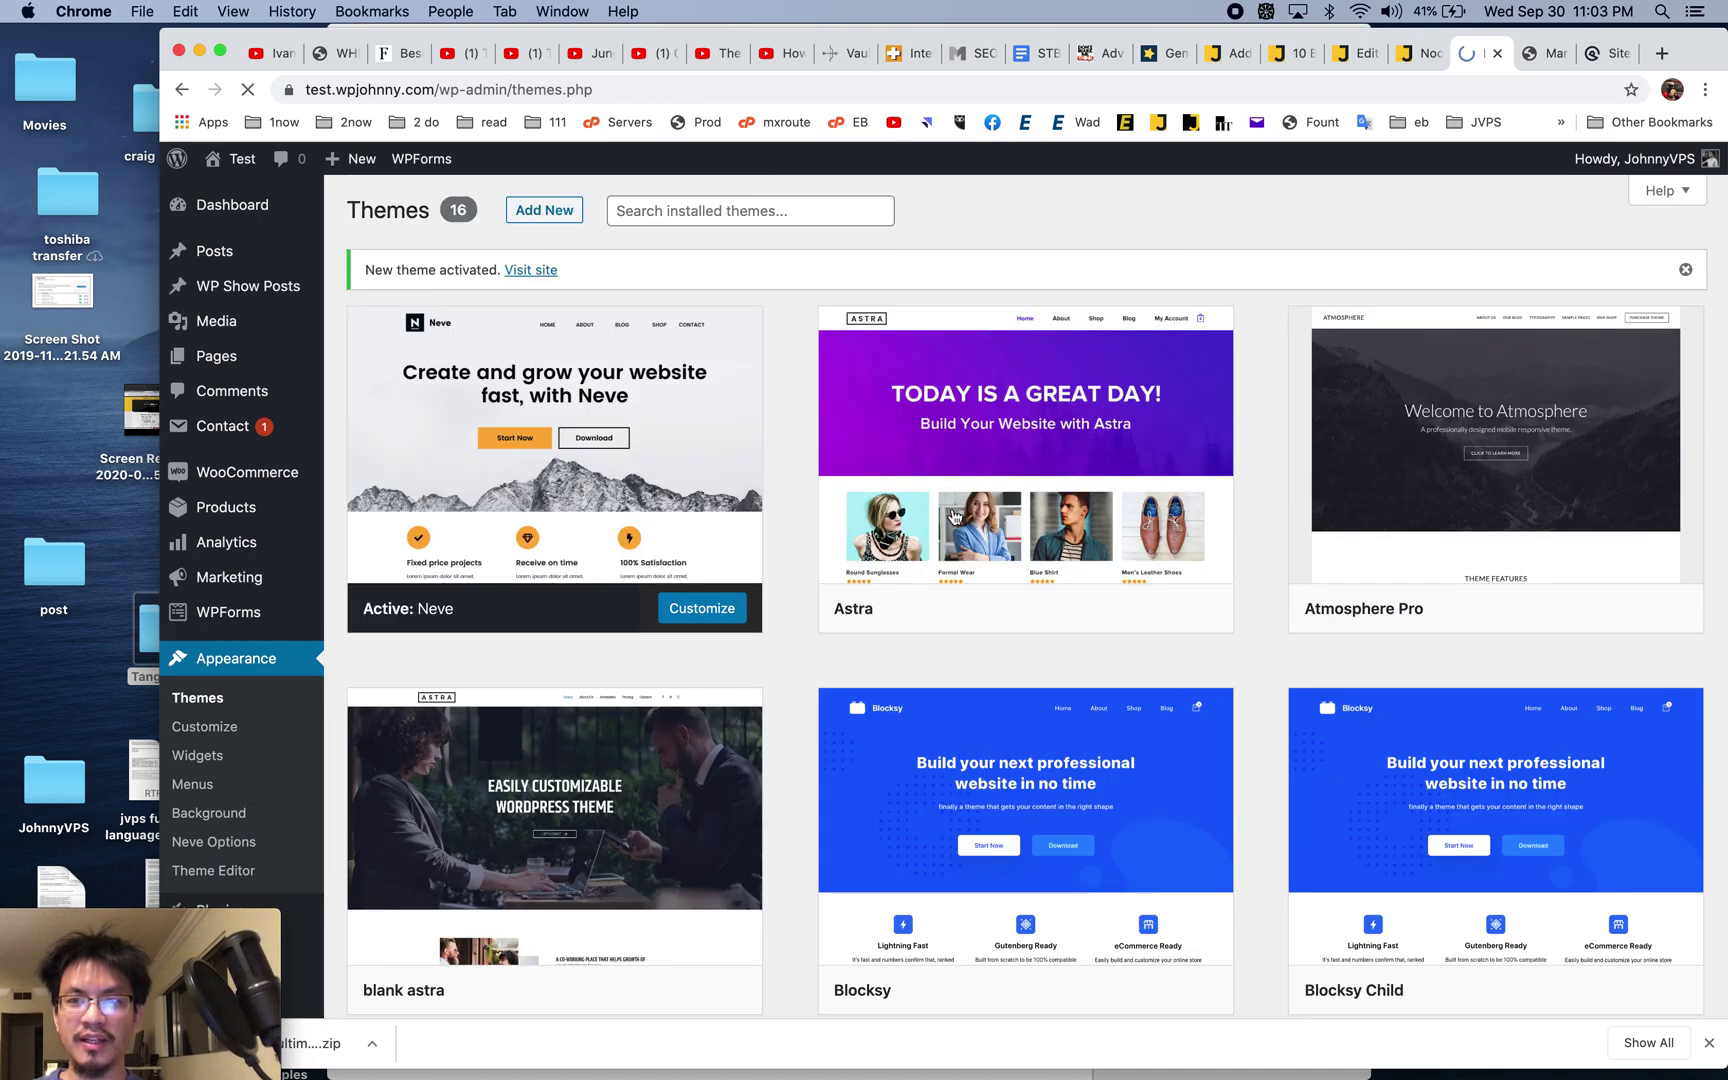
{"action": "scroll", "coordinate": [220, 760], "scroll_direction": "down", "scroll_amount": 2}
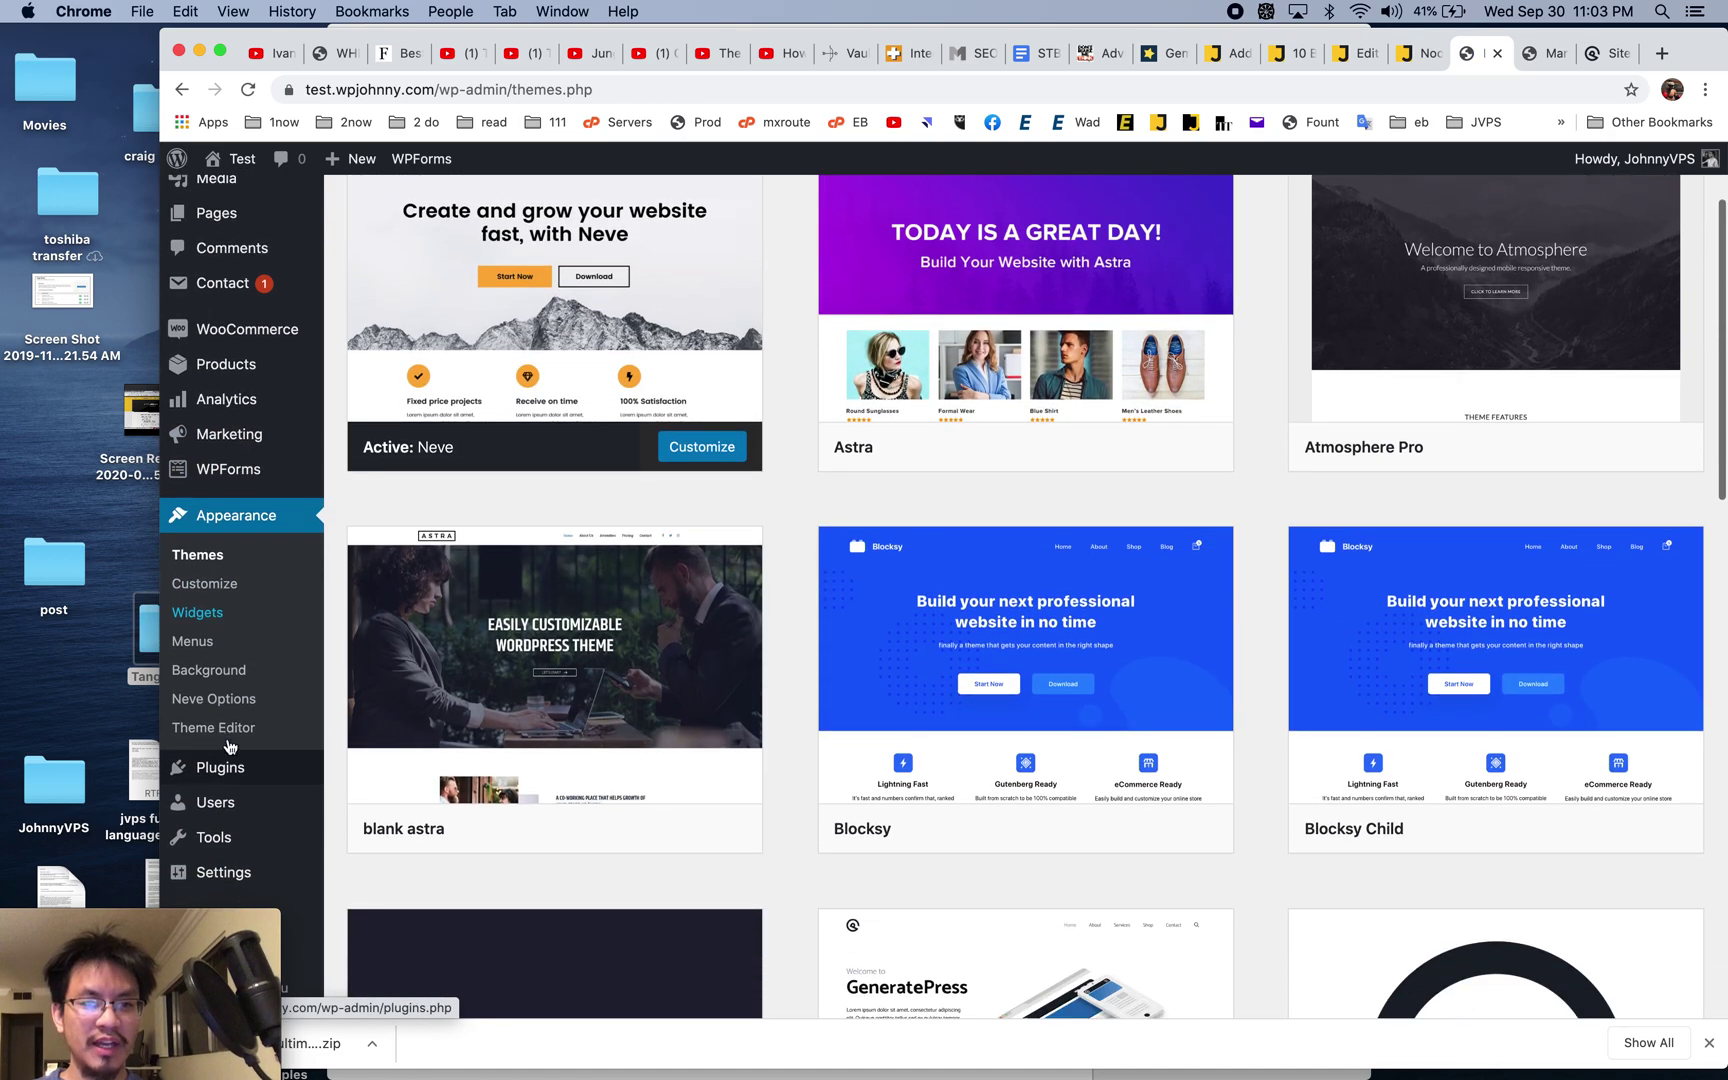
{"action": "left_click", "coordinate": [213, 698]}
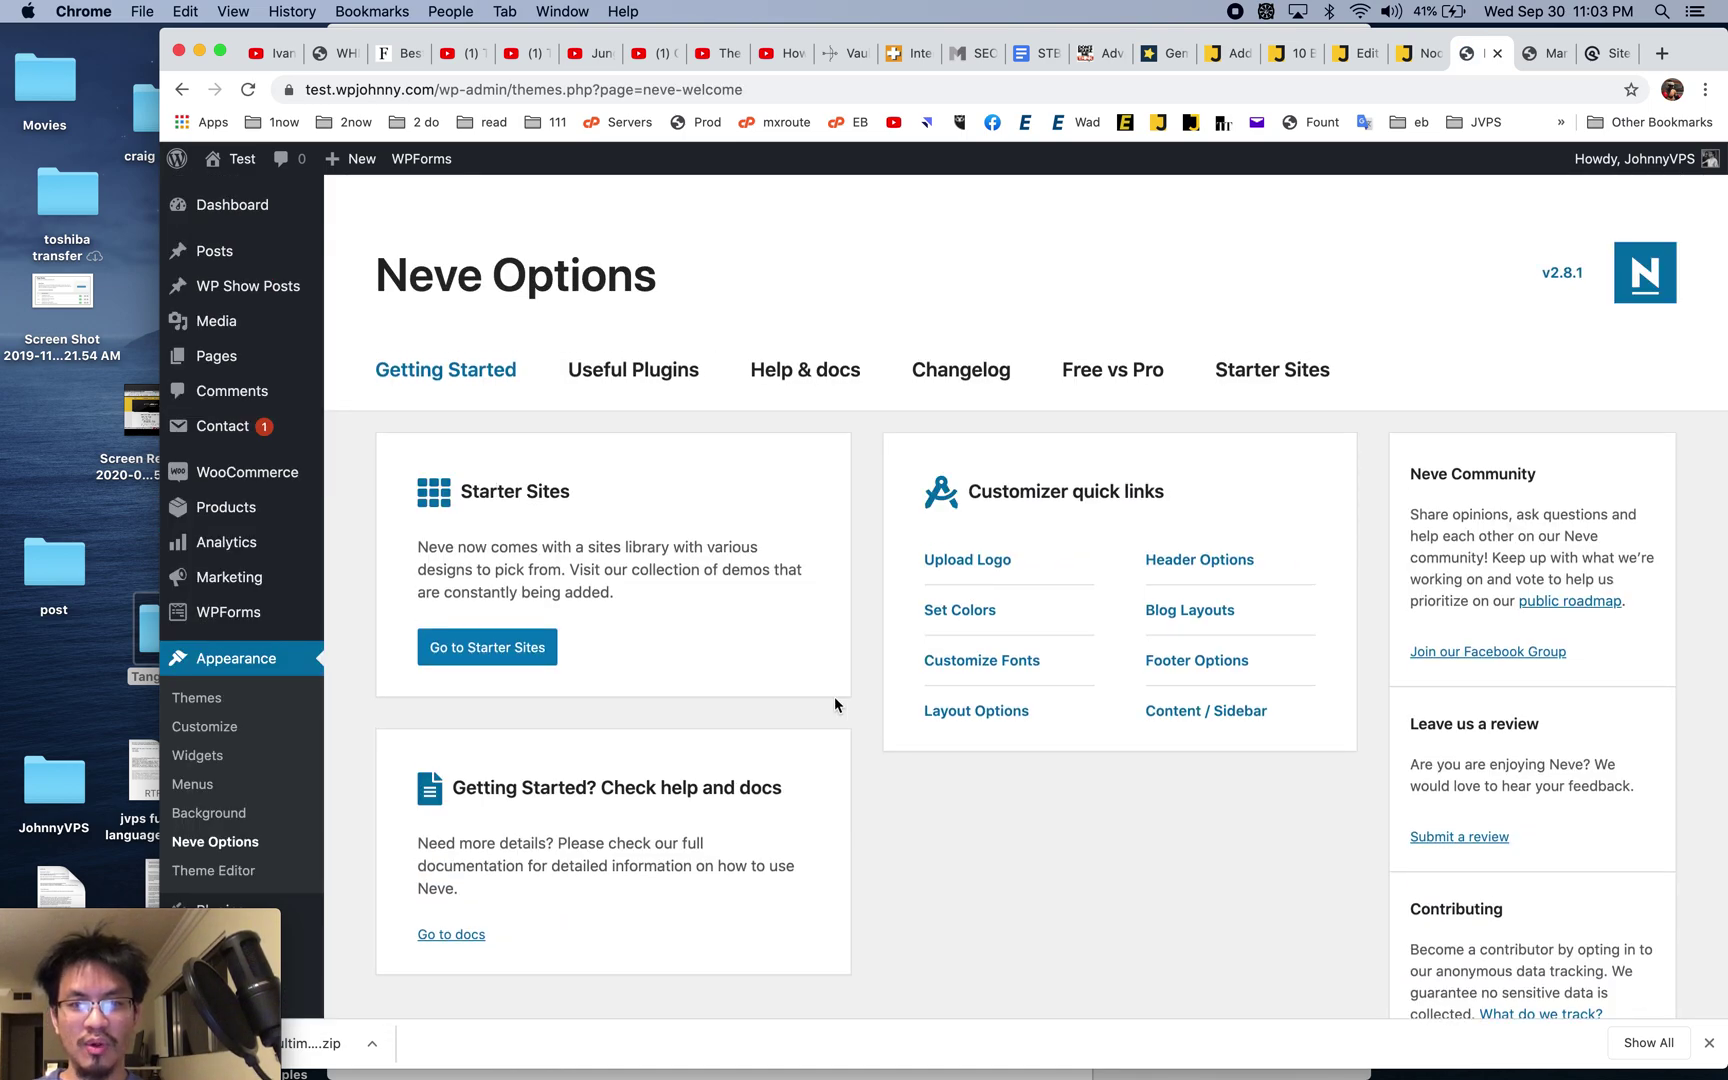
{"action": "left_click", "coordinate": [512, 648]}
- Activate the starter sites plugin and open the starter sites library
{"action": "left_click", "coordinate": [1026, 641]}
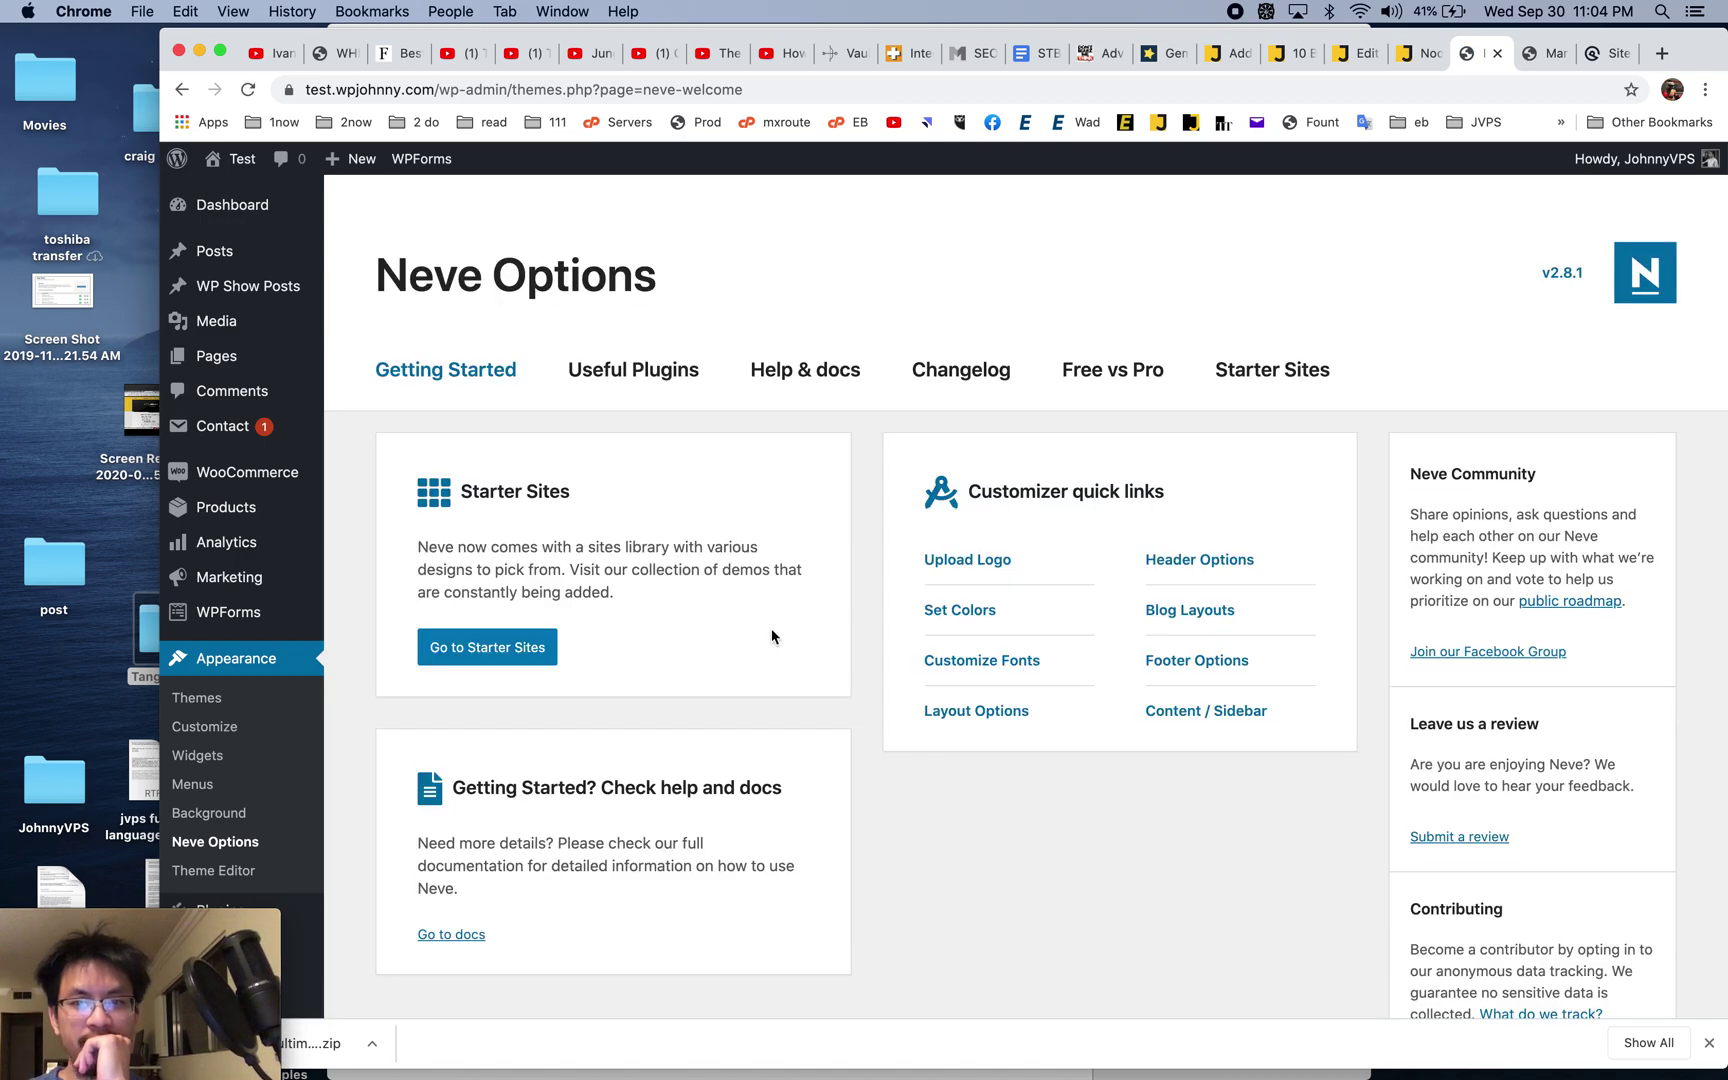
{"action": "left_click", "coordinate": [503, 645]}
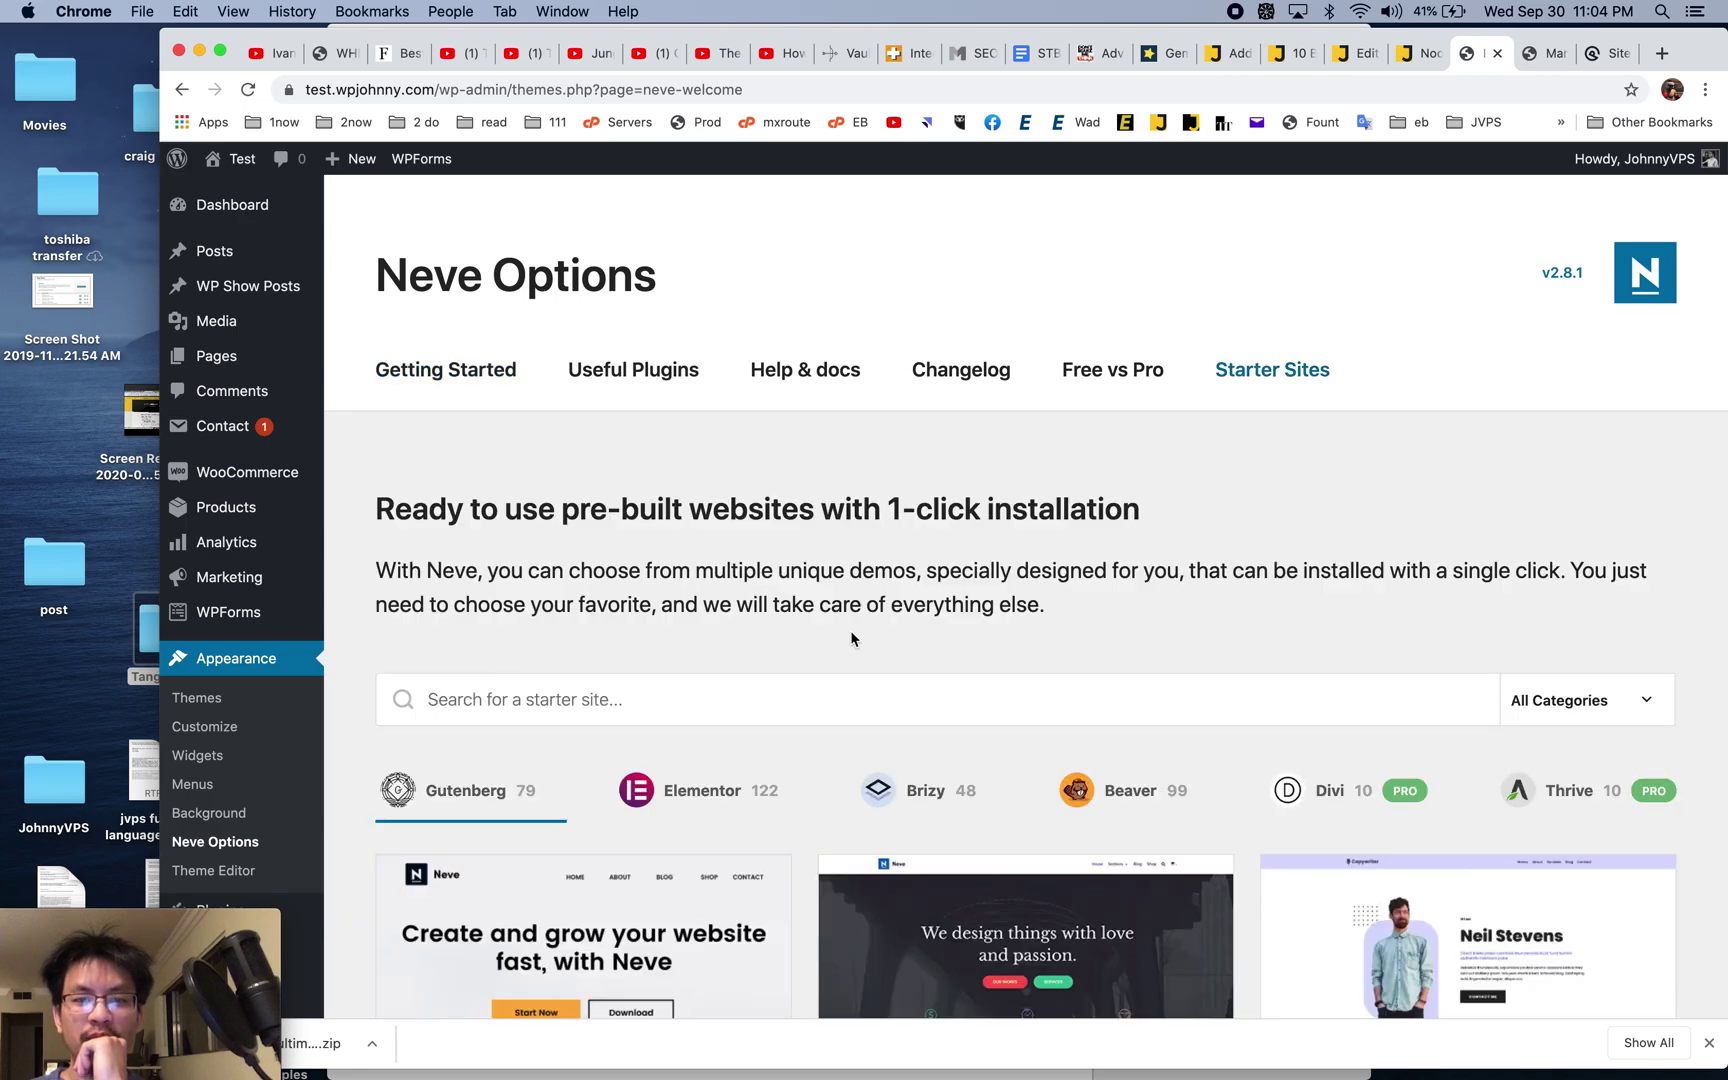
{"action": "scroll", "coordinate": [852, 634], "scroll_direction": "down", "scroll_amount": 10}
{"action": "scroll", "coordinate": [850, 637], "scroll_direction": "up", "scroll_amount": 5}
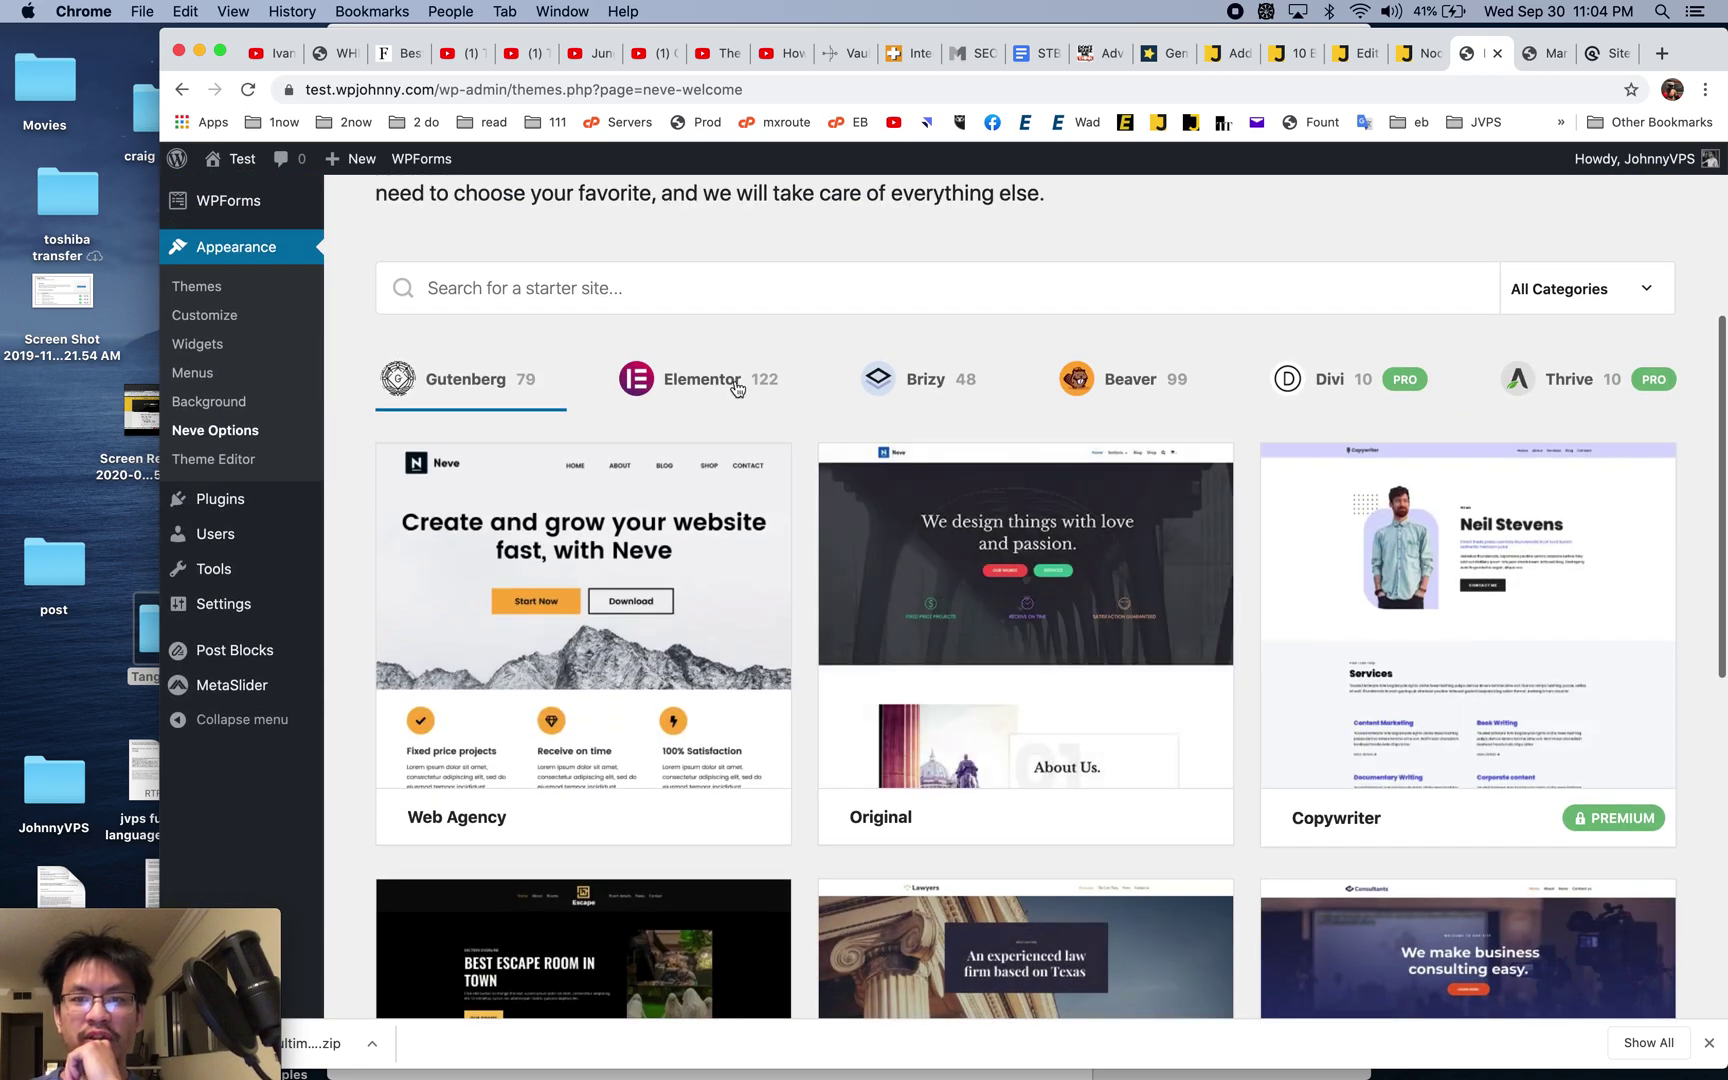
- Browse the Elementor, Brizy, Beaver, Divi and Thrive starter sites, then return to Gutenberg
{"action": "left_click", "coordinate": [720, 379]}
{"action": "left_click", "coordinate": [972, 382]}
{"action": "left_click", "coordinate": [1130, 379]}
{"action": "left_click", "coordinate": [1330, 379]}
{"action": "left_click", "coordinate": [1570, 379]}
{"action": "left_click", "coordinate": [974, 387]}
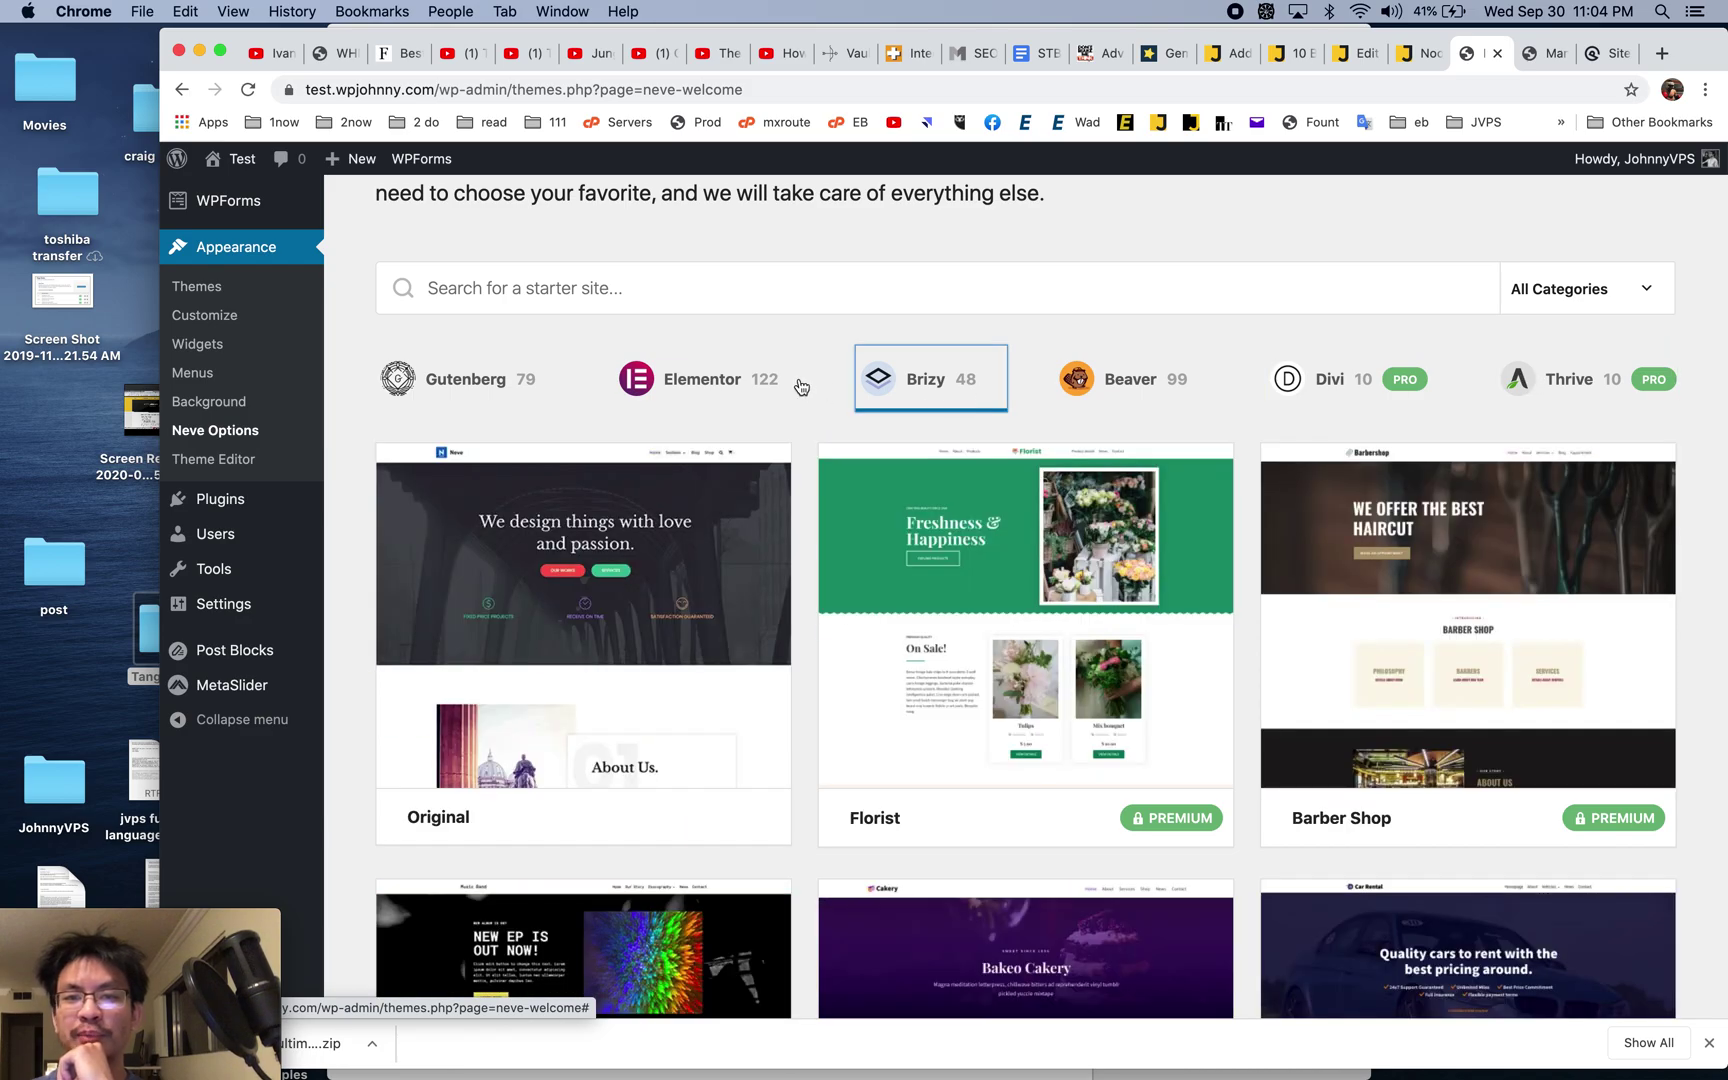
{"action": "left_click", "coordinate": [762, 386]}
{"action": "left_click", "coordinate": [512, 378]}
{"action": "scroll", "coordinate": [870, 400], "scroll_direction": "down", "scroll_amount": 10}
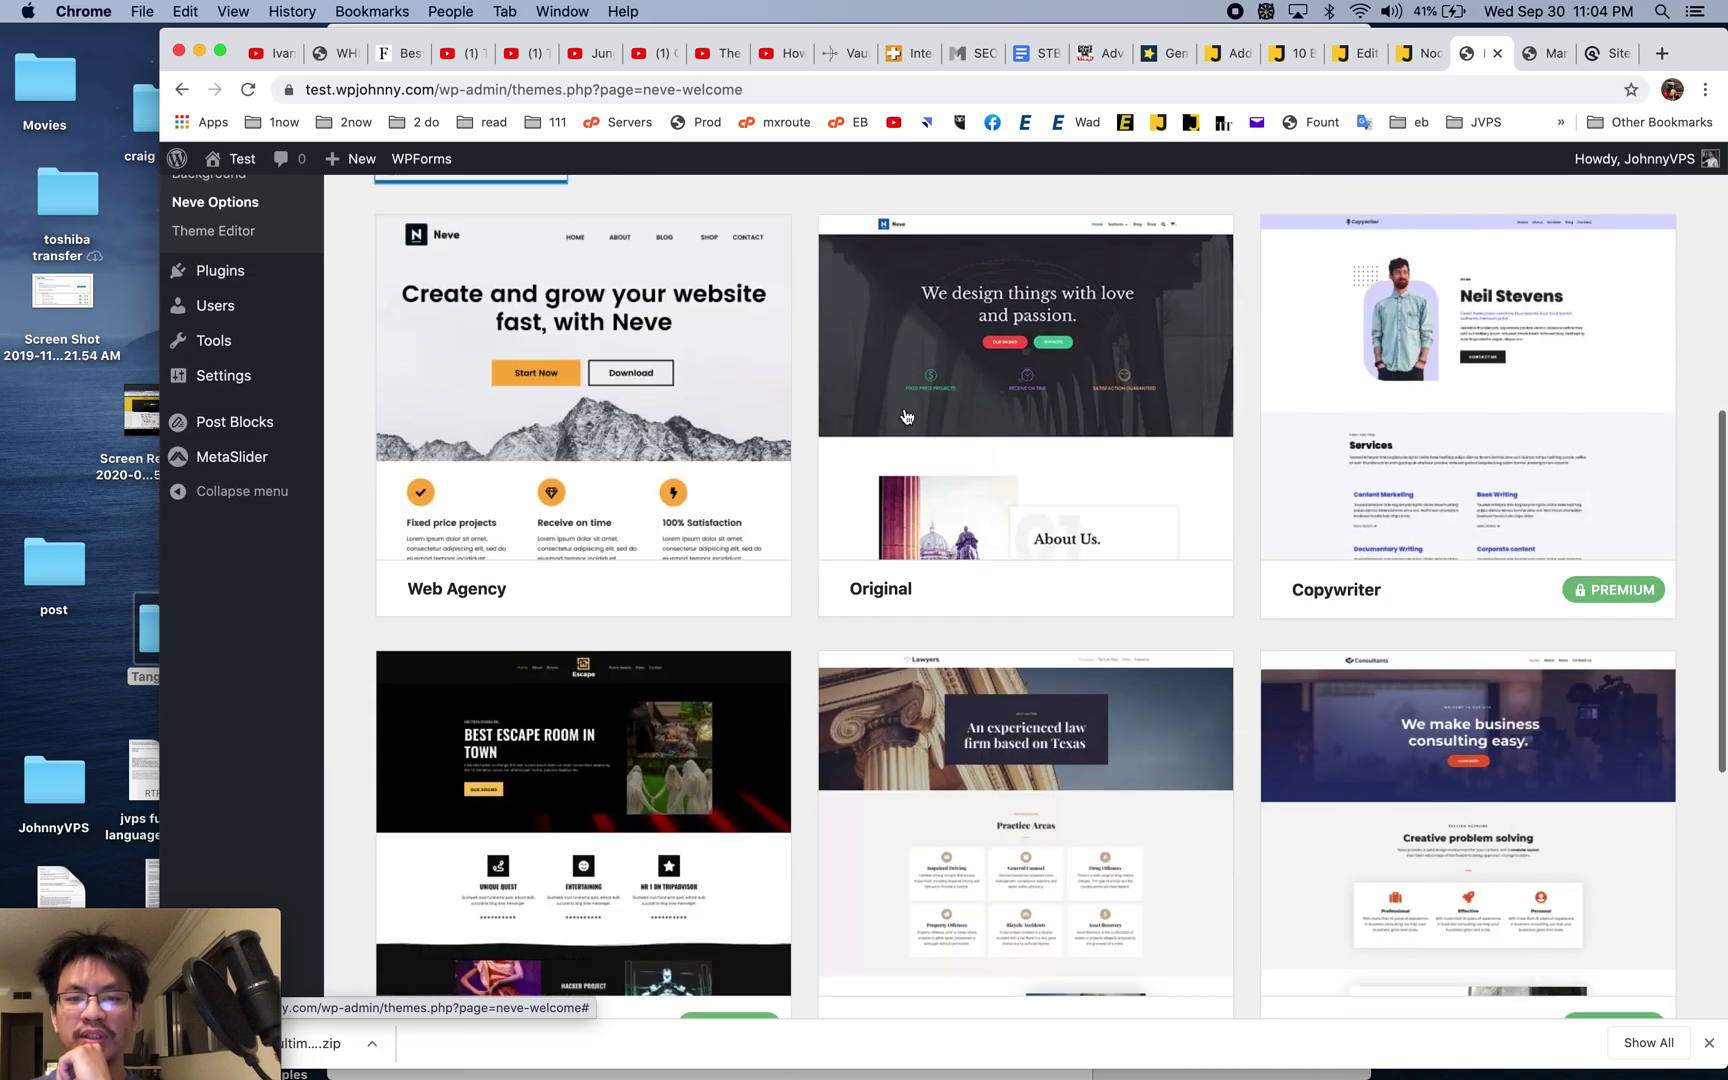
{"action": "scroll", "coordinate": [905, 415], "scroll_direction": "up", "scroll_amount": 5}
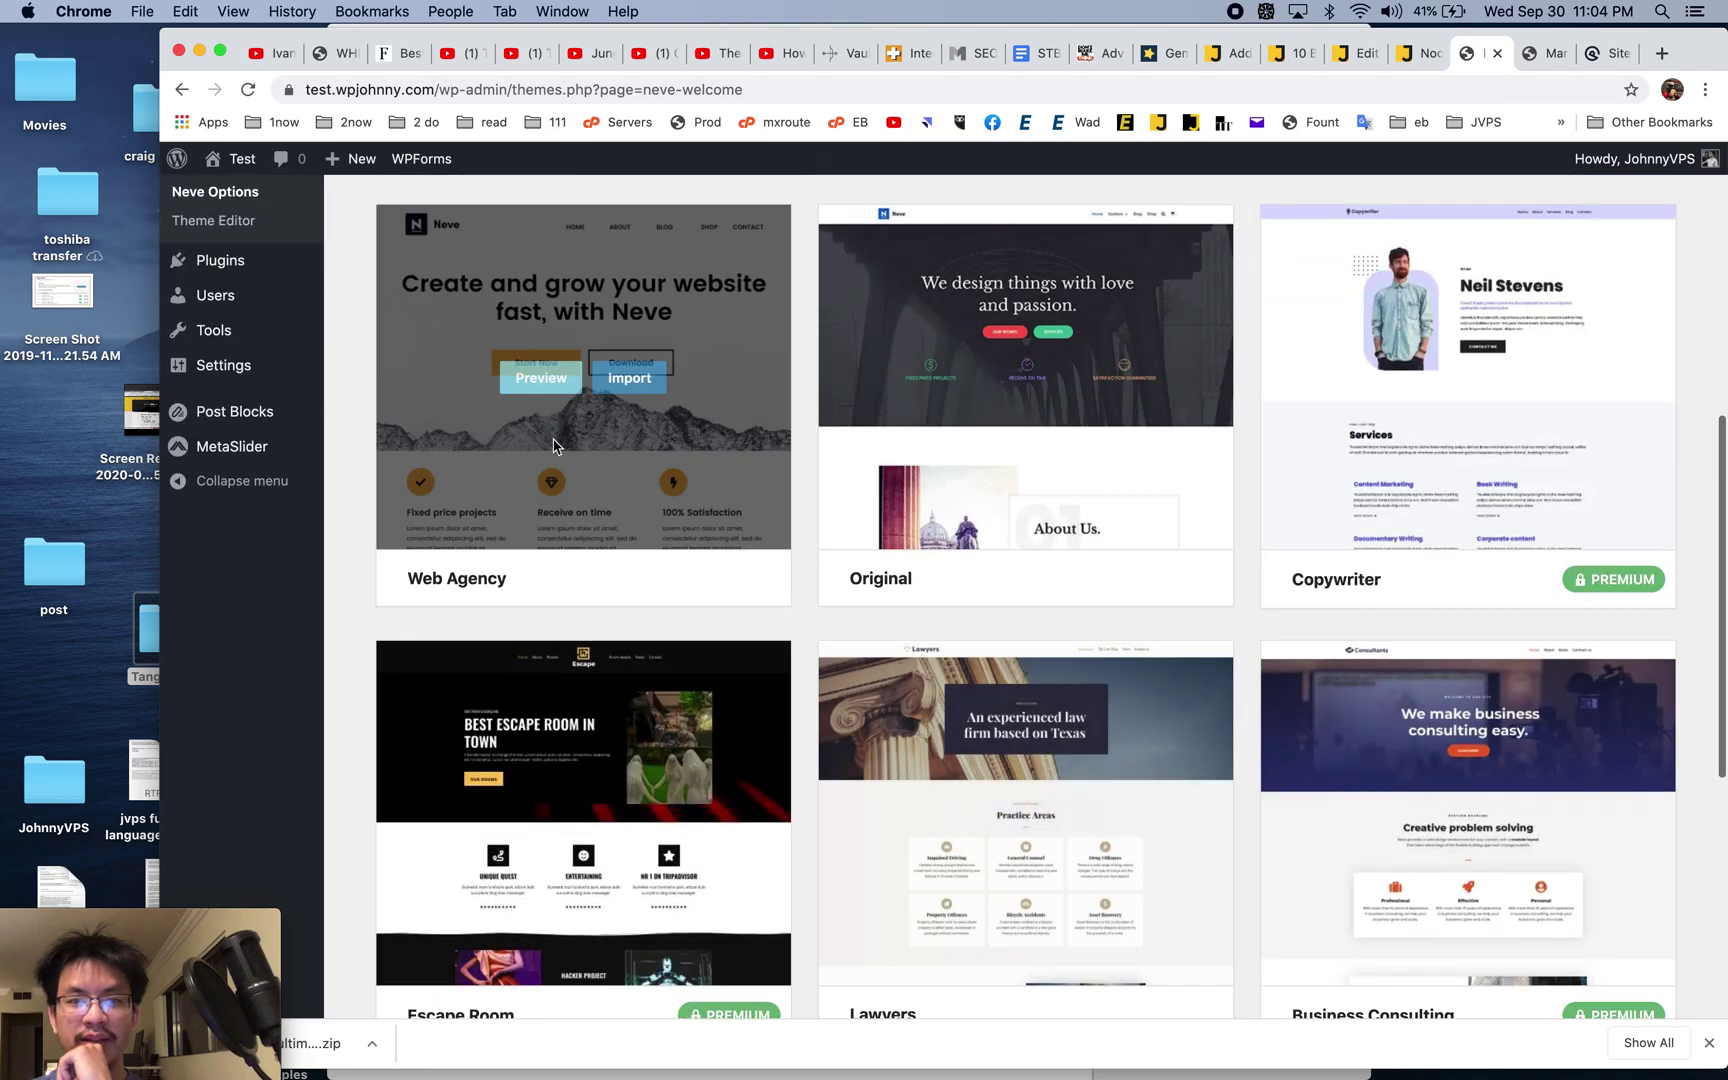
- Import the Web Agency starter site with WPForms included, then view the website
{"action": "left_click", "coordinate": [603, 382]}
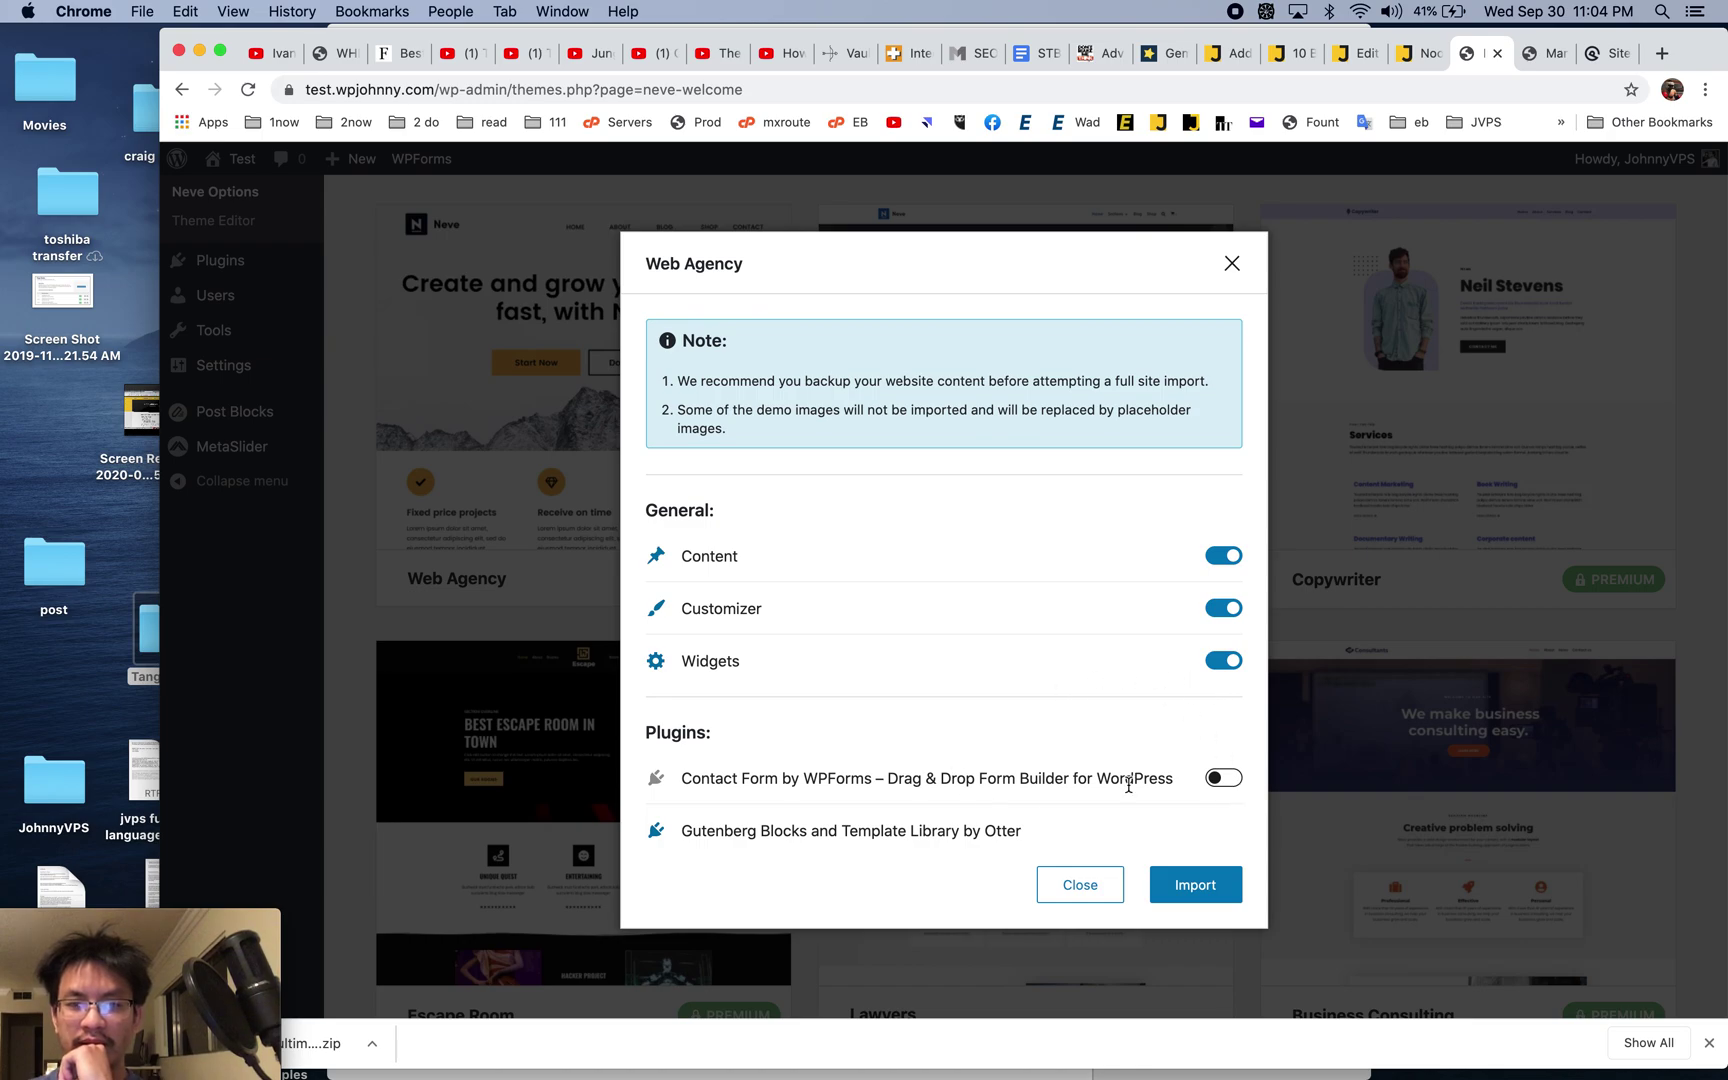
{"action": "left_click", "coordinate": [1226, 786]}
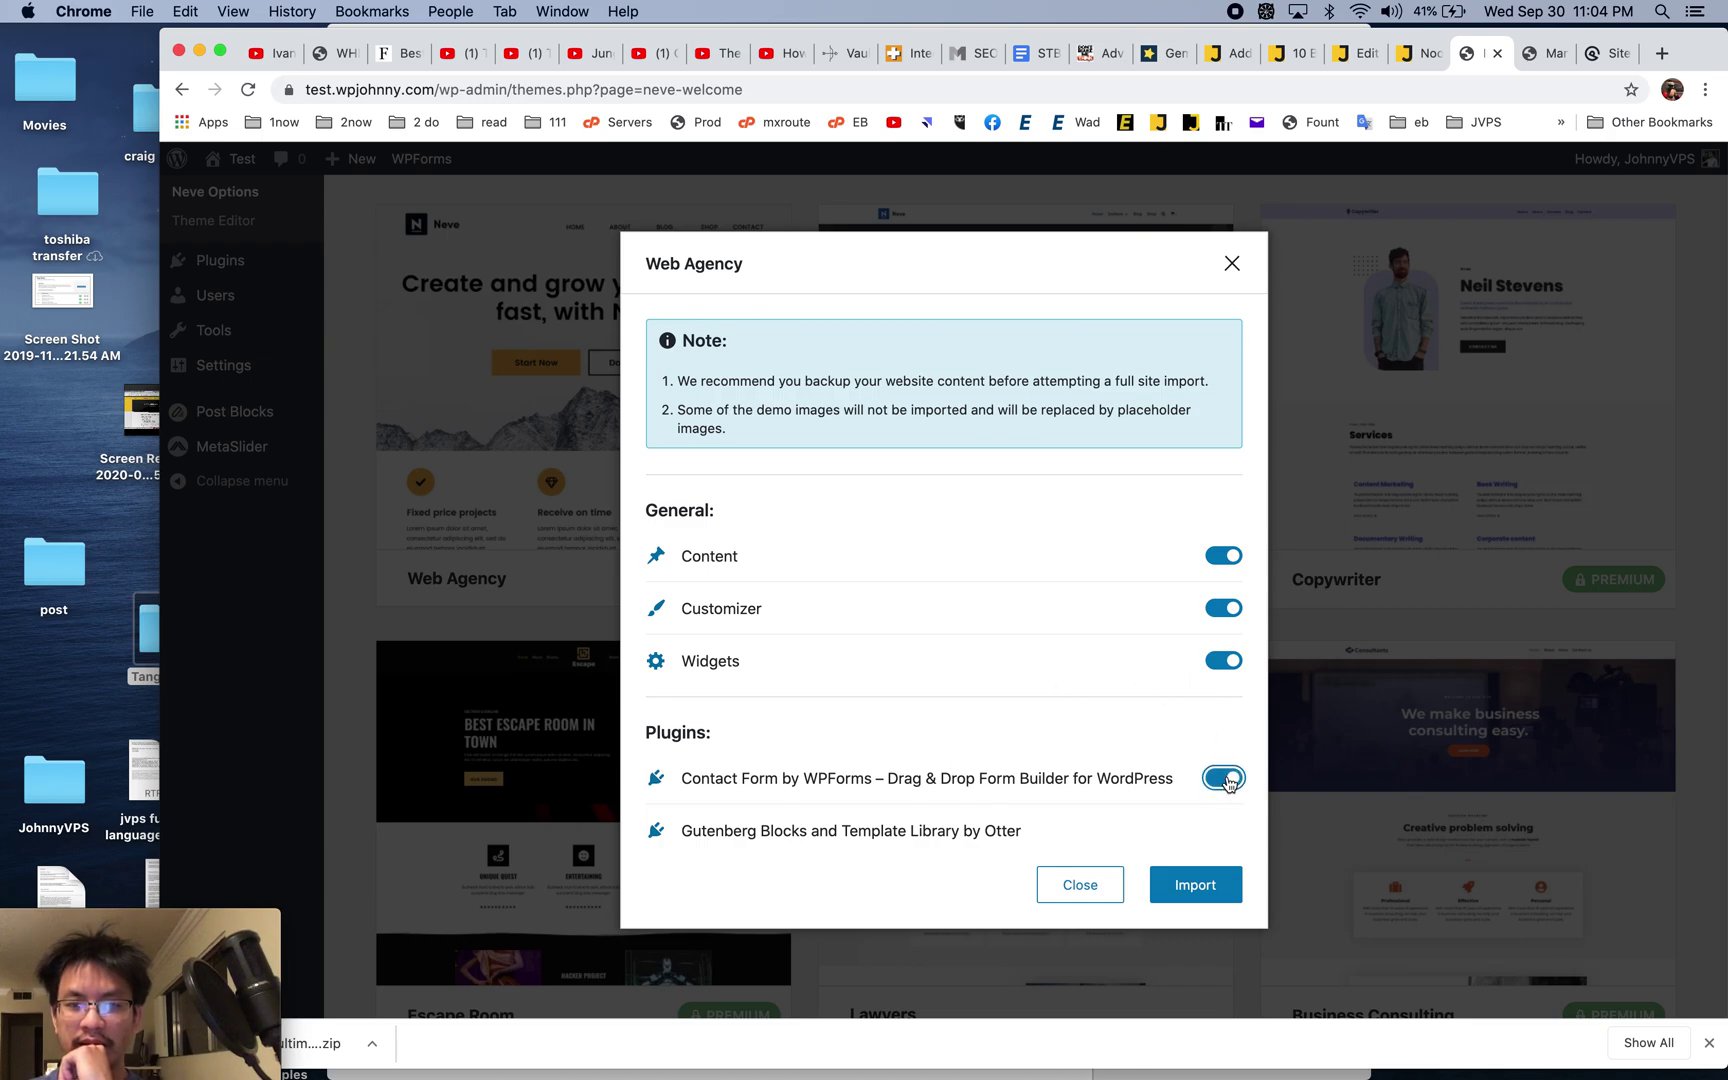
{"action": "left_click", "coordinate": [1196, 902]}
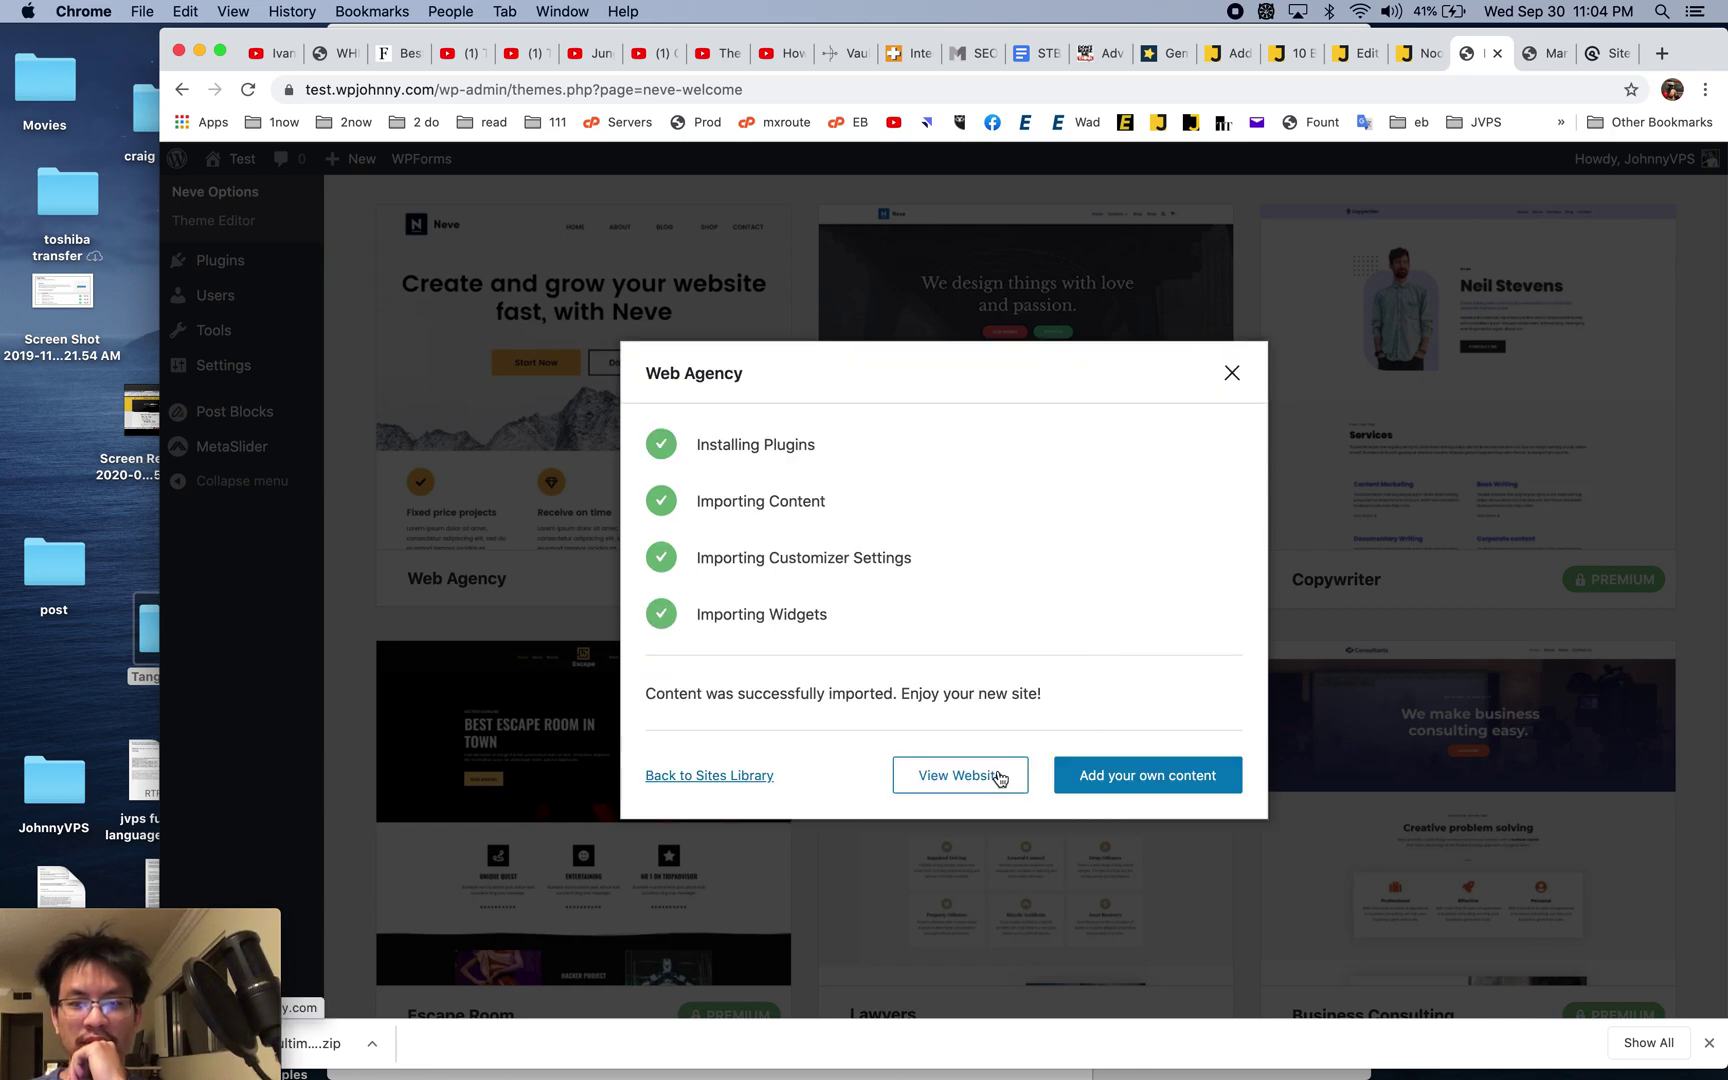
{"action": "left_click", "coordinate": [1000, 777]}
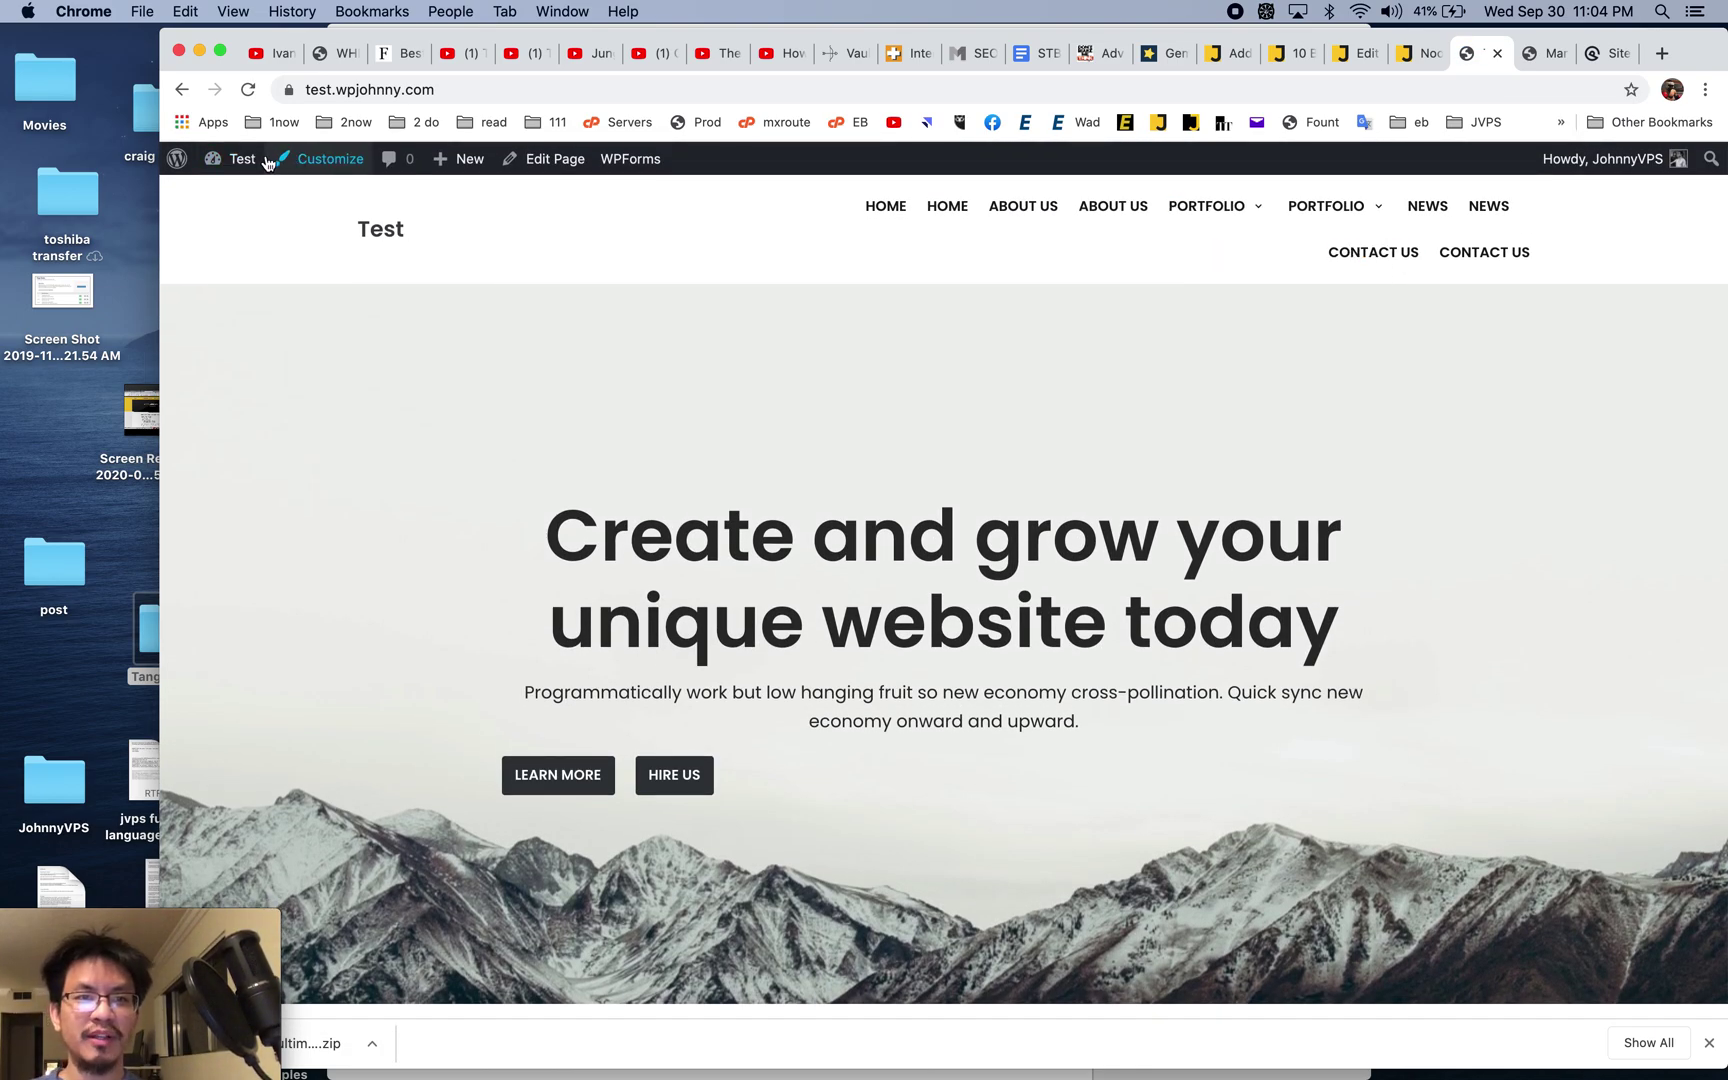
- Open the Menus settings in a new tab and check the current menu locations
{"action": "mouse_move", "coordinate": [240, 163]}
{"action": "left_click", "coordinate": [226, 276], "text": "super"}
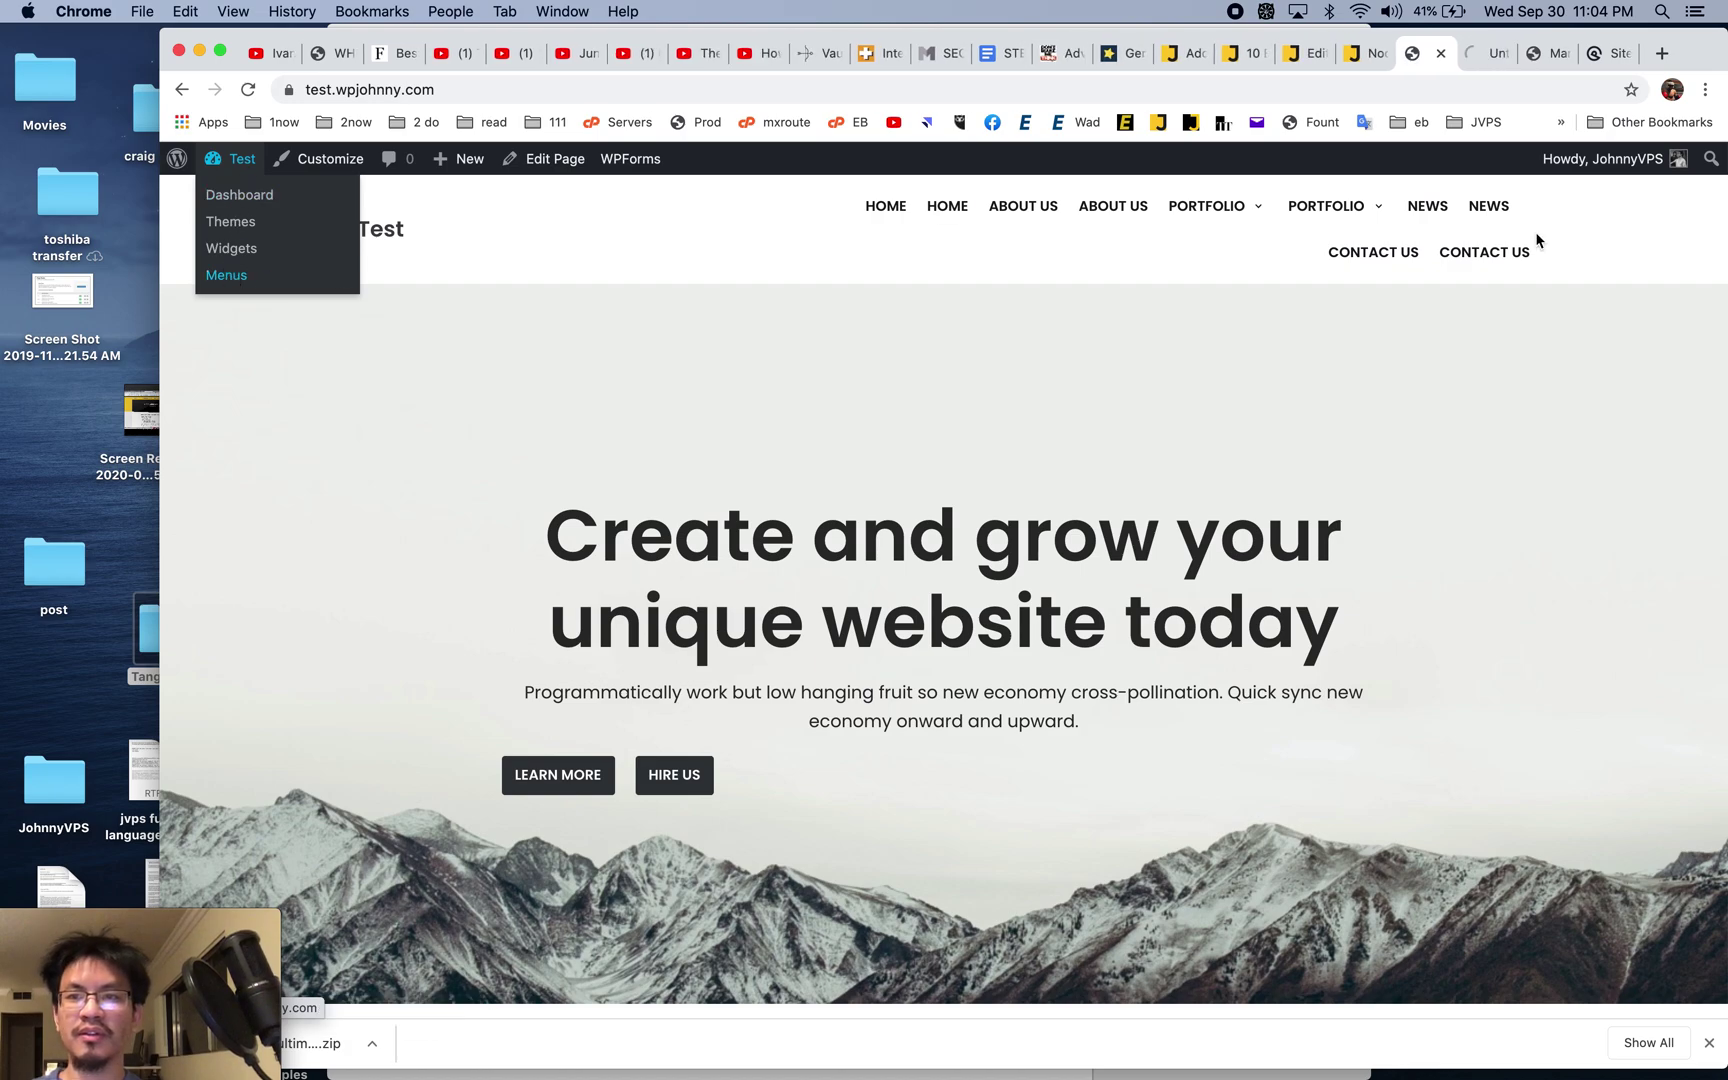
{"action": "left_click", "coordinate": [1478, 55]}
{"action": "scroll", "coordinate": [782, 712], "scroll_direction": "down", "scroll_amount": 2}
{"action": "scroll", "coordinate": [868, 713], "scroll_direction": "up", "scroll_amount": 2}
{"action": "left_click", "coordinate": [563, 256]}
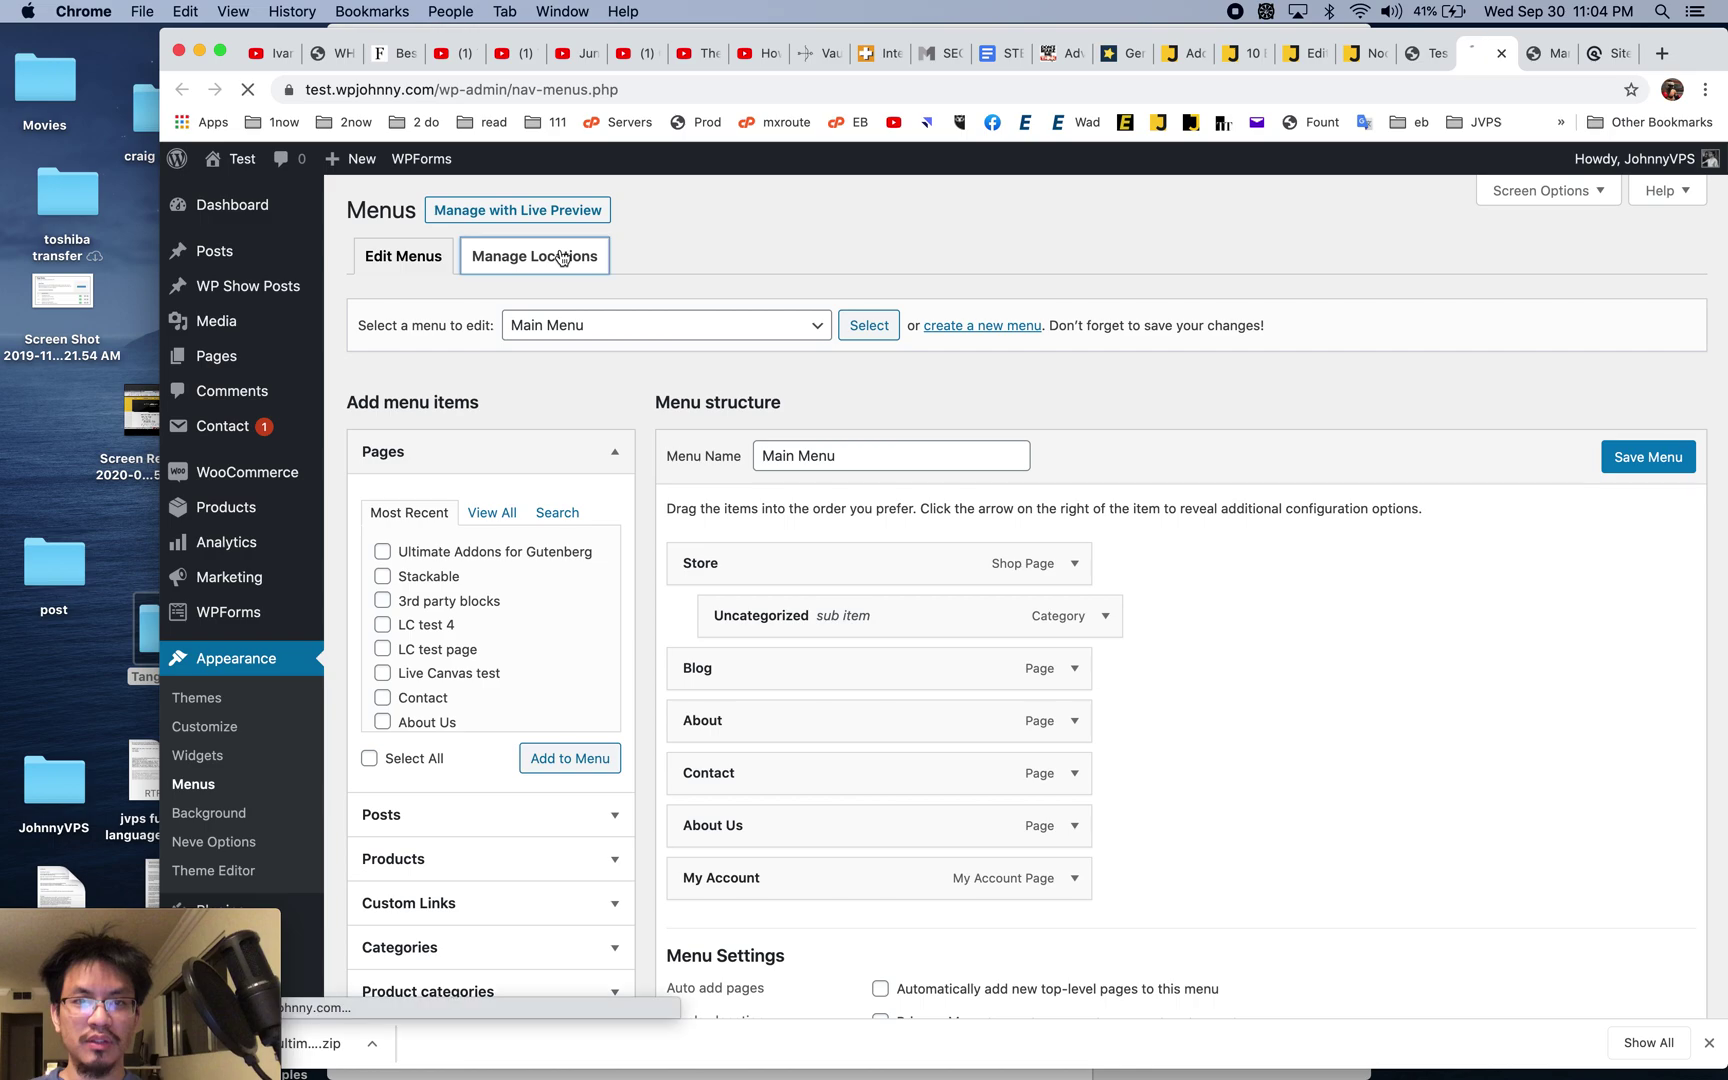
{"action": "left_click", "coordinate": [410, 258]}
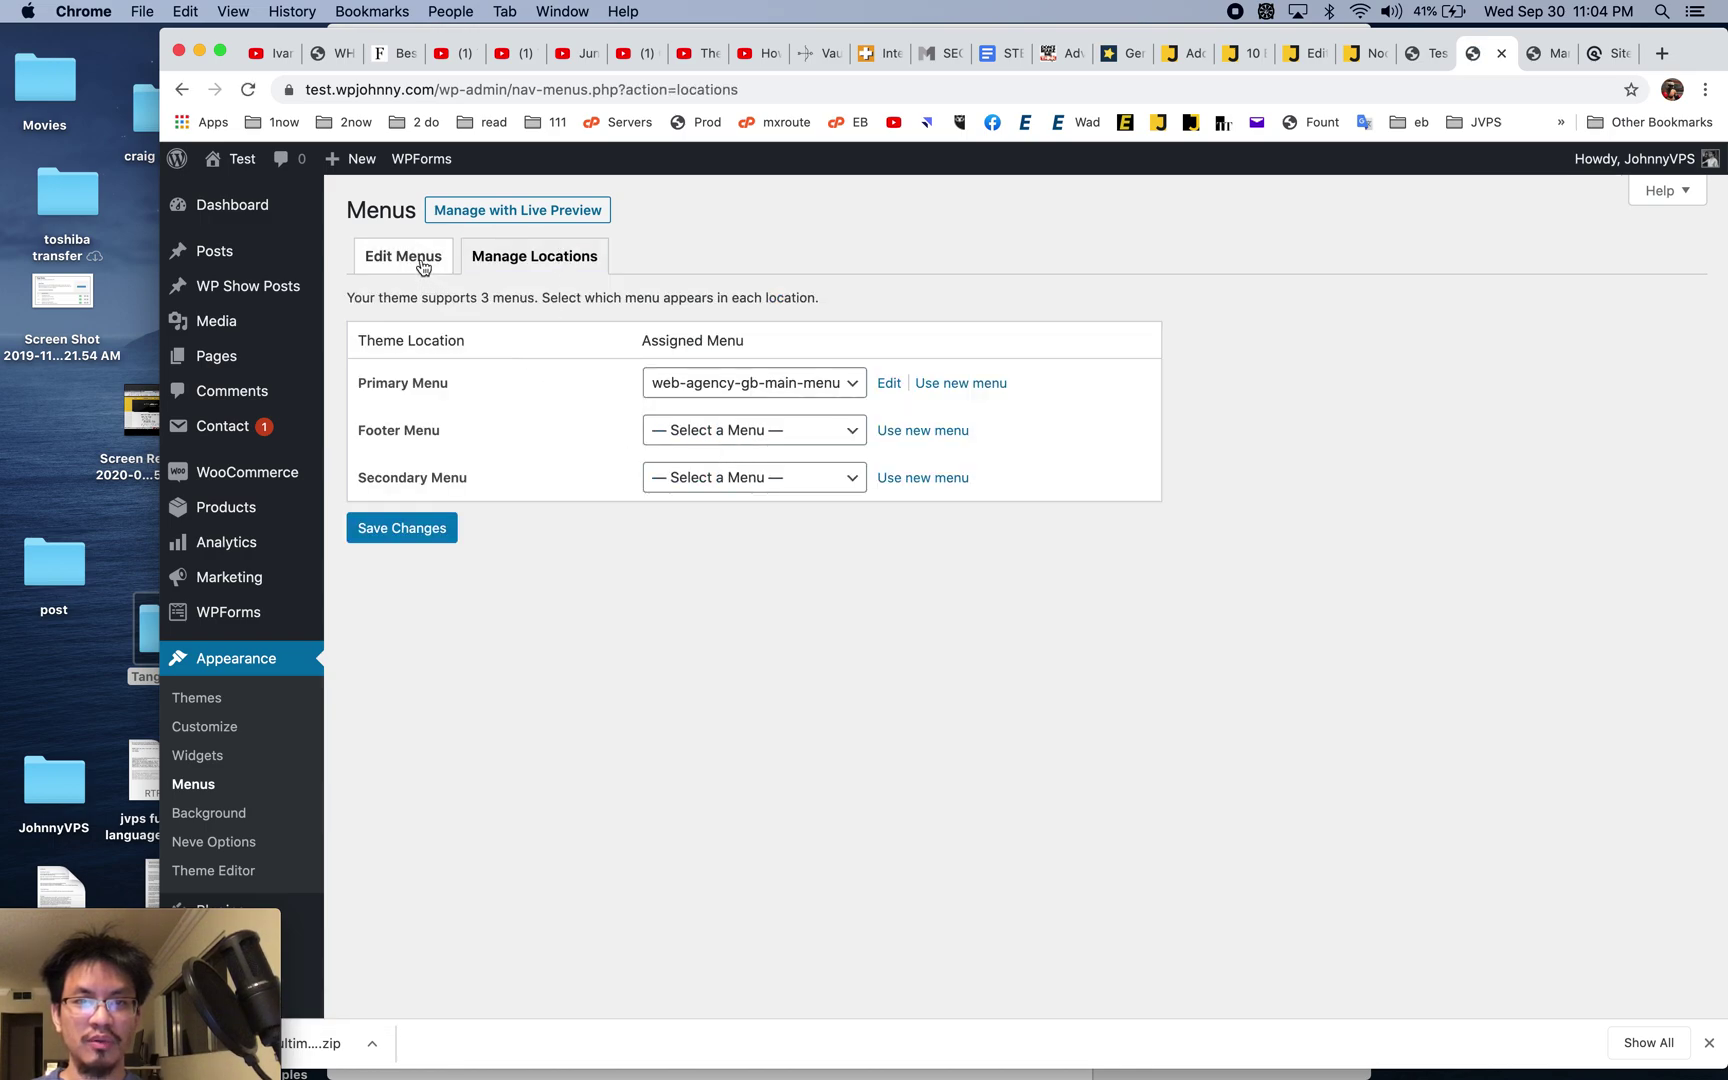
- Select Main Menu for editing instead of web-agency-gb-main-menu
{"action": "left_click", "coordinate": [700, 328]}
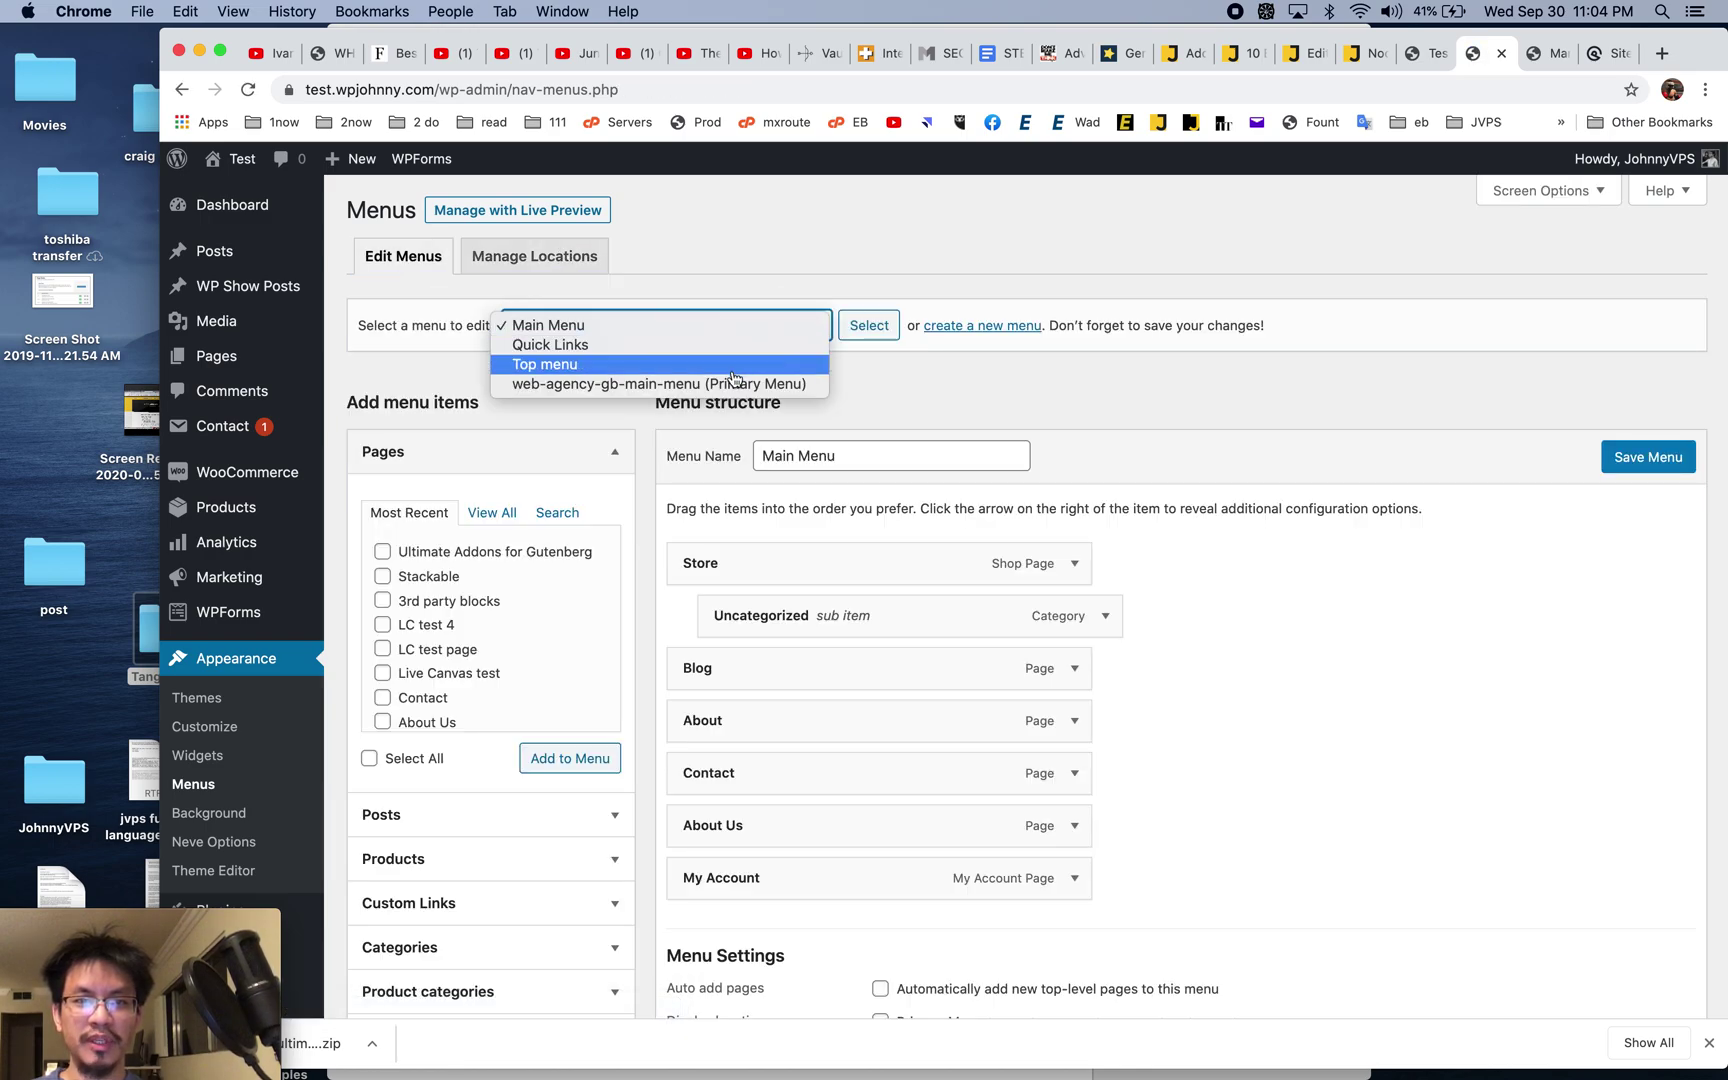
{"action": "left_click", "coordinate": [769, 383]}
{"action": "left_click", "coordinate": [815, 326]}
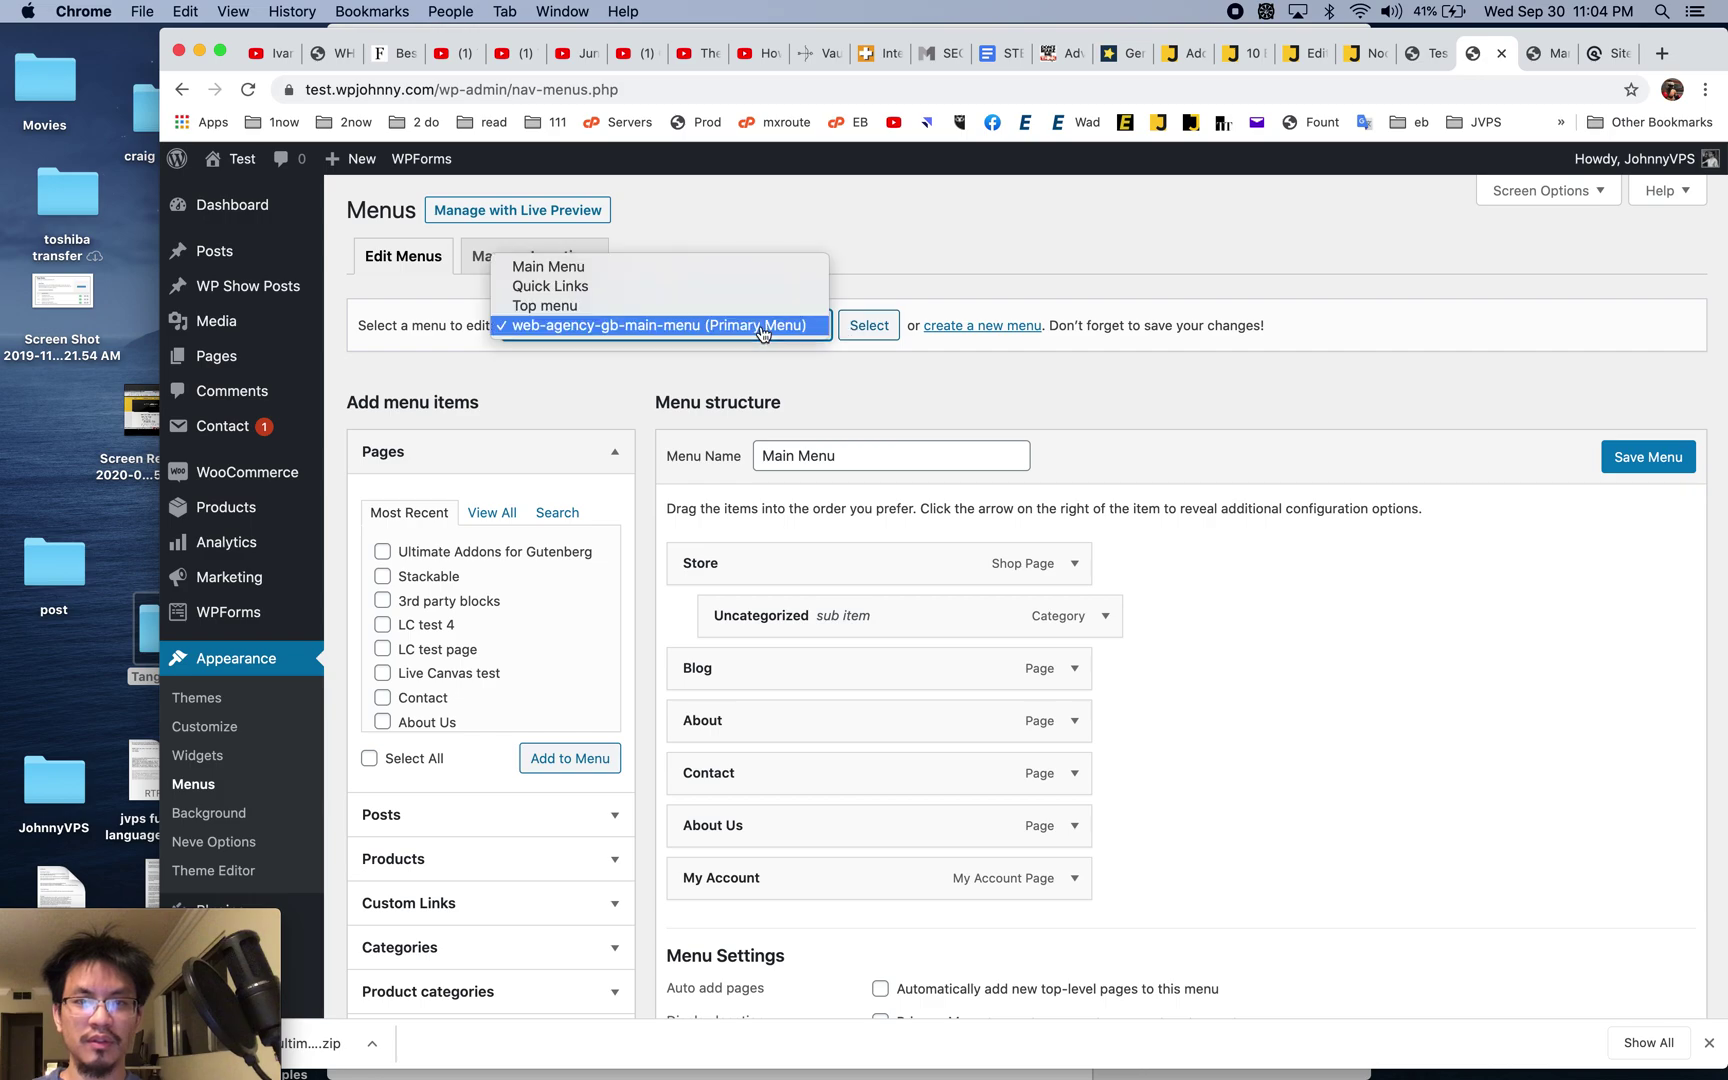
{"action": "left_click", "coordinate": [745, 268]}
- Assign Main Menu to the Primary Menu location and save the changes
{"action": "left_click", "coordinate": [509, 262]}
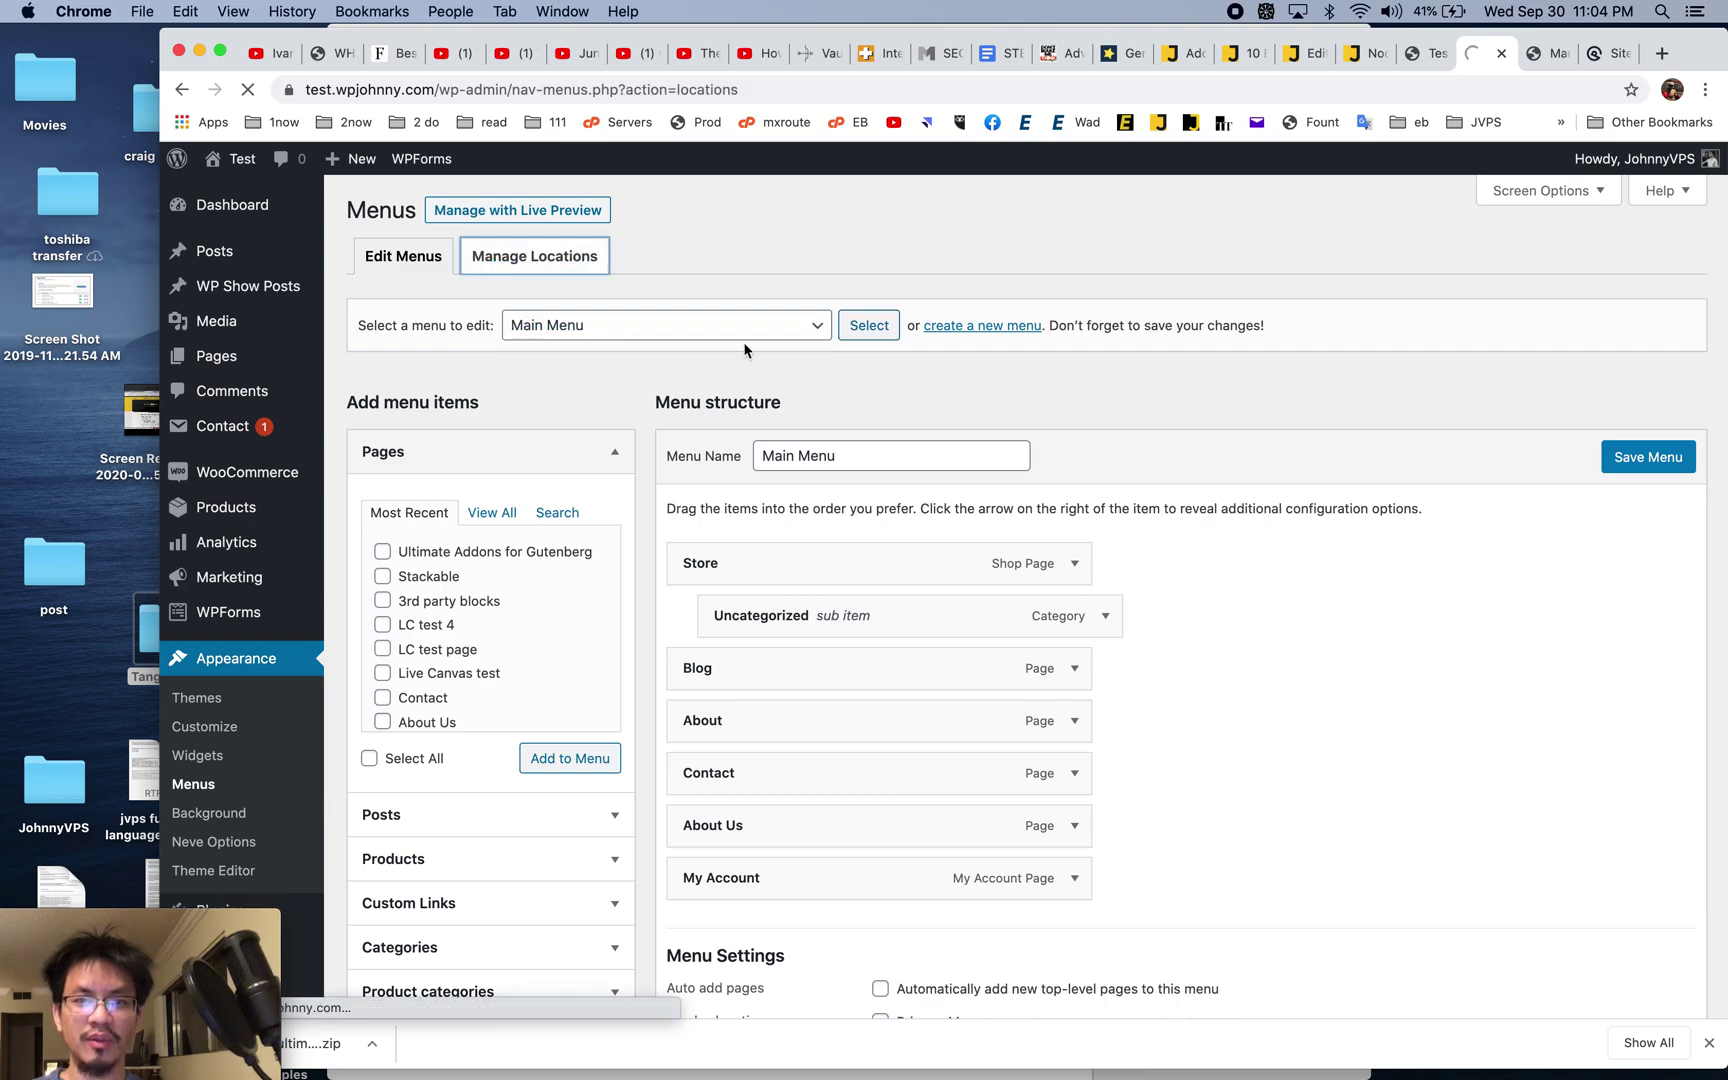
{"action": "left_click", "coordinate": [745, 381]}
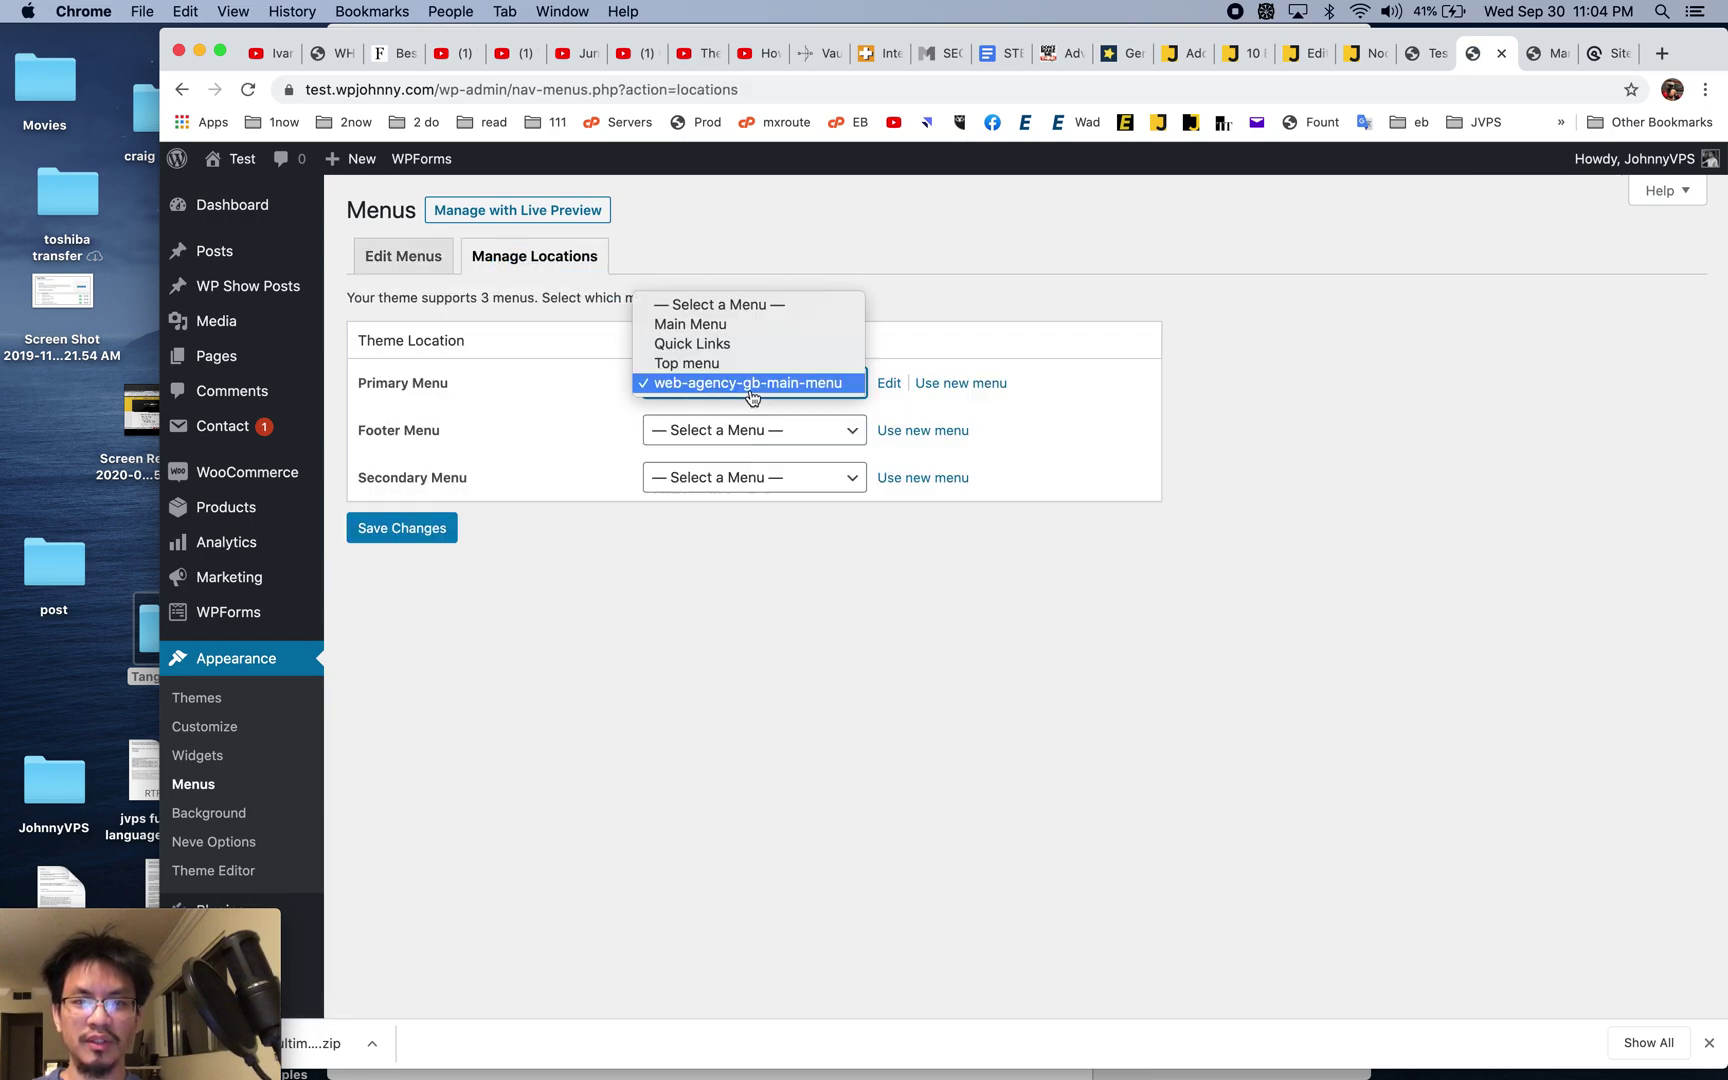
{"action": "left_click", "coordinate": [752, 324]}
{"action": "left_click", "coordinate": [404, 530]}
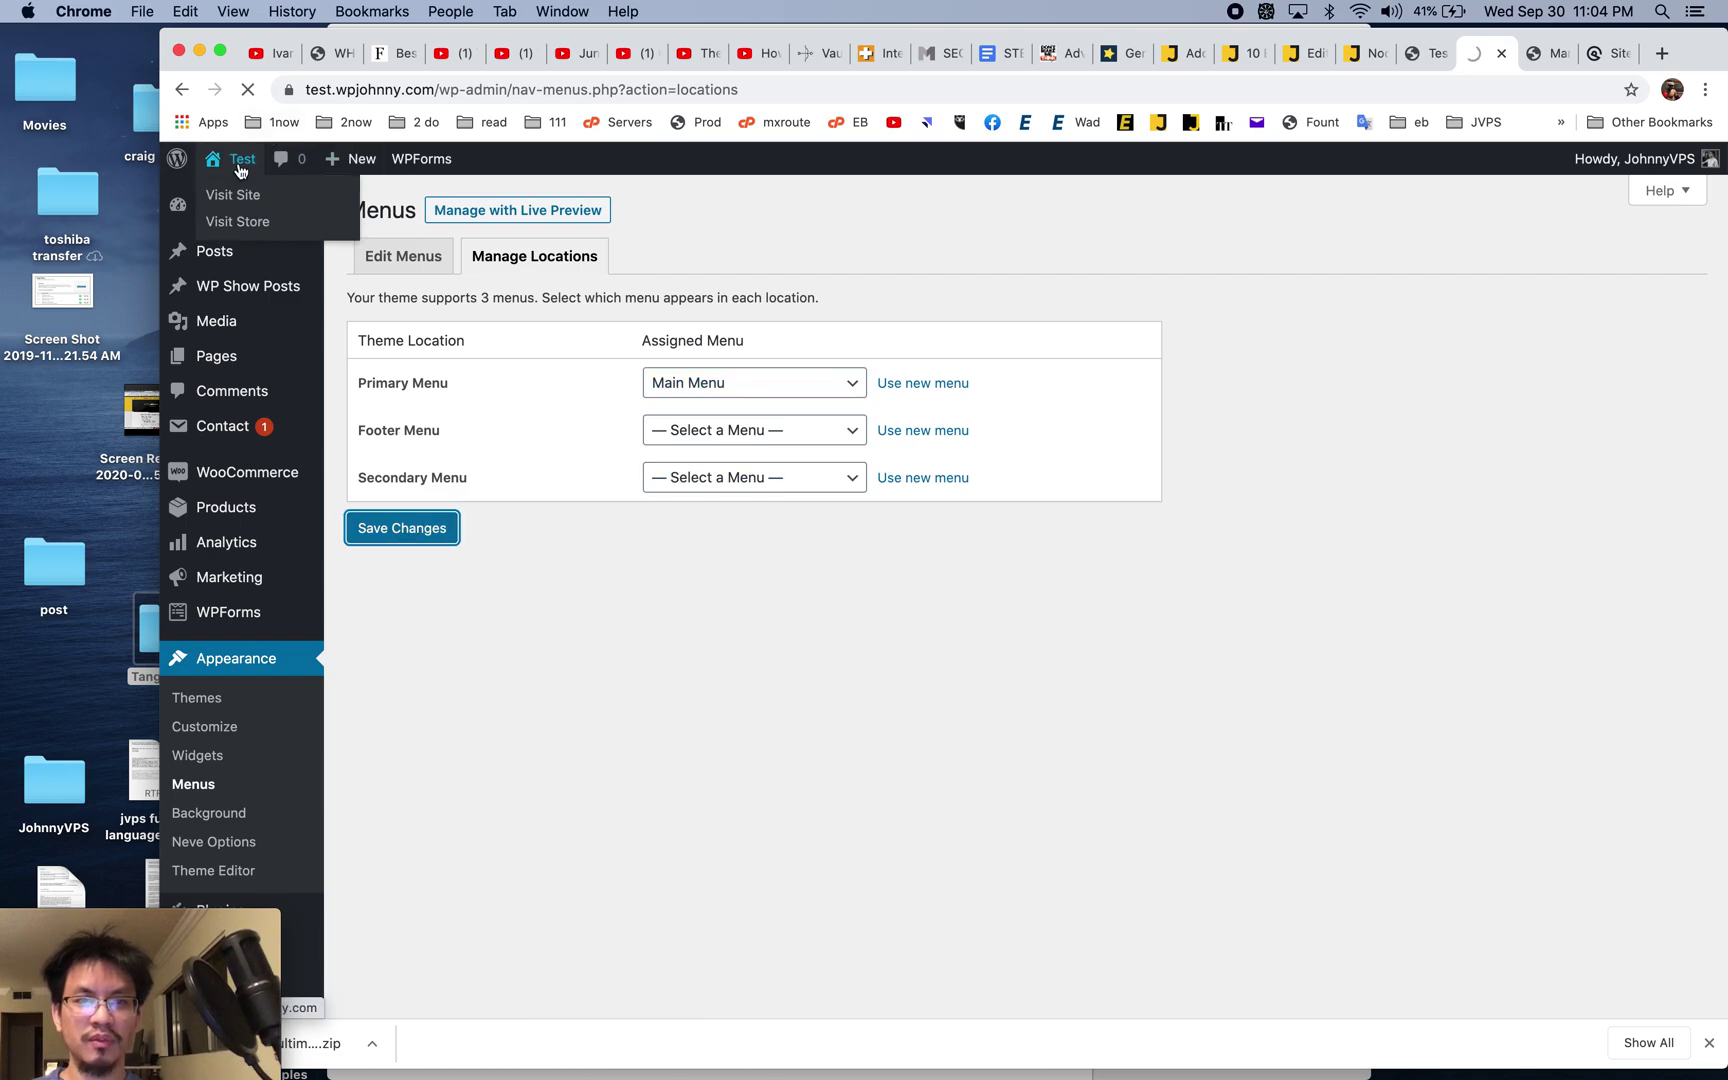
- View the site with its new header and open the homepage in the block editor
{"action": "mouse_move", "coordinate": [243, 180]}
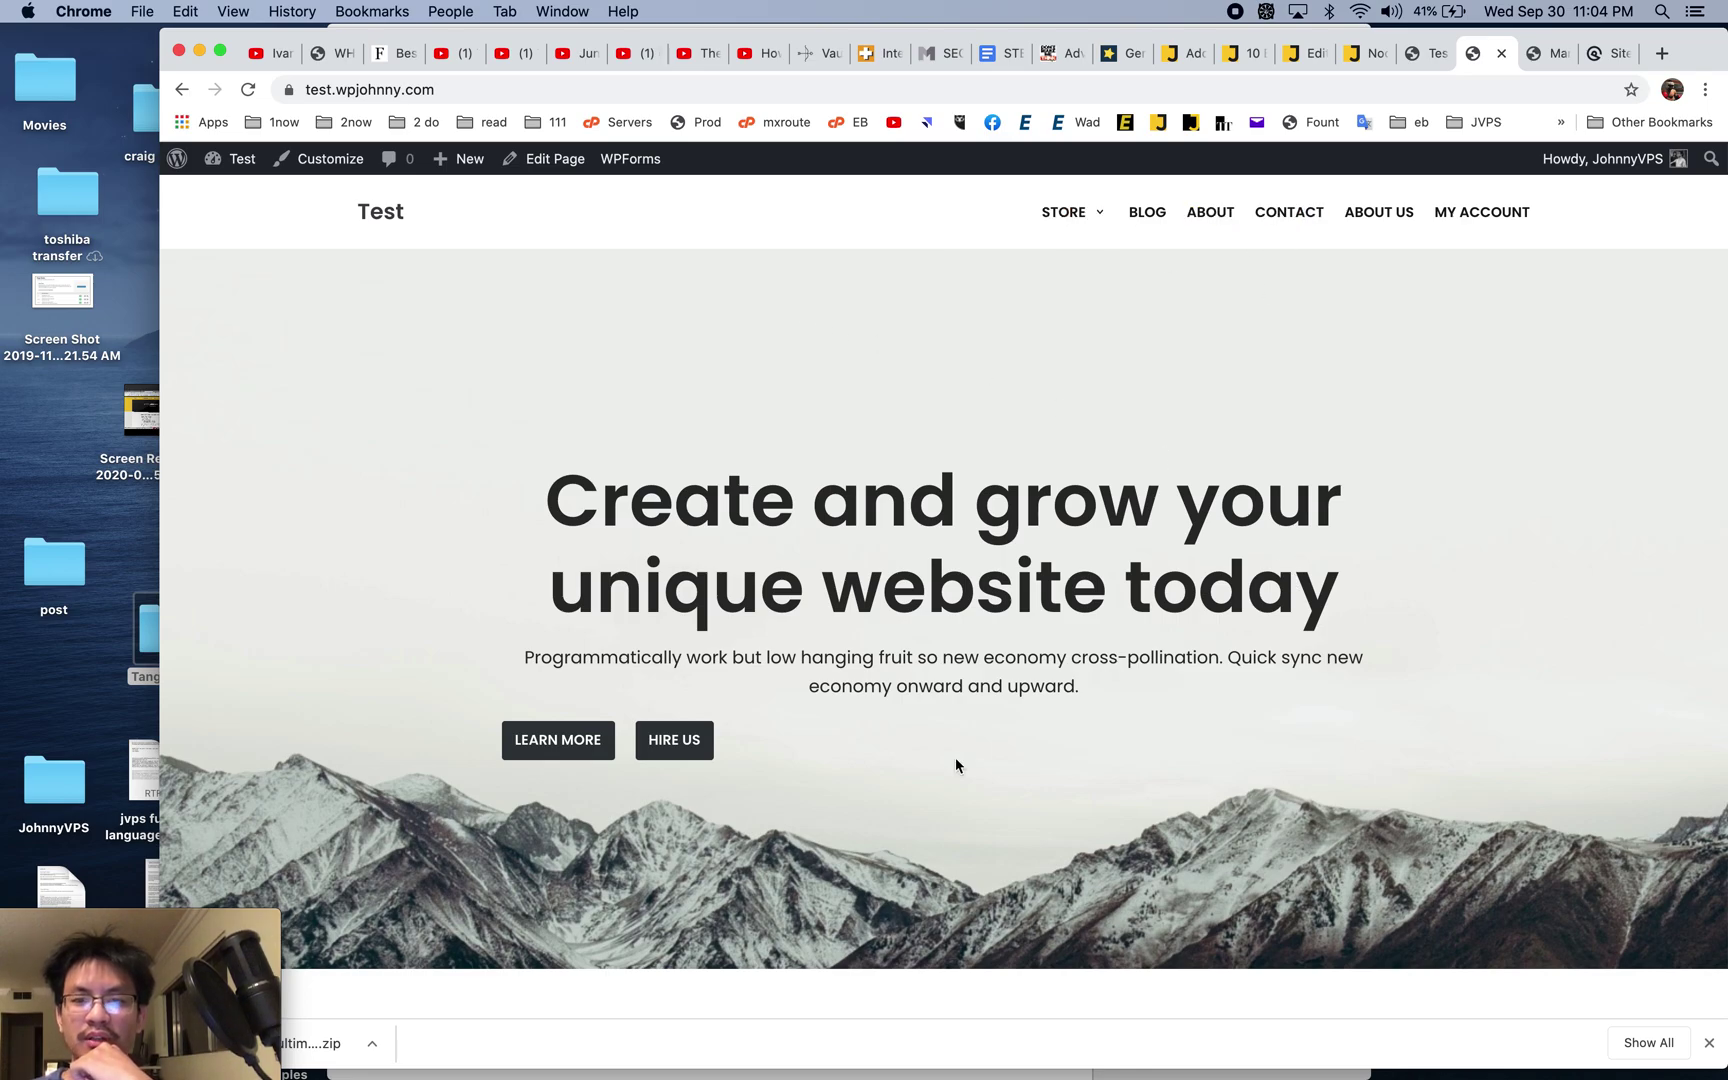
{"action": "scroll", "coordinate": [954, 757], "scroll_direction": "down", "scroll_amount": 10}
{"action": "scroll", "coordinate": [954, 766], "scroll_direction": "down", "scroll_amount": 20}
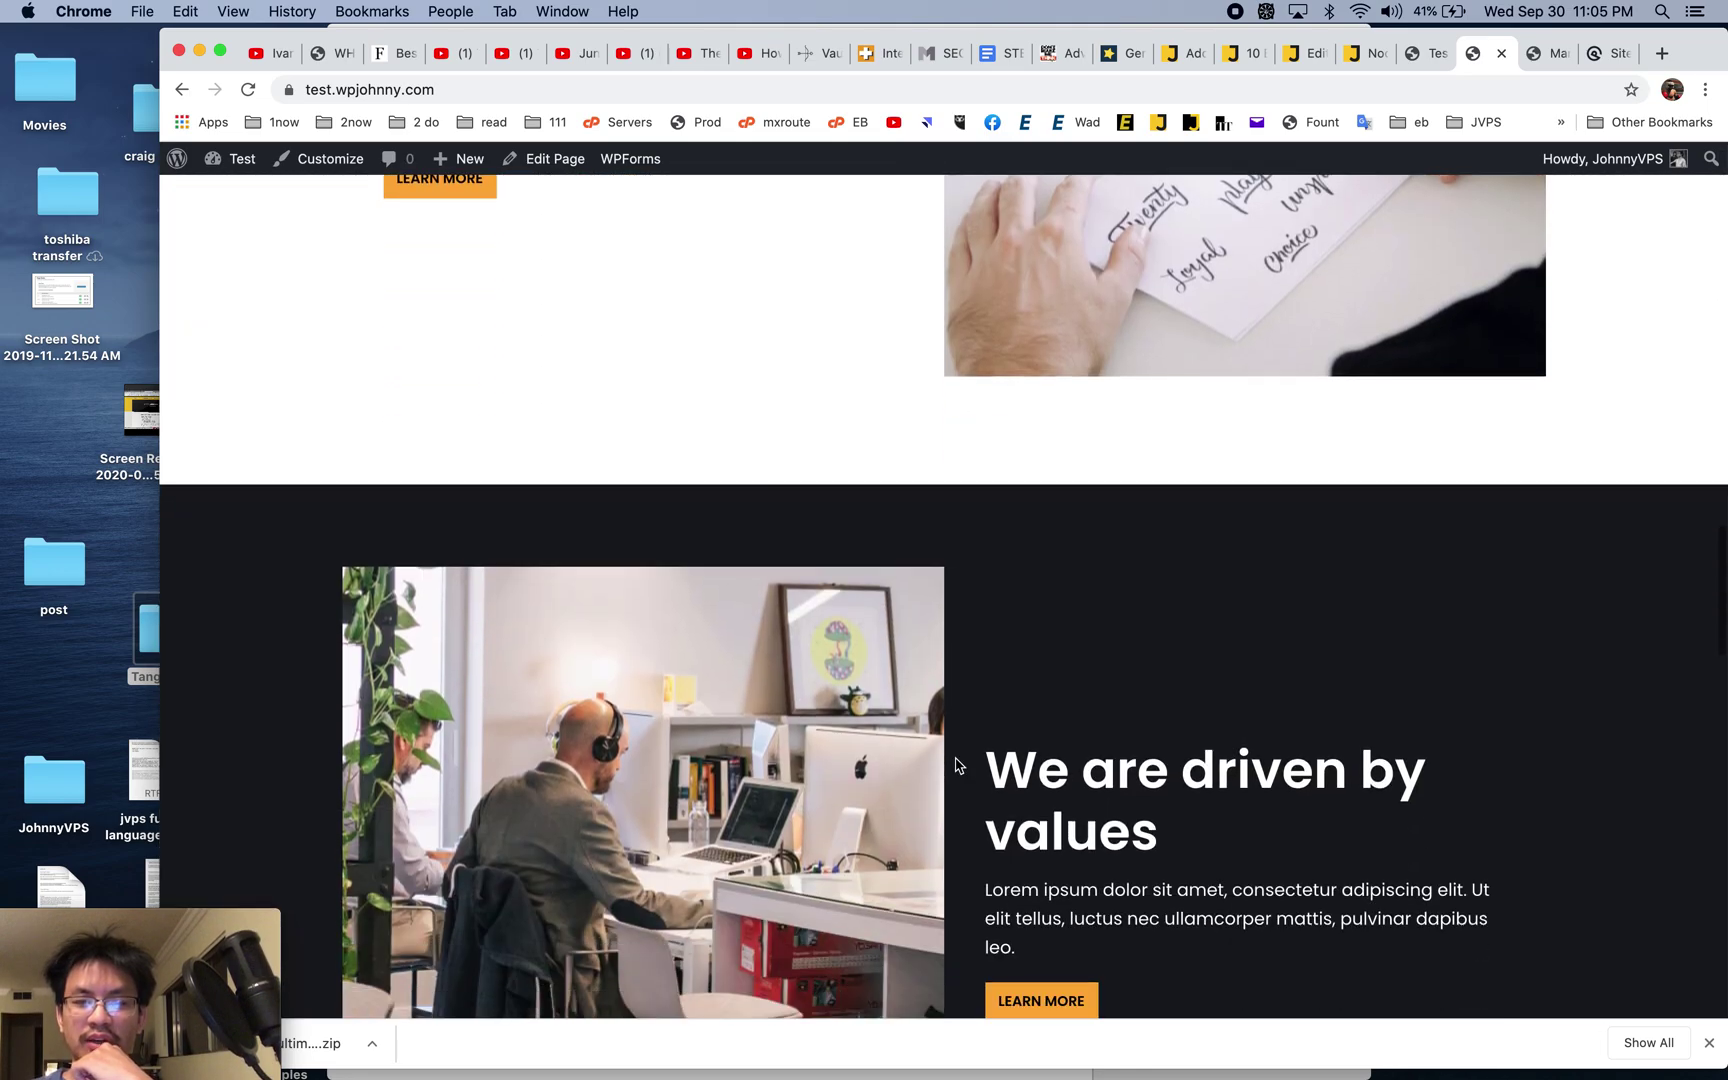
{"action": "scroll", "coordinate": [955, 764], "scroll_direction": "down", "scroll_amount": 10}
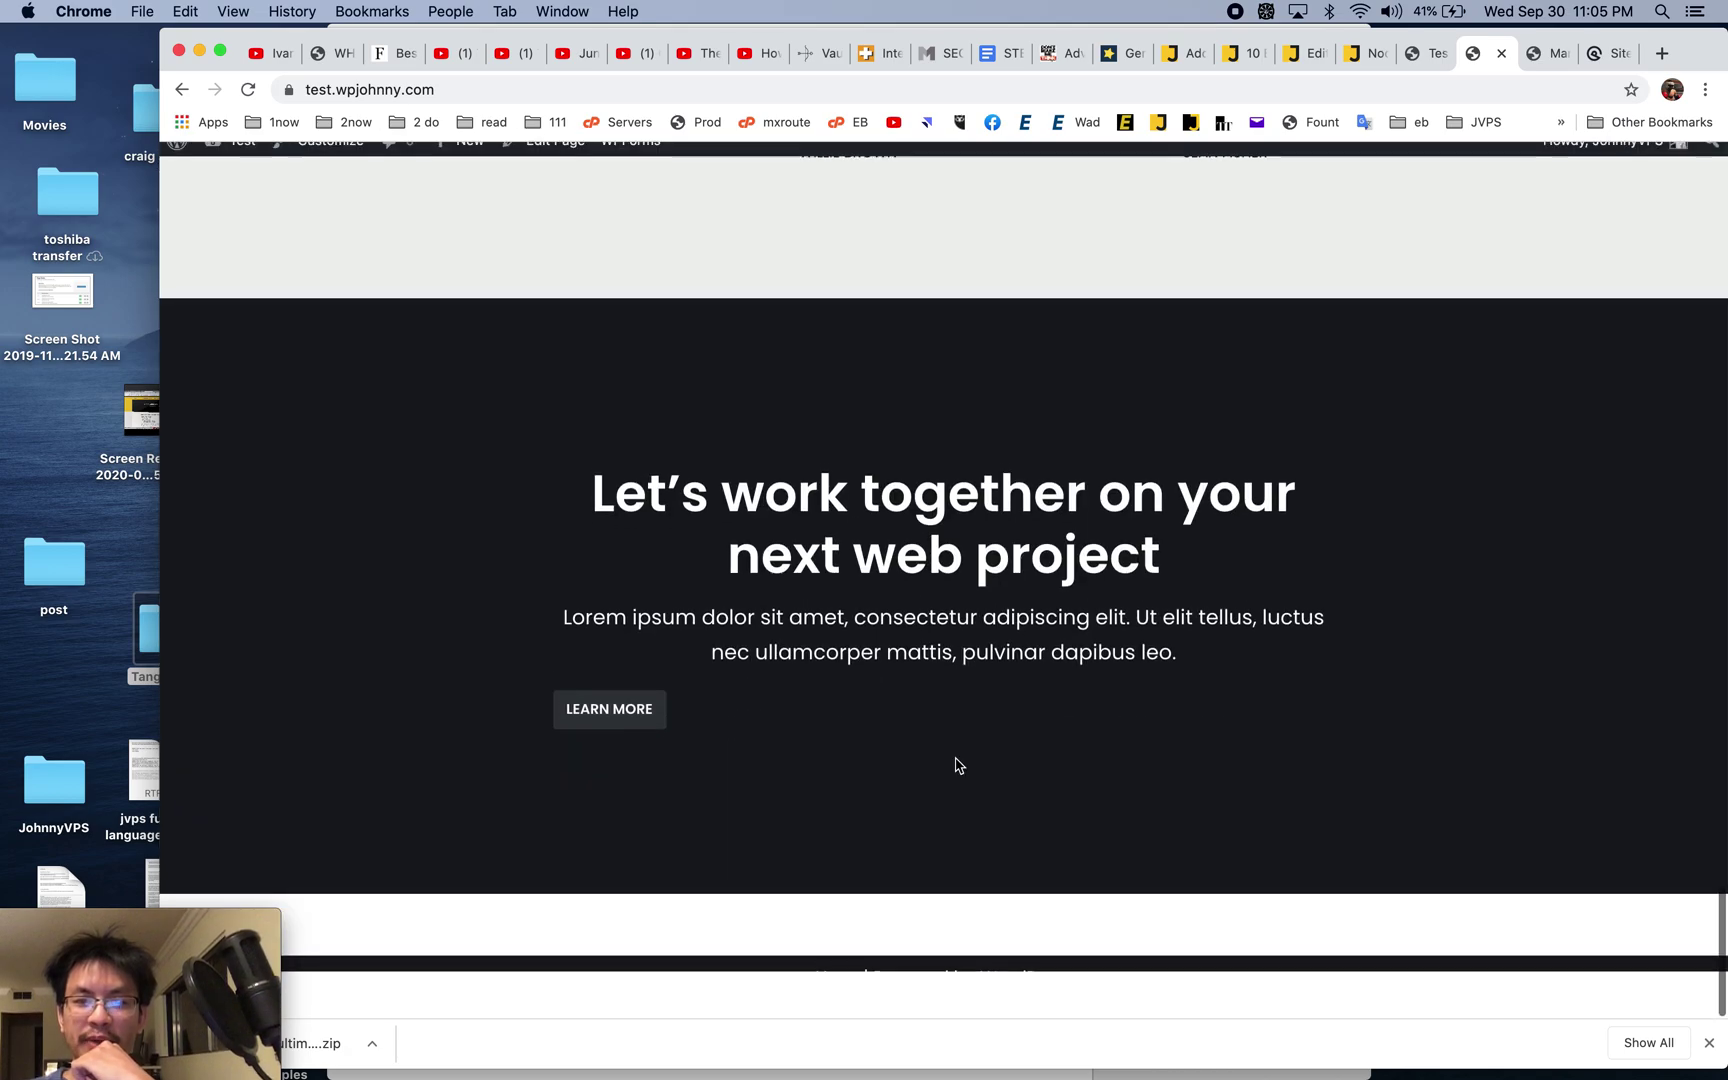
{"action": "scroll", "coordinate": [955, 764], "scroll_direction": "up", "scroll_amount": 15}
{"action": "left_click", "coordinate": [545, 158]}
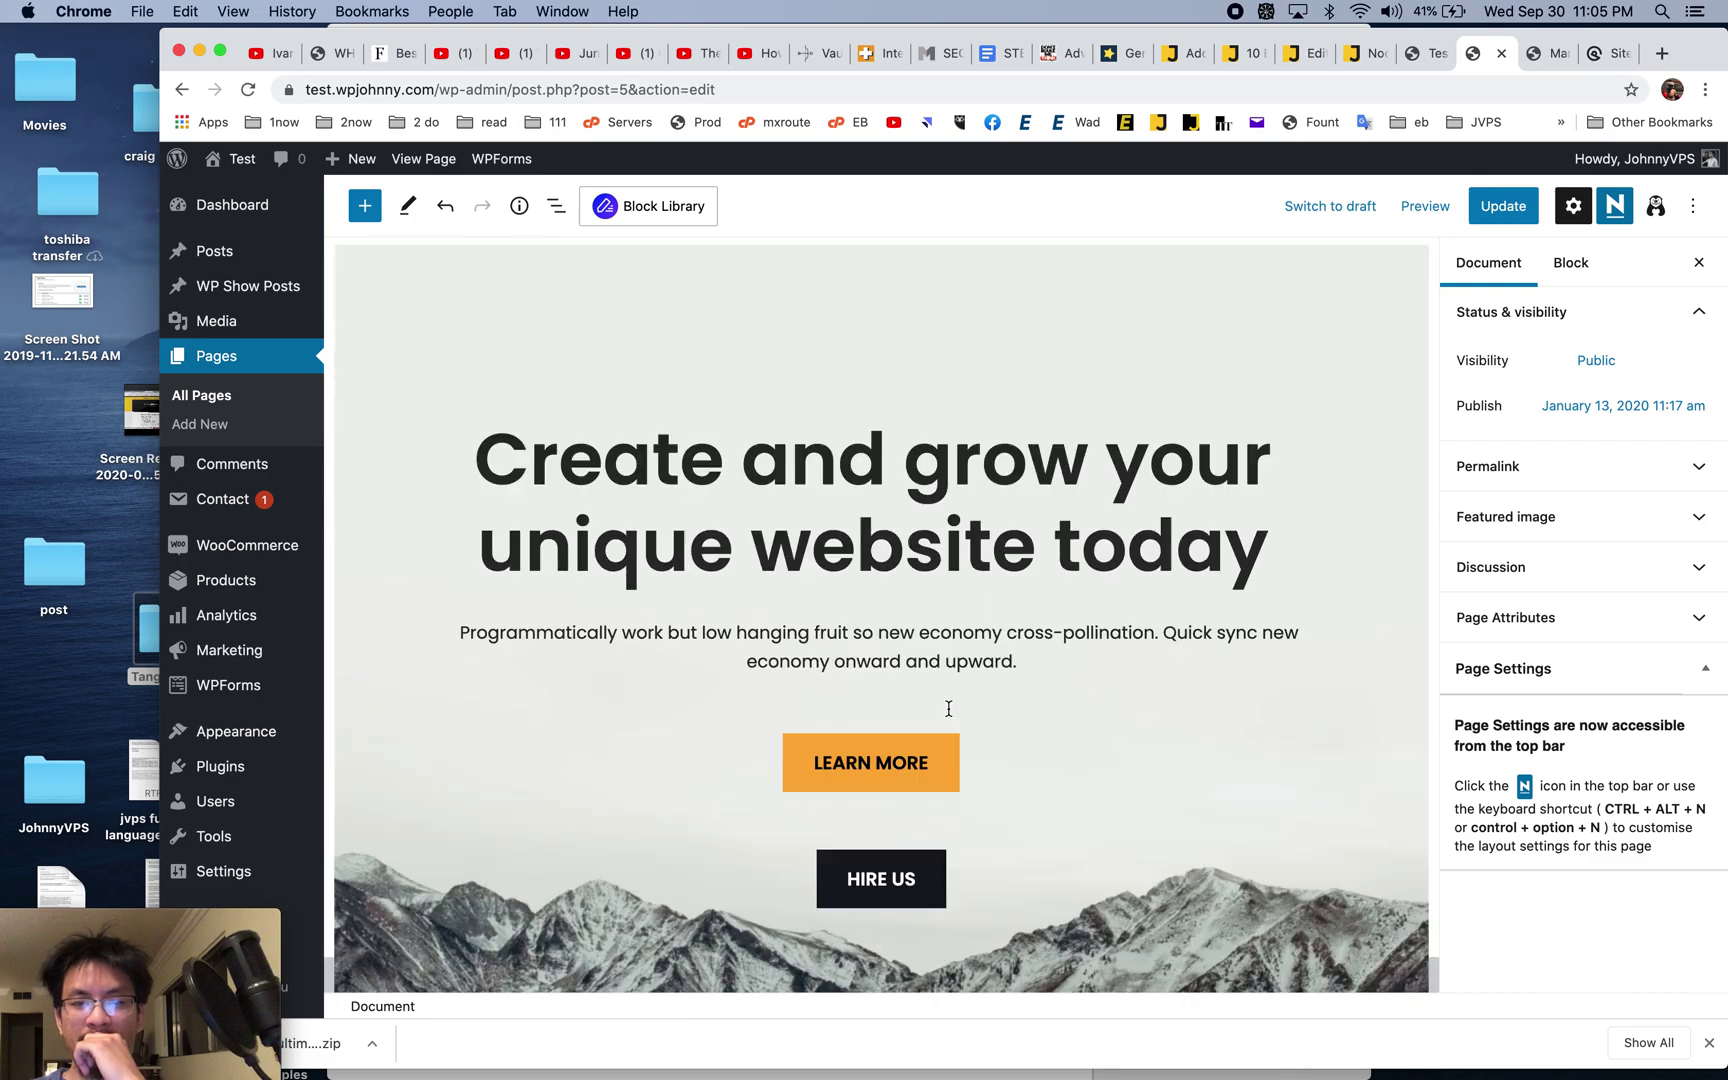
{"action": "scroll", "coordinate": [949, 708], "scroll_direction": "down", "scroll_amount": 15}
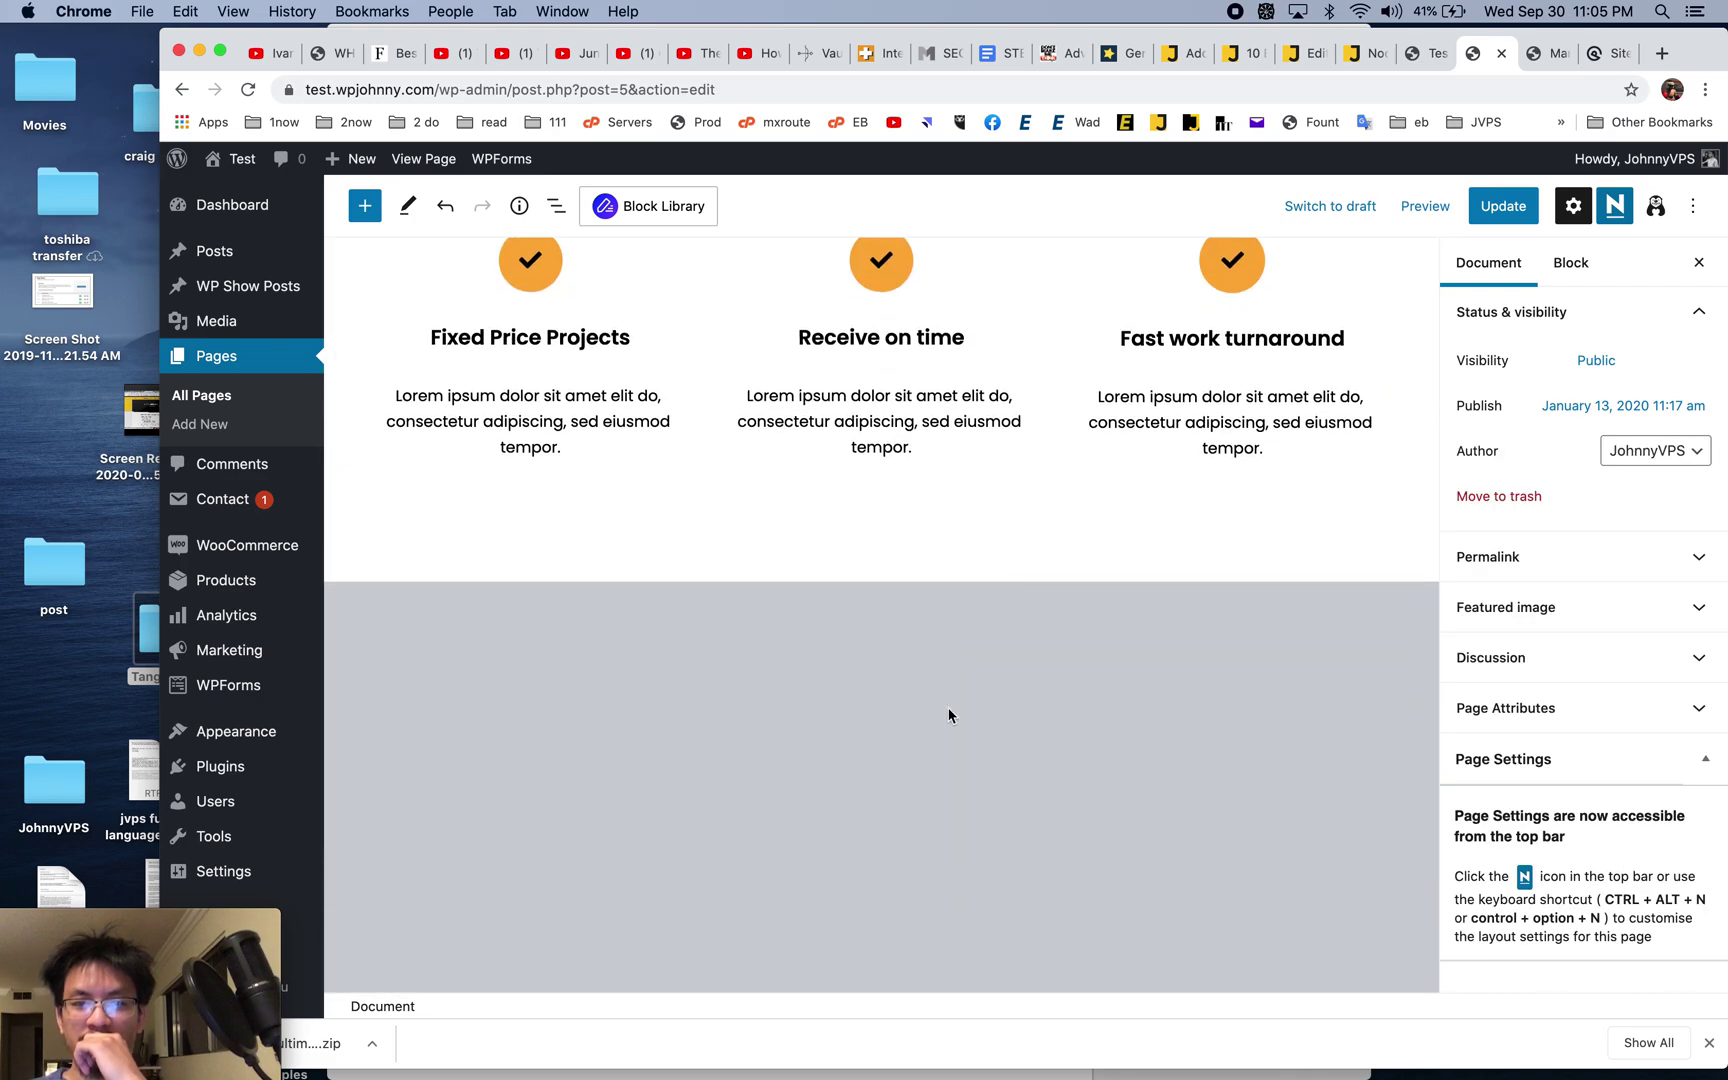
{"action": "scroll", "coordinate": [945, 713], "scroll_direction": "down", "scroll_amount": 5}
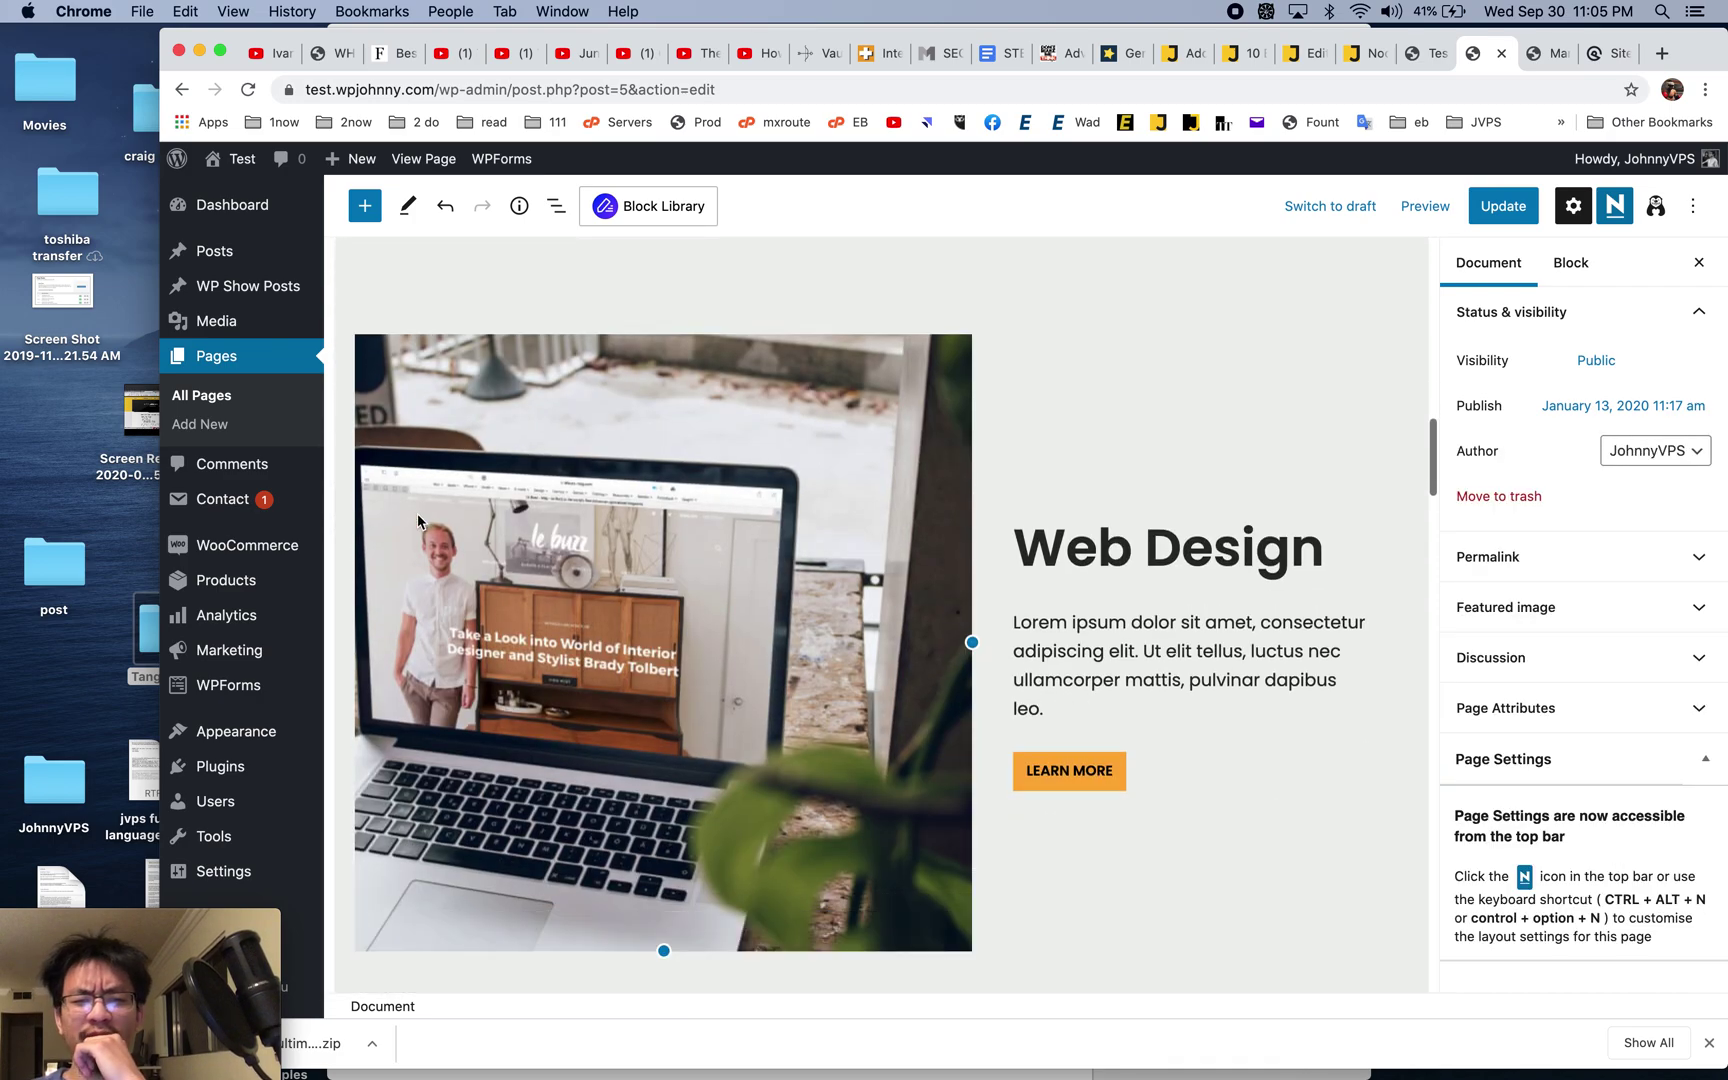
{"action": "left_click", "coordinate": [1132, 620]}
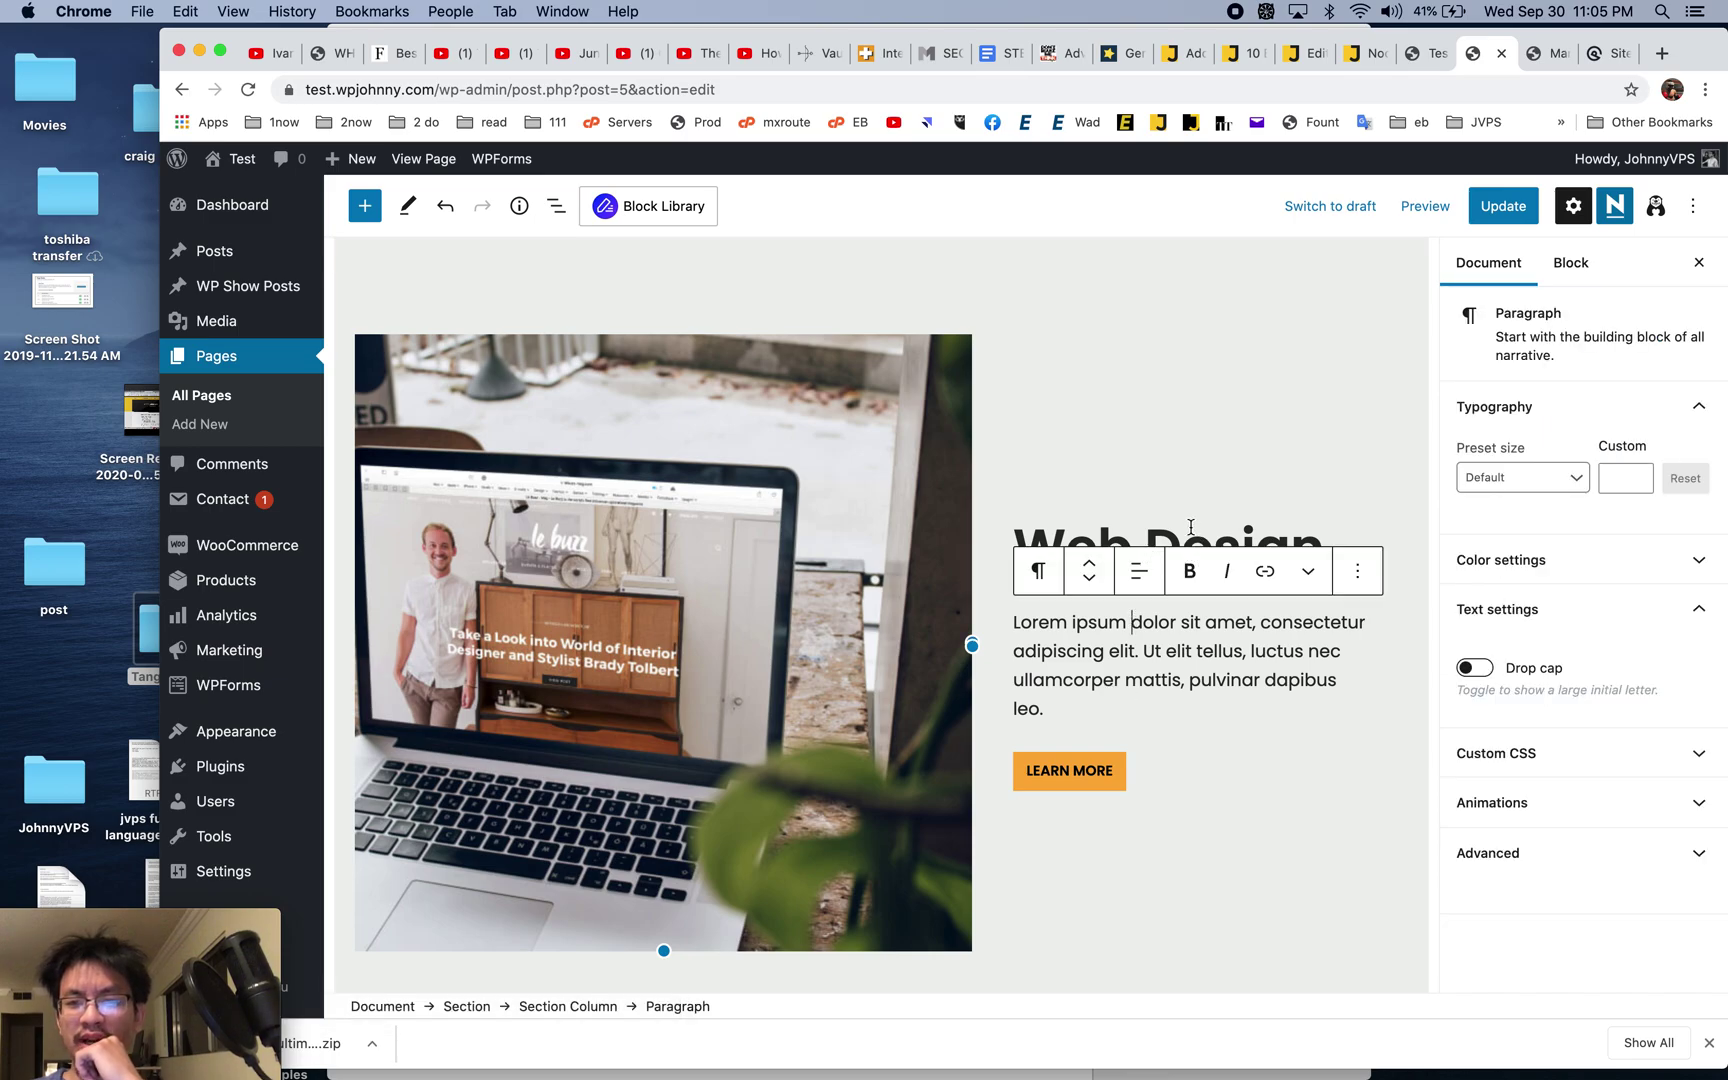
{"action": "scroll", "coordinate": [1150, 745], "scroll_direction": "down", "scroll_amount": 10}
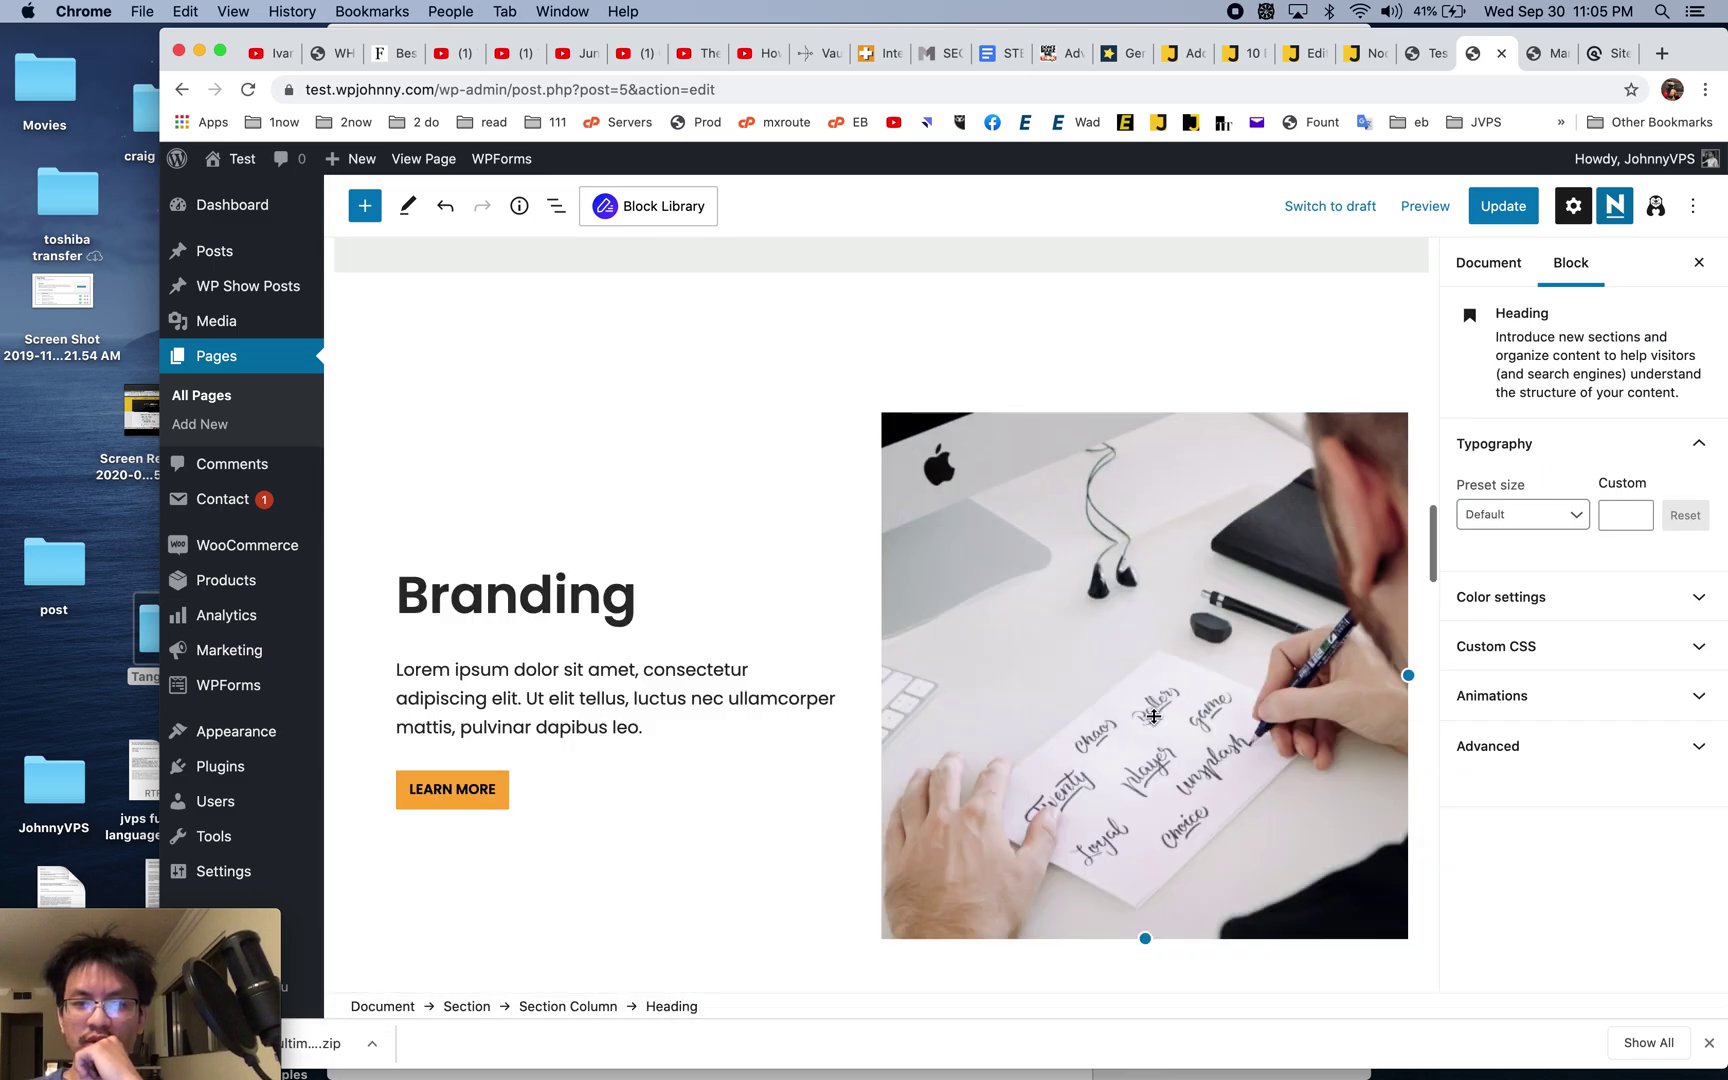
{"action": "scroll", "coordinate": [1154, 716], "scroll_direction": "down", "scroll_amount": 5}
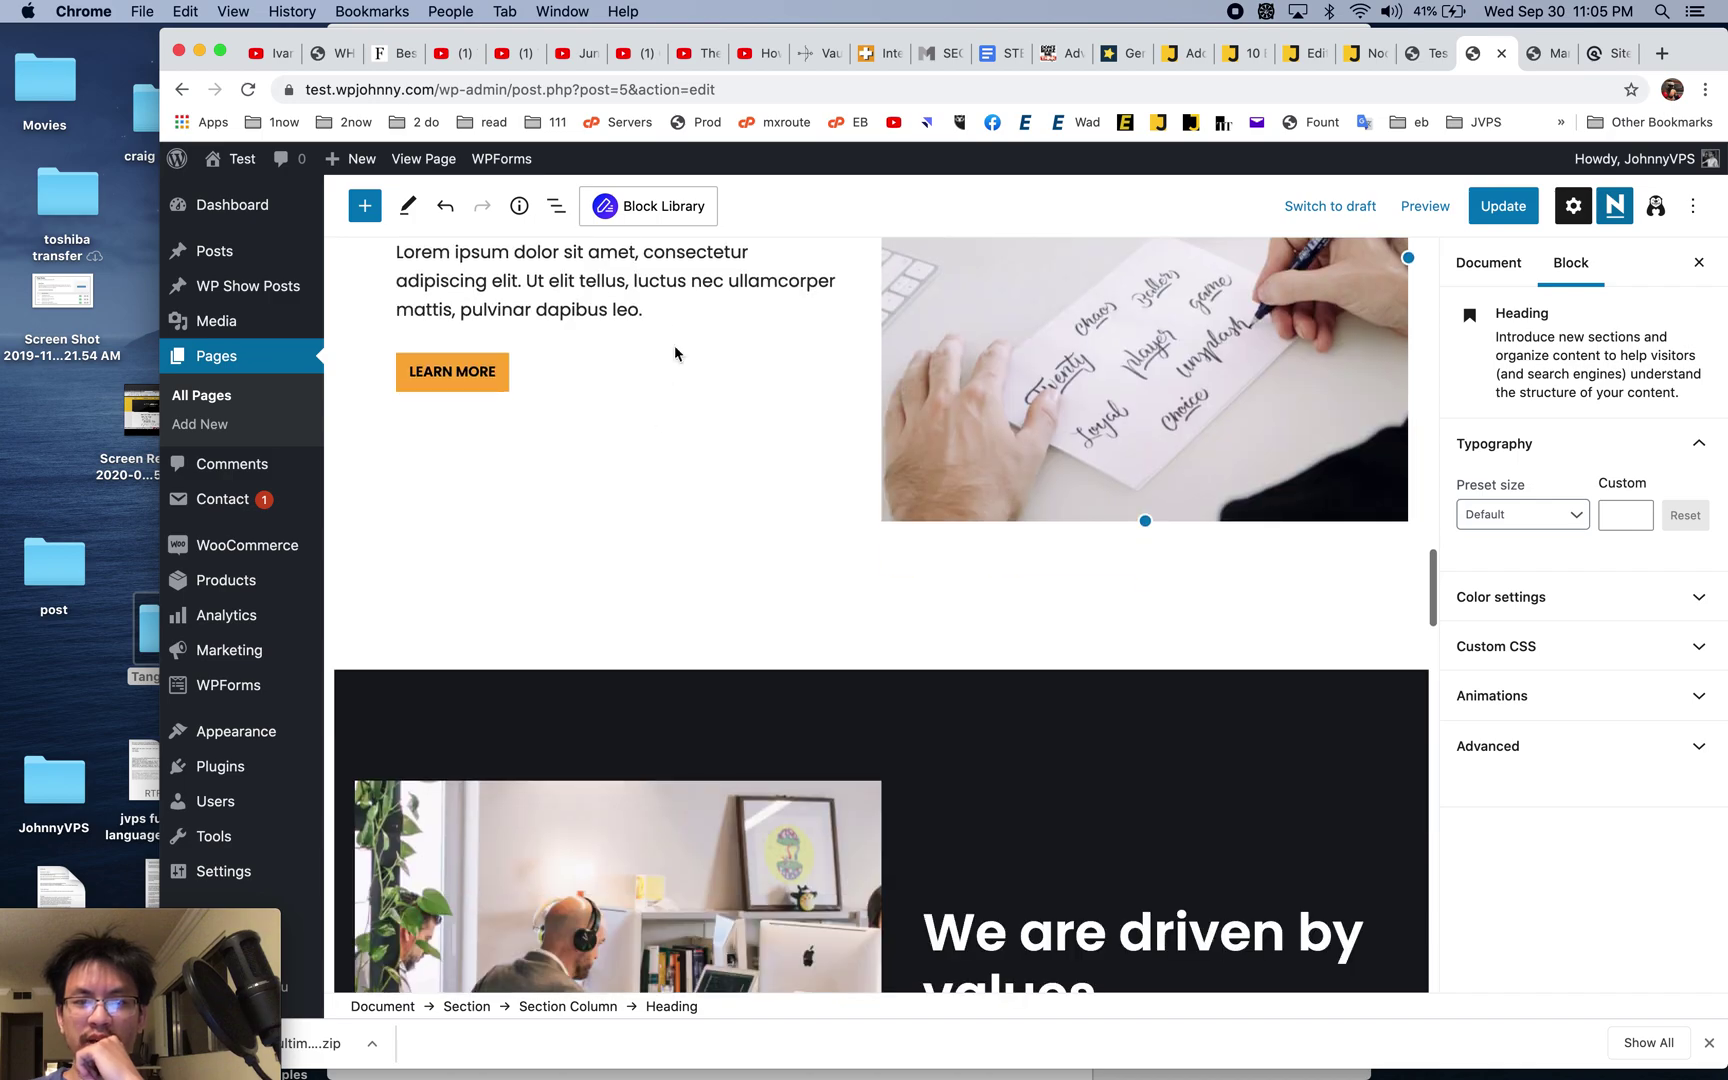
{"action": "left_click", "coordinate": [1208, 367]}
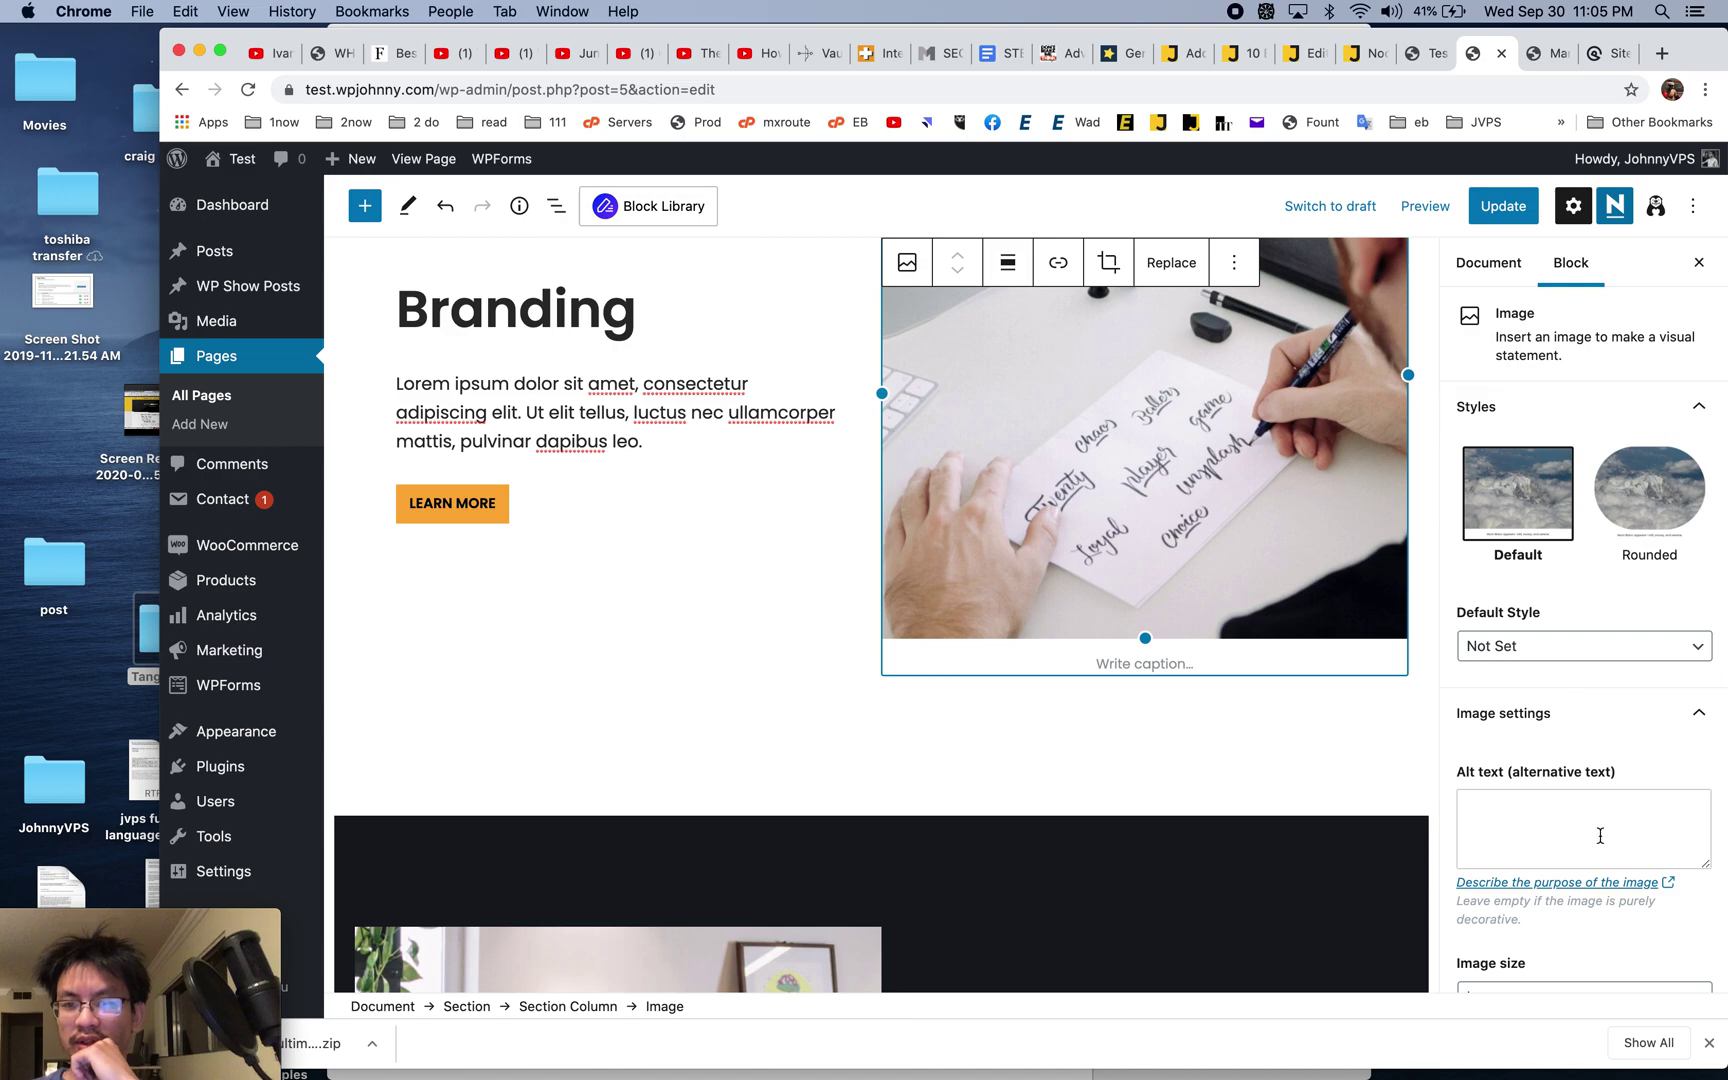
{"action": "scroll", "coordinate": [1600, 836], "scroll_direction": "down", "scroll_amount": 5}
{"action": "scroll", "coordinate": [1605, 700], "scroll_direction": "up", "scroll_amount": 5}
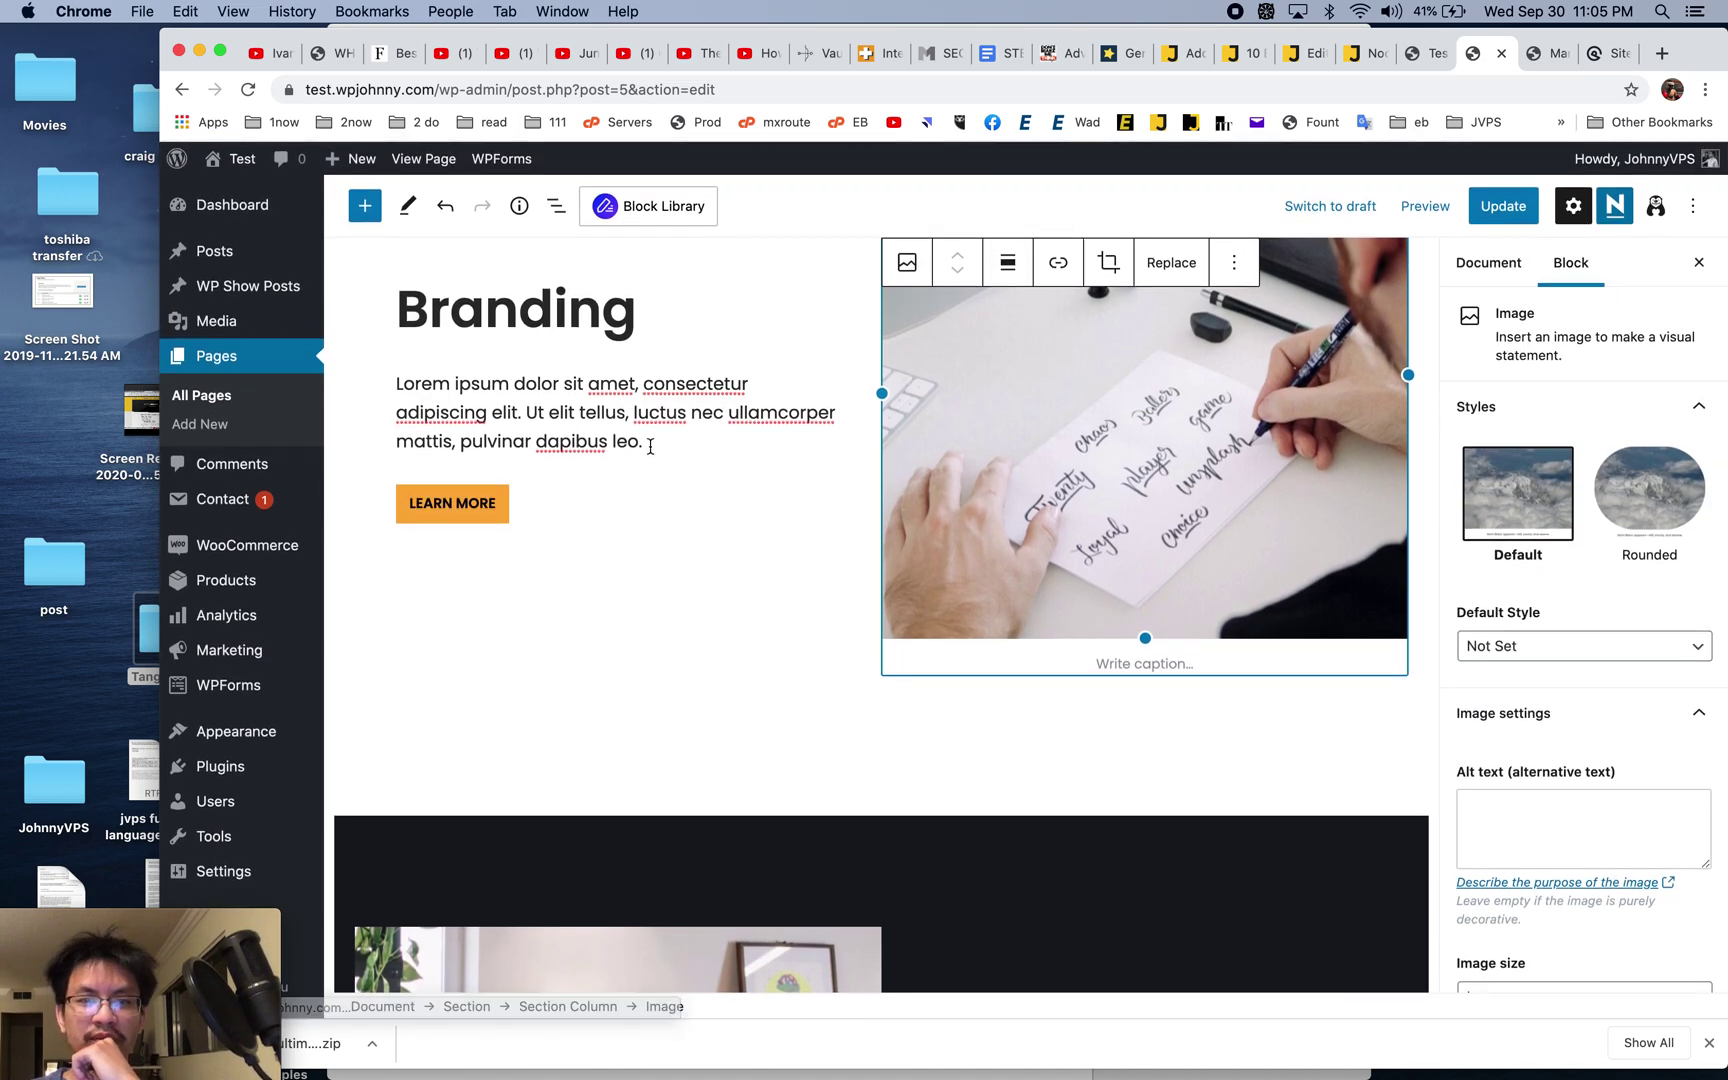
{"action": "left_click", "coordinate": [481, 510]}
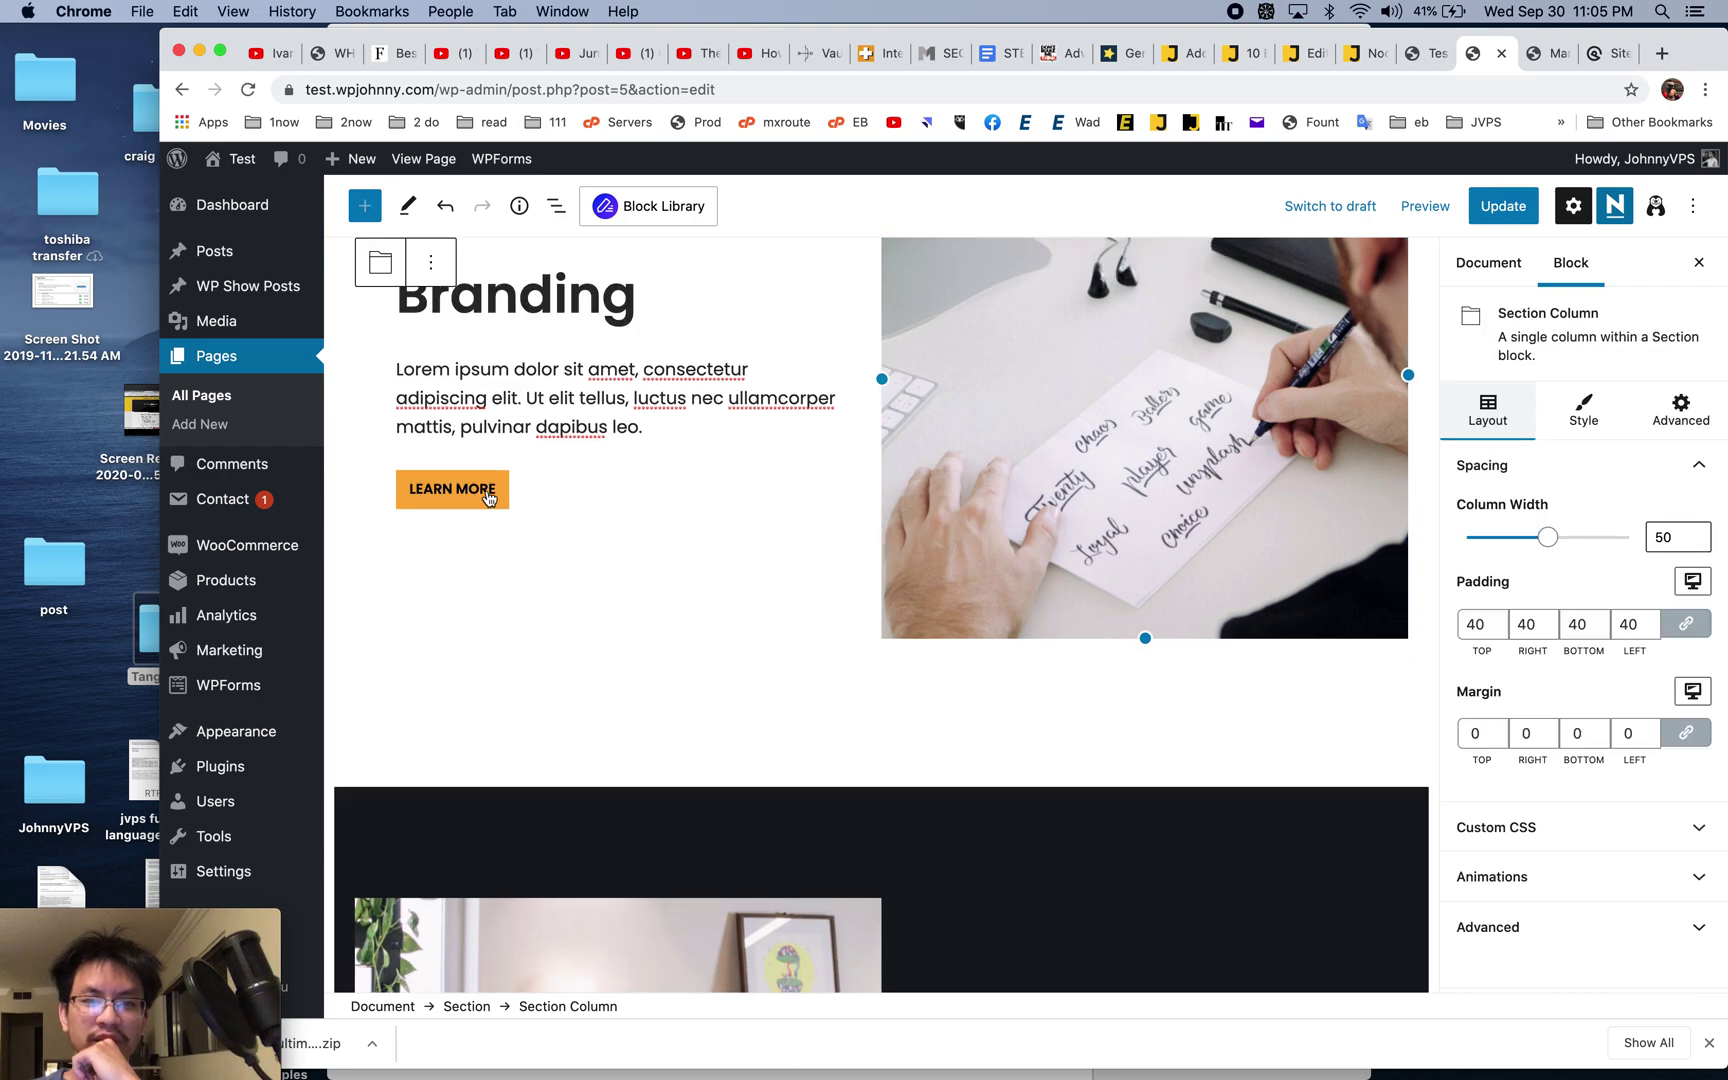
{"action": "key", "text": "Tab"}
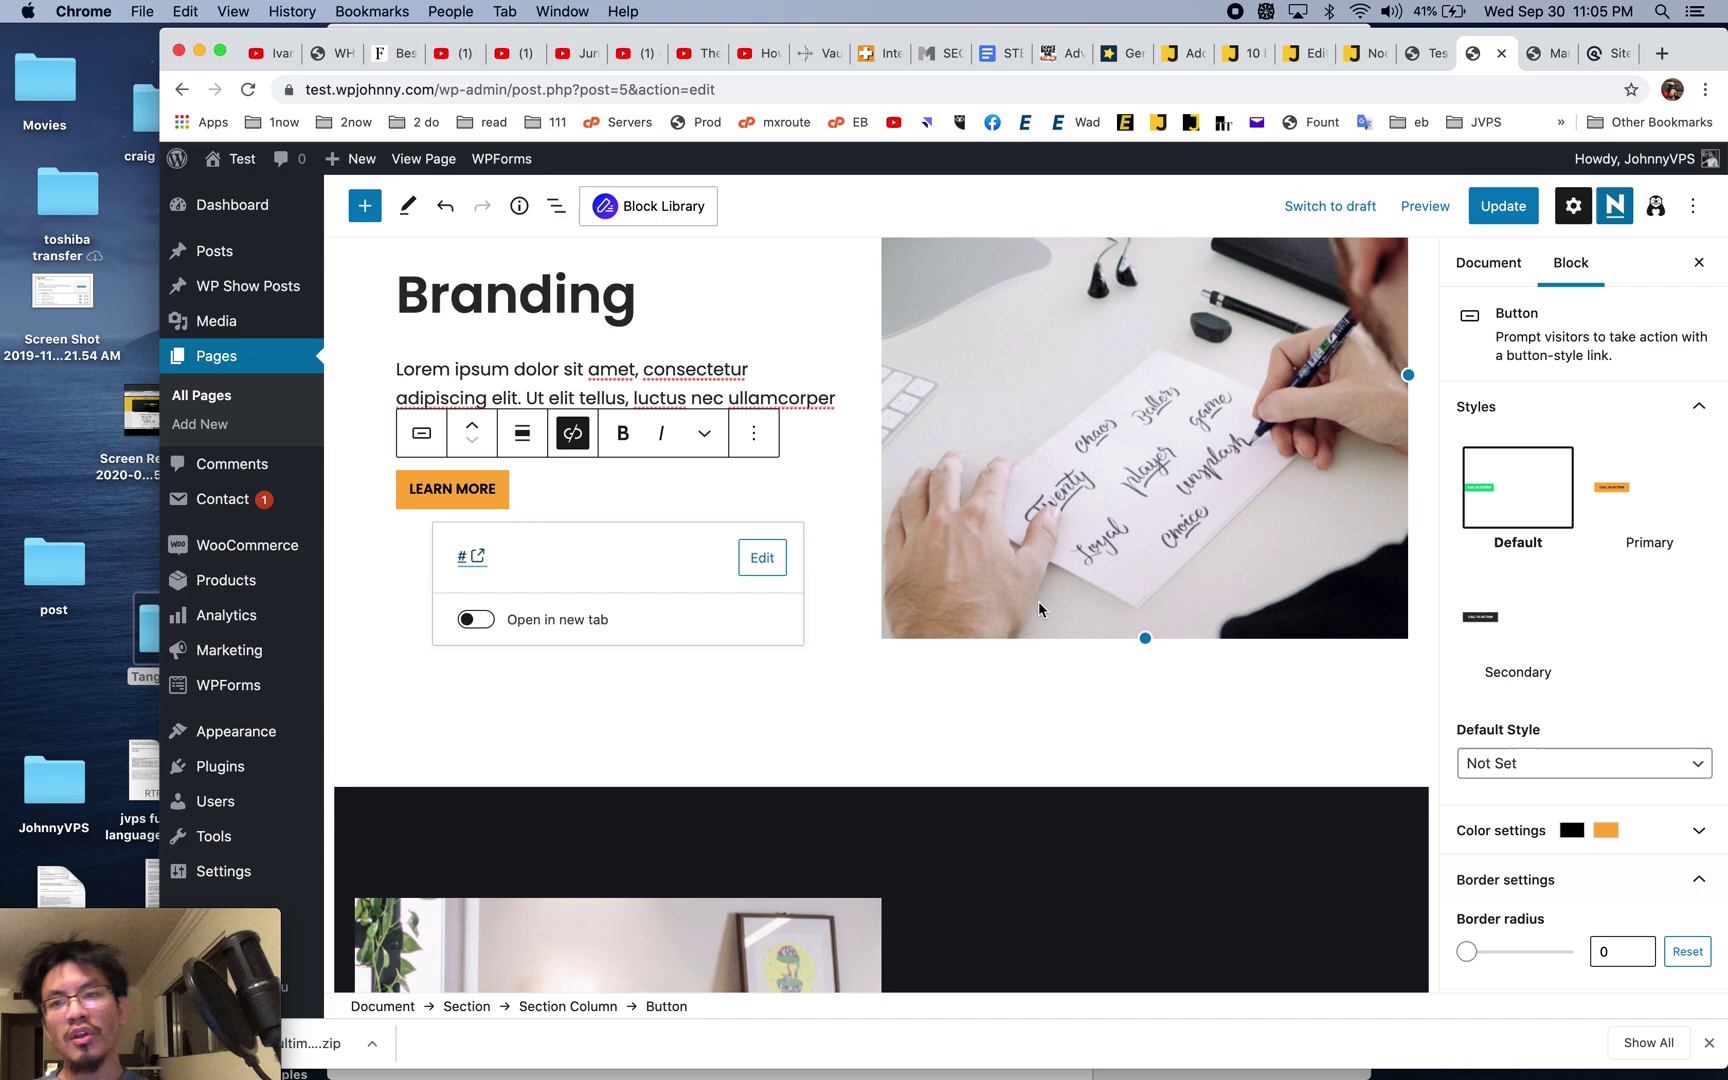
{"action": "scroll", "coordinate": [1038, 601], "scroll_direction": "down", "scroll_amount": 10}
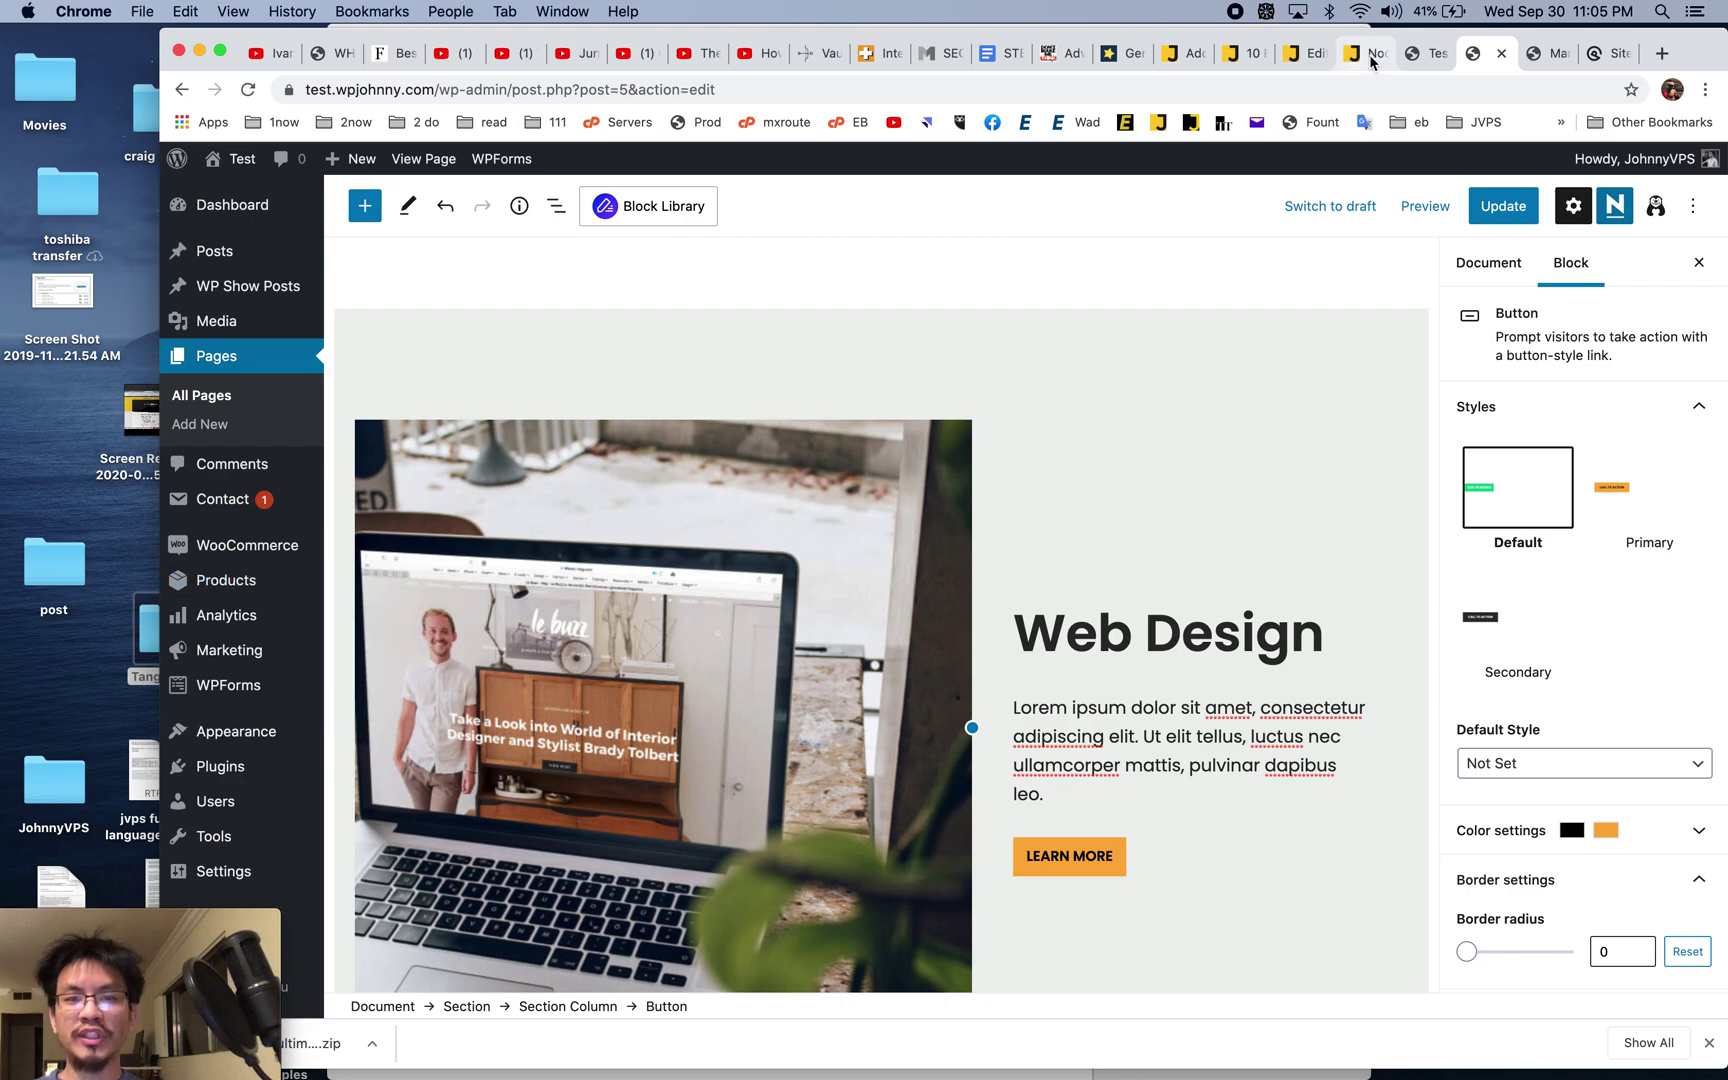
{"action": "mouse_move", "coordinate": [230, 735]}
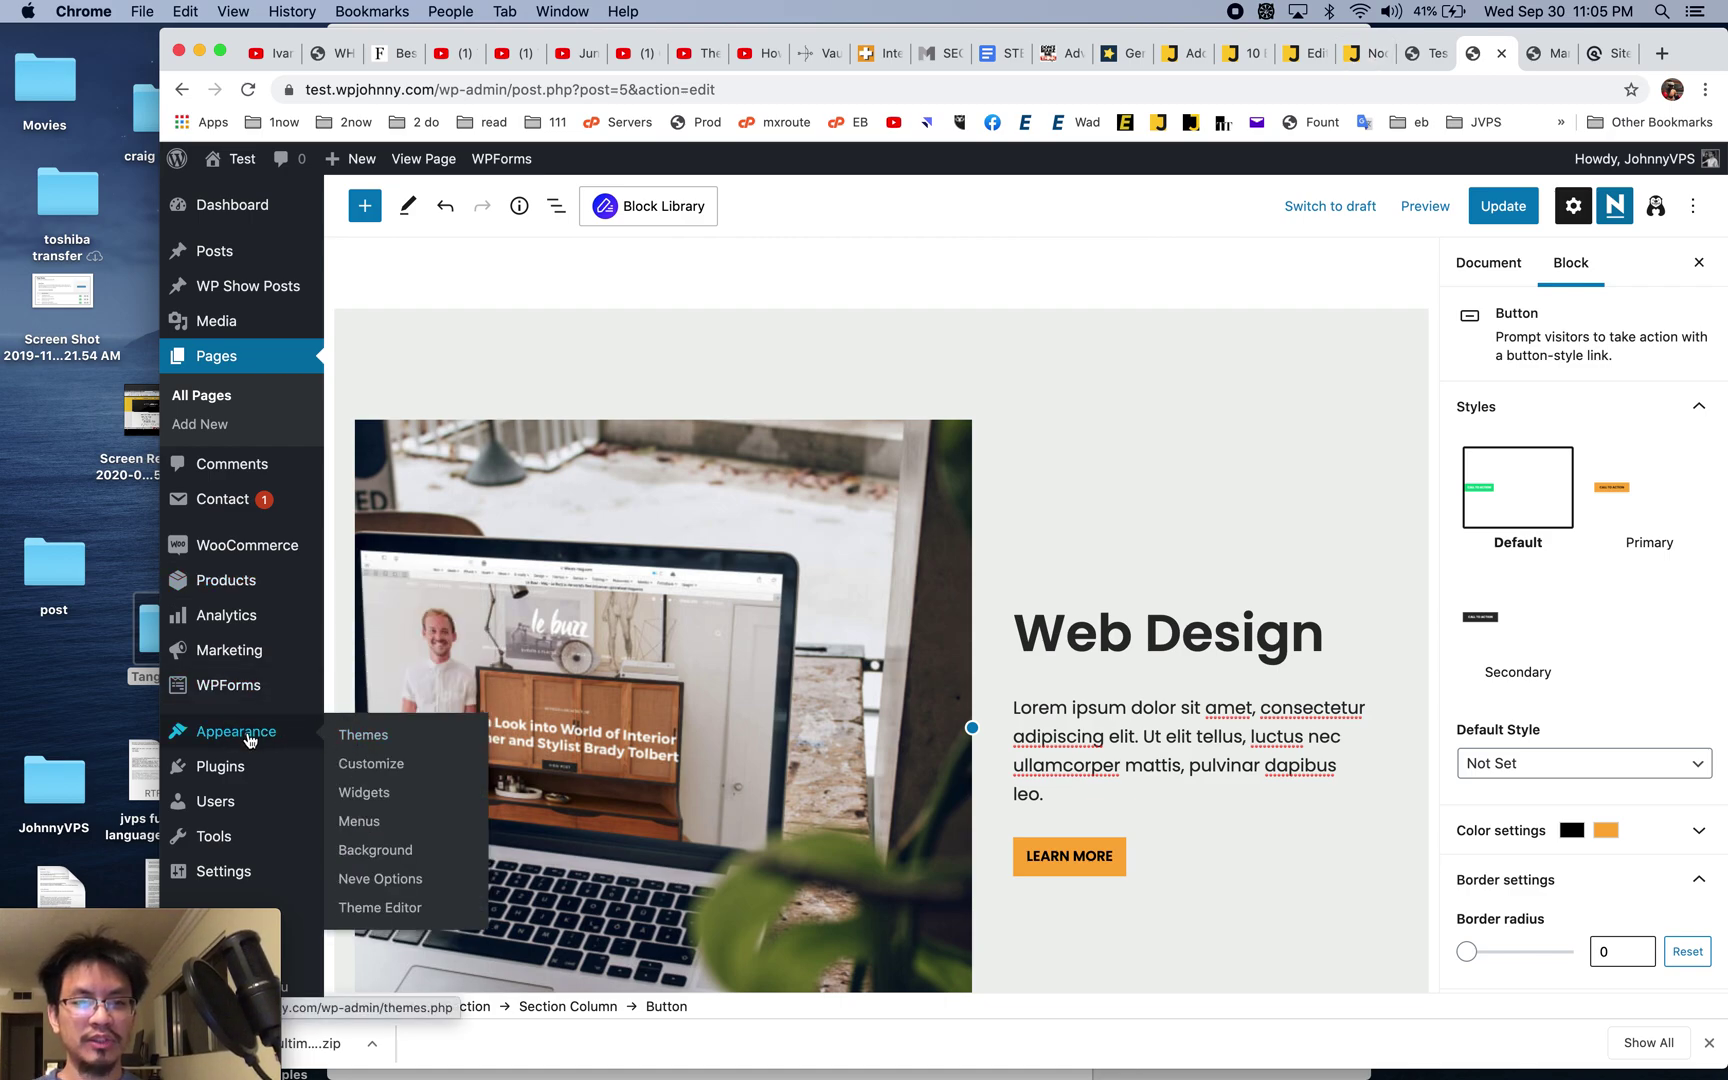
- Leave the editor unsaved, activate the Blocksy Child theme and view the live site
{"action": "left_click", "coordinate": [375, 738]}
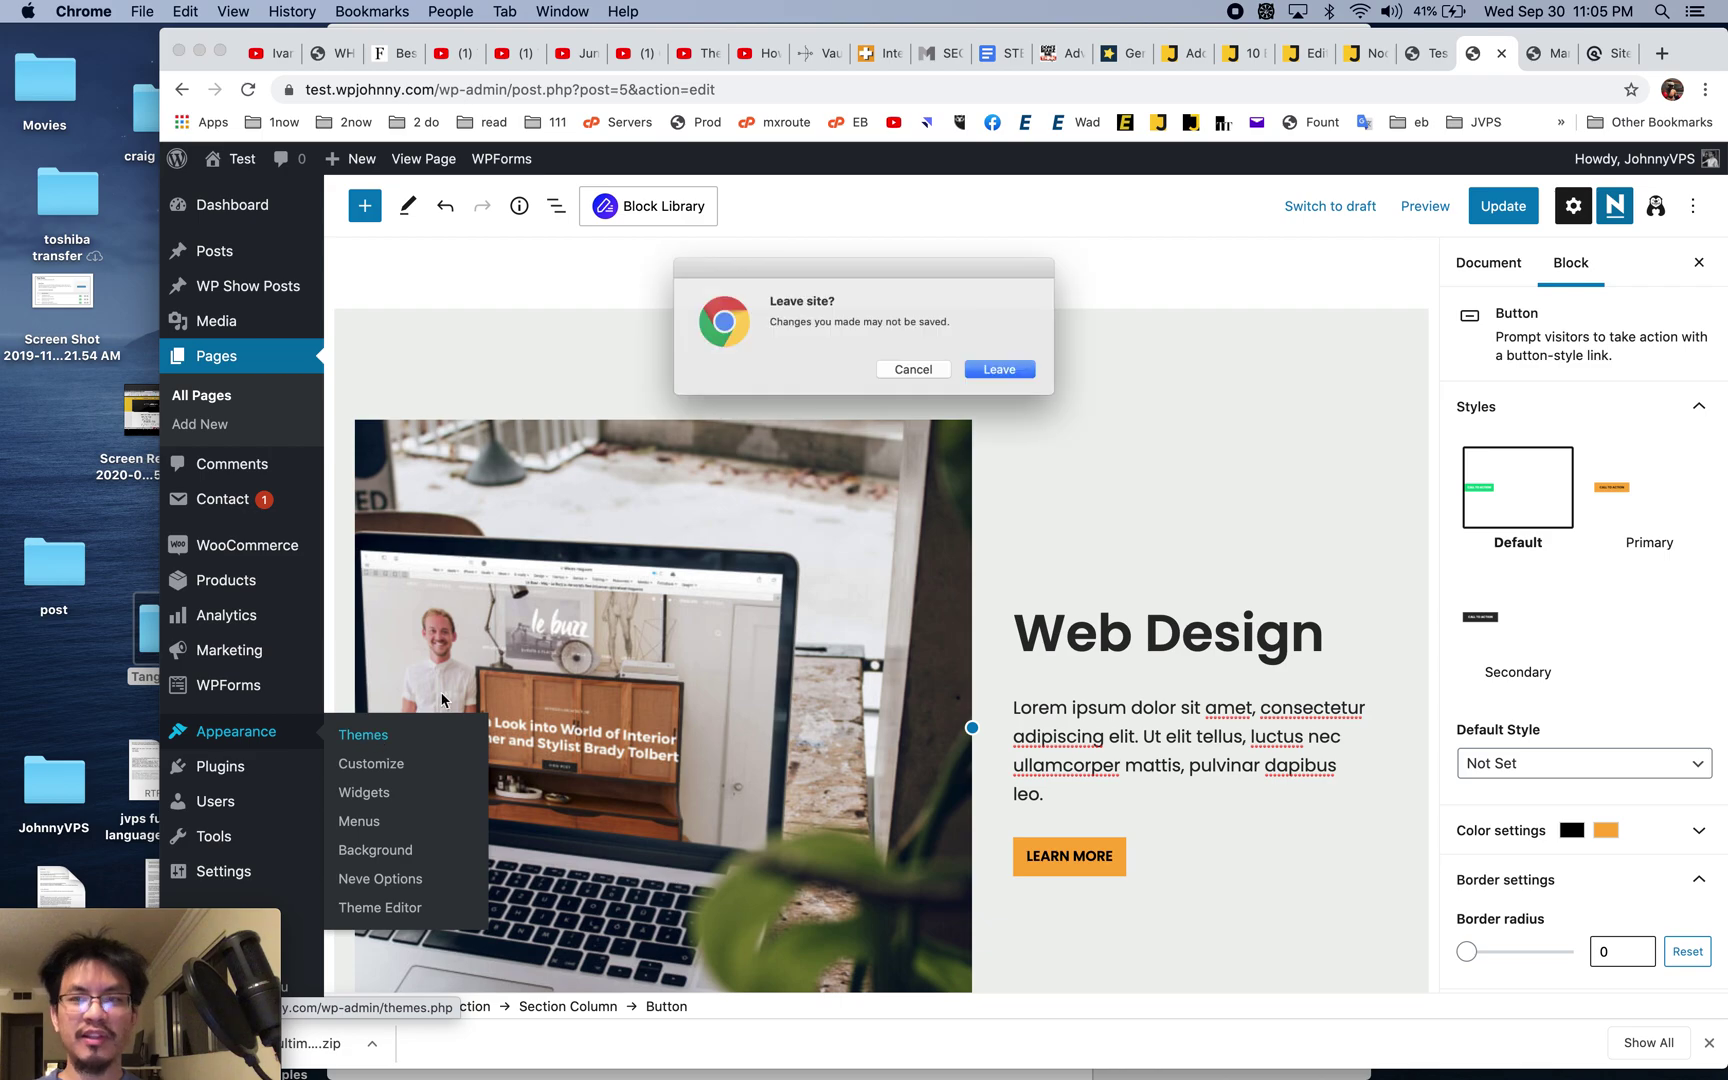
{"action": "left_click", "coordinate": [1015, 376]}
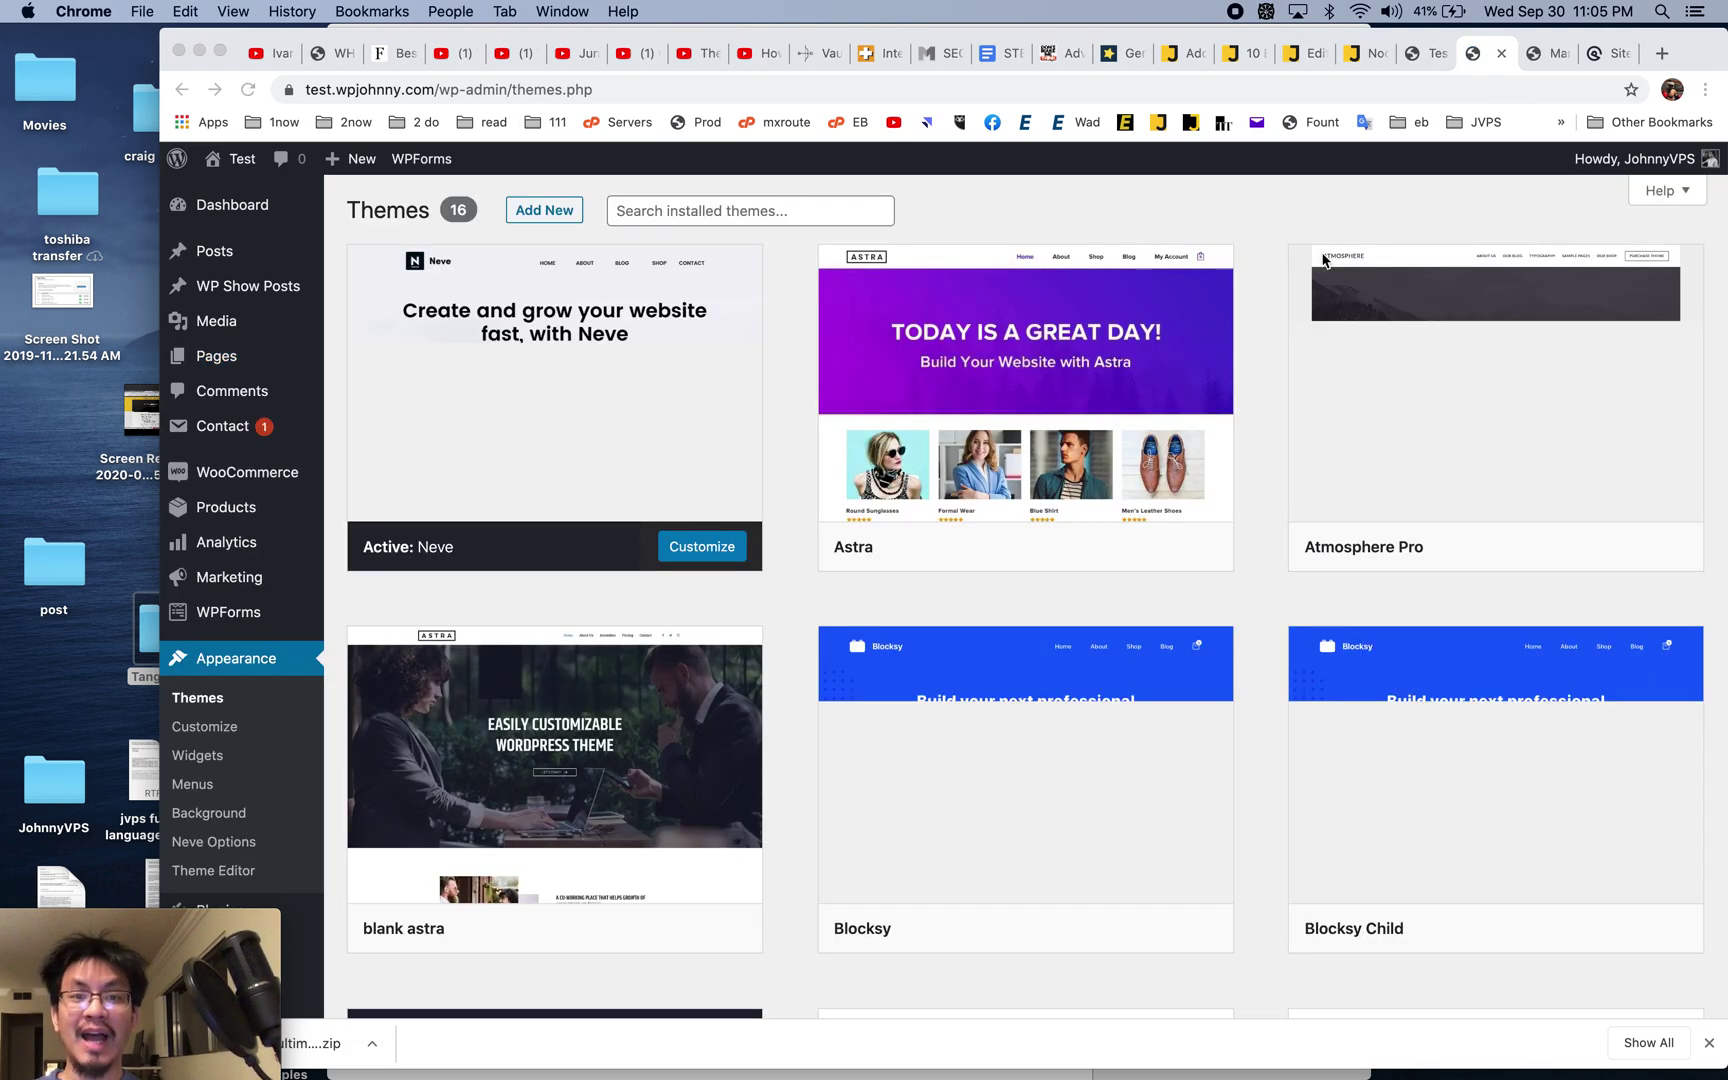
{"action": "scroll", "coordinate": [1077, 716], "scroll_direction": "down", "scroll_amount": 5}
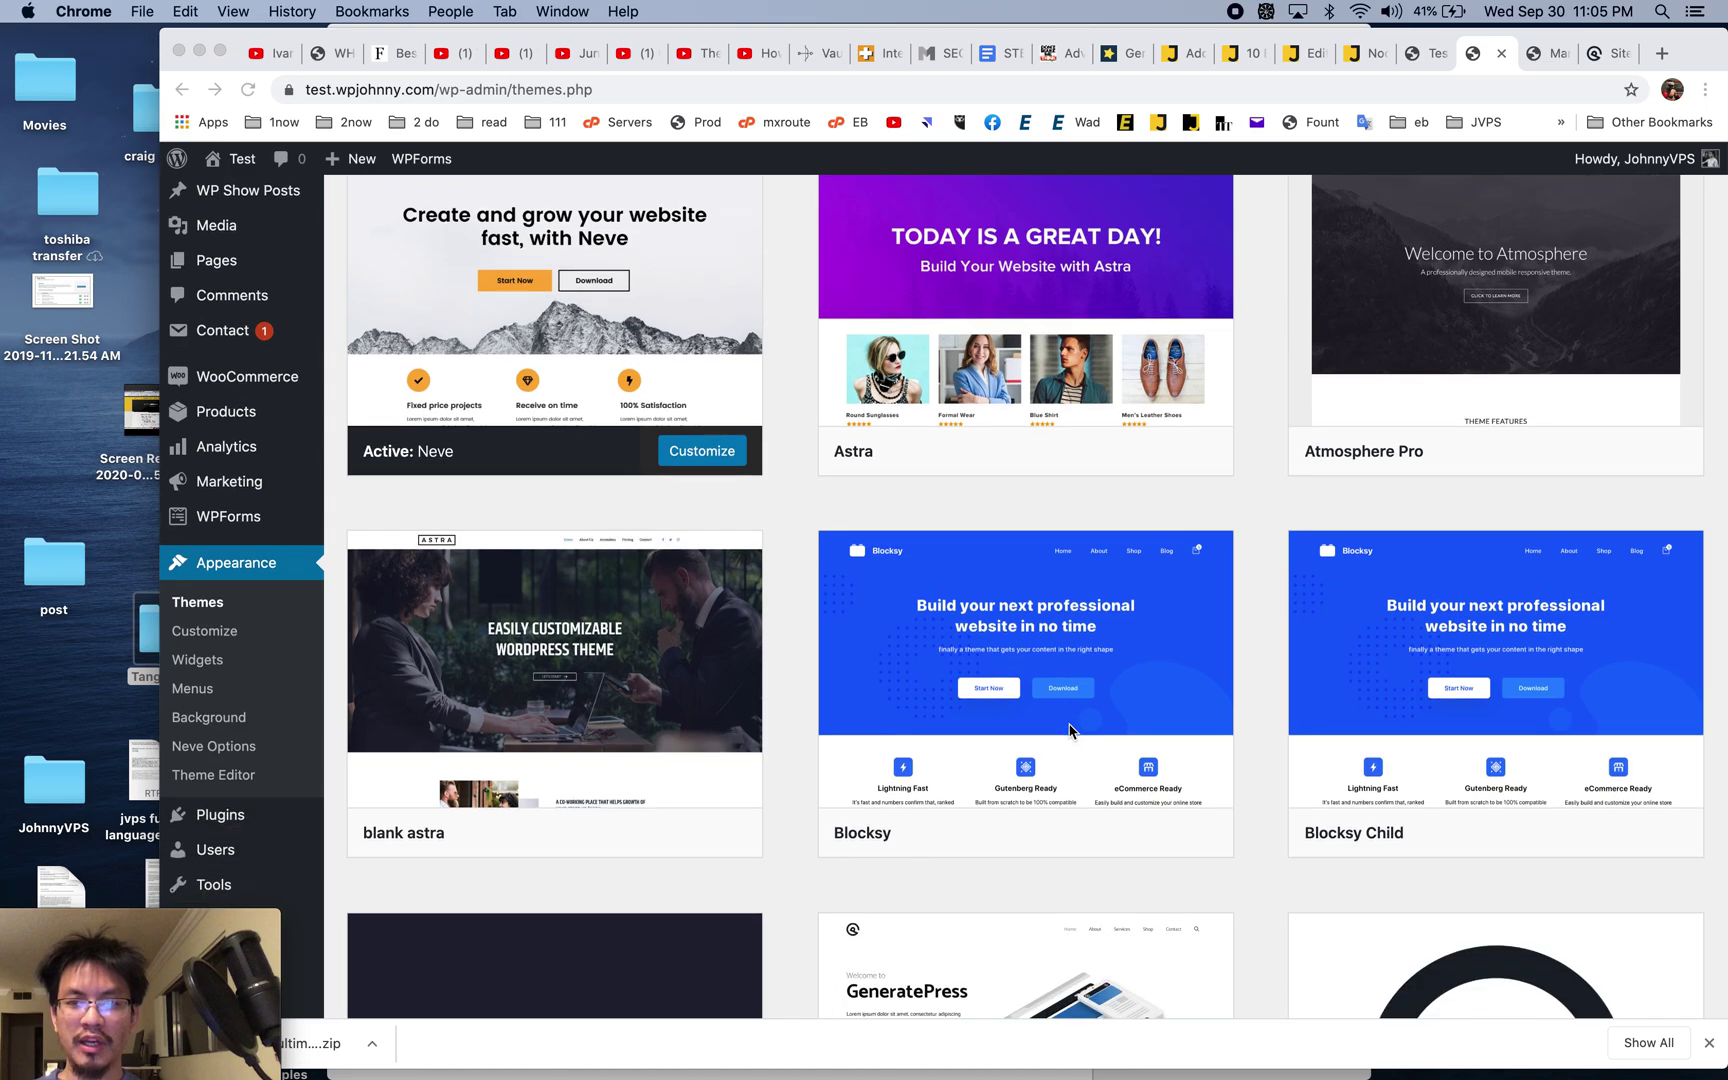
{"action": "scroll", "coordinate": [1070, 731], "scroll_direction": "down", "scroll_amount": 10}
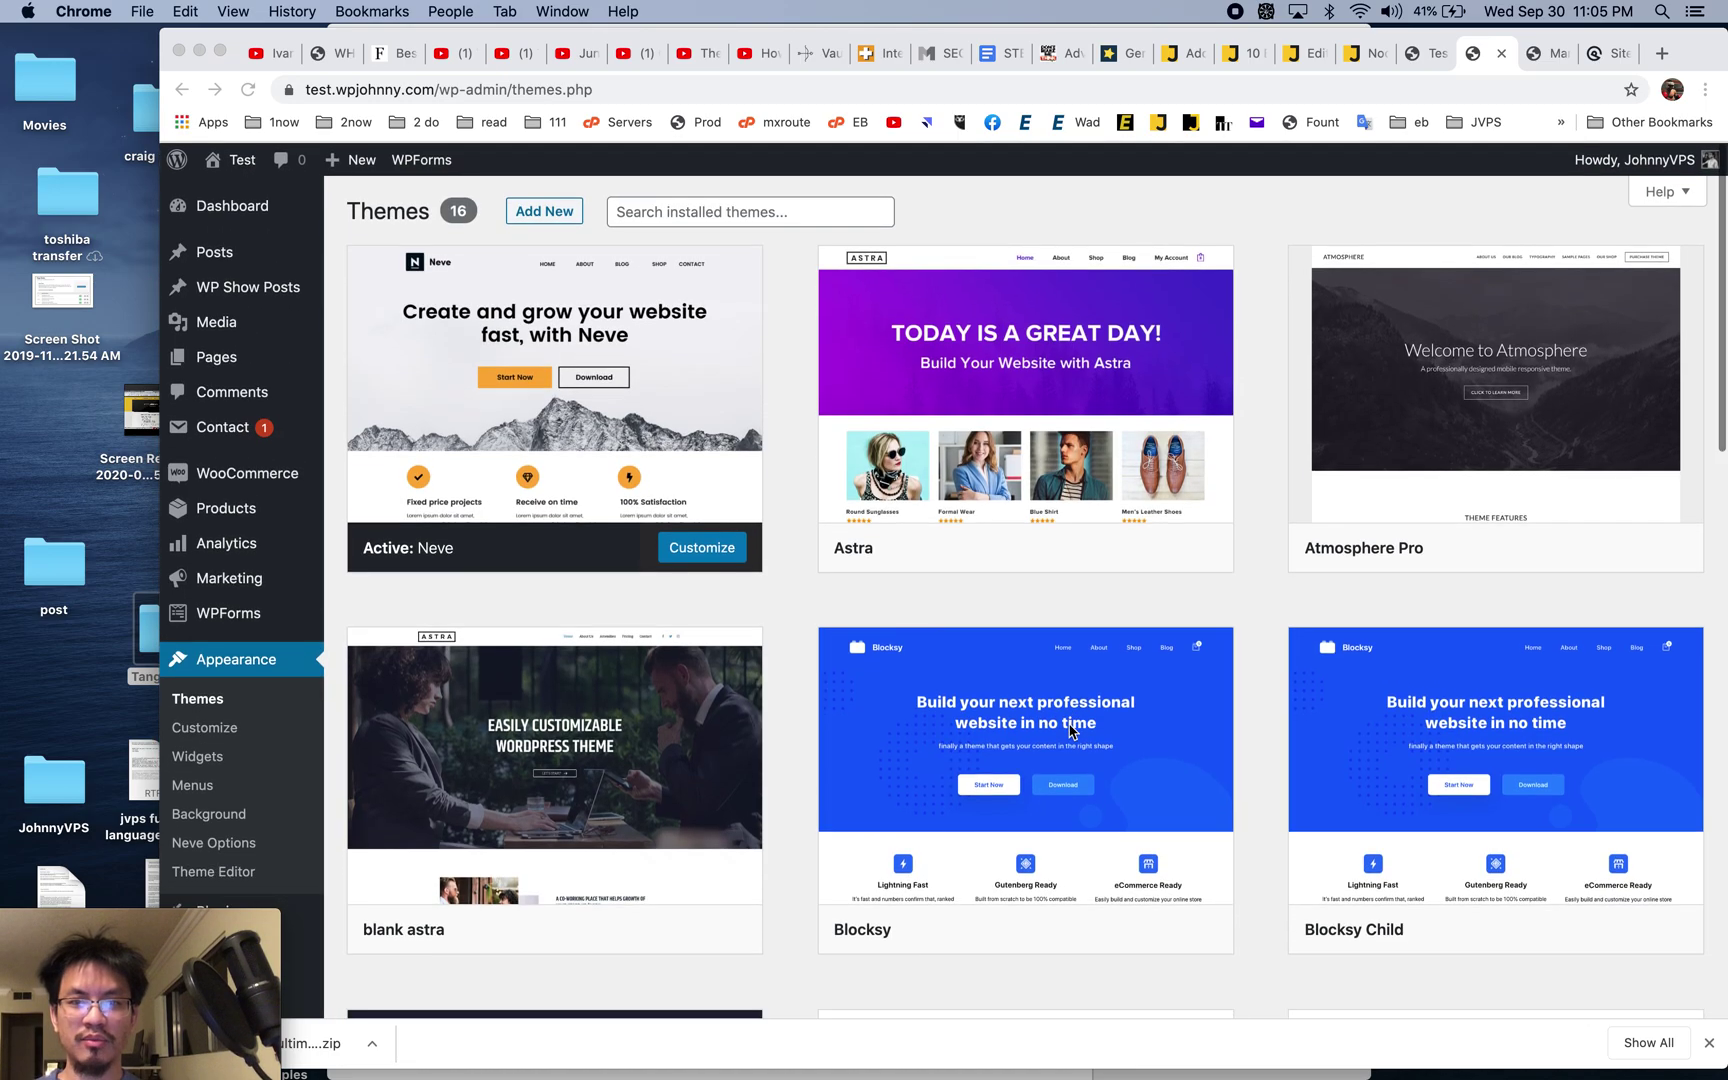
{"action": "scroll", "coordinate": [1070, 731], "scroll_direction": "up", "scroll_amount": 6}
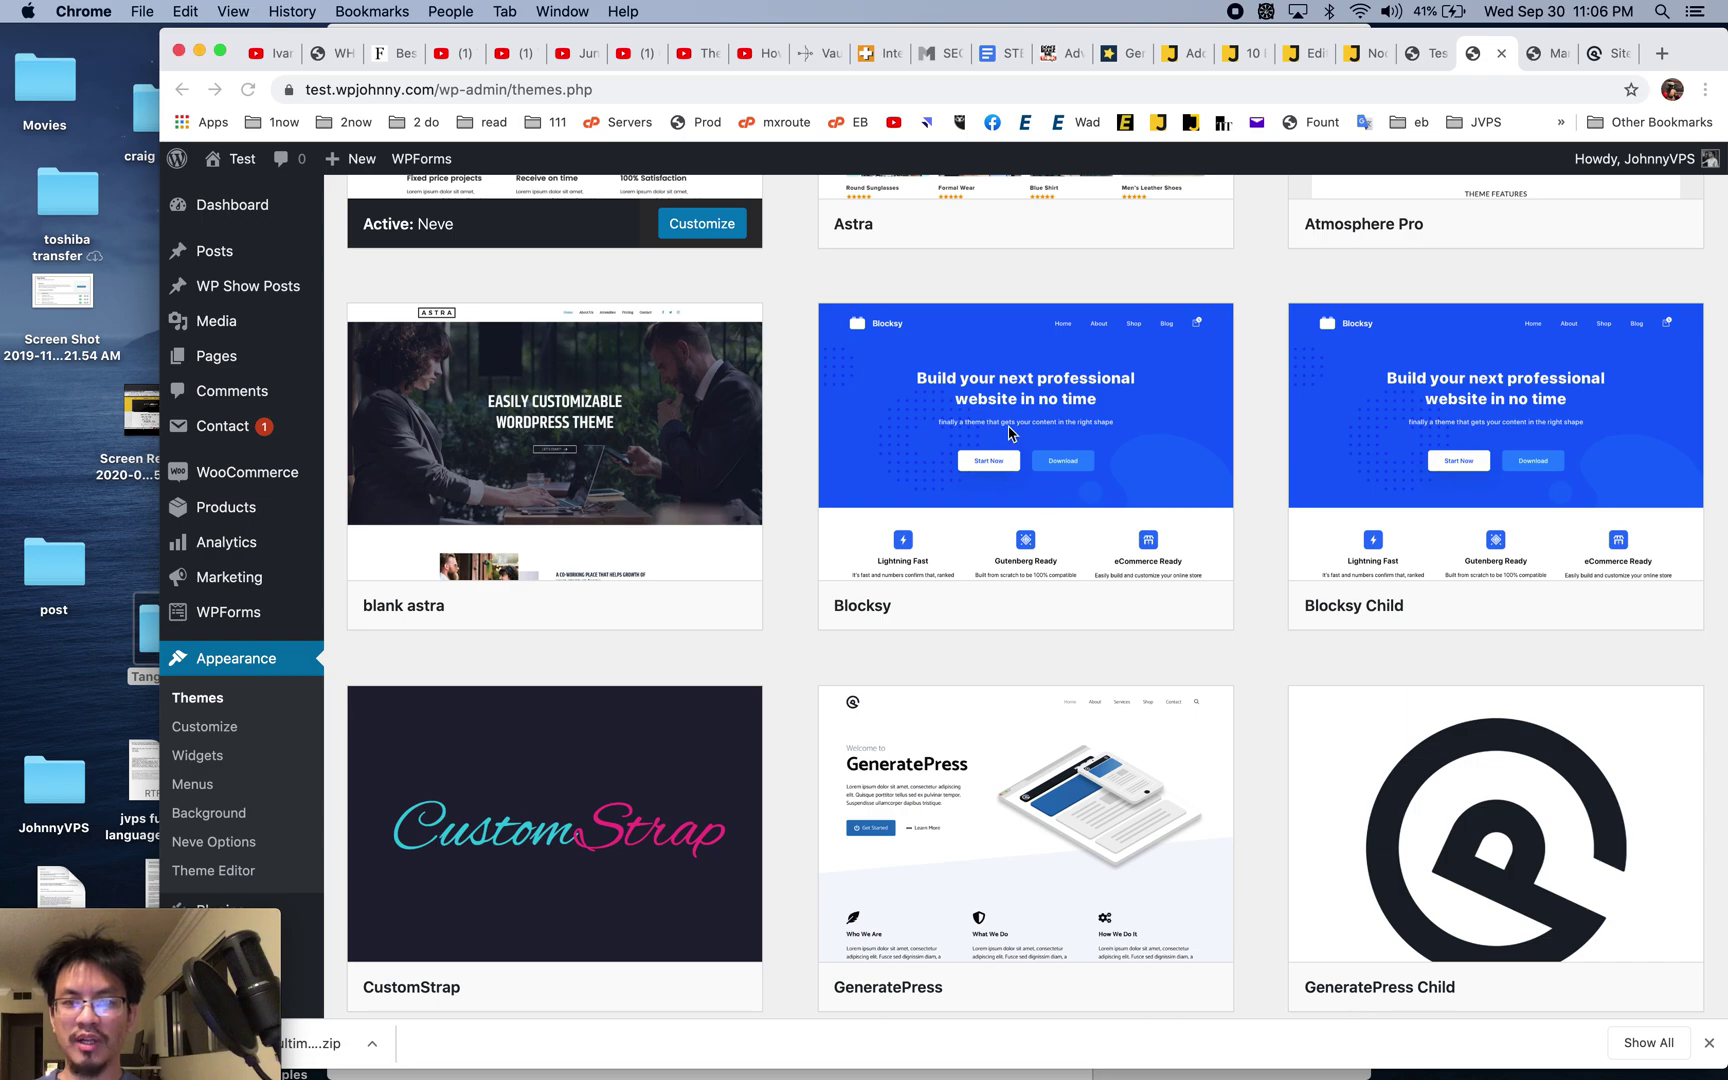
{"action": "left_click", "coordinate": [1505, 447]}
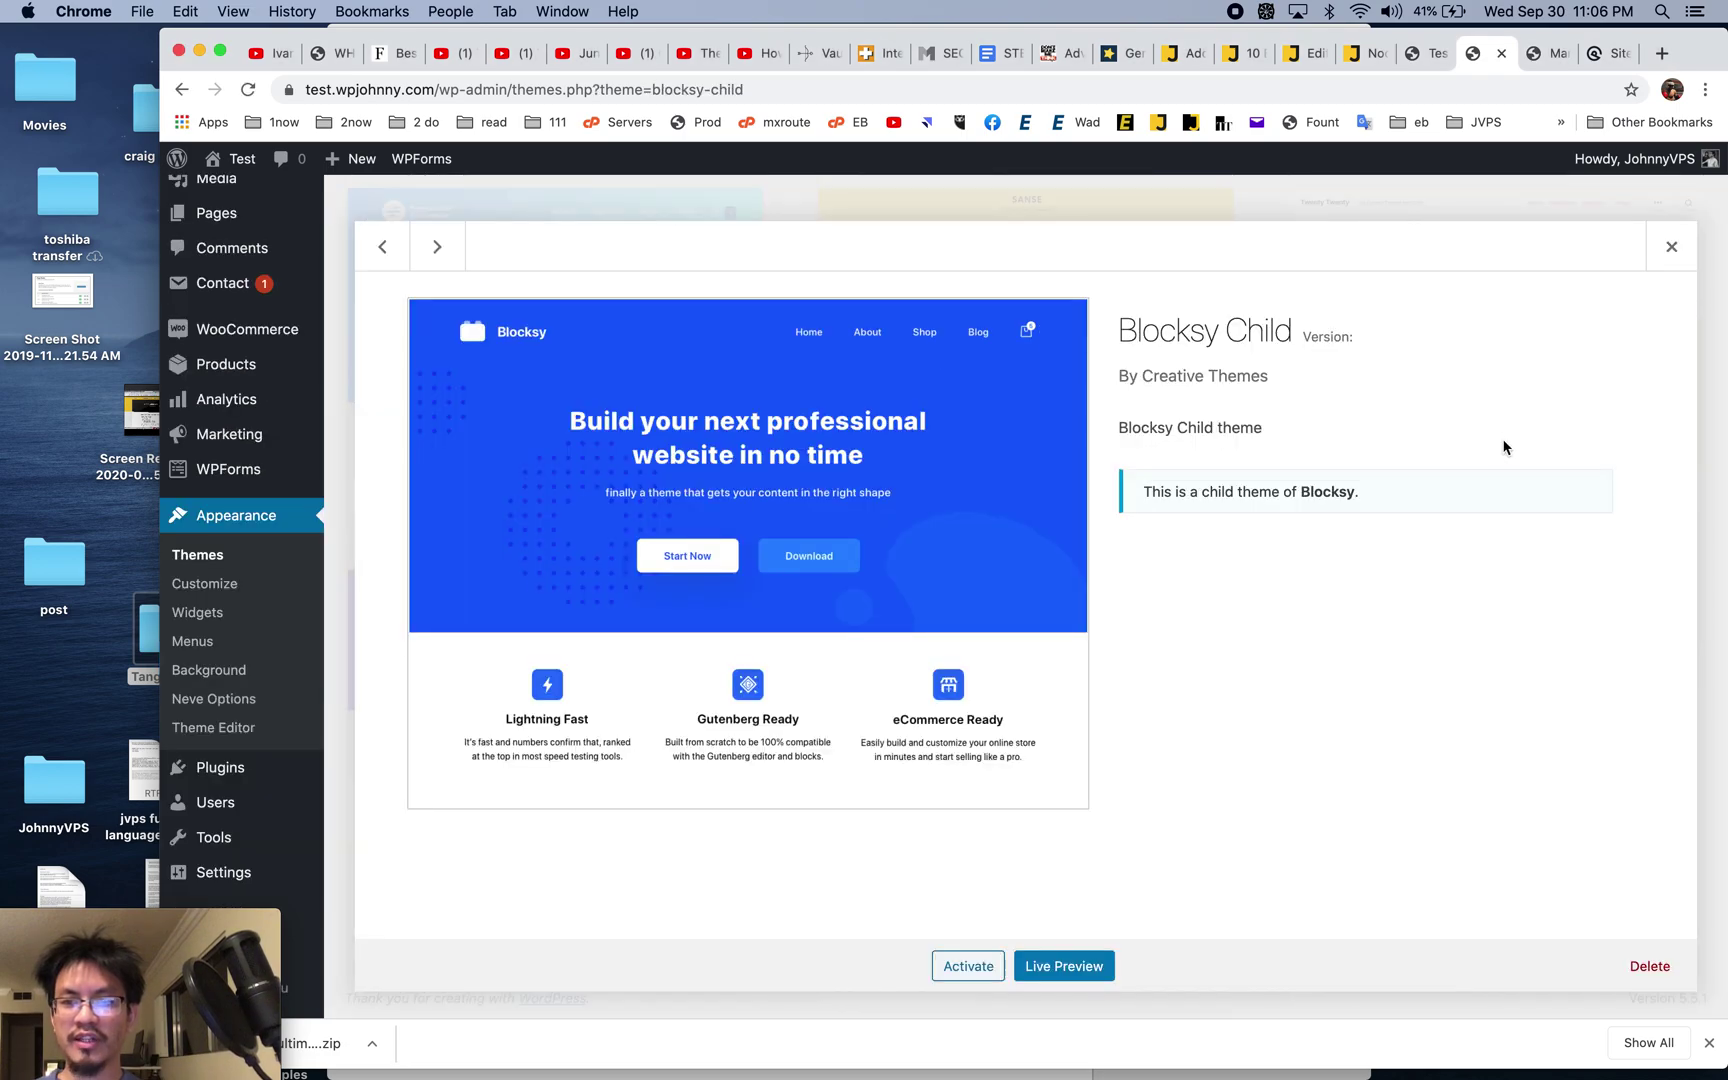
{"action": "left_click", "coordinate": [956, 968]}
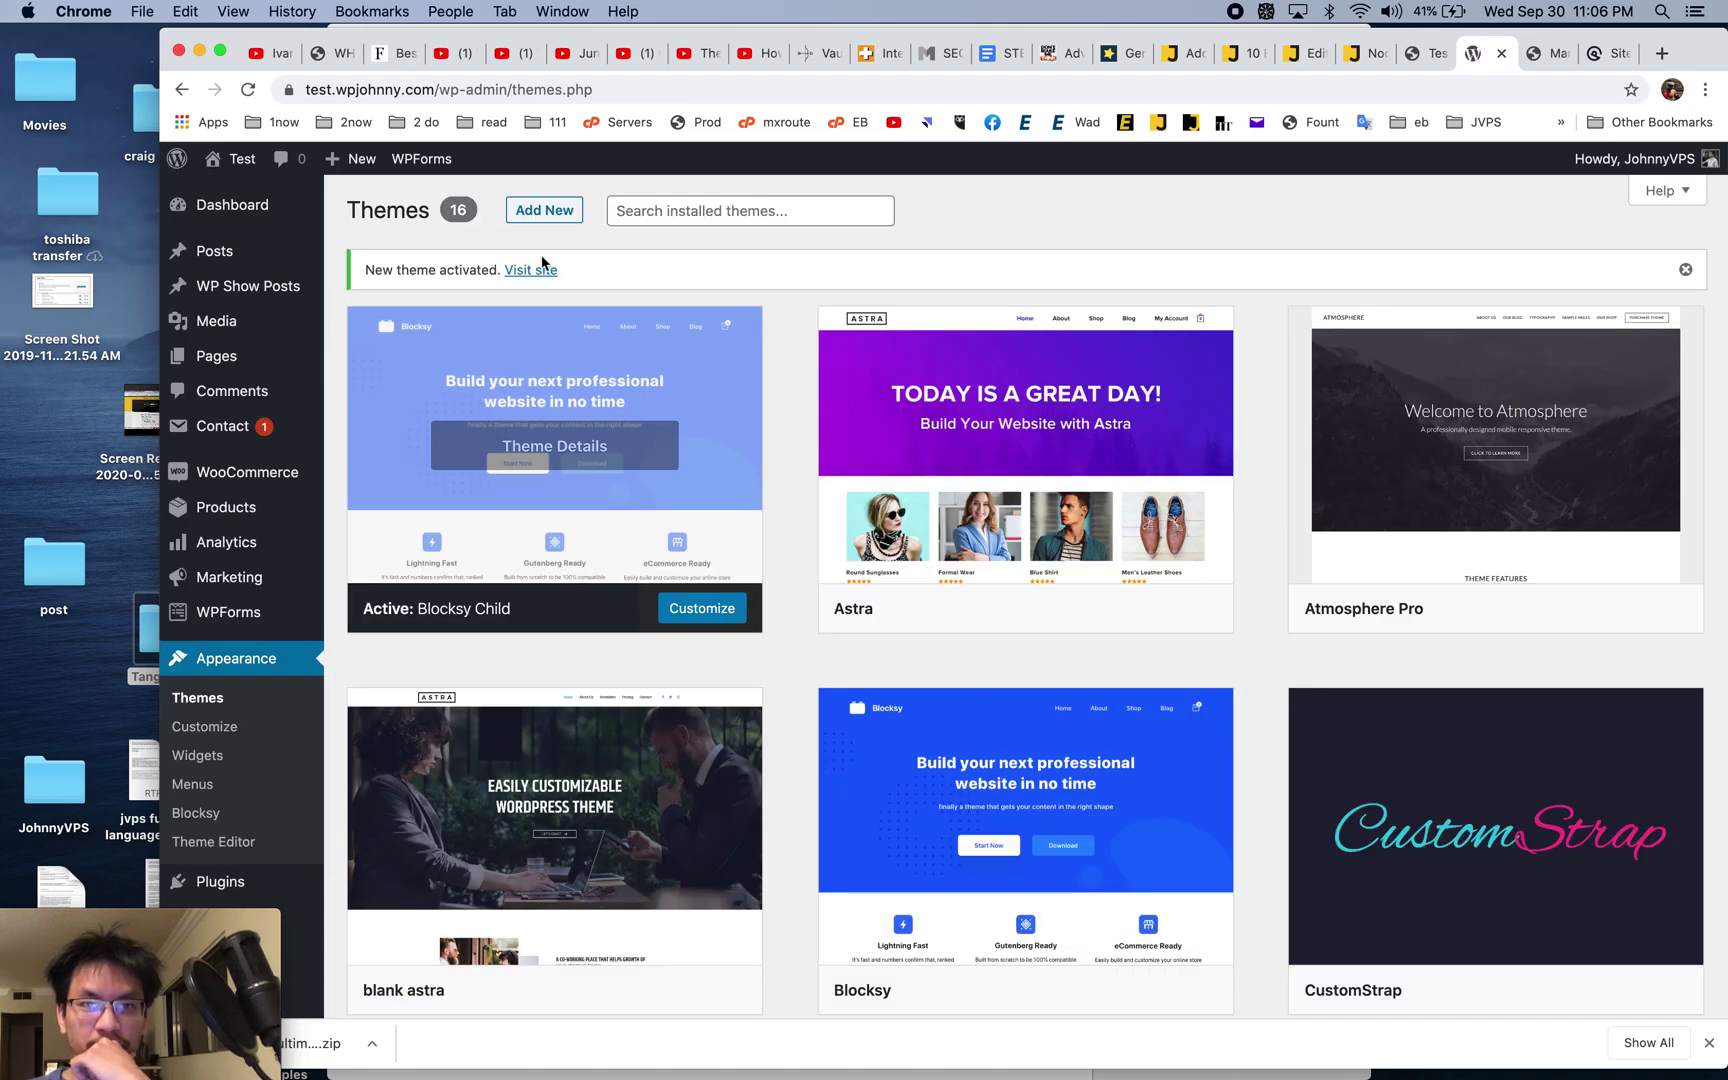
{"action": "left_click", "coordinate": [533, 272]}
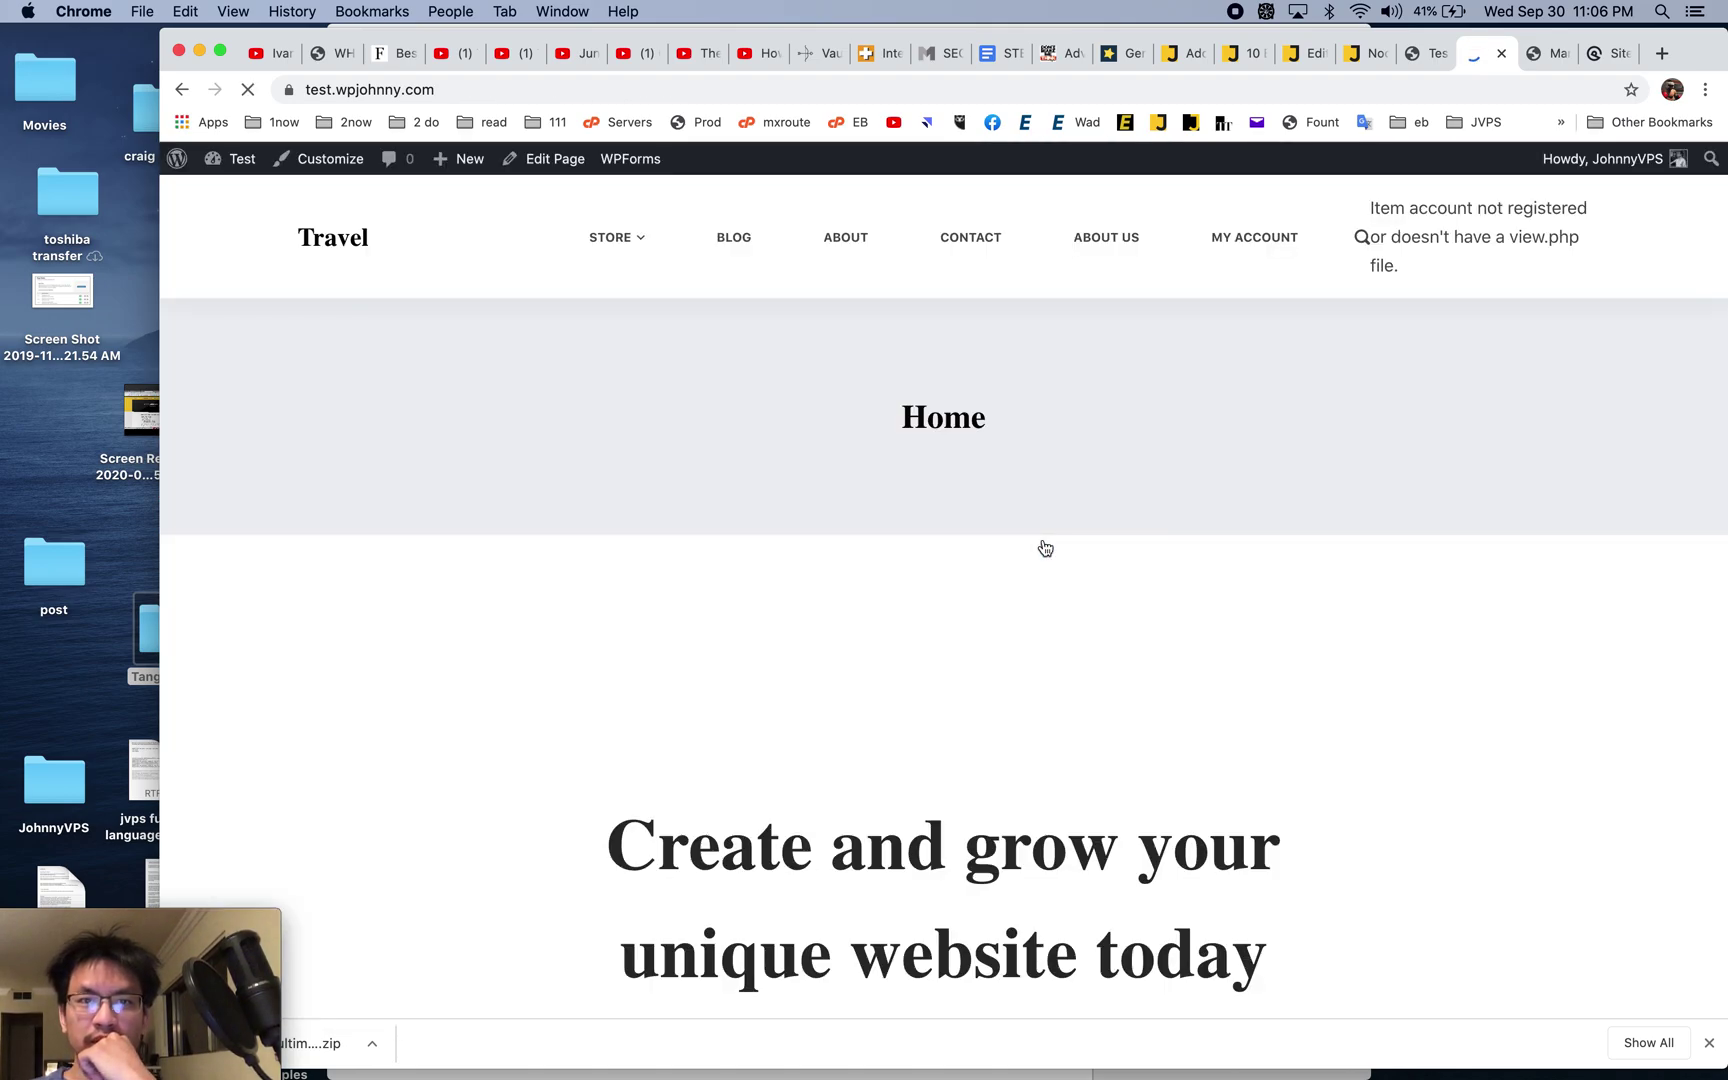
- Glance at the blog post preview, then return to the test site's admin Dashboard
{"action": "scroll", "coordinate": [1045, 548], "scroll_direction": "down", "scroll_amount": 10}
{"action": "scroll", "coordinate": [1045, 548], "scroll_direction": "up", "scroll_amount": 15}
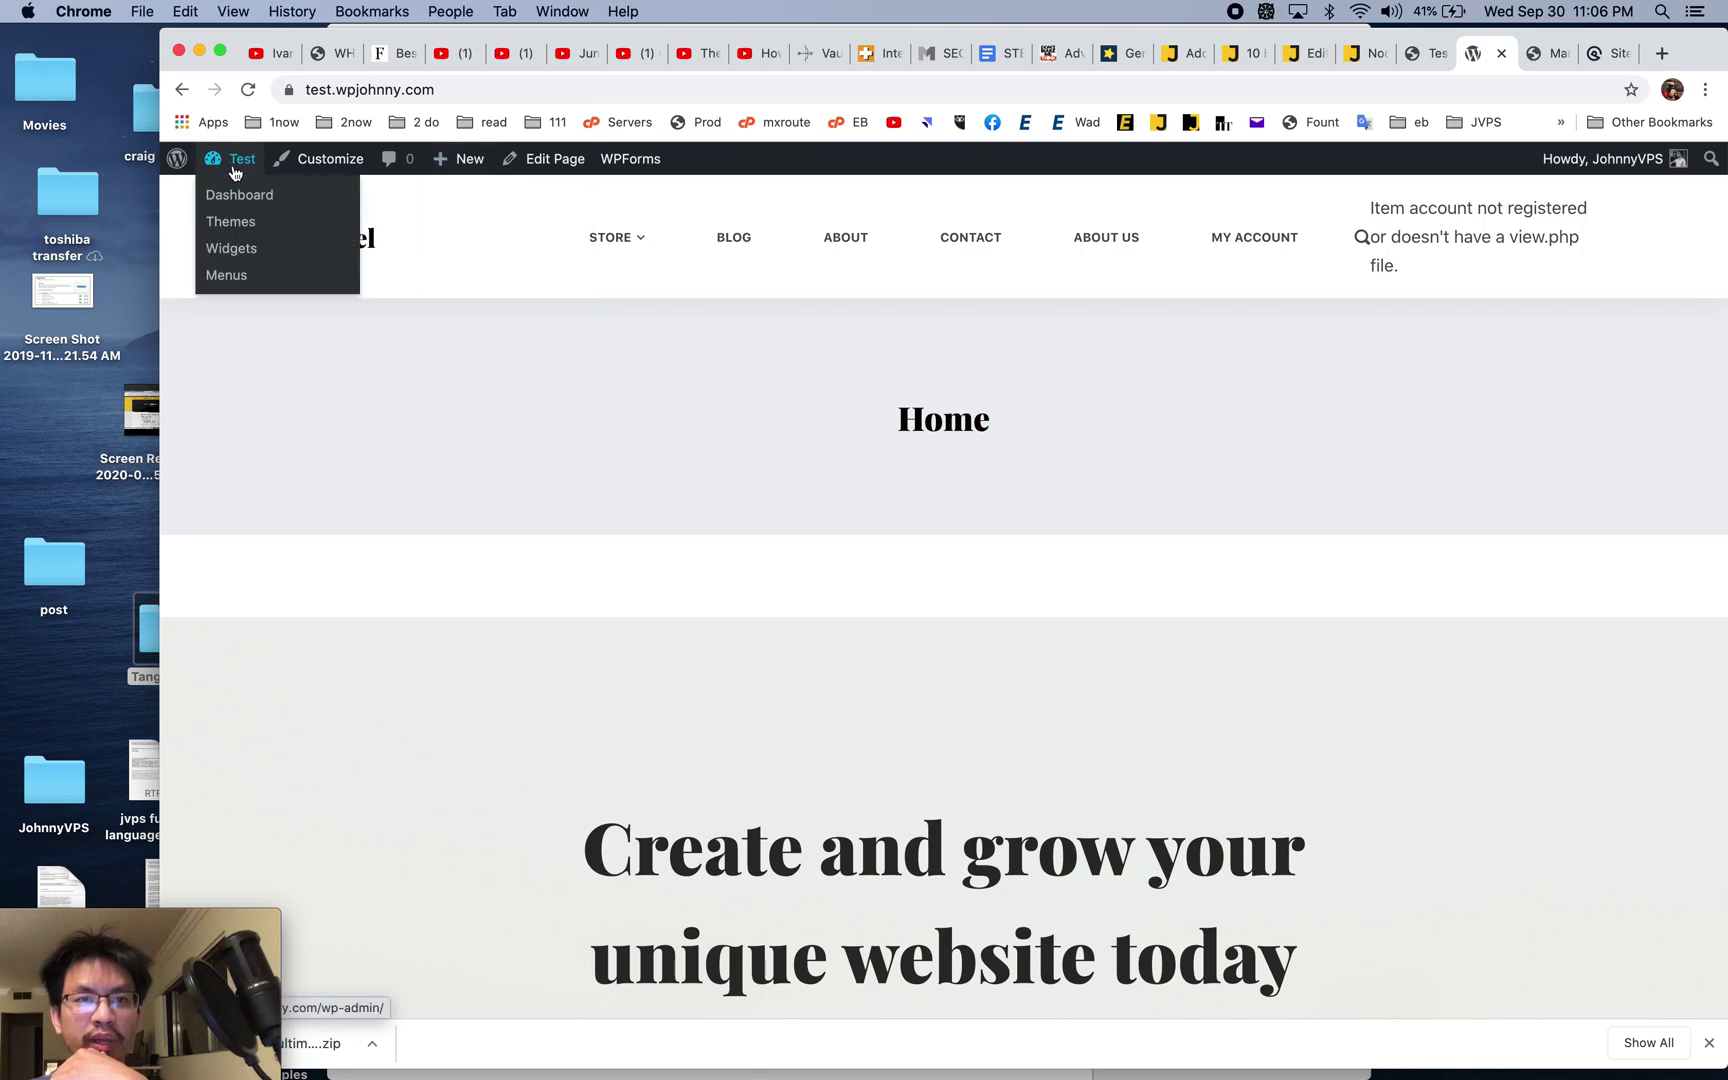
{"action": "left_click", "coordinate": [234, 172]}
{"action": "left_click", "coordinate": [1357, 53]}
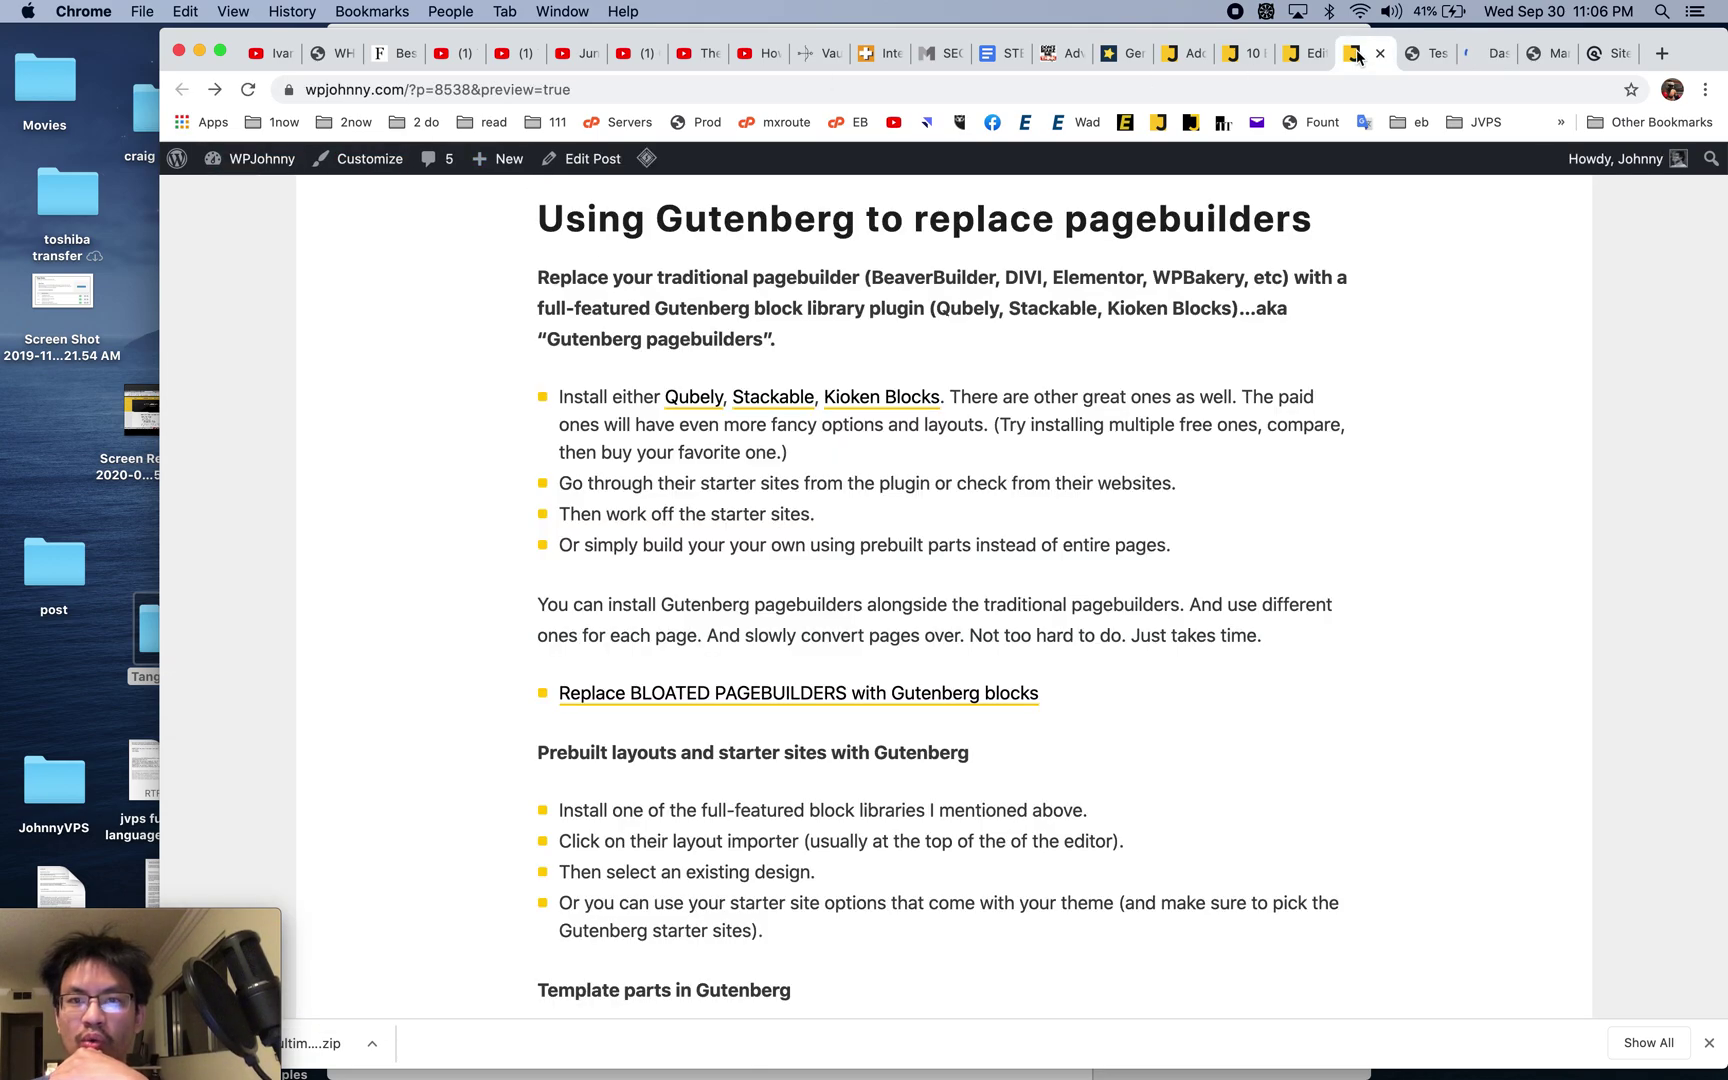
{"action": "scroll", "coordinate": [1145, 423], "scroll_direction": "down", "scroll_amount": 1}
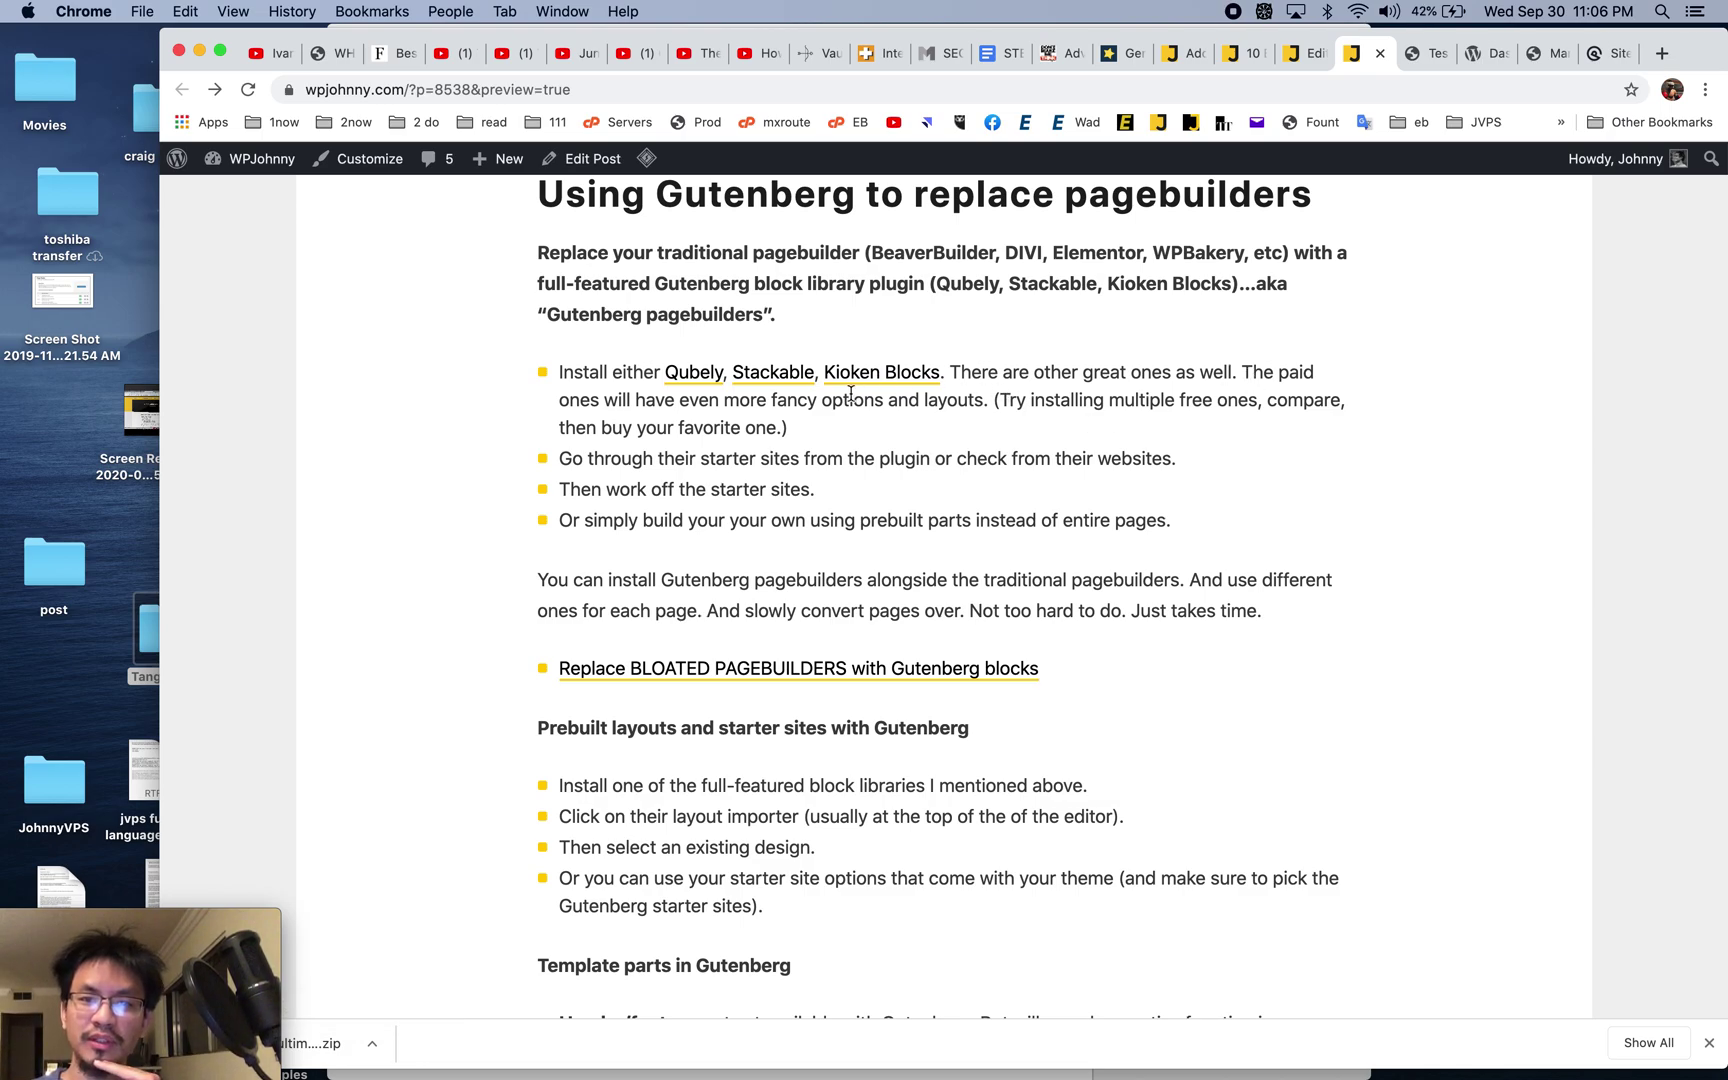
{"action": "left_click", "coordinate": [1428, 55]}
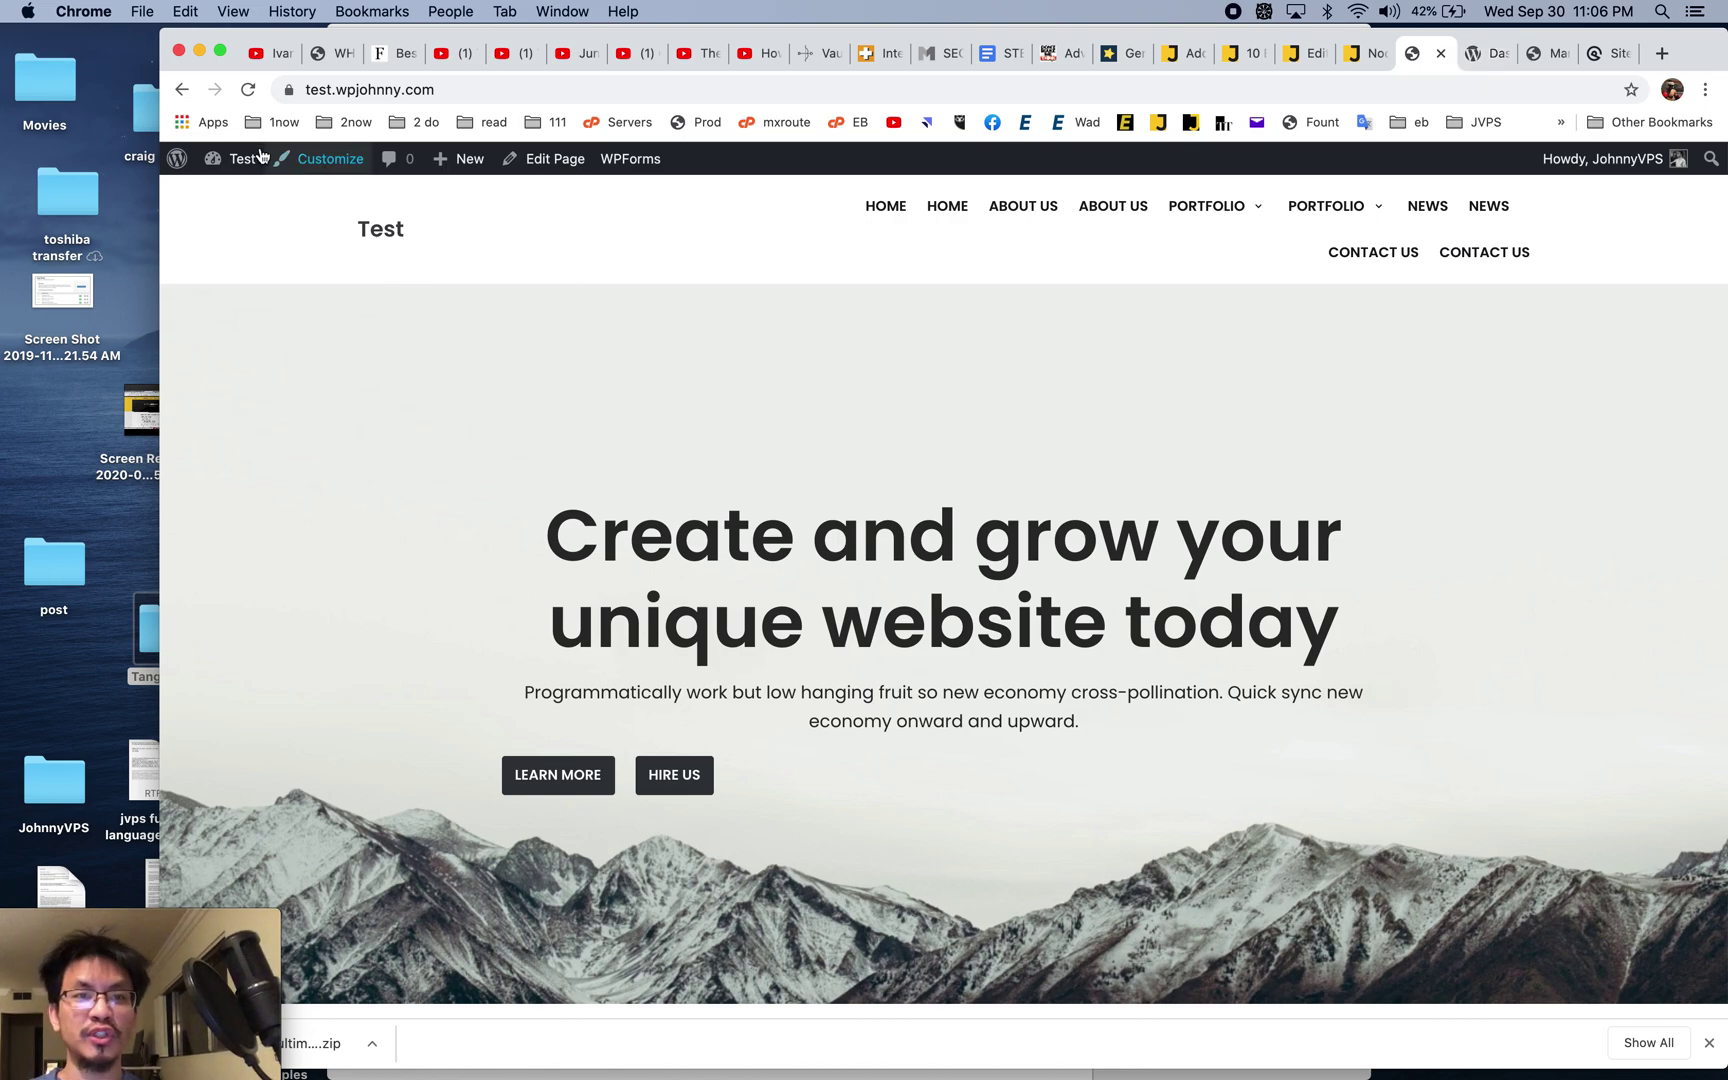
{"action": "mouse_move", "coordinate": [235, 158]}
{"action": "left_click", "coordinate": [239, 195]}
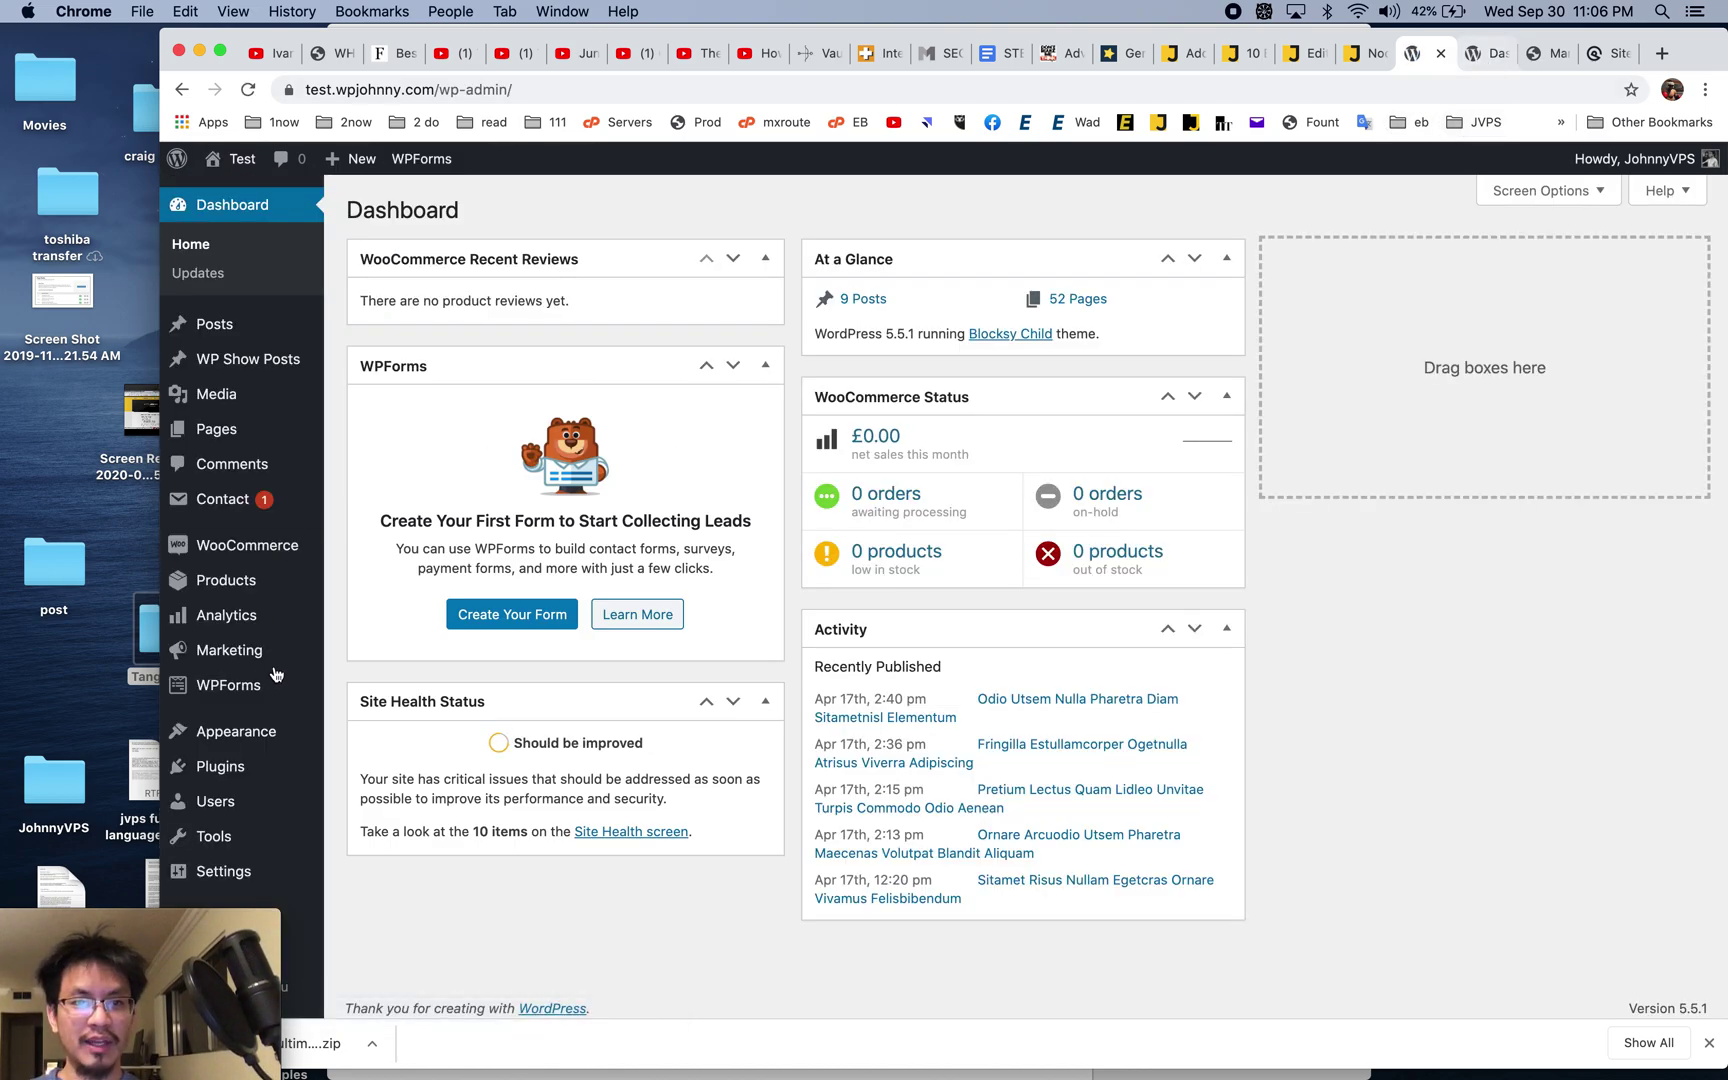
- Search installed plugins for 'stackable' and activate Stackable - Gutenberg Blocks (Premium)
{"action": "left_click", "coordinate": [220, 766]}
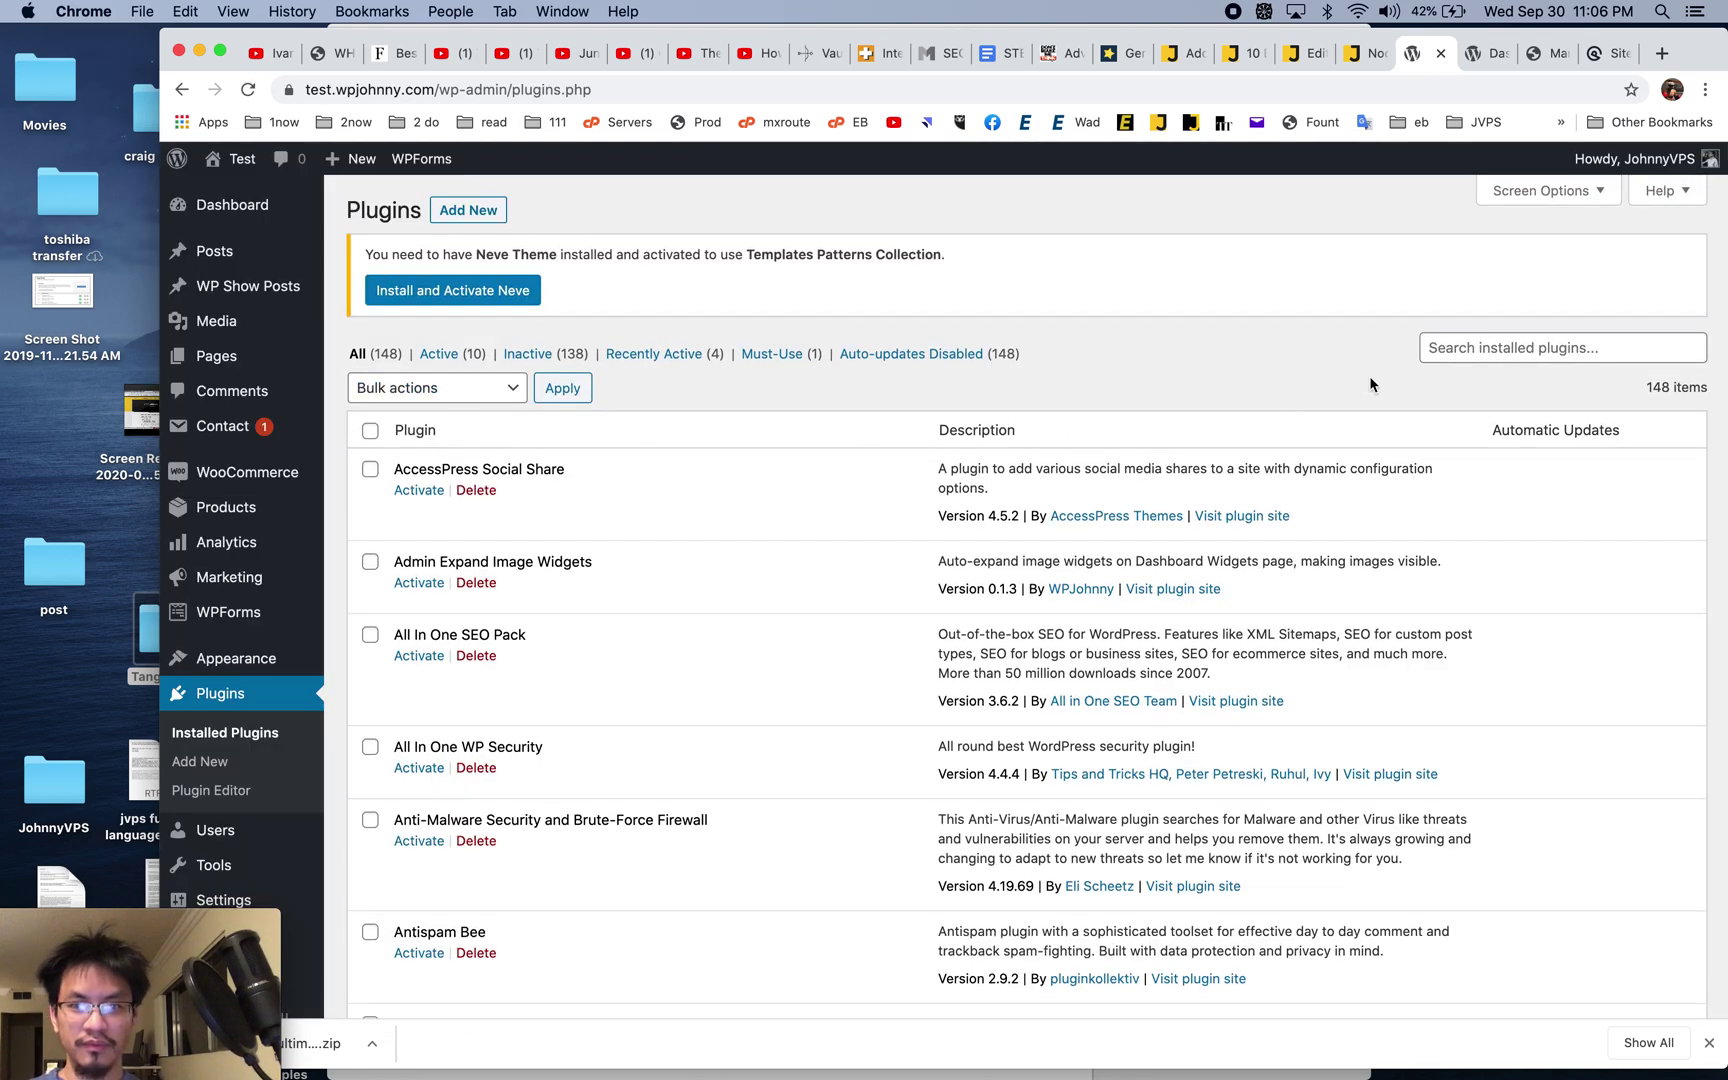
{"action": "left_click", "coordinate": [1496, 346]}
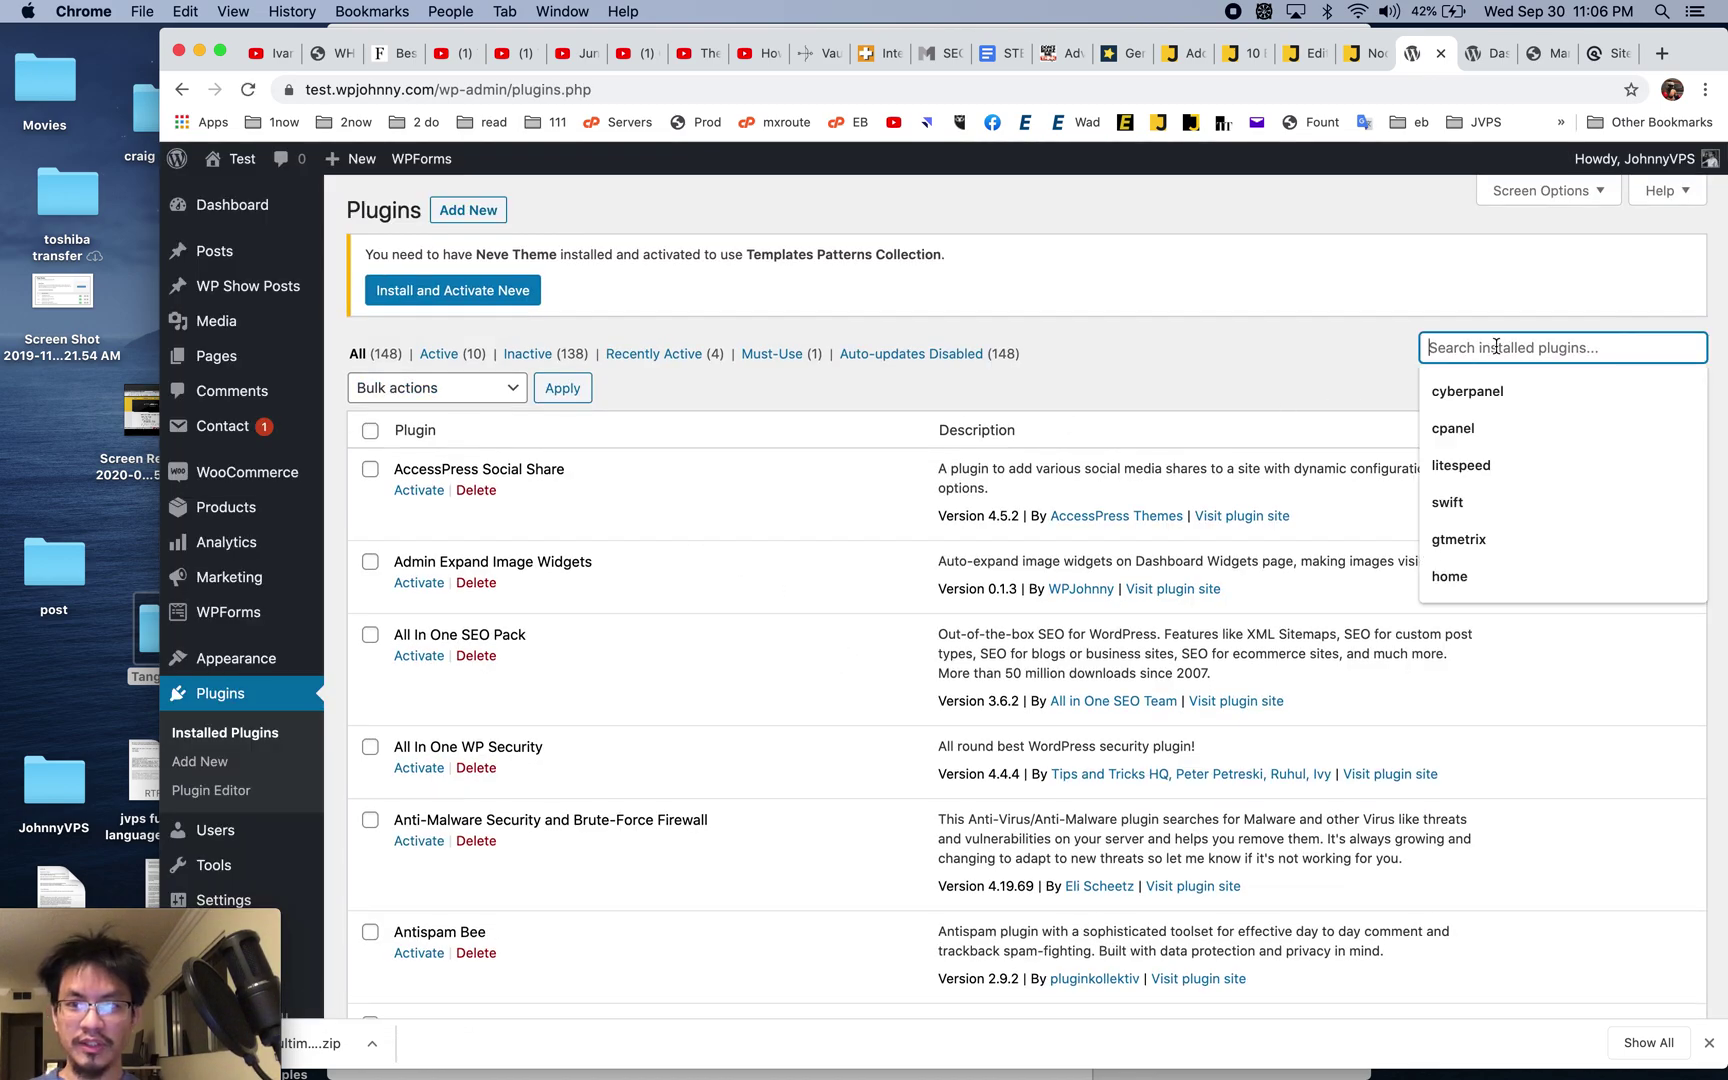
{"action": "type", "text": "stackable"}
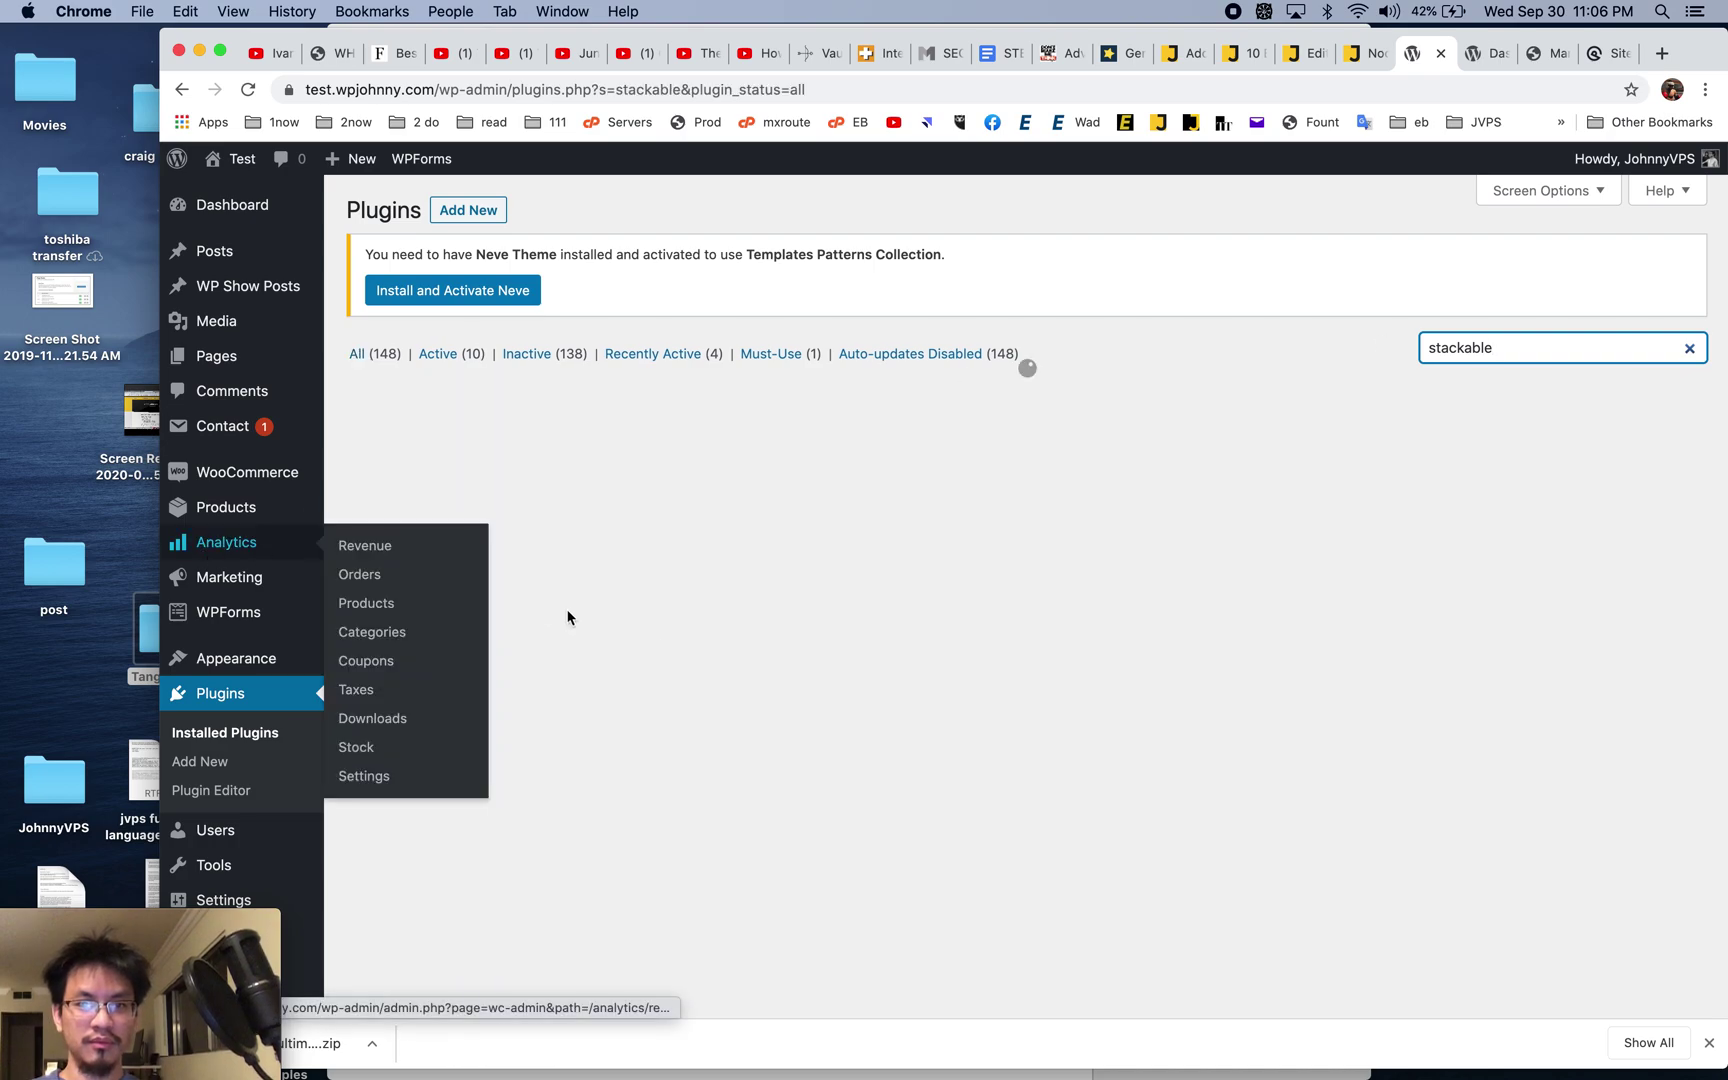
{"action": "left_click", "coordinate": [420, 564]}
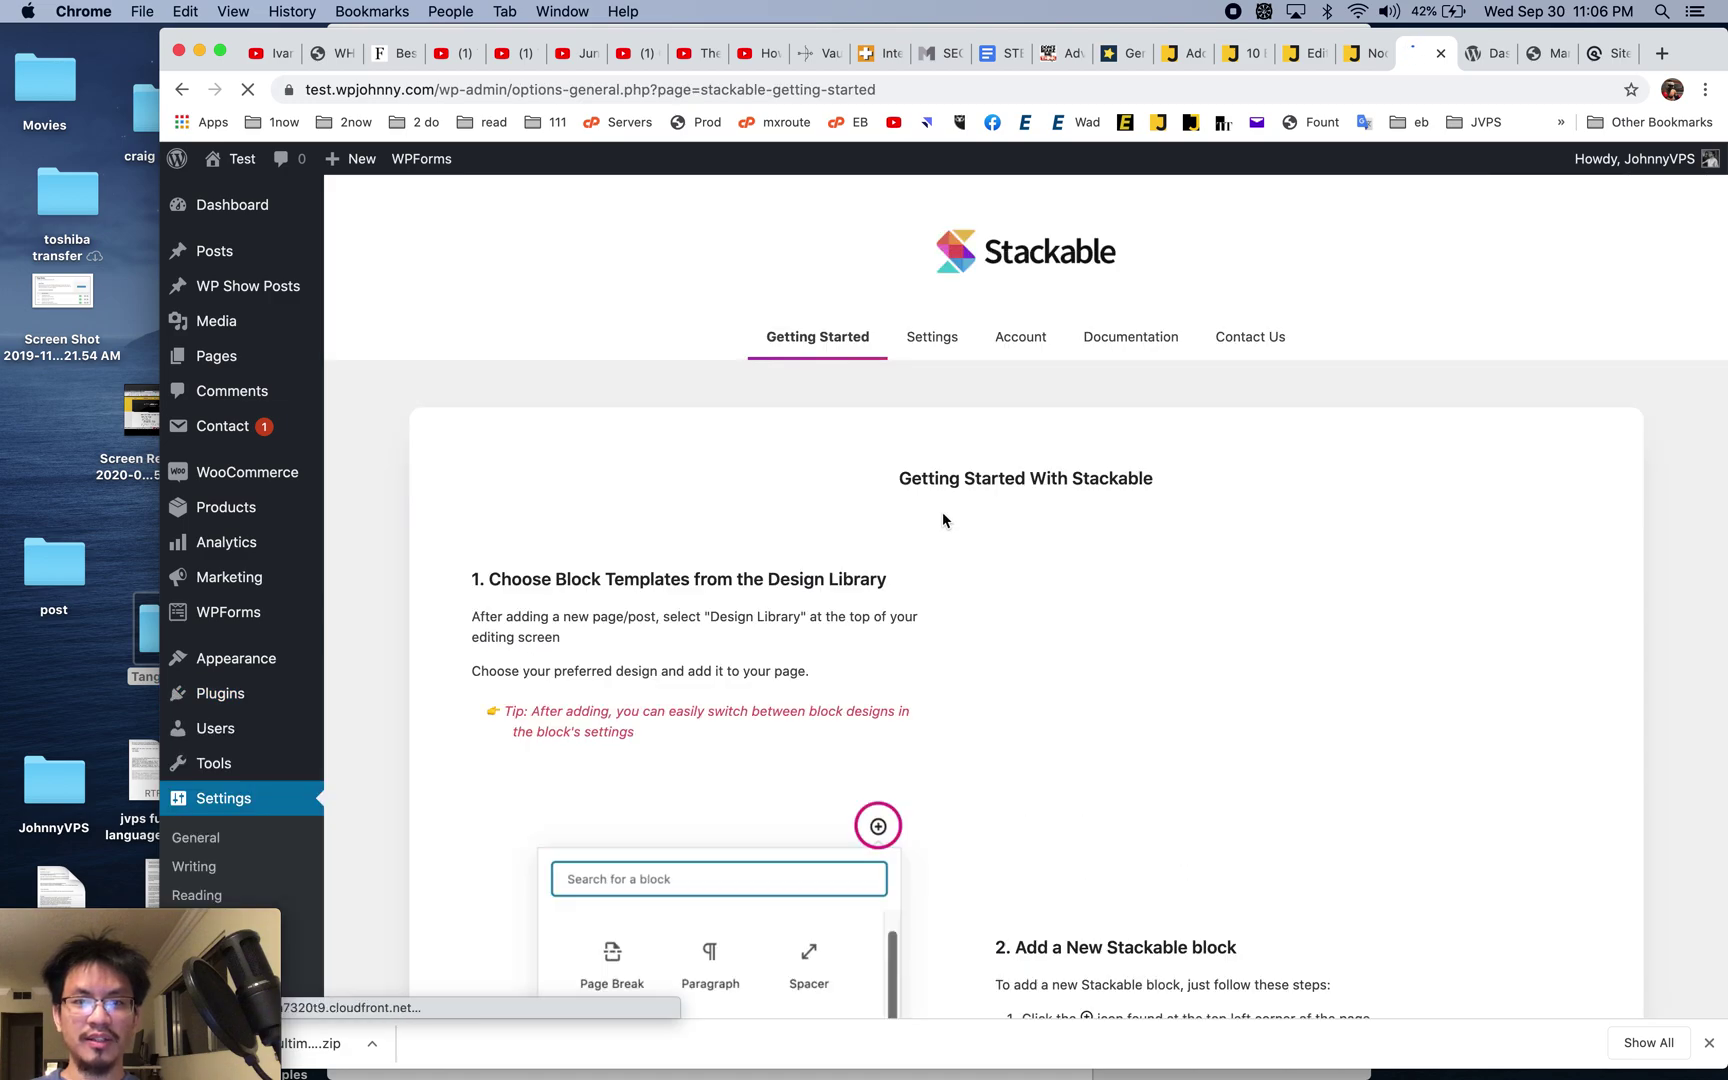
- Start a new page from the Stackable Getting Started screen
{"action": "scroll", "coordinate": [358, 694], "scroll_direction": "down", "scroll_amount": 5}
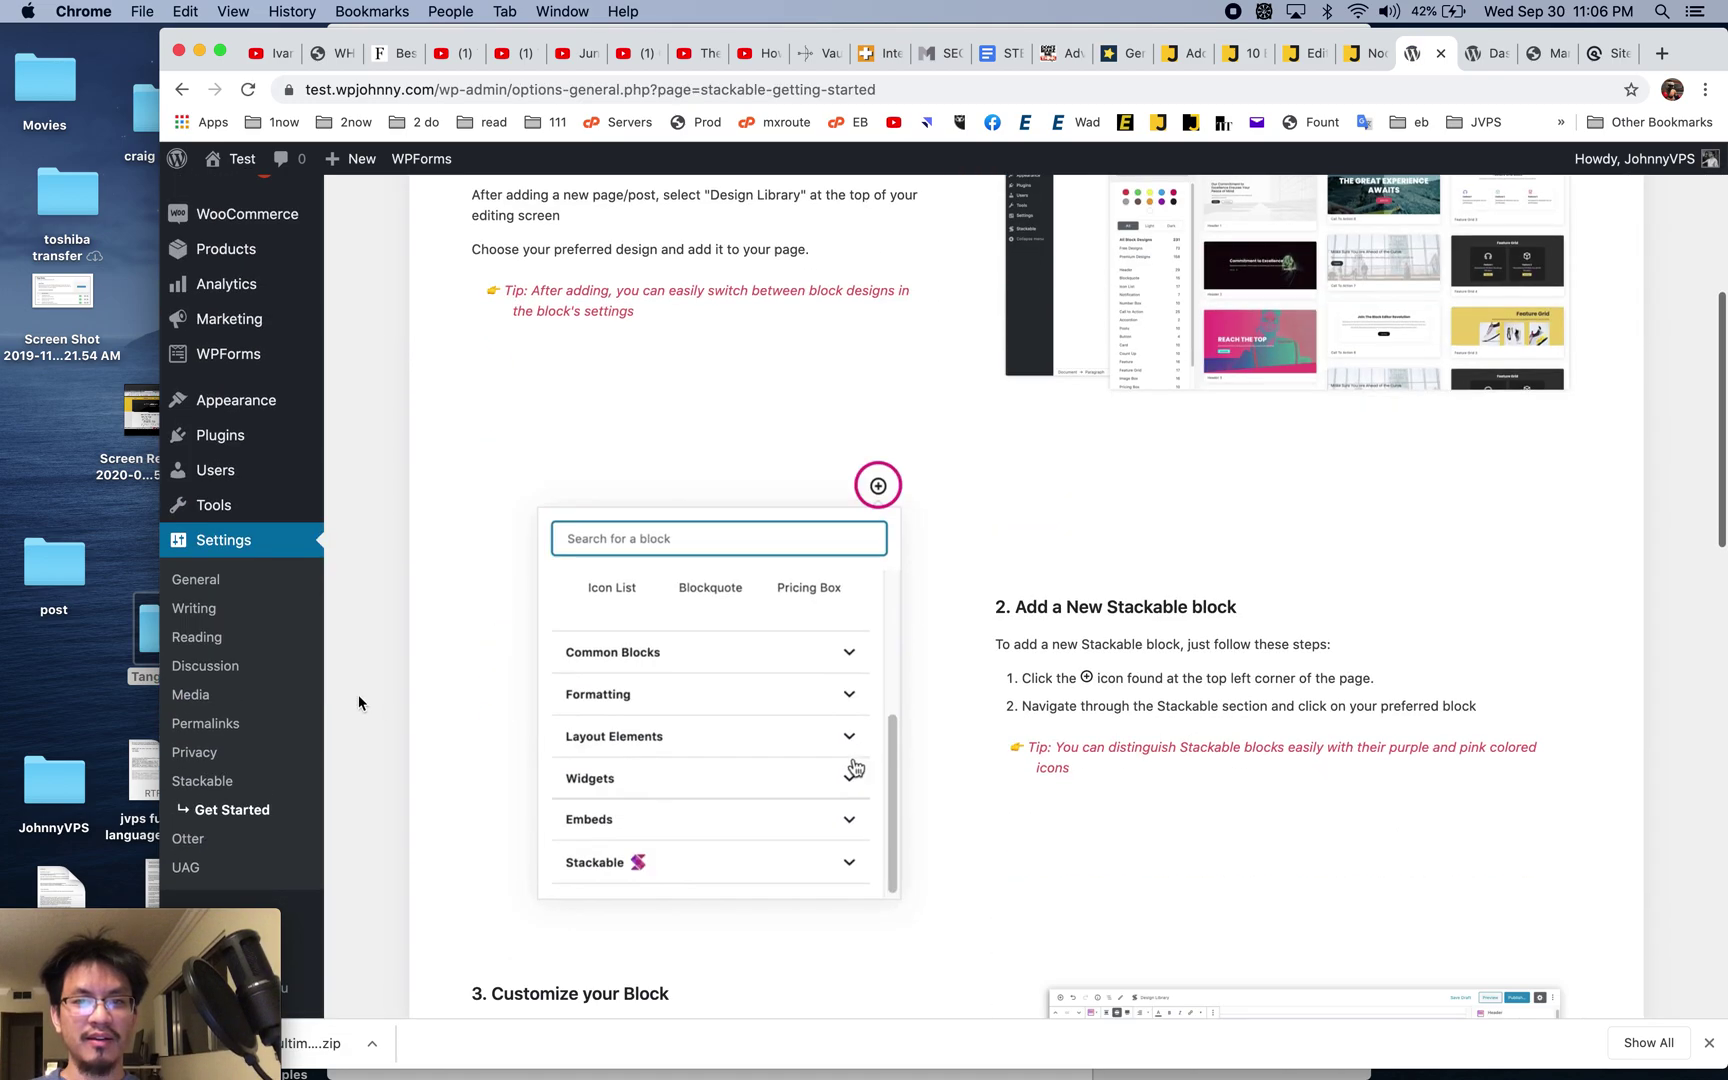
{"action": "scroll", "coordinate": [358, 694], "scroll_direction": "up", "scroll_amount": 5}
{"action": "mouse_move", "coordinate": [339, 176]}
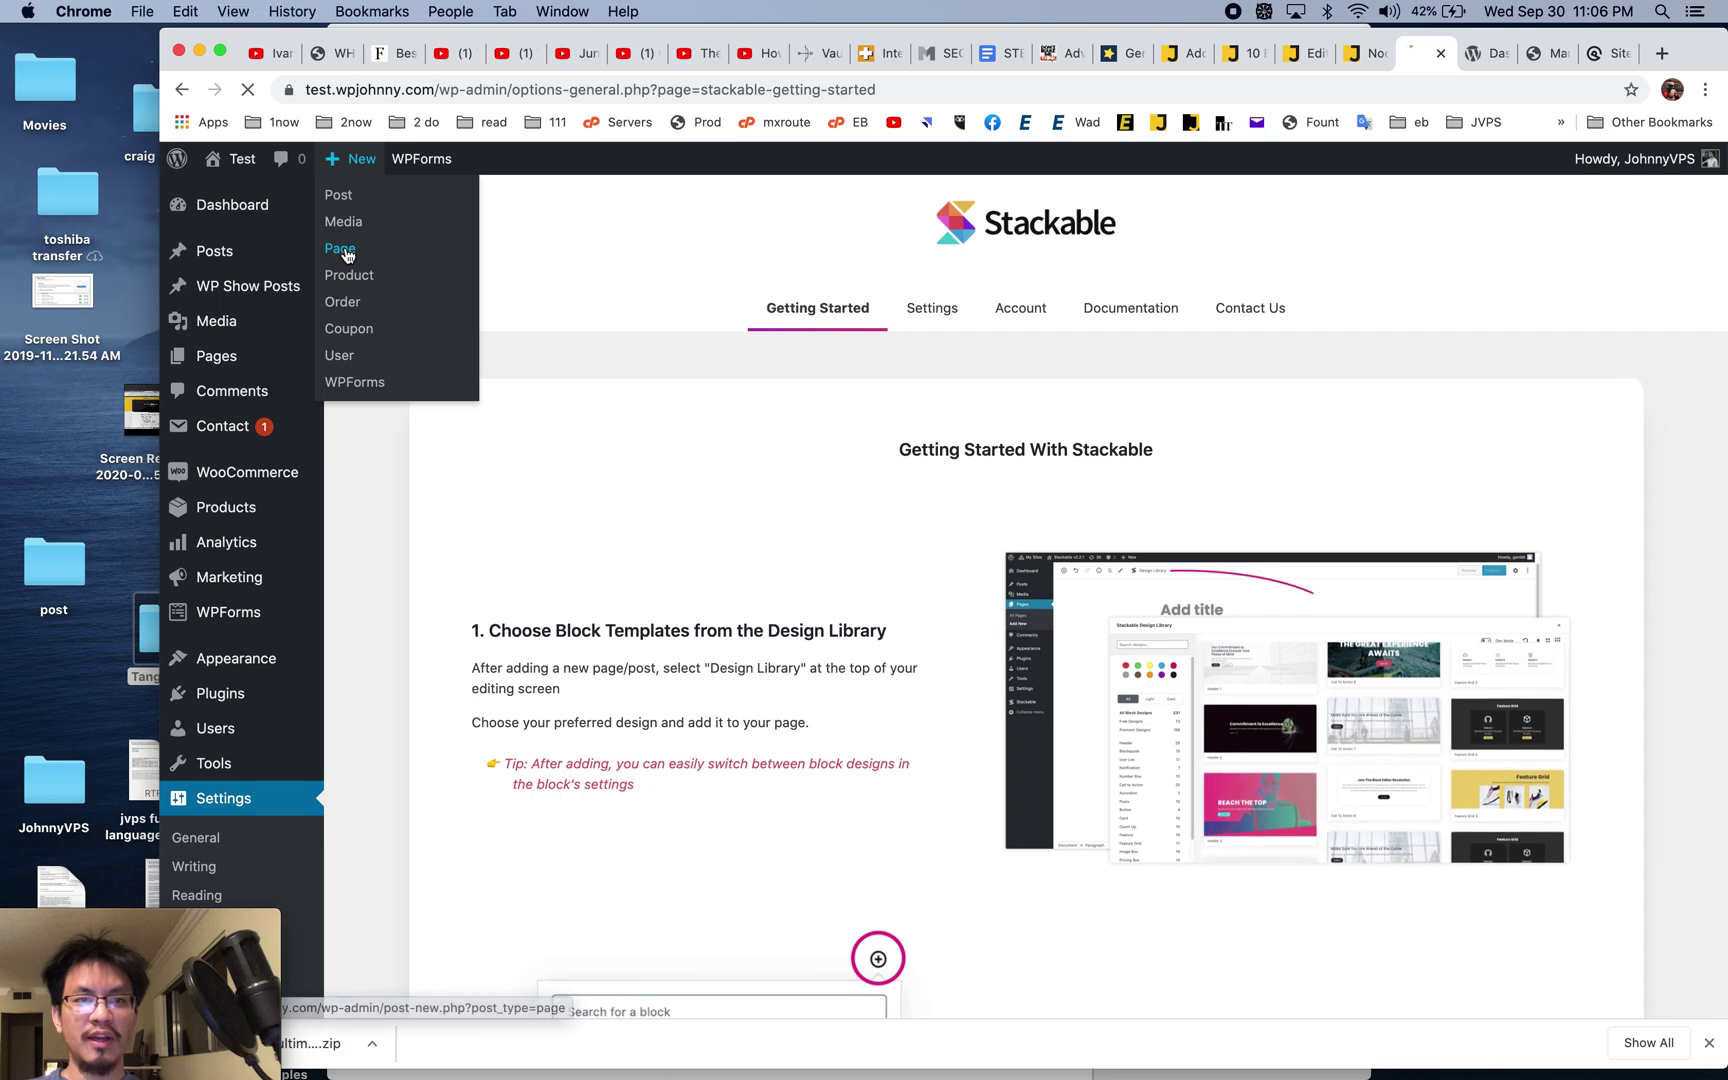
{"action": "left_click", "coordinate": [1020, 310]}
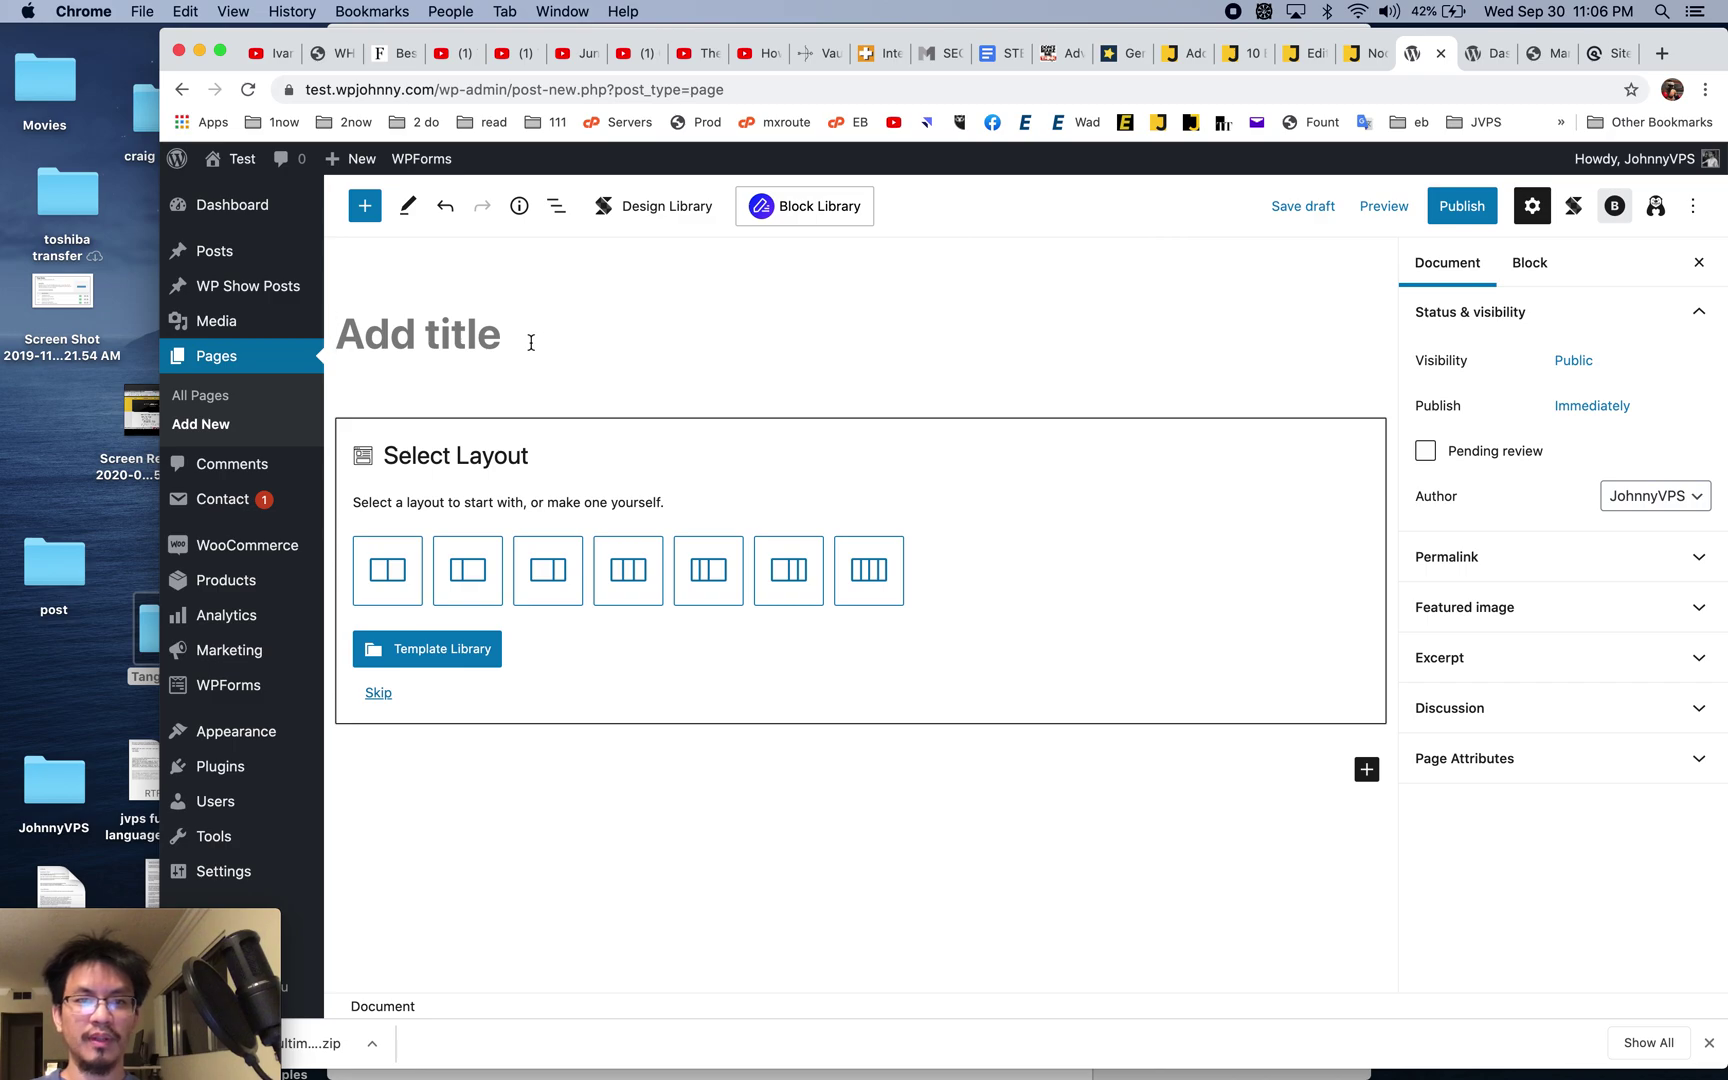
- Title the new page 'Stackable', publish it and dismiss the post-publish panel
{"action": "type", "text": "Stackable"}
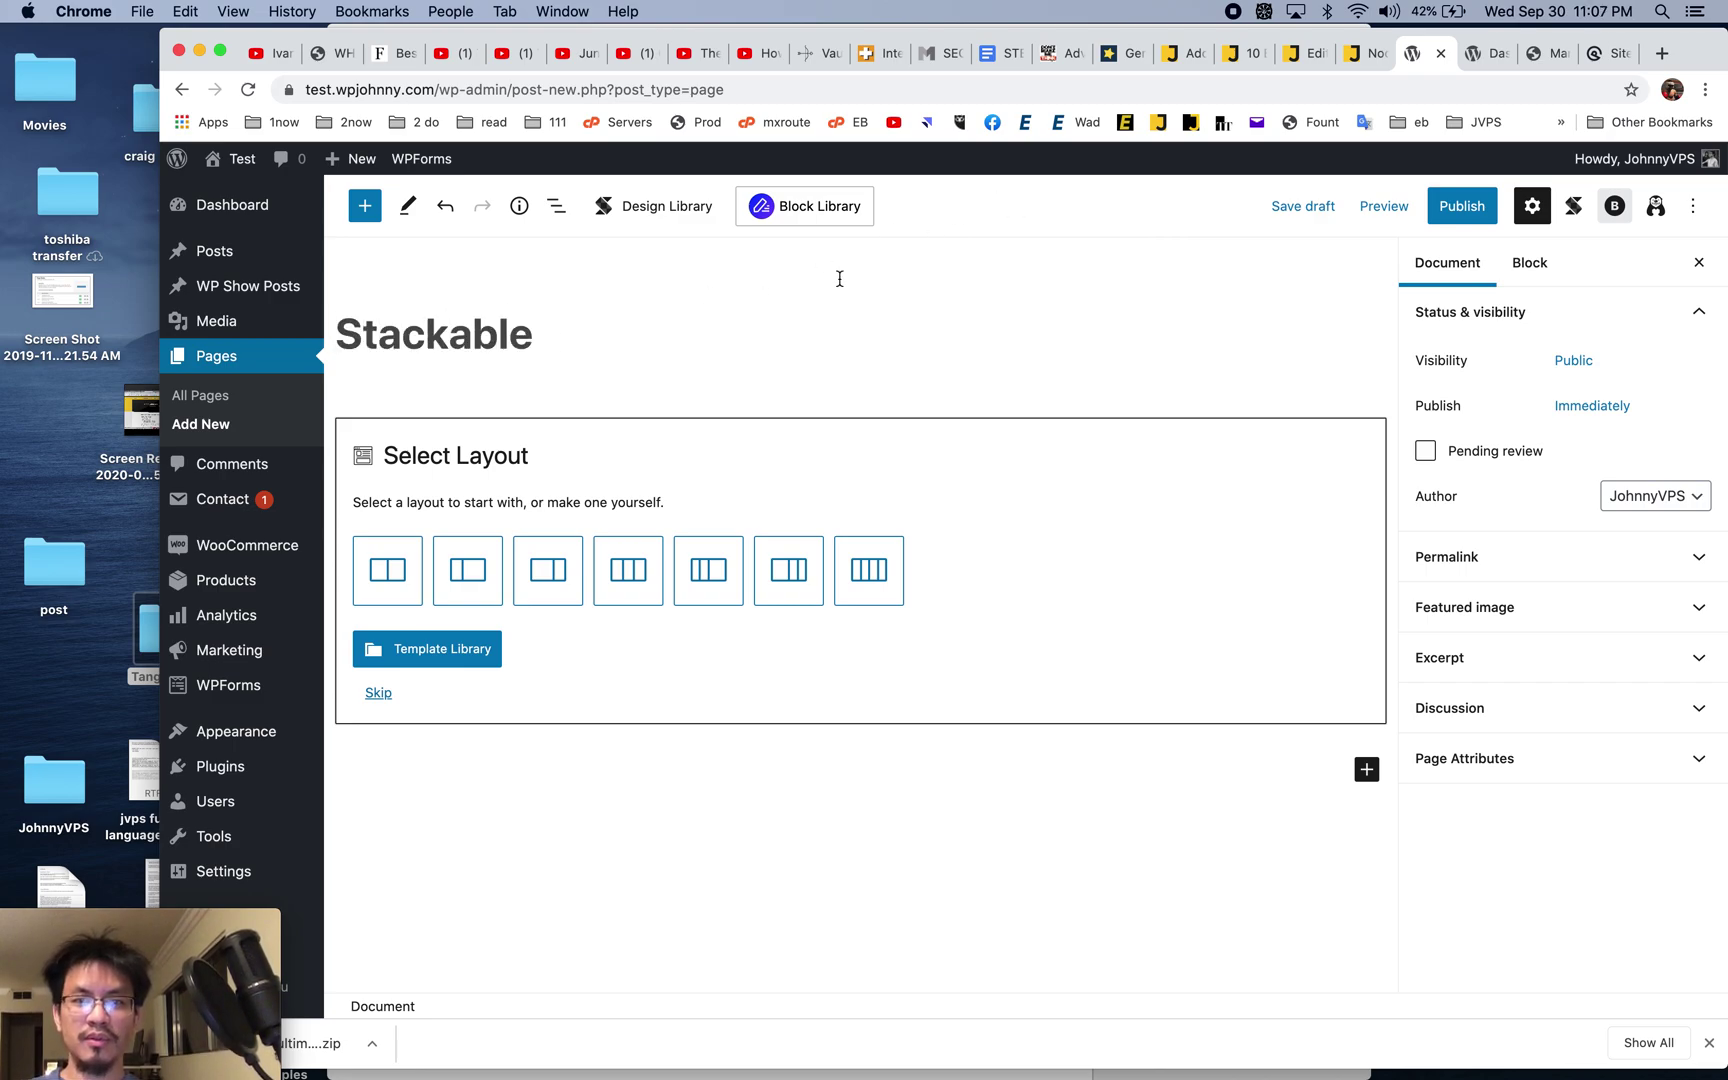
{"action": "left_click", "coordinate": [1456, 210]}
{"action": "left_click", "coordinate": [1458, 214]}
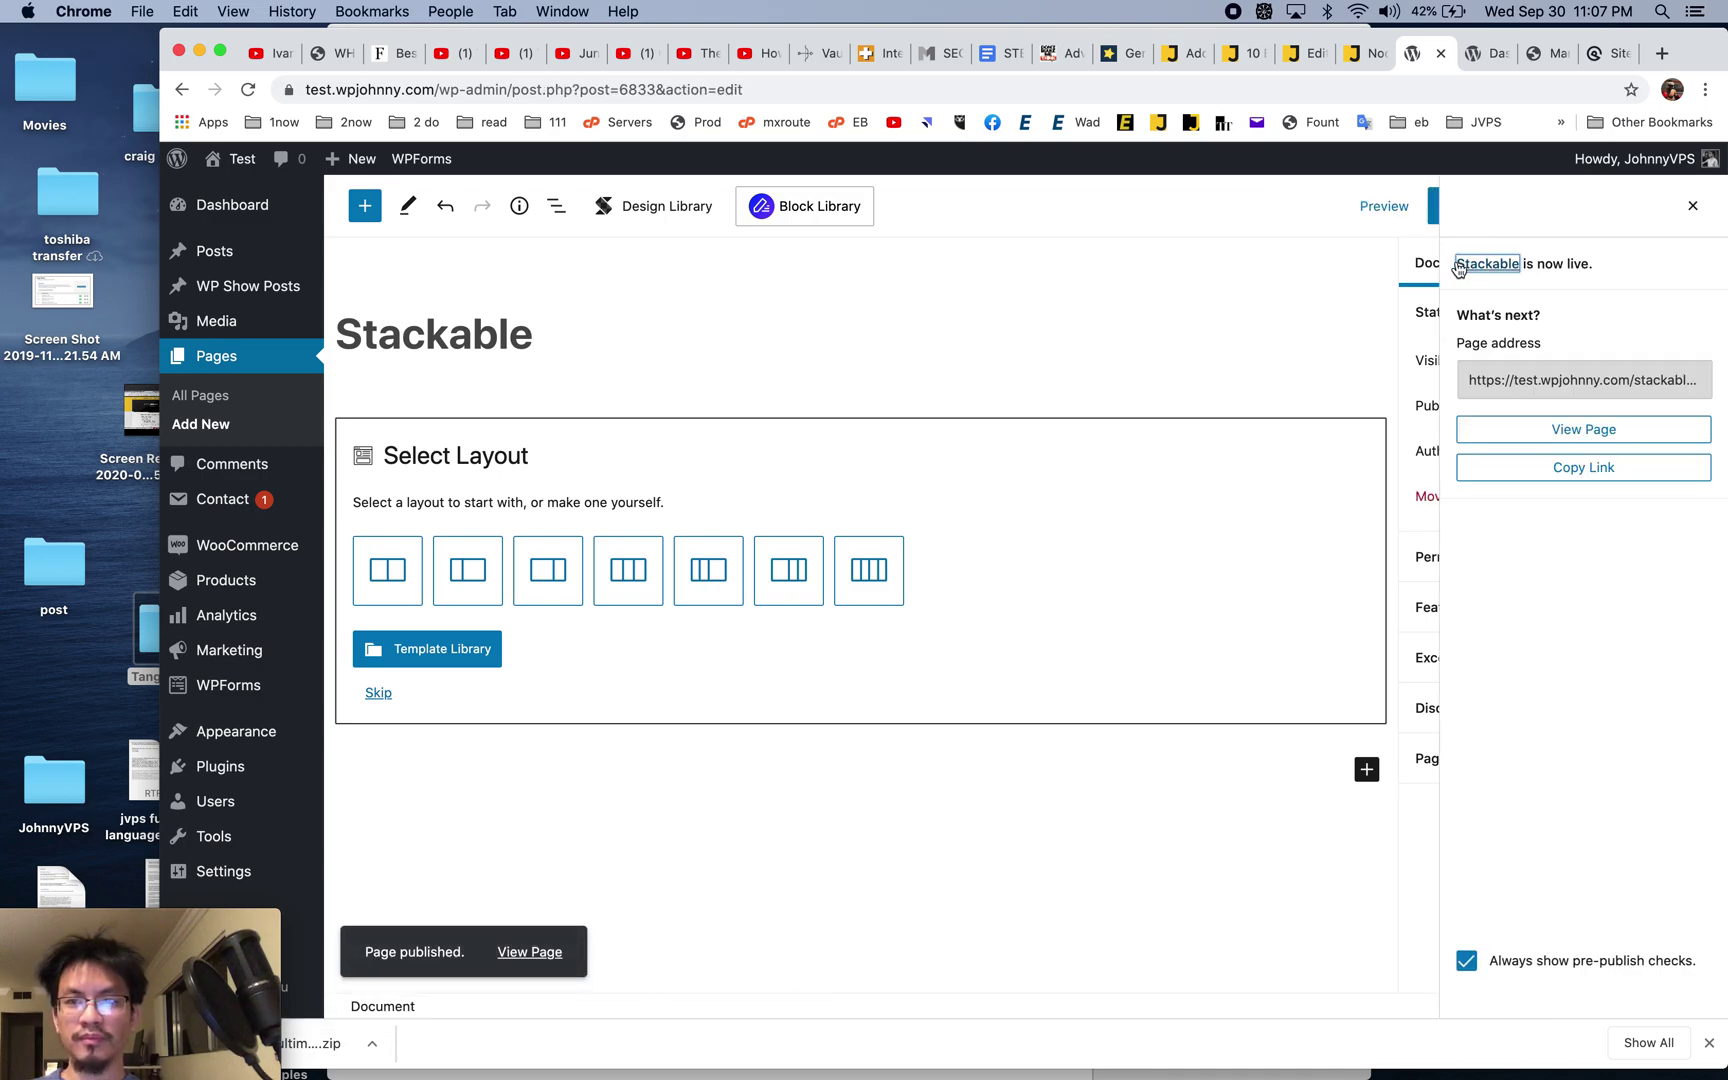
{"action": "left_click", "coordinate": [1692, 206]}
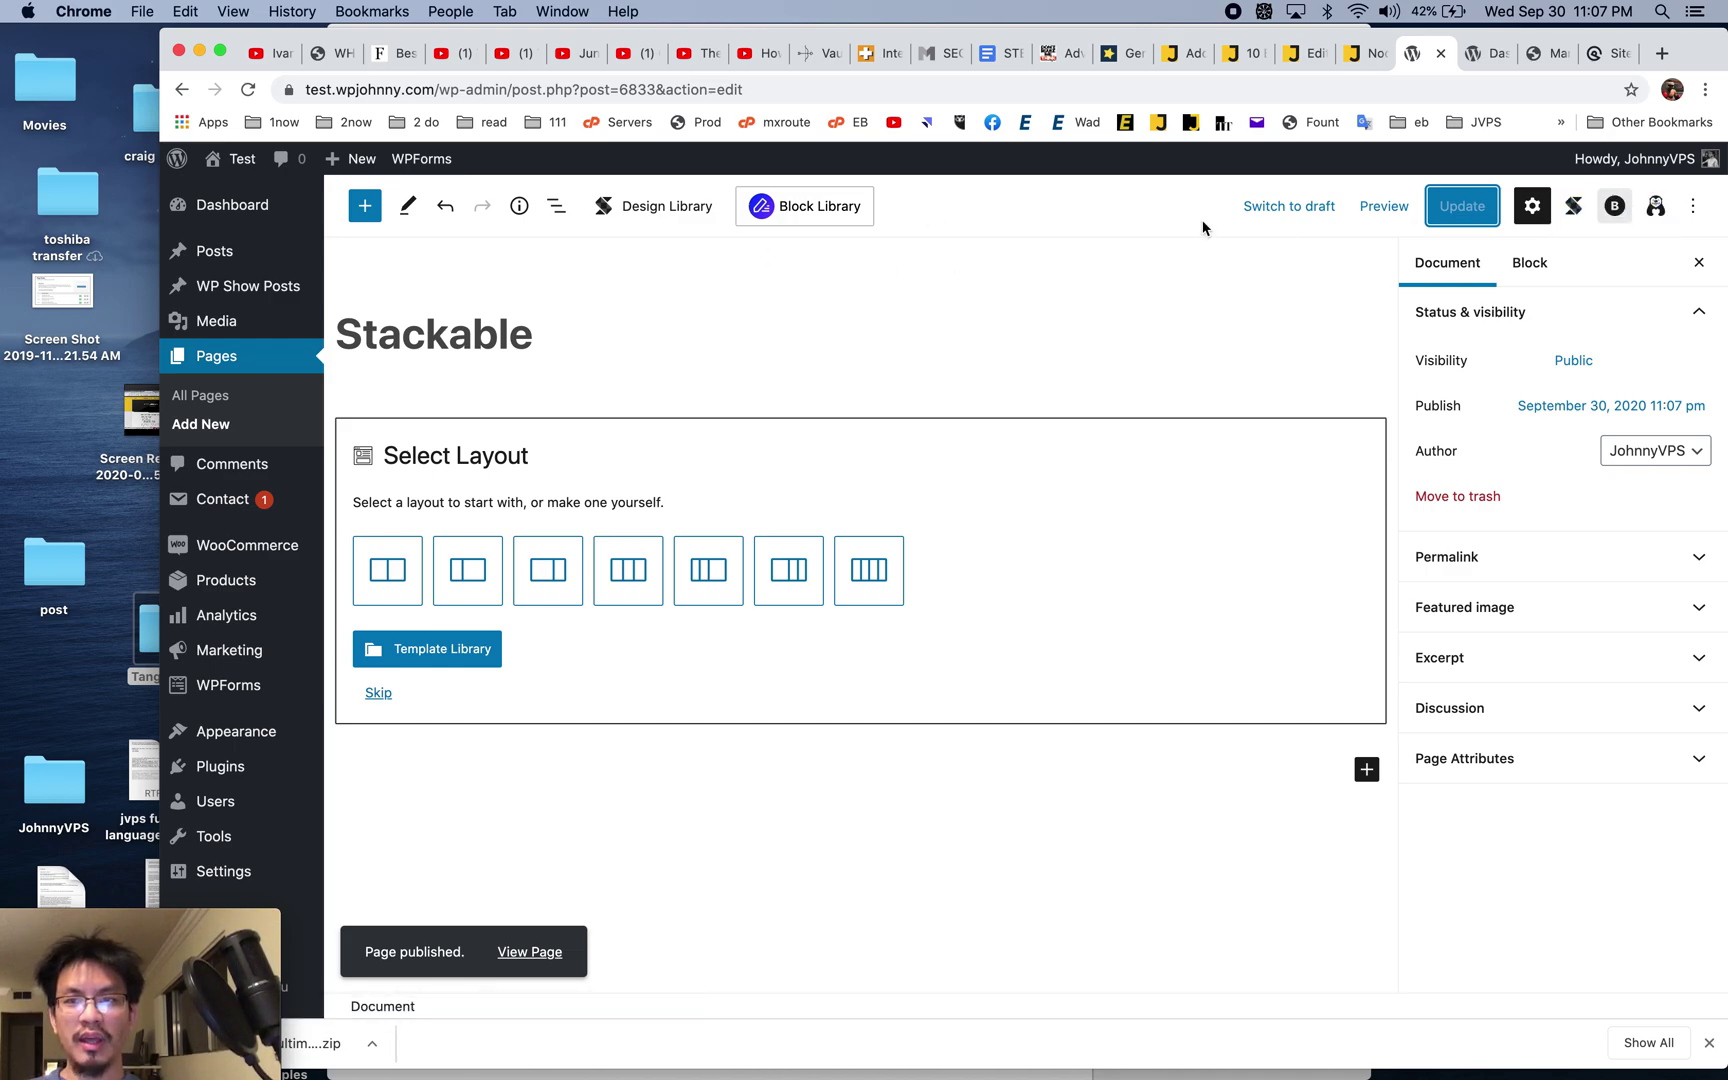
- Deactivate Ultimate Addons for Gutenberg among the active plugins, then return to the Stackable editor
{"action": "left_click", "coordinate": [252, 768]}
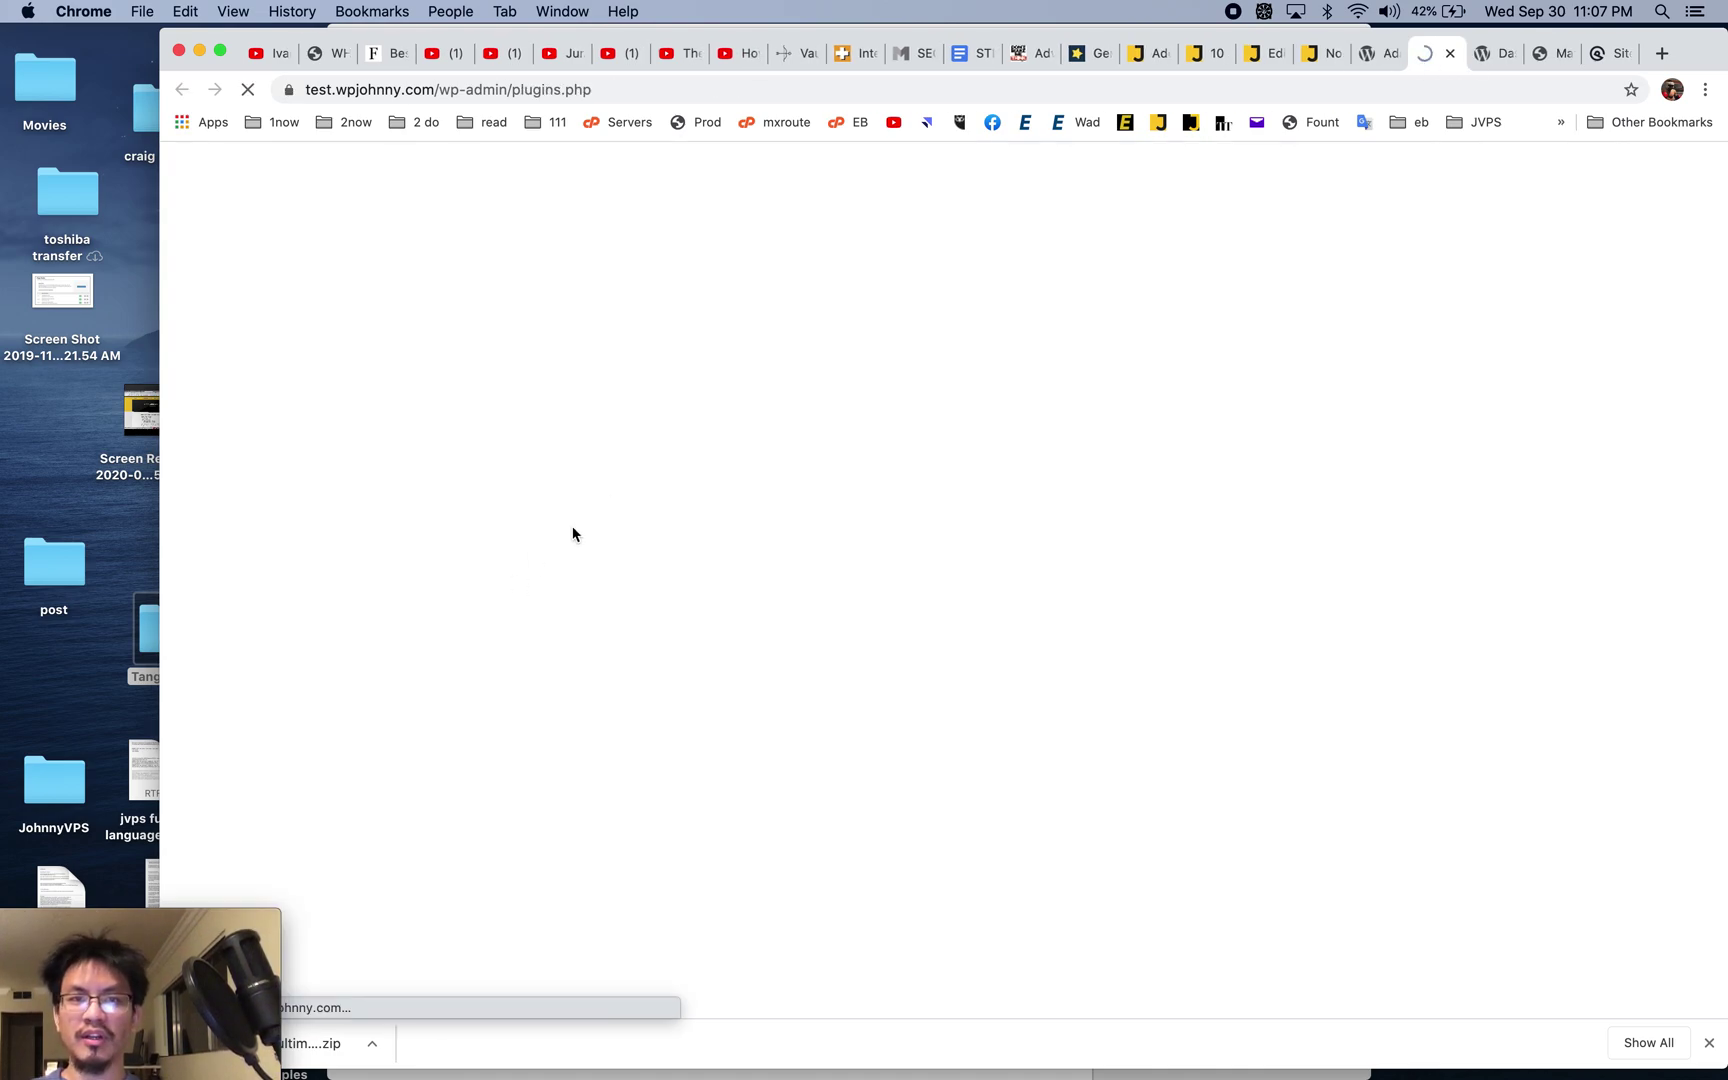
{"action": "left_click", "coordinate": [441, 355]}
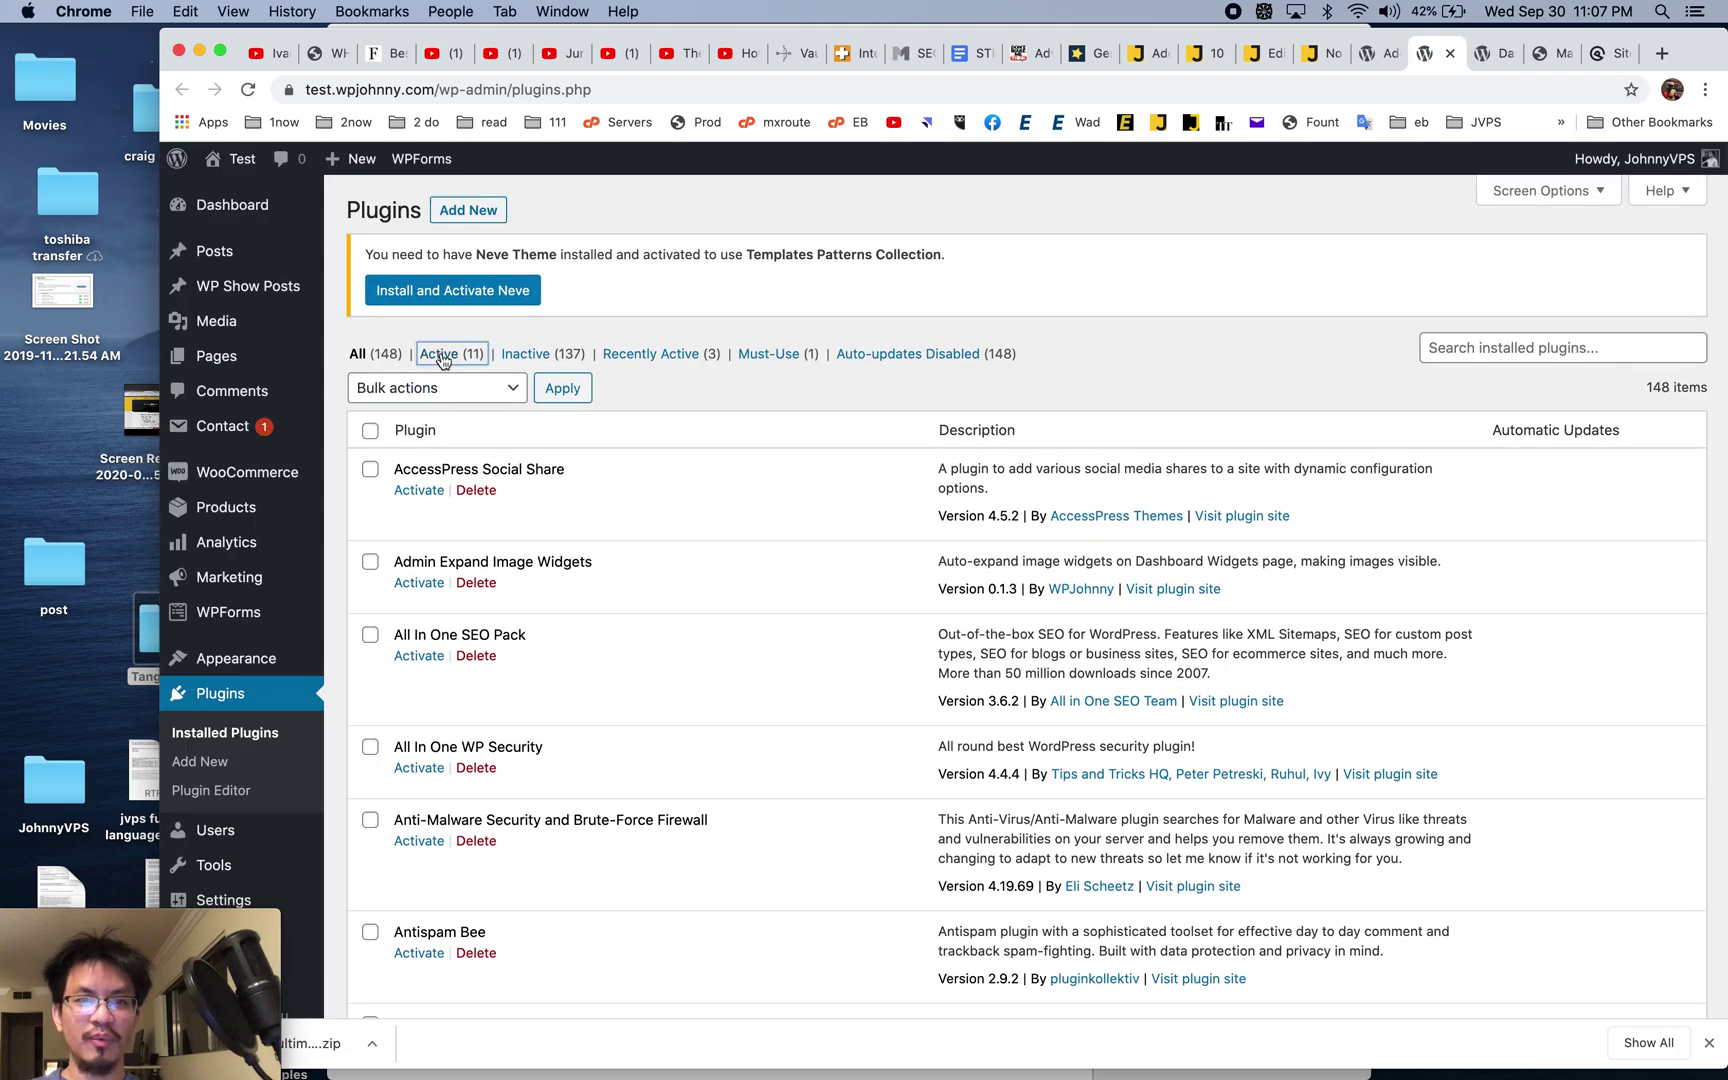
{"action": "scroll", "coordinate": [725, 735], "scroll_direction": "down", "scroll_amount": 5}
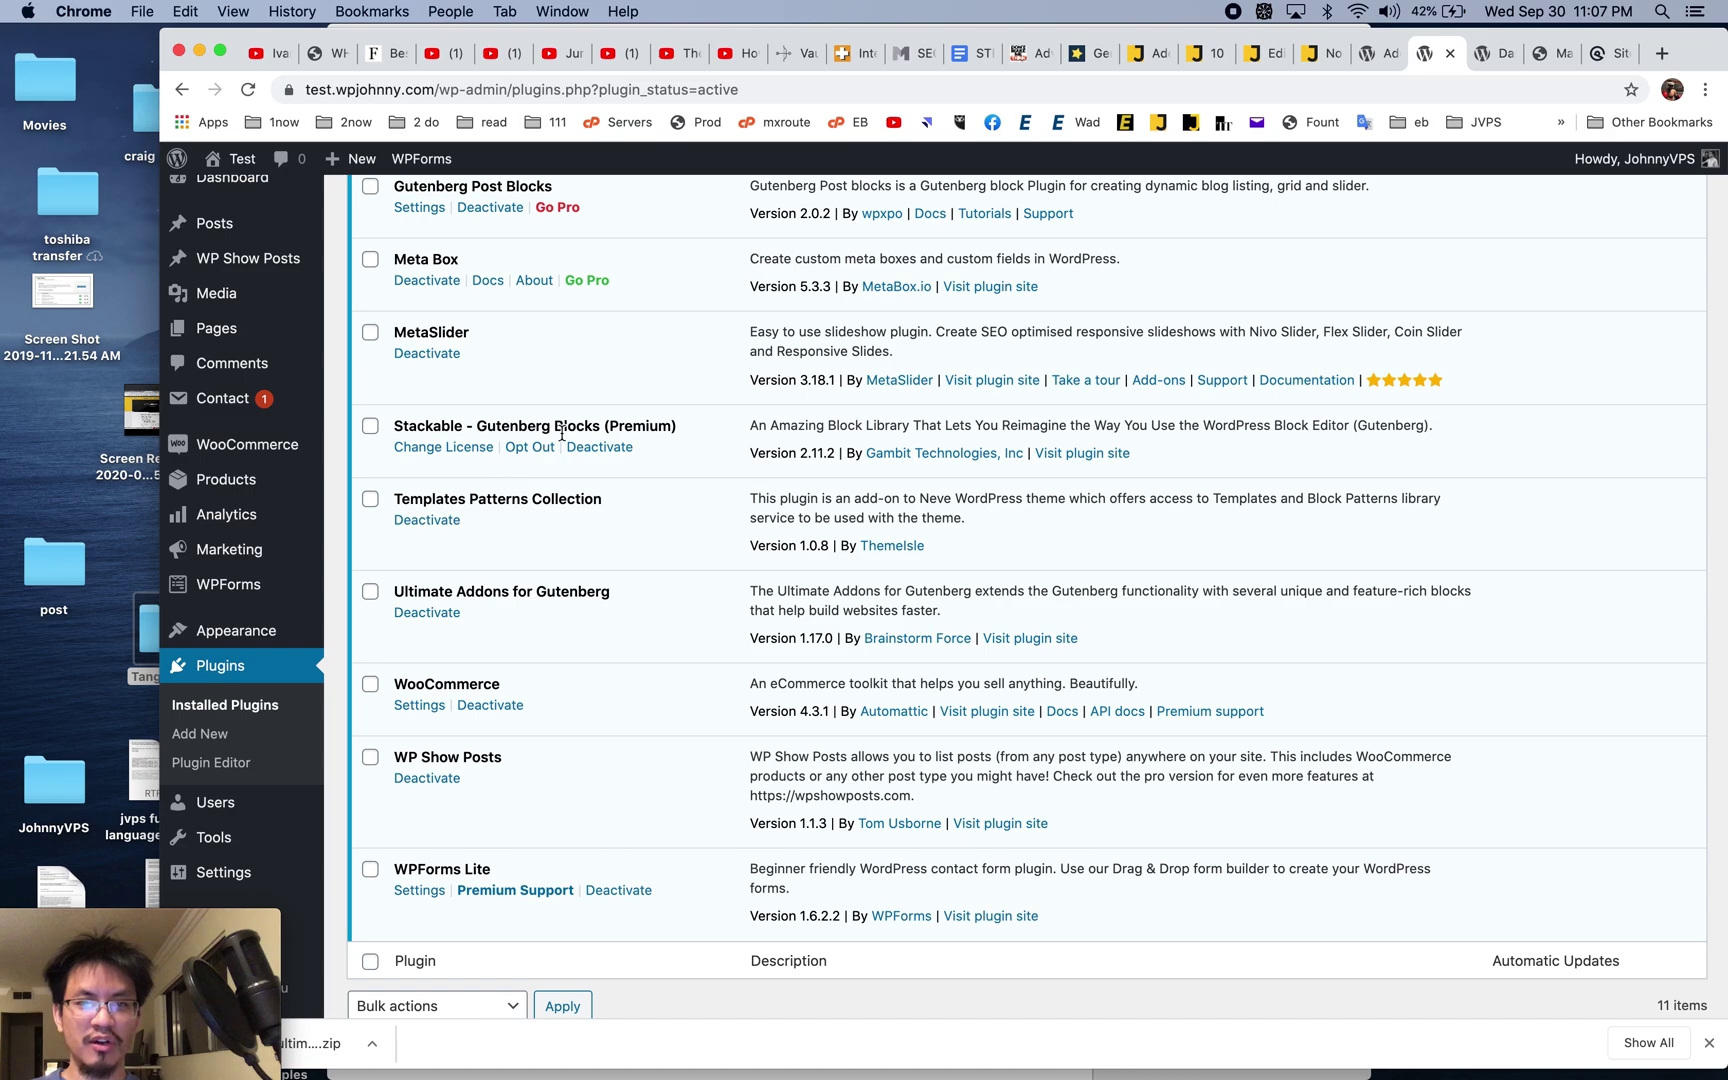
{"action": "scroll", "coordinate": [533, 765], "scroll_direction": "up", "scroll_amount": 3}
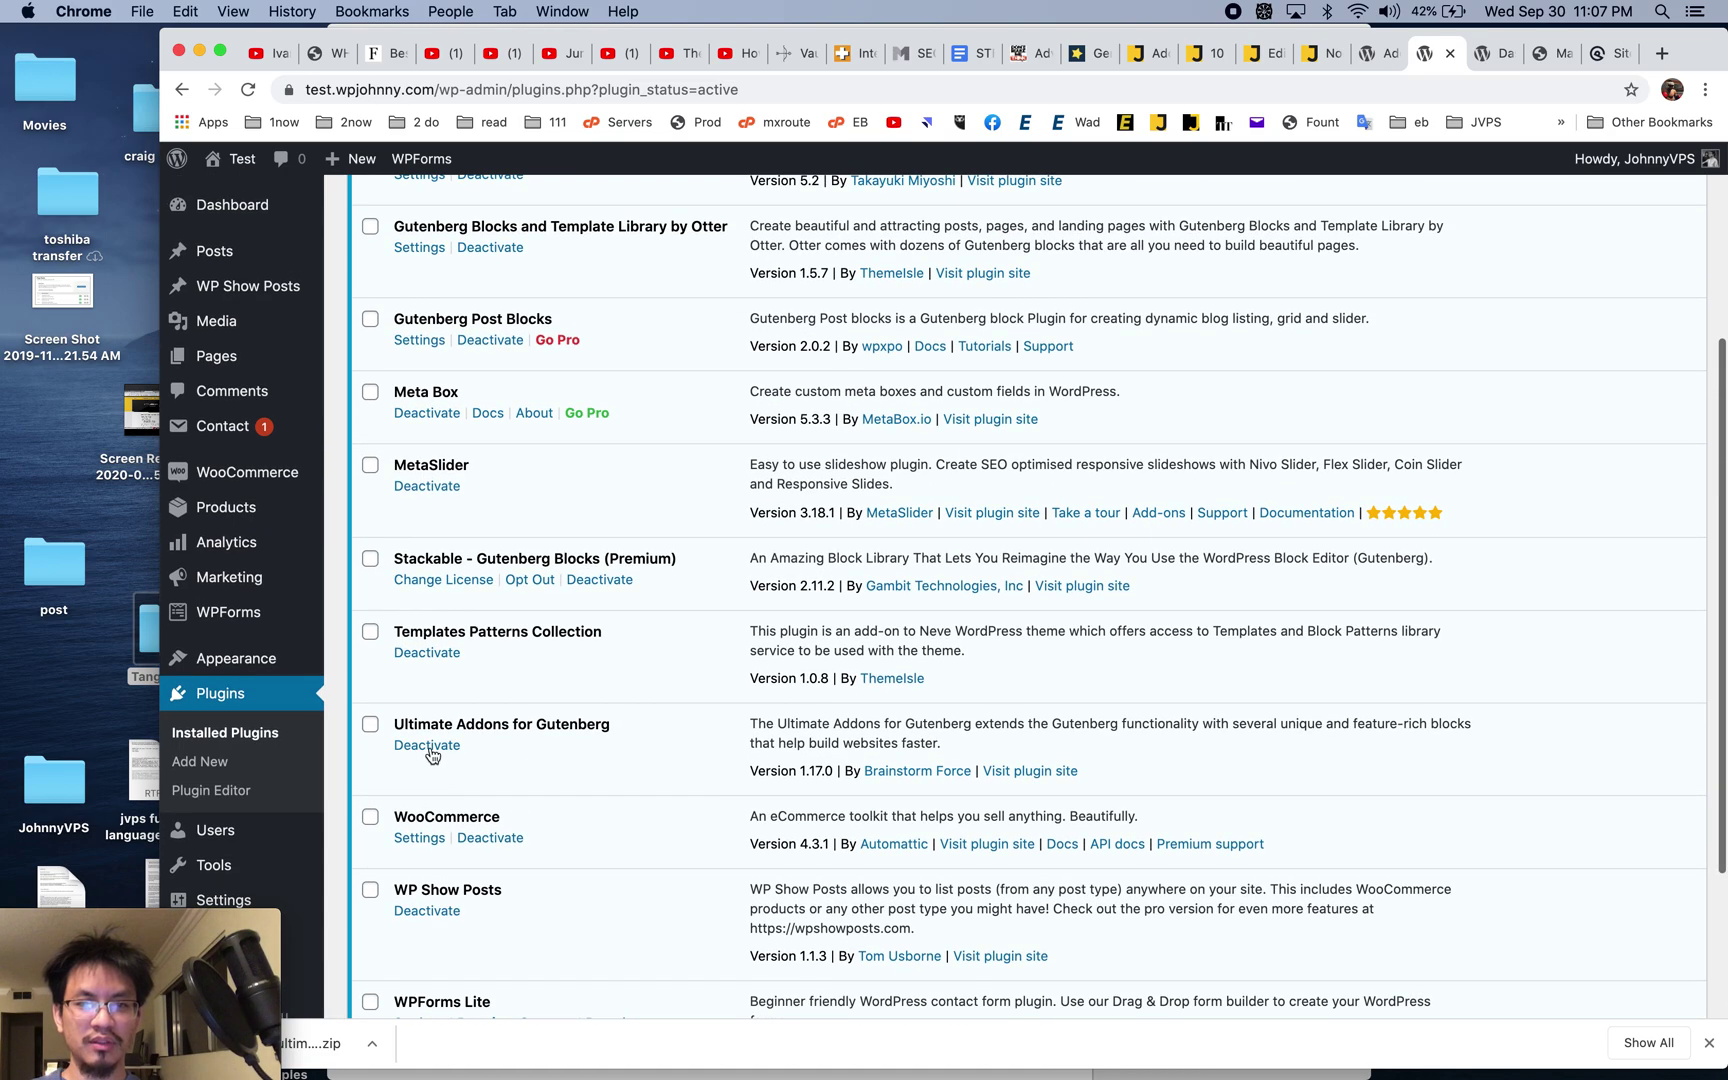
{"action": "left_click", "coordinate": [429, 747]}
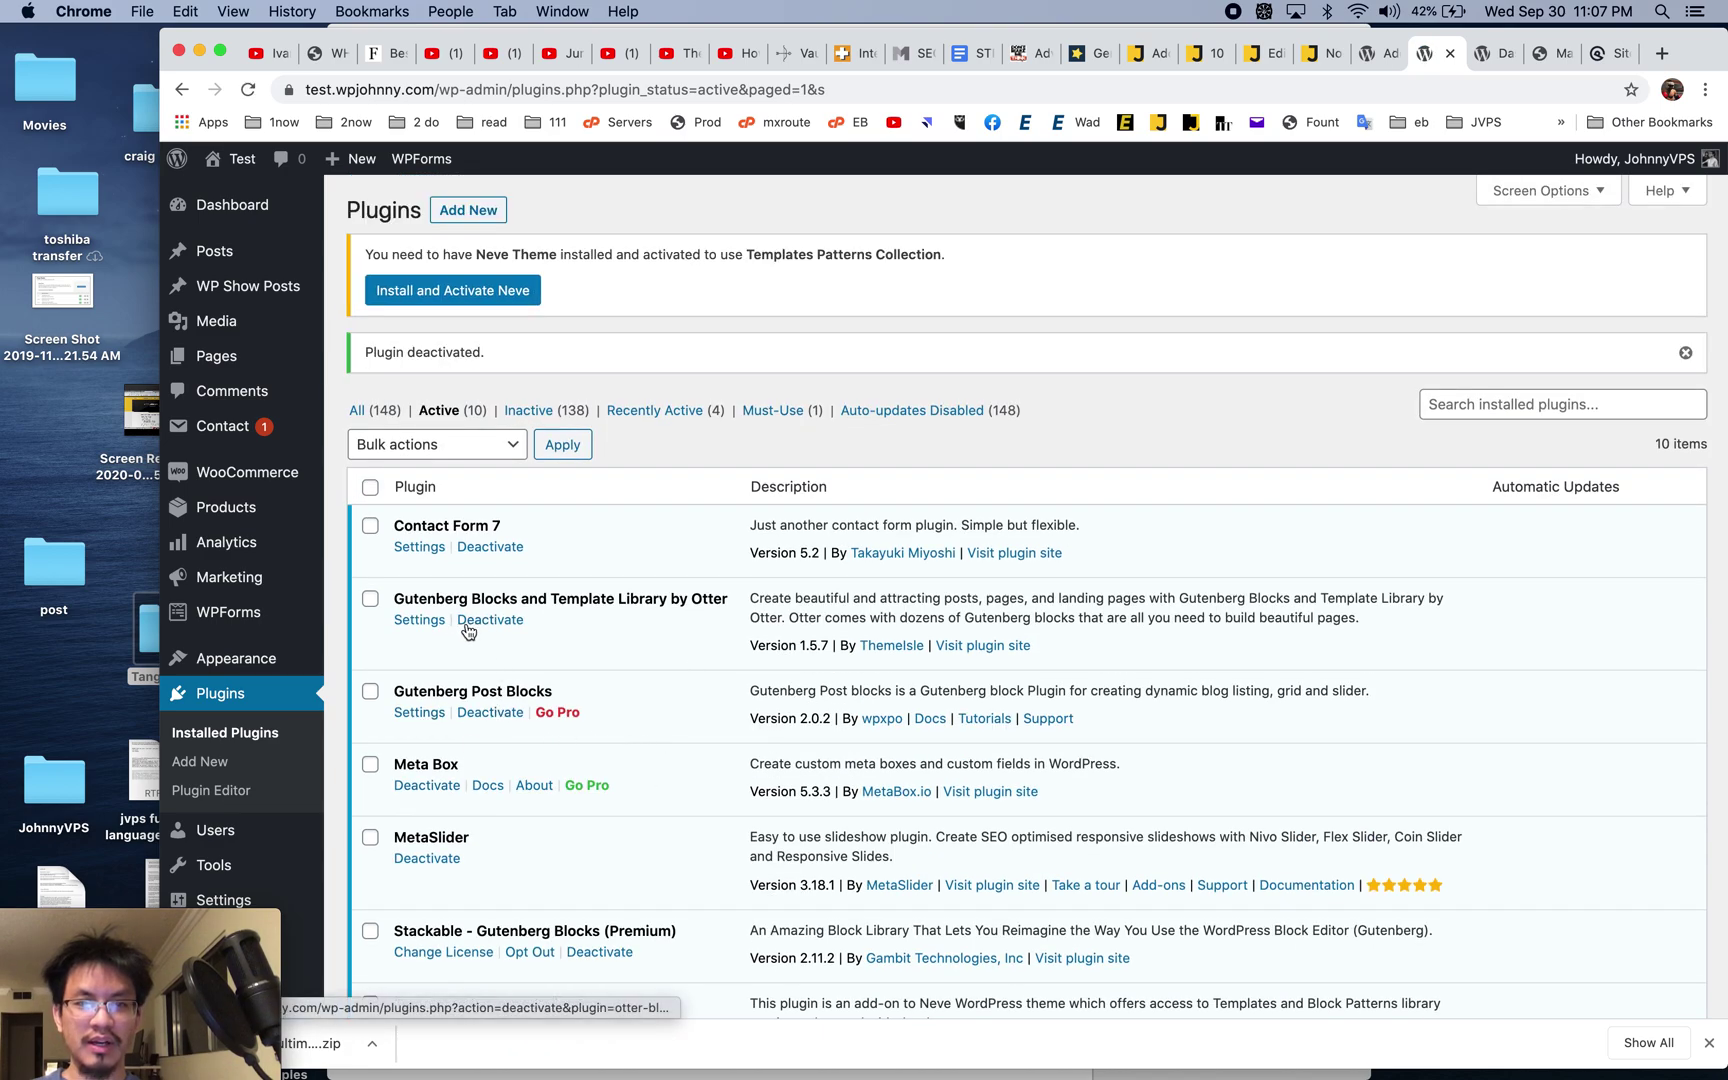
{"action": "left_click", "coordinate": [1380, 55]}
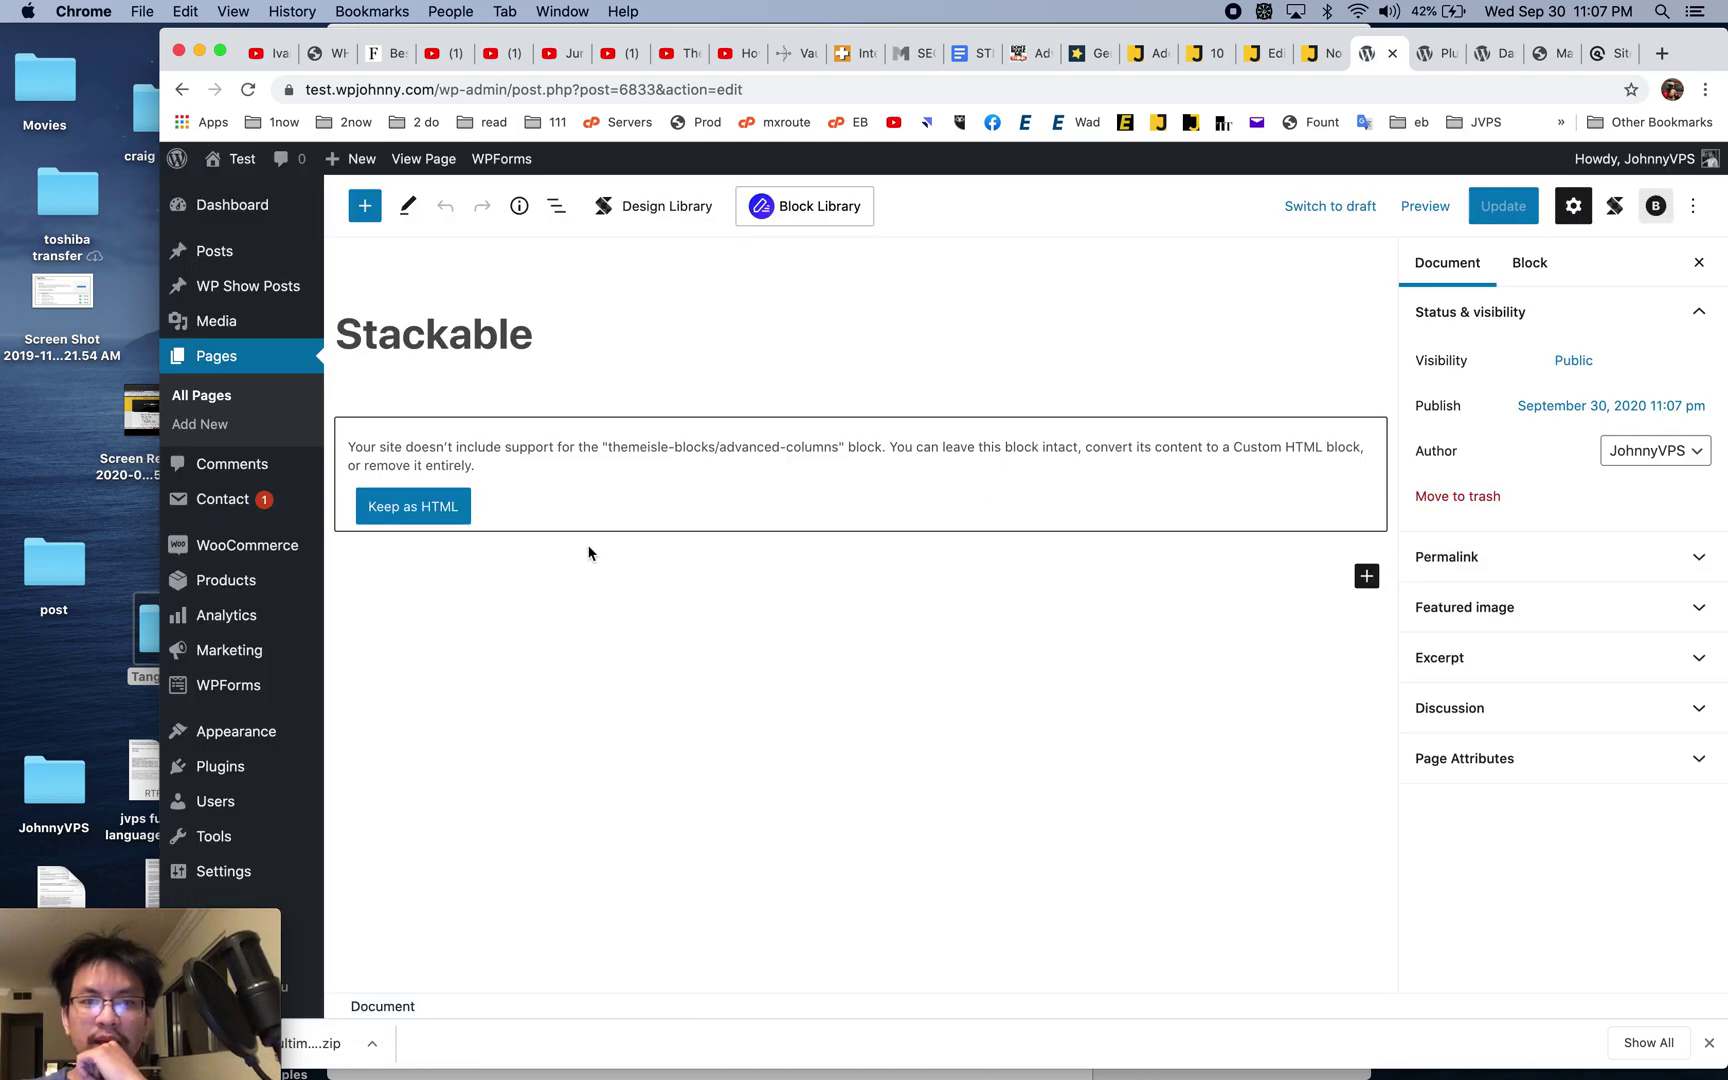
- Remove the unsupported layout block from the Stackable page
{"action": "left_click", "coordinate": [883, 464]}
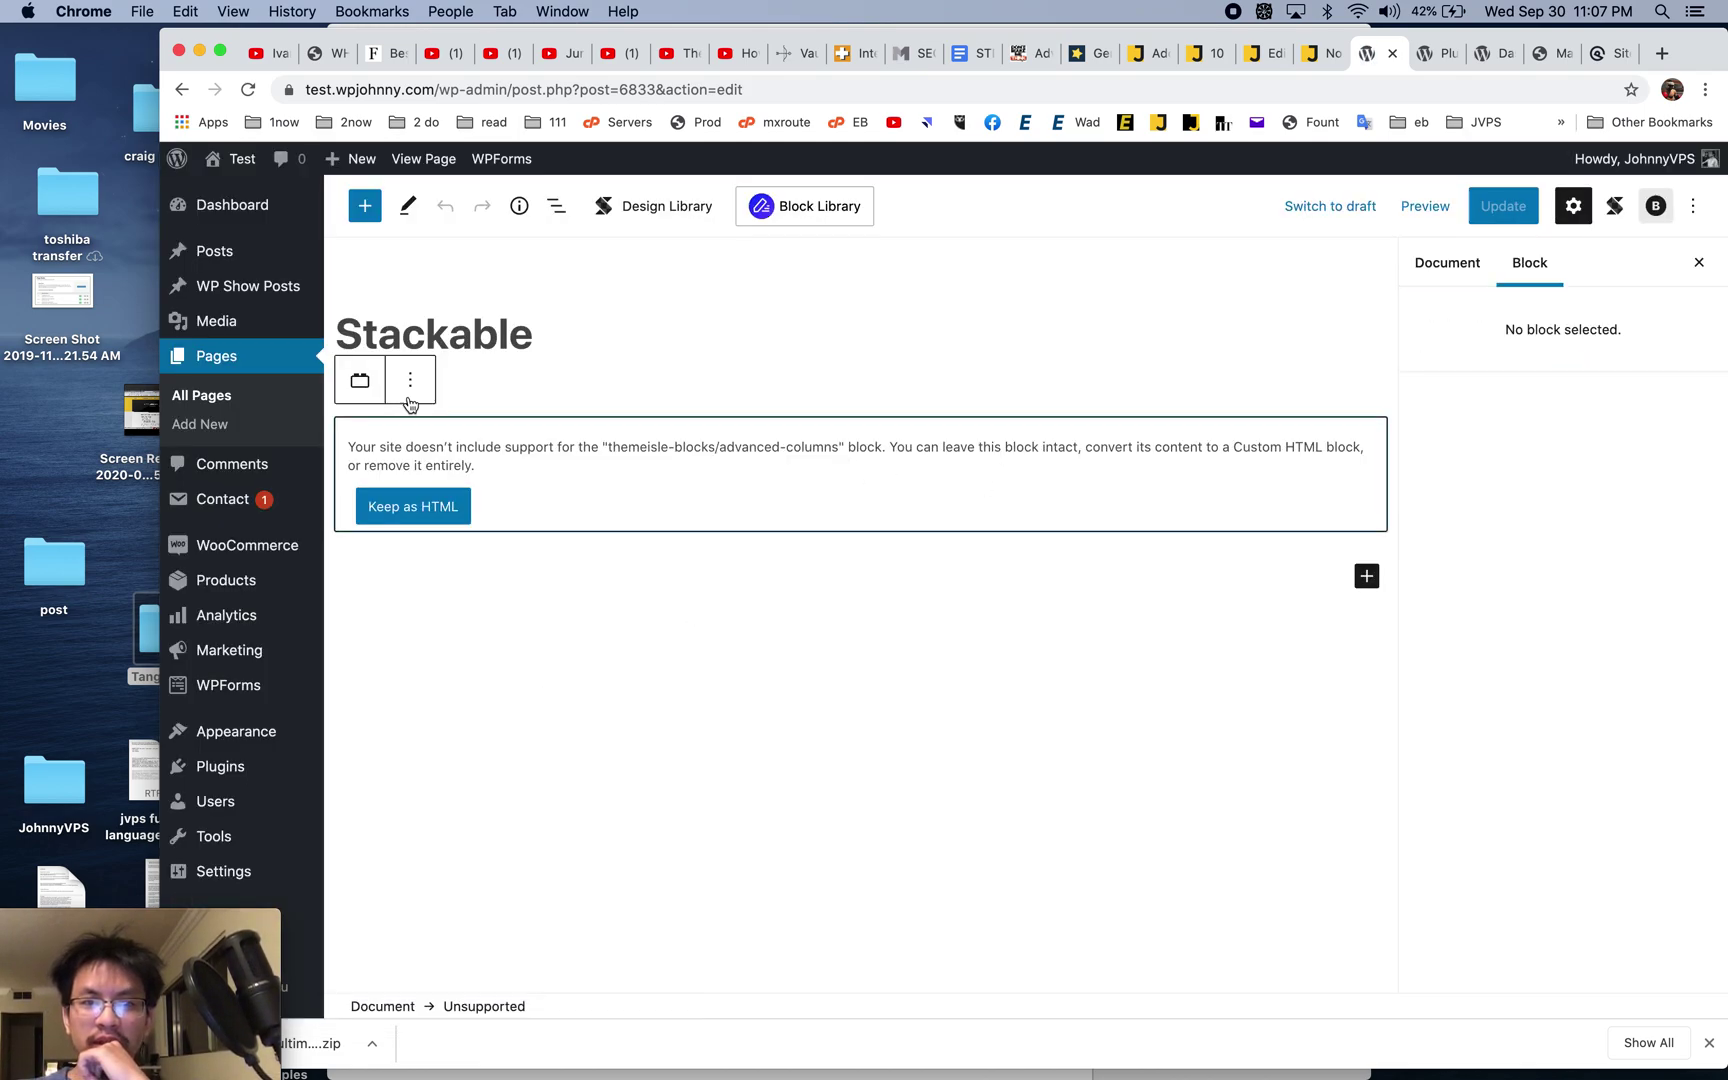
{"action": "left_click", "coordinate": [410, 380]}
{"action": "left_click", "coordinate": [463, 796]}
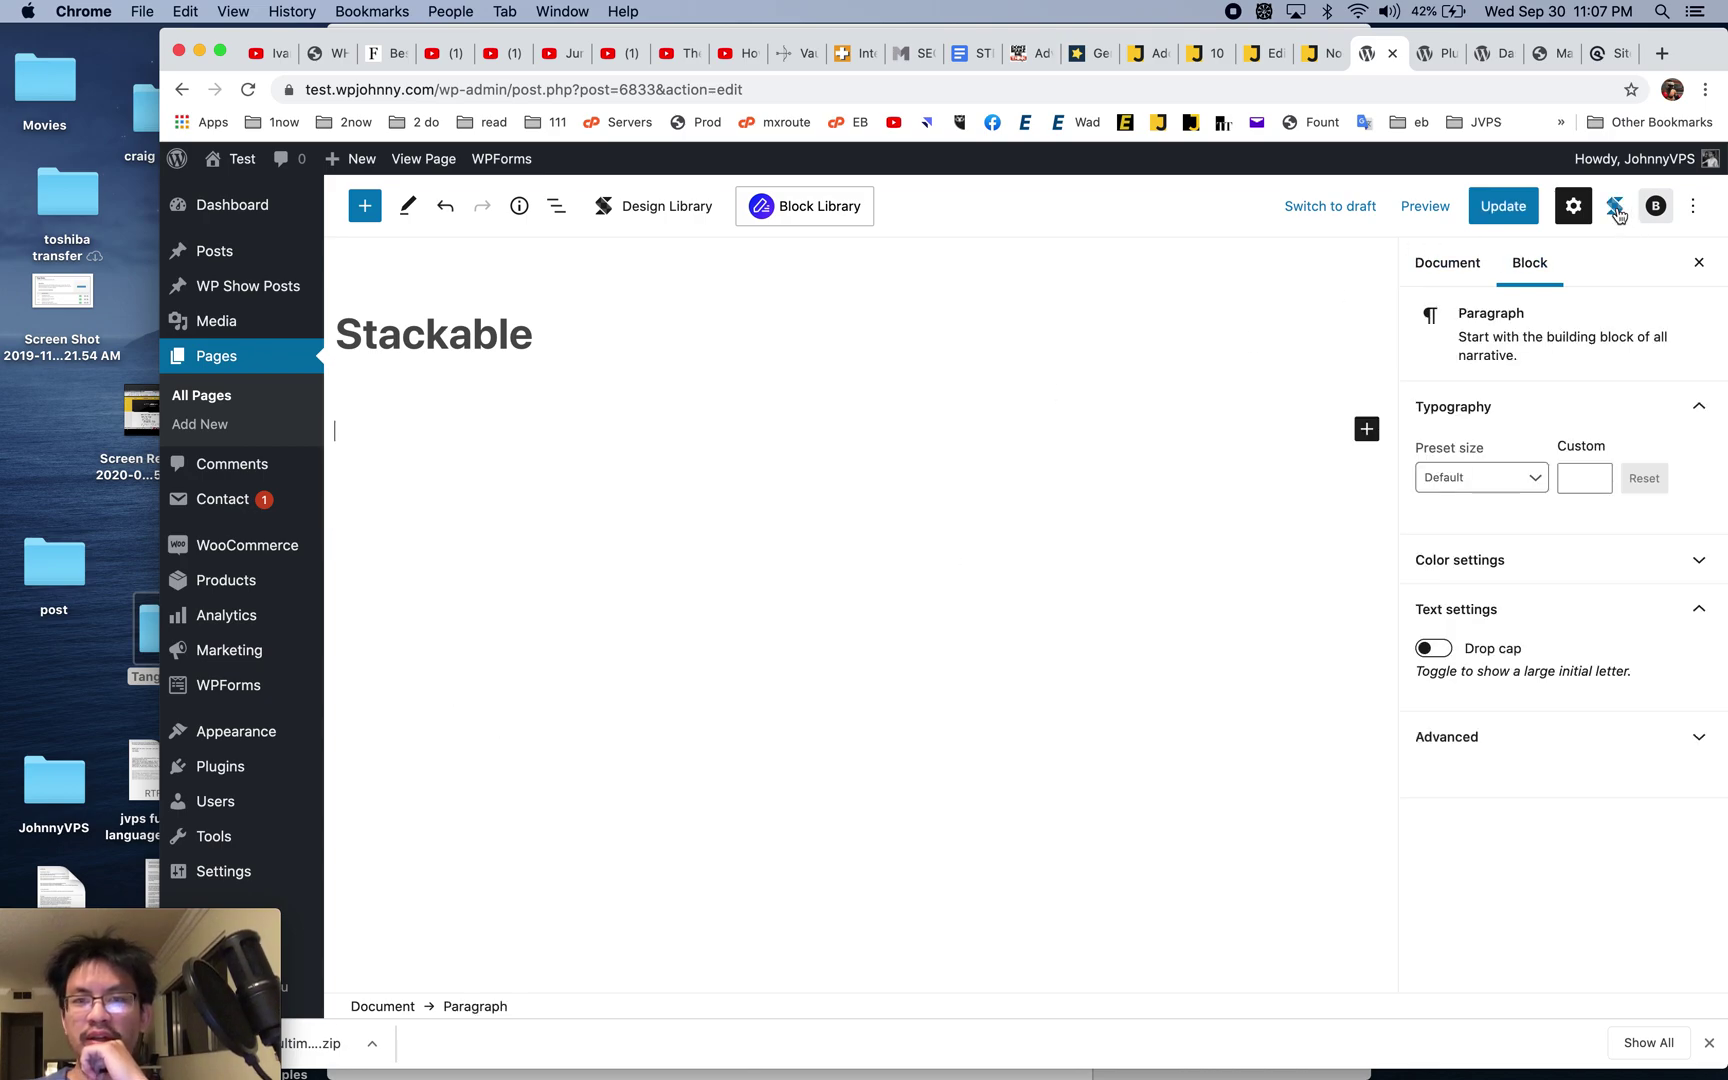
- Filter the Stackable Design Library to premium header designs and insert Header 29
{"action": "left_click", "coordinate": [655, 215]}
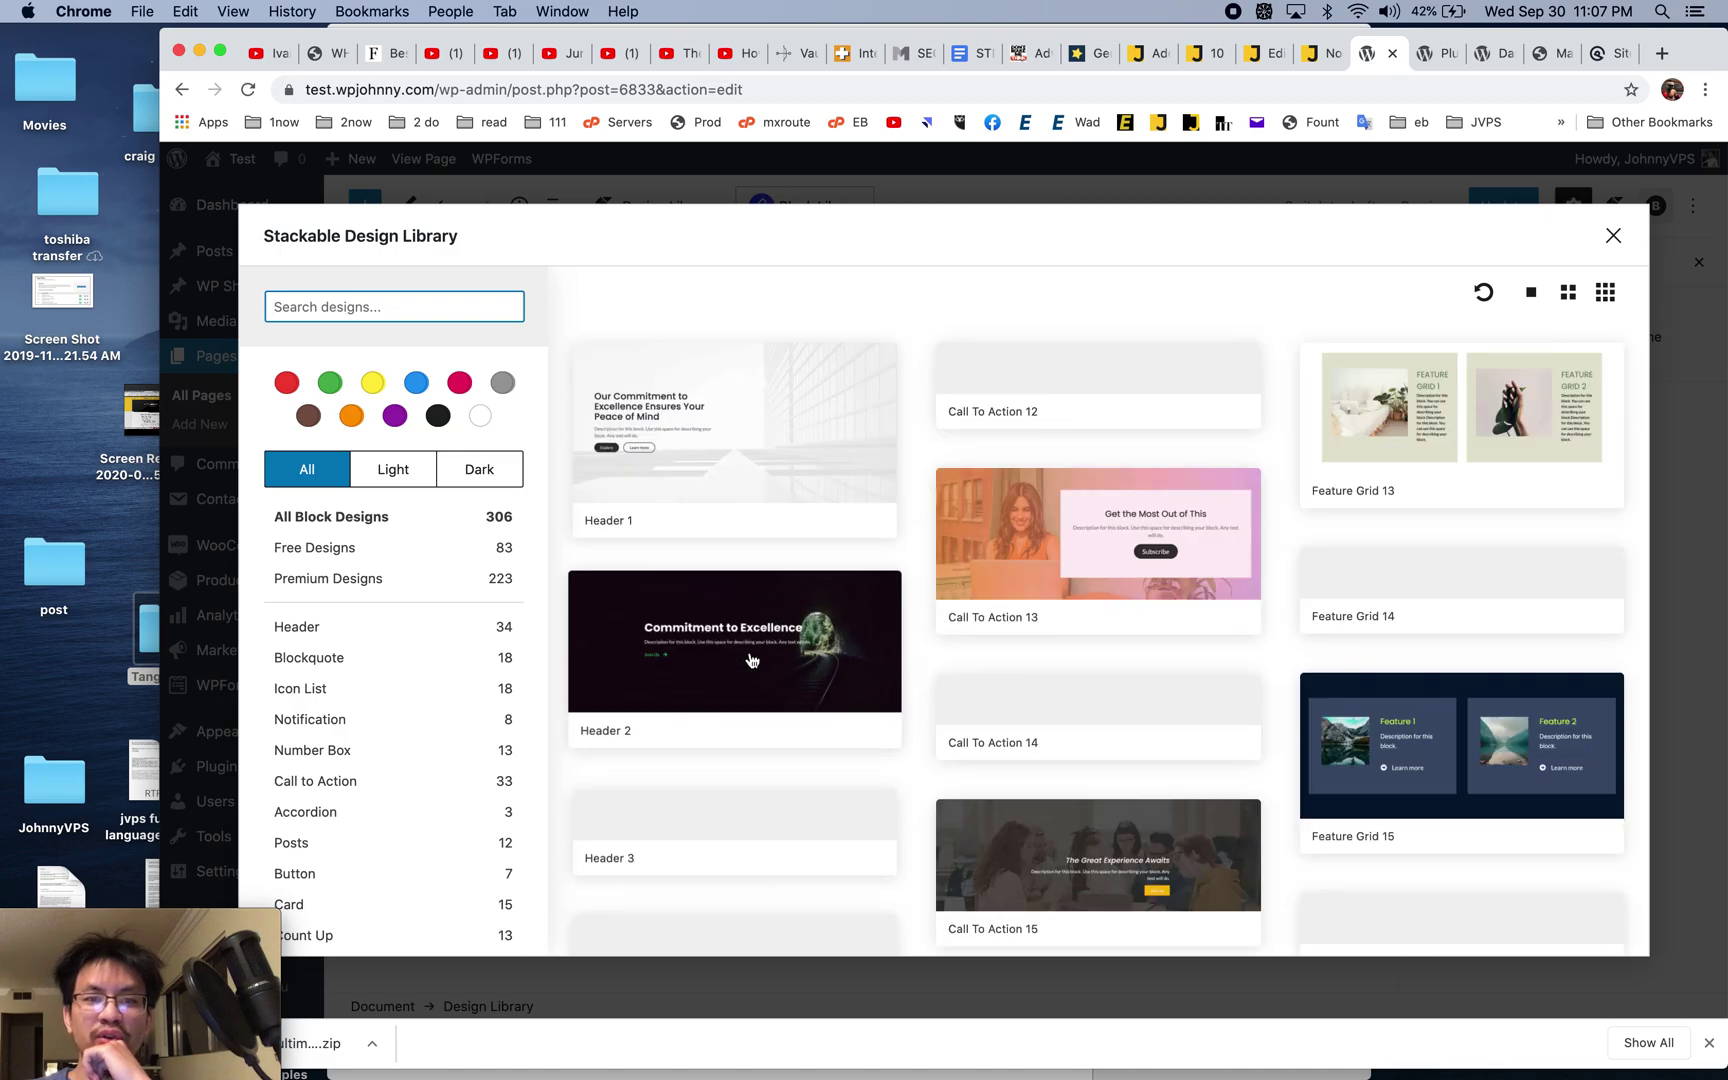
{"action": "left_click", "coordinate": [460, 580]}
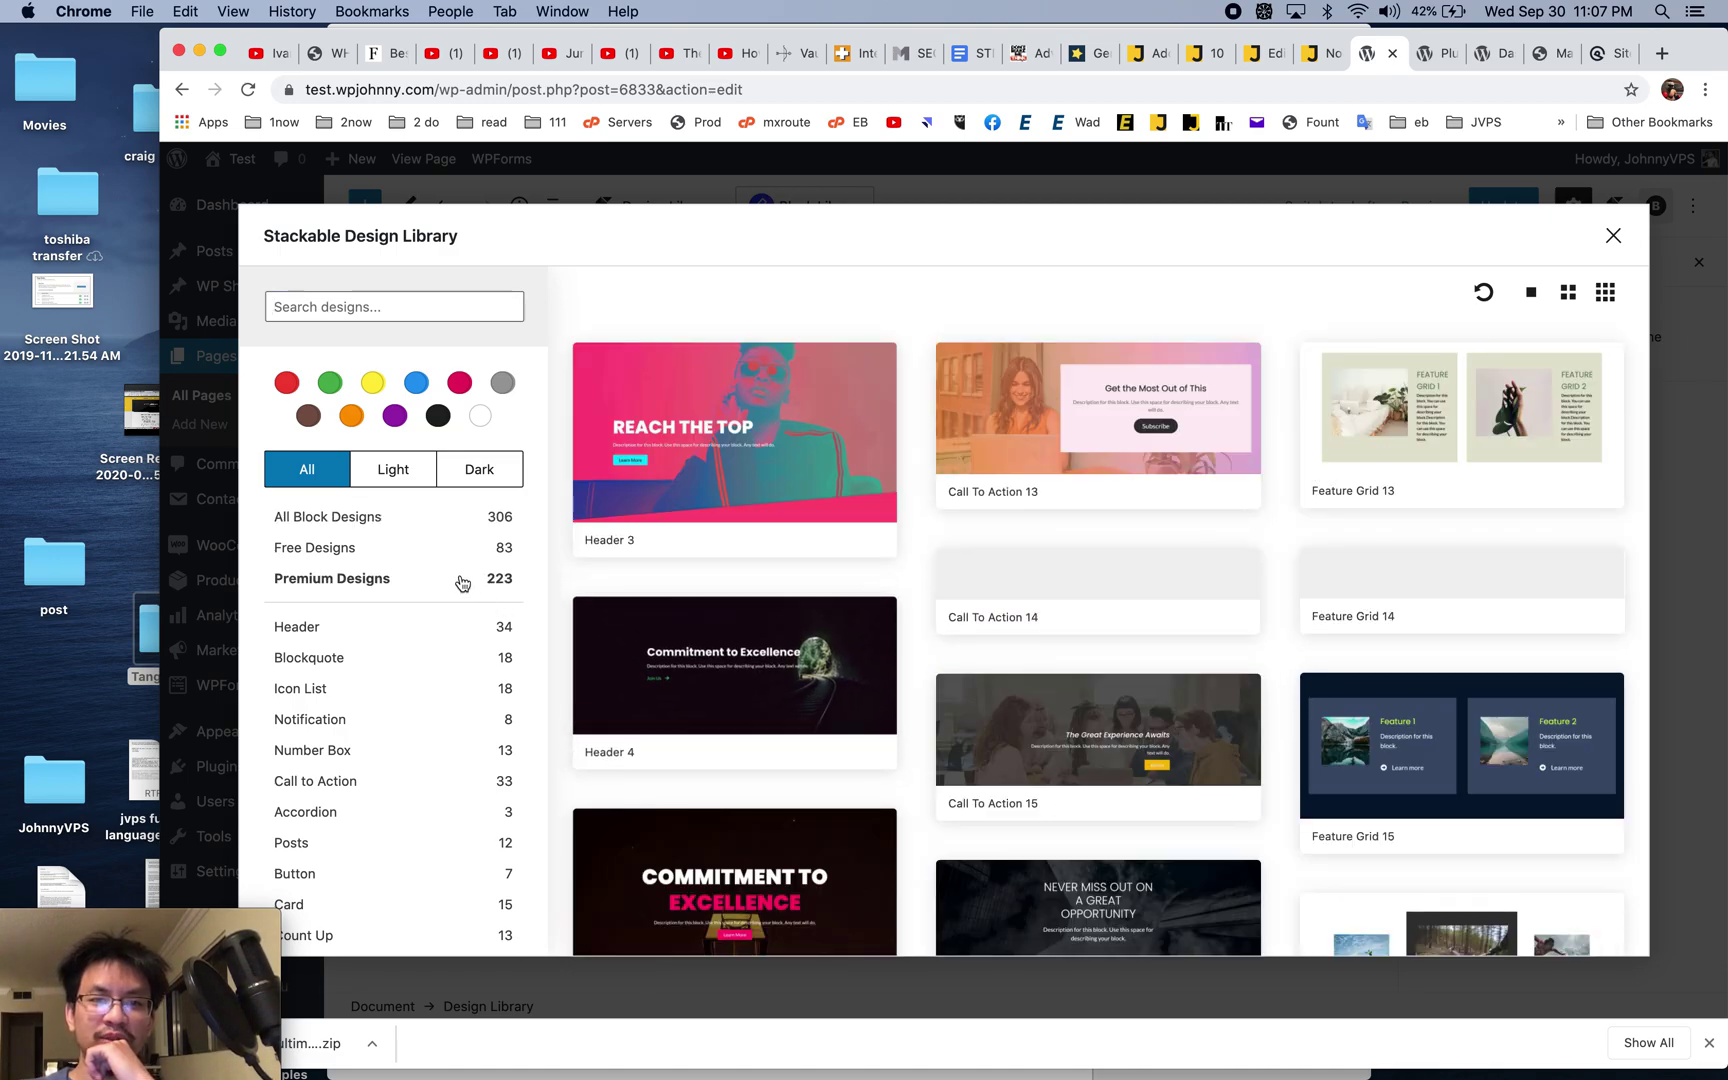
{"action": "scroll", "coordinate": [928, 667], "scroll_direction": "down", "scroll_amount": 5}
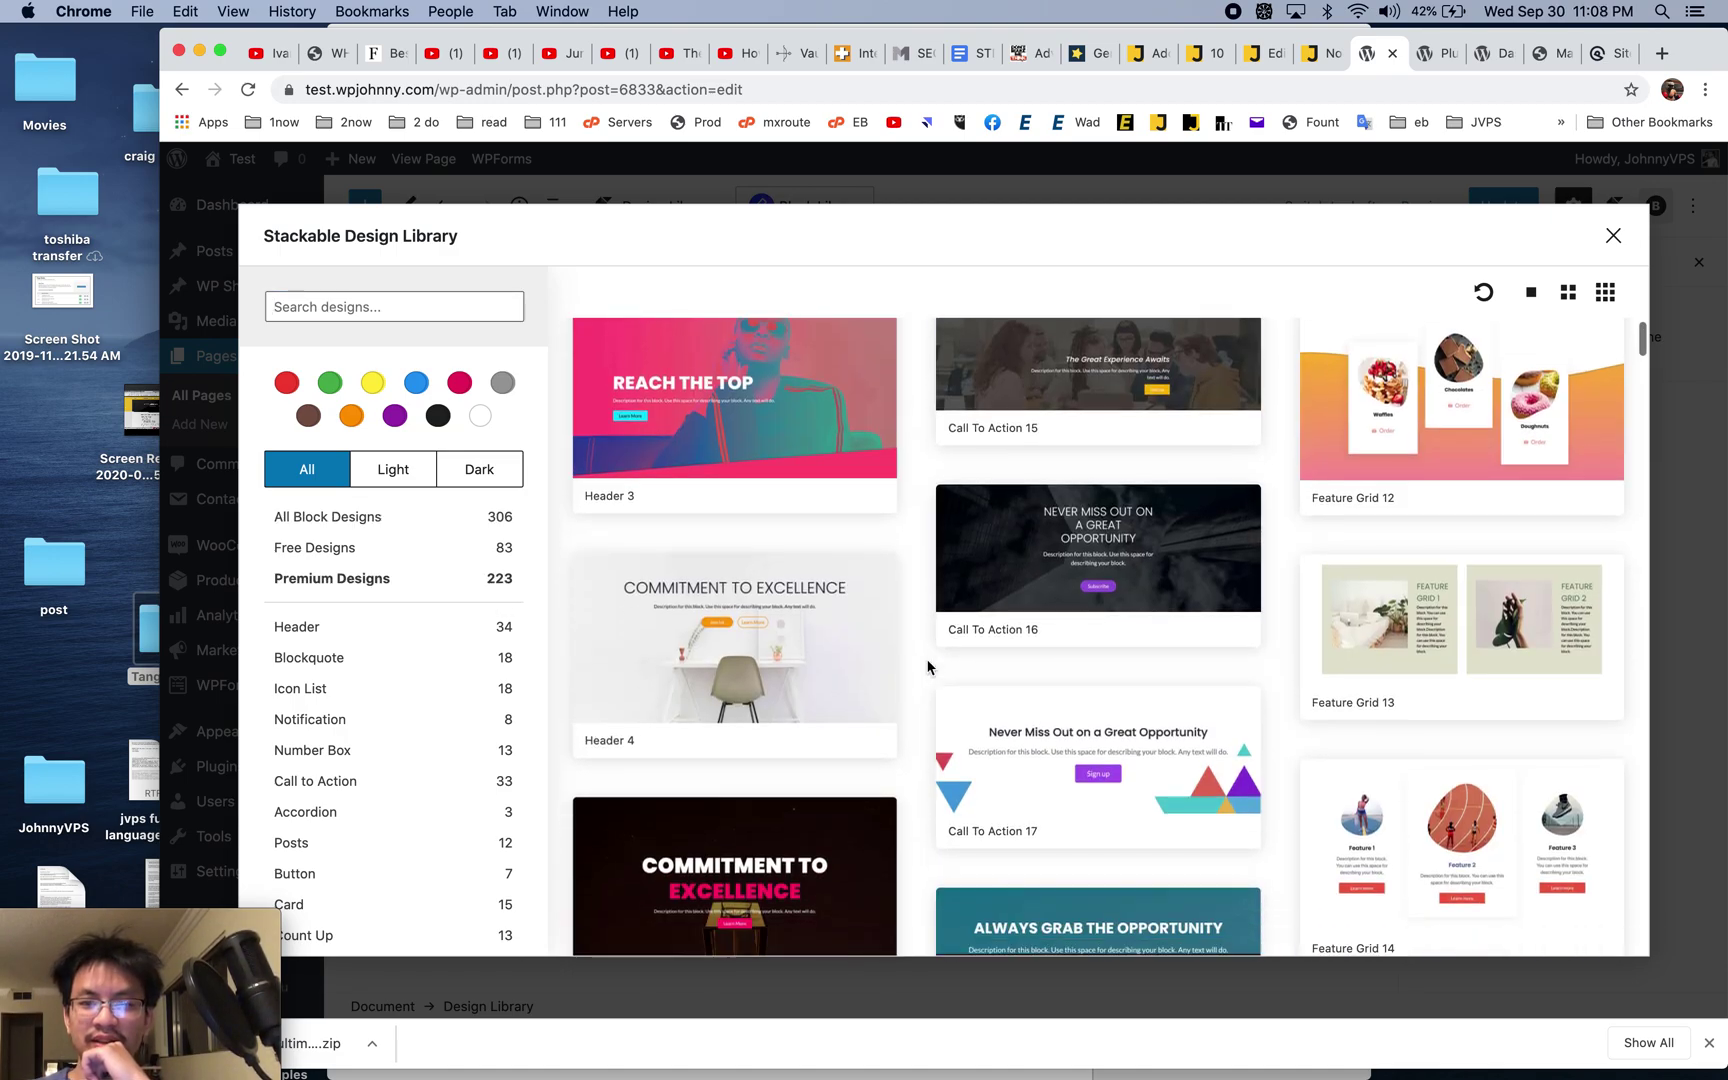
{"action": "scroll", "coordinate": [928, 667], "scroll_direction": "down", "scroll_amount": 8}
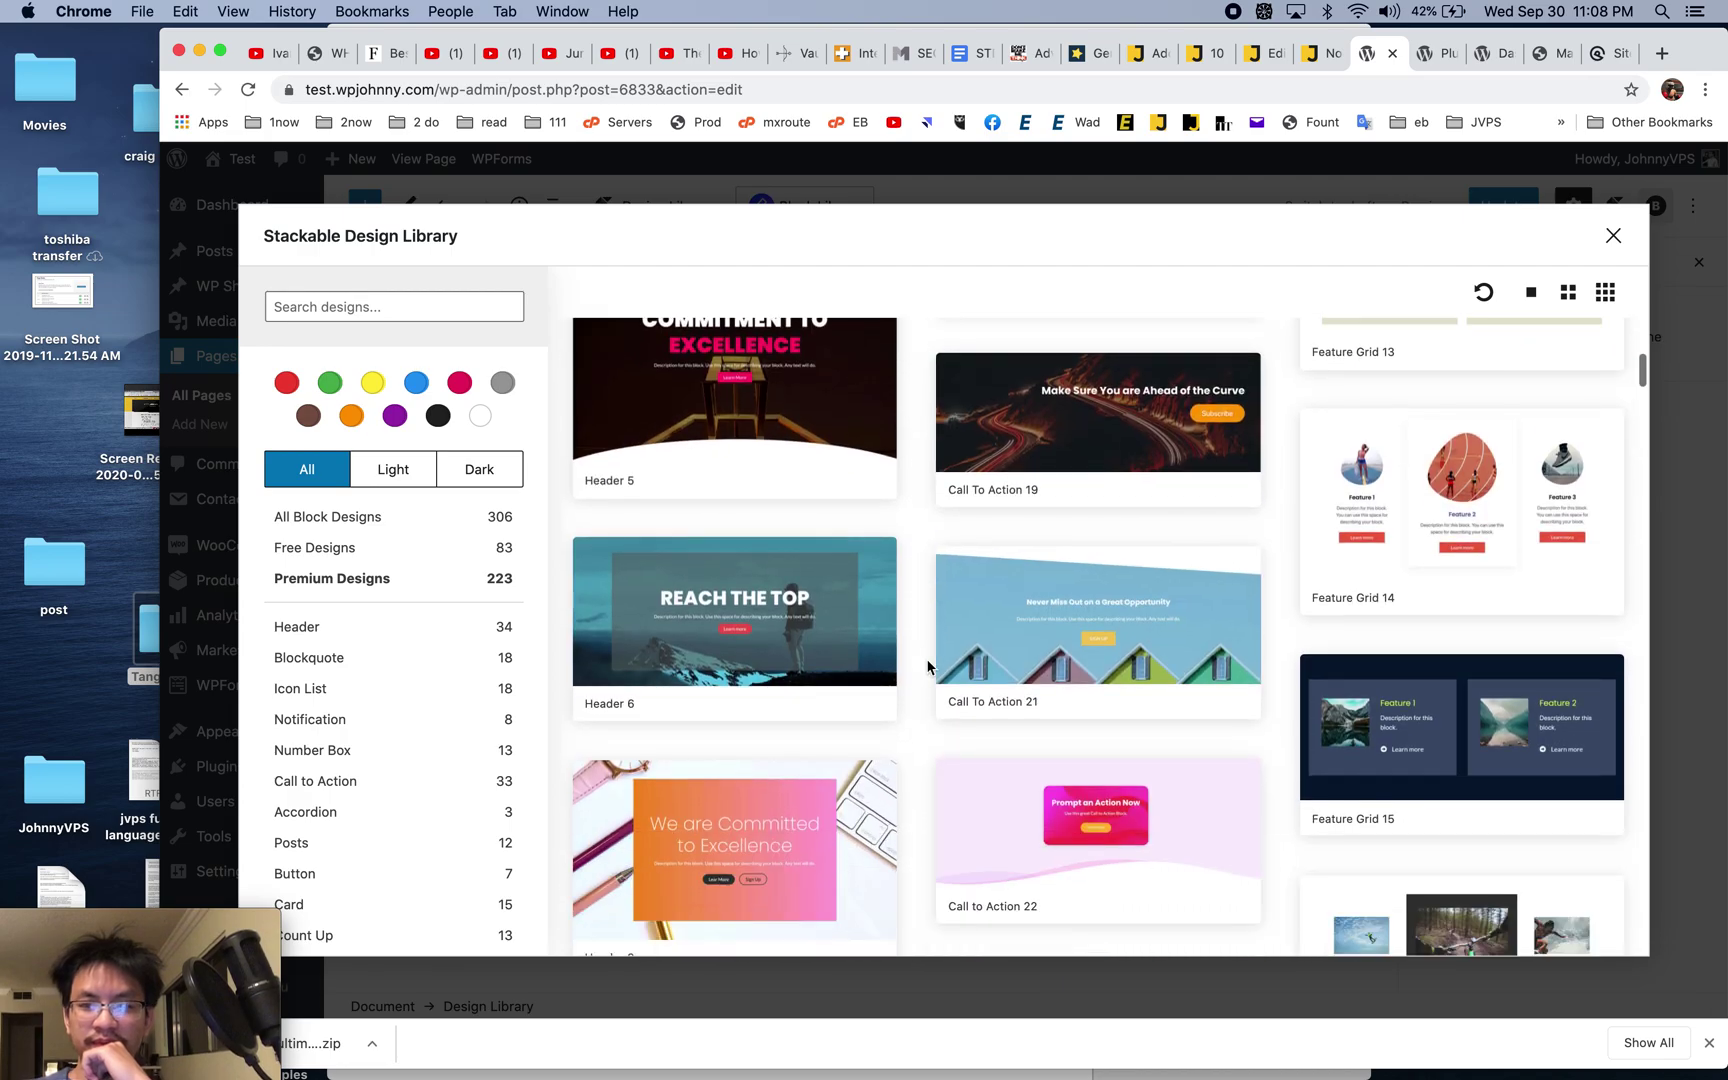
{"action": "scroll", "coordinate": [928, 667], "scroll_direction": "down", "scroll_amount": 8}
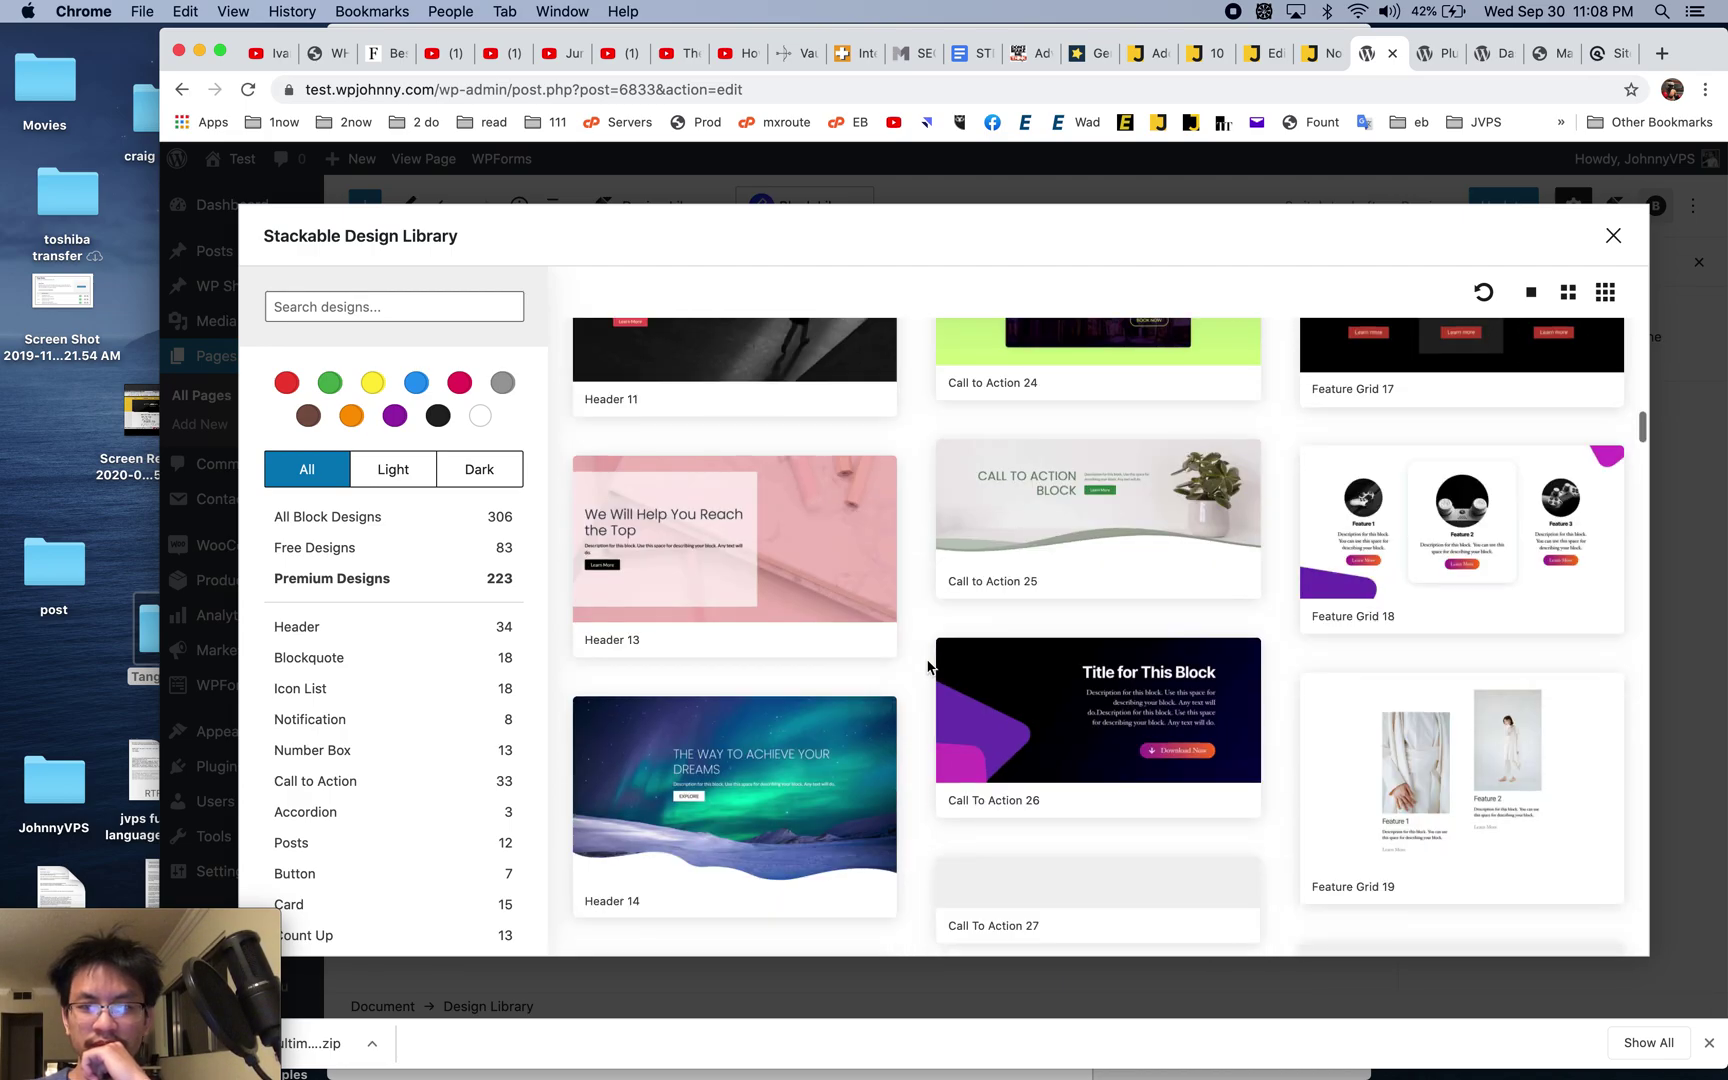
{"action": "scroll", "coordinate": [928, 667], "scroll_direction": "down", "scroll_amount": 8}
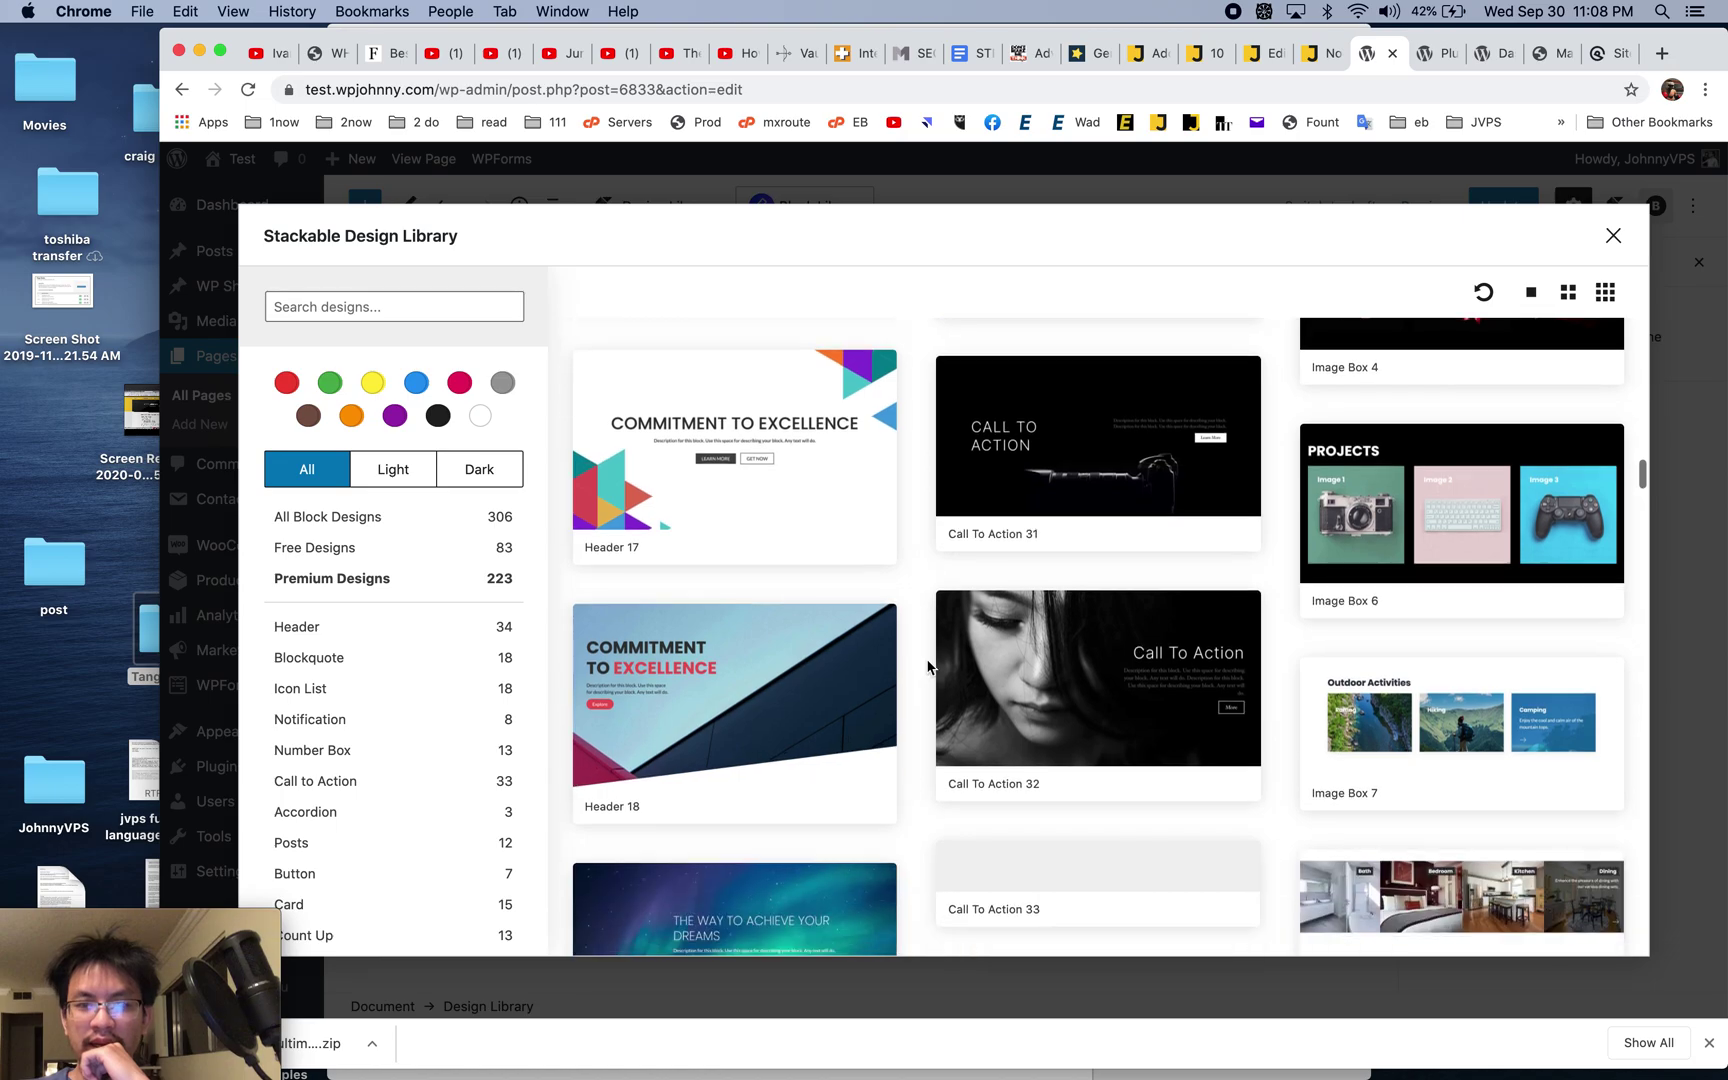
{"action": "scroll", "coordinate": [928, 667], "scroll_direction": "down", "scroll_amount": 4}
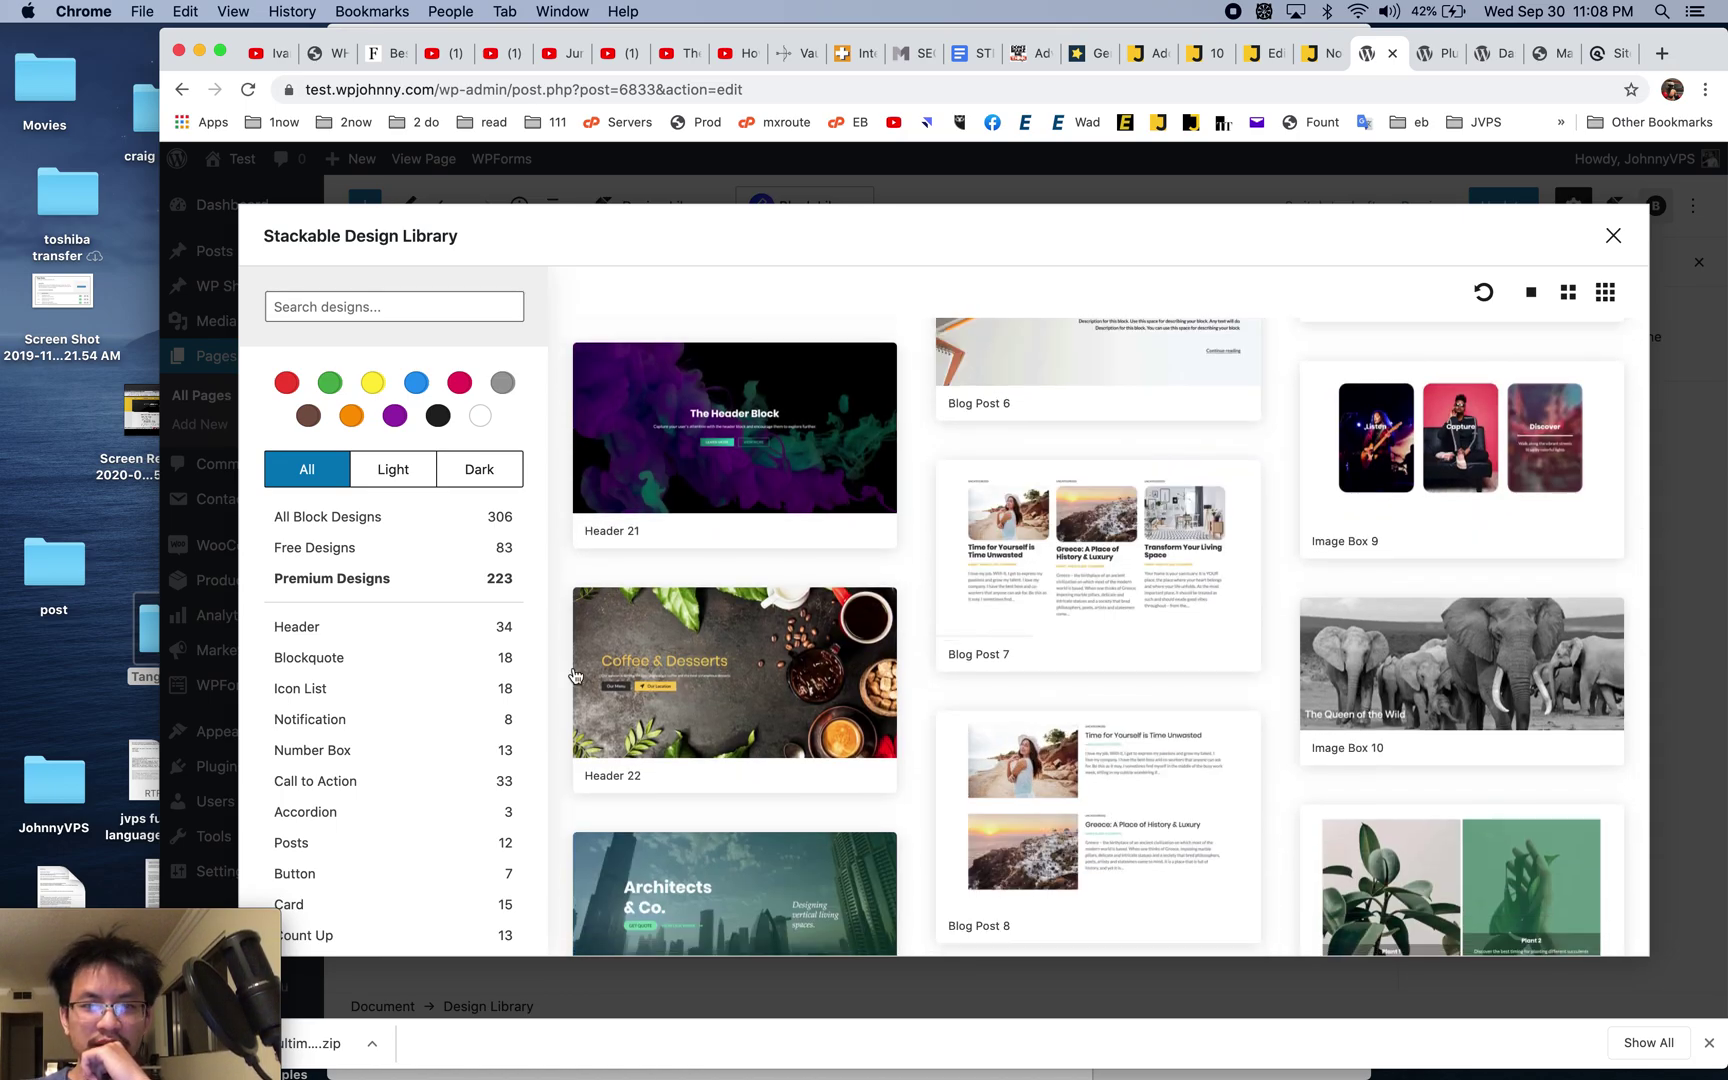
{"action": "left_click", "coordinate": [339, 631]}
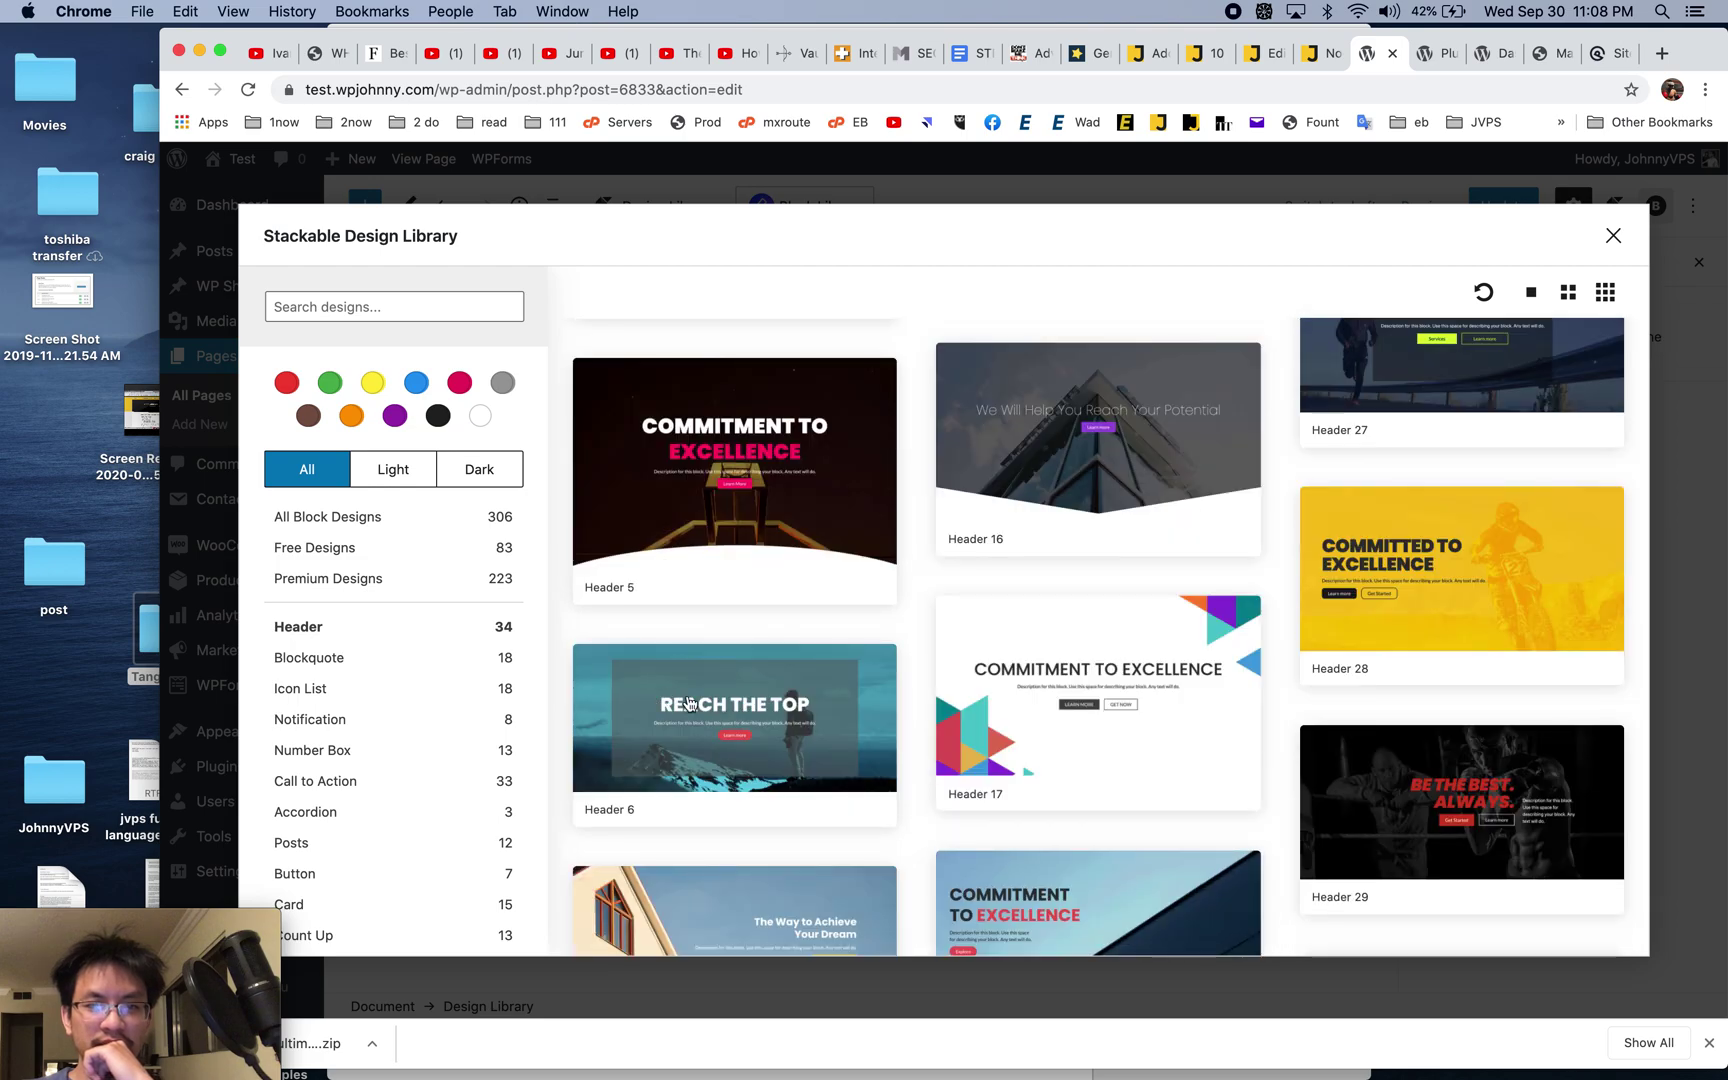
{"action": "scroll", "coordinate": [968, 694], "scroll_direction": "down", "scroll_amount": 5}
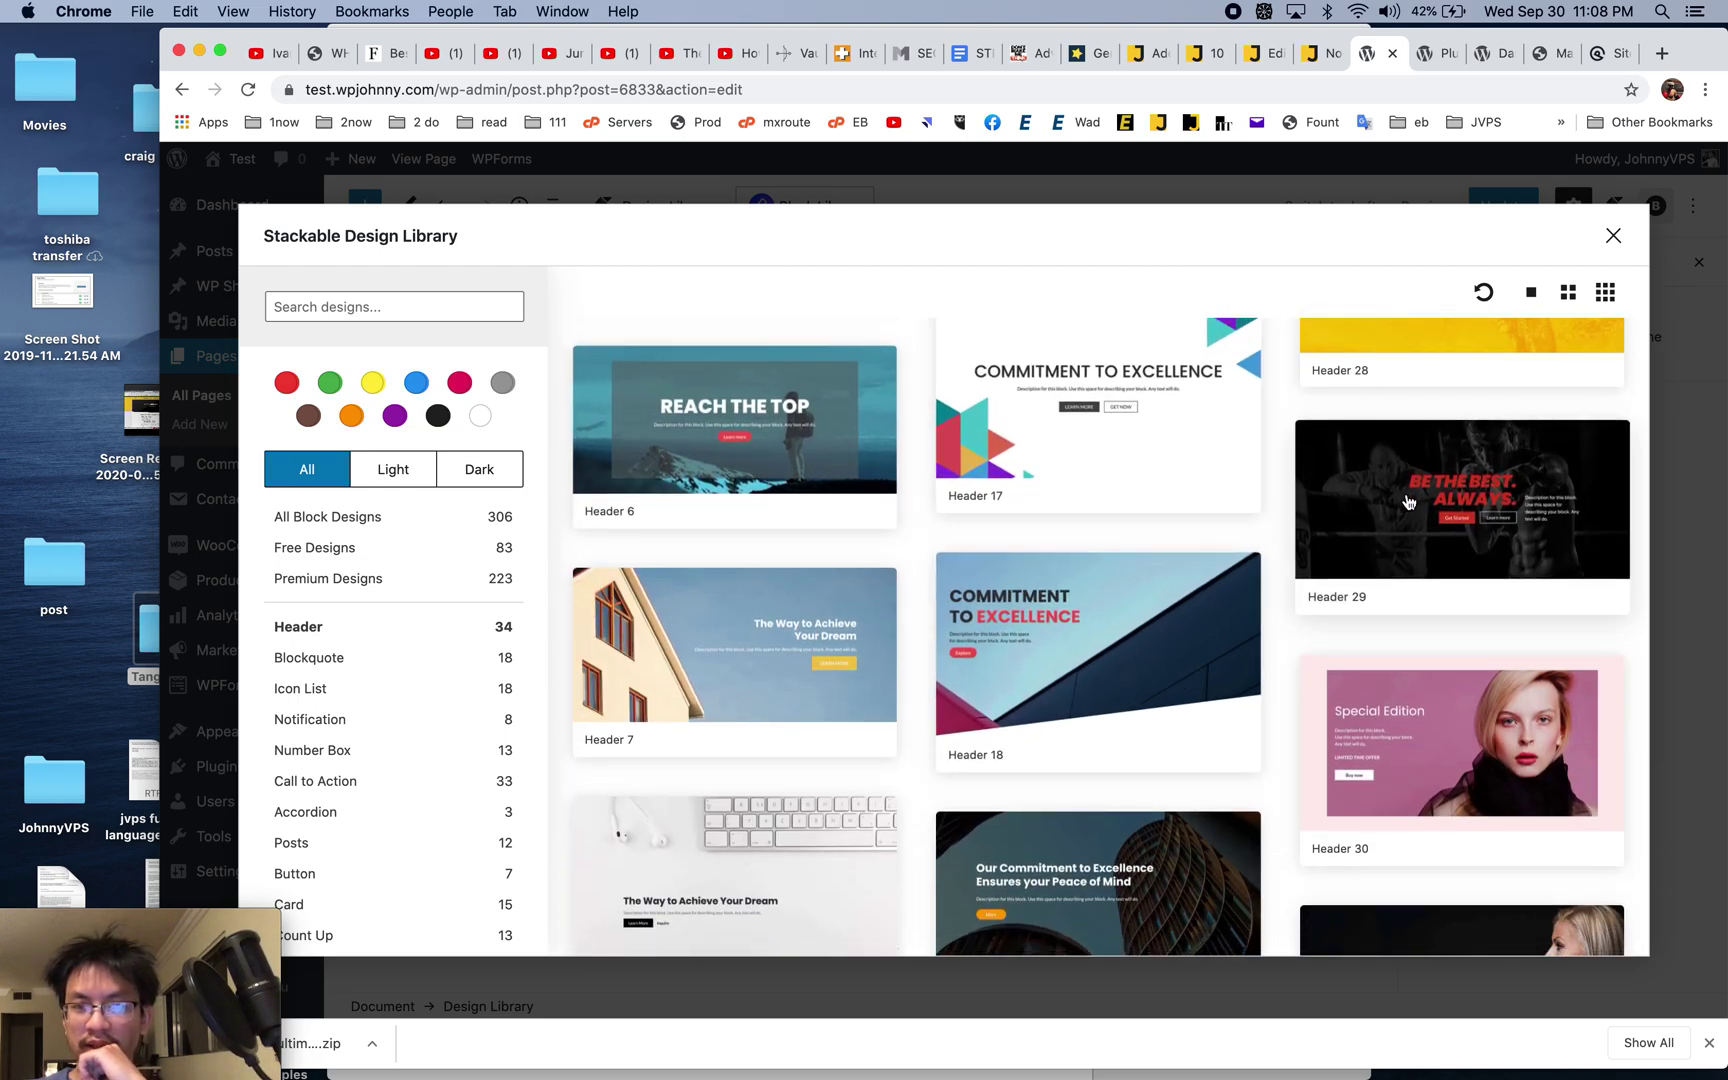
{"action": "left_click", "coordinate": [1408, 502]}
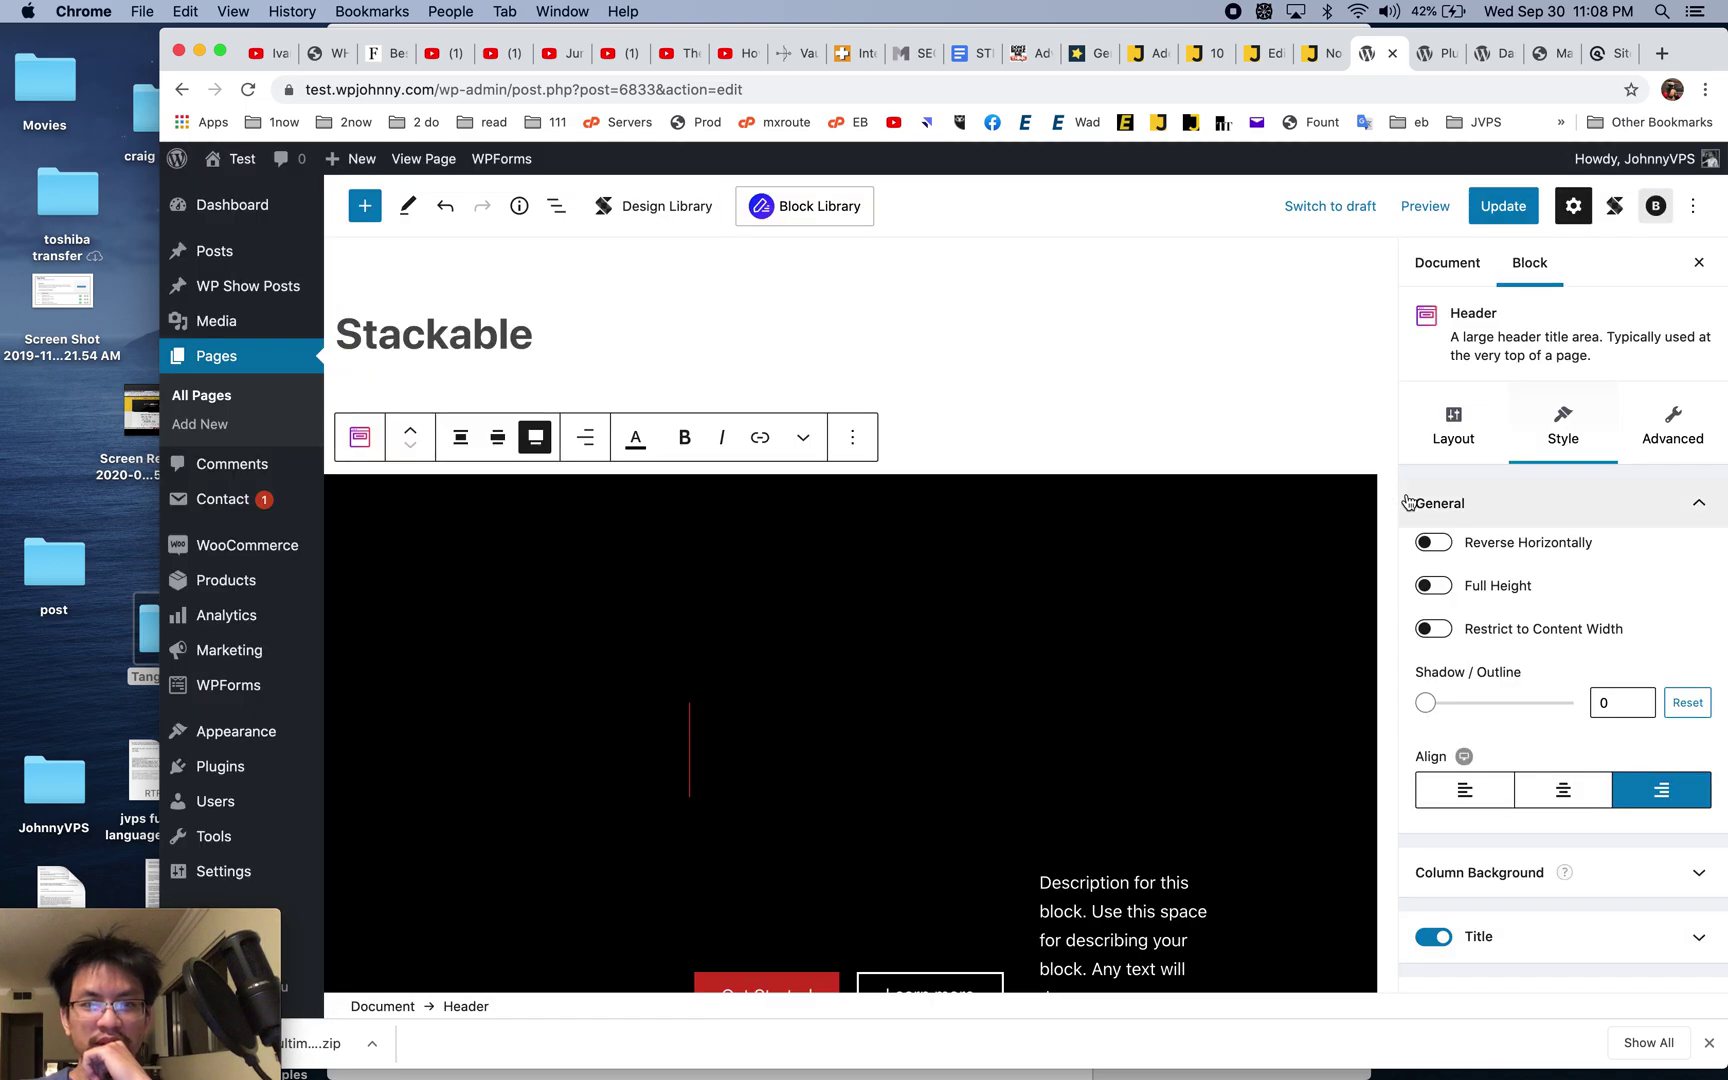
- Below the header, insert Pricing Box 18 with Plans A, B and C at $9, $12, $15
{"action": "scroll", "coordinate": [1106, 657], "scroll_direction": "down", "scroll_amount": 6}
{"action": "scroll", "coordinate": [1108, 665], "scroll_direction": "up", "scroll_amount": 5}
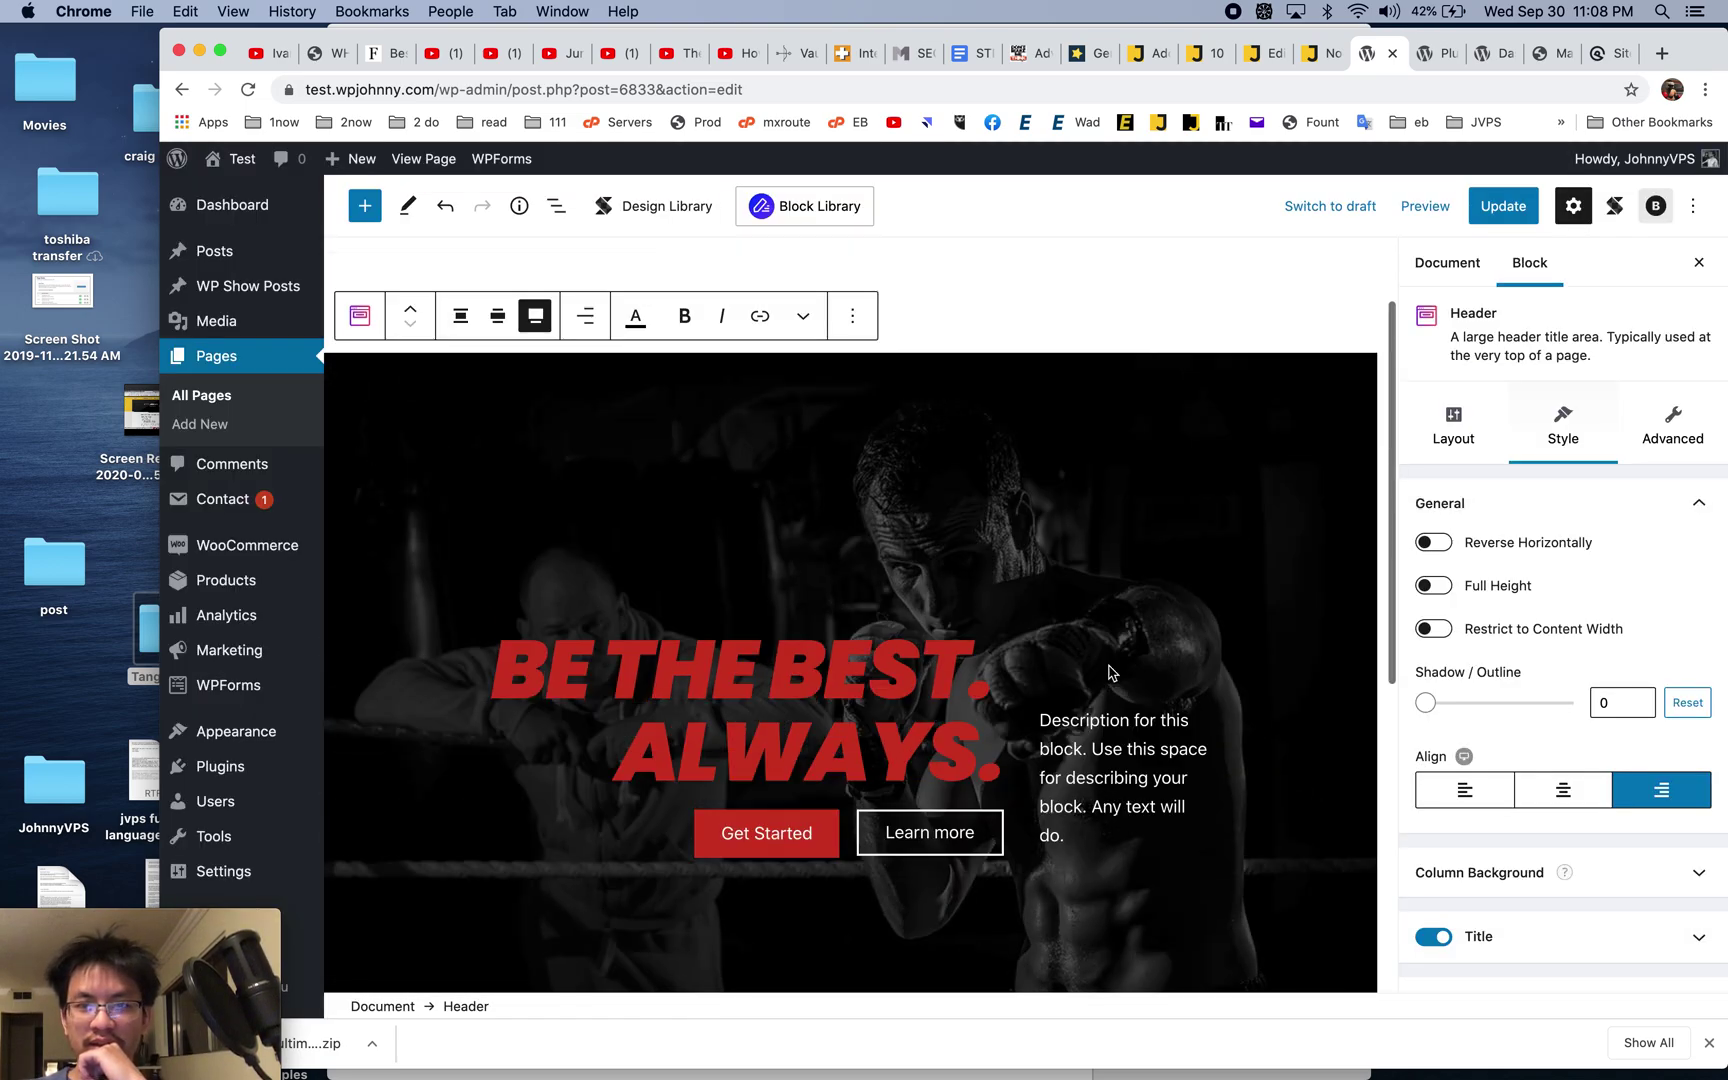
{"action": "scroll", "coordinate": [1111, 690], "scroll_direction": "down", "scroll_amount": 3}
{"action": "scroll", "coordinate": [1228, 946], "scroll_direction": "down", "scroll_amount": 1}
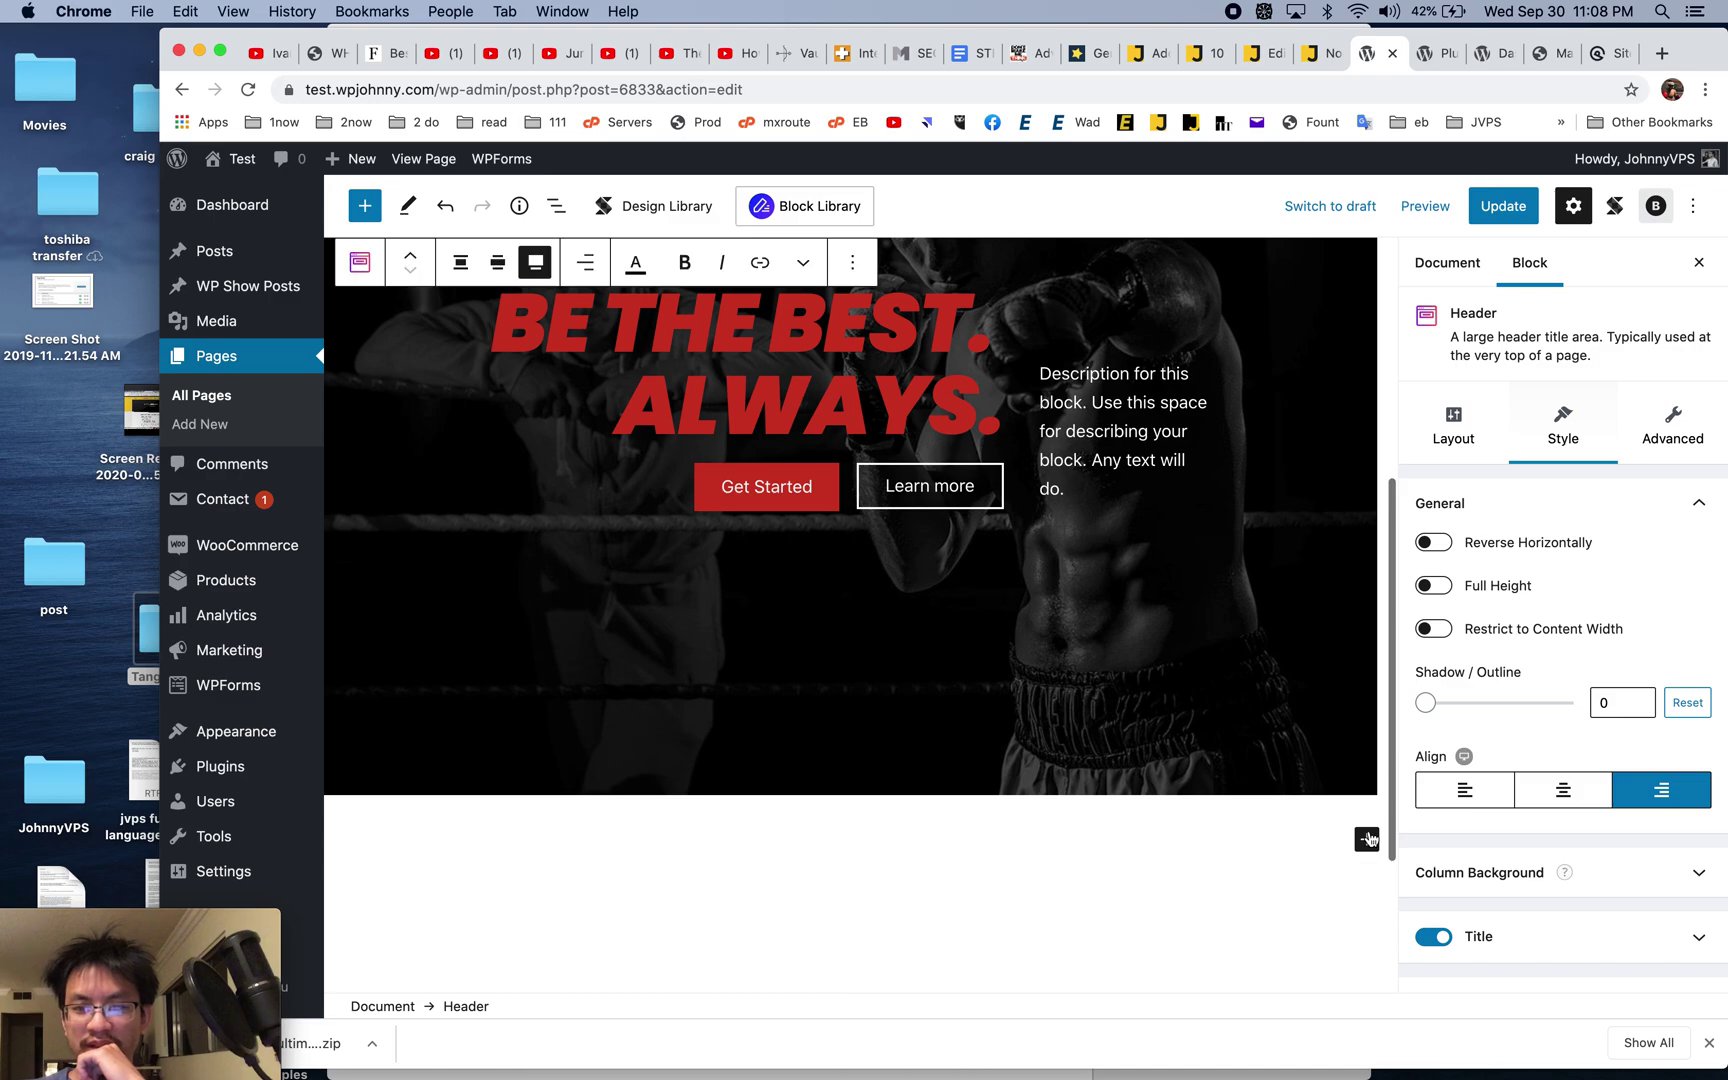
{"action": "left_click", "coordinate": [1082, 843]}
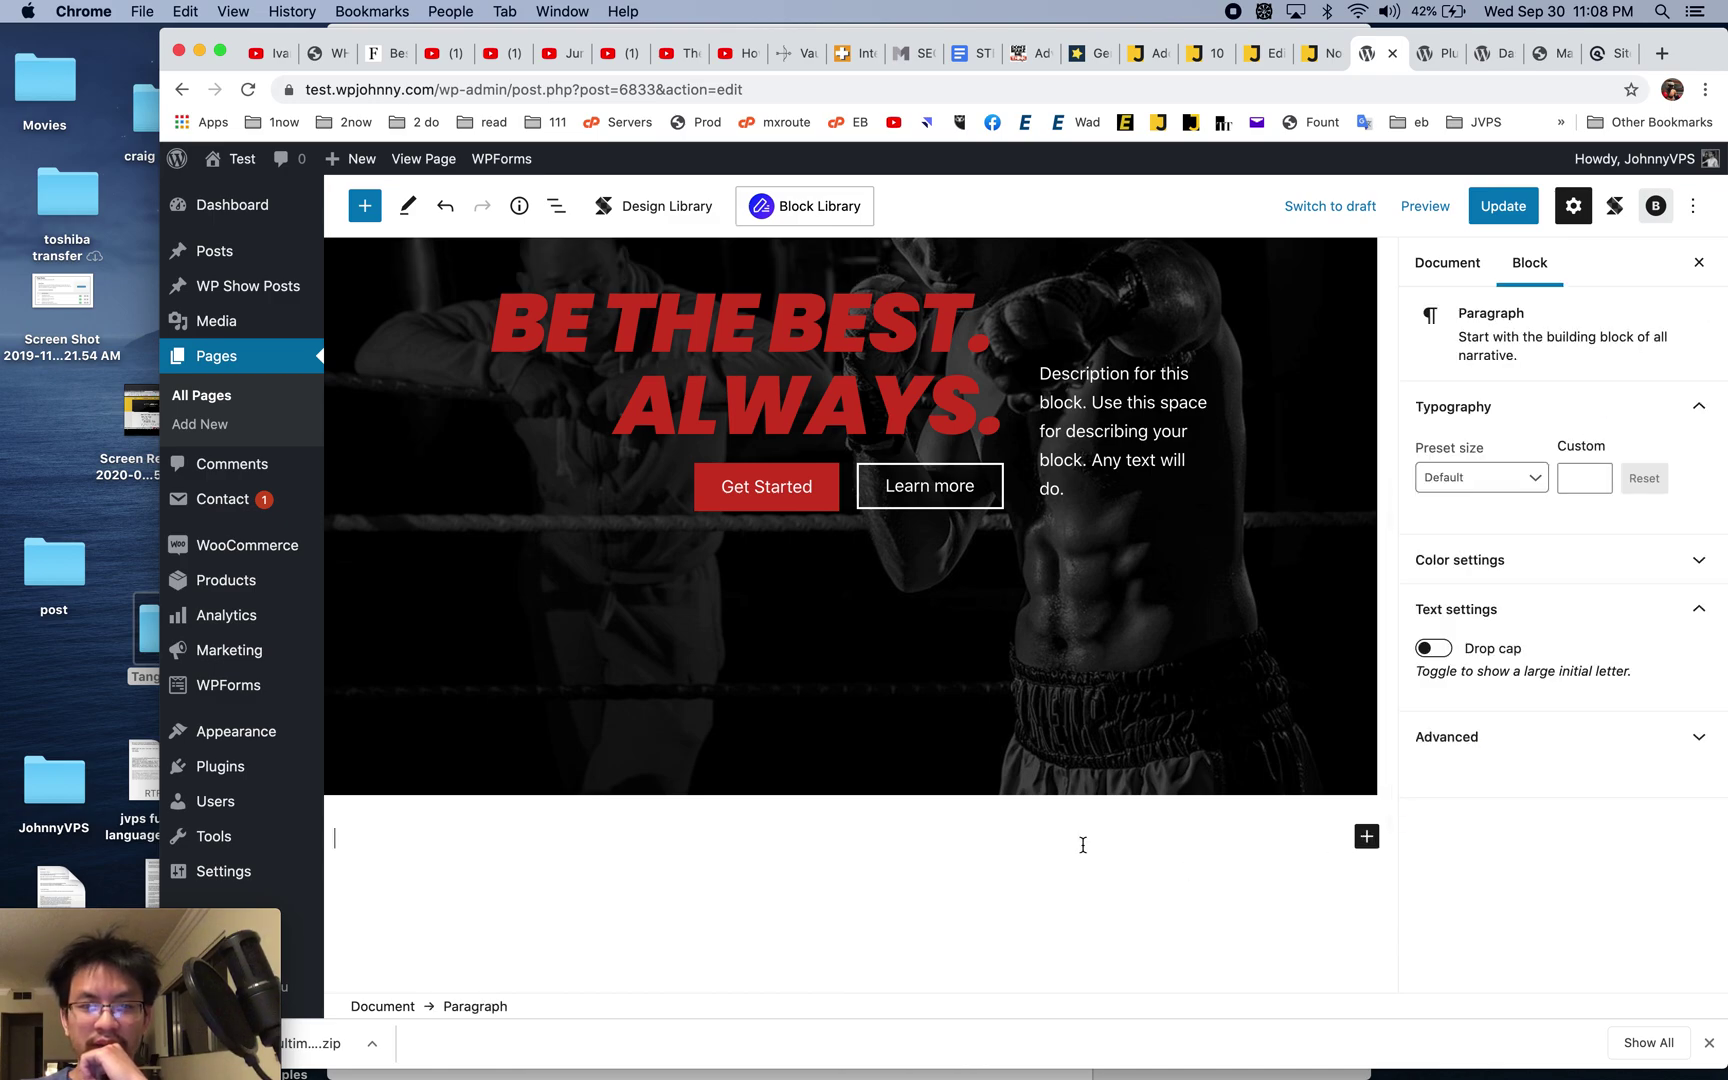
{"action": "left_click", "coordinate": [685, 222]}
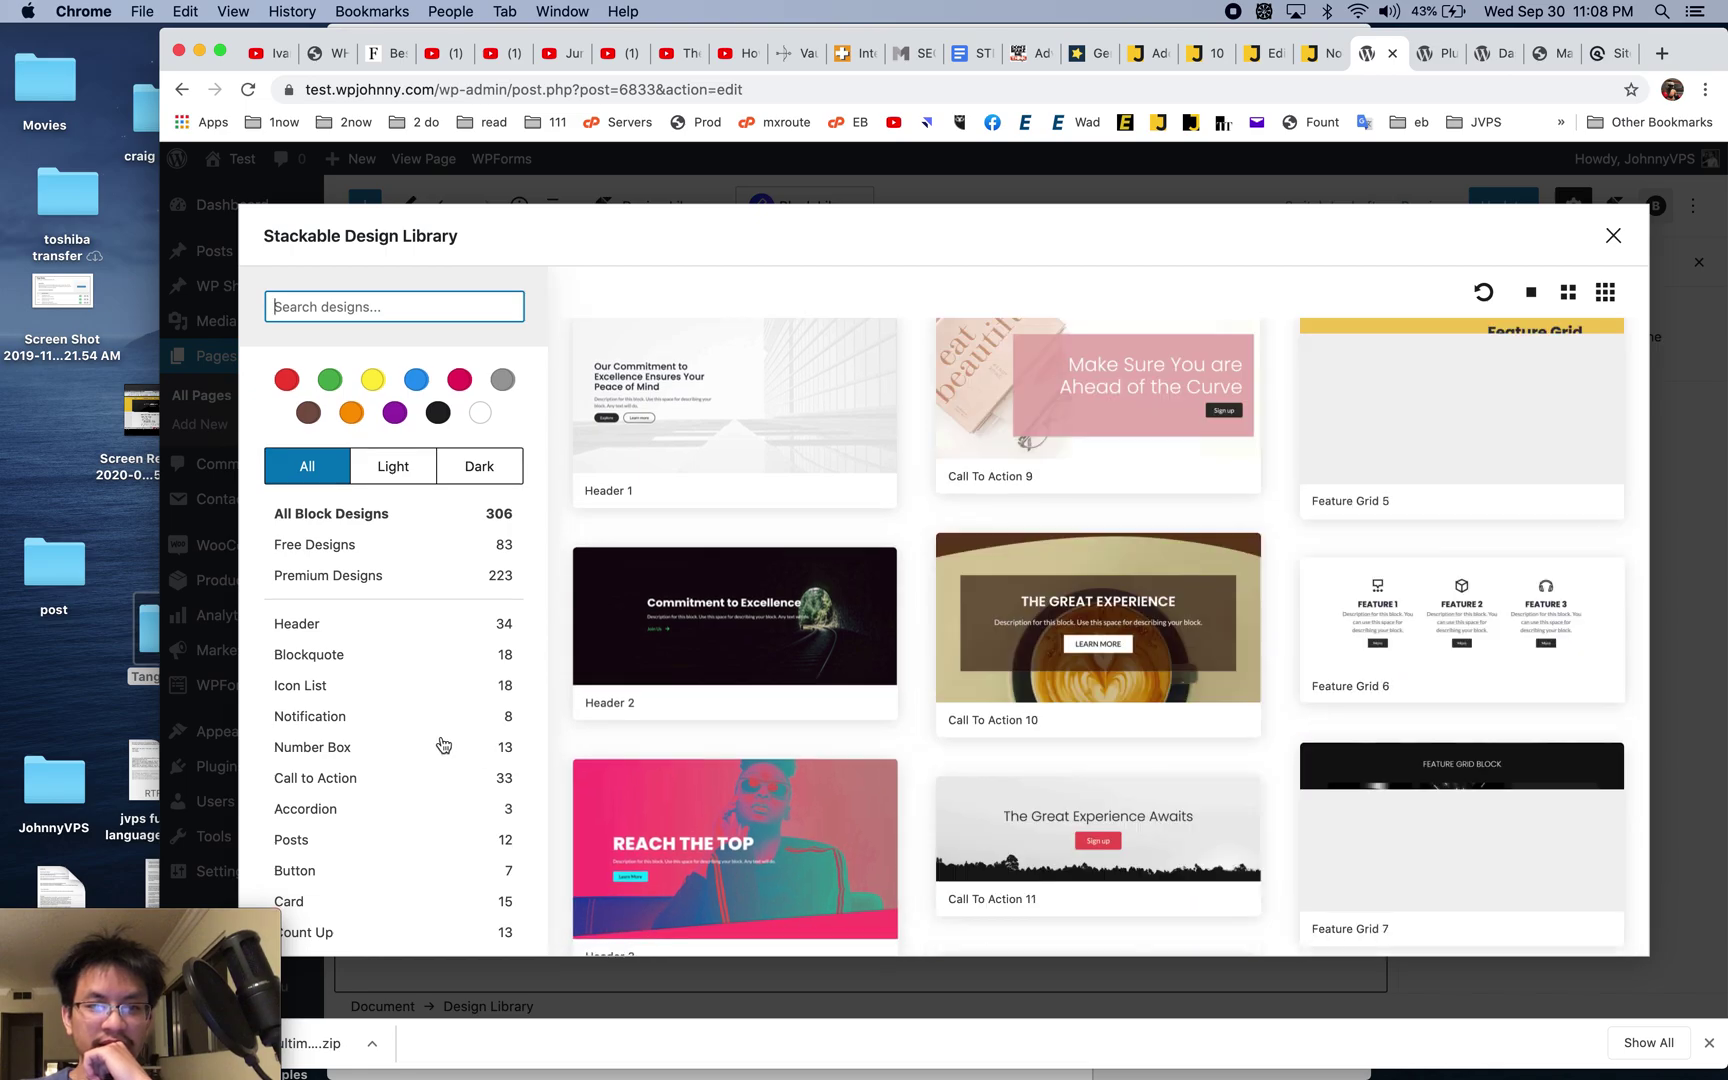
{"action": "scroll", "coordinate": [400, 752], "scroll_direction": "down", "scroll_amount": 5}
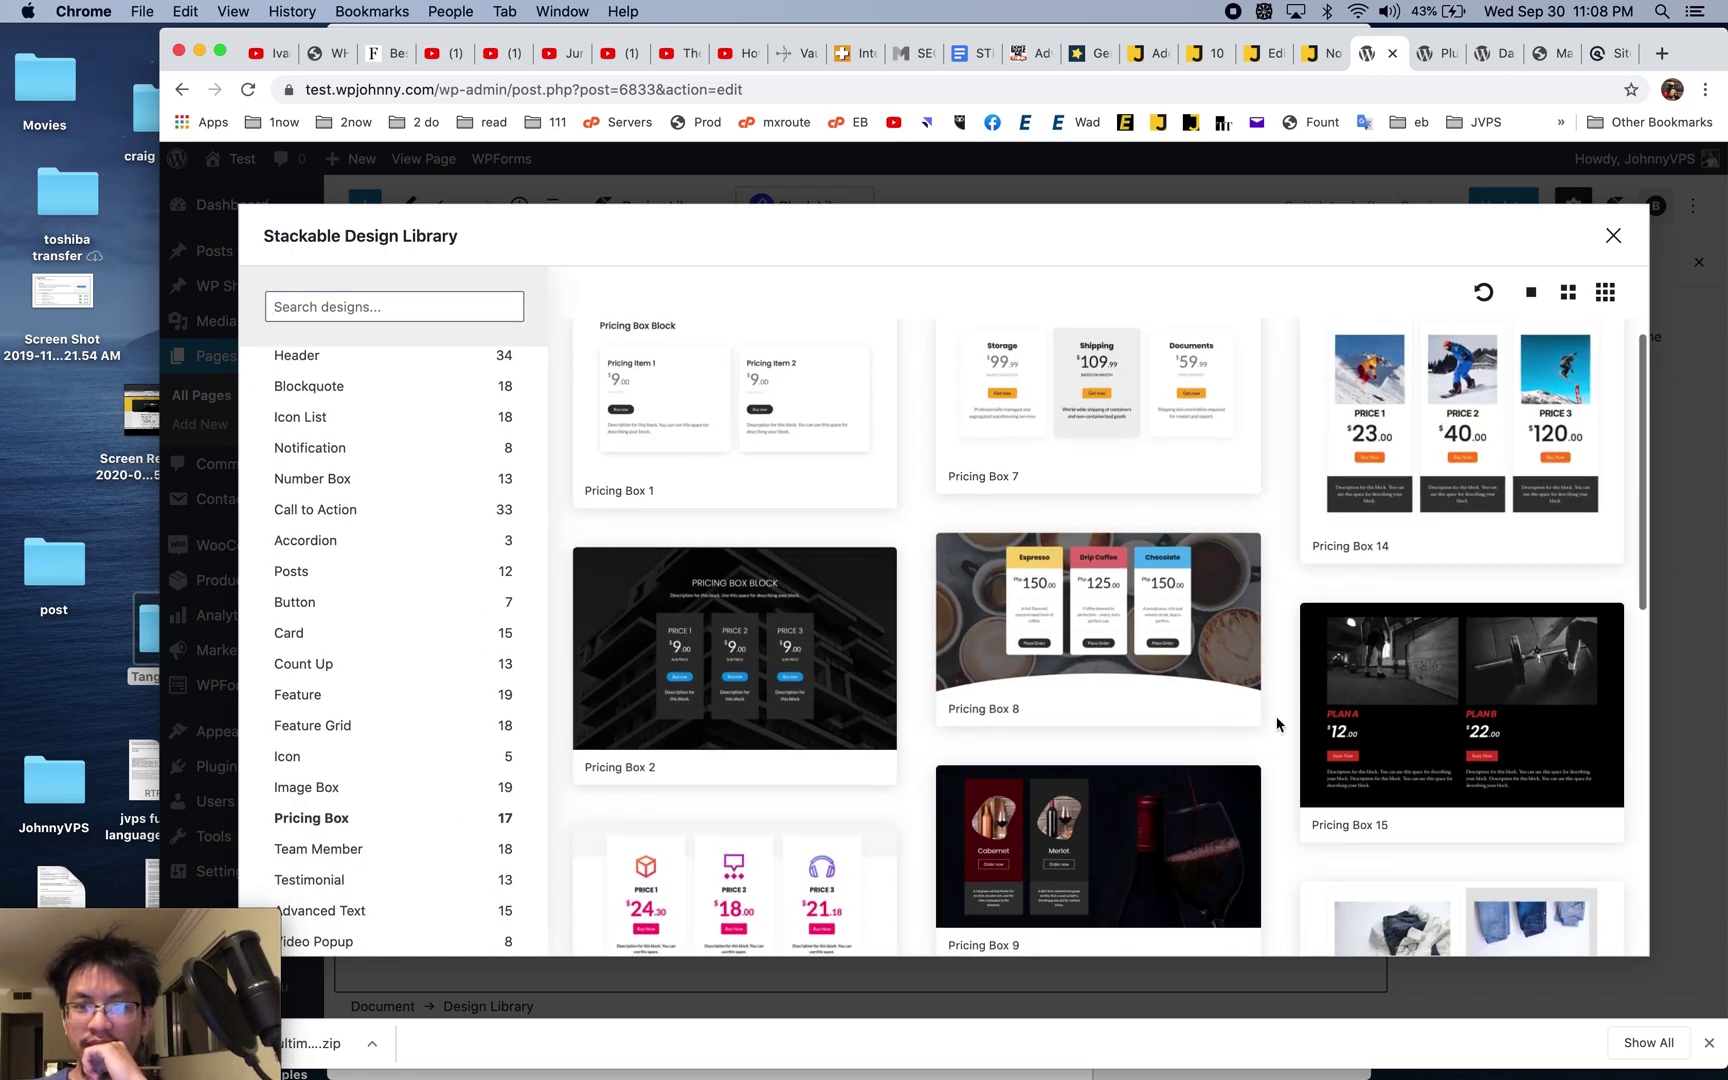
{"action": "scroll", "coordinate": [1277, 722], "scroll_direction": "down", "scroll_amount": 8}
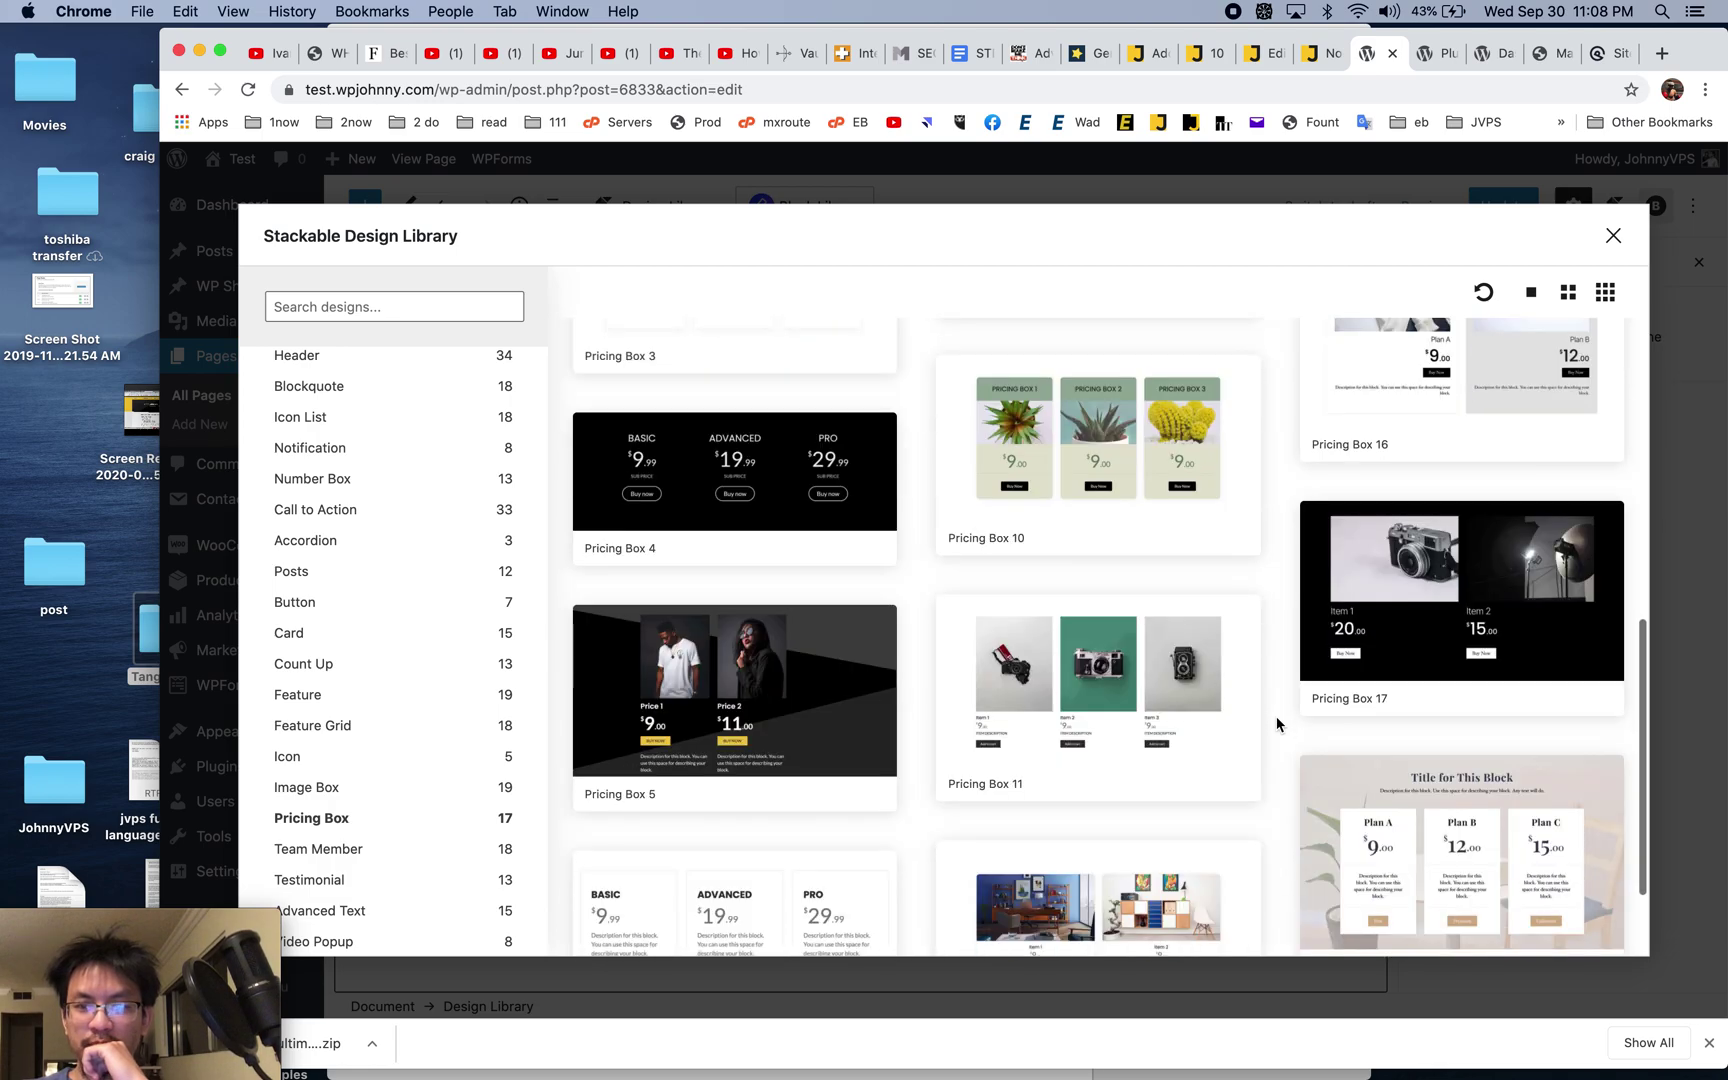
{"action": "scroll", "coordinate": [1276, 716], "scroll_direction": "down", "scroll_amount": 3}
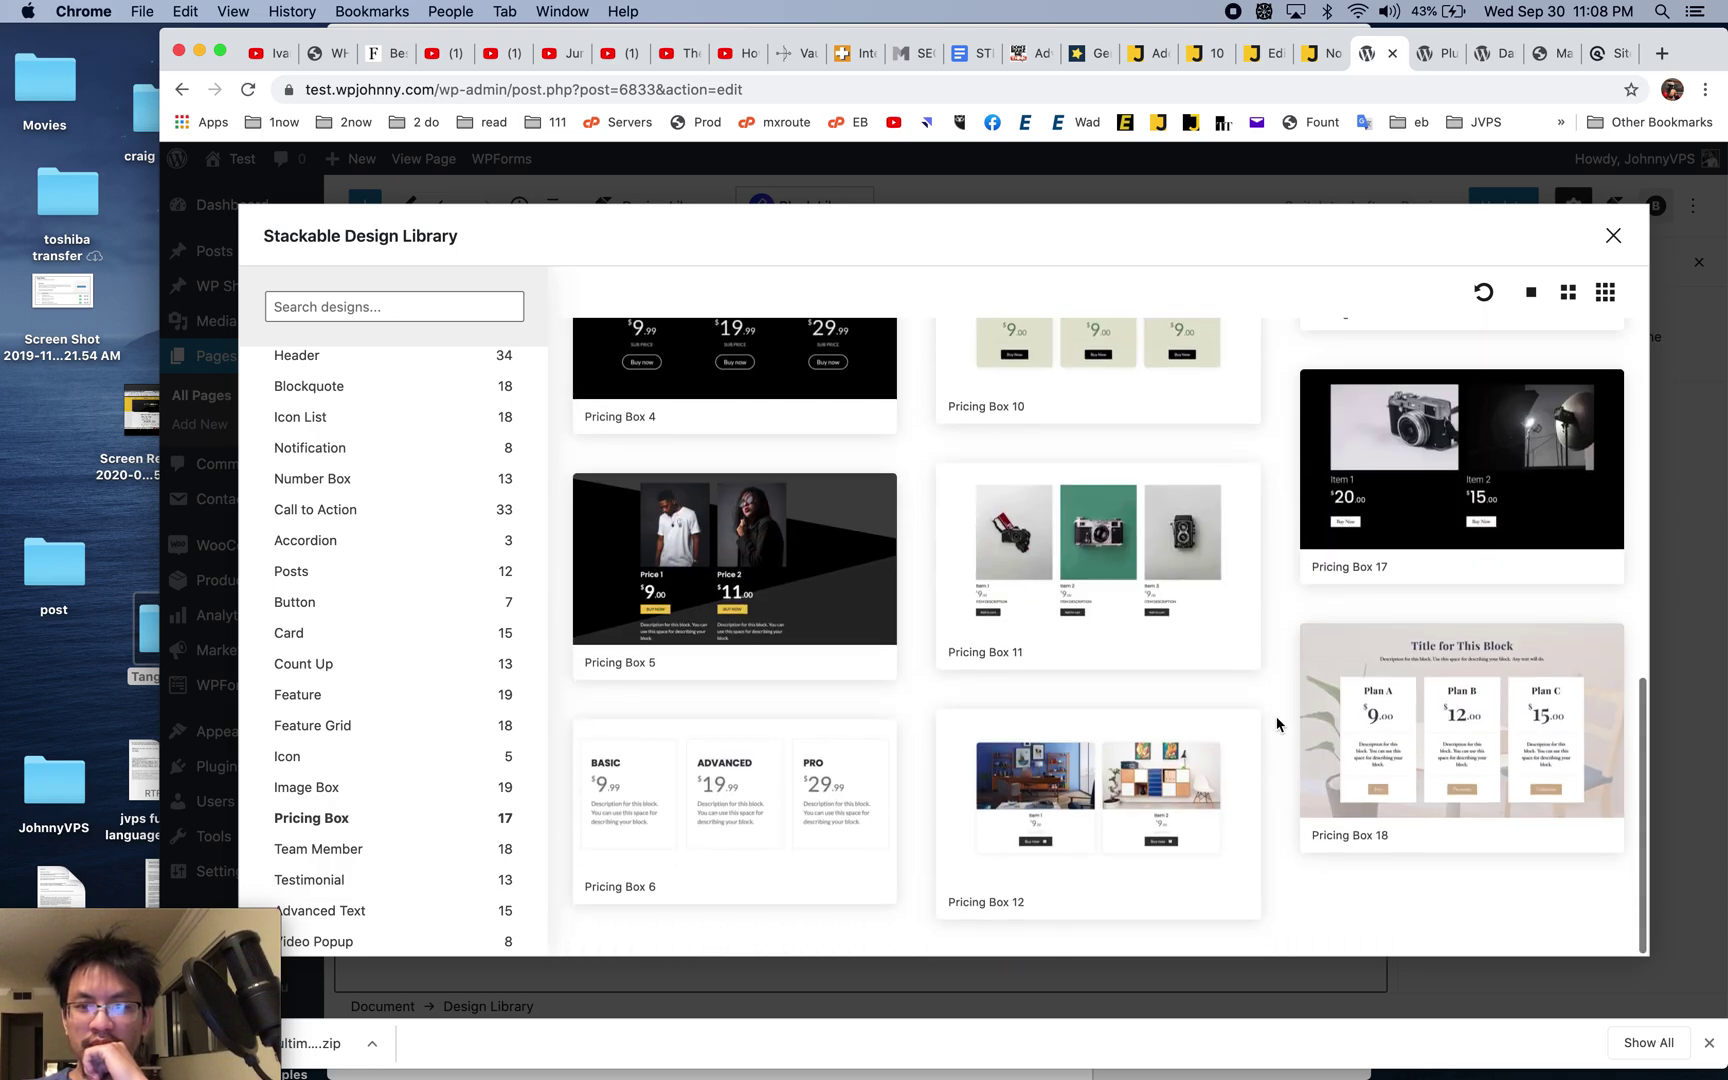
{"action": "left_click", "coordinate": [1418, 735]}
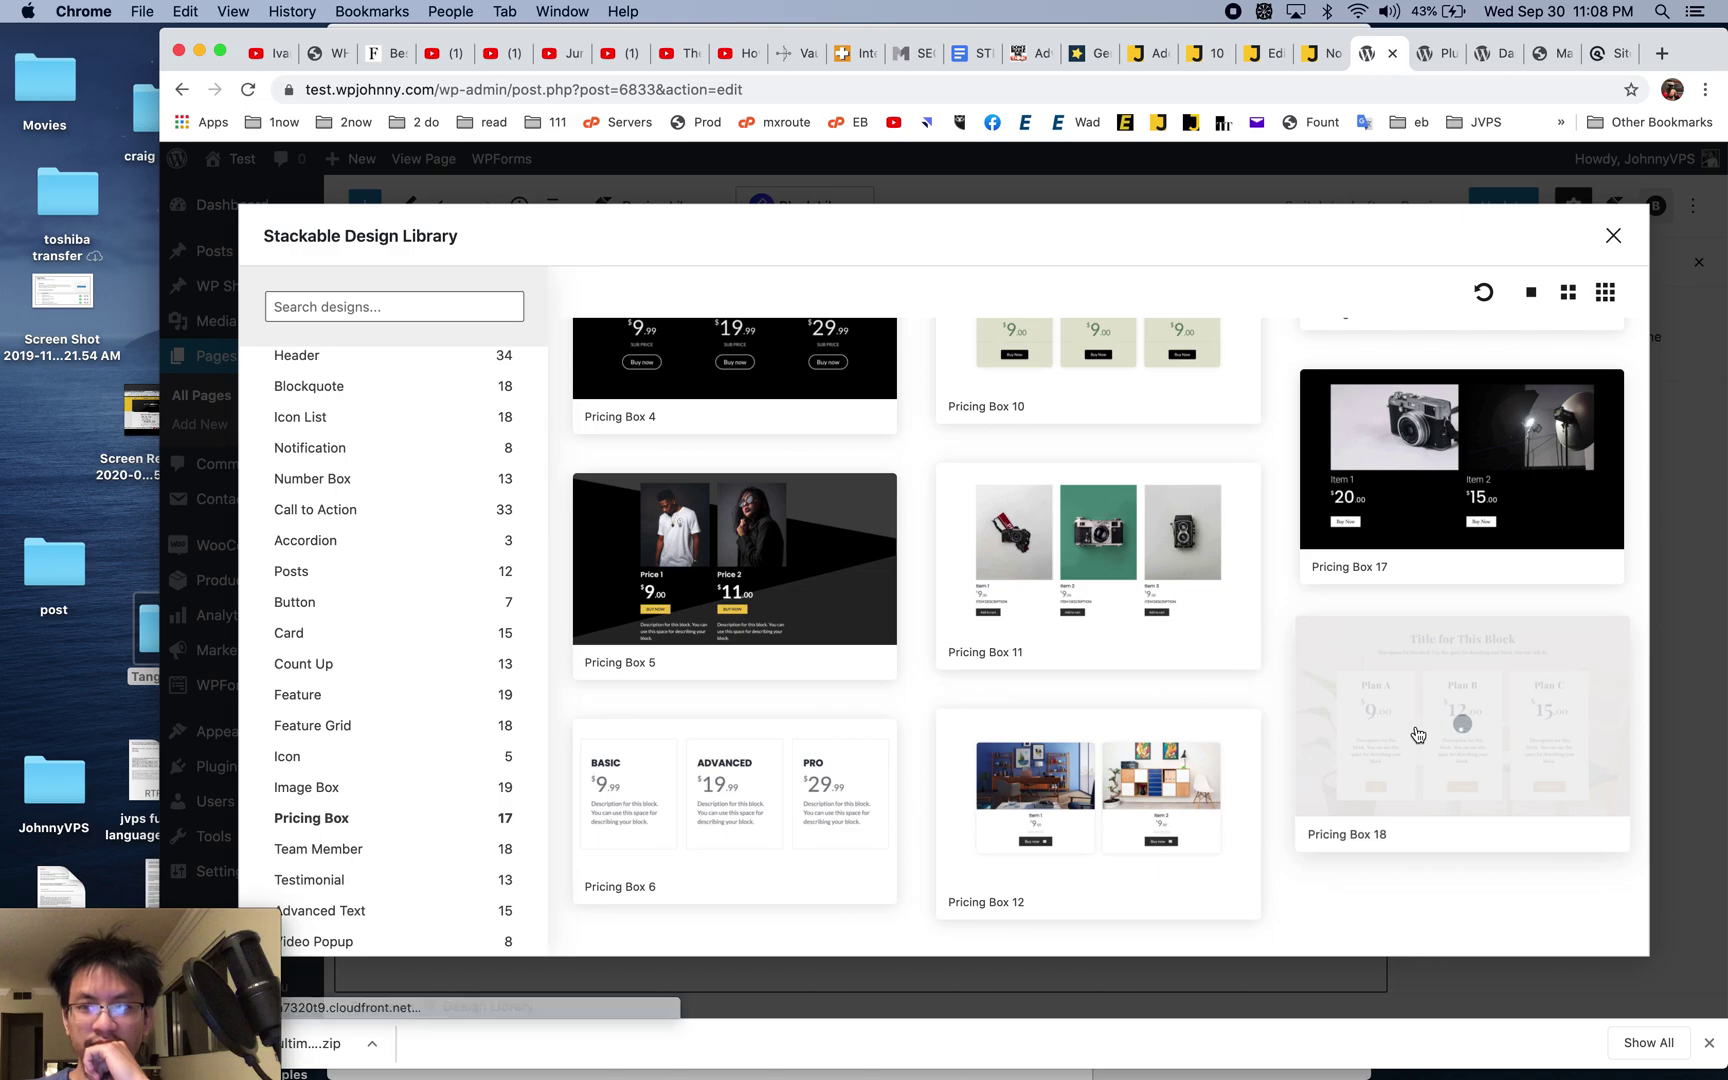
{"action": "scroll", "coordinate": [1152, 801], "scroll_direction": "down", "scroll_amount": 2}
{"action": "scroll", "coordinate": [1152, 801], "scroll_direction": "down", "scroll_amount": 10}
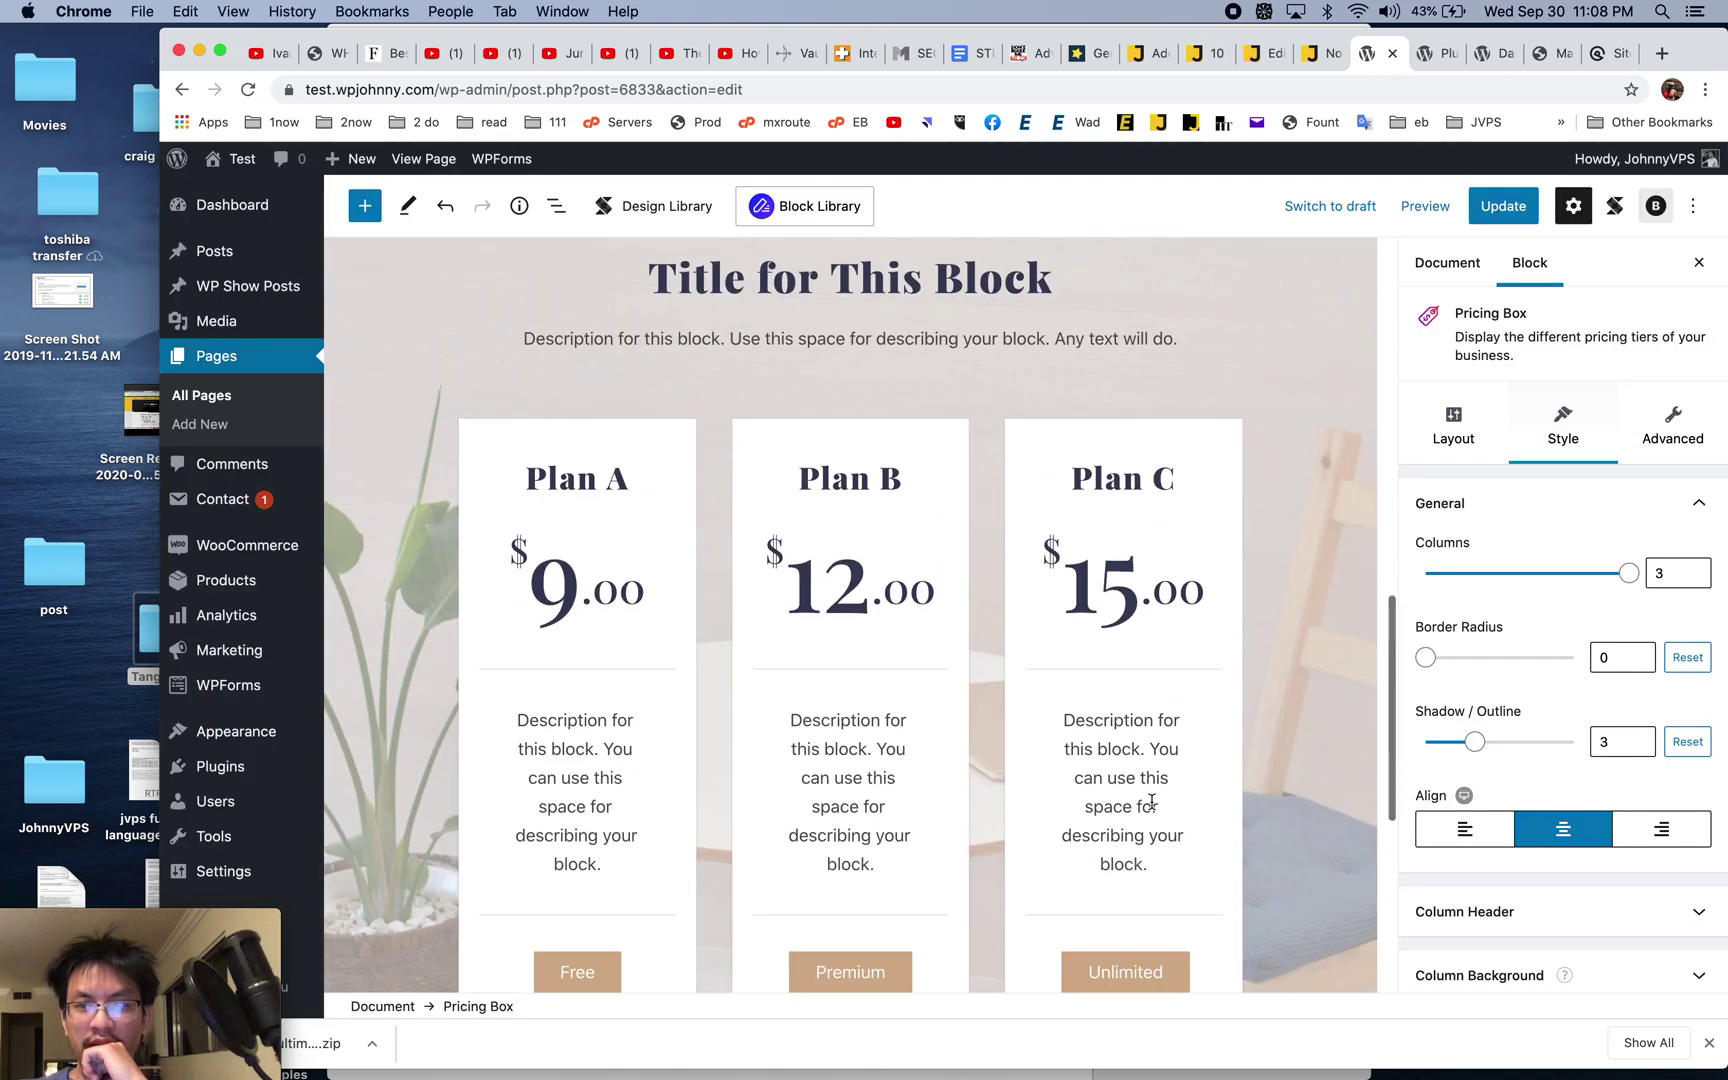
- Try a two-column pricing layout, then restore it to three columns
{"action": "scroll", "coordinate": [1152, 801], "scroll_direction": "up", "scroll_amount": 9}
{"action": "scroll", "coordinate": [1152, 801], "scroll_direction": "down", "scroll_amount": 5}
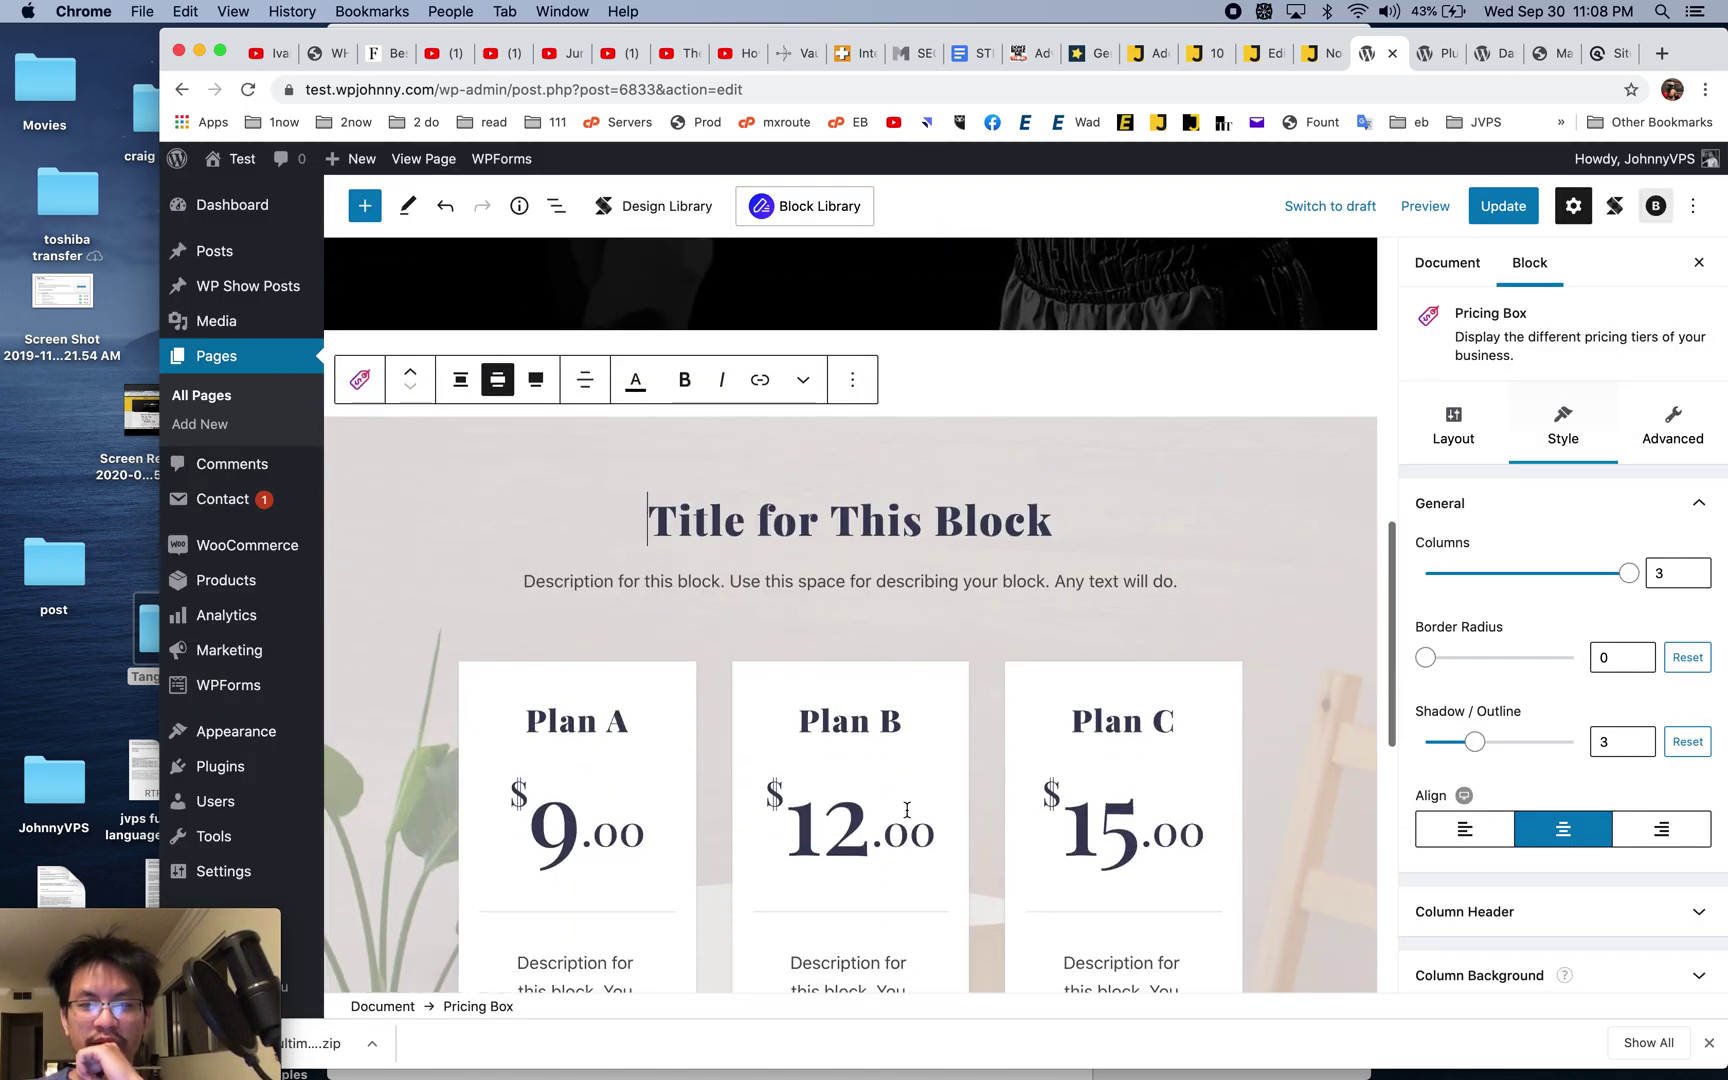
{"action": "scroll", "coordinate": [929, 776], "scroll_direction": "down", "scroll_amount": 8}
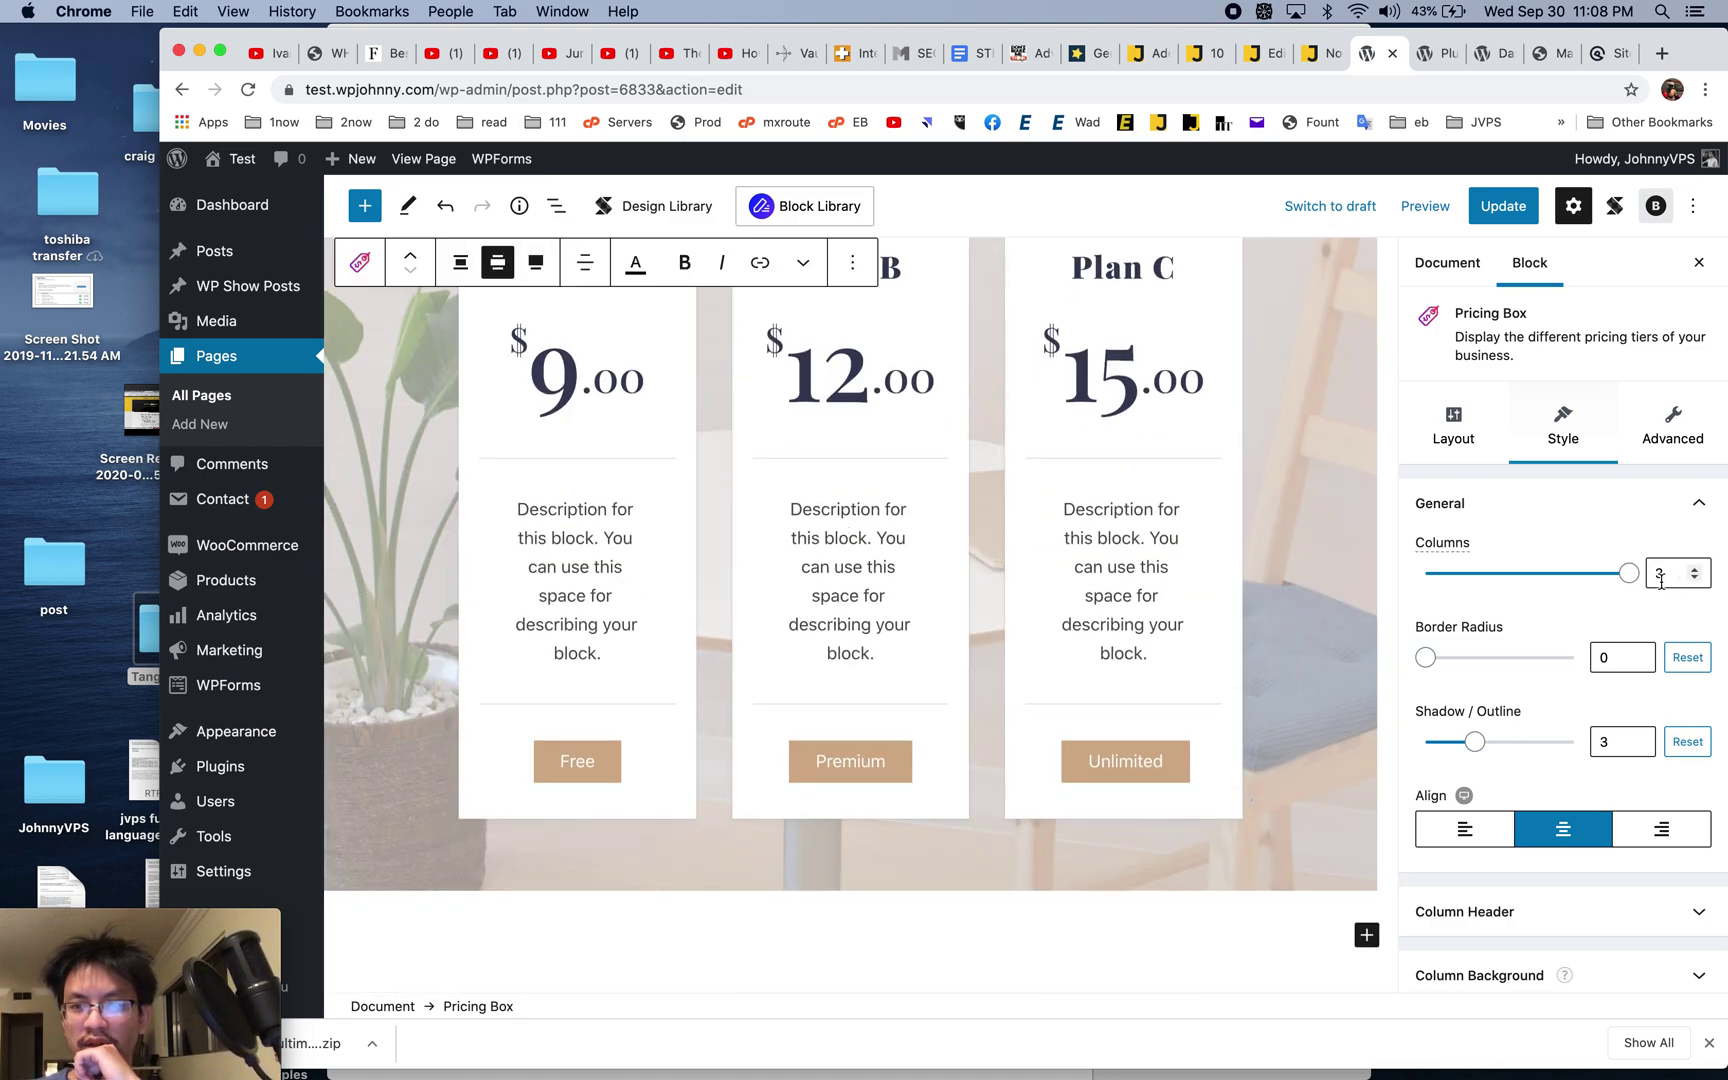
{"action": "left_click", "coordinate": [1552, 582]}
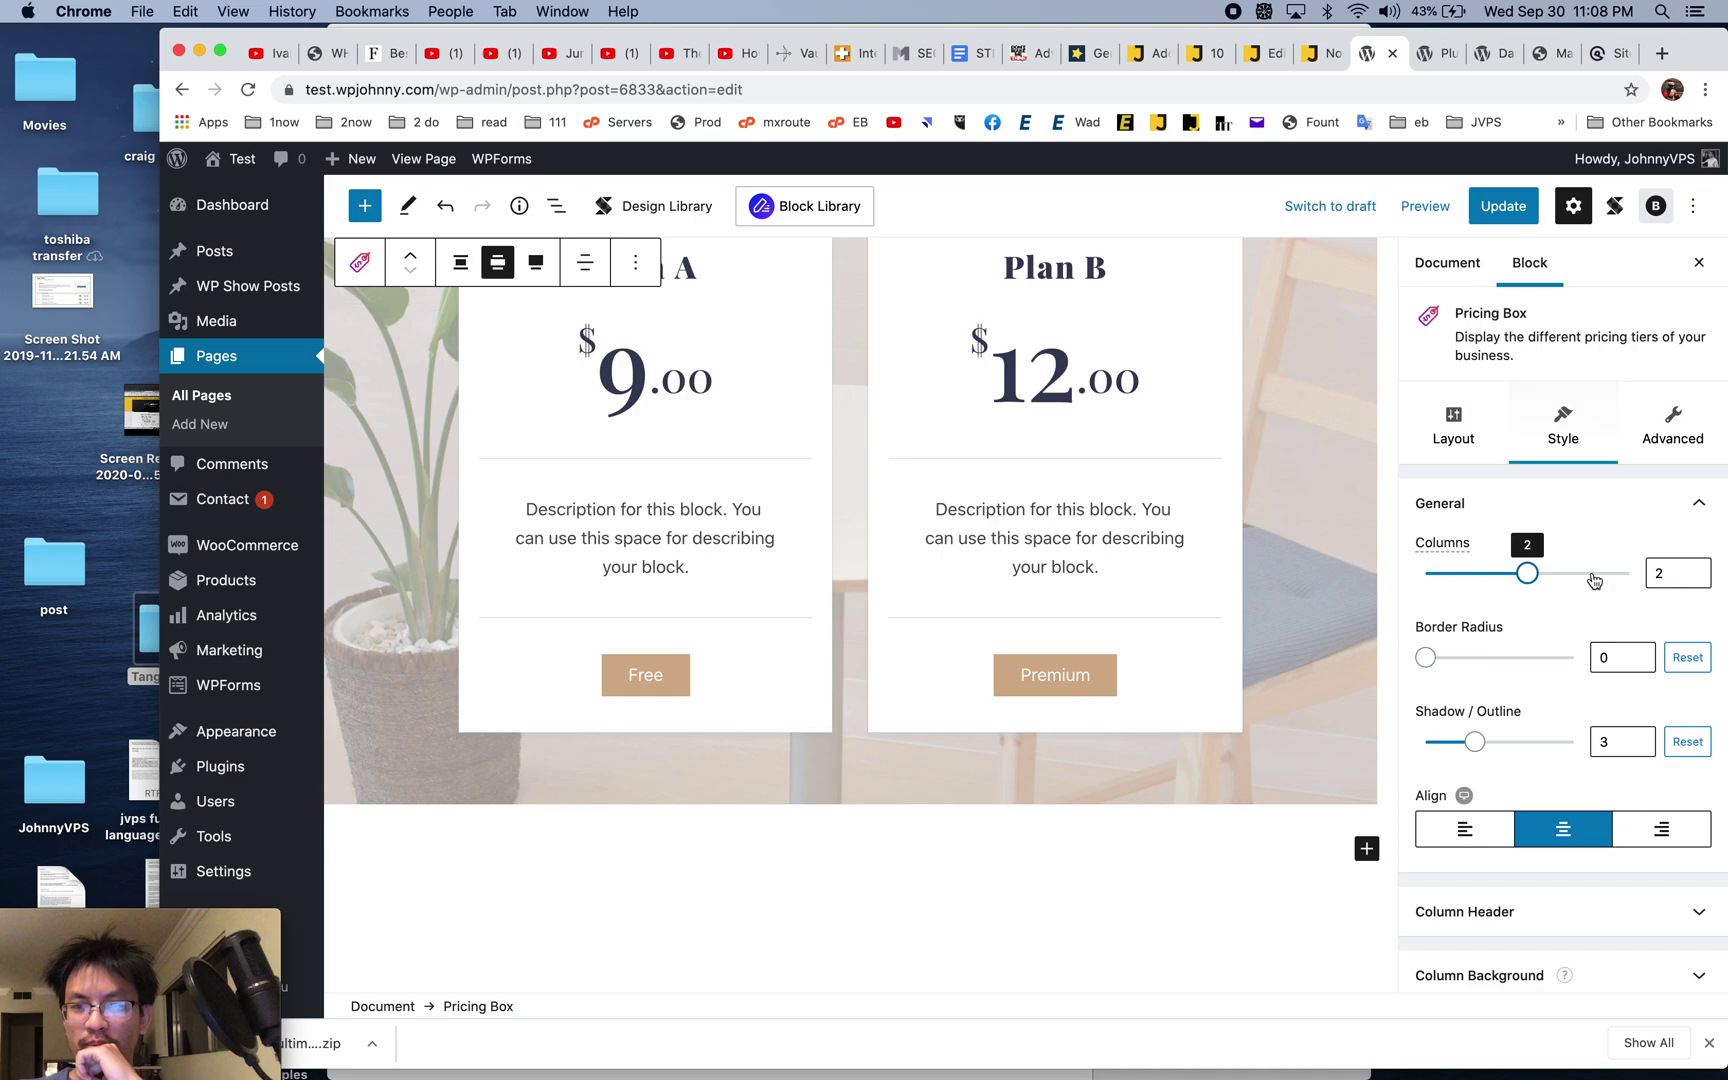
{"action": "left_click", "coordinate": [1594, 578]}
- Give the pricing cards the Lift hover effect
{"action": "scroll", "coordinate": [1532, 757], "scroll_direction": "down", "scroll_amount": 10}
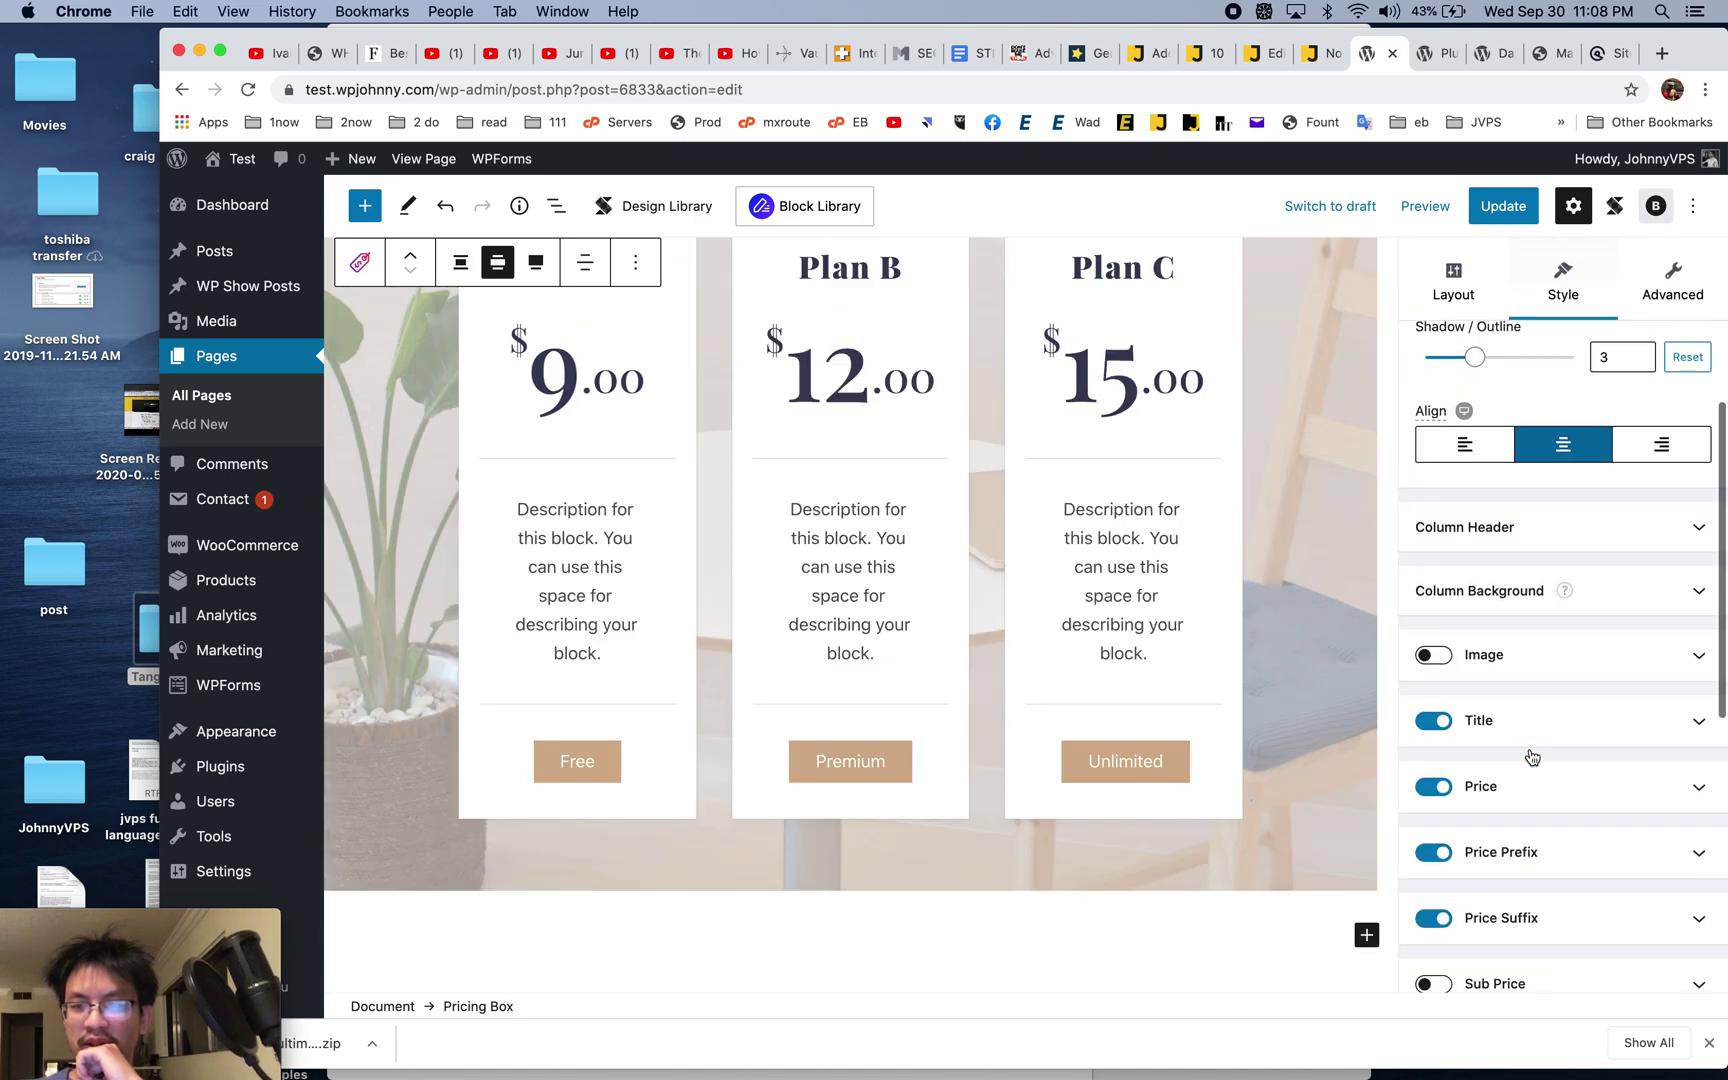
{"action": "scroll", "coordinate": [1597, 655], "scroll_direction": "down", "scroll_amount": 2}
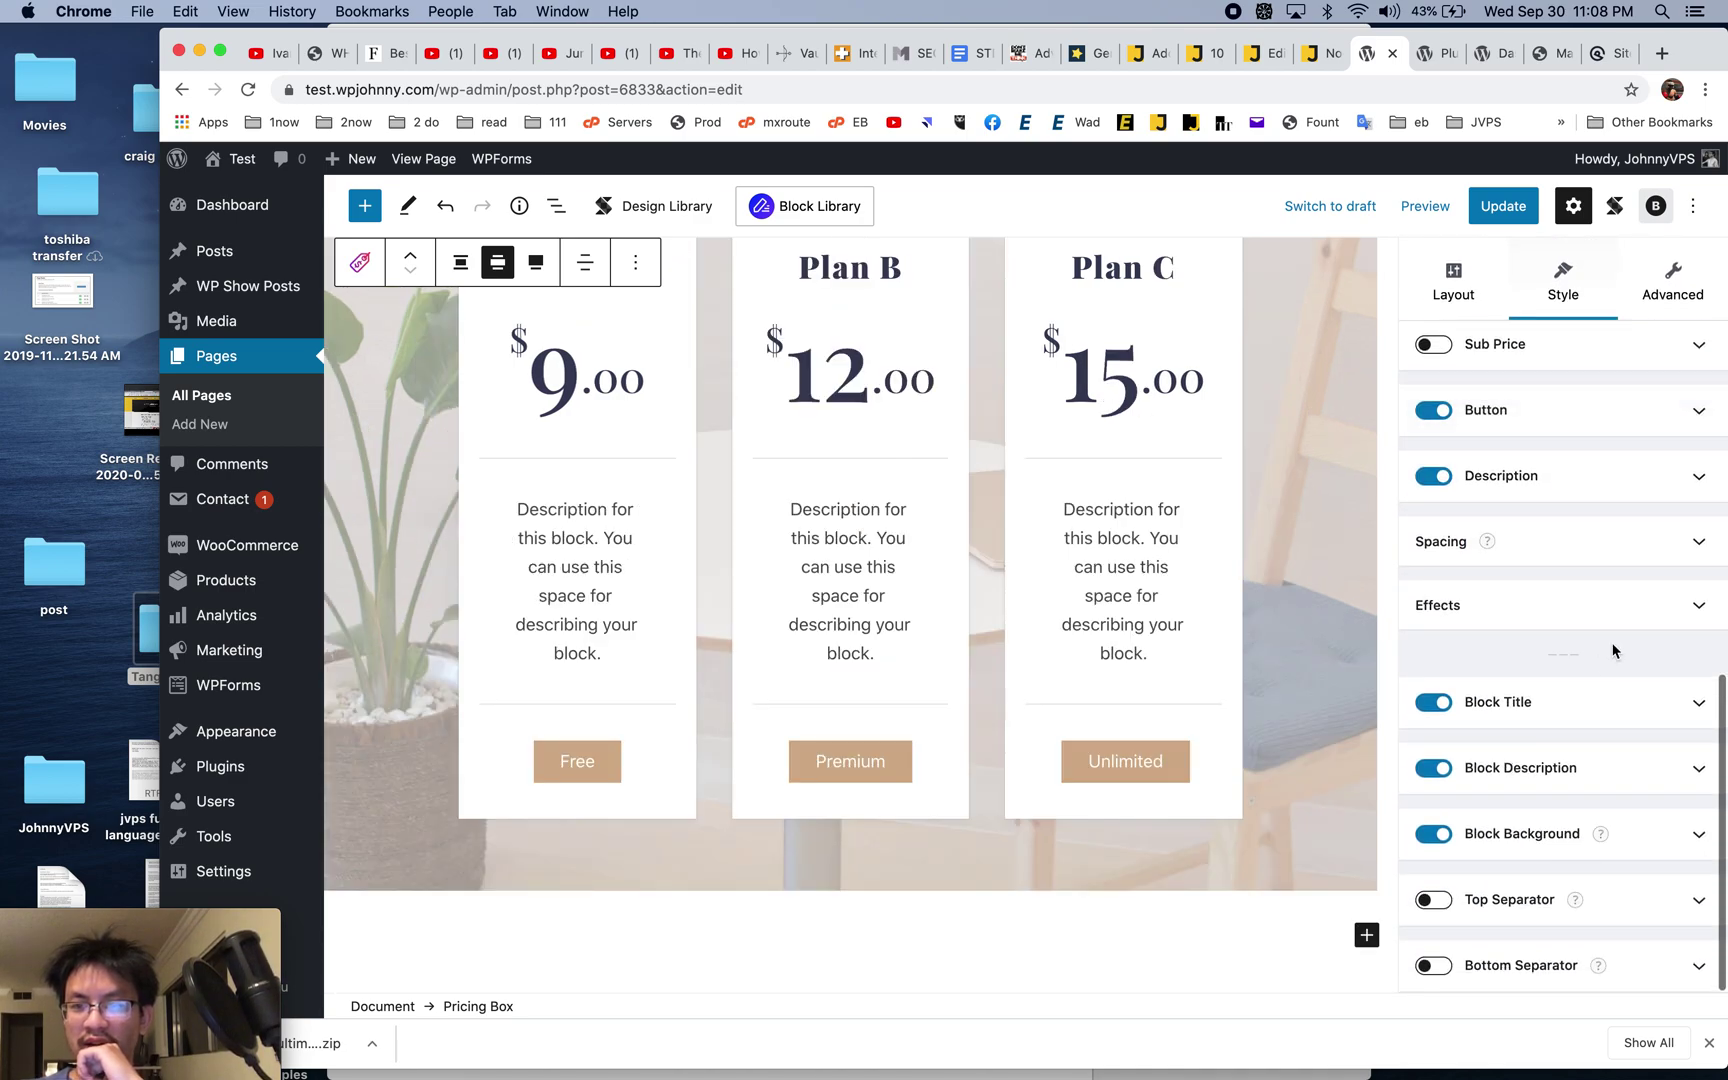
{"action": "left_click", "coordinate": [1694, 605]}
{"action": "left_click", "coordinate": [1663, 677]}
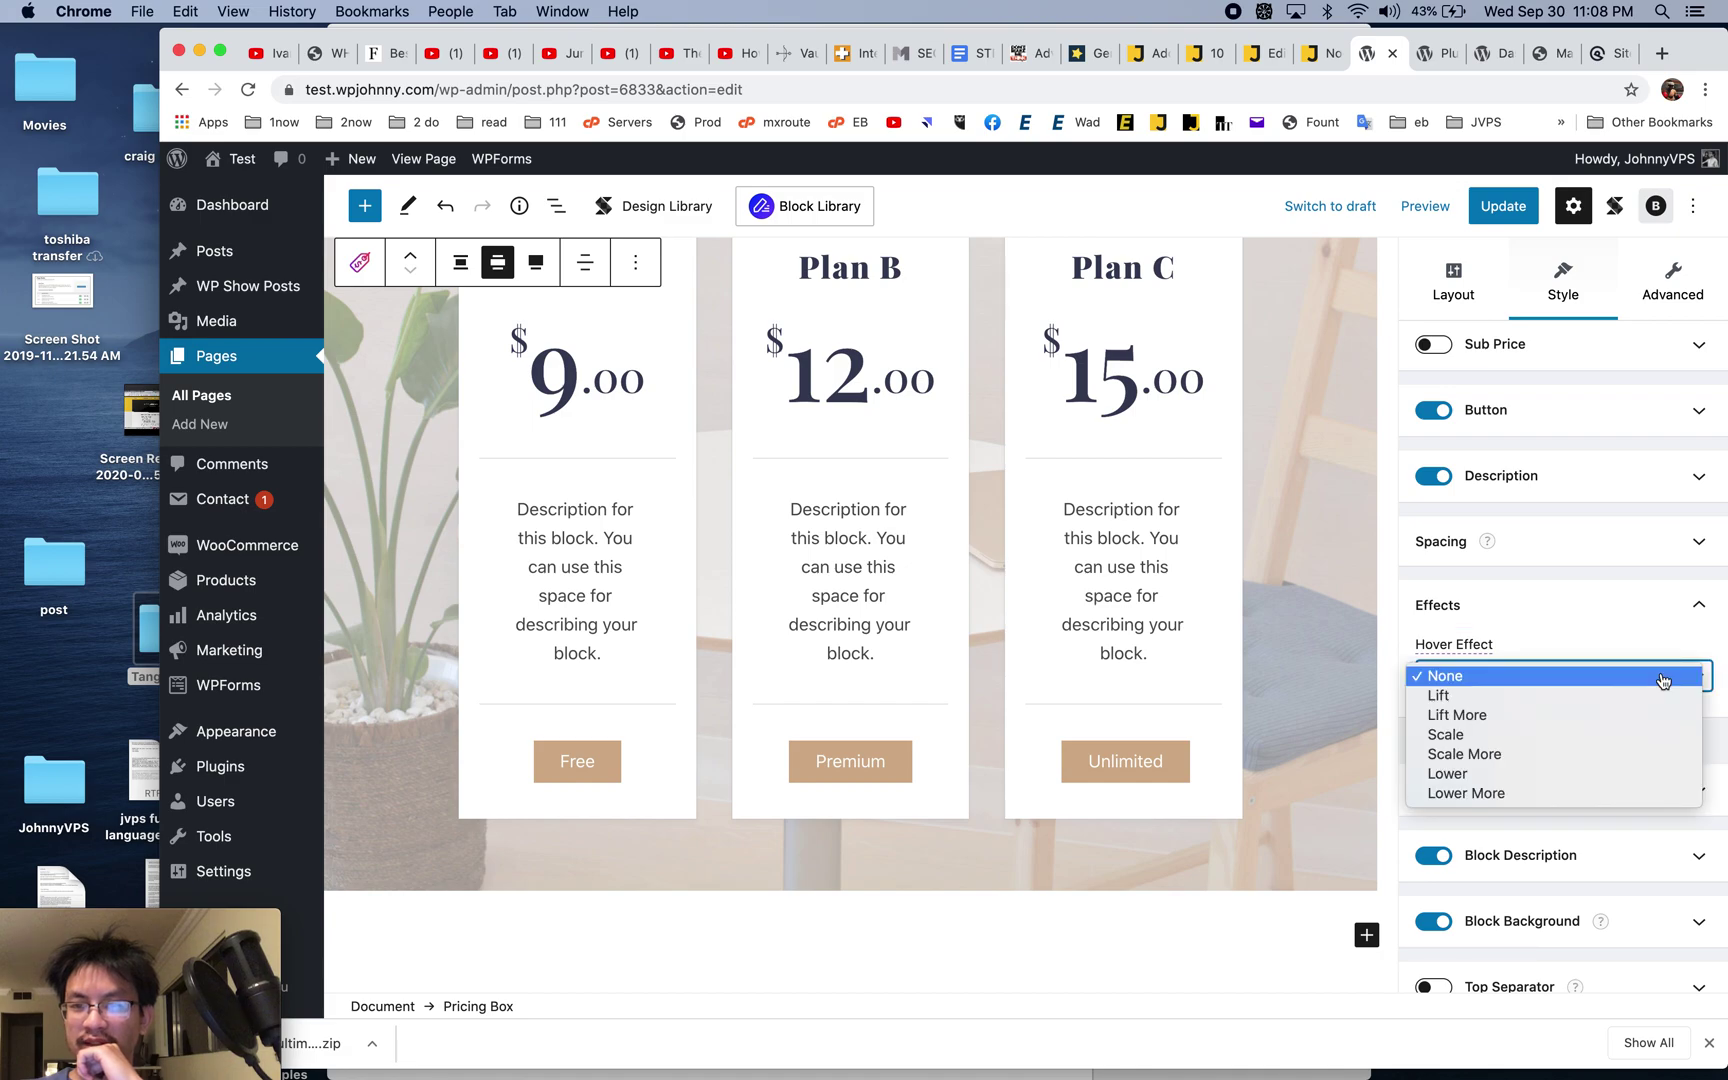
{"action": "left_click", "coordinate": [1625, 697]}
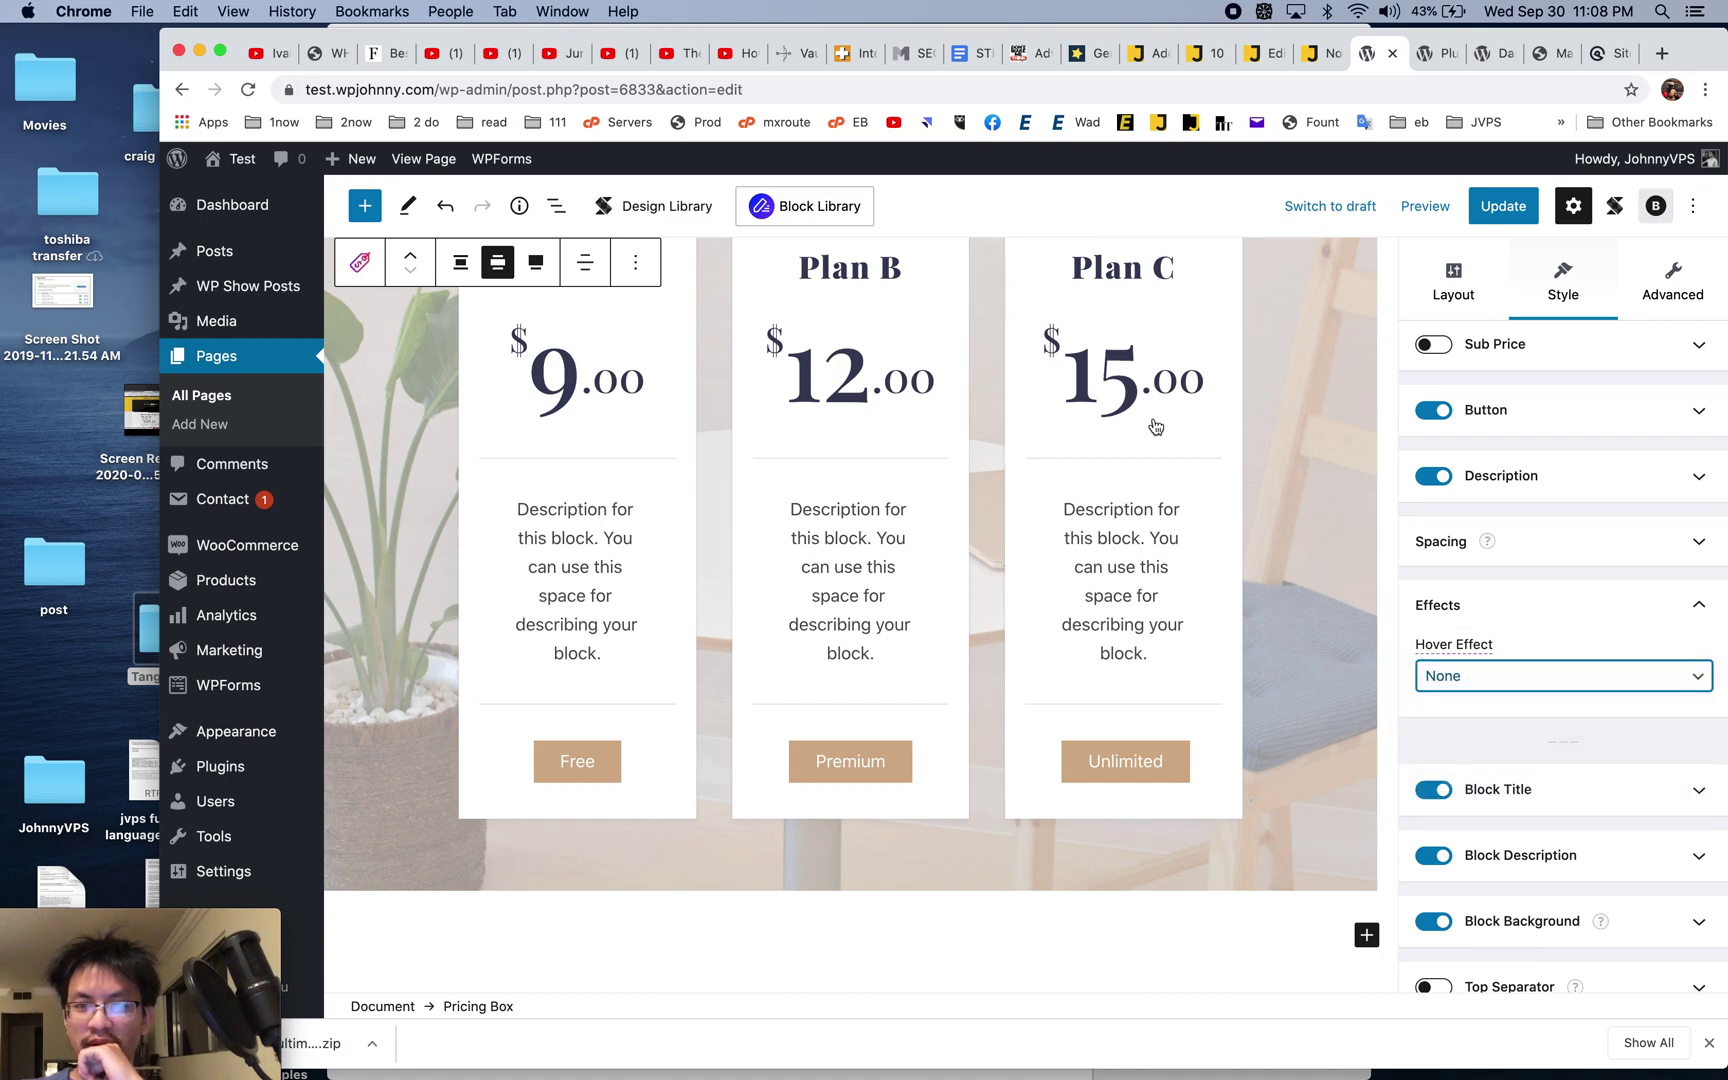
- Set the Block Title spacing slider to -20
{"action": "scroll", "coordinate": [1565, 785], "scroll_direction": "down", "scroll_amount": 2}
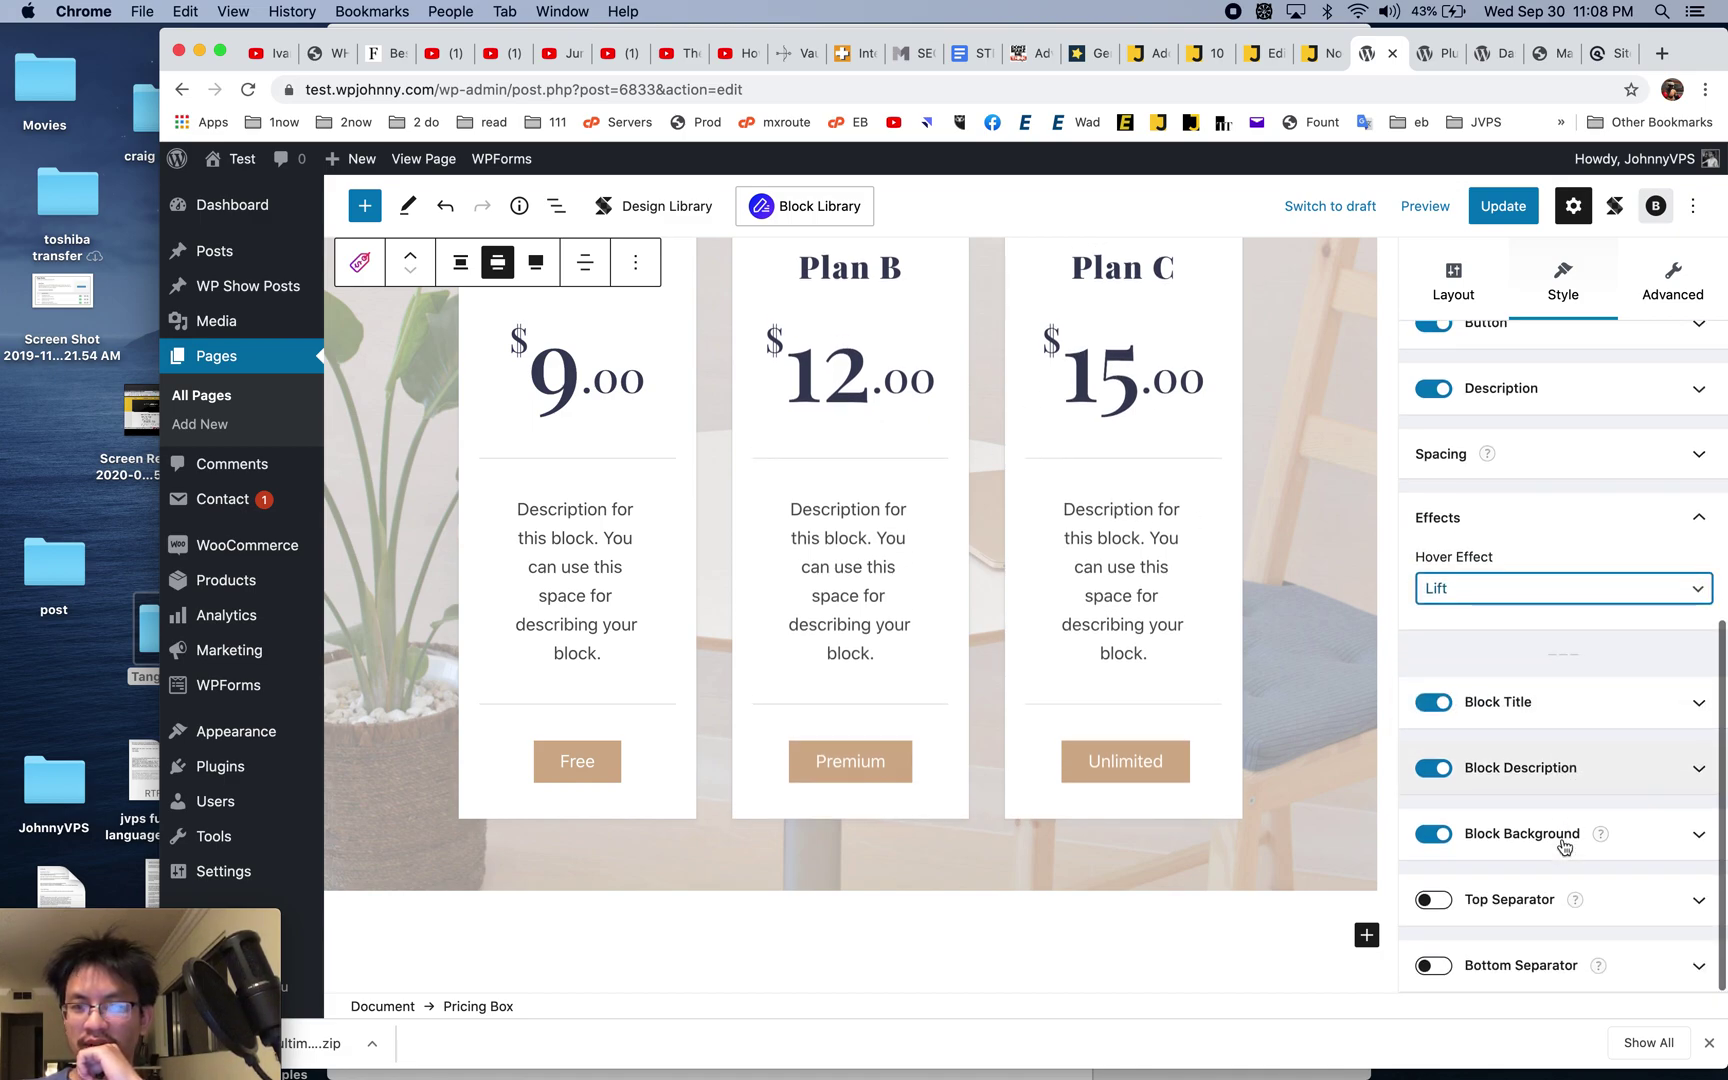
{"action": "scroll", "coordinate": [1632, 849], "scroll_direction": "up", "scroll_amount": 4}
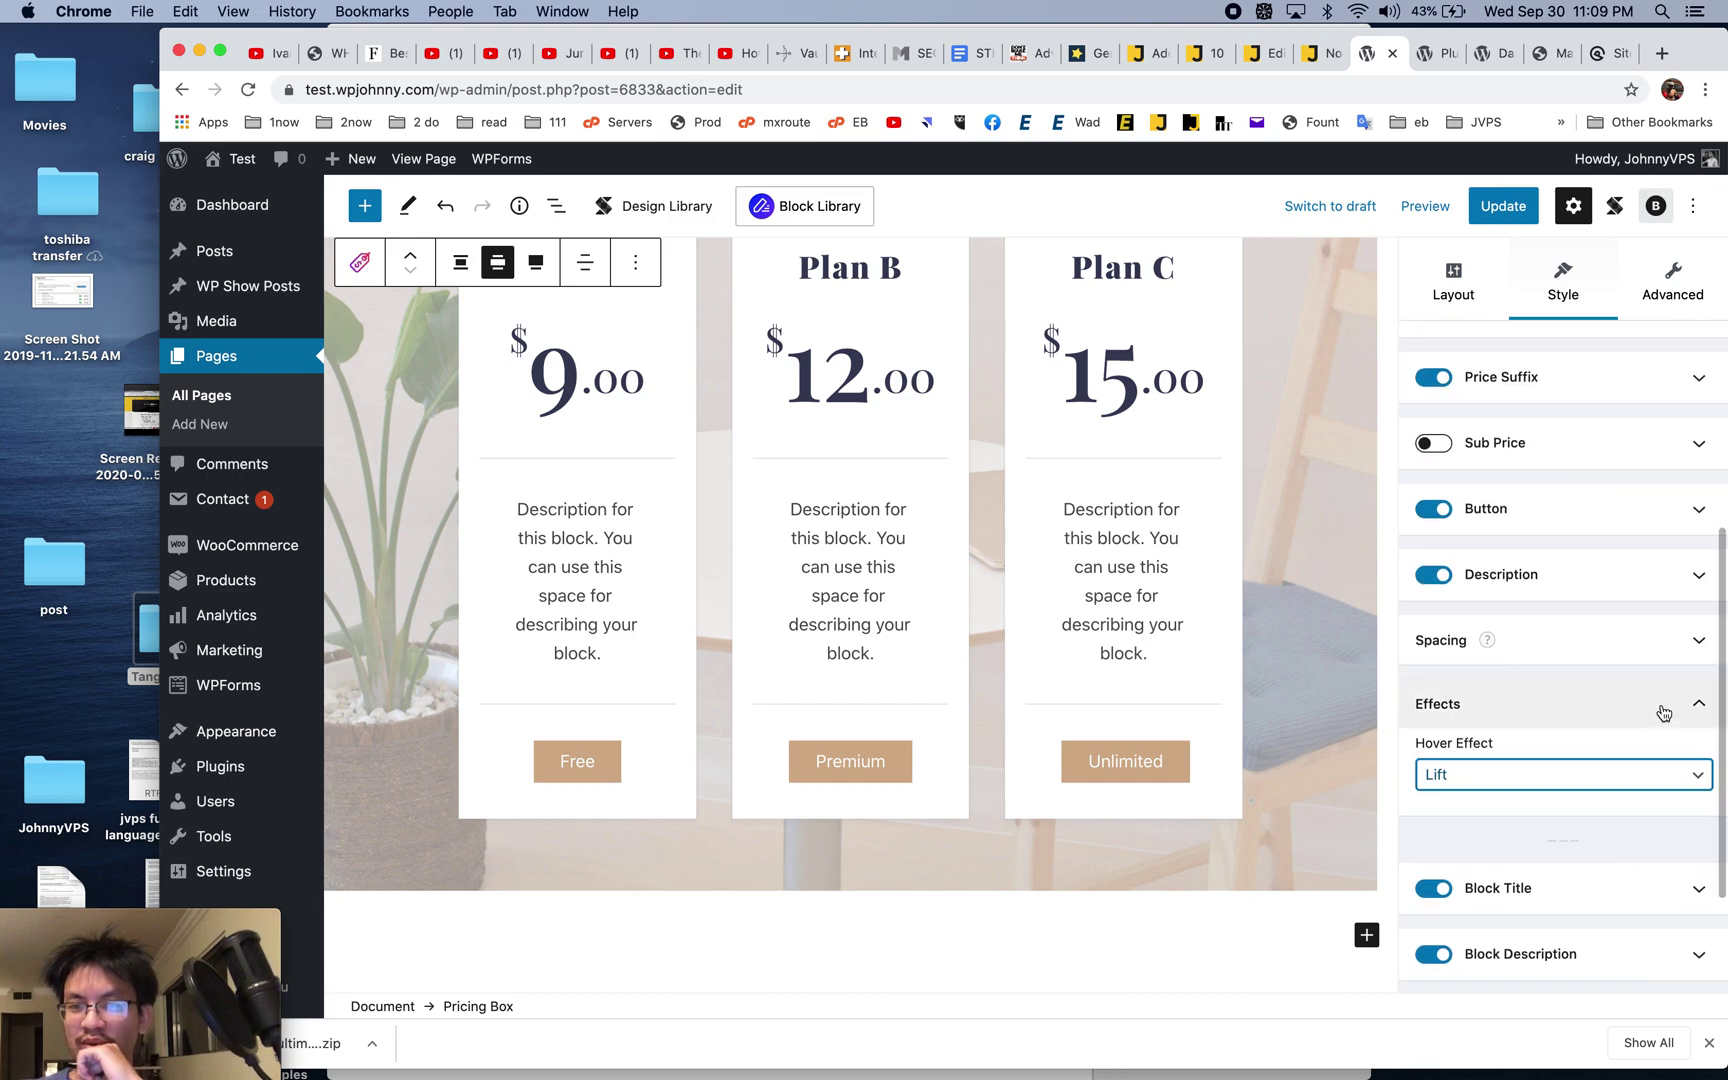
{"action": "left_click", "coordinate": [1690, 643]}
{"action": "left_click", "coordinate": [1690, 645]}
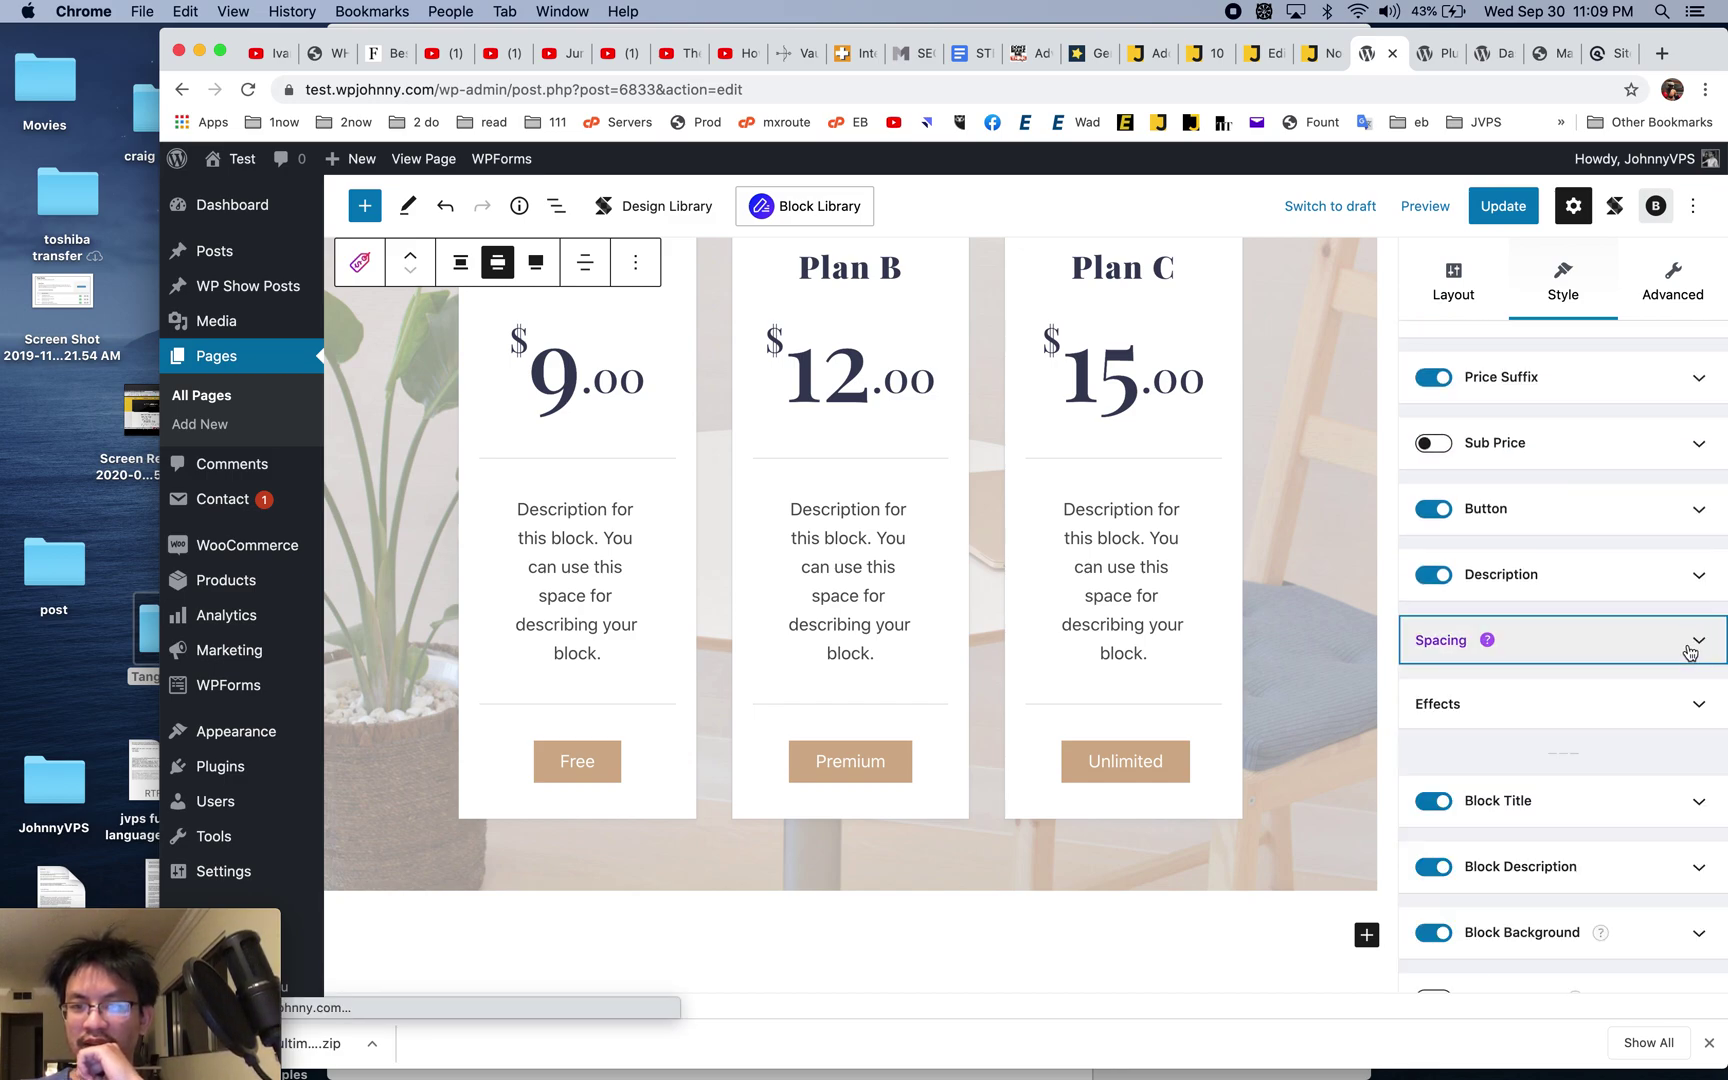
{"action": "left_click", "coordinate": [1688, 645]}
{"action": "left_click_drag", "start_coordinate": [1477, 716], "coordinate": [1445, 712]}
- Update the page and view the live result in a new tab
{"action": "scroll", "coordinate": [1257, 491], "scroll_direction": "up", "scroll_amount": 5}
{"action": "scroll", "coordinate": [1257, 491], "scroll_direction": "up", "scroll_amount": 10}
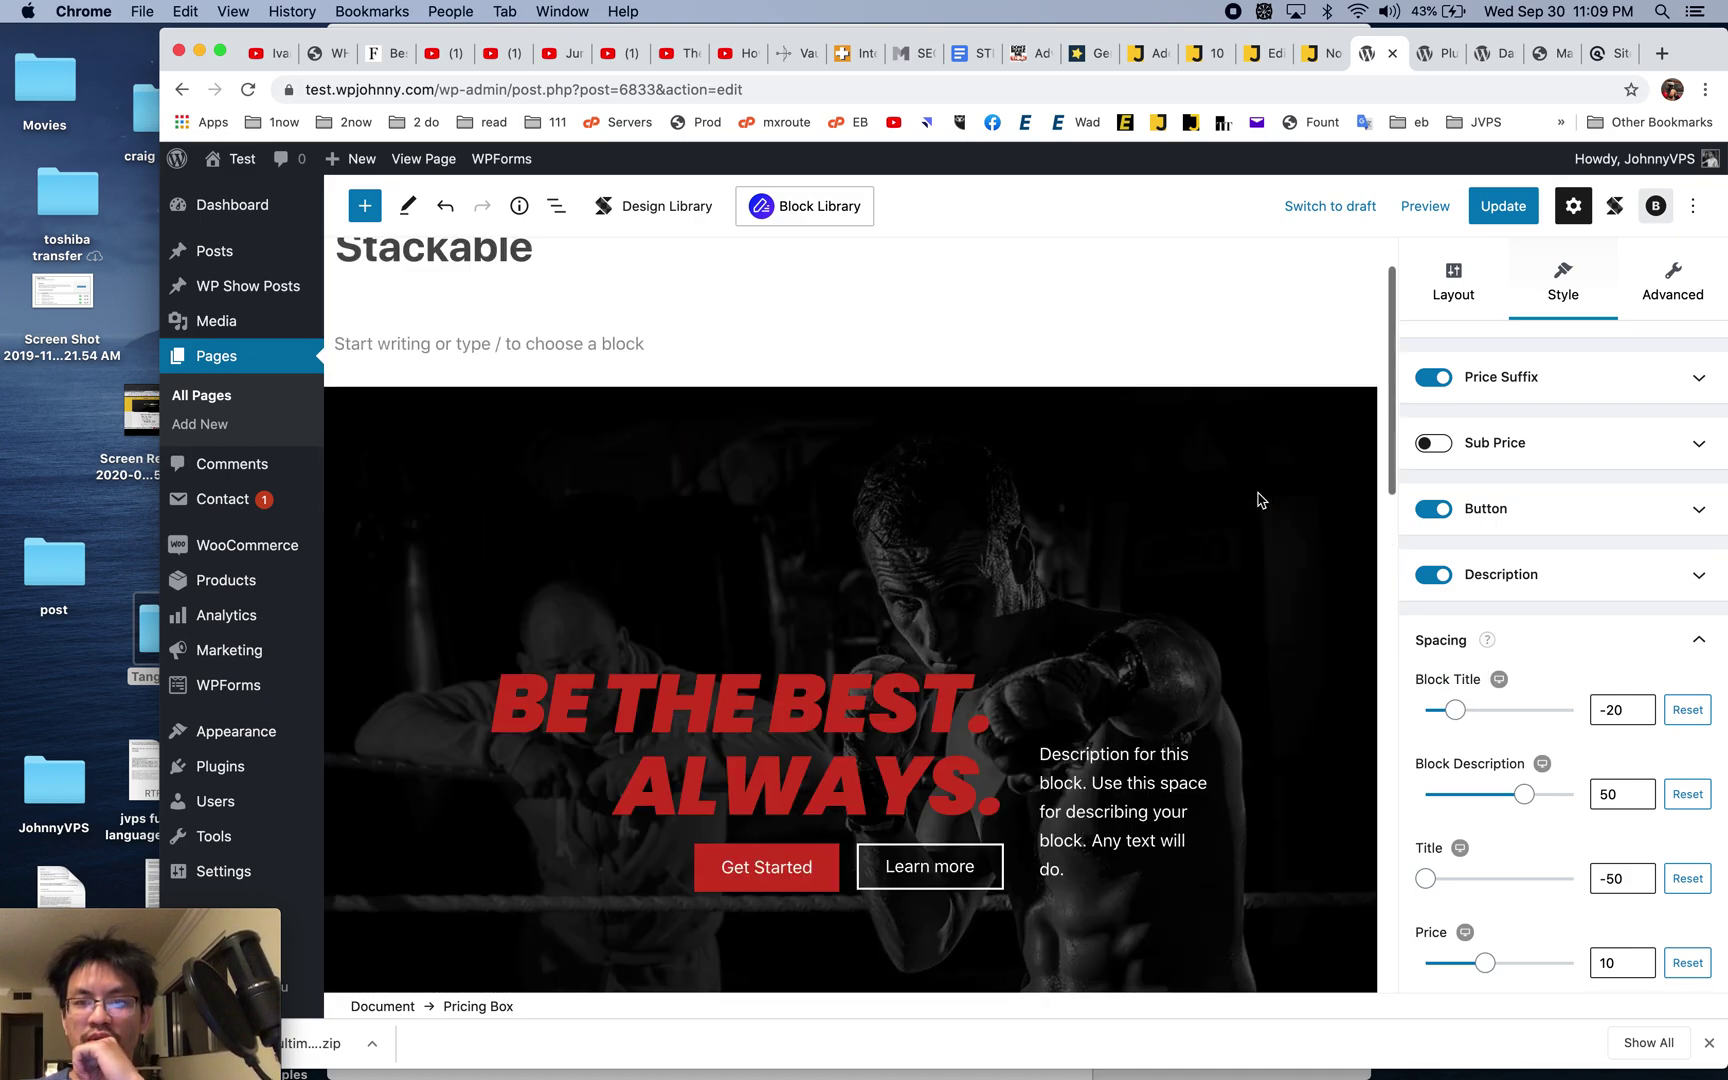
{"action": "left_click", "coordinate": [1503, 208]}
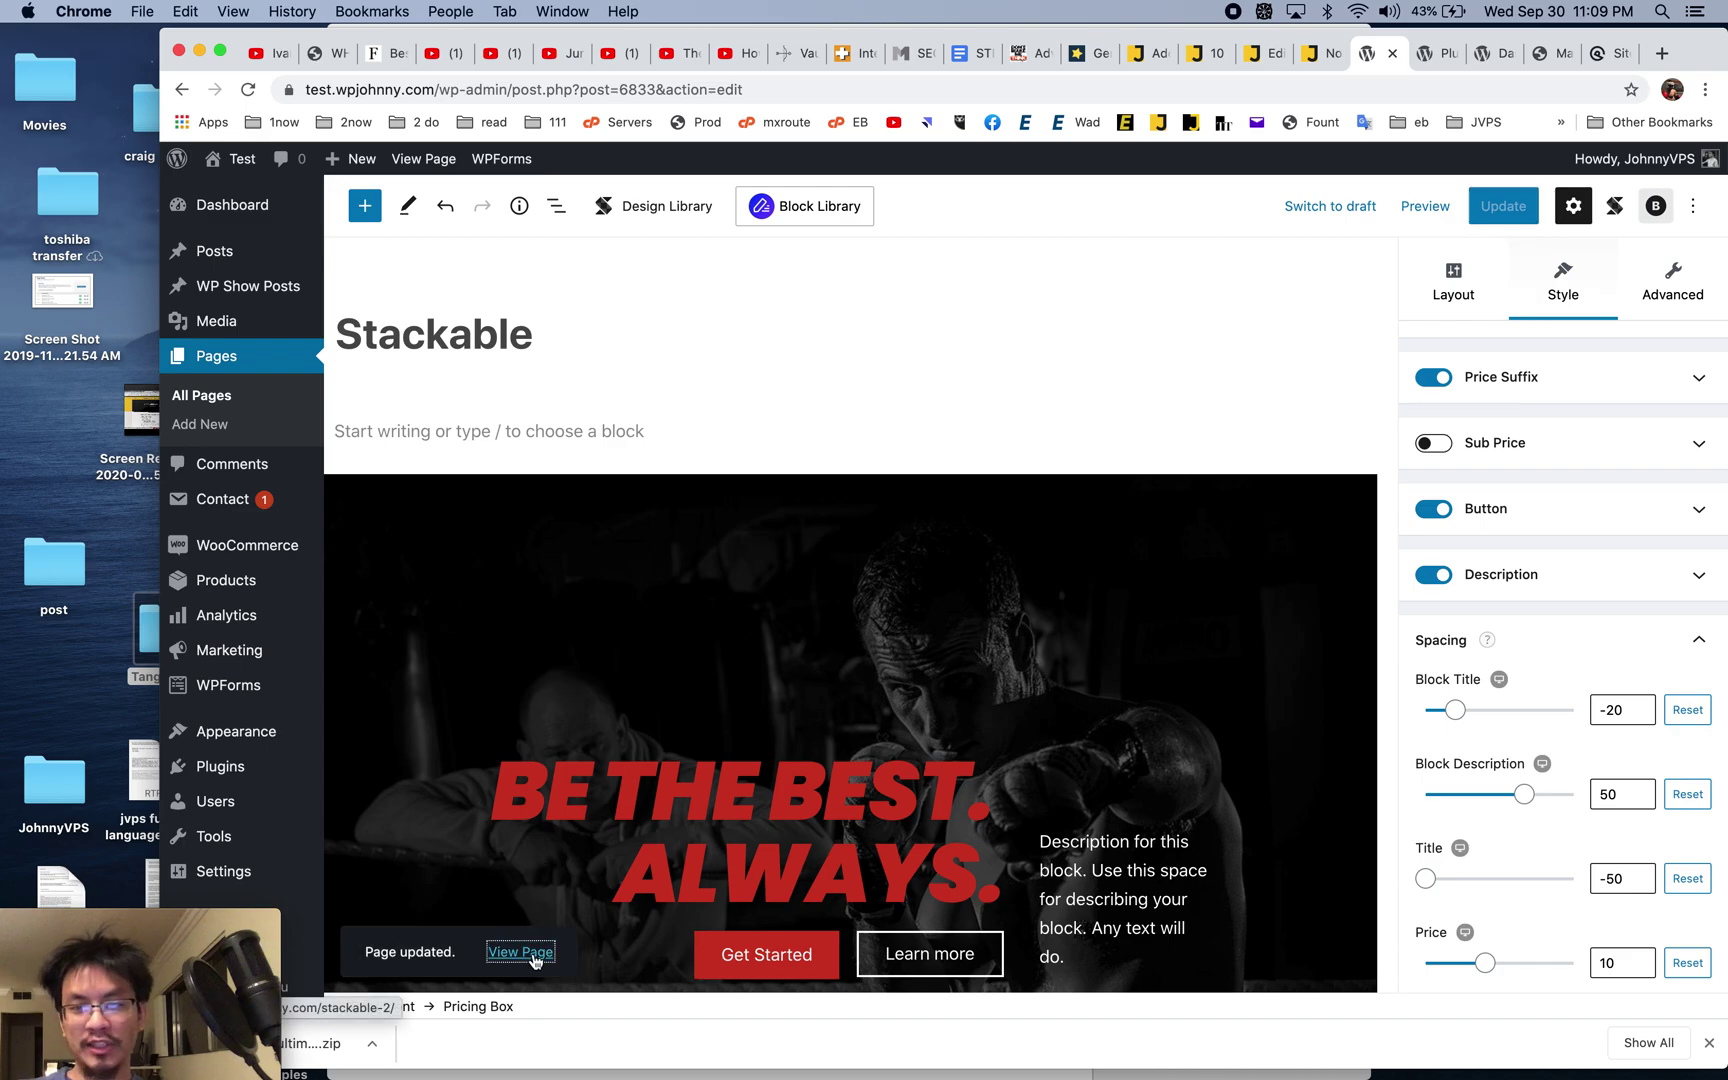
{"action": "left_click", "coordinate": [520, 951]}
{"action": "left_click", "coordinate": [1437, 56]}
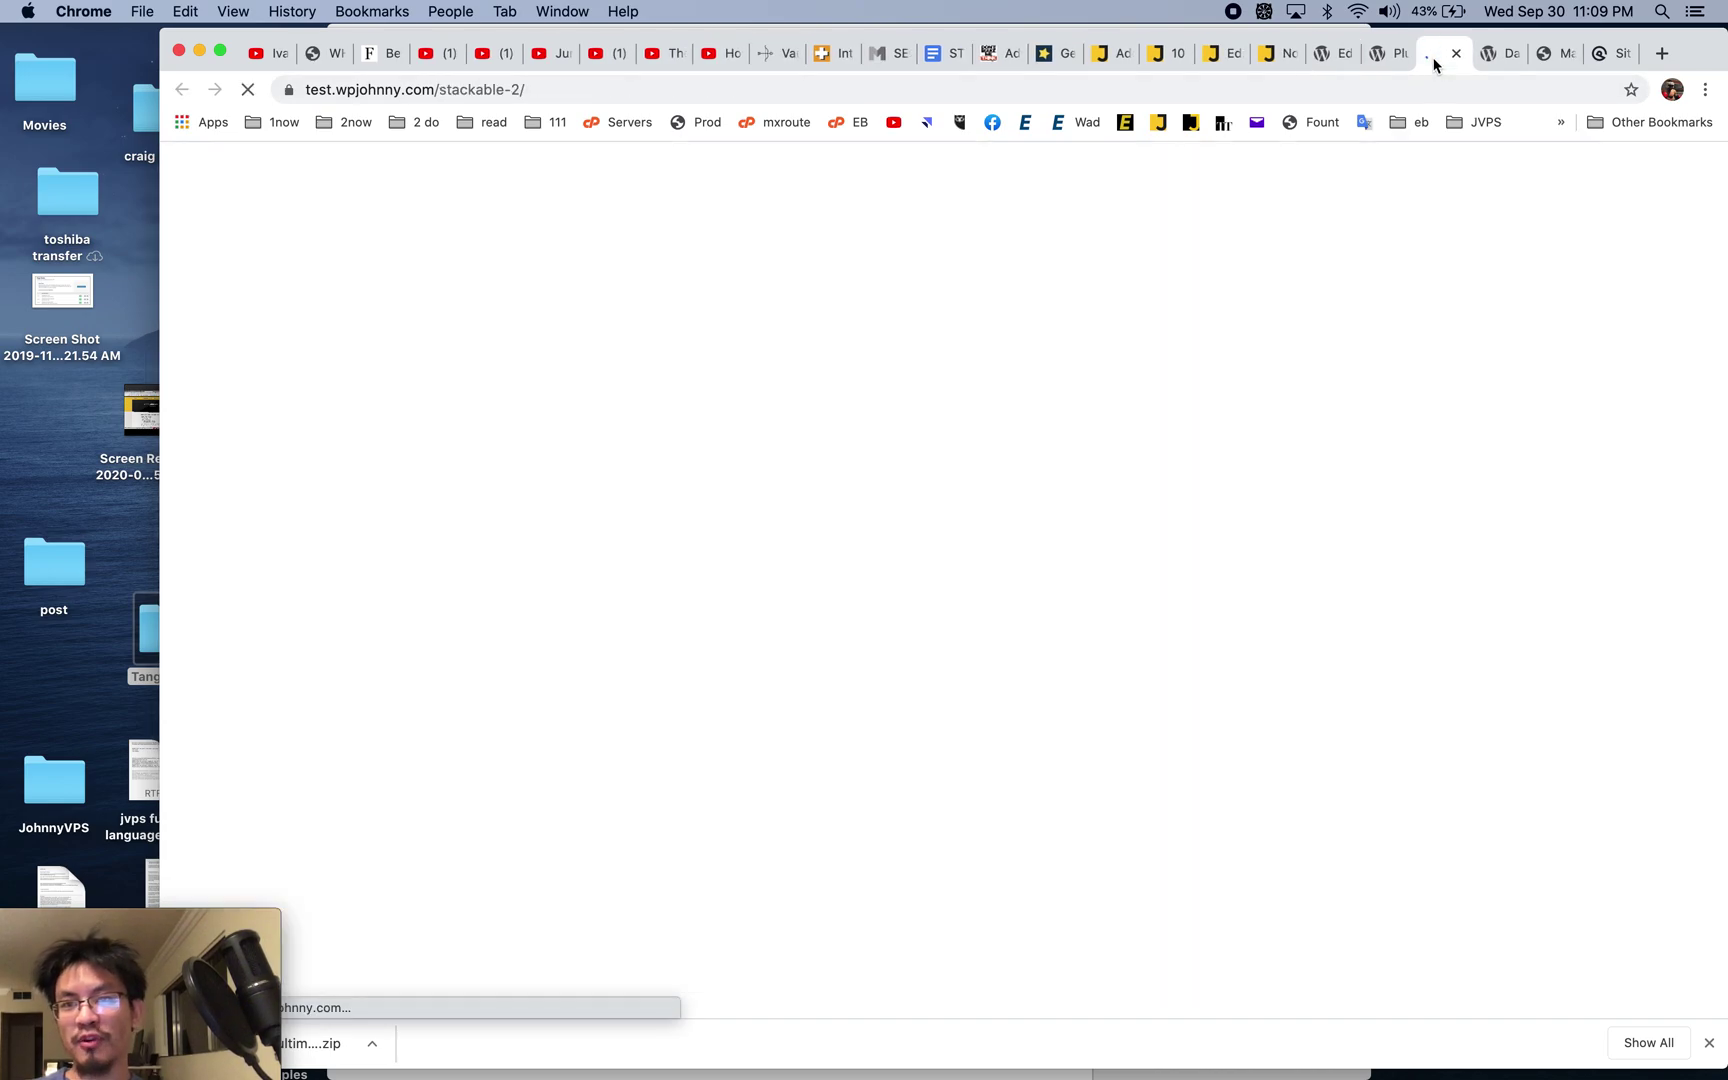
{"action": "scroll", "coordinate": [1096, 738], "scroll_direction": "down", "scroll_amount": 15}
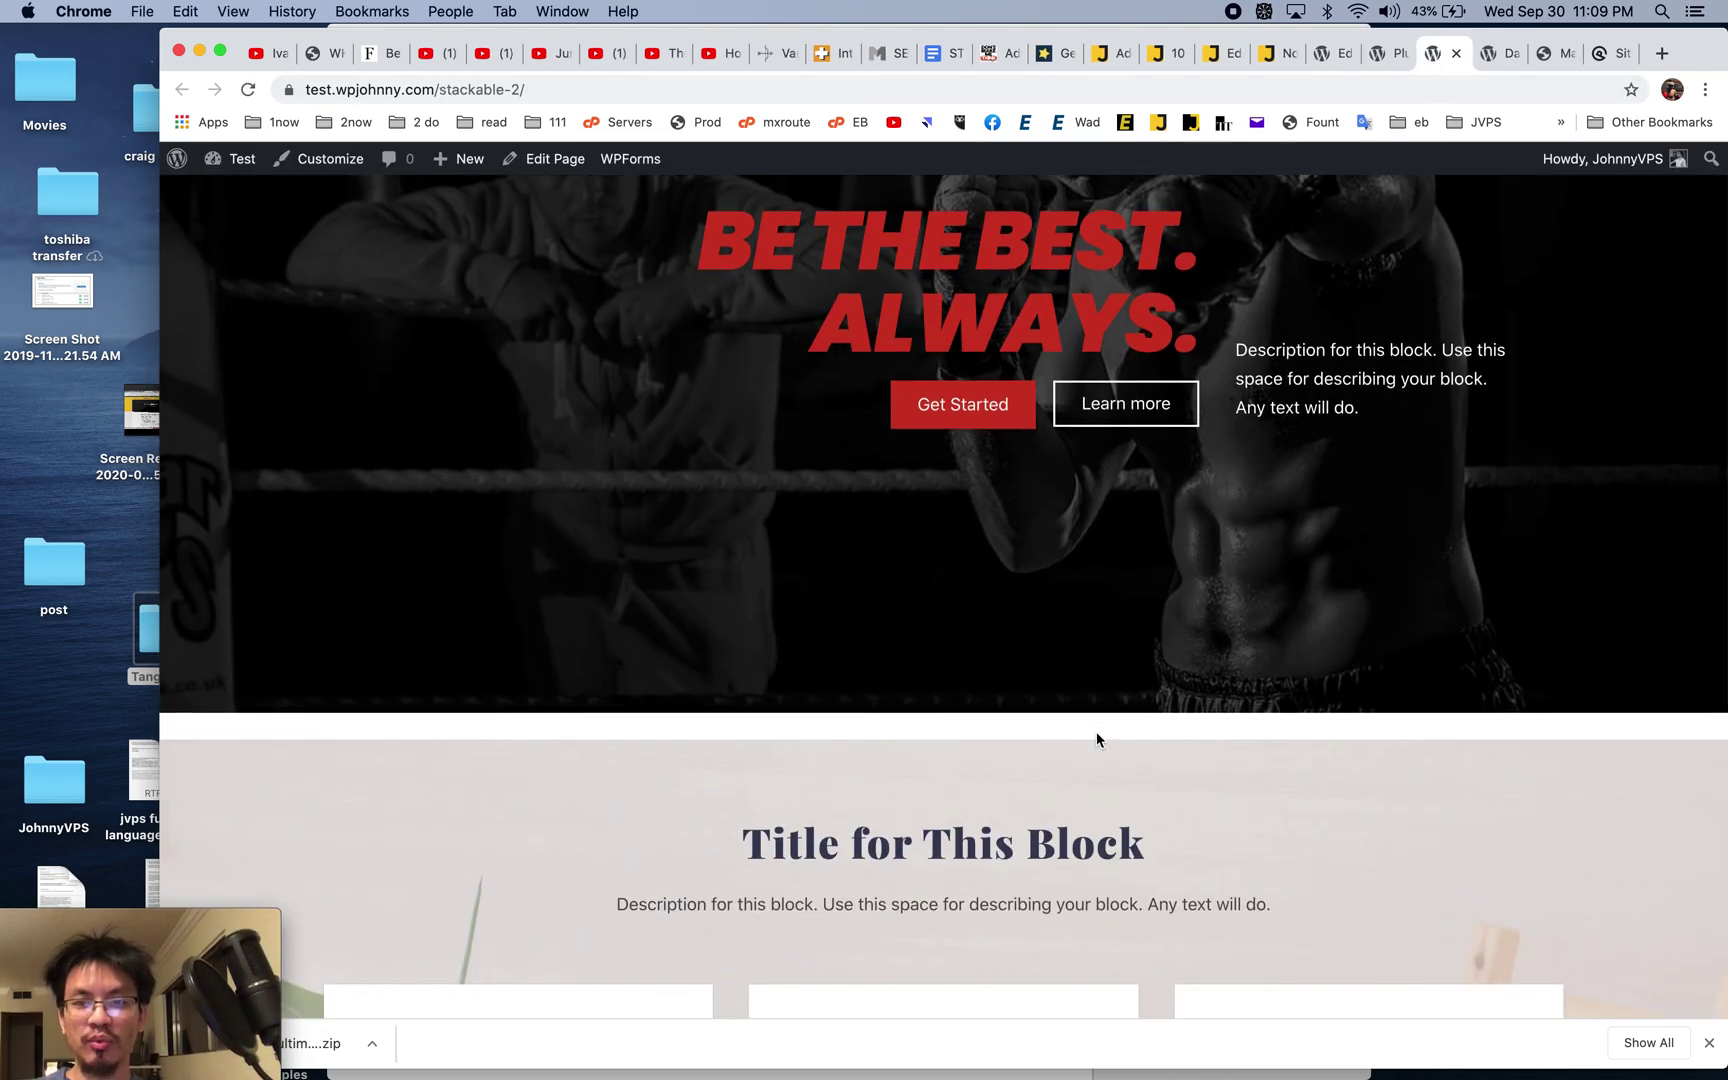
{"action": "scroll", "coordinate": [1459, 270], "scroll_direction": "up", "scroll_amount": 20}
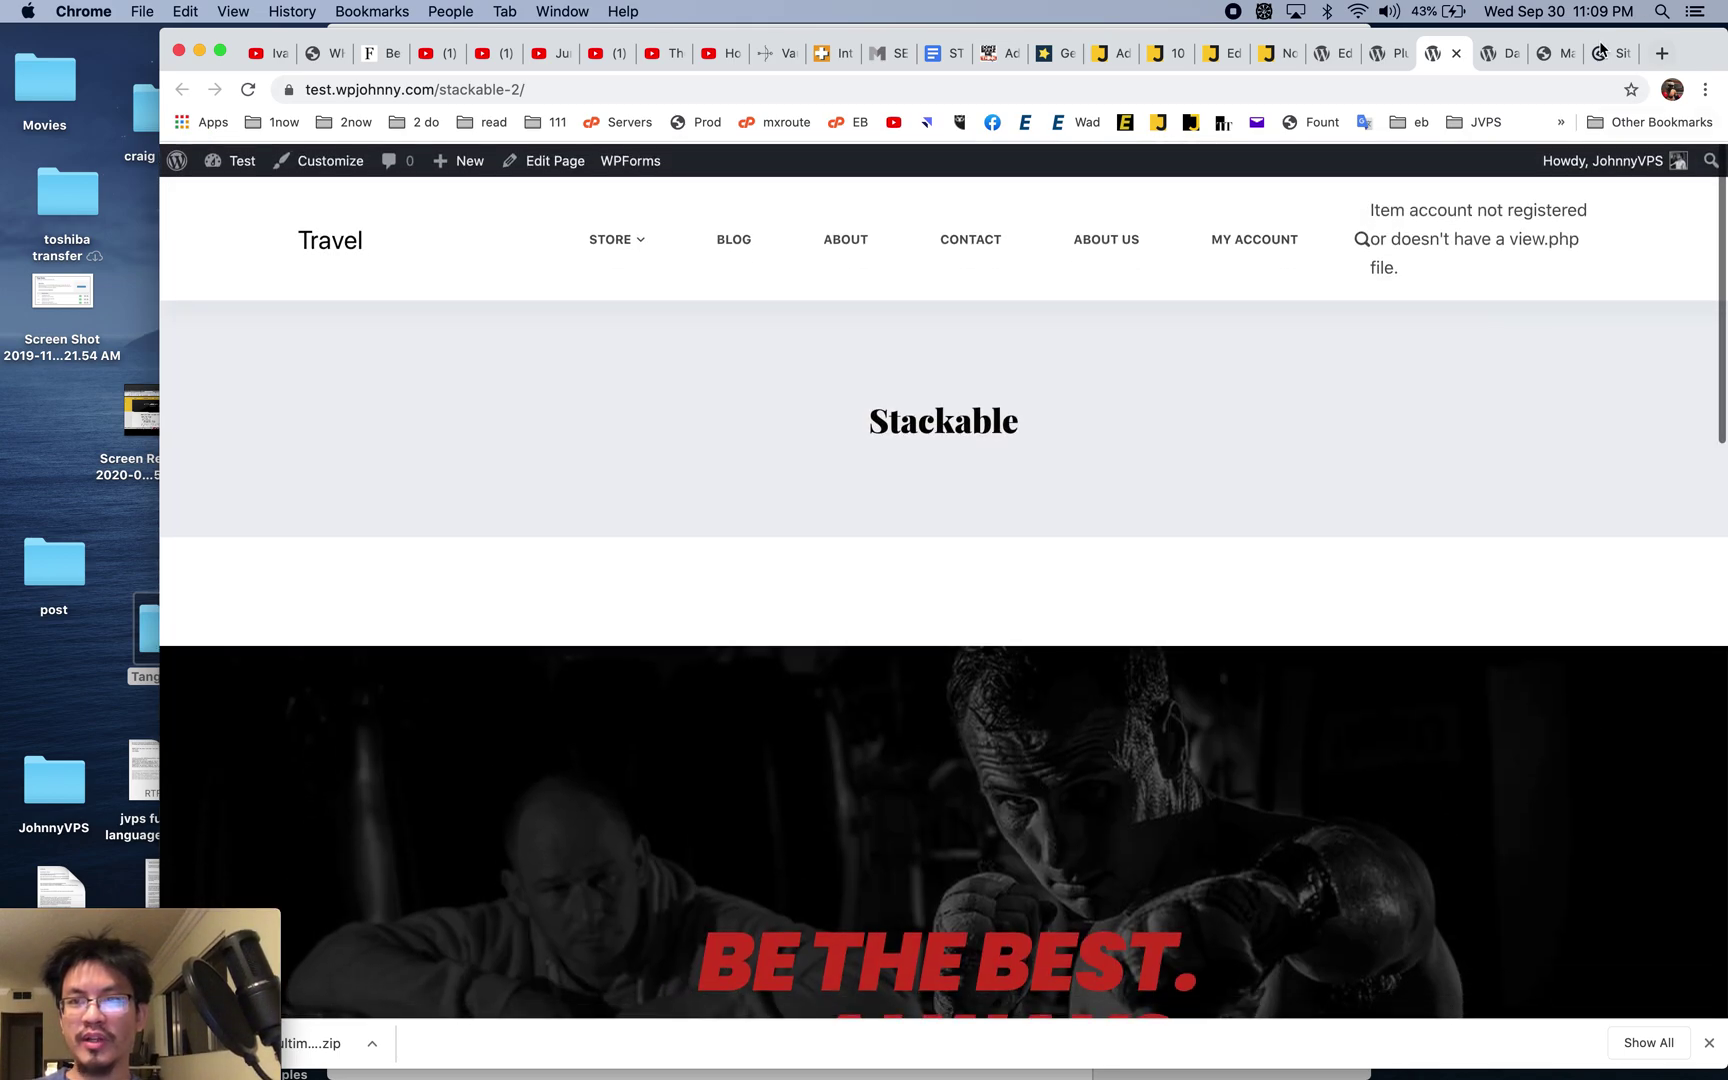
- Start a new web search for 'stackable.'
{"action": "left_click", "coordinate": [1610, 53]}
{"action": "left_click", "coordinate": [1553, 88]}
{"action": "type", "text": "stackable."}
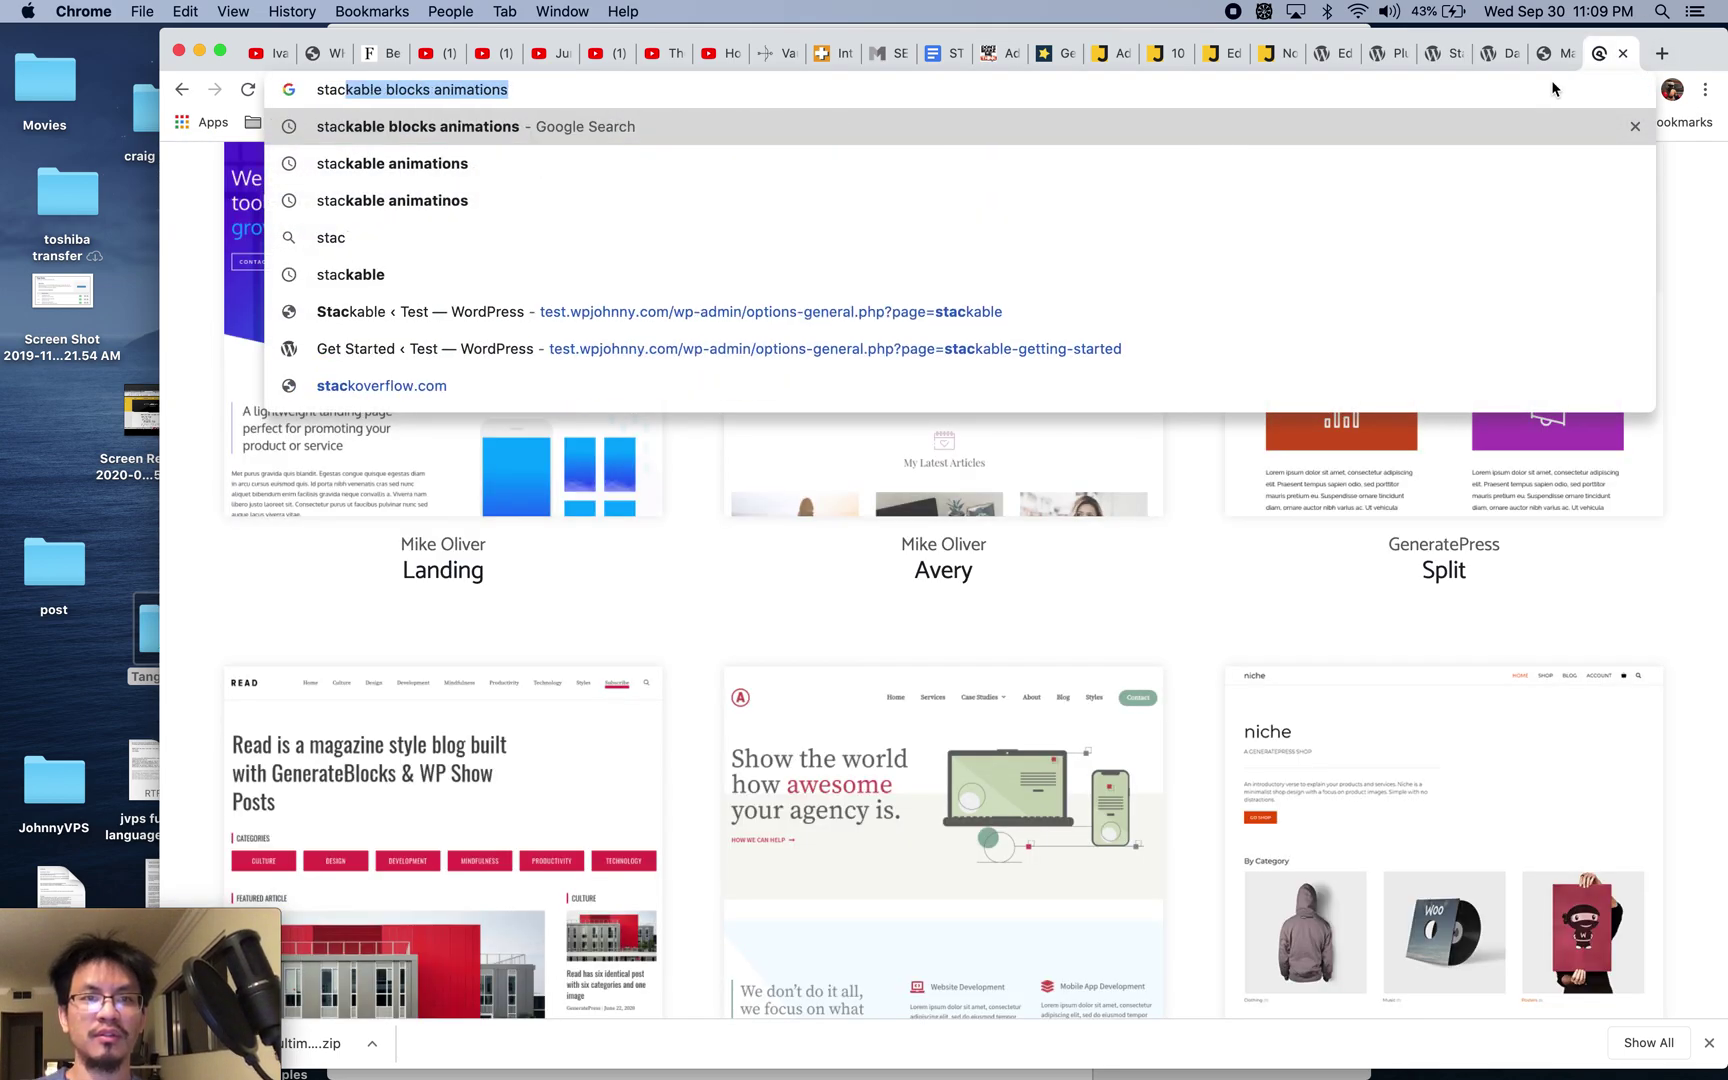
- Search for 'wpstackable' and open the wpstackable.com result
{"action": "key", "text": "BackSpace"}
{"action": "key", "text": "BackSpace"}
{"action": "key", "text": "BackSpace"}
{"action": "key", "text": "BackSpace"}
{"action": "key", "text": "BackSpace"}
{"action": "key", "text": "BackSpace"}
{"action": "key", "text": "BackSpace"}
{"action": "key", "text": "BackSpace"}
{"action": "key", "text": "BackSpace"}
{"action": "key", "text": "BackSpace"}
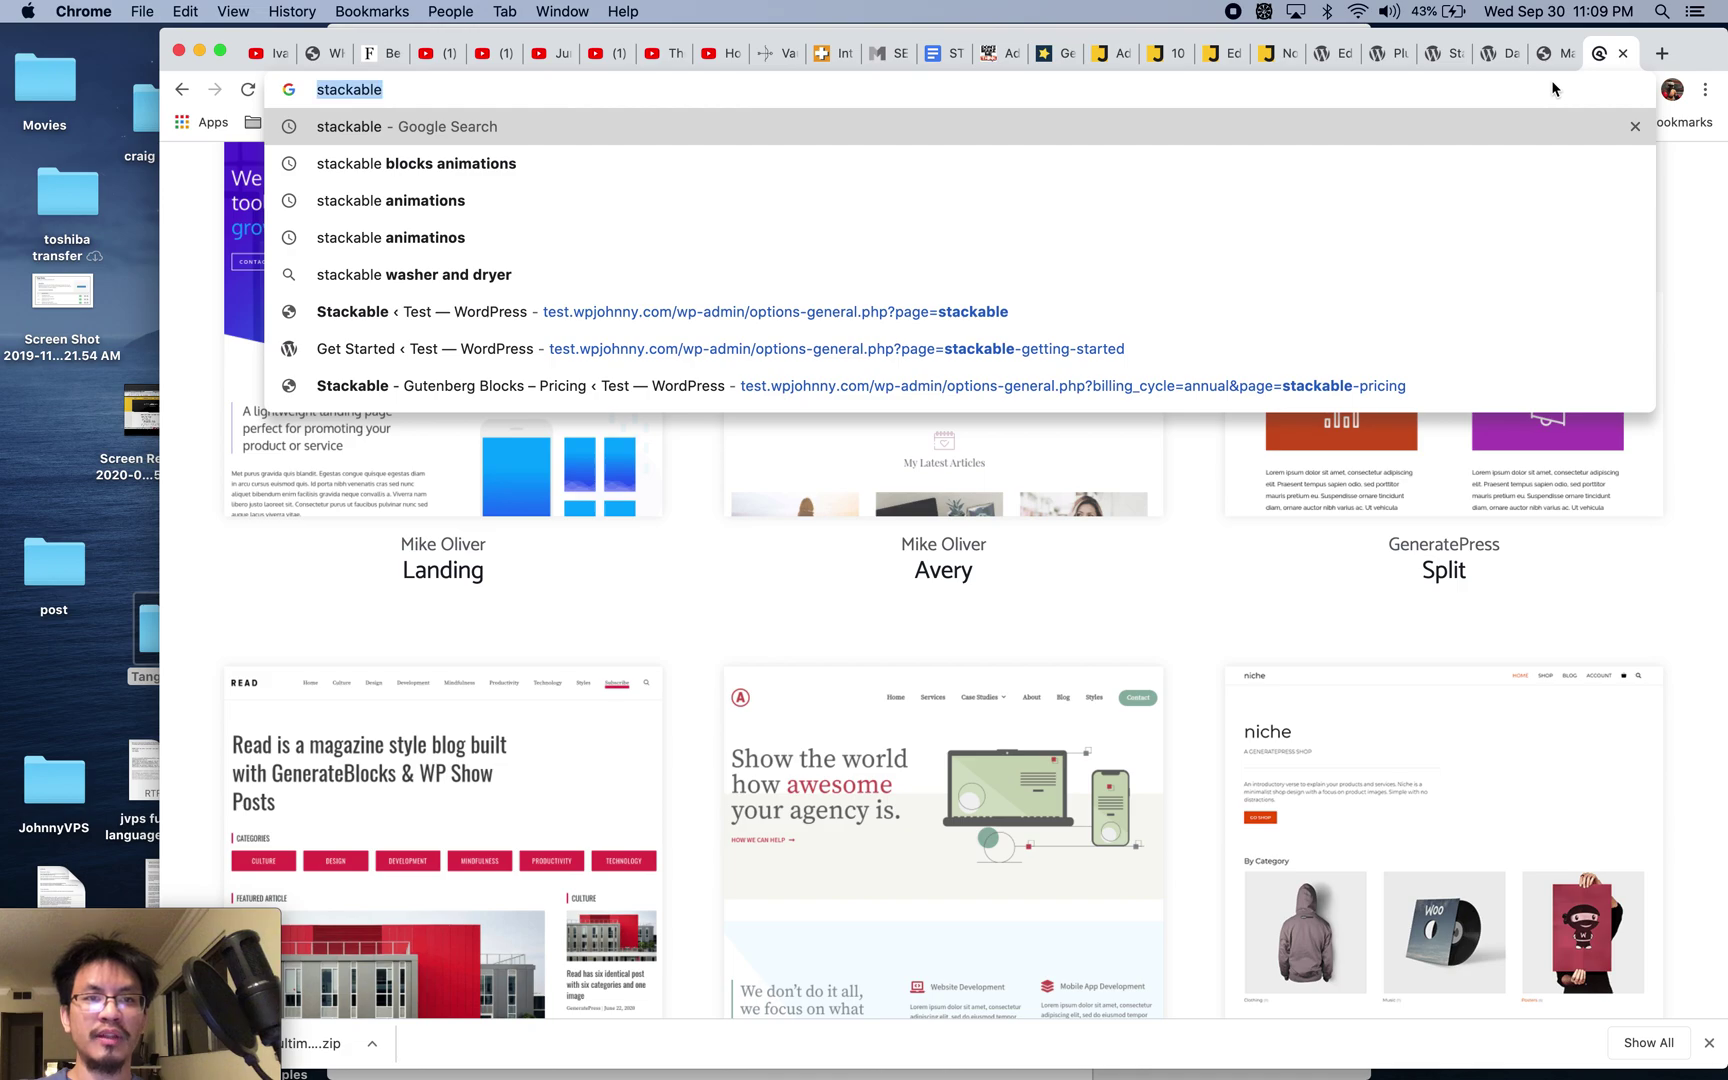
{"action": "type", "text": "wpstackable"}
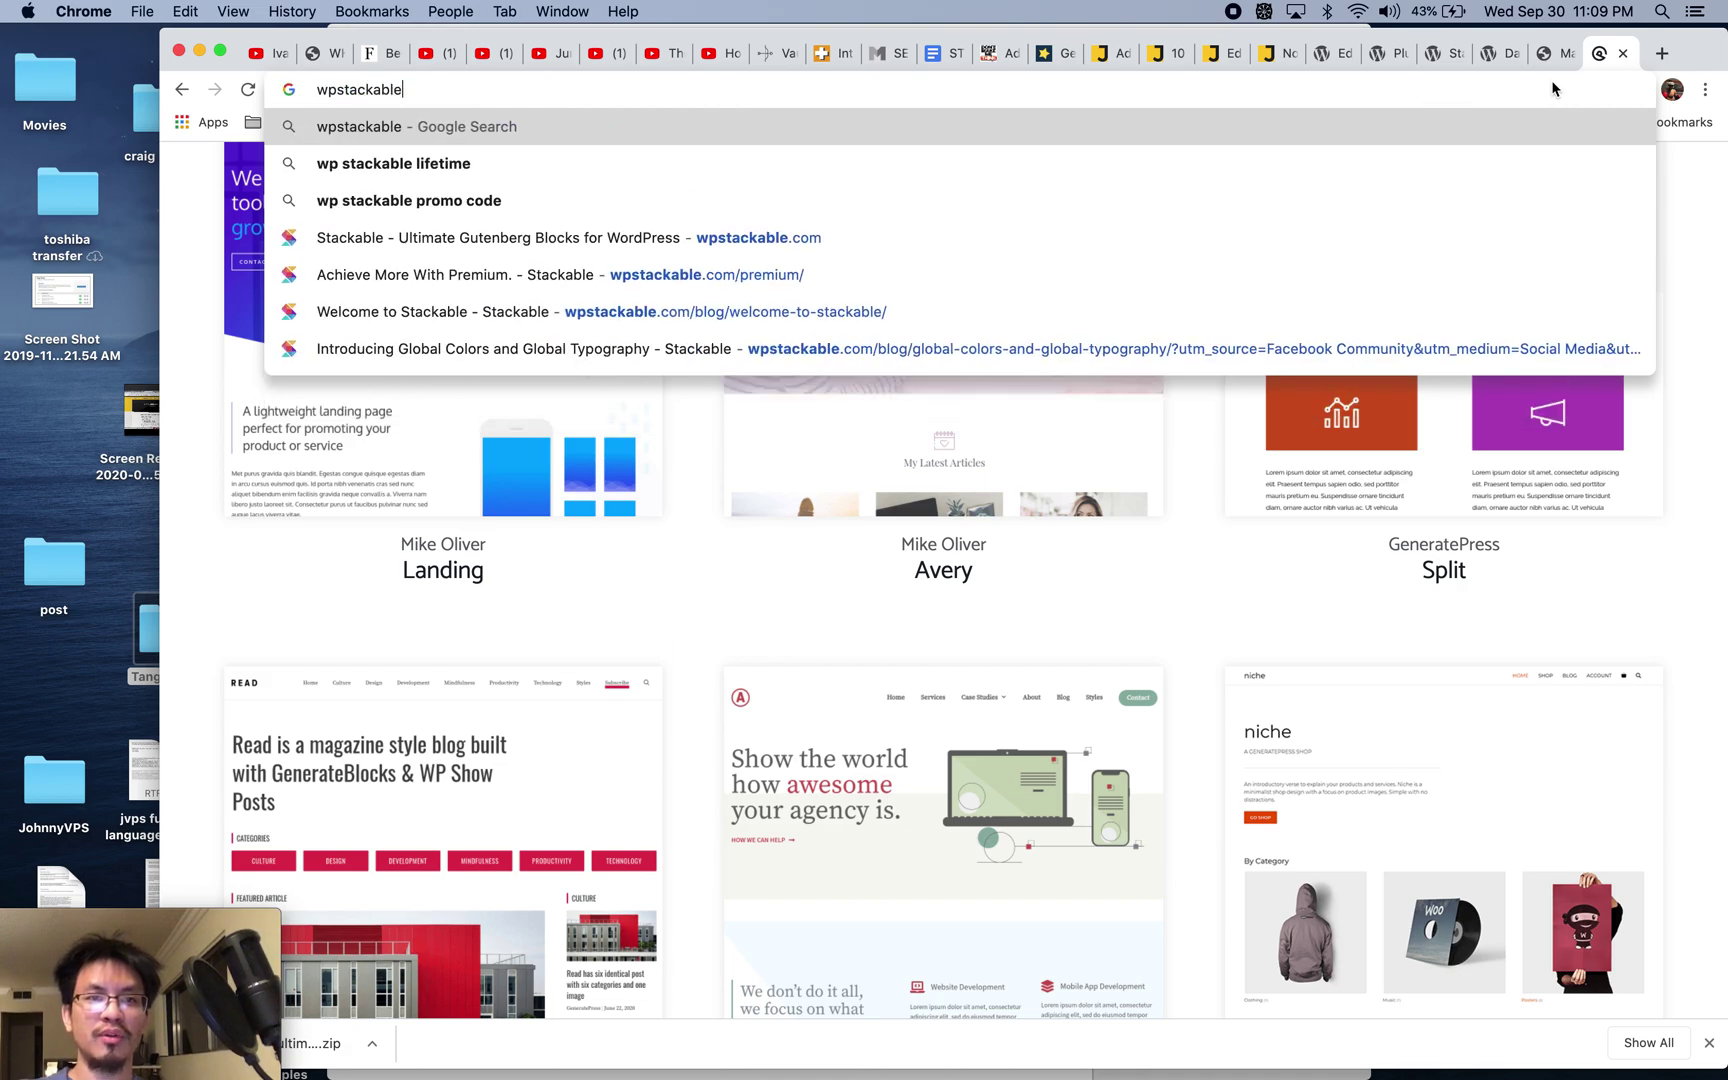
{"action": "key", "text": "Return"}
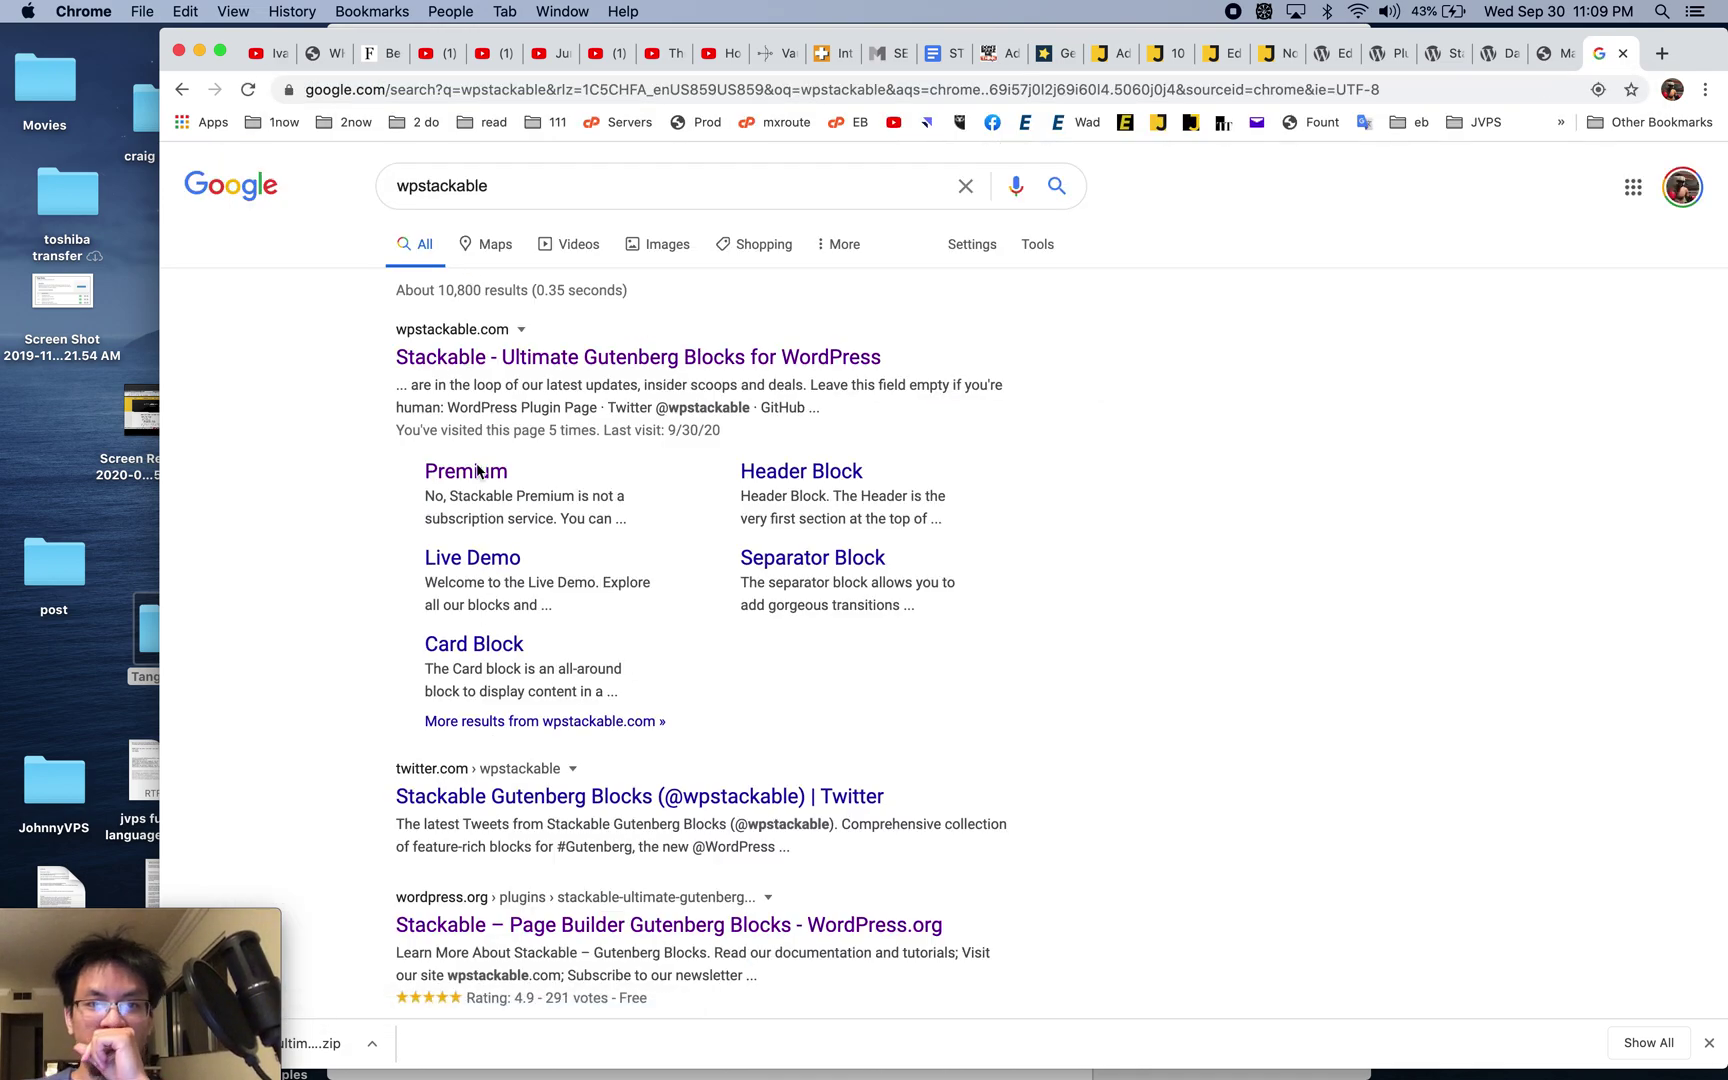
{"action": "left_click", "coordinate": [586, 357]}
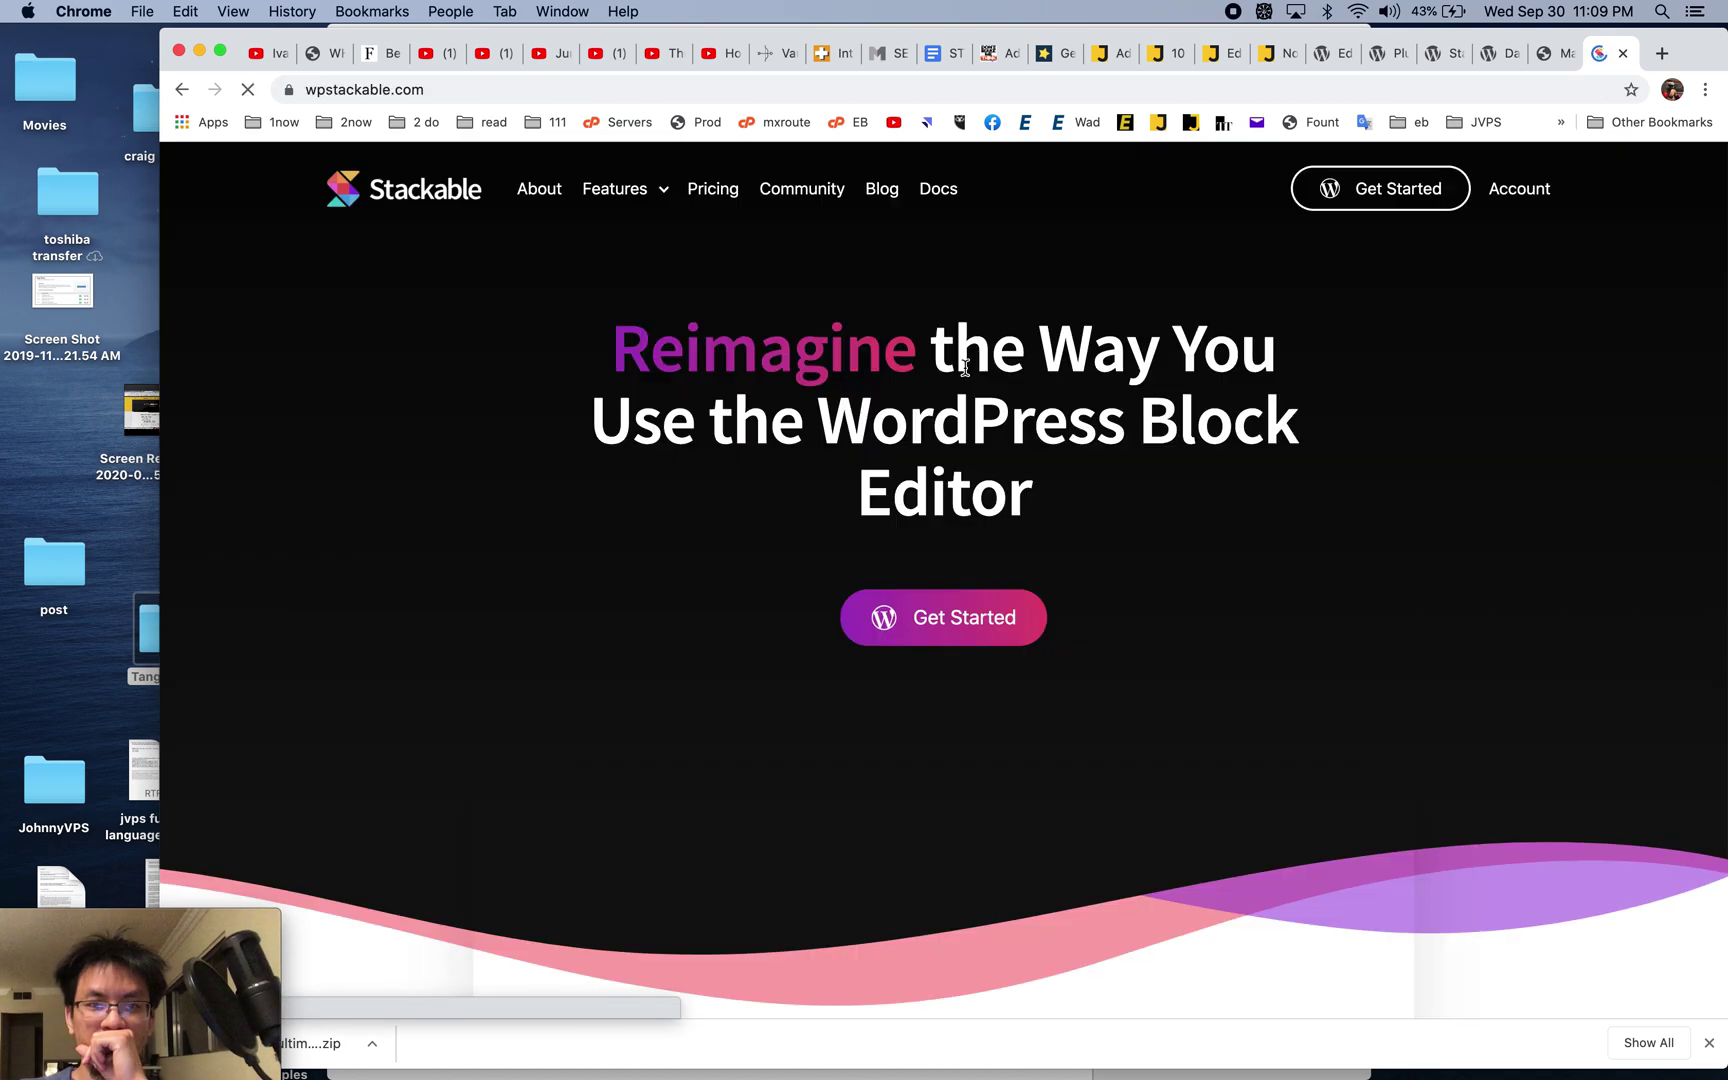
- Look at the Features menu and scroll the homepage to the Block Design Library
{"action": "mouse_move", "coordinate": [622, 199]}
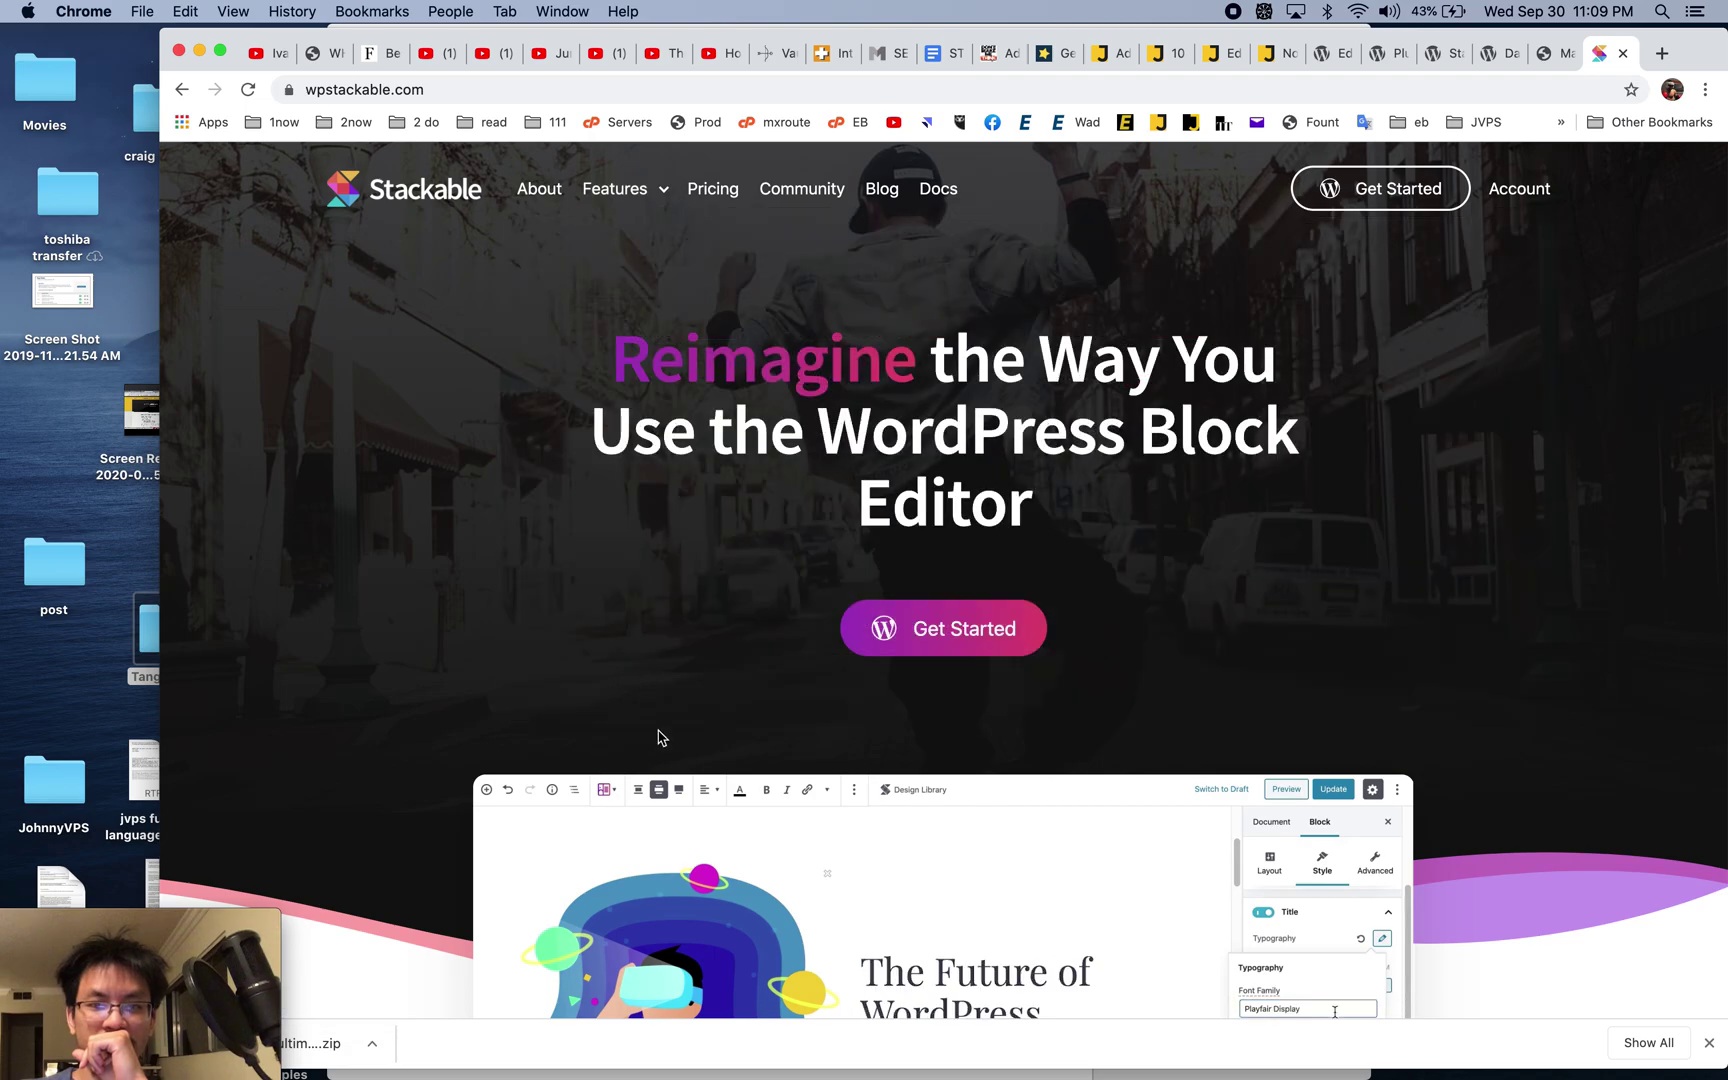
{"action": "scroll", "coordinate": [660, 735], "scroll_direction": "down", "scroll_amount": 10}
{"action": "scroll", "coordinate": [658, 737], "scroll_direction": "down", "scroll_amount": 20}
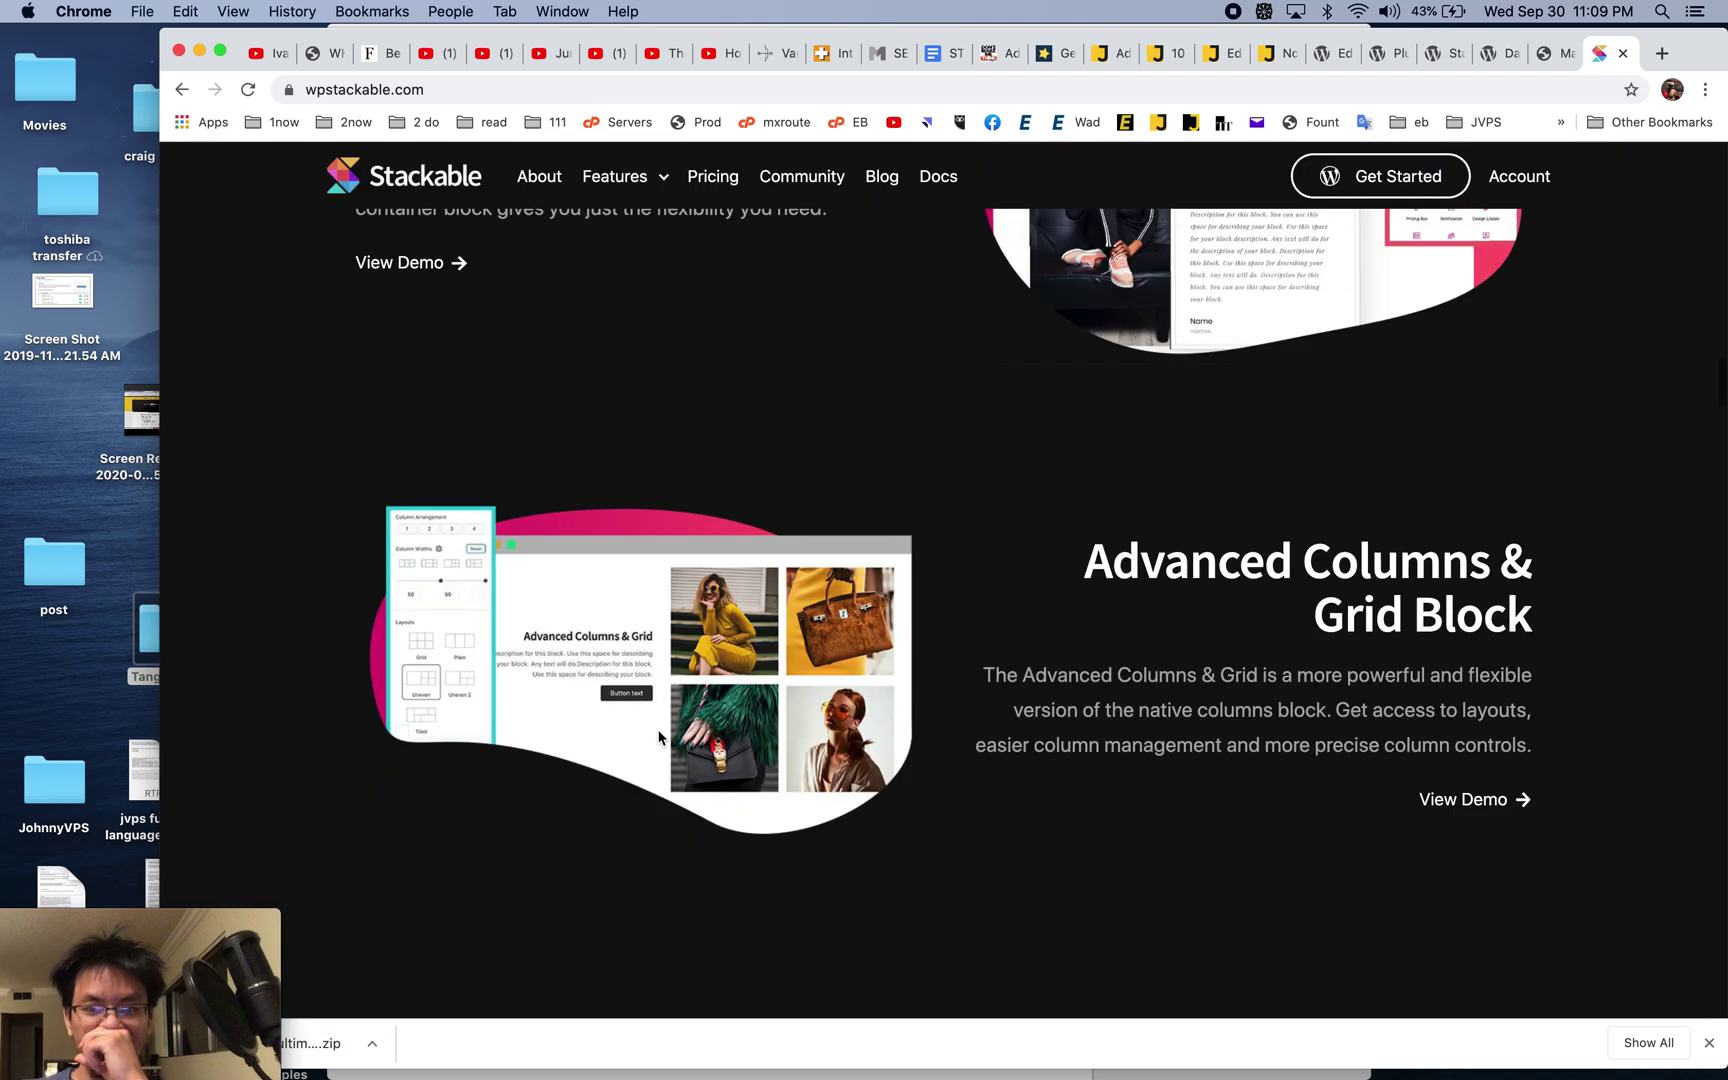
{"action": "scroll", "coordinate": [658, 731], "scroll_direction": "down", "scroll_amount": 10}
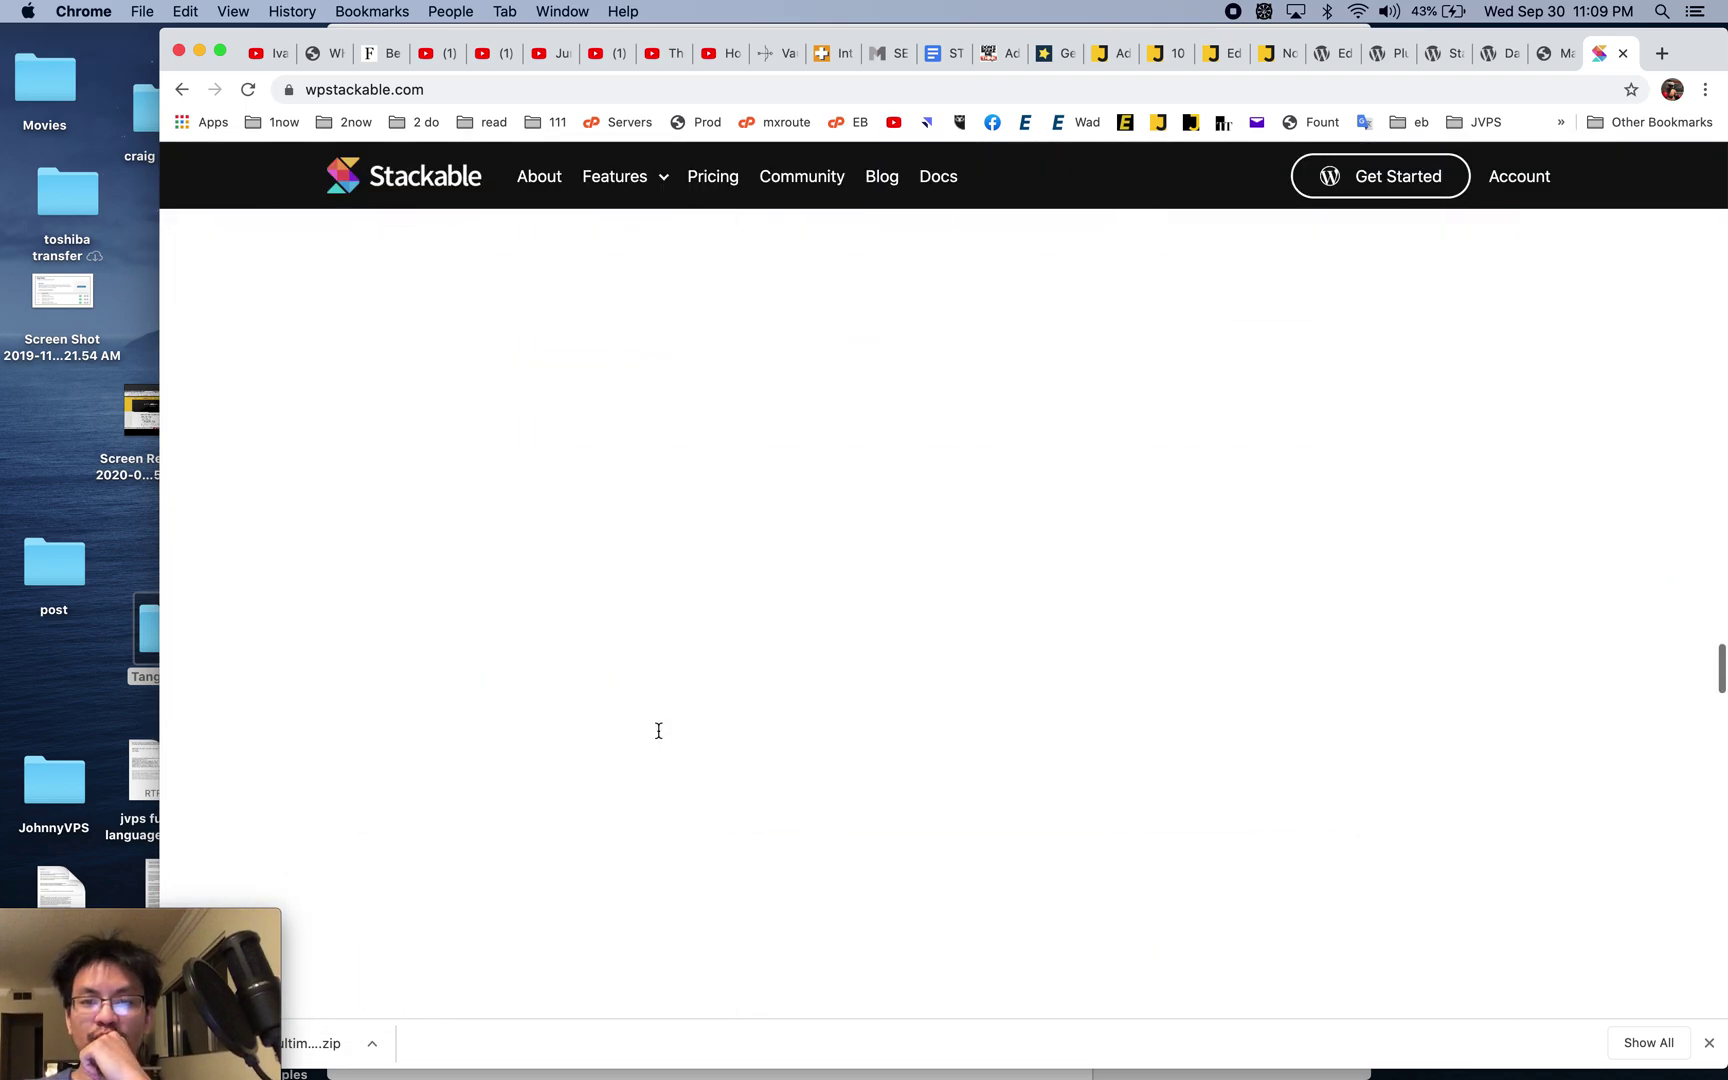
{"action": "scroll", "coordinate": [658, 737], "scroll_direction": "up", "scroll_amount": 8}
{"action": "scroll", "coordinate": [658, 737], "scroll_direction": "up", "scroll_amount": 3}
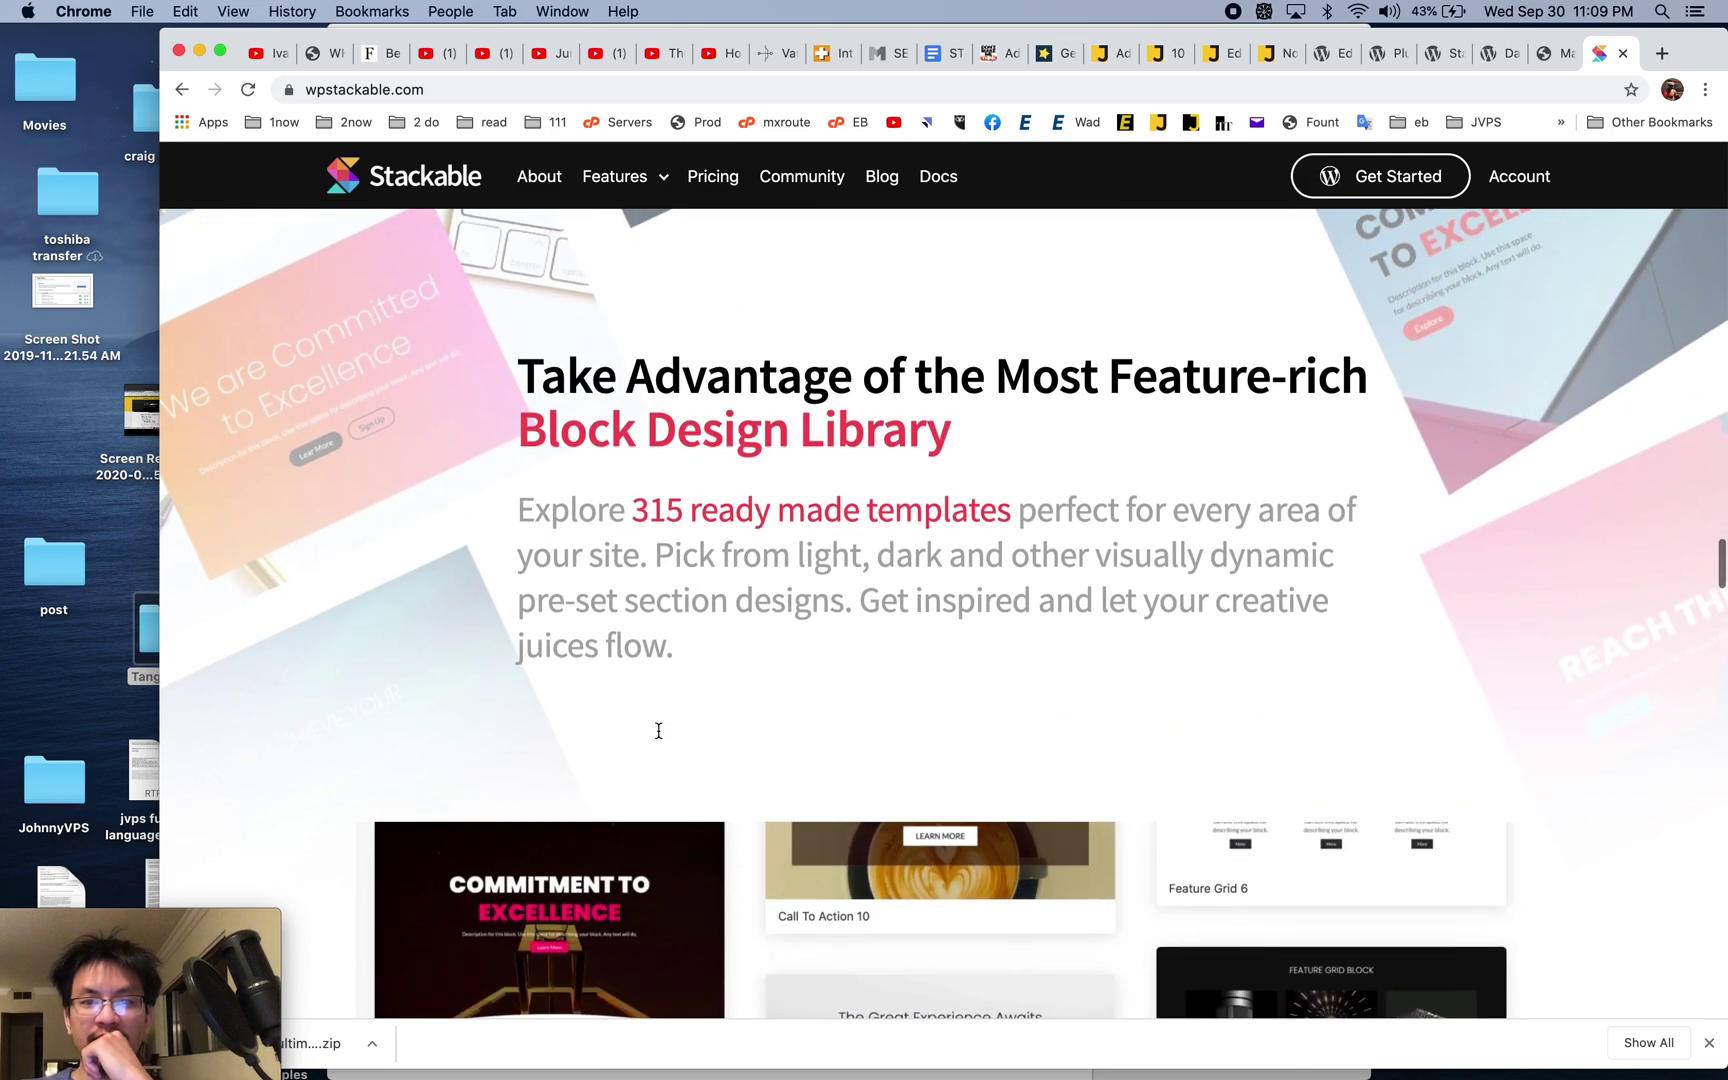
{"action": "scroll", "coordinate": [658, 737], "scroll_direction": "down", "scroll_amount": 10}
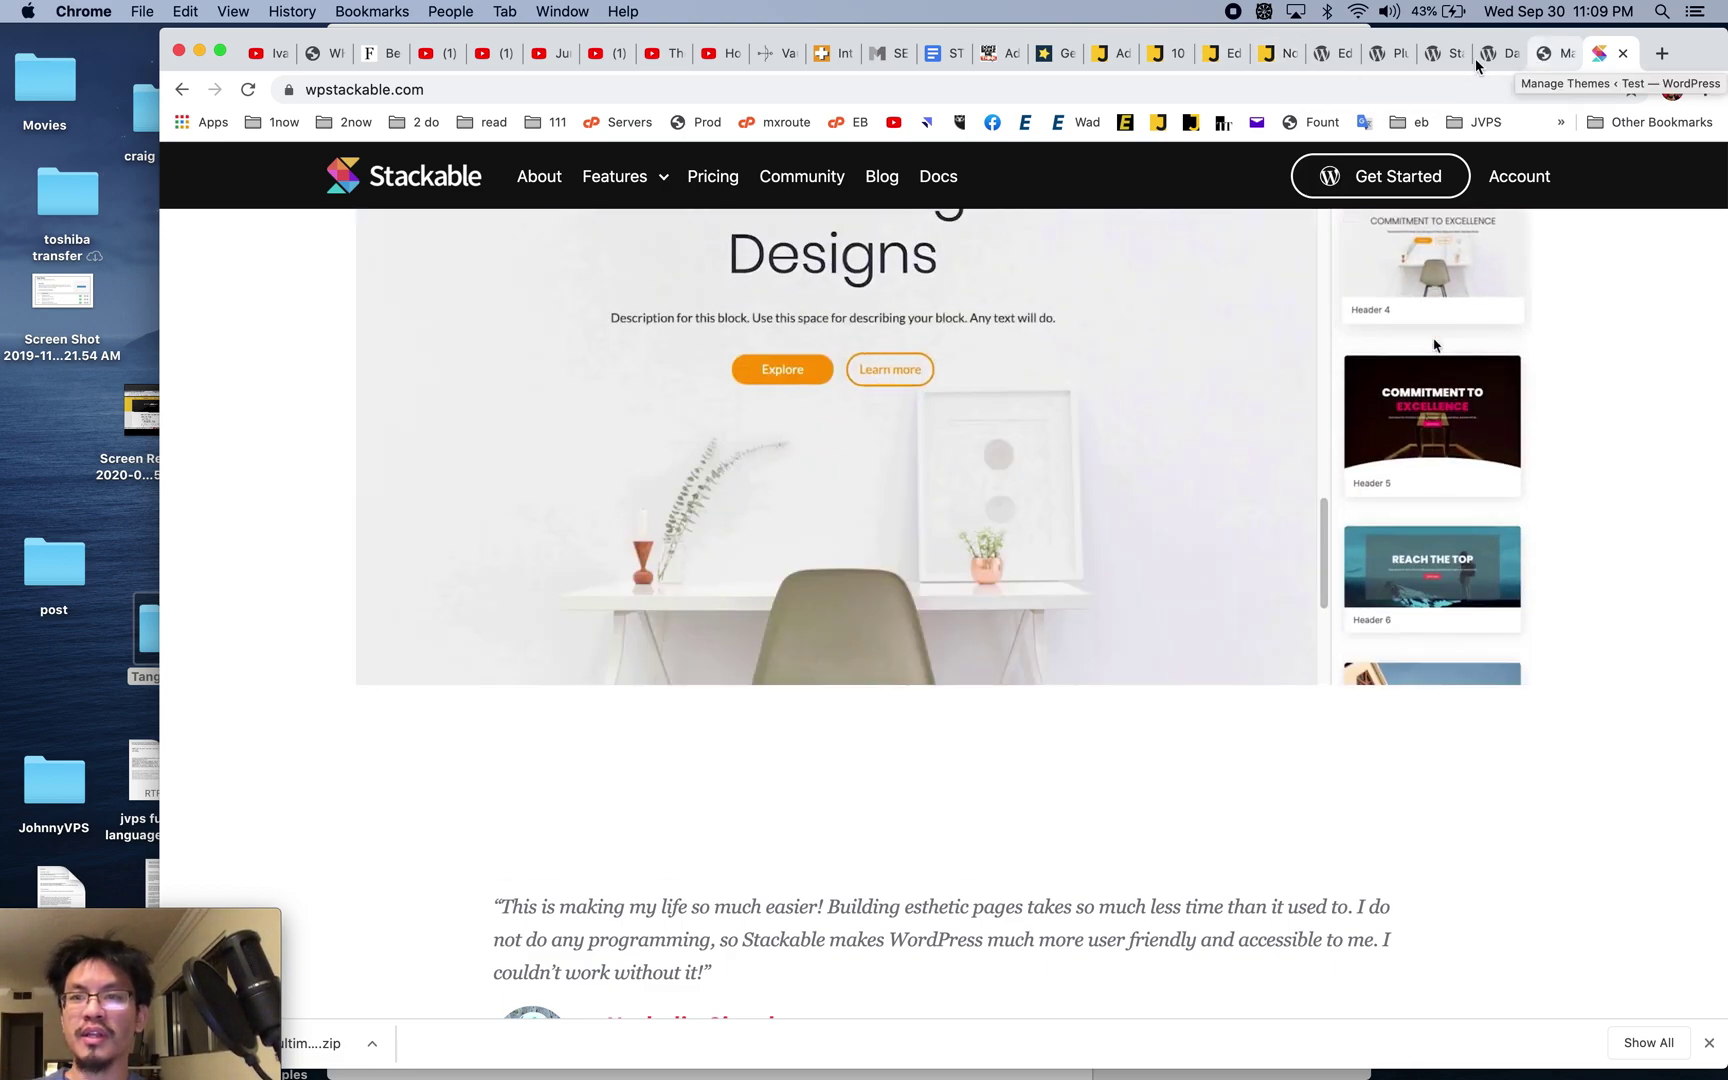
- Close the published page and Dashboard tabs and return to the Stackable page editor
{"action": "left_click", "coordinate": [1434, 59]}
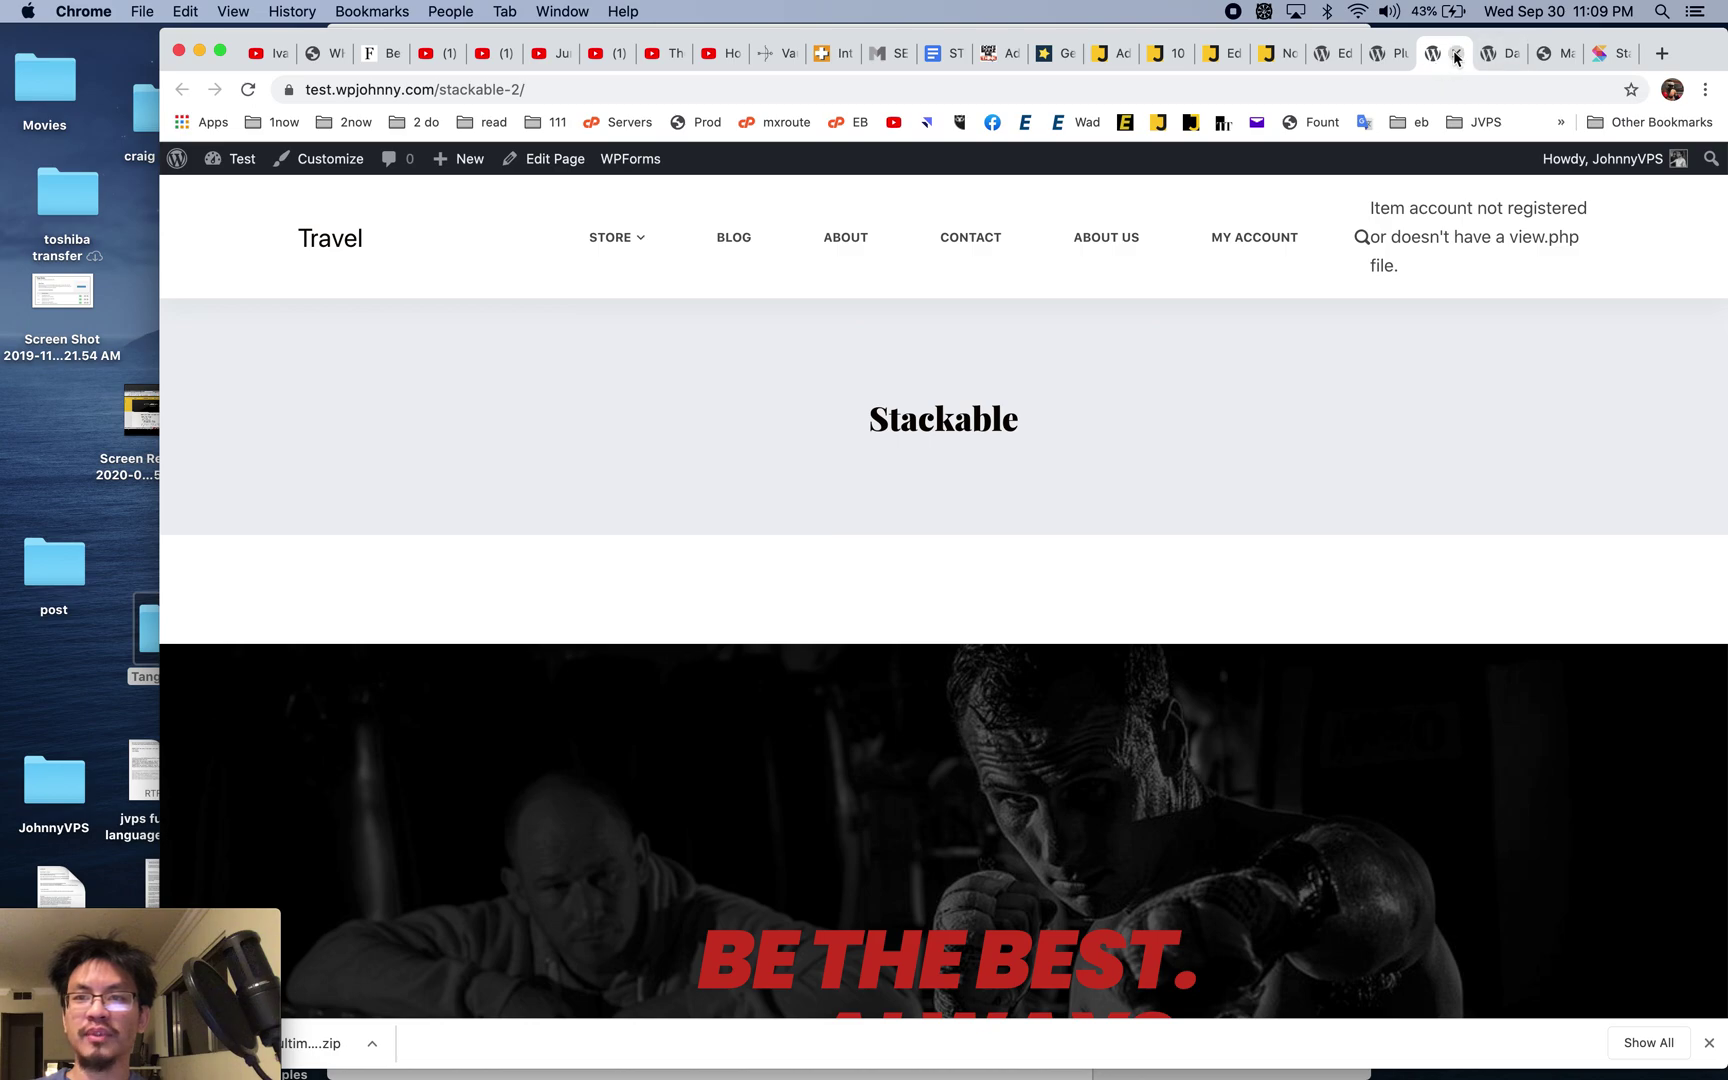
{"action": "left_click", "coordinate": [1455, 53]}
{"action": "left_click", "coordinate": [1455, 53]}
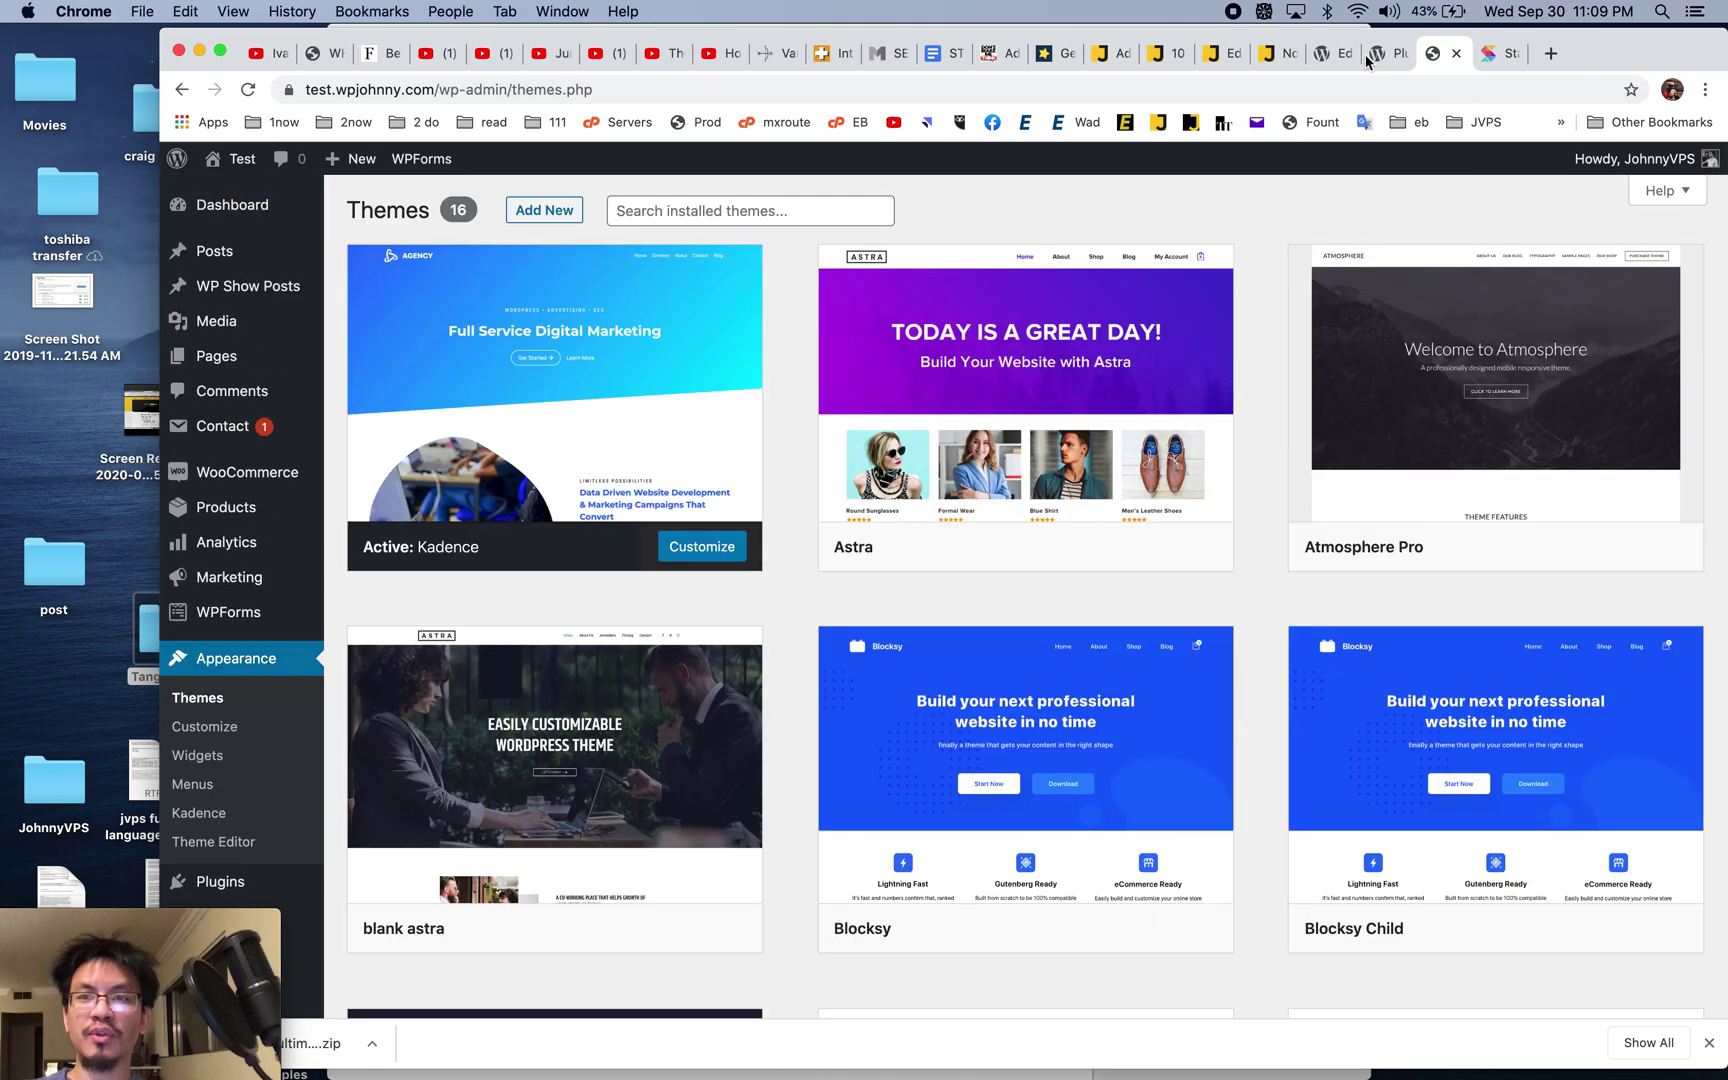
{"action": "left_click", "coordinate": [1328, 55]}
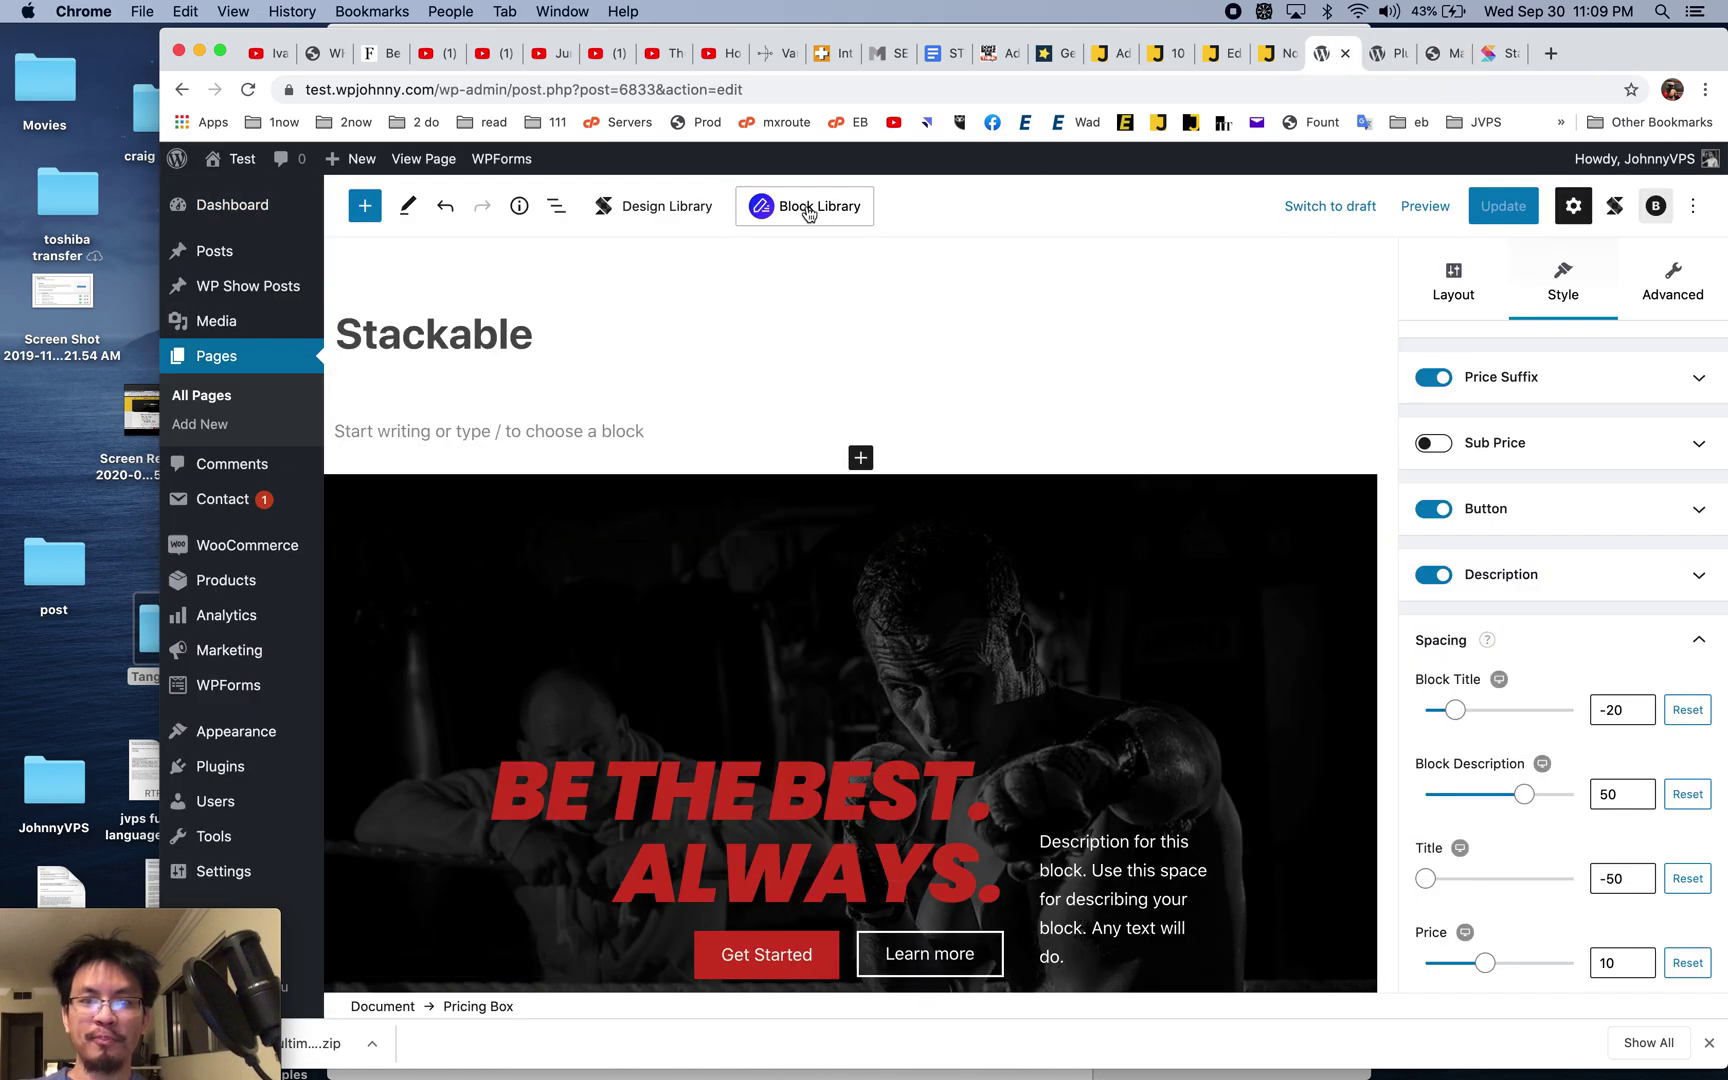
- Browse the Block Library starter packs and preview the News pack demo
{"action": "left_click", "coordinate": [809, 211]}
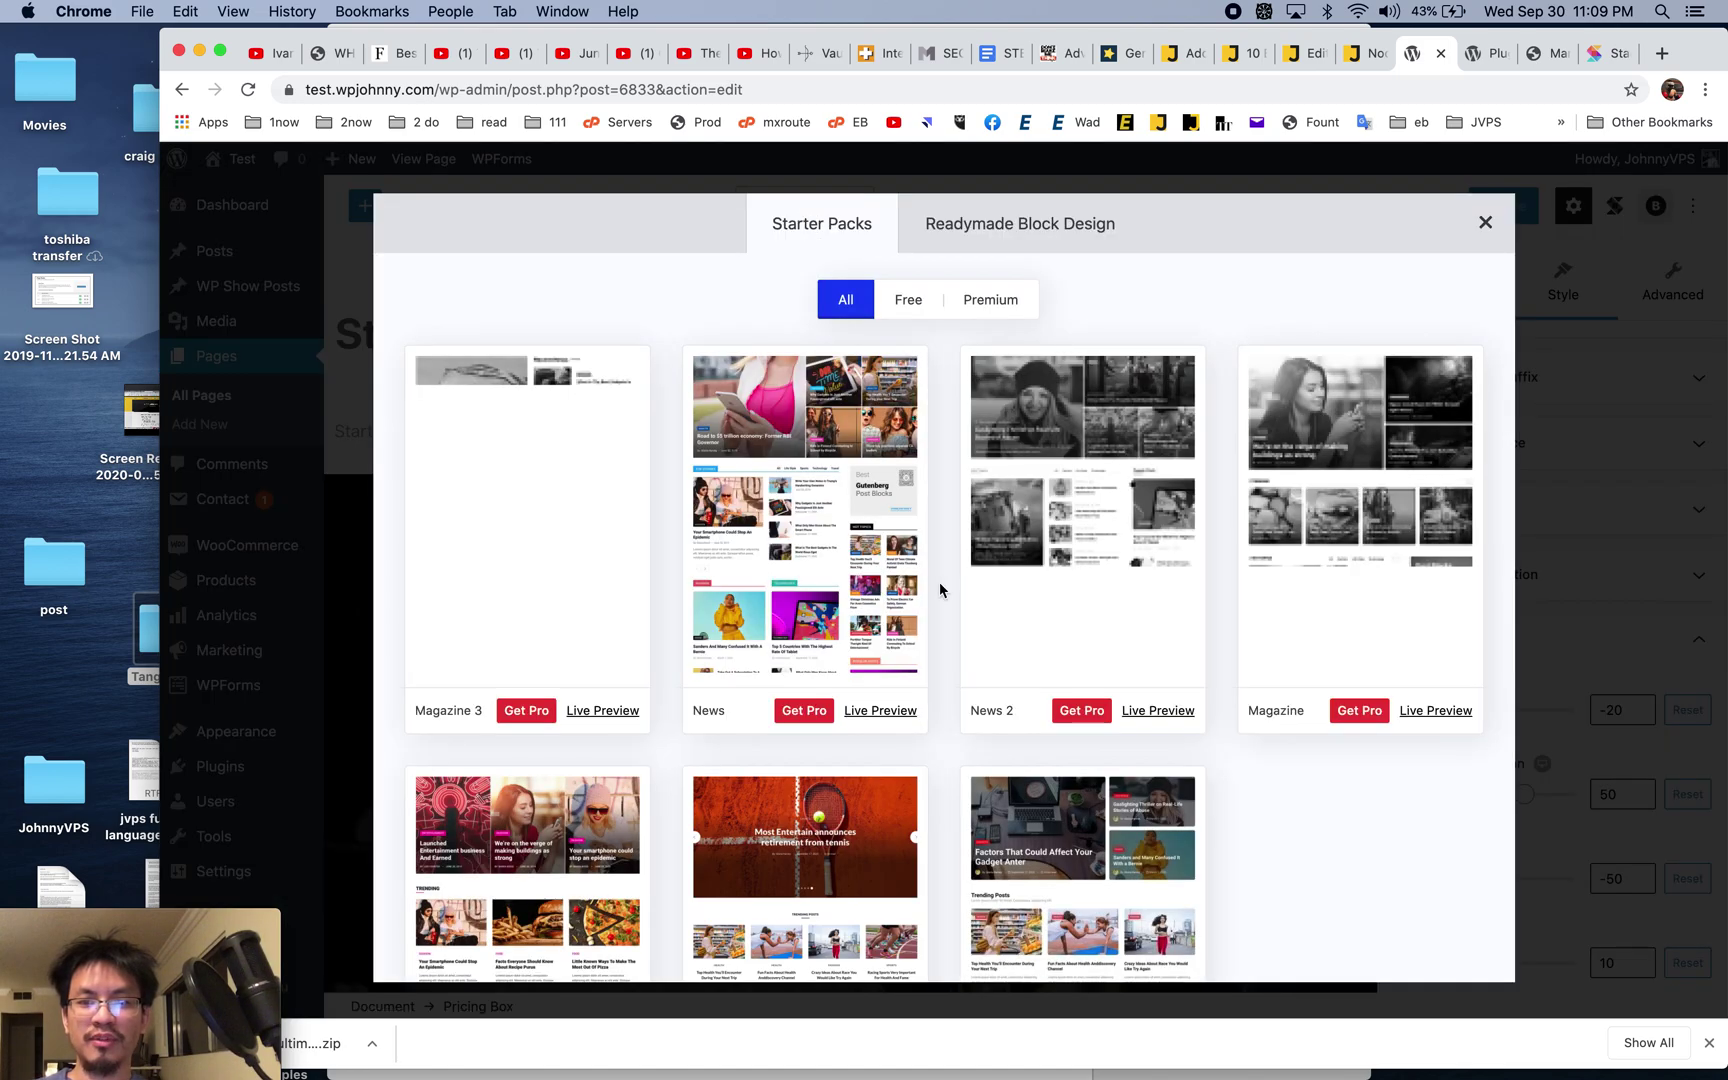
{"action": "scroll", "coordinate": [940, 582], "scroll_direction": "down", "scroll_amount": 1}
{"action": "scroll", "coordinate": [940, 583], "scroll_direction": "up", "scroll_amount": 1}
{"action": "scroll", "coordinate": [900, 455], "scroll_direction": "down", "scroll_amount": 2}
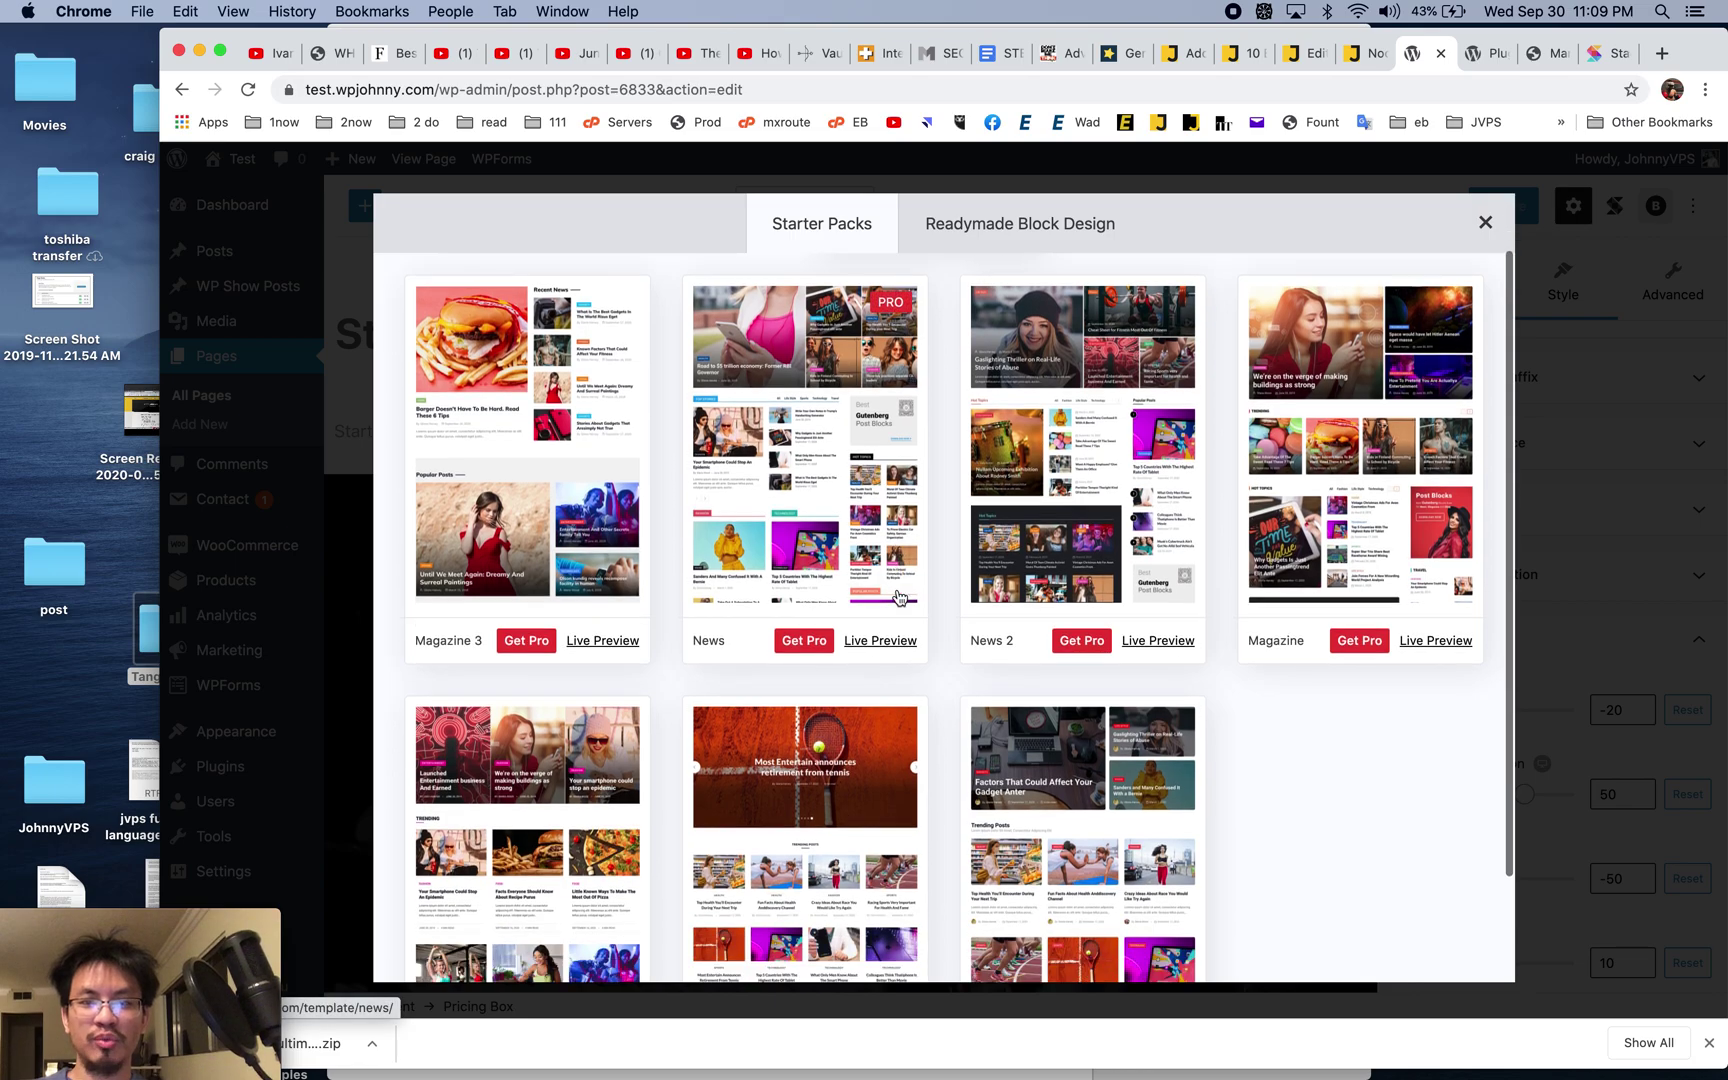
{"action": "left_click", "coordinate": [863, 490]}
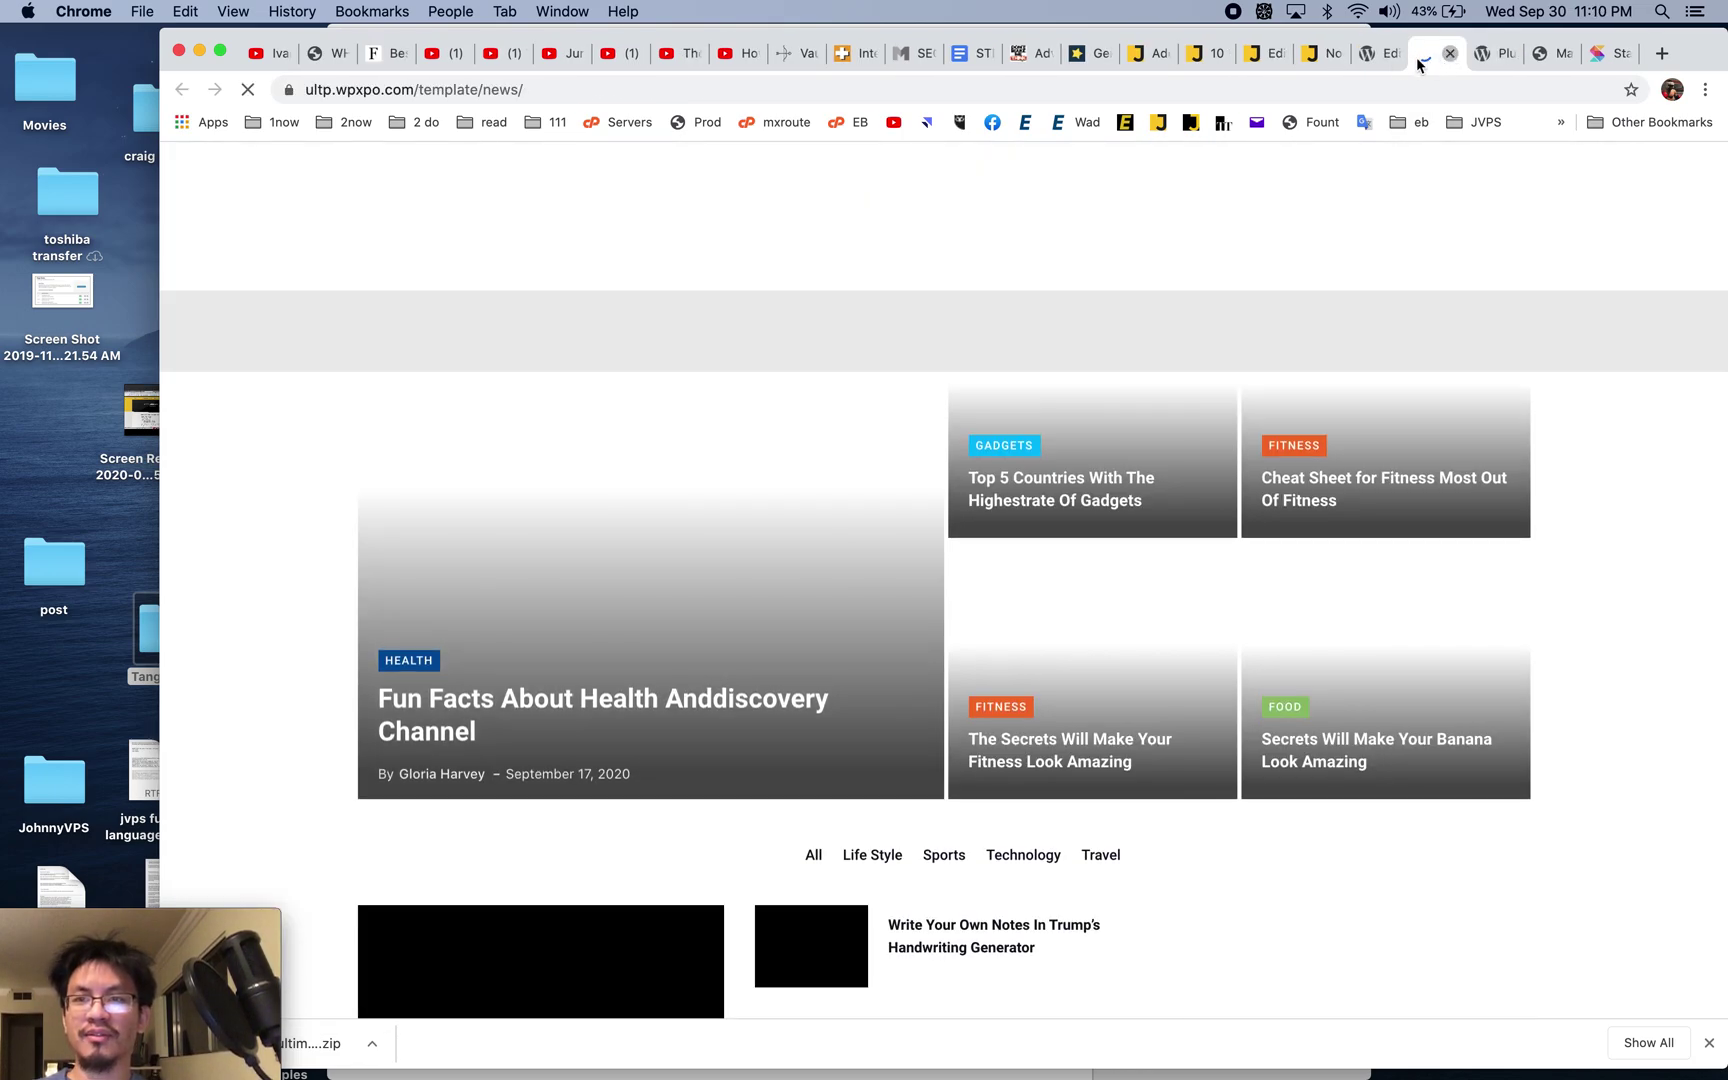
{"action": "left_click", "coordinate": [1450, 53]}
- Save the page with the Plan A–C pricing cards, glance at Plugins, then return to the editor
{"action": "scroll", "coordinate": [1396, 644], "scroll_direction": "down", "scroll_amount": 3}
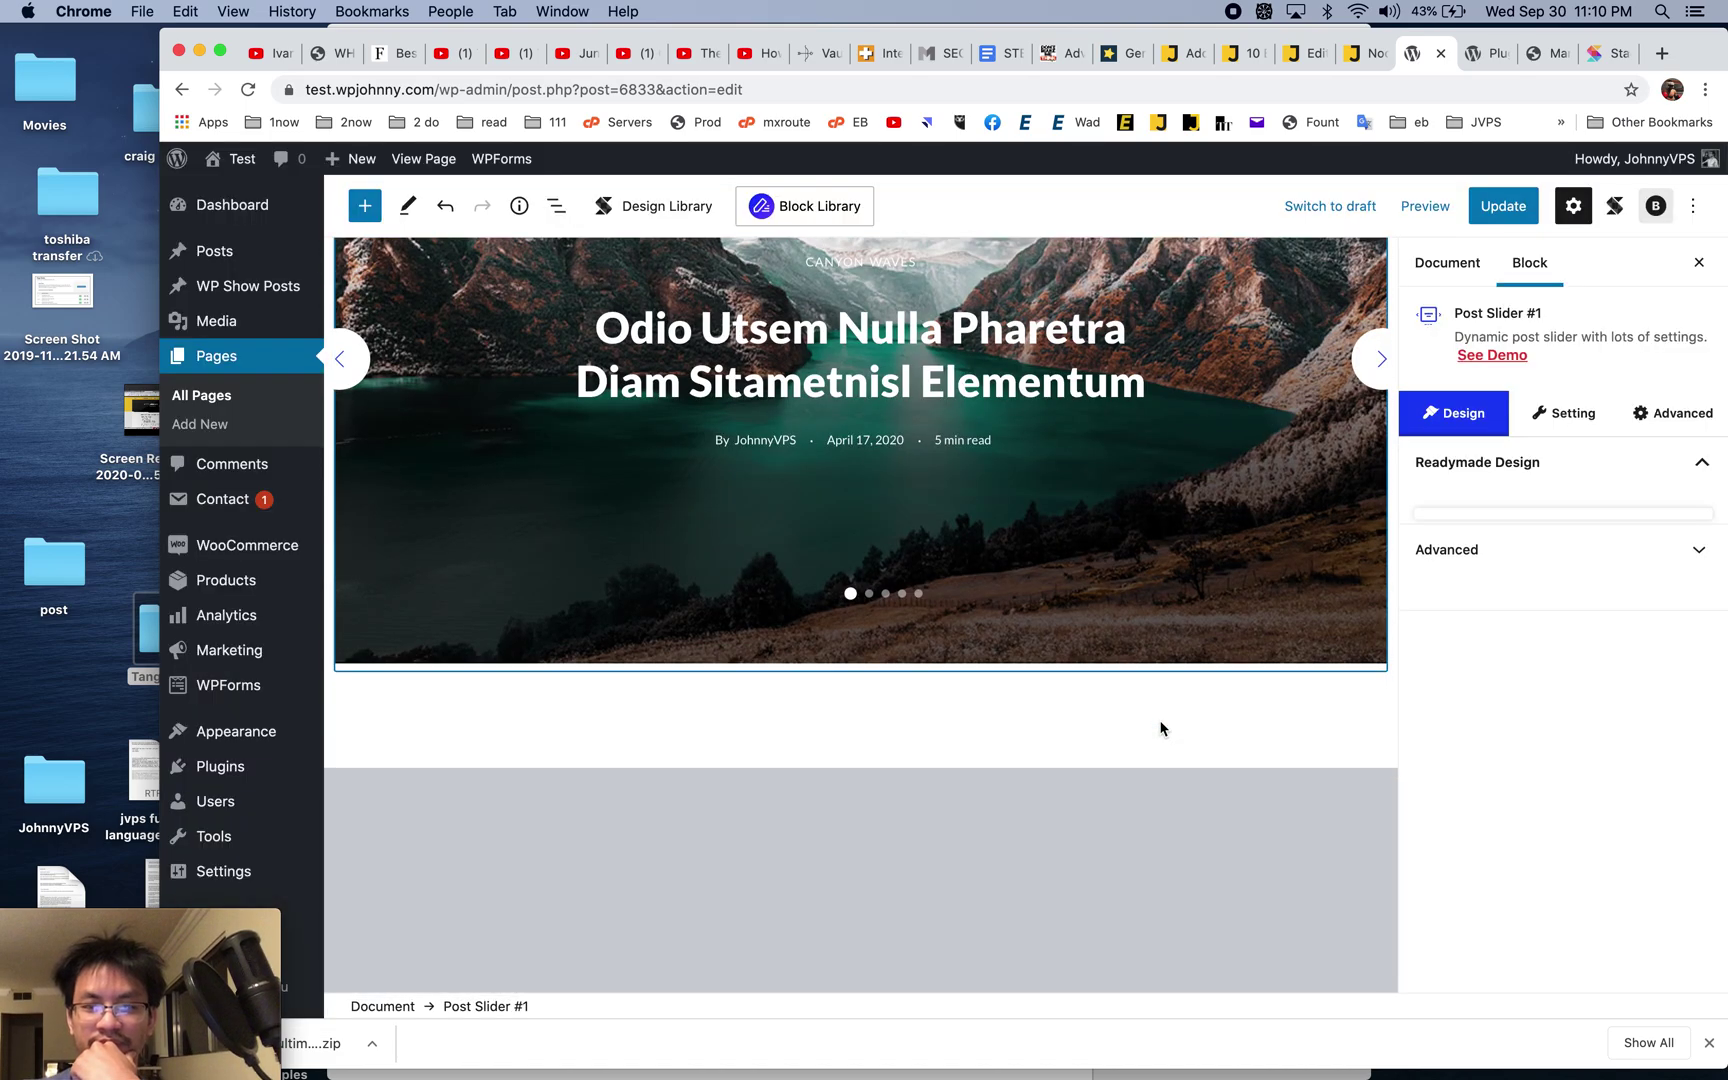
{"action": "scroll", "coordinate": [1160, 727], "scroll_direction": "down", "scroll_amount": 3}
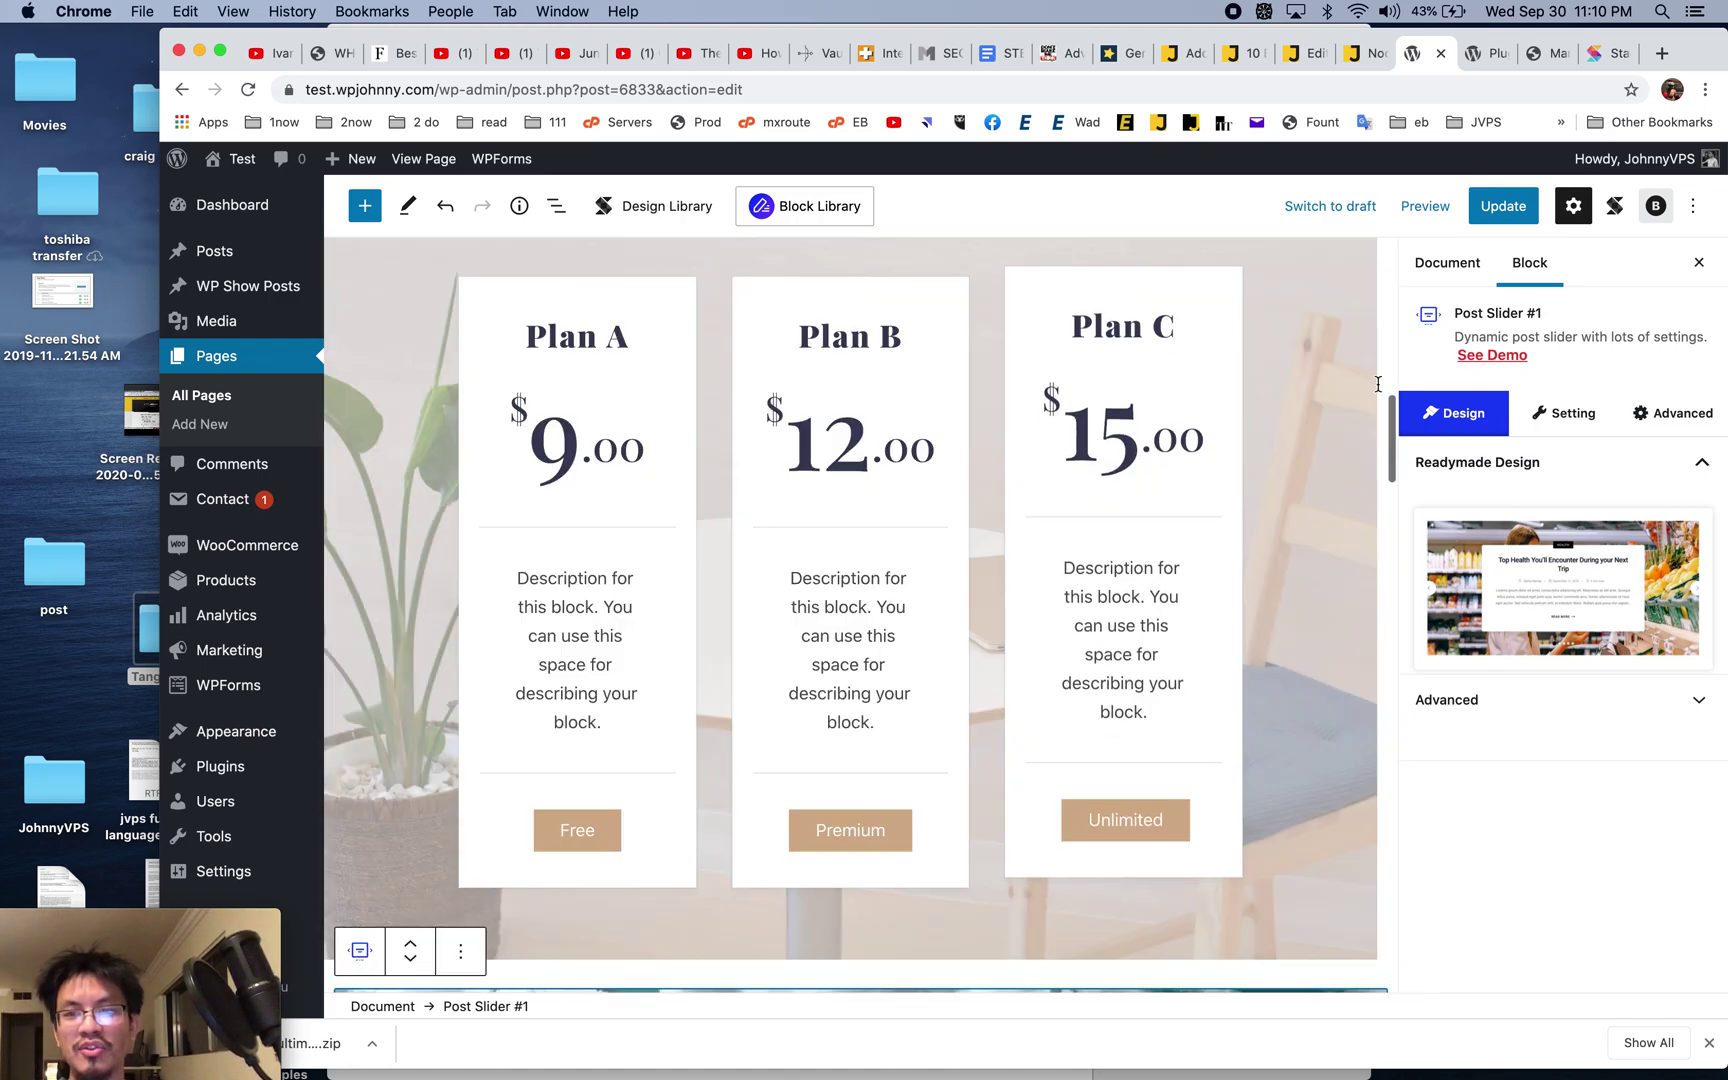
{"action": "left_click", "coordinate": [1510, 217]}
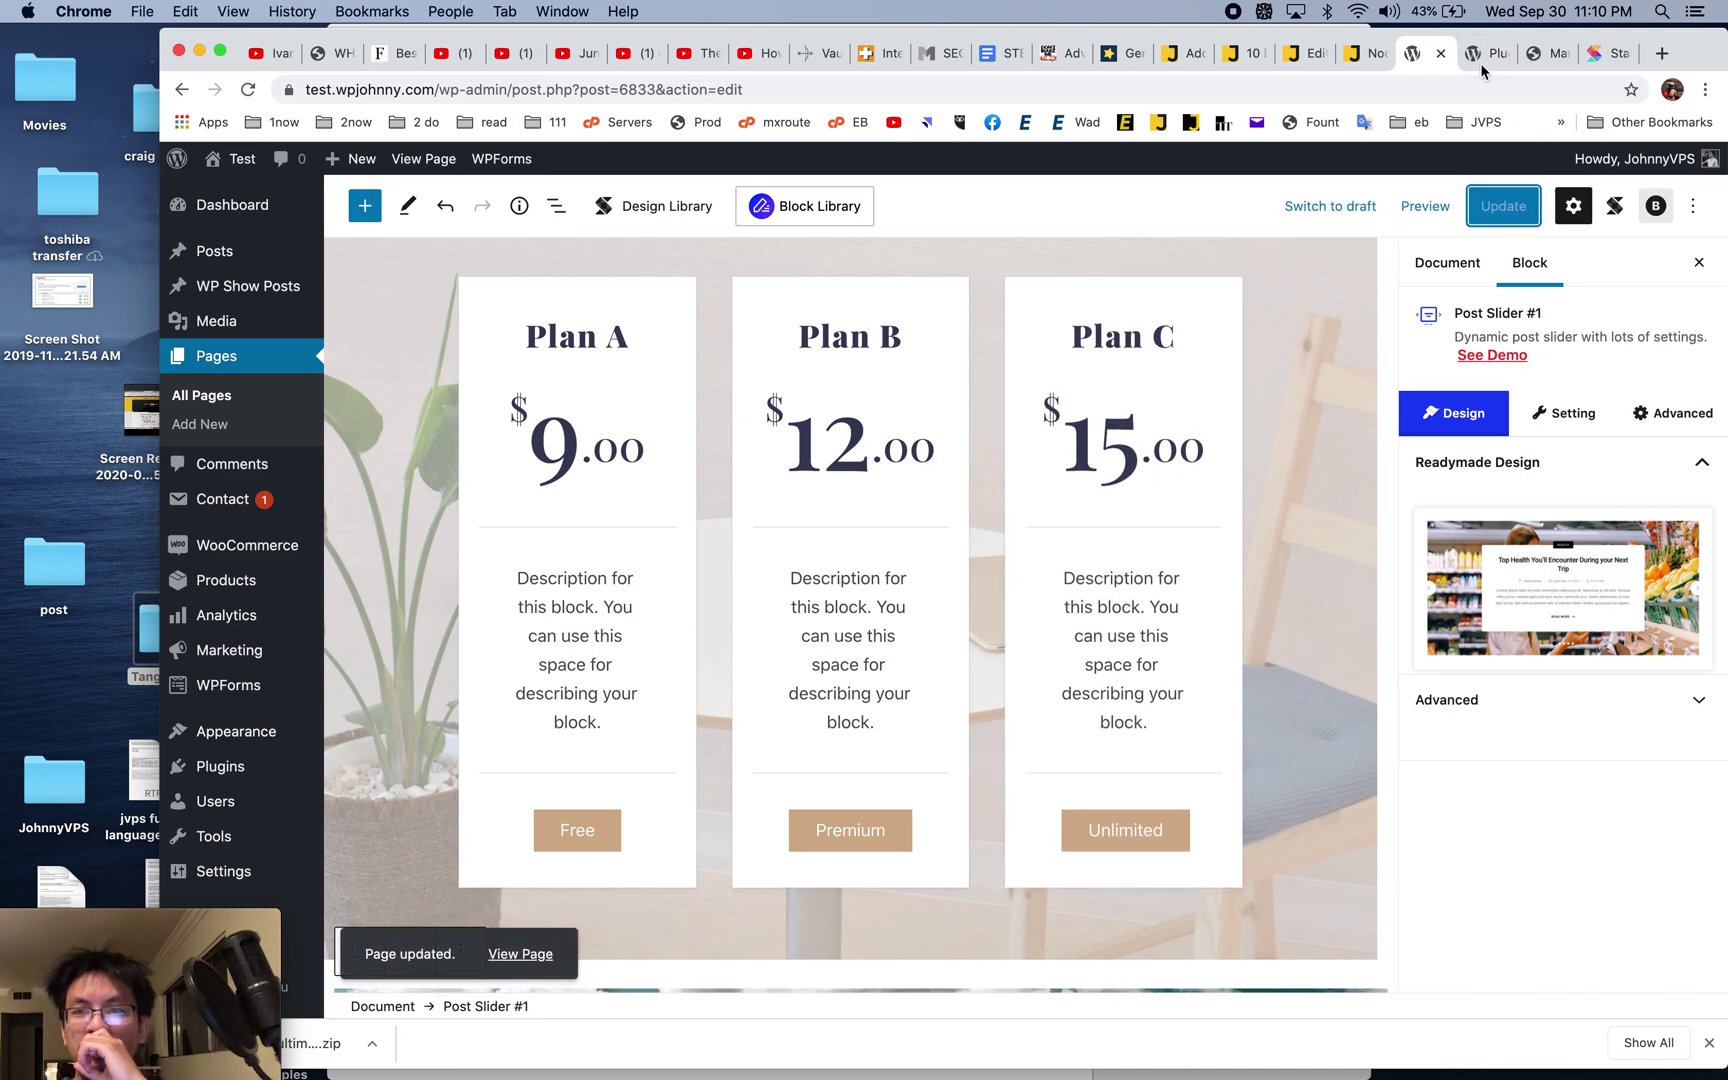
{"action": "left_click", "coordinate": [1480, 64]}
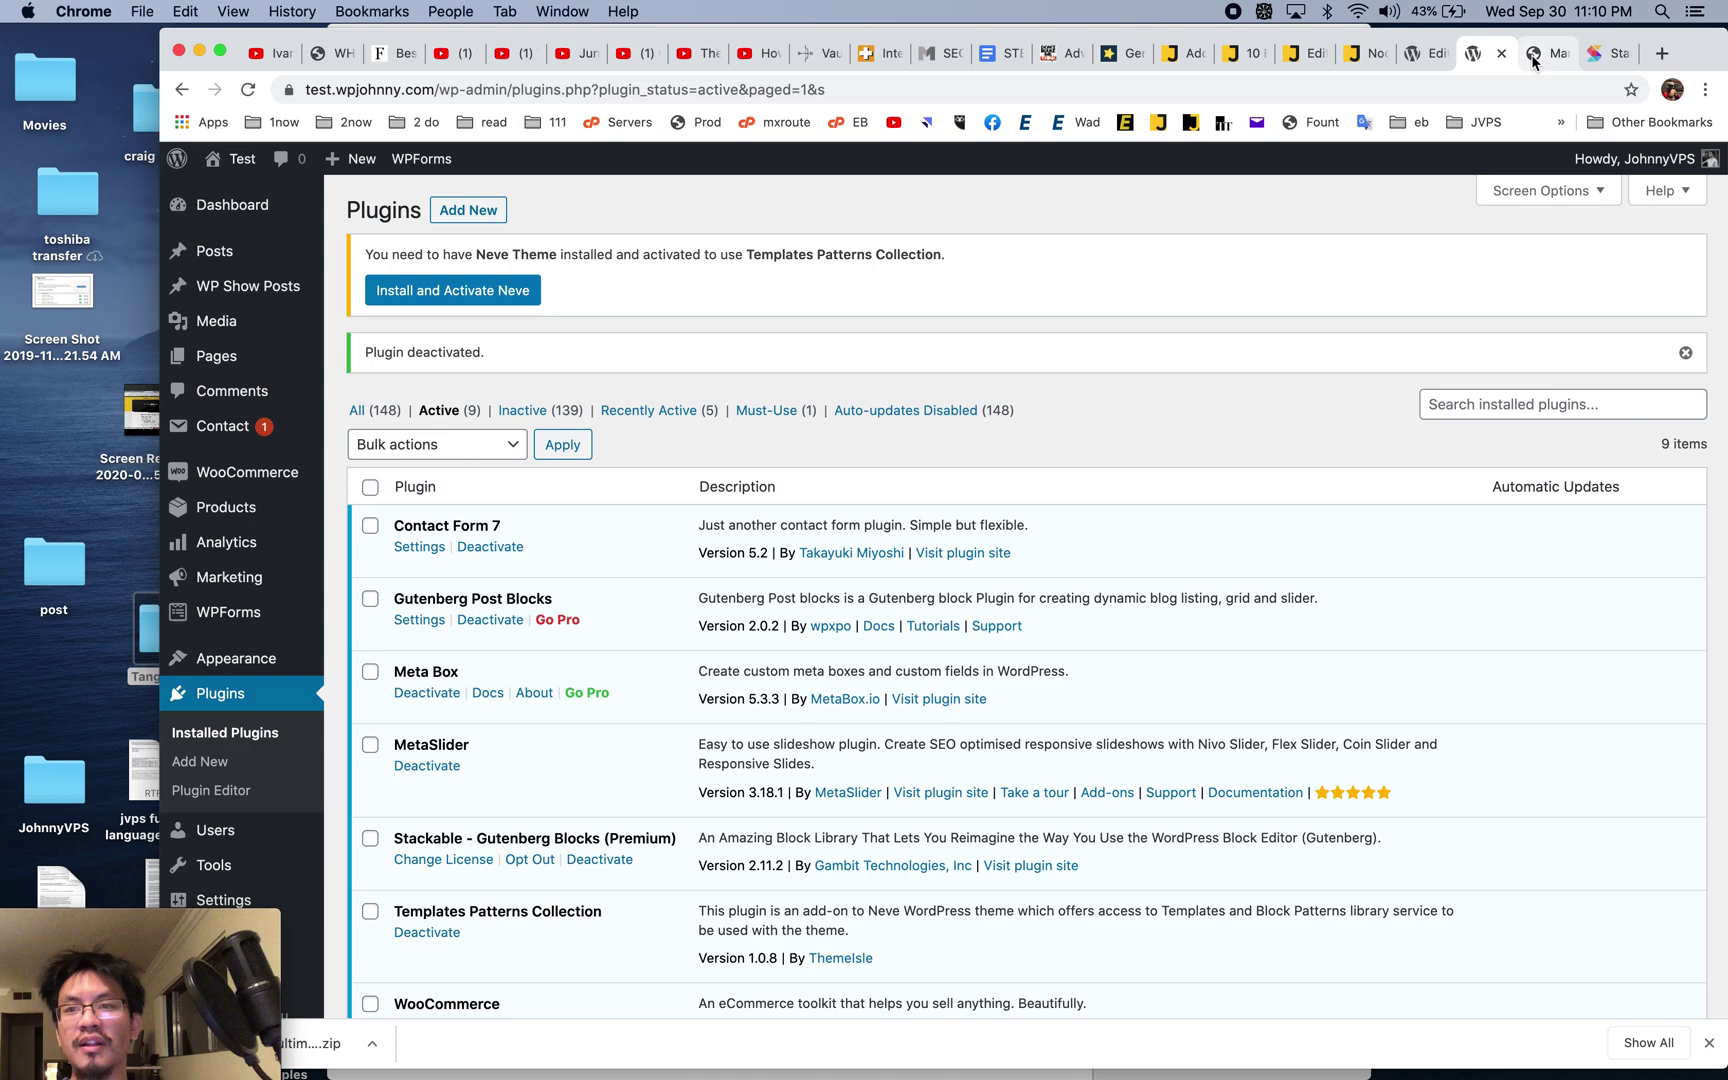
{"action": "left_click", "coordinate": [1415, 54]}
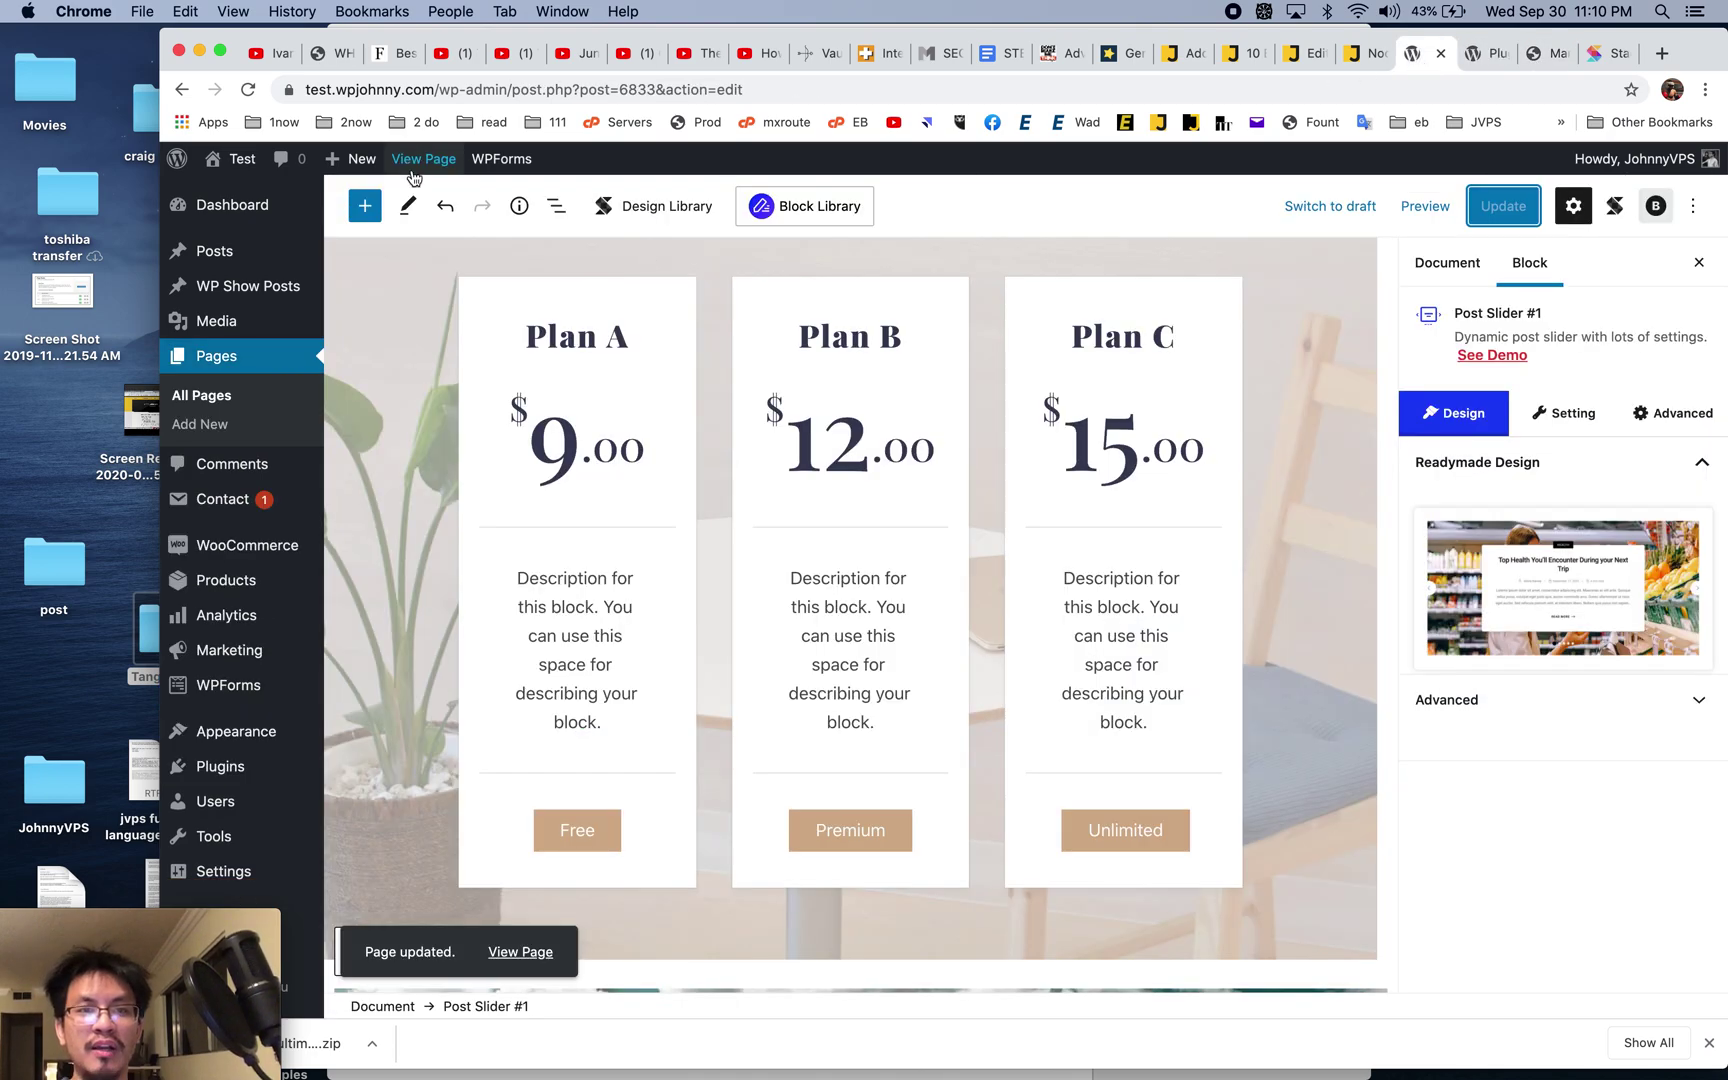
- Close the Stackable website, Themes and Plugins tabs
{"action": "left_click", "coordinate": [1603, 55]}
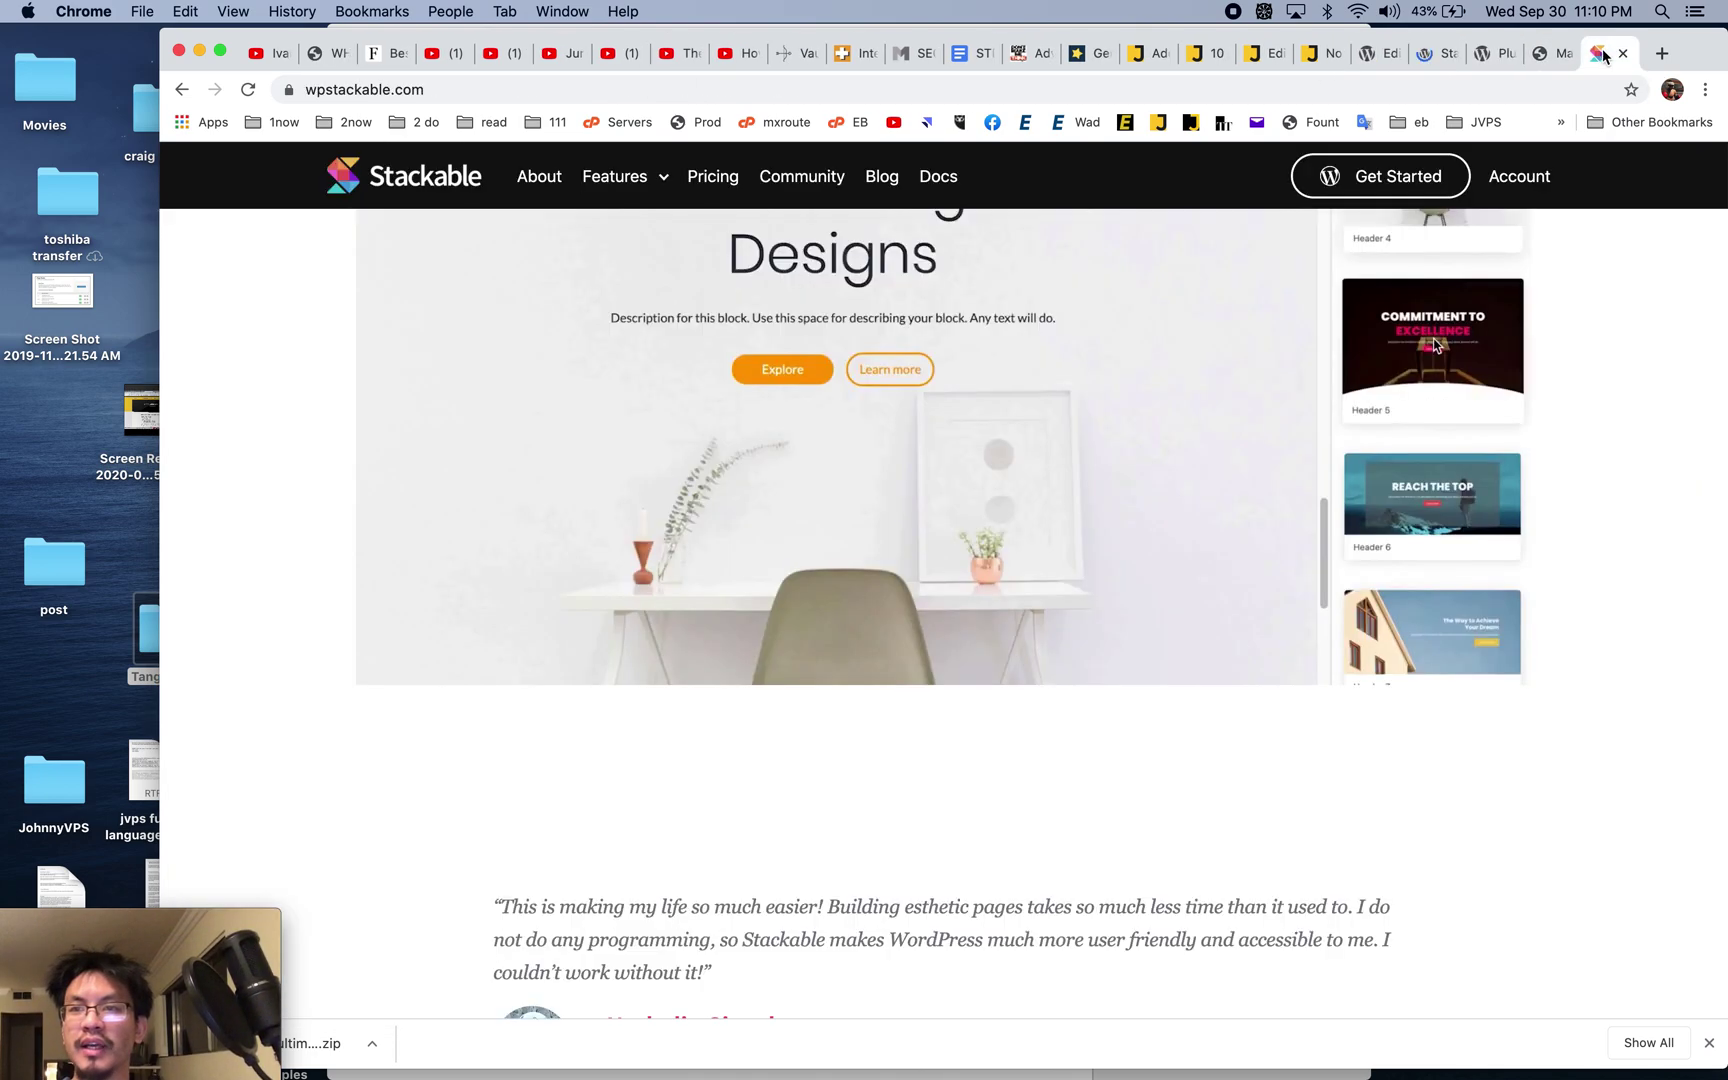
{"action": "left_click", "coordinate": [1623, 55]}
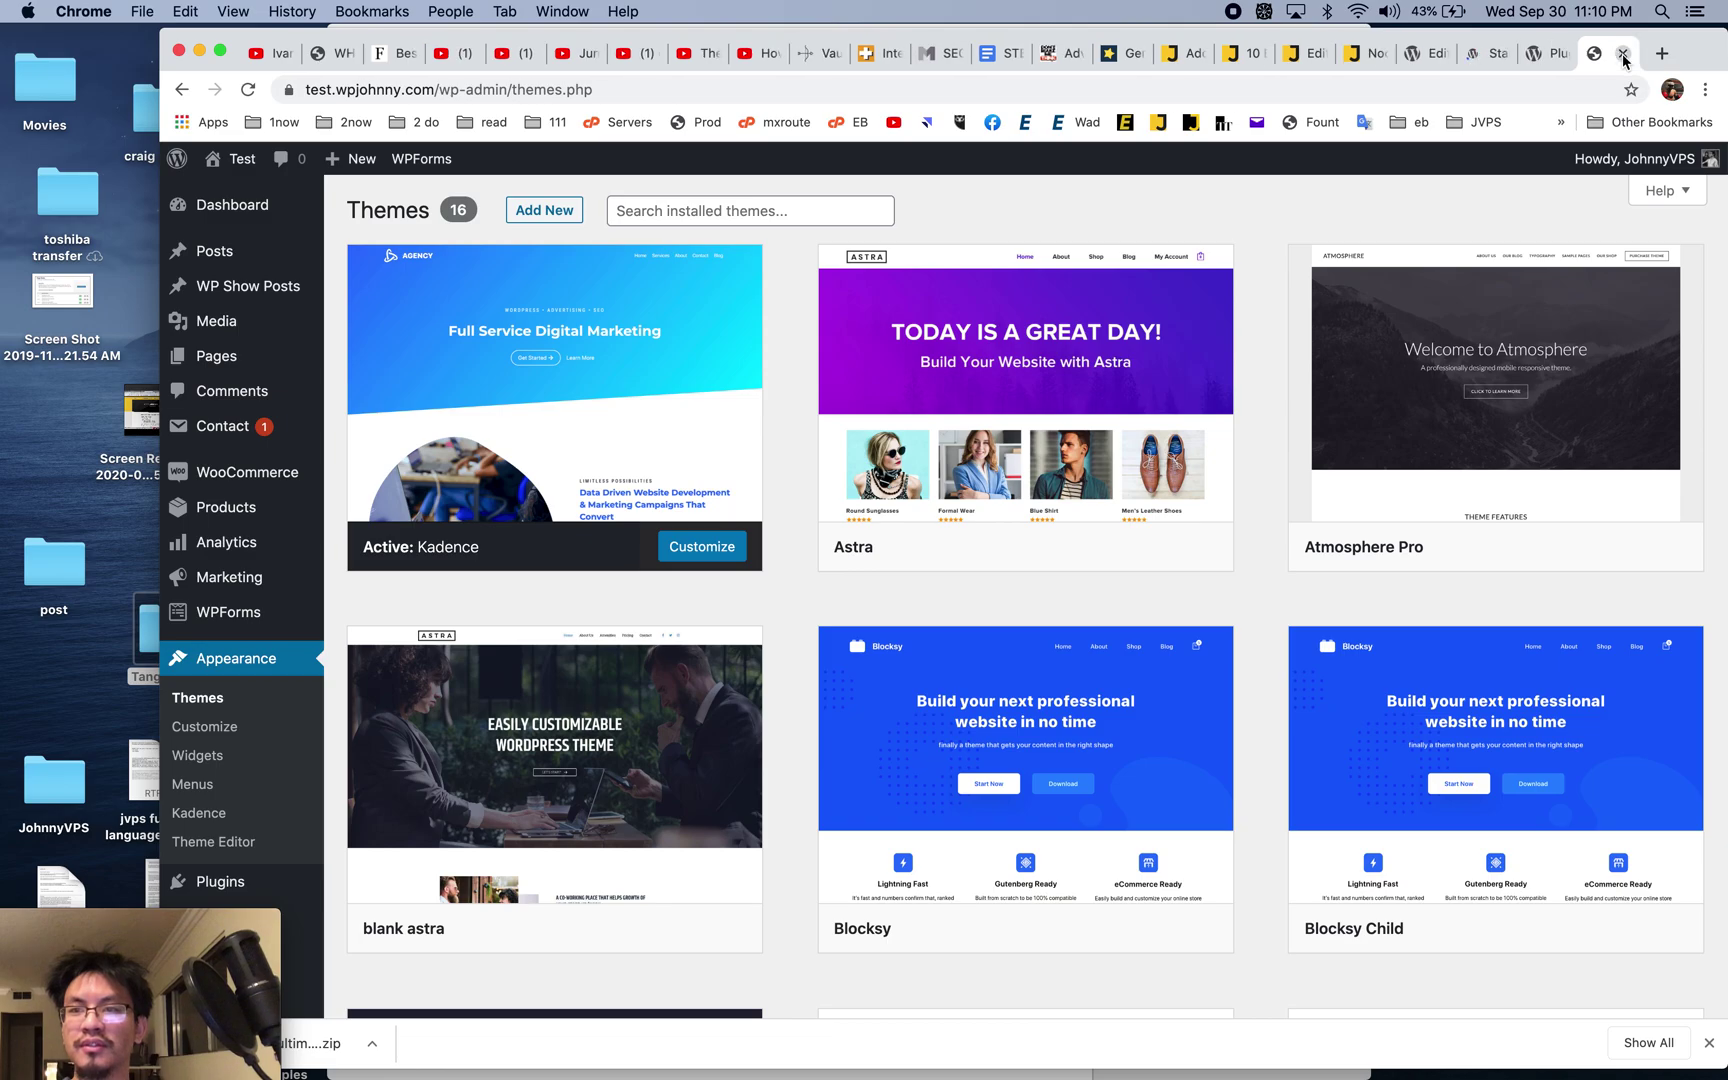
{"action": "left_click", "coordinate": [1623, 55]}
{"action": "left_click", "coordinate": [1623, 55]}
- Scroll the live stackable-2 page past the post slider and grids to Trending Posts
{"action": "scroll", "coordinate": [962, 783], "scroll_direction": "down", "scroll_amount": 20}
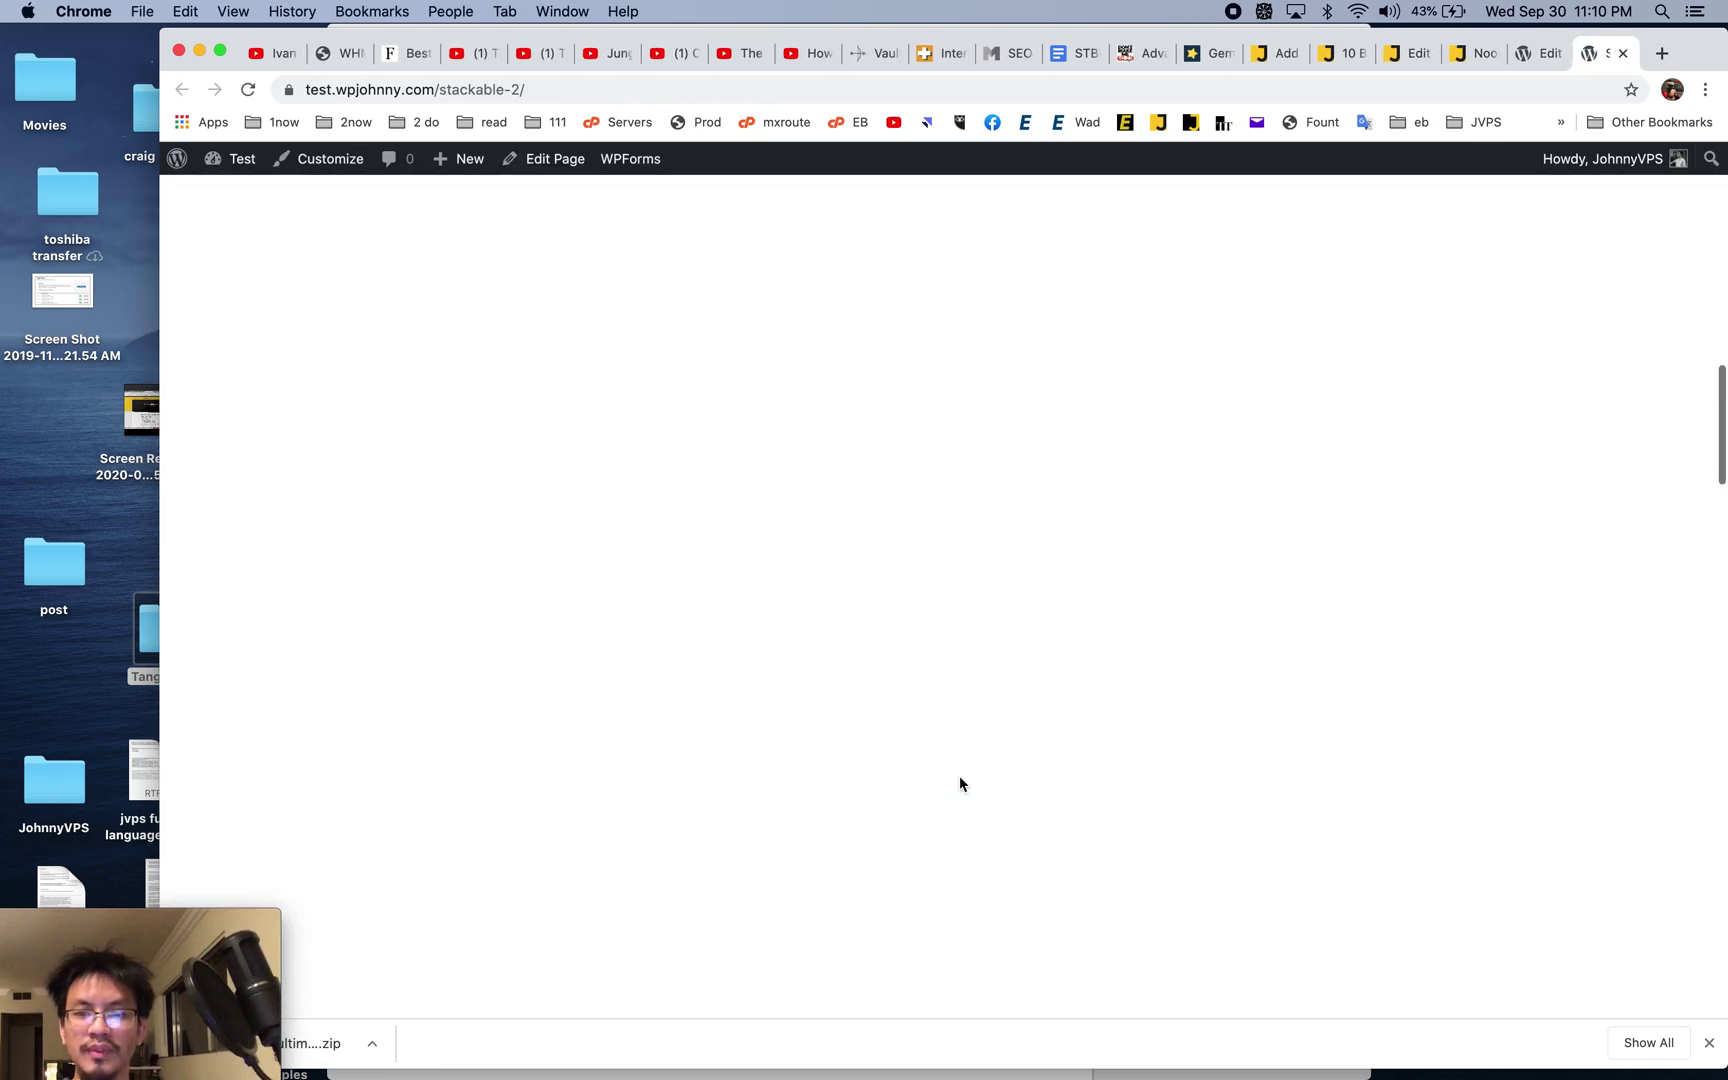
{"action": "scroll", "coordinate": [959, 781], "scroll_direction": "down", "scroll_amount": 5}
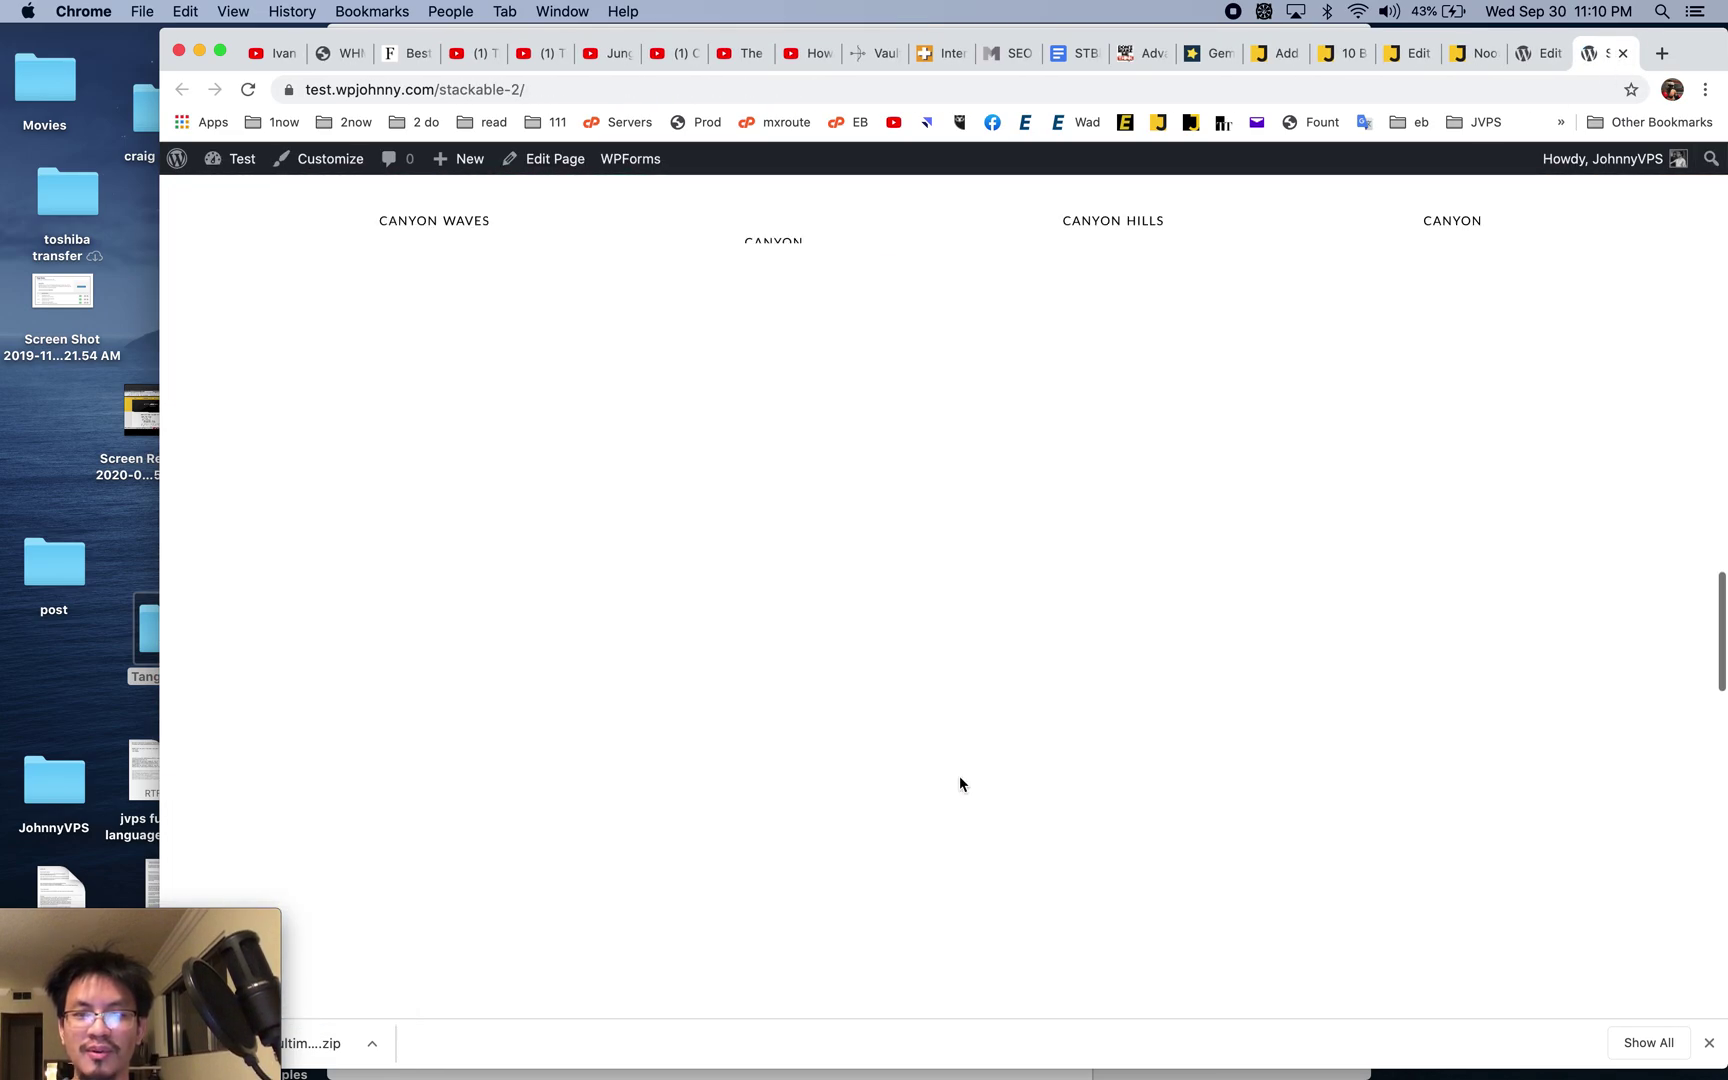
{"action": "scroll", "coordinate": [959, 781], "scroll_direction": "up", "scroll_amount": 4}
{"action": "scroll", "coordinate": [960, 777], "scroll_direction": "up", "scroll_amount": 6}
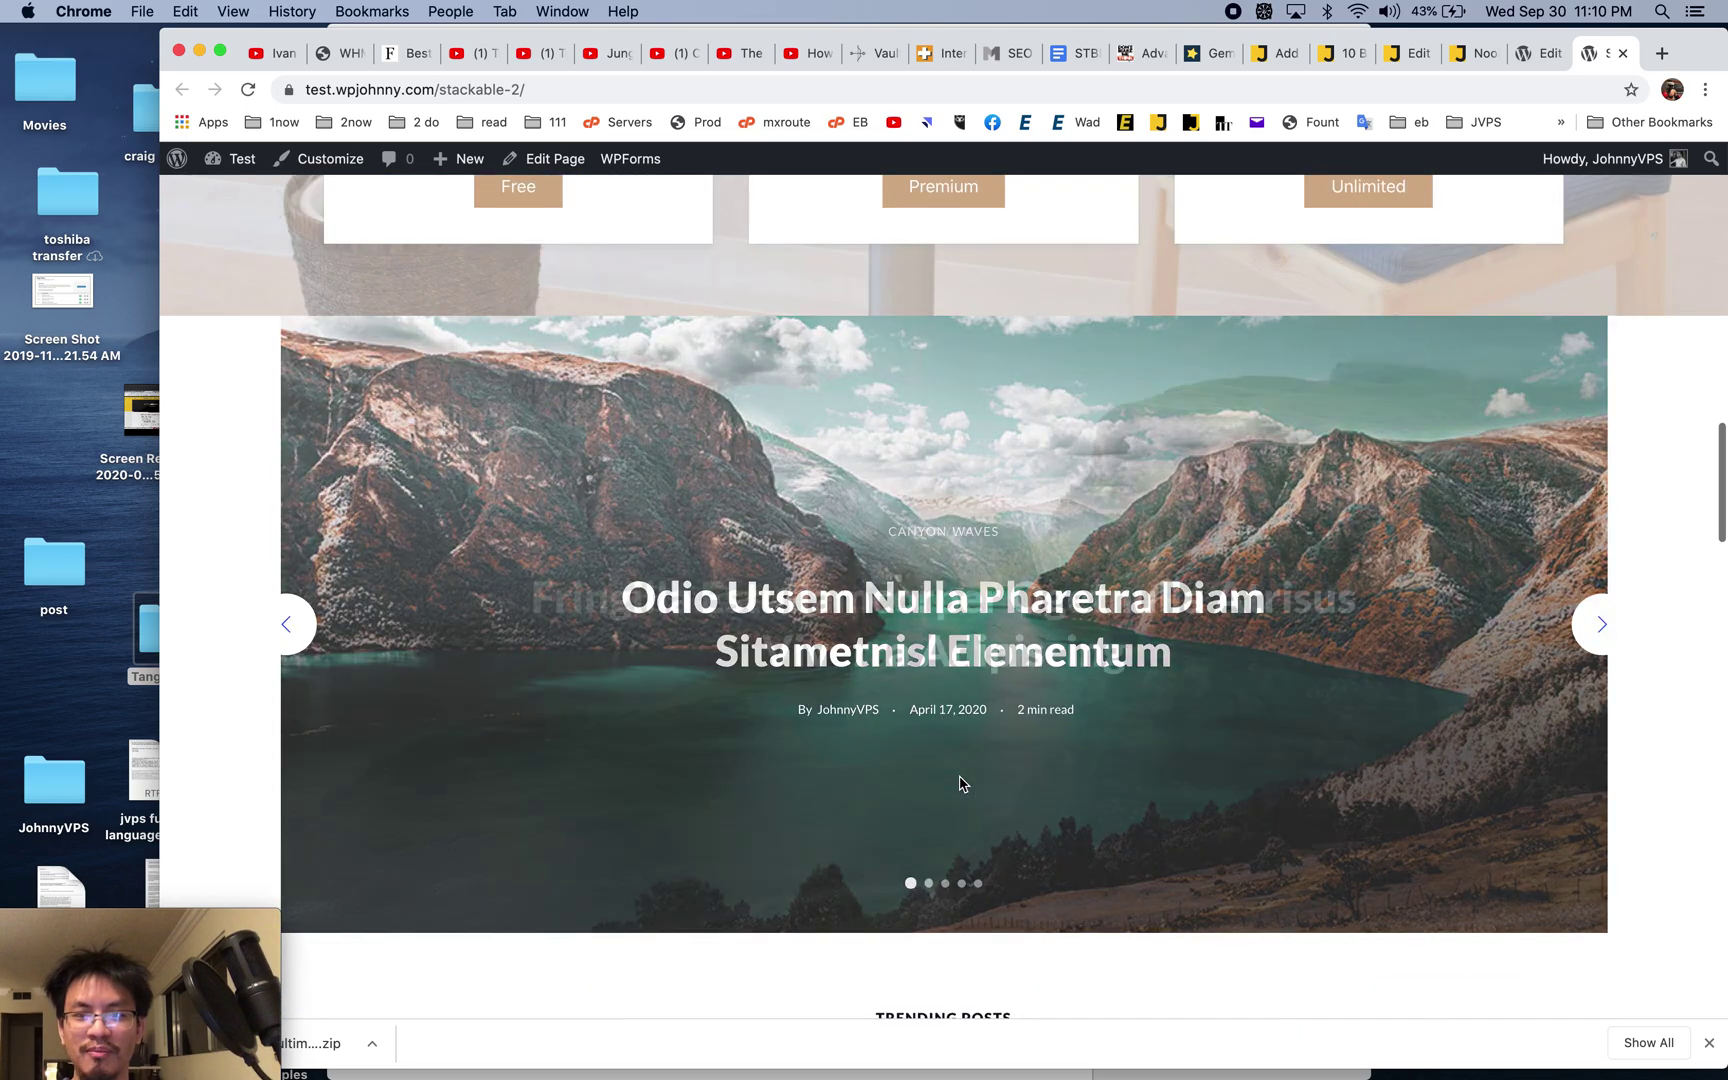
{"action": "scroll", "coordinate": [960, 777], "scroll_direction": "down", "scroll_amount": 5}
{"action": "scroll", "coordinate": [959, 777], "scroll_direction": "down", "scroll_amount": 15}
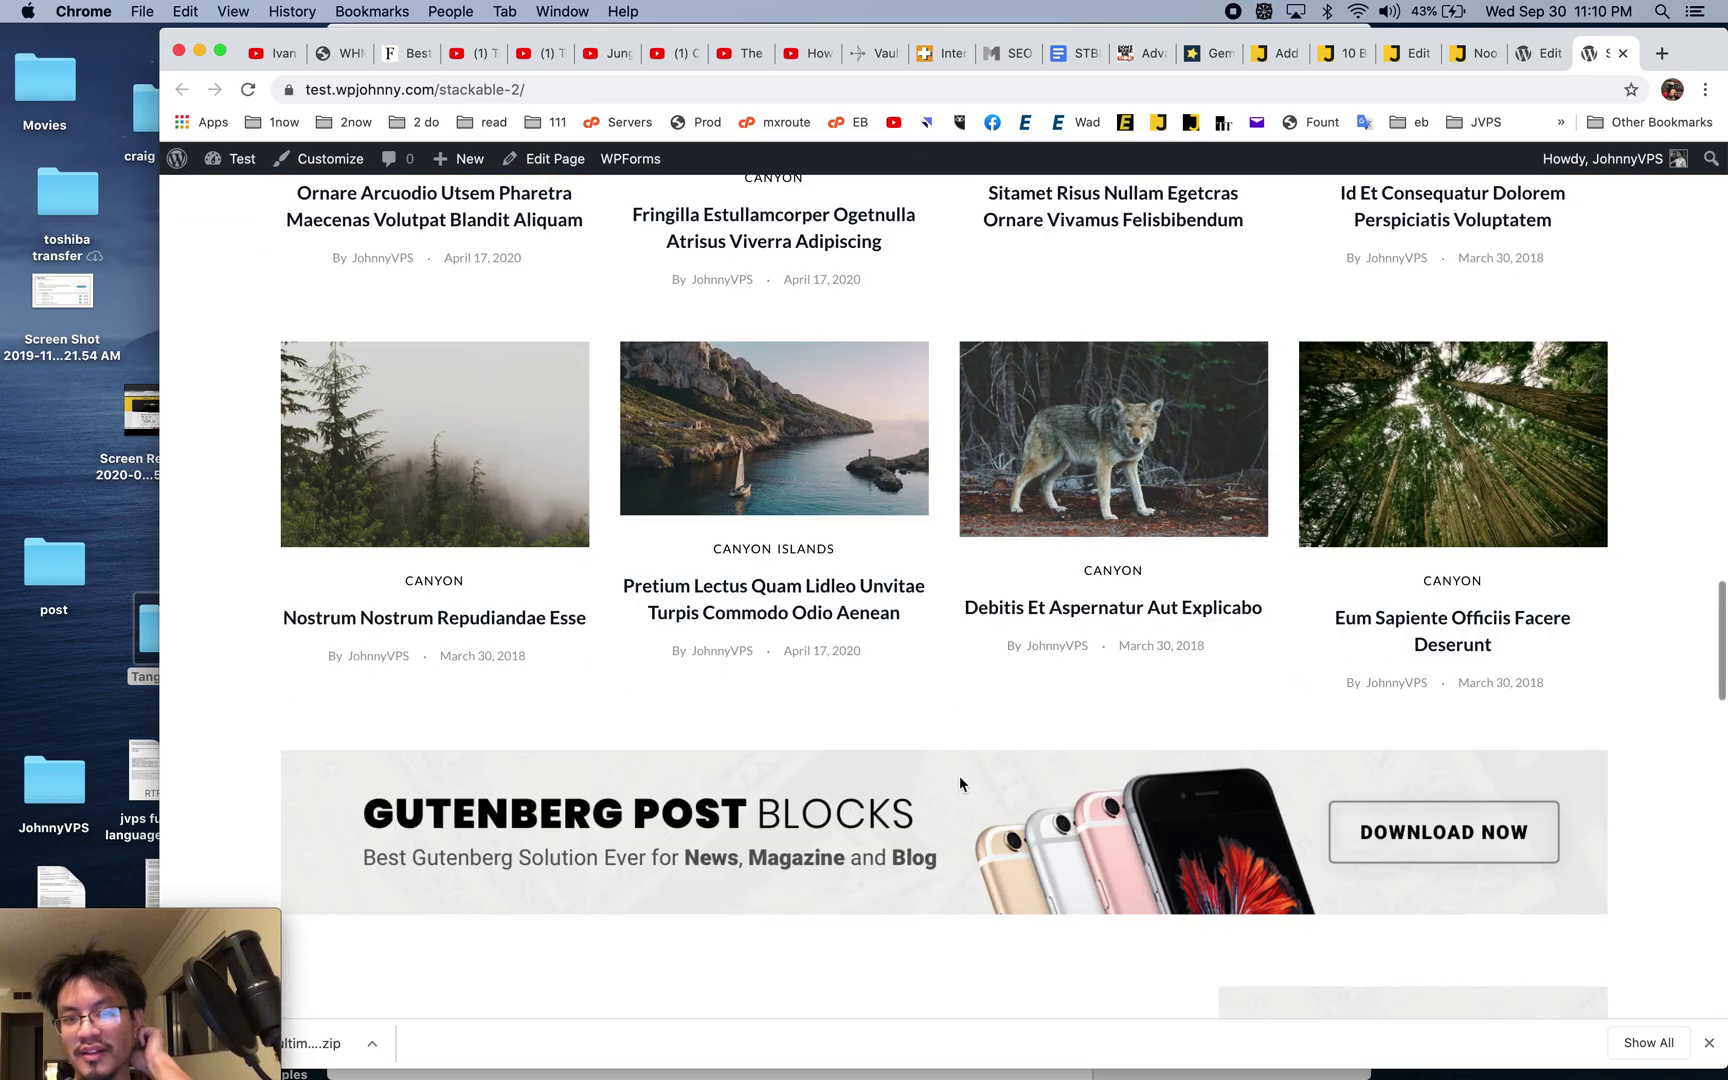
{"action": "scroll", "coordinate": [959, 777], "scroll_direction": "down", "scroll_amount": 15}
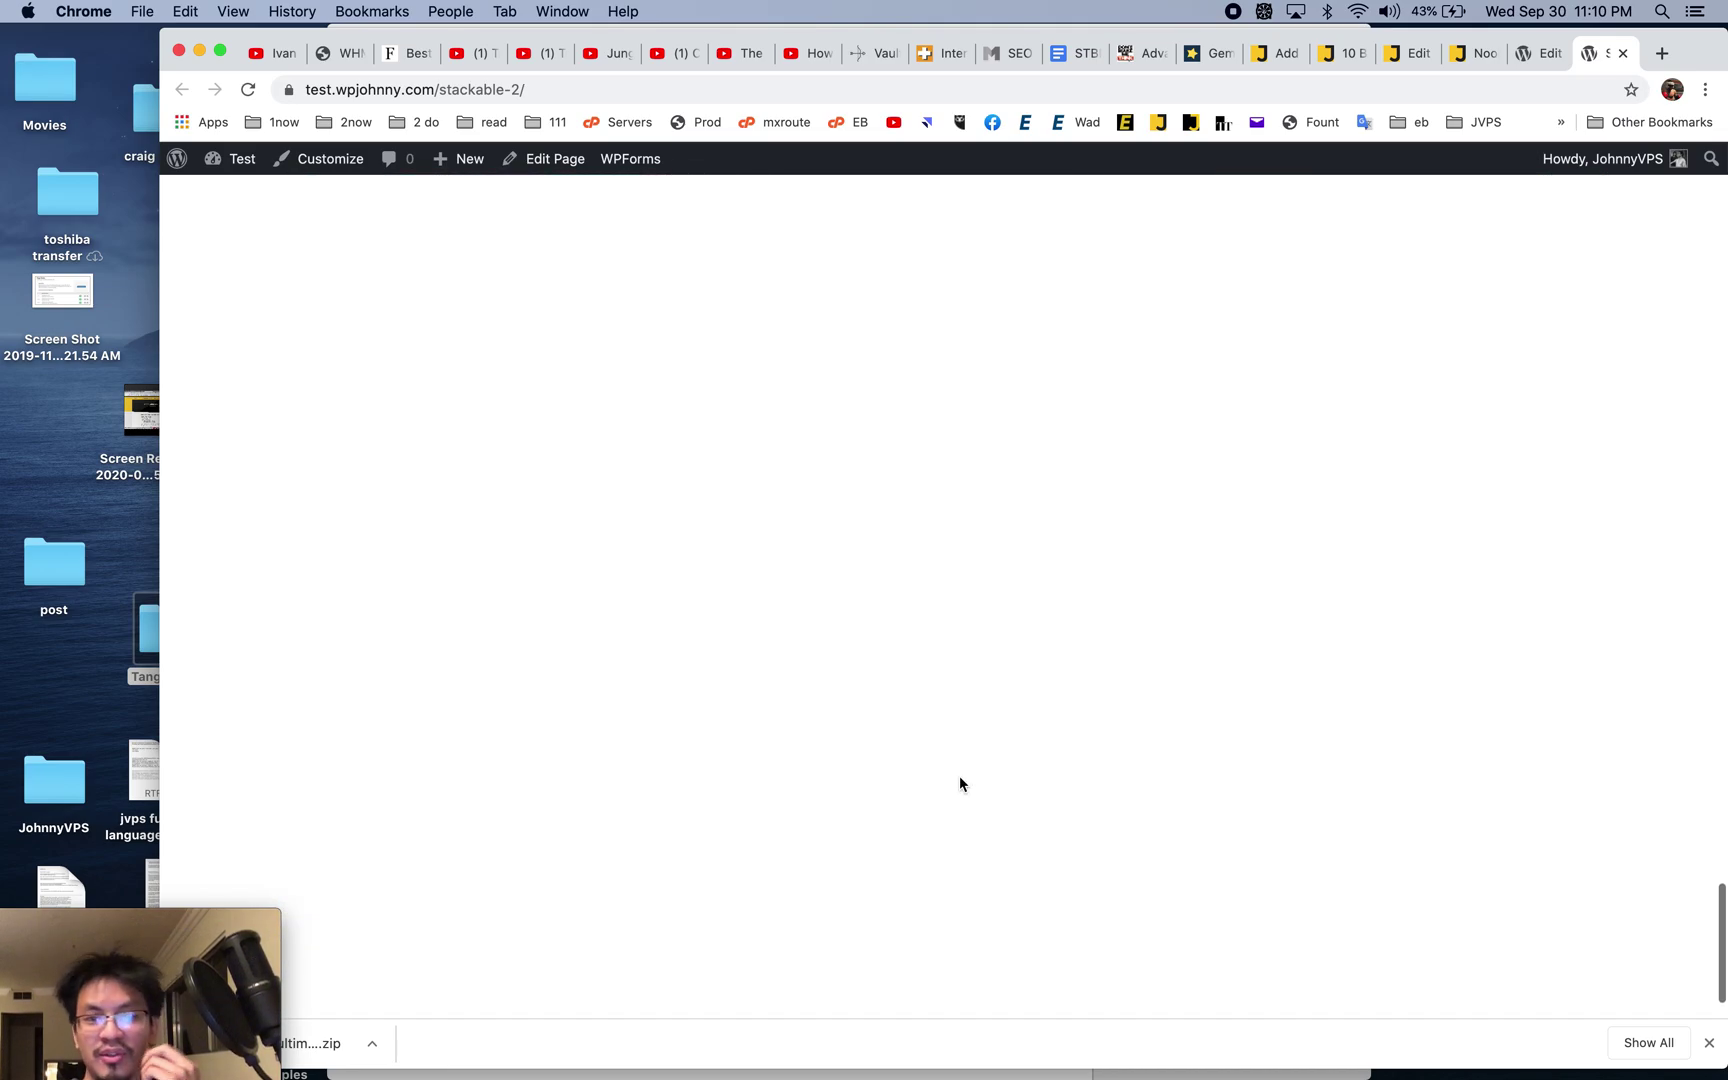
{"action": "scroll", "coordinate": [959, 783], "scroll_direction": "up", "scroll_amount": 5}
{"action": "scroll", "coordinate": [959, 780], "scroll_direction": "down", "scroll_amount": 5}
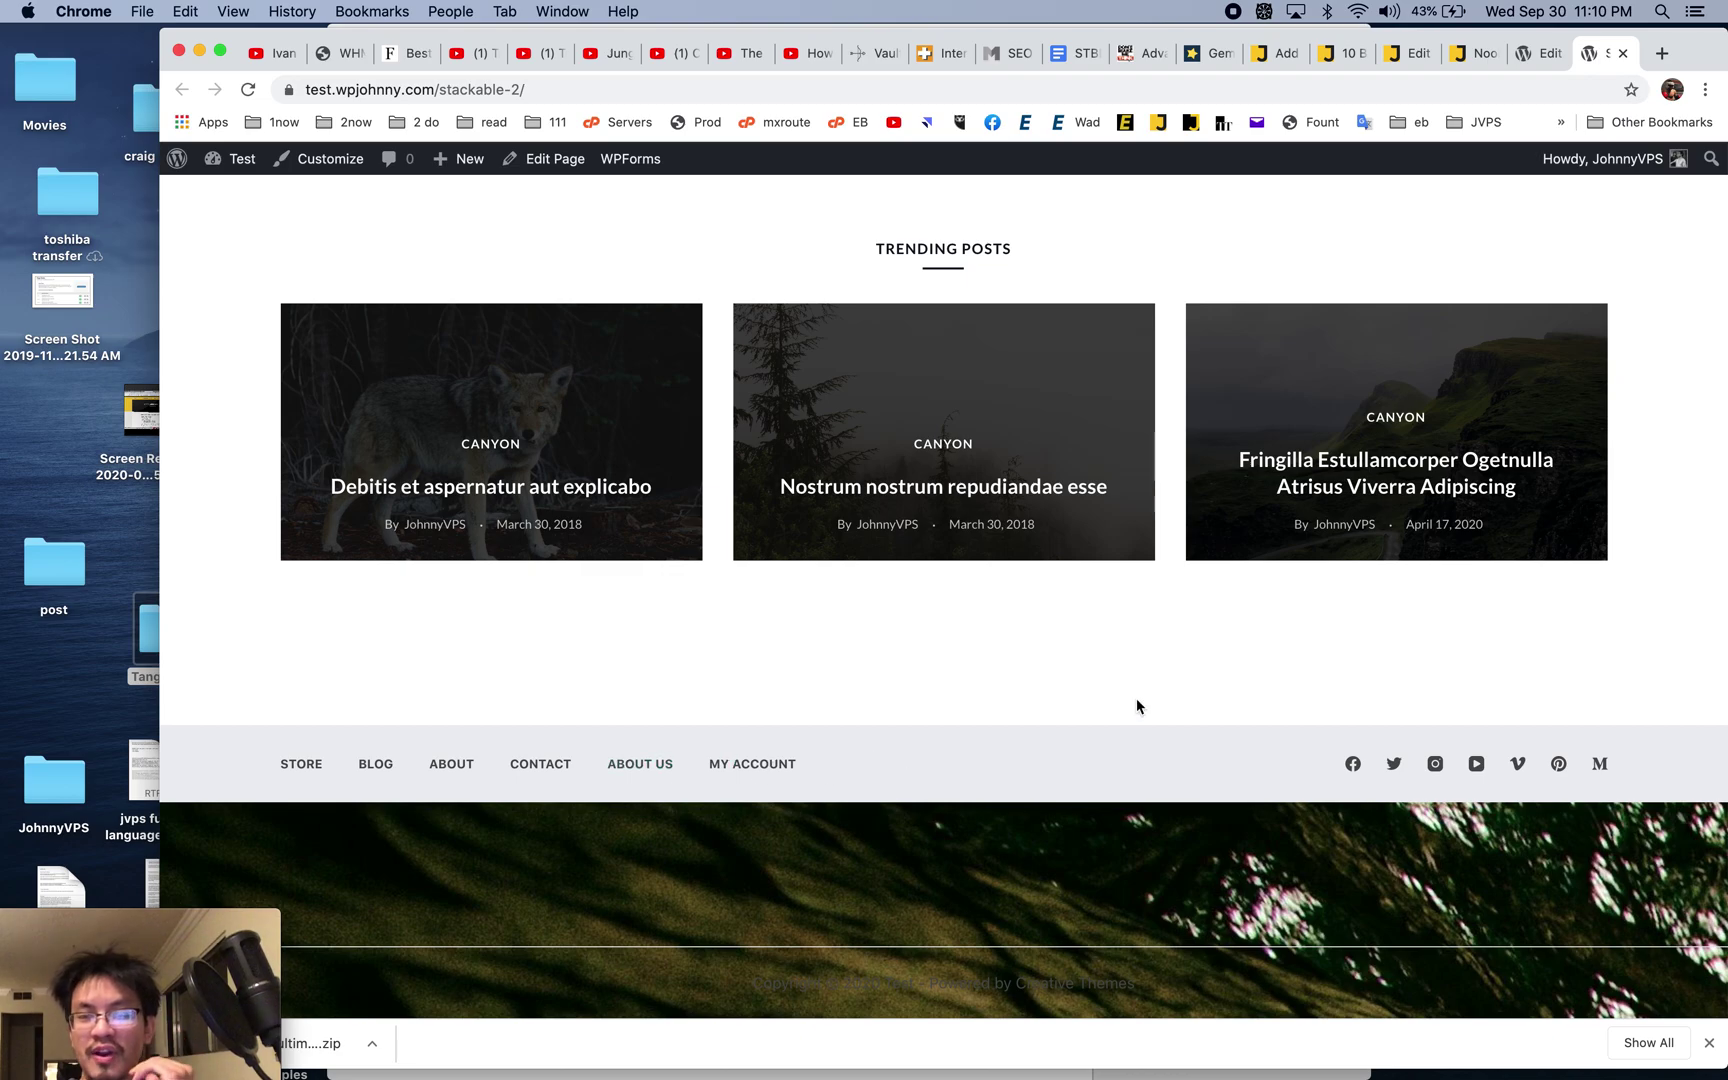
- Scroll the wpjohnny.com post to Template parts and highlight the Header/footer paragraph
{"action": "left_click", "coordinate": [1470, 57]}
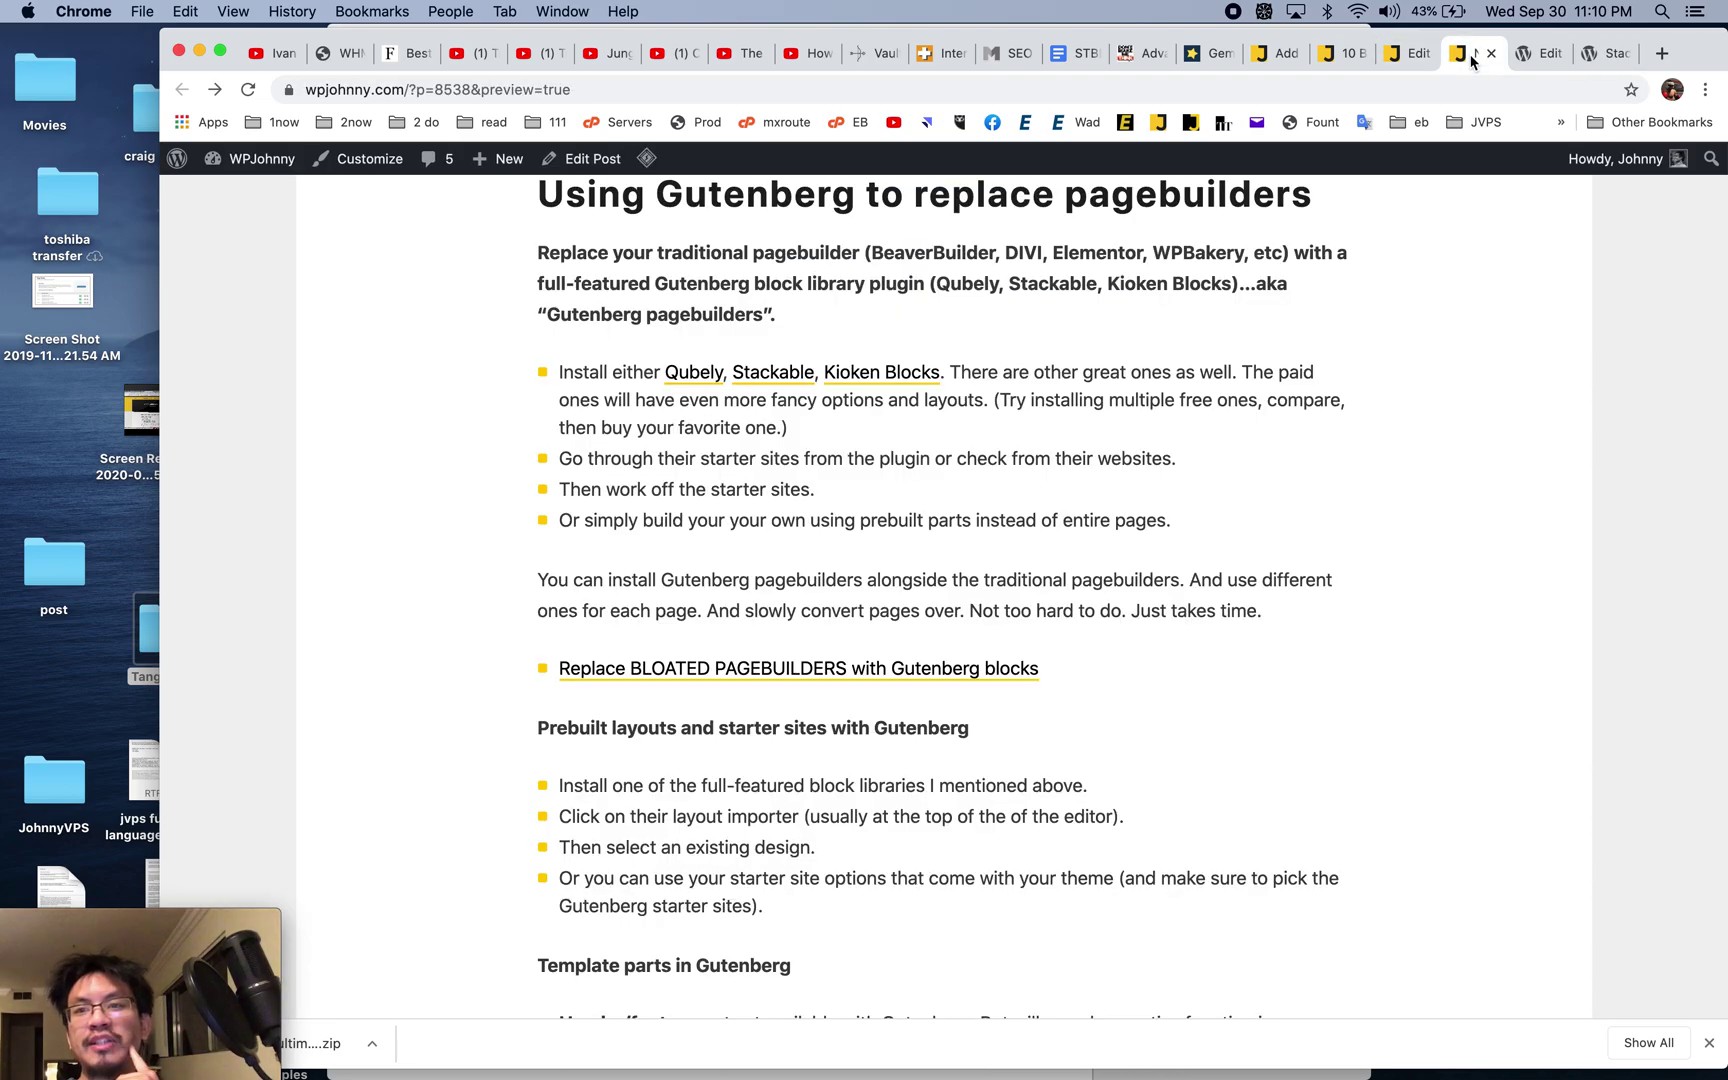
{"action": "scroll", "coordinate": [1368, 510], "scroll_direction": "down", "scroll_amount": 5}
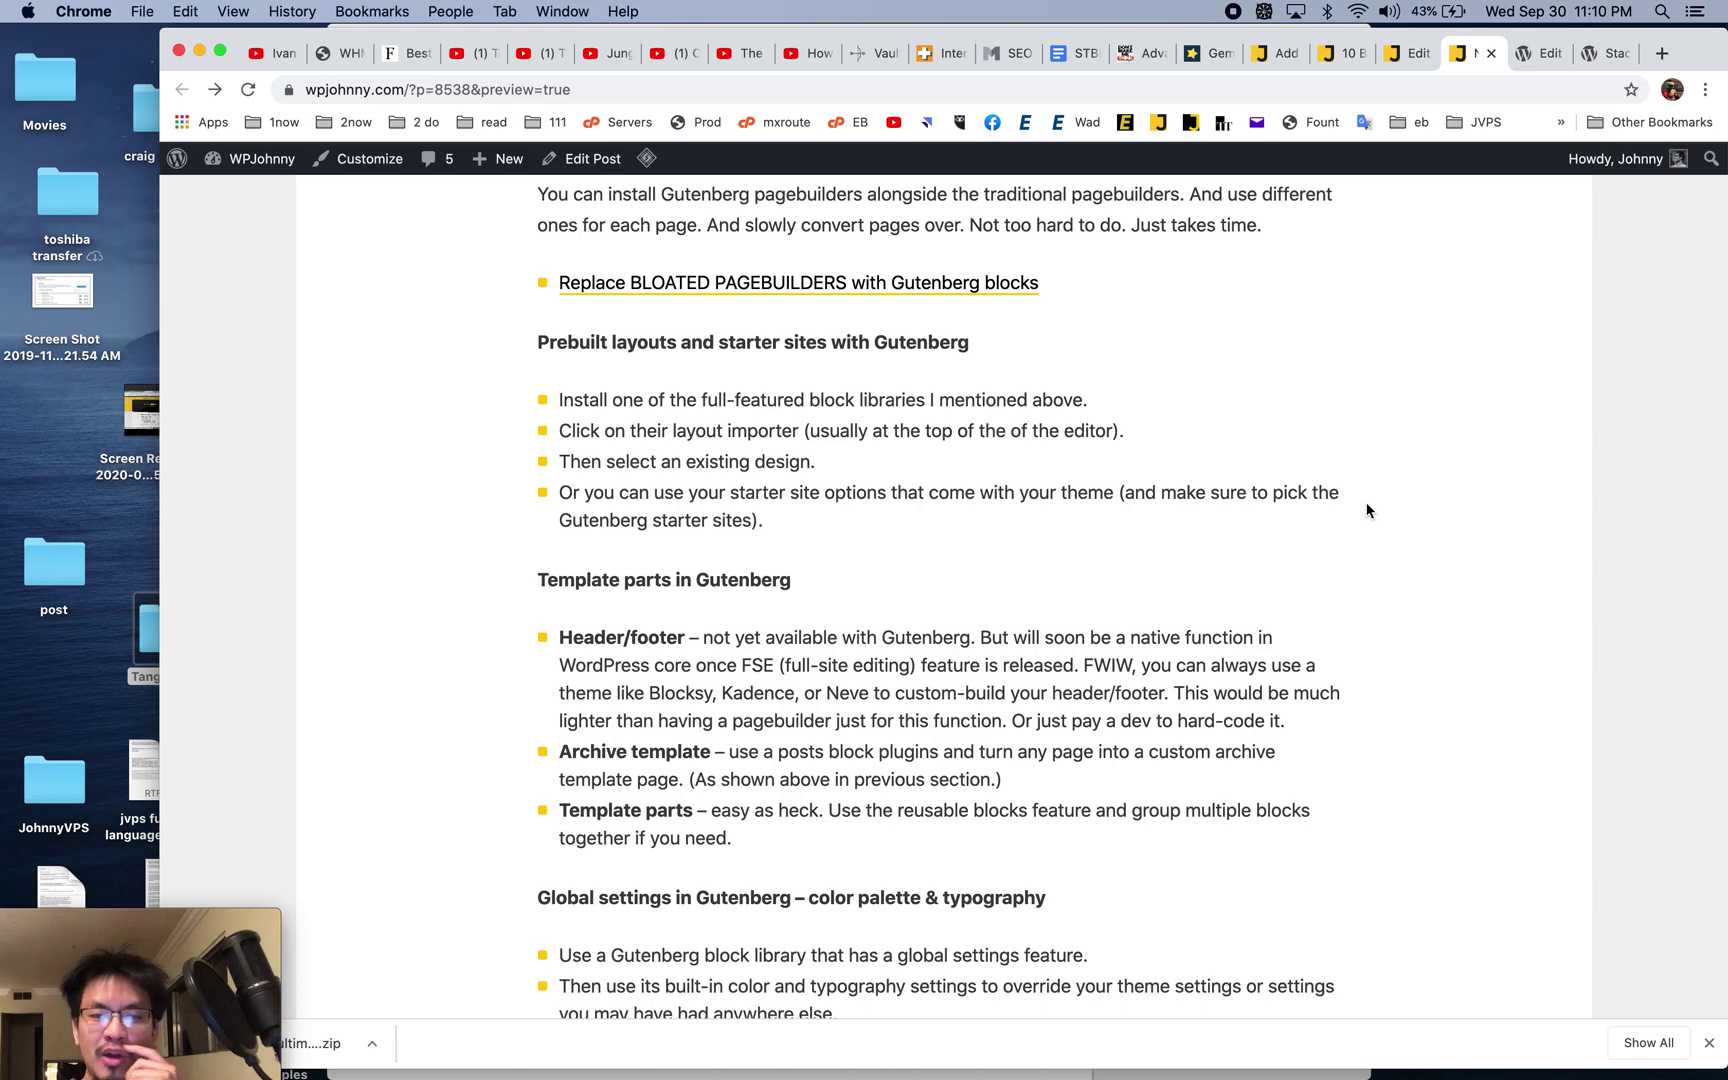
{"action": "scroll", "coordinate": [1366, 508], "scroll_direction": "down", "scroll_amount": 2}
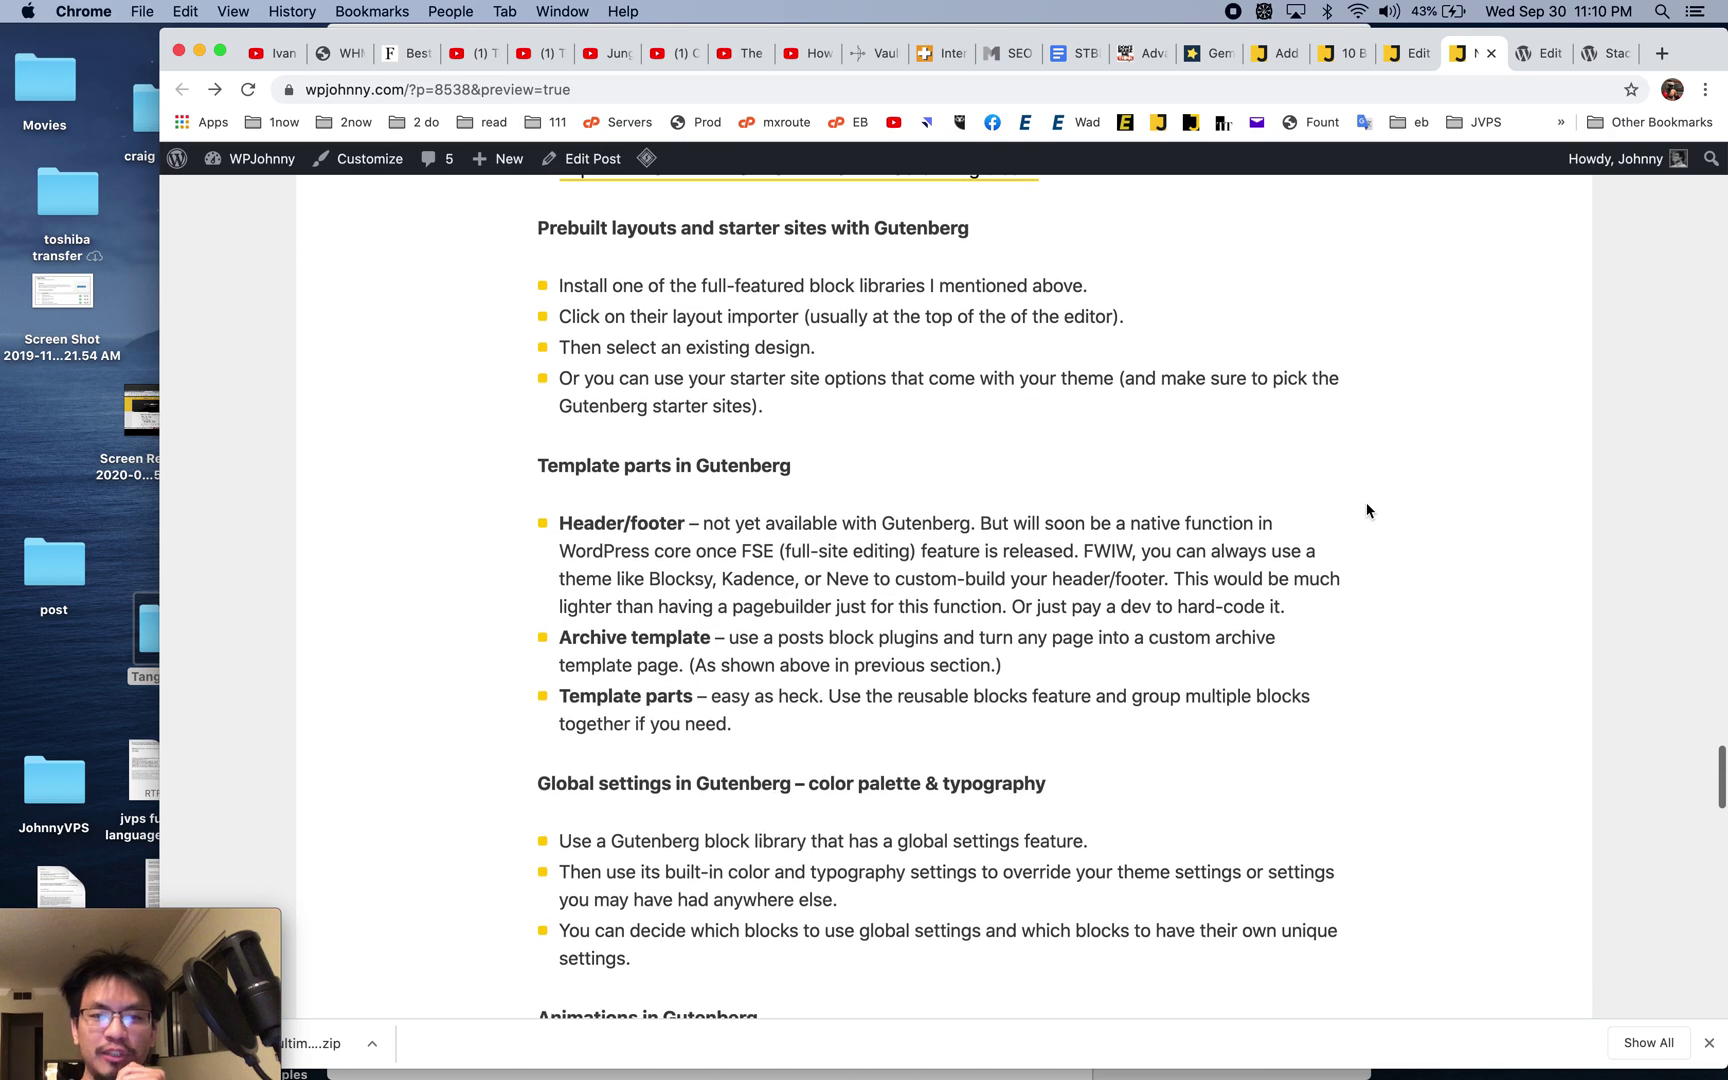
{"action": "scroll", "coordinate": [982, 590], "scroll_direction": "down", "scroll_amount": 1}
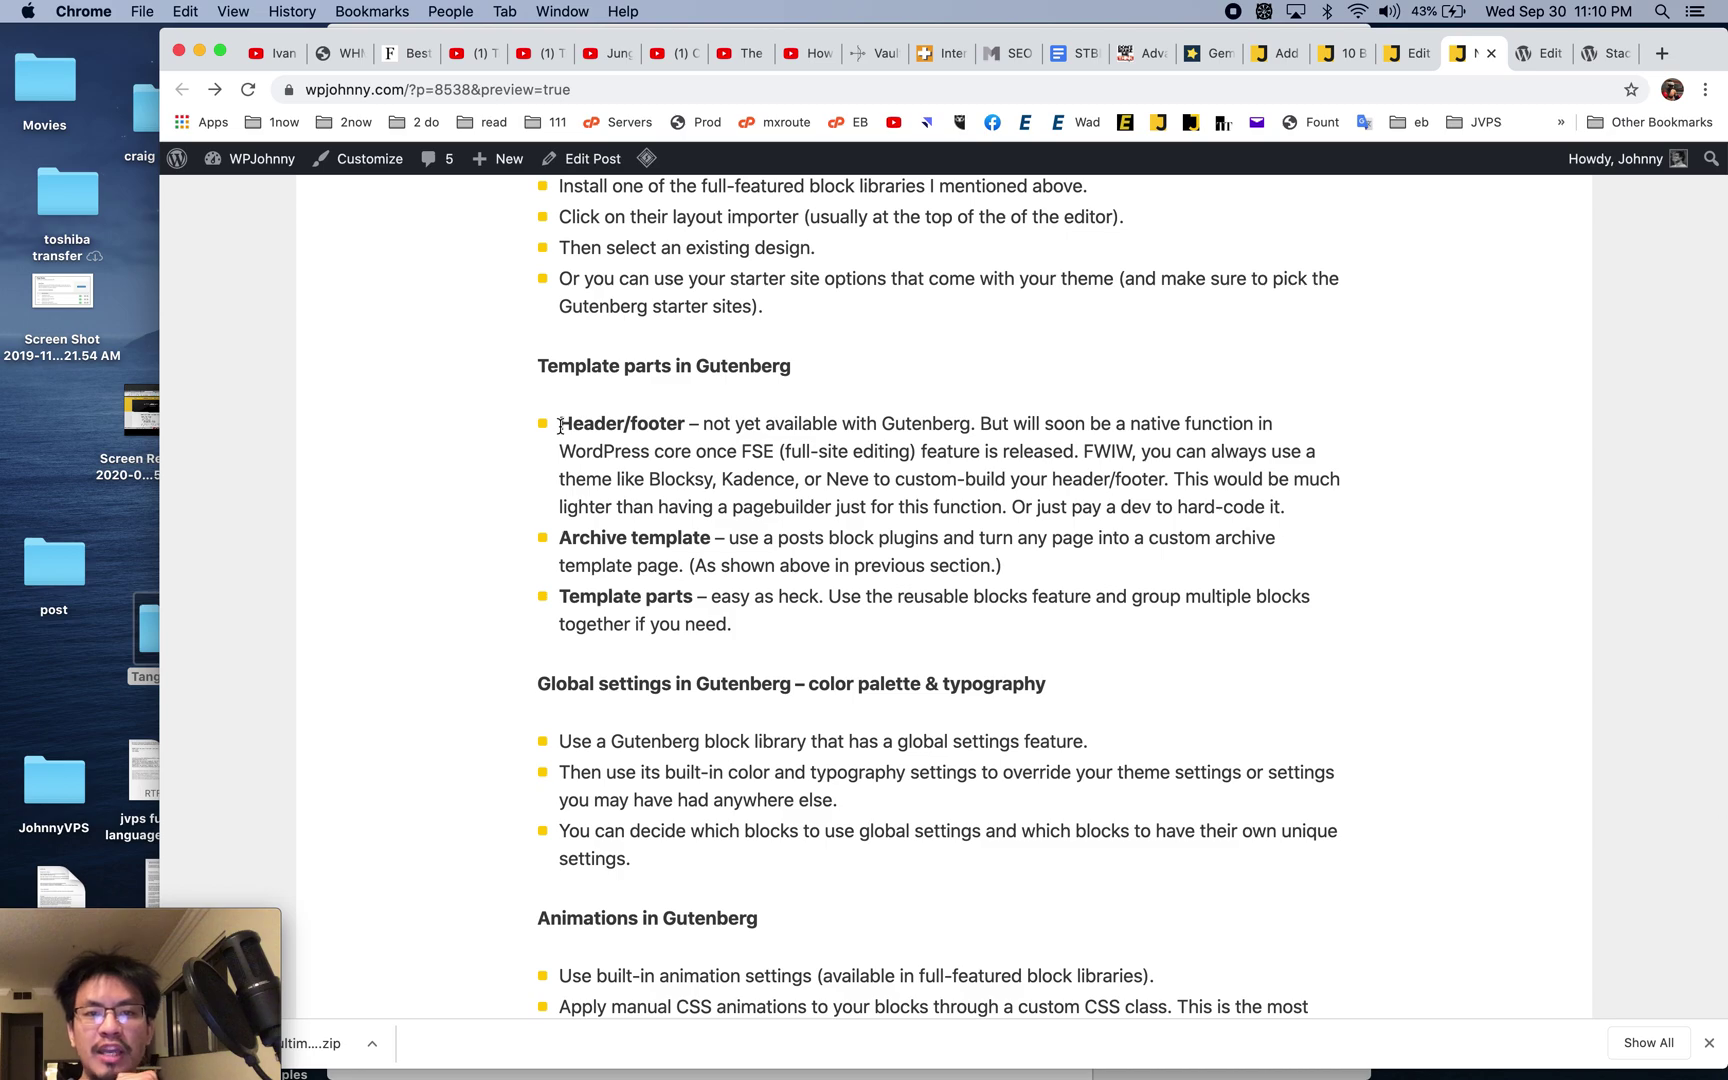
{"action": "left_click_drag", "start_coordinate": [696, 428], "coordinate": [997, 496]}
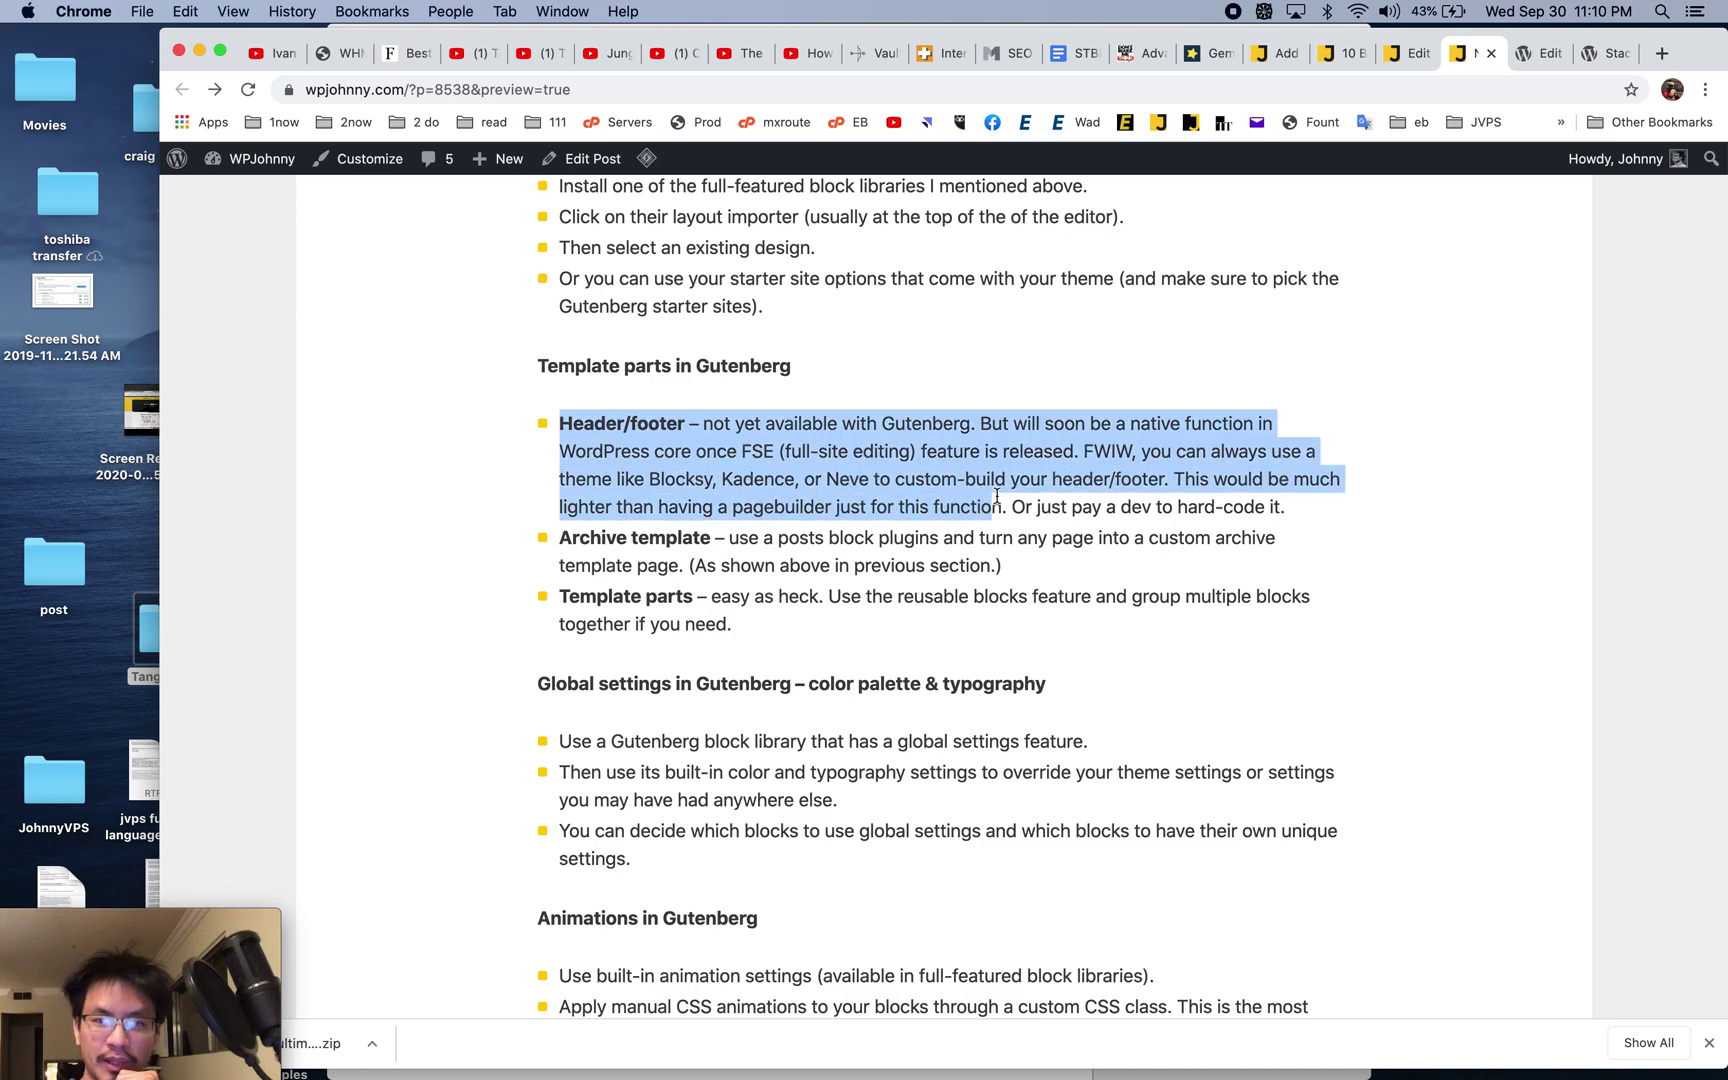
{"action": "left_click", "coordinate": [997, 496]}
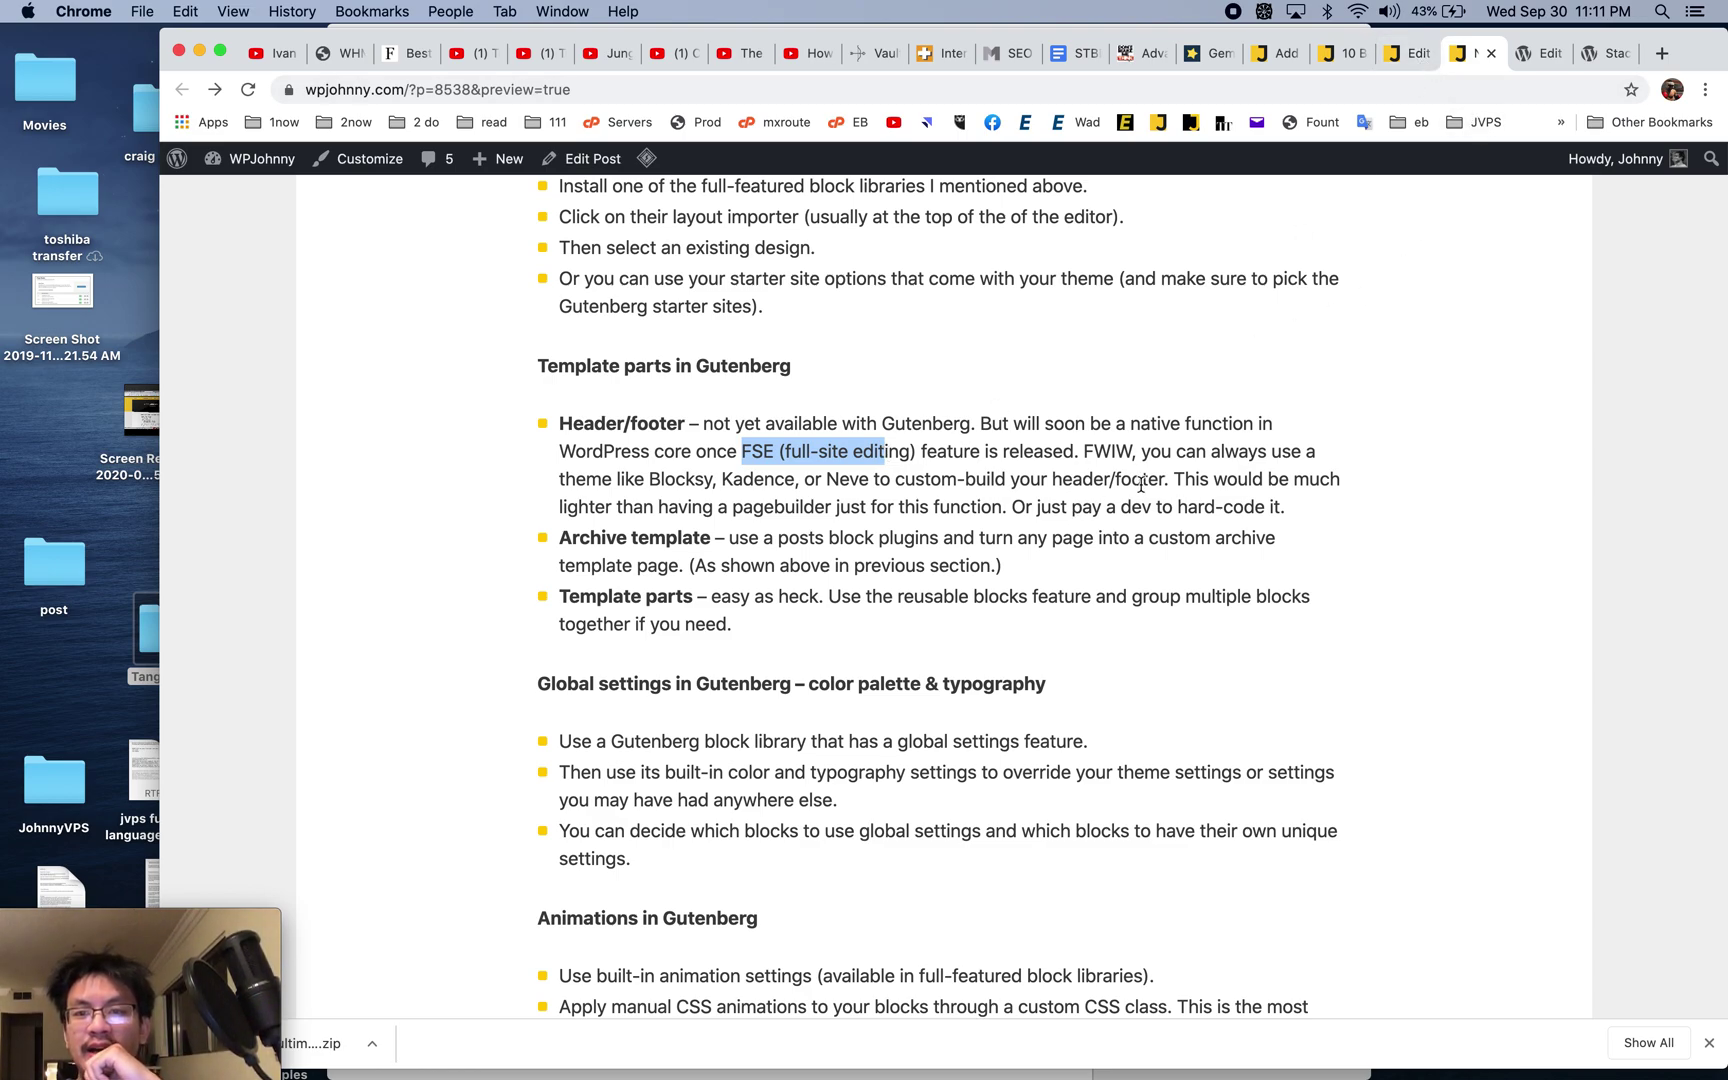
- Go to Appearance > Customize and open the Header layout builder
{"action": "left_click", "coordinate": [1536, 57]}
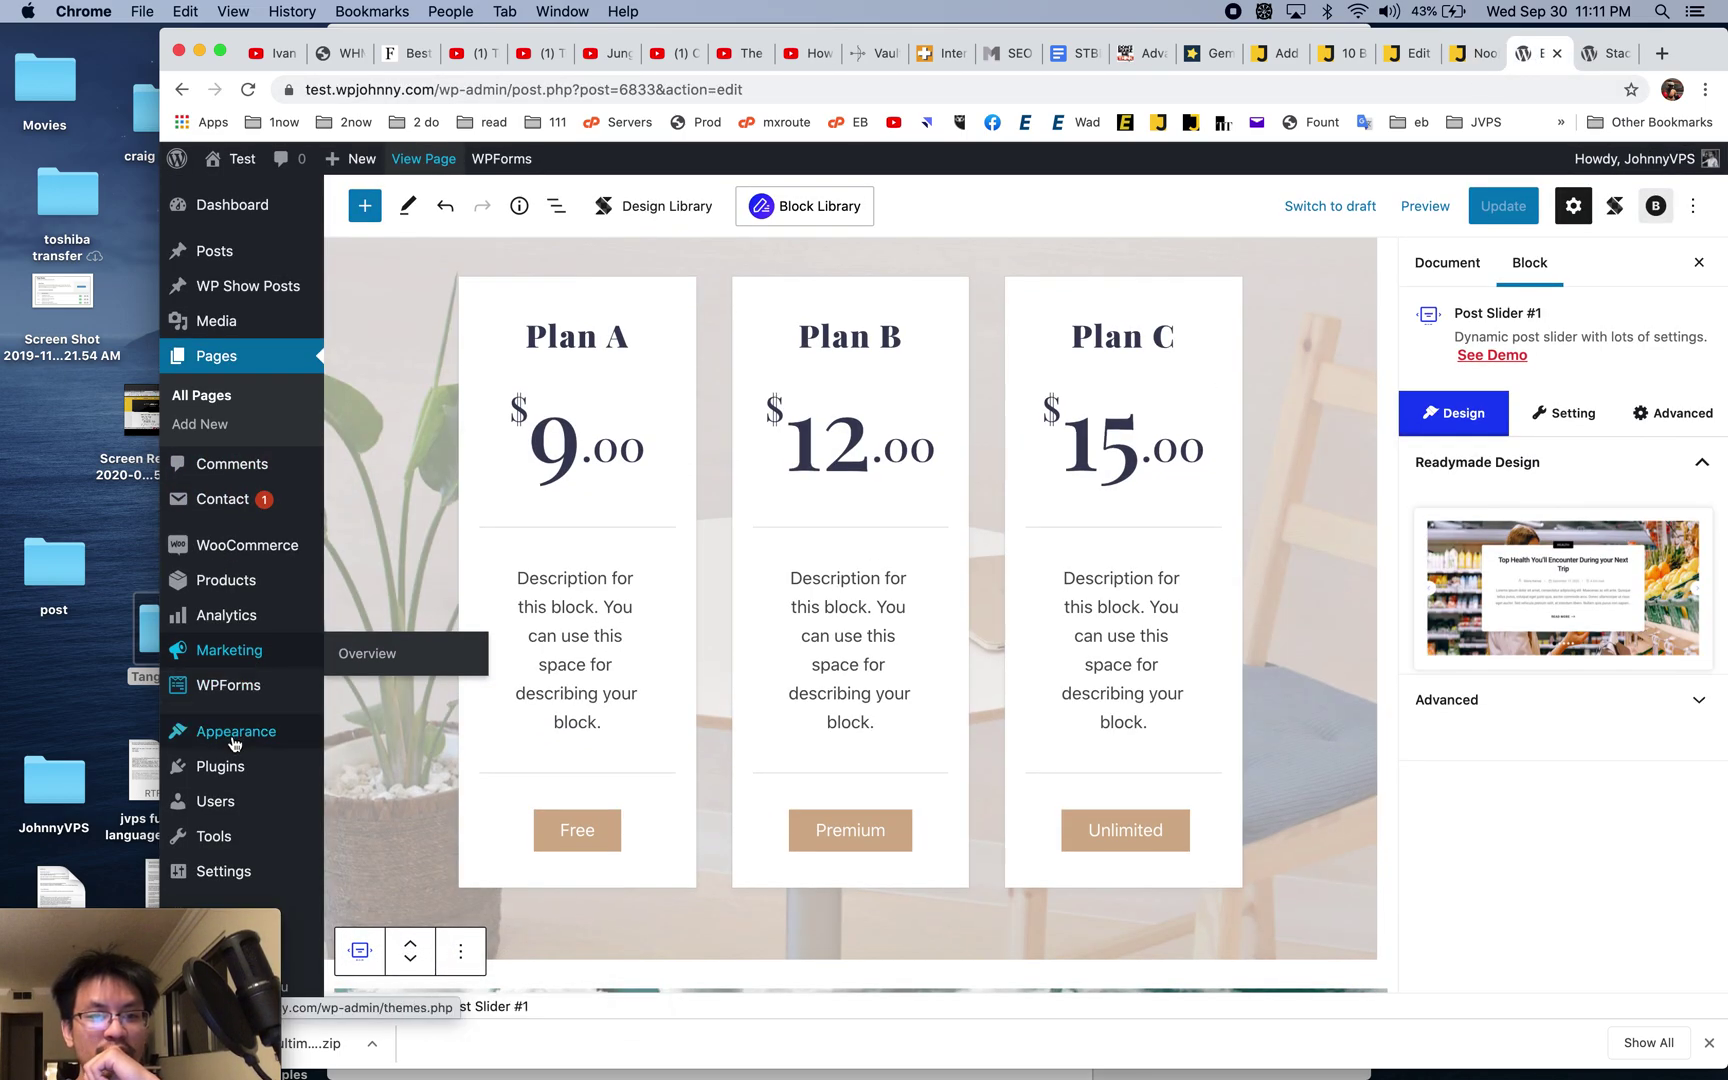
{"action": "mouse_move", "coordinate": [245, 735]}
{"action": "left_click", "coordinate": [368, 763]}
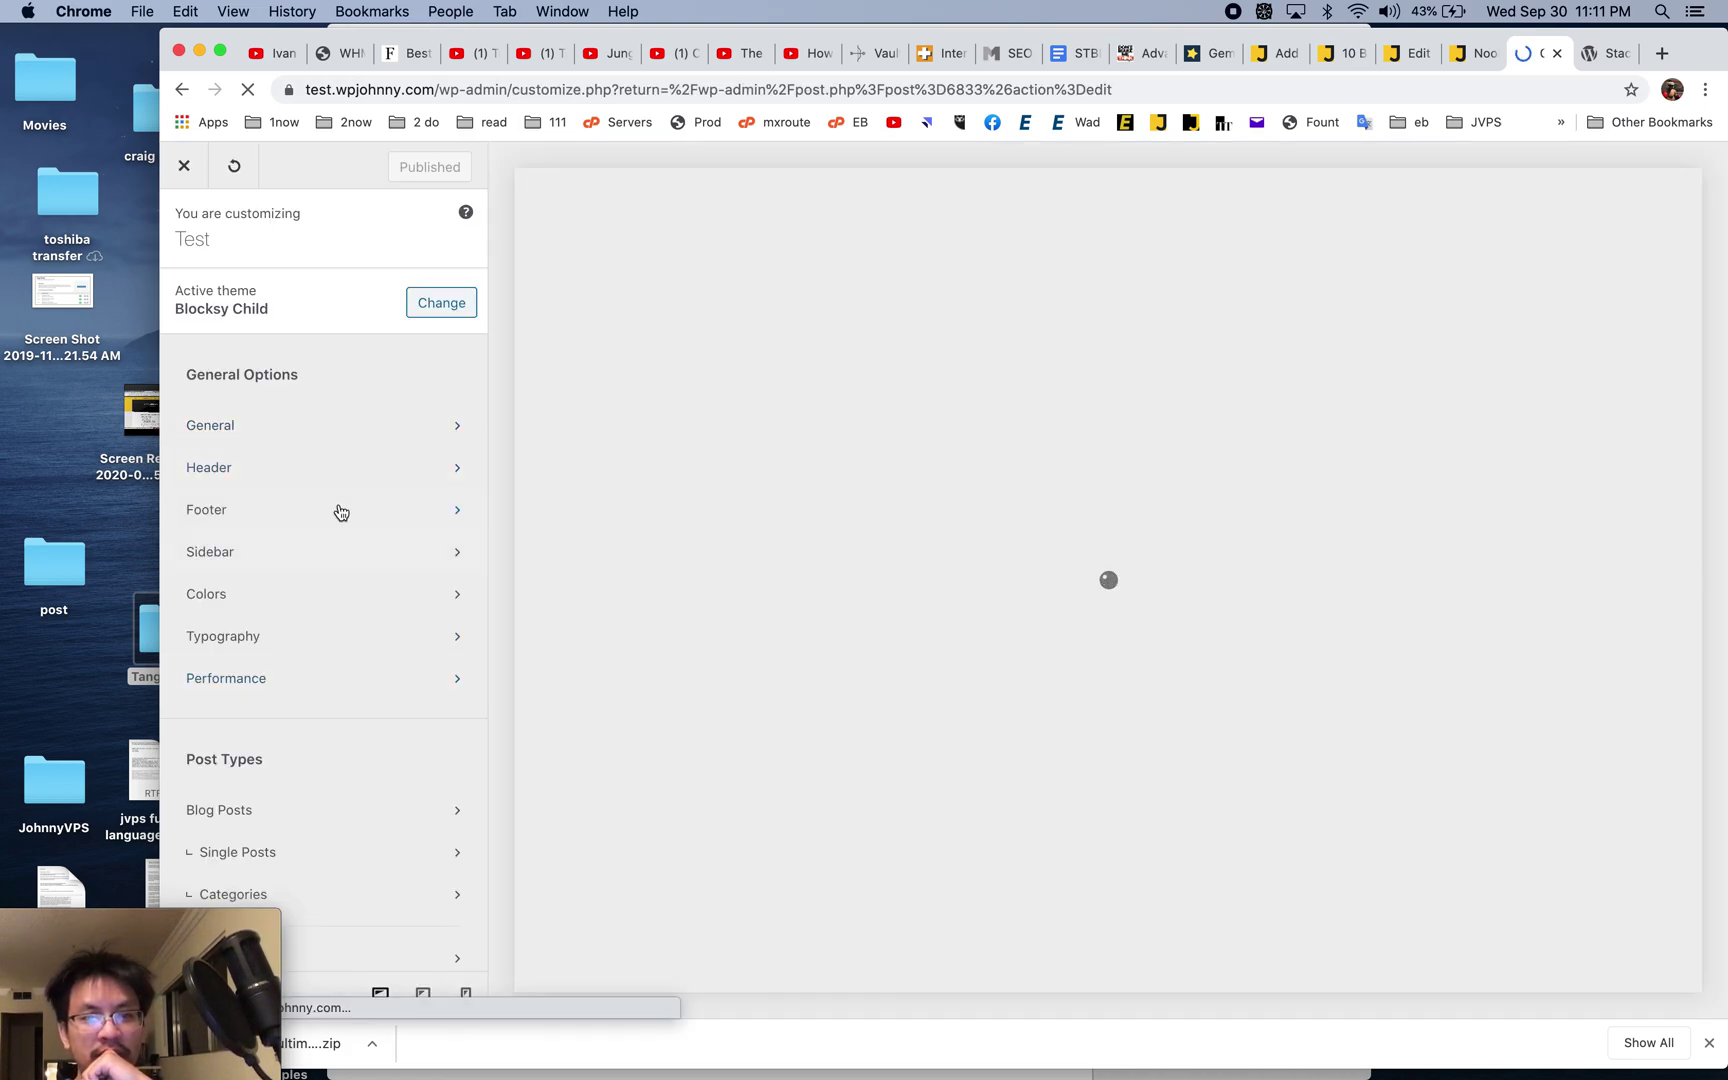
{"action": "left_click", "coordinate": [348, 474]}
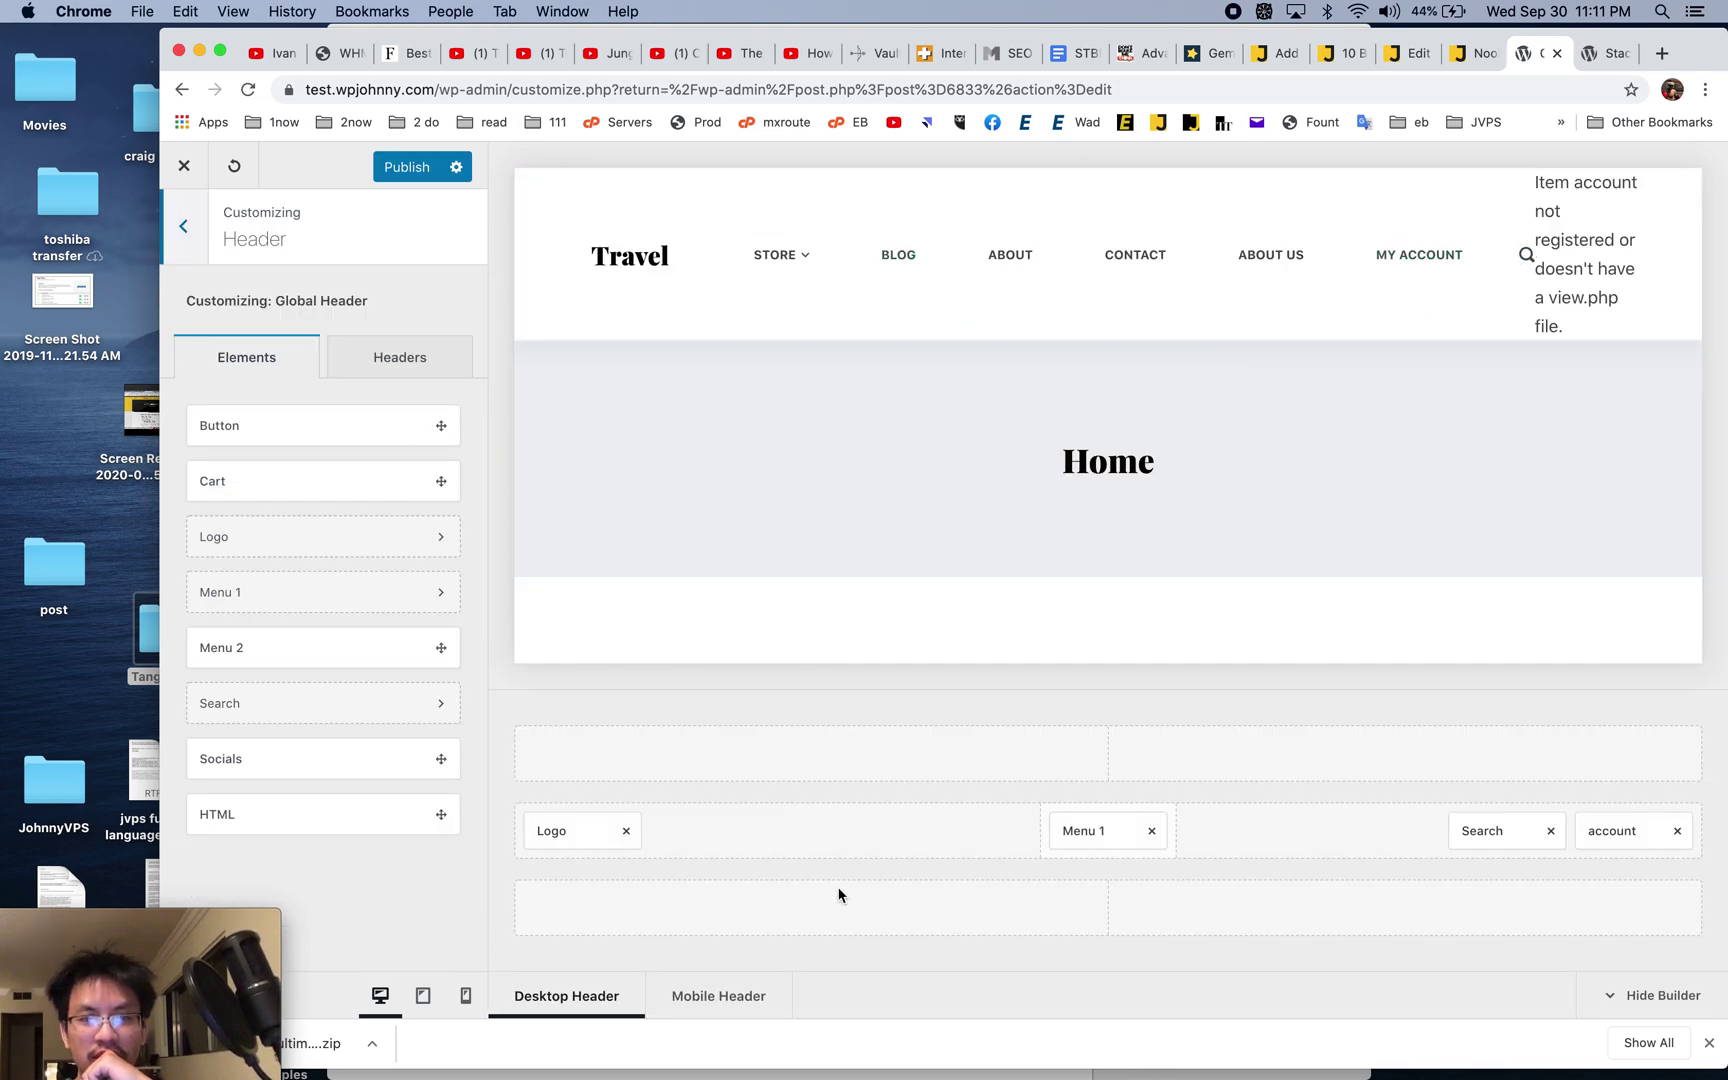
- Move Menu 1 to the bottom header row and remove the account item
{"action": "left_click_drag", "start_coordinate": [579, 829], "coordinate": [1072, 764]}
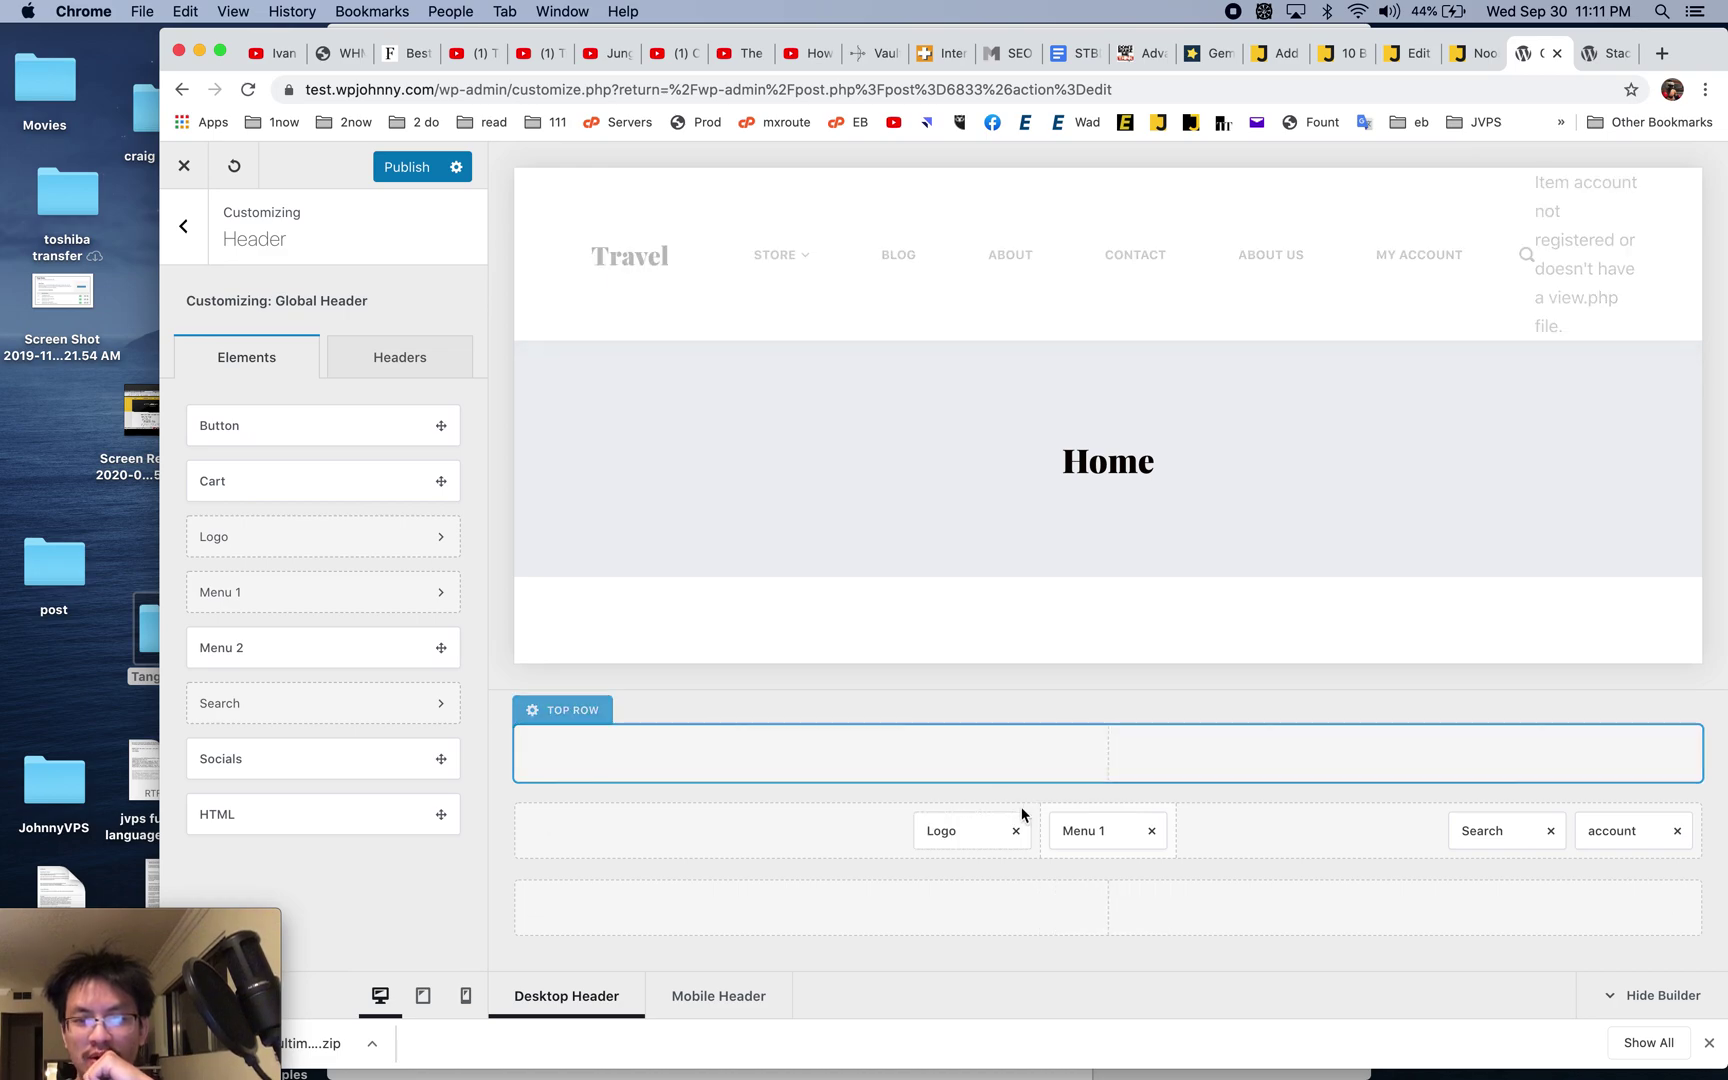
{"action": "left_click_drag", "start_coordinate": [1085, 831], "coordinate": [1160, 908]}
{"action": "left_click_drag", "start_coordinate": [605, 822], "coordinate": [1086, 831]}
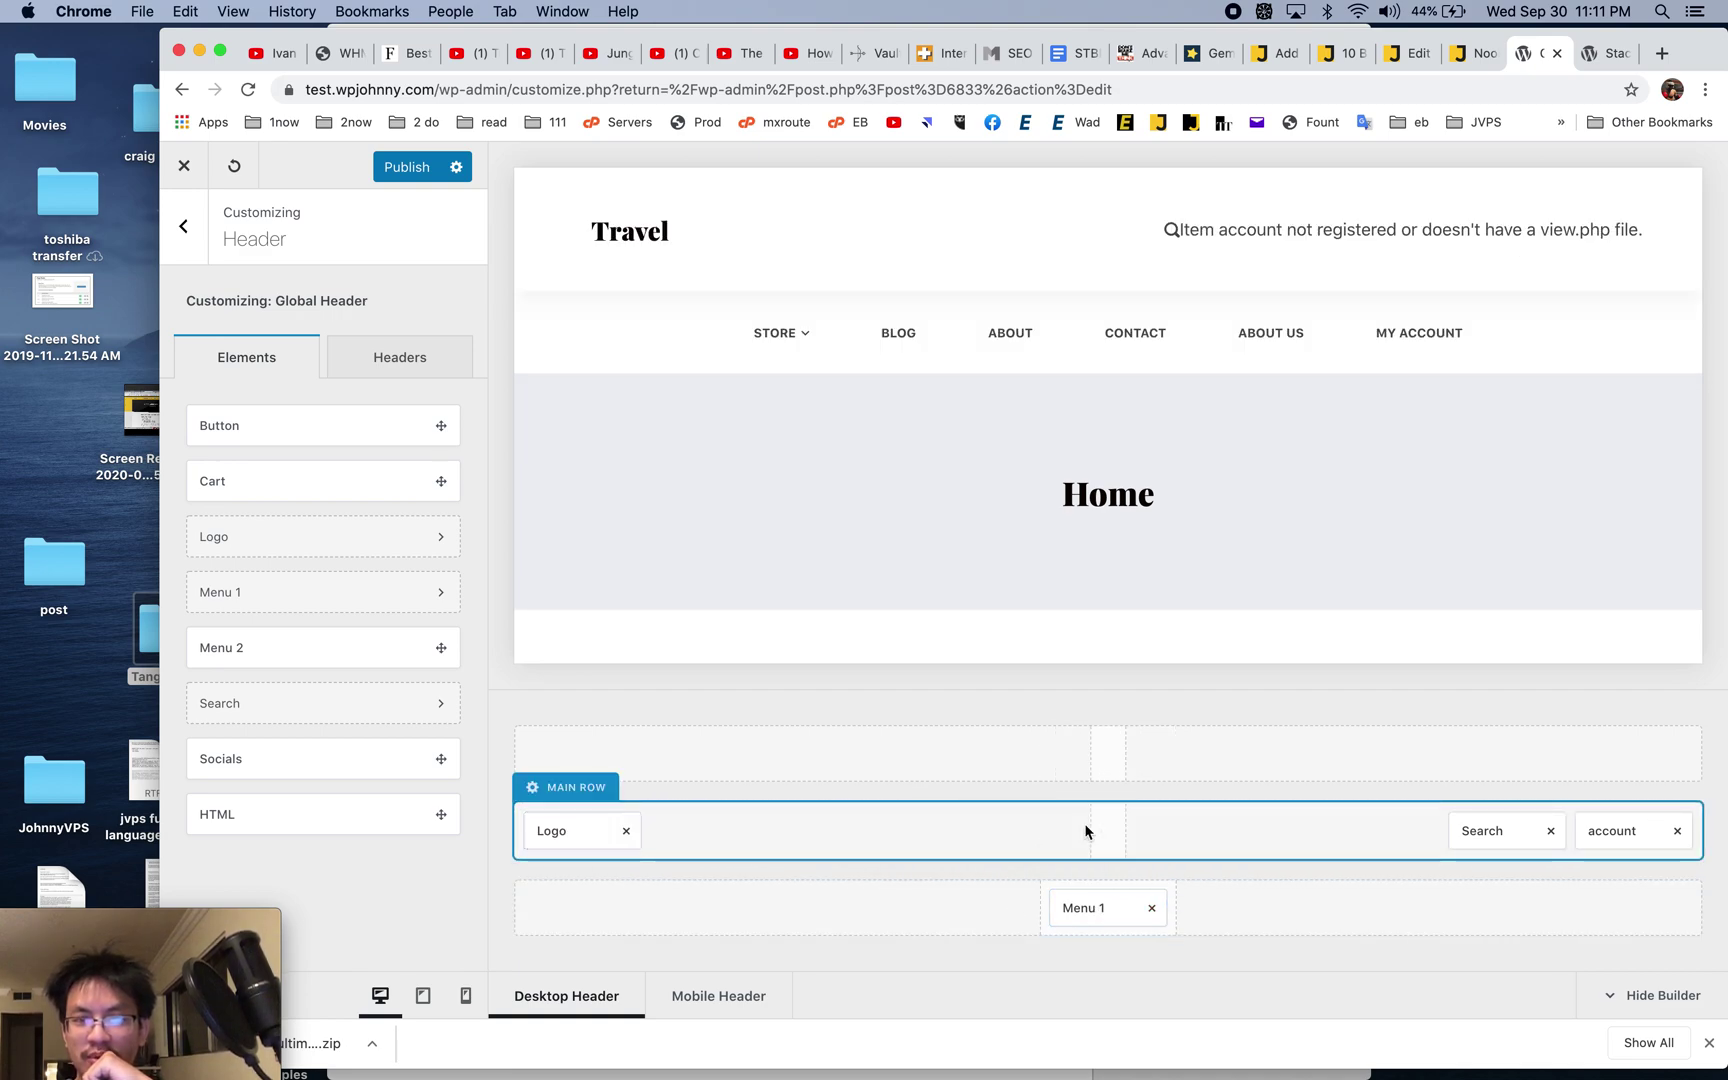
{"action": "left_click_drag", "start_coordinate": [604, 830], "coordinate": [1145, 833]}
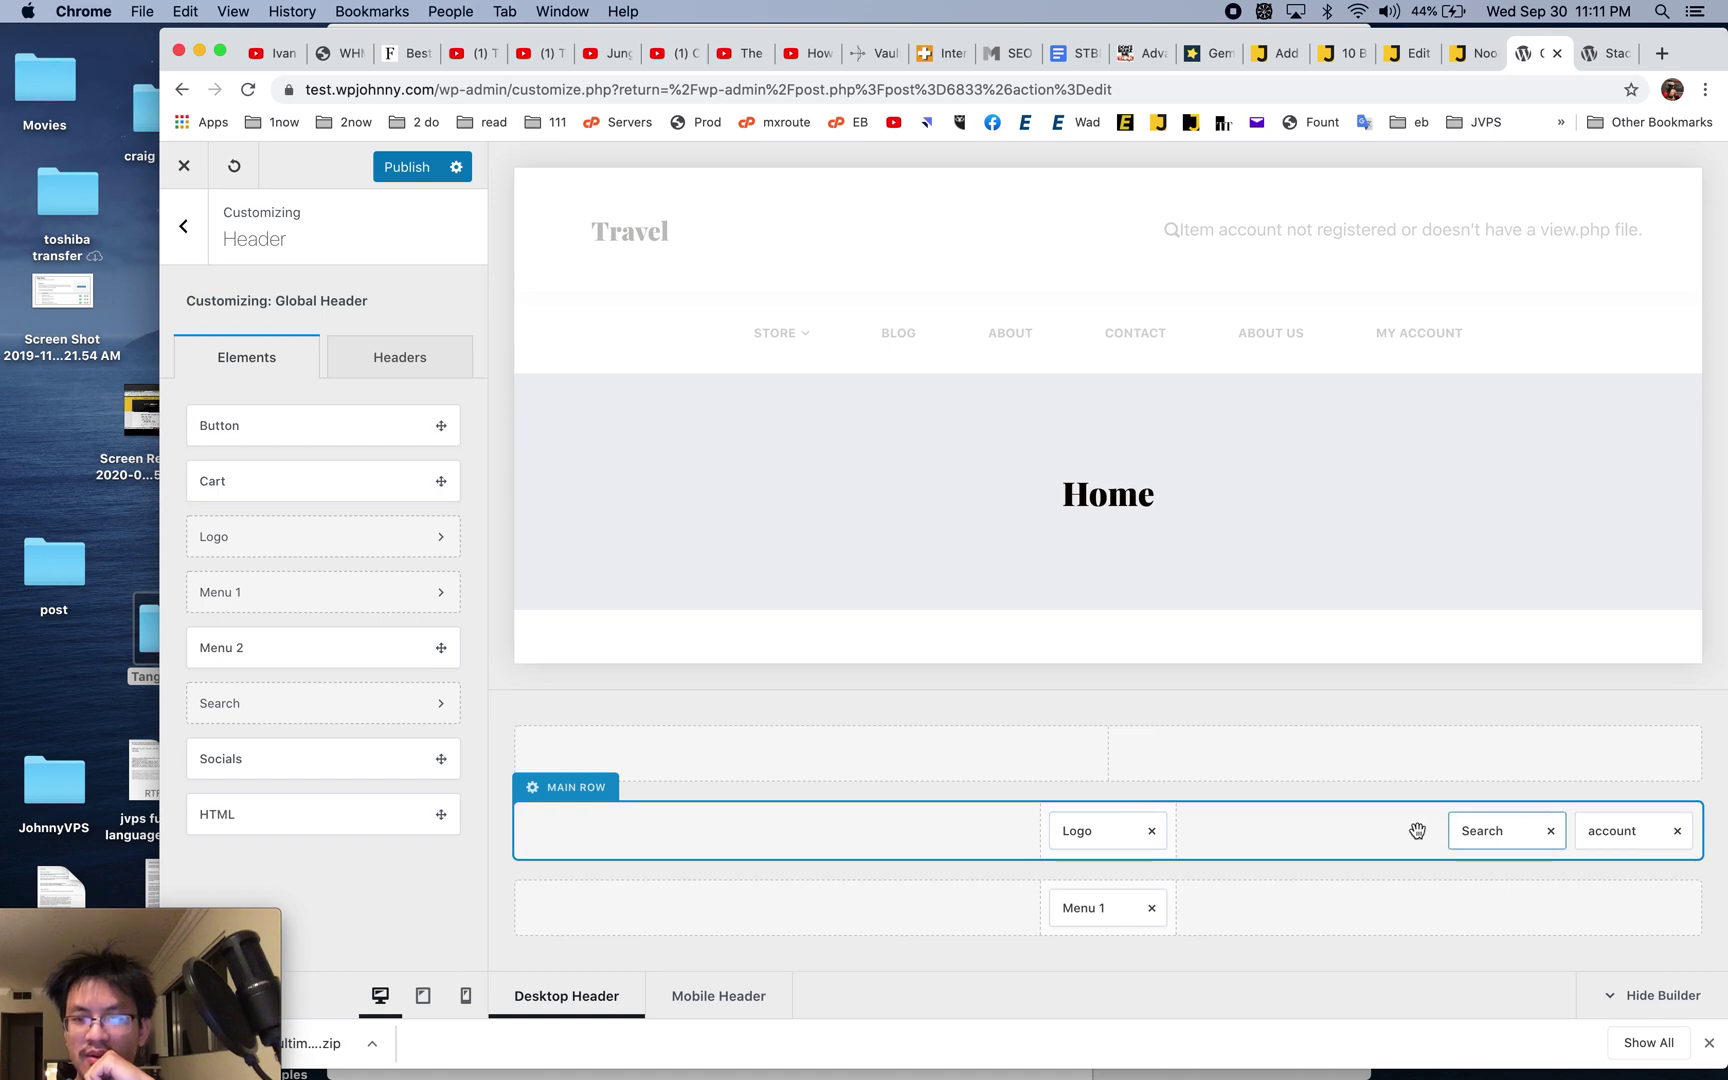
{"action": "left_click_drag", "start_coordinate": [1455, 830], "coordinate": [583, 830]}
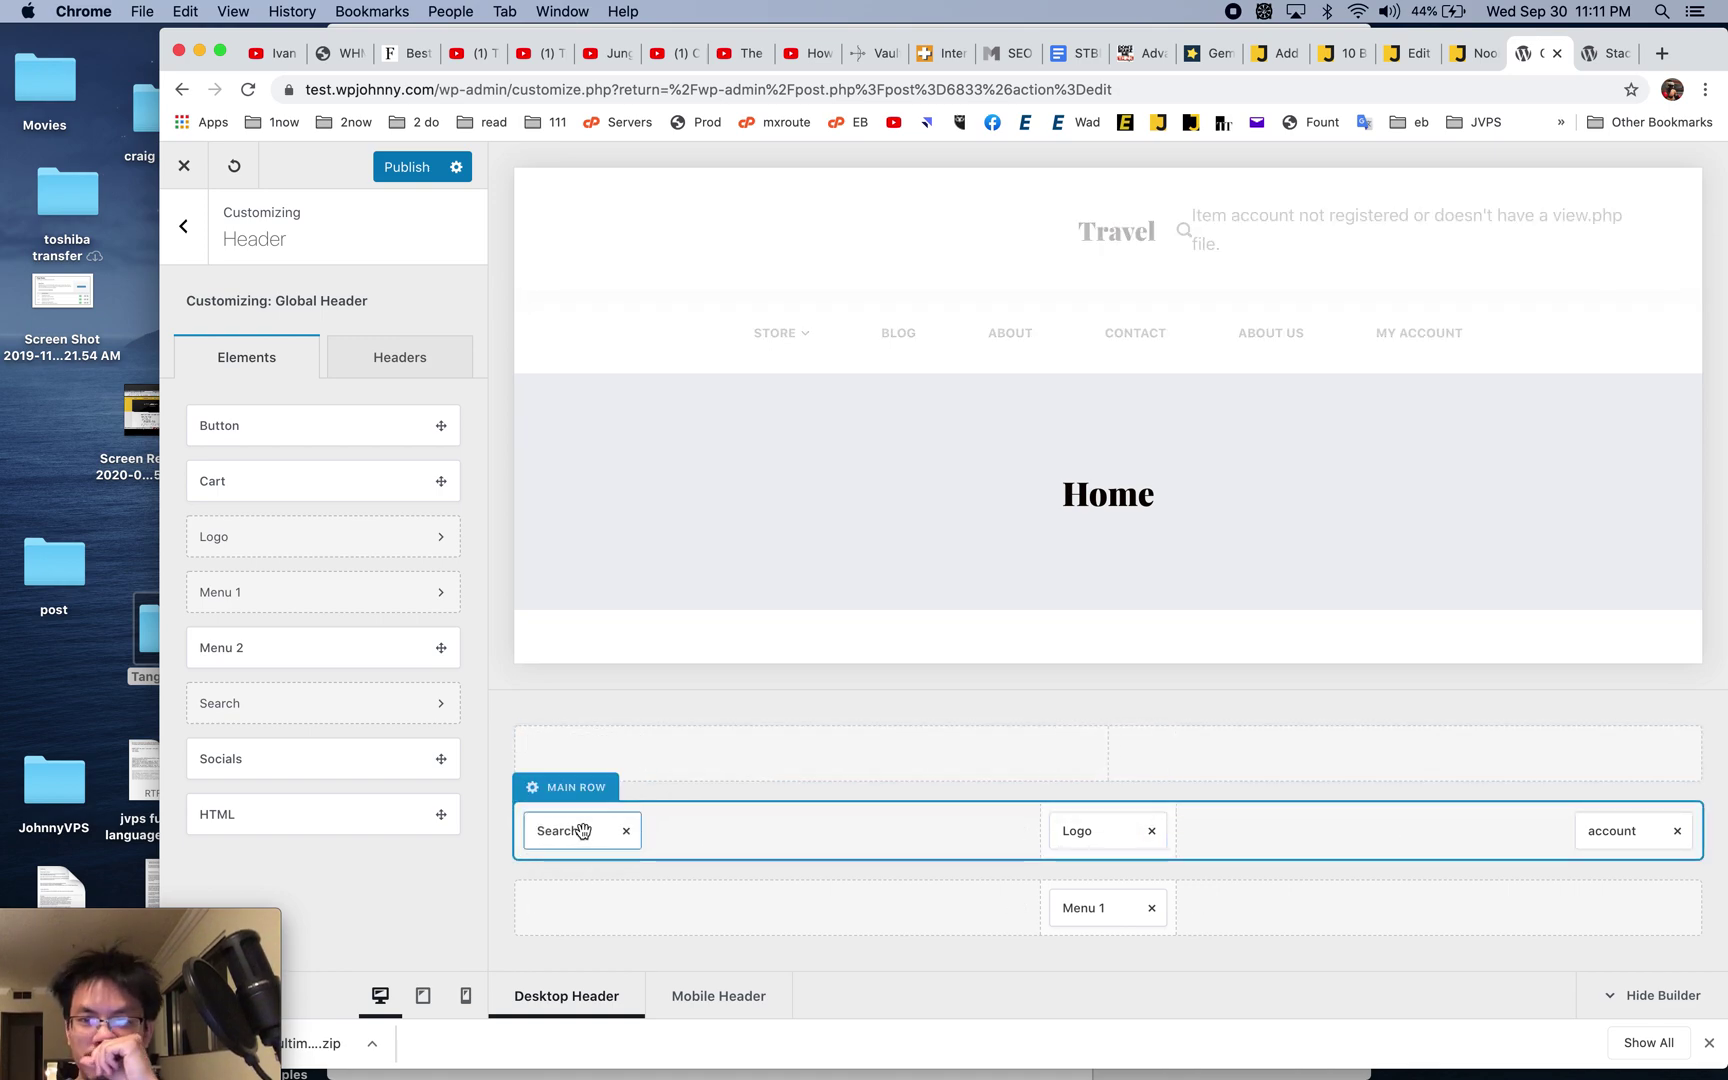
{"action": "left_click", "coordinate": [1678, 832]}
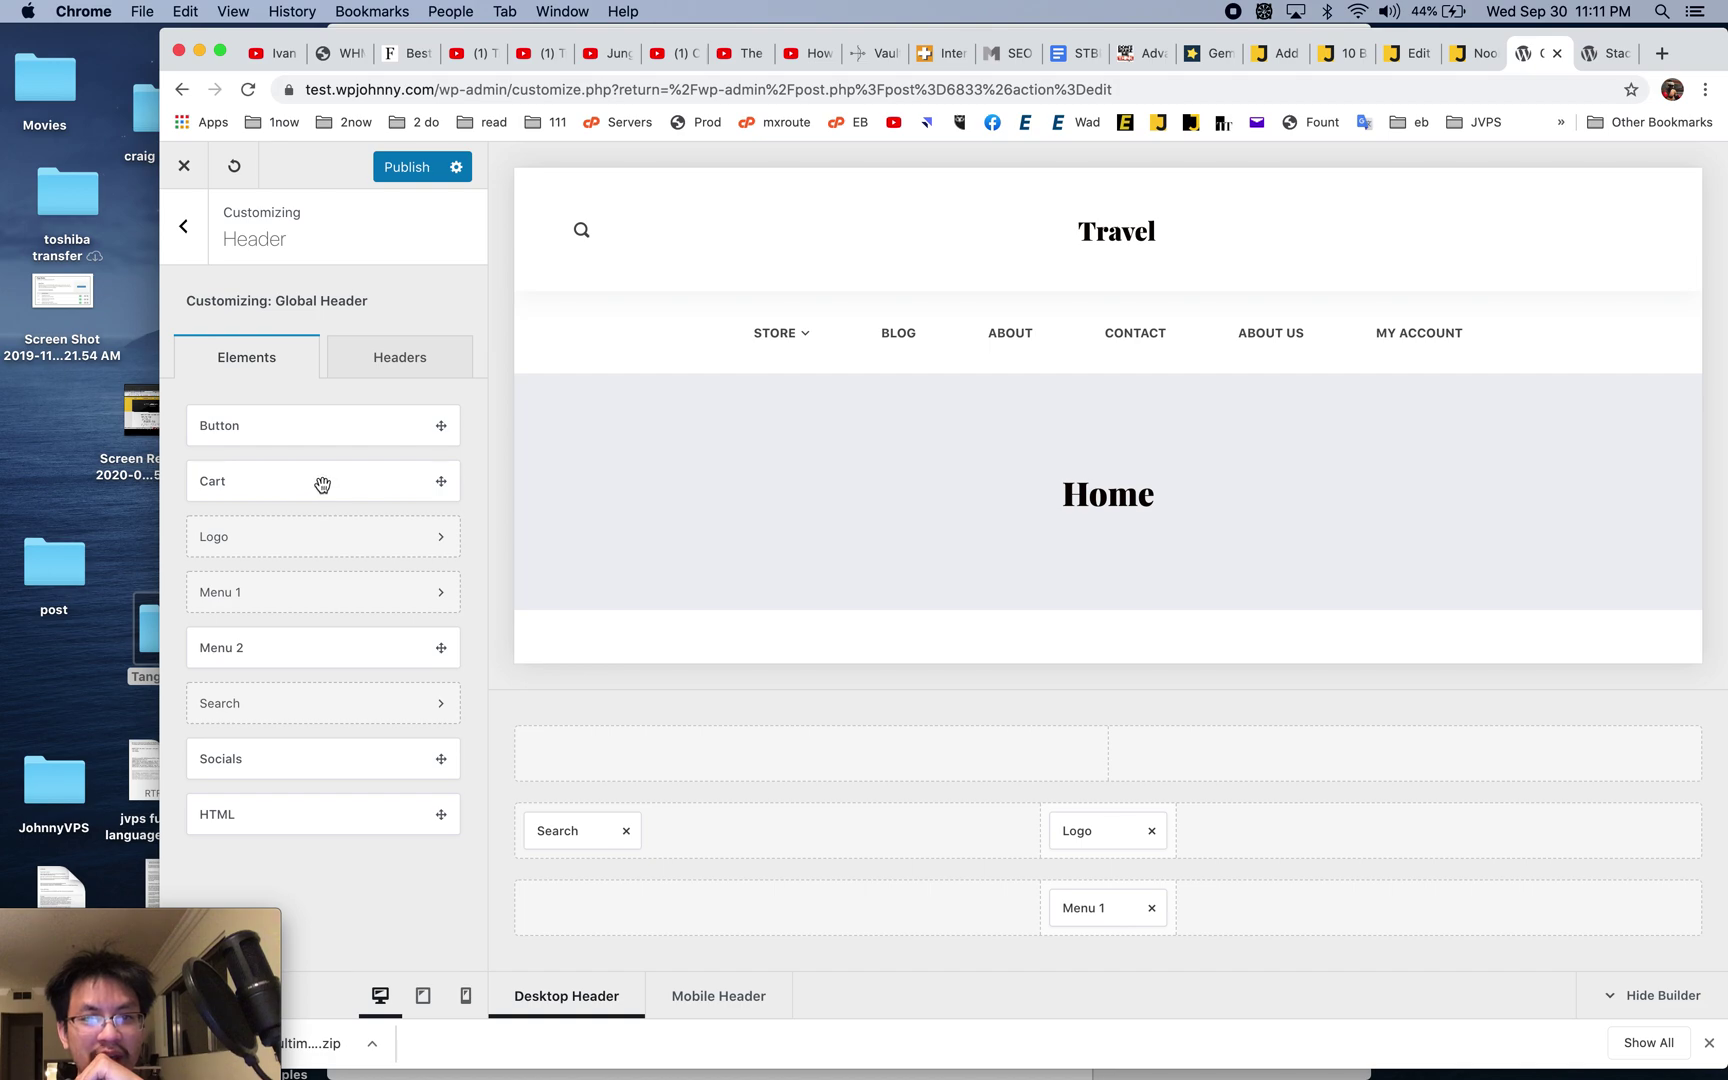
- Add cart and social icons, with search beside the cart and the logo left
{"action": "left_click_drag", "start_coordinate": [322, 484], "coordinate": [1632, 832]}
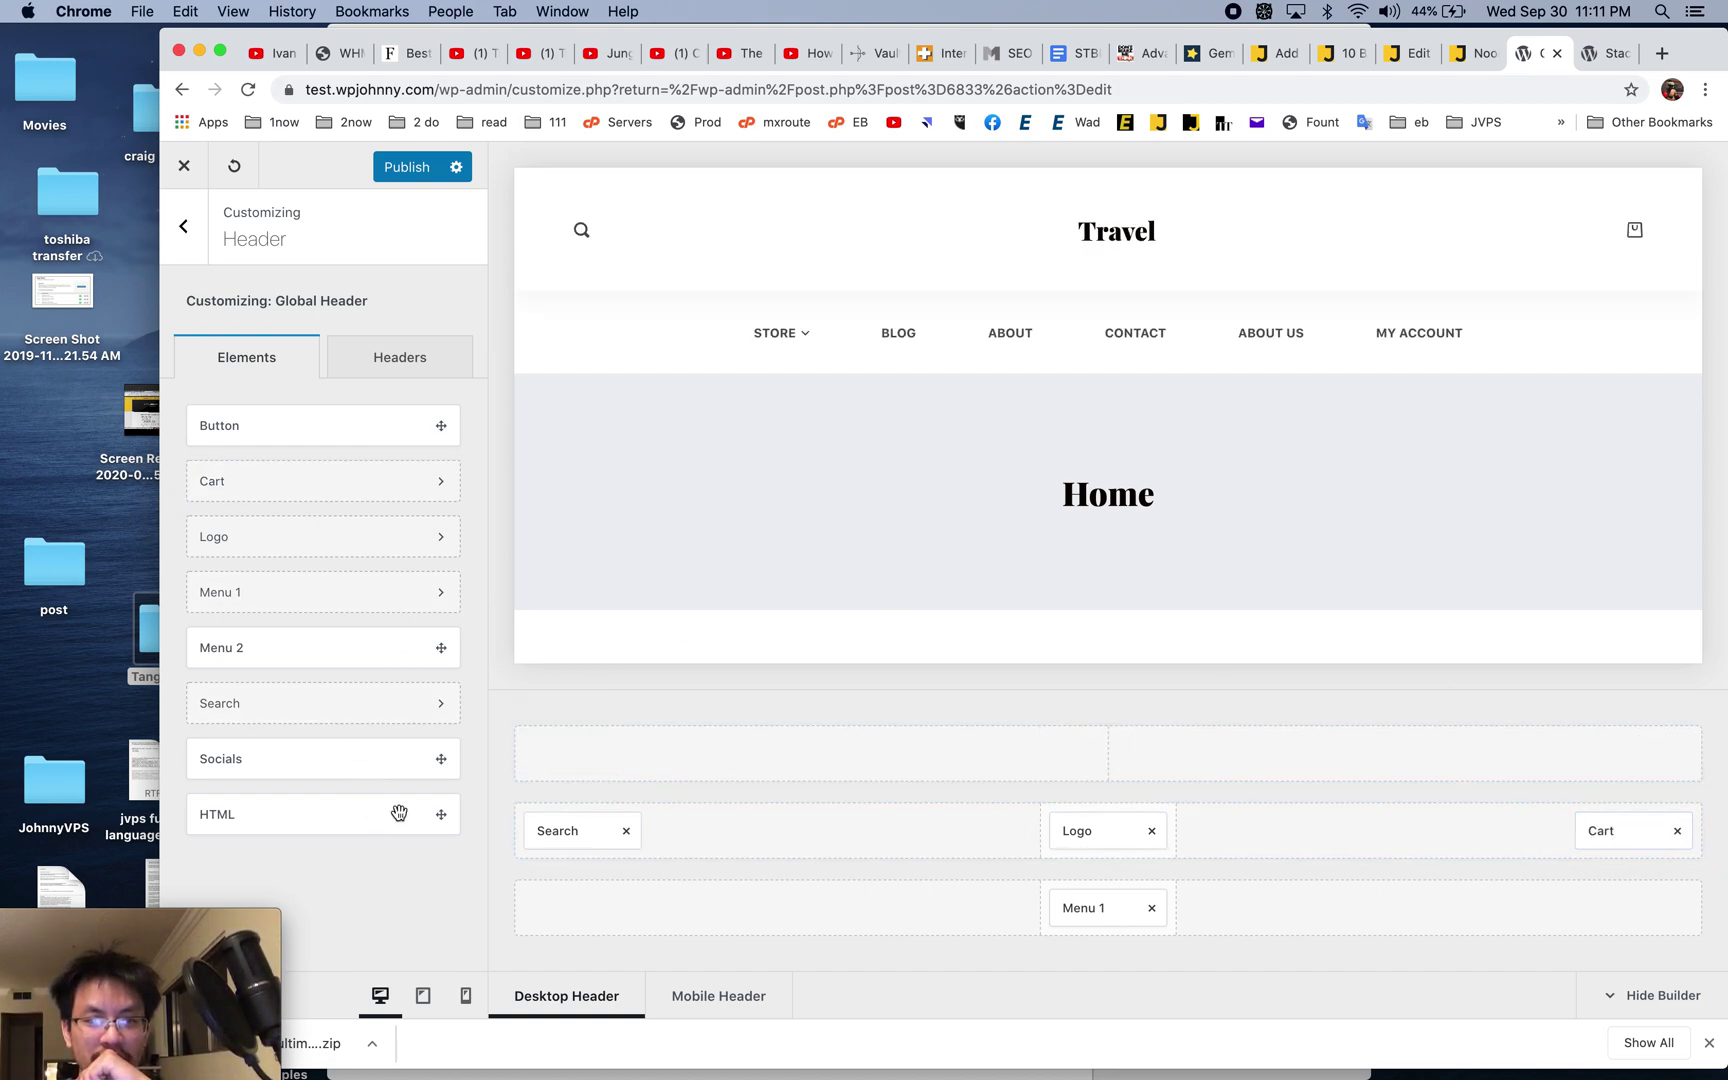
{"action": "left_click_drag", "start_coordinate": [399, 764], "coordinate": [1090, 749]}
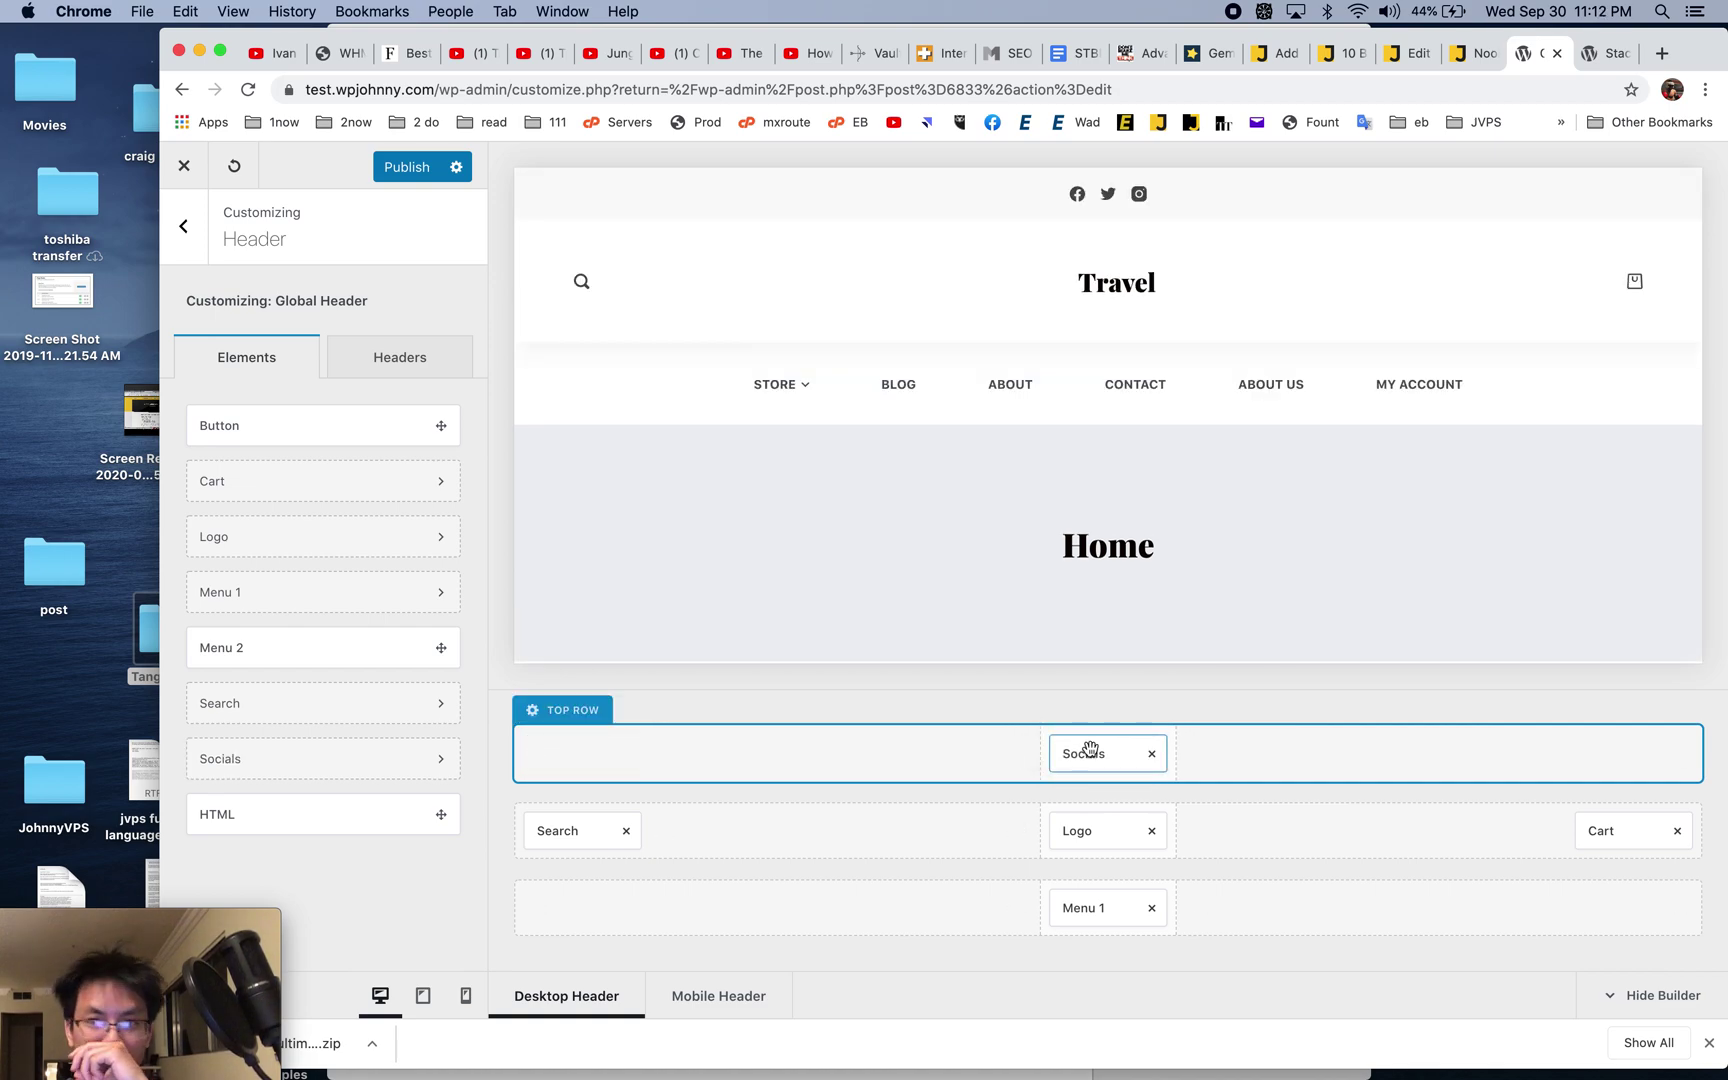
{"action": "left_click_drag", "start_coordinate": [1238, 845], "coordinate": [1502, 847]}
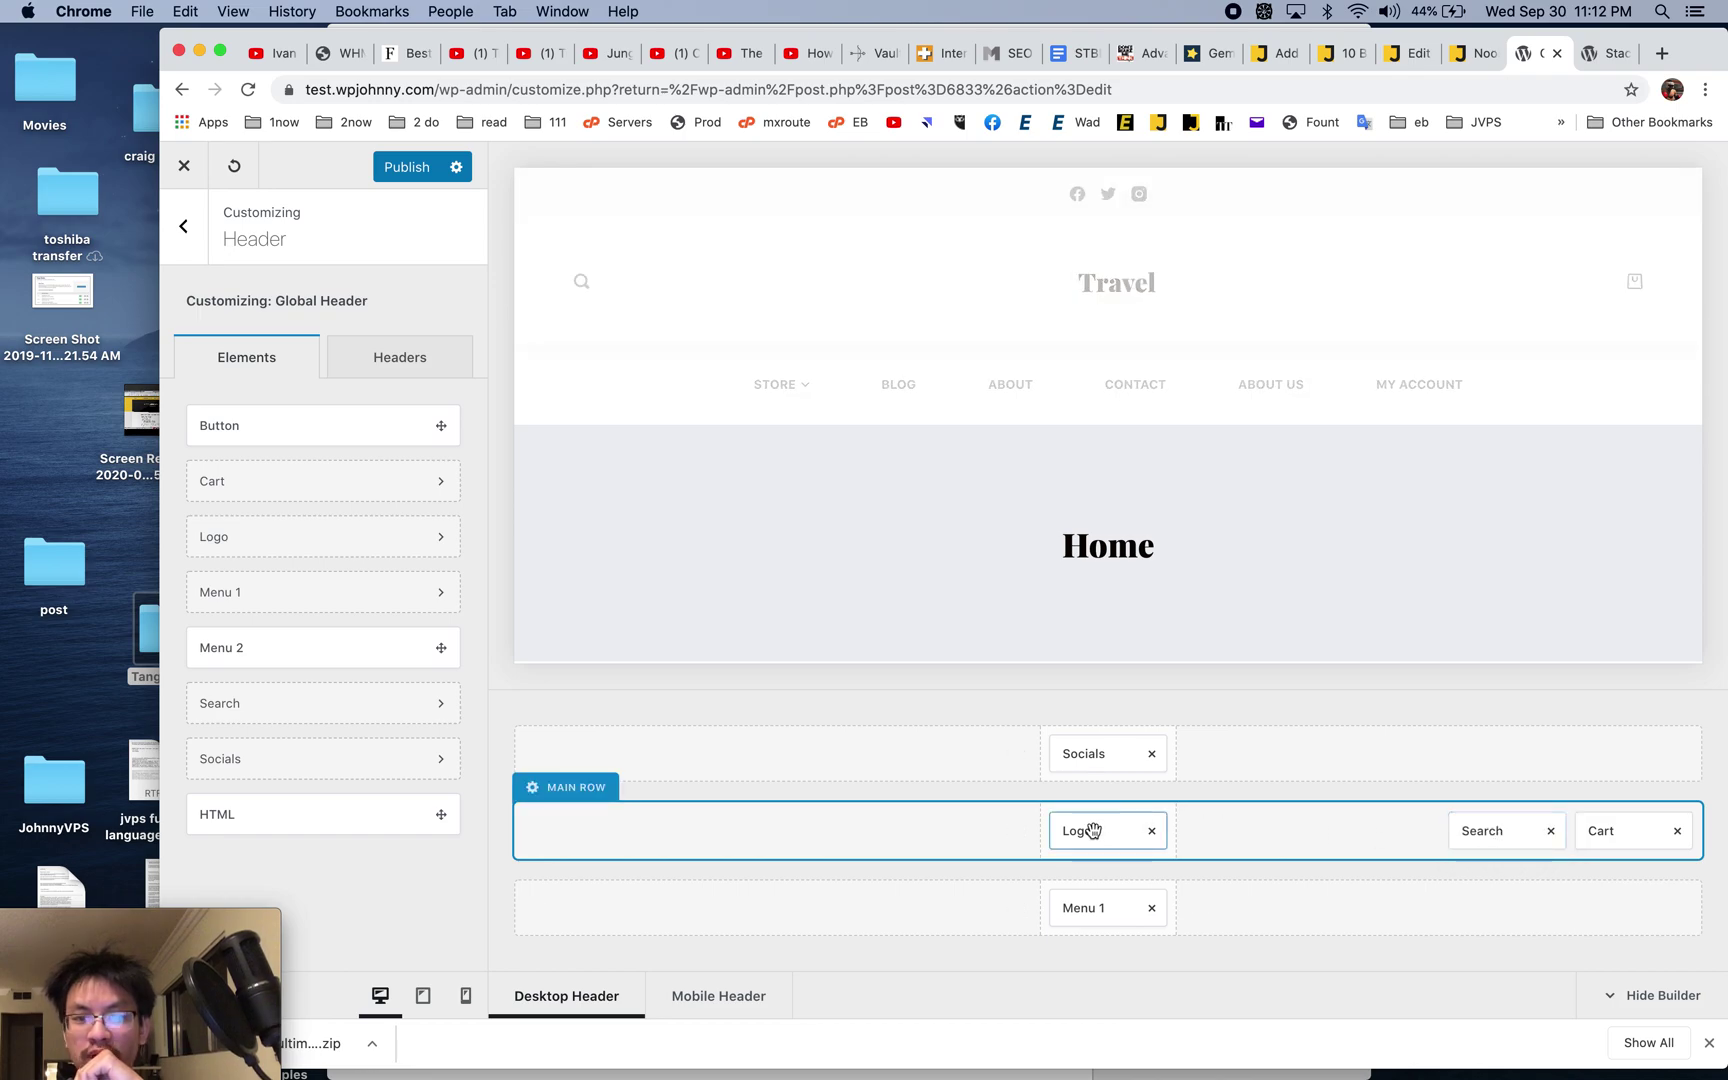
{"action": "left_click_drag", "start_coordinate": [1093, 830], "coordinate": [585, 830]}
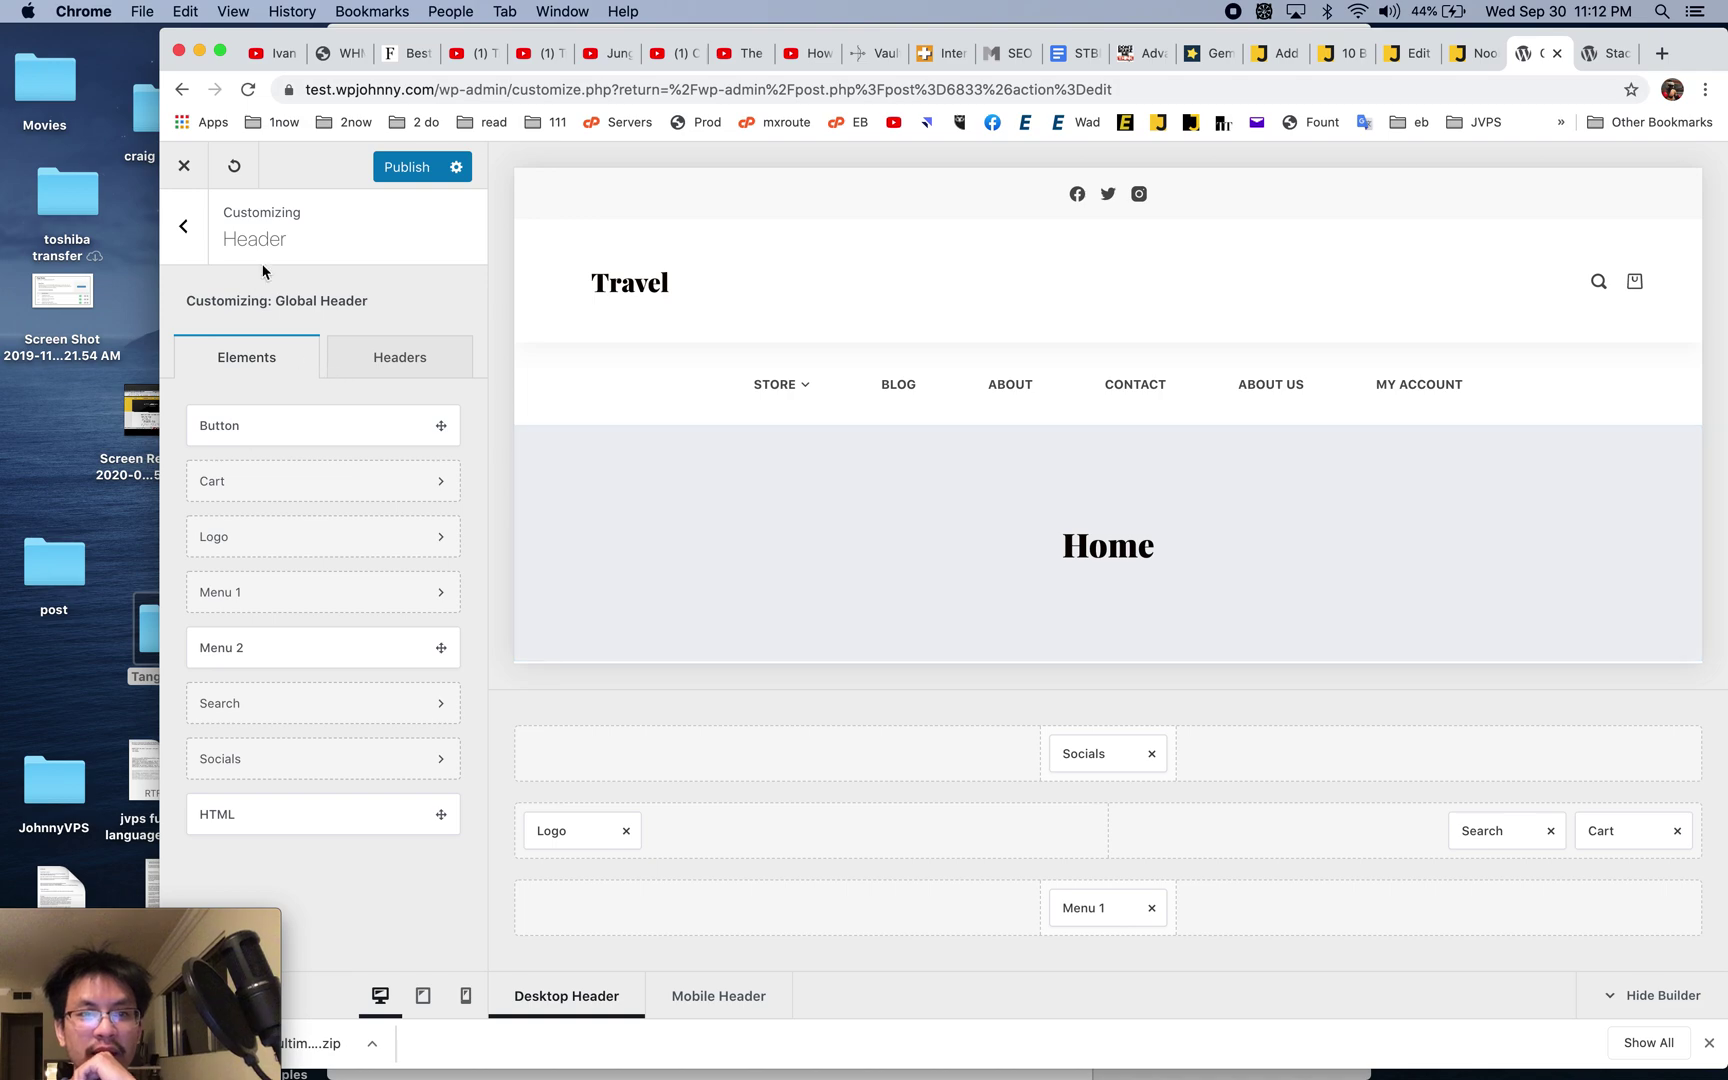
{"action": "left_click", "coordinate": [188, 228]}
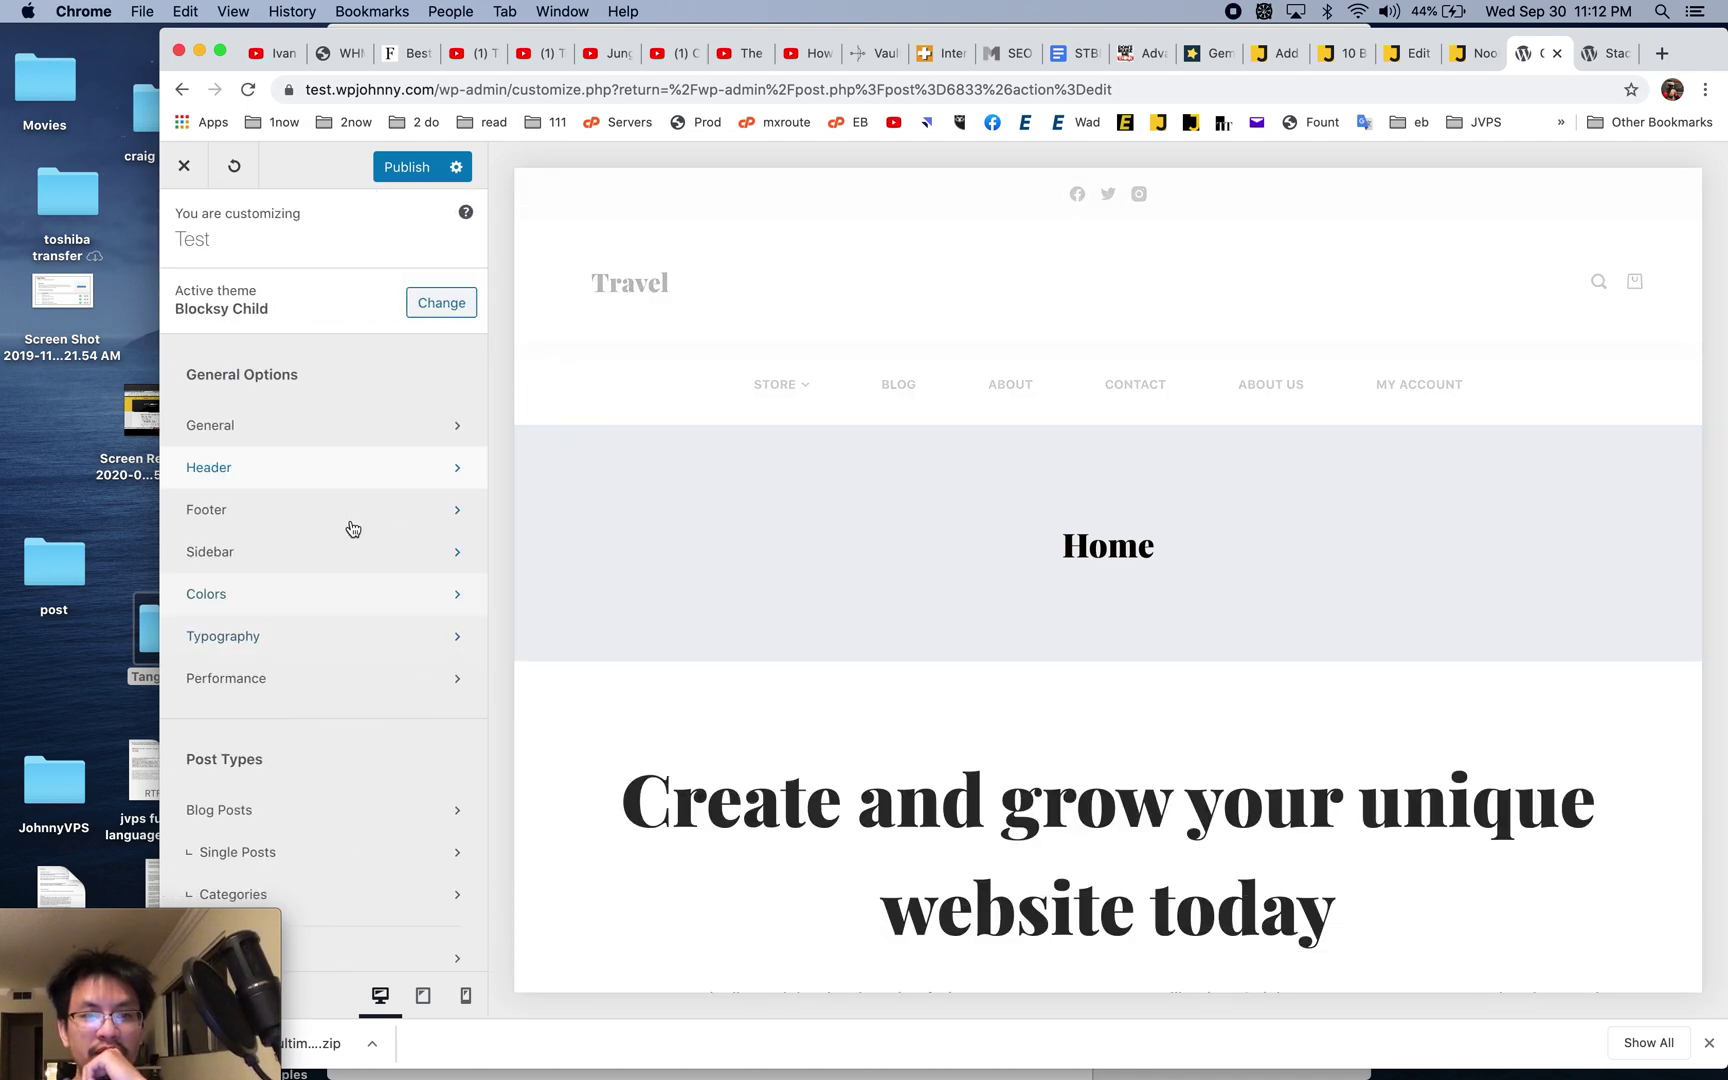
- Inspect the Footer's Bottom Row settings, then return to the wpjohnny.com post preview
{"action": "left_click", "coordinate": [352, 512]}
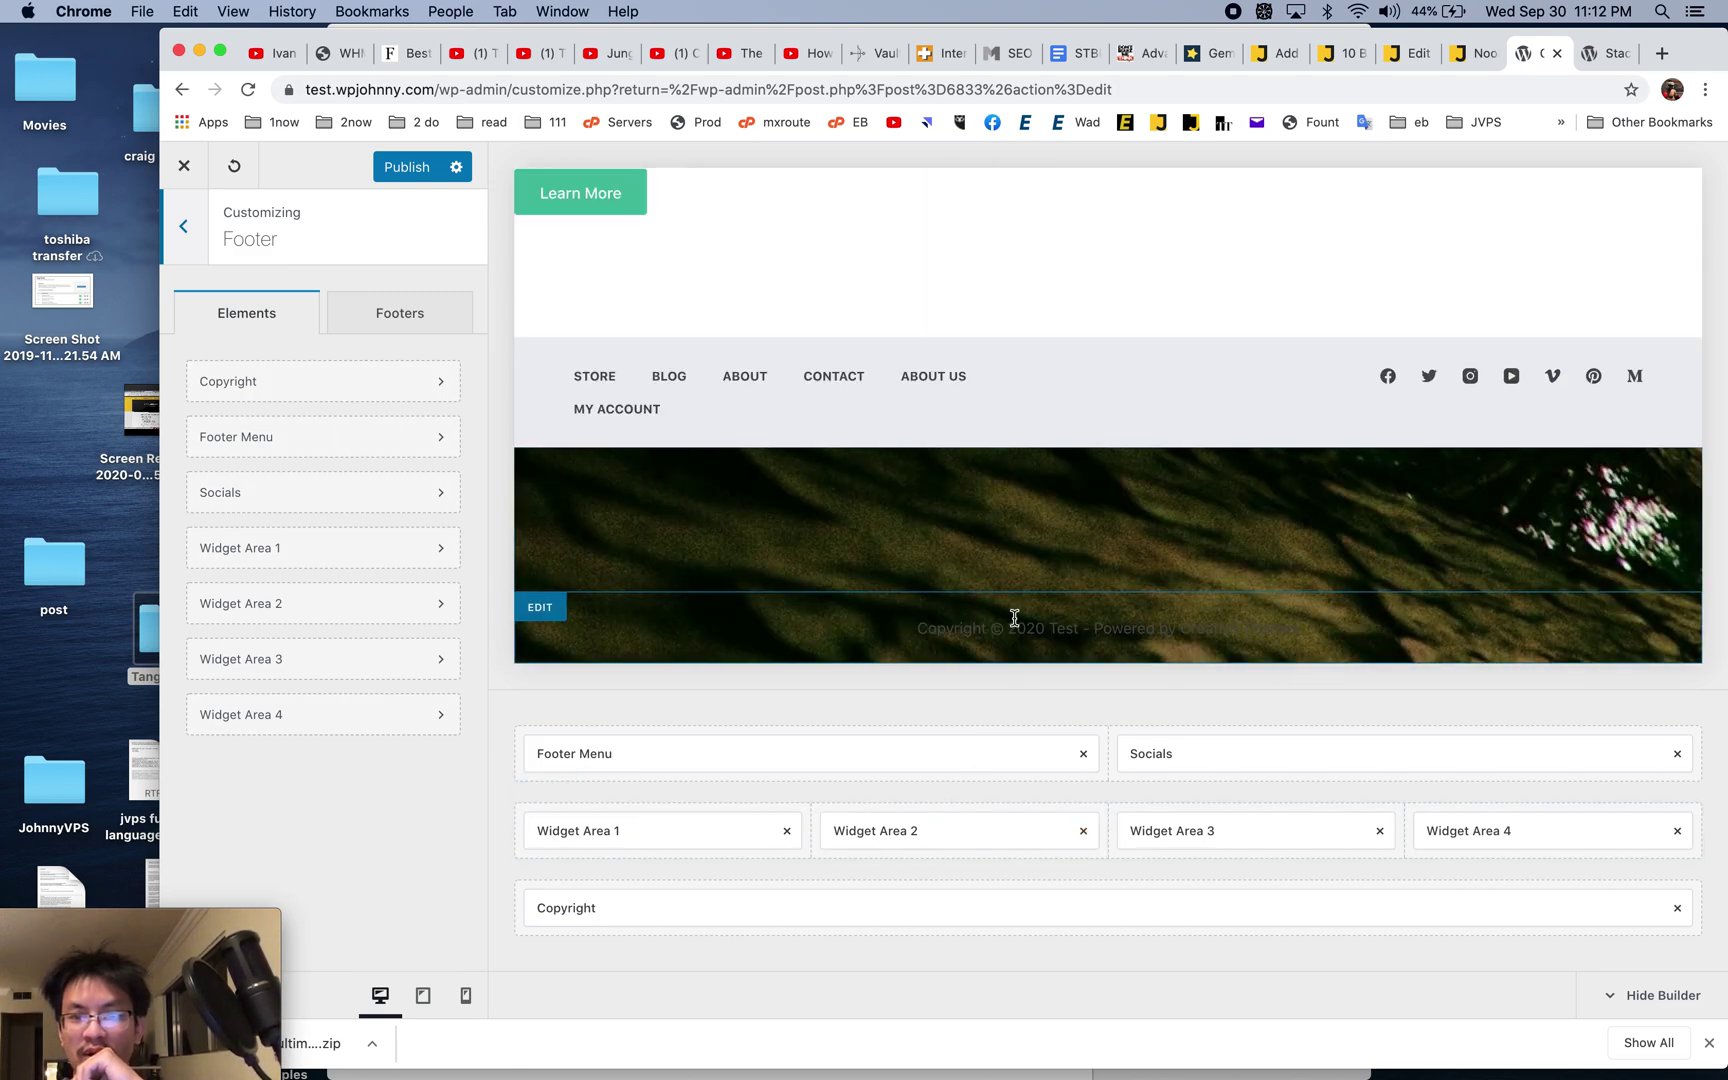
{"action": "left_click", "coordinate": [922, 627]}
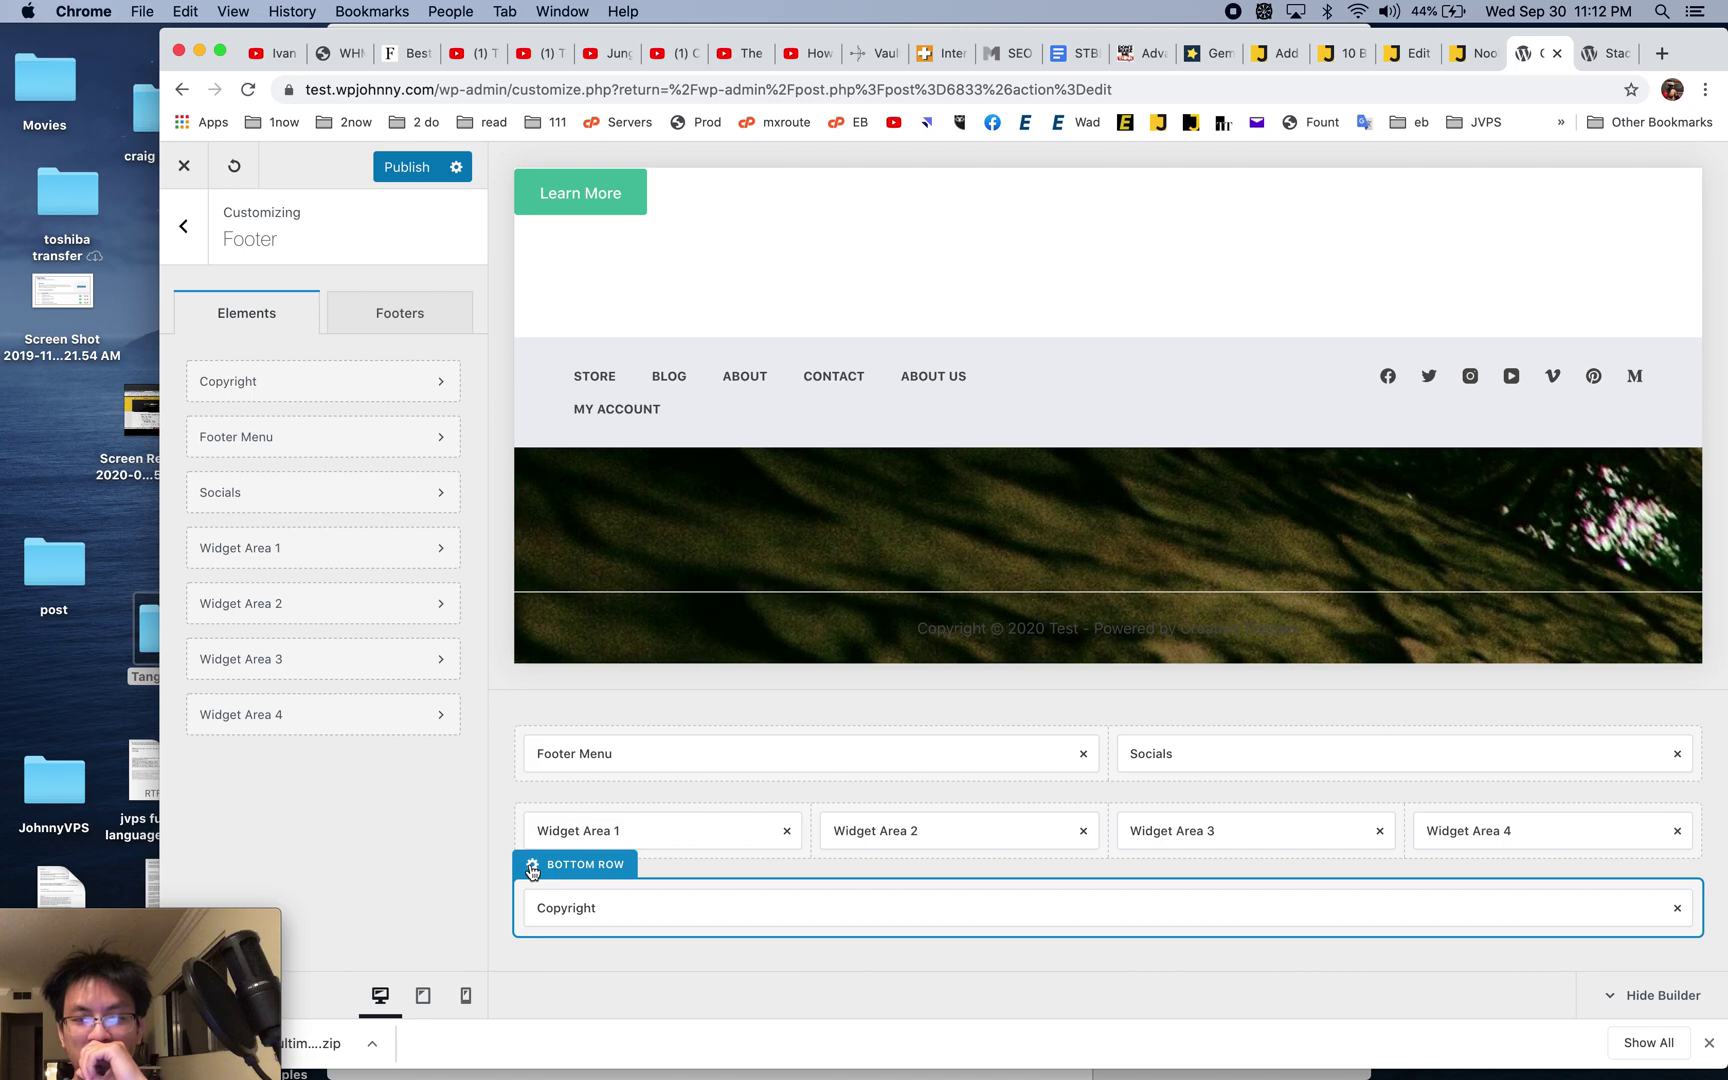
{"action": "left_click", "coordinate": [532, 862]}
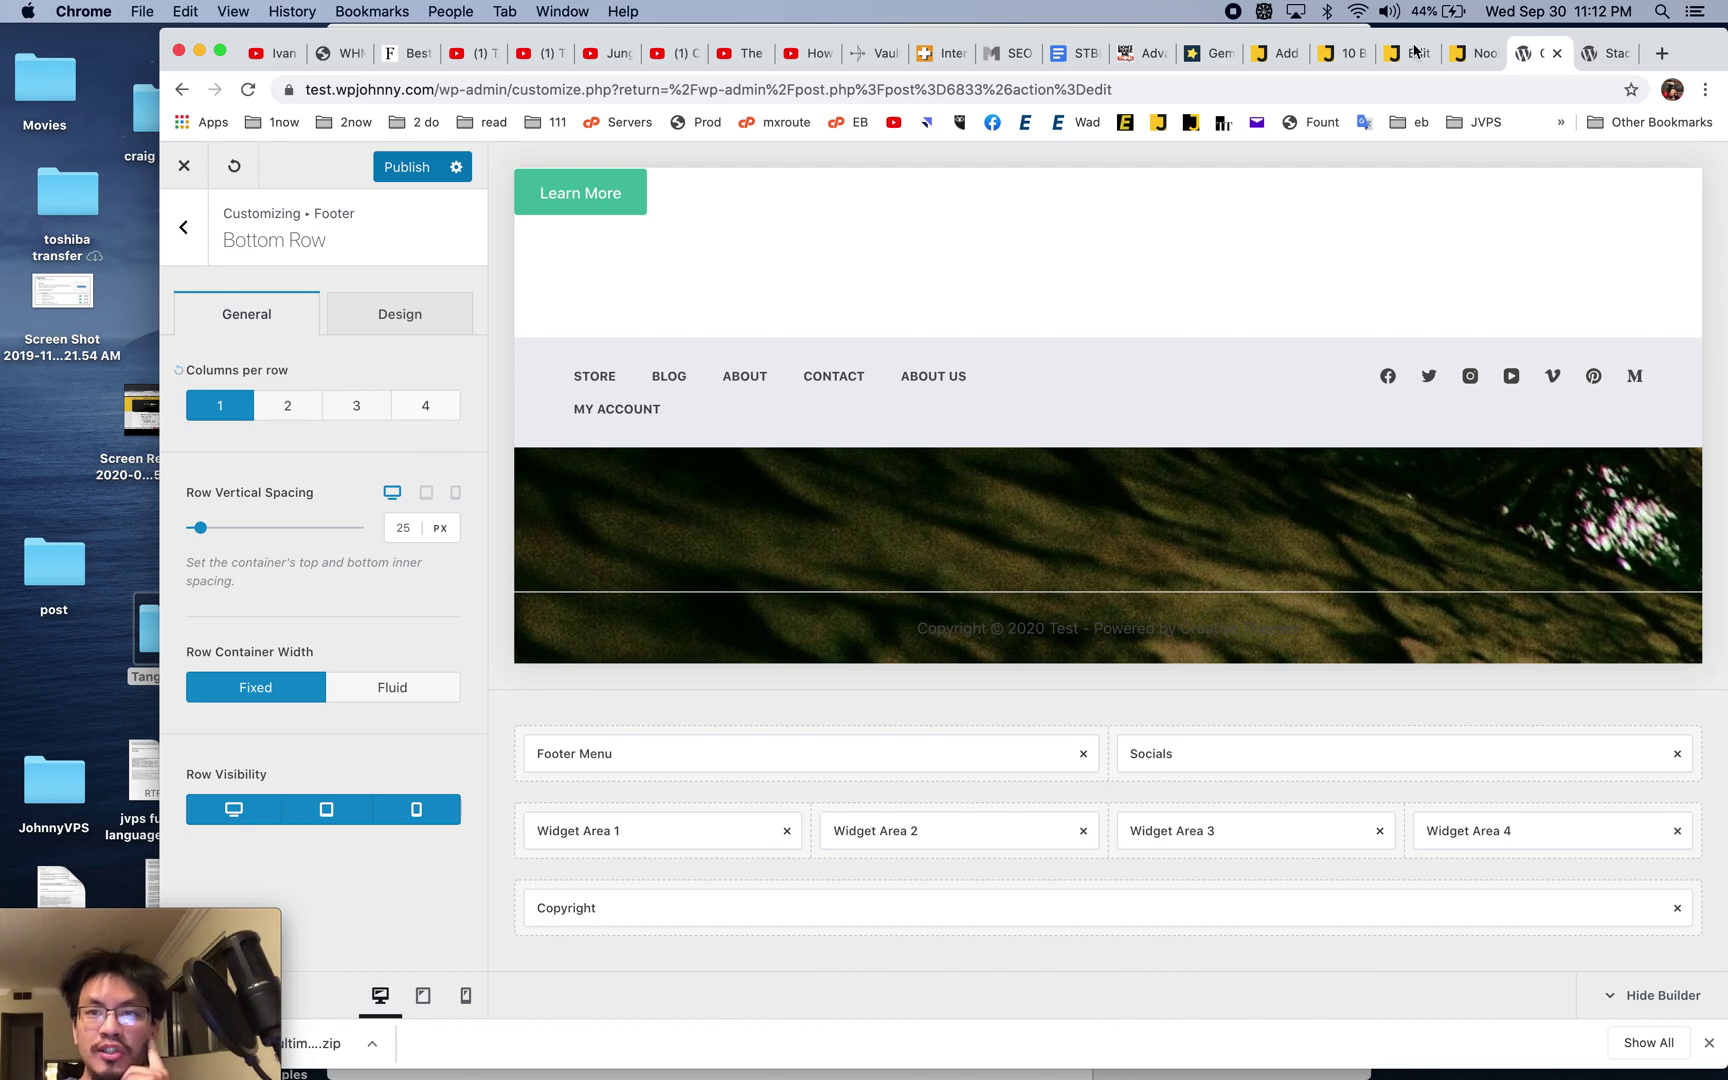
{"action": "left_click", "coordinate": [1471, 57]}
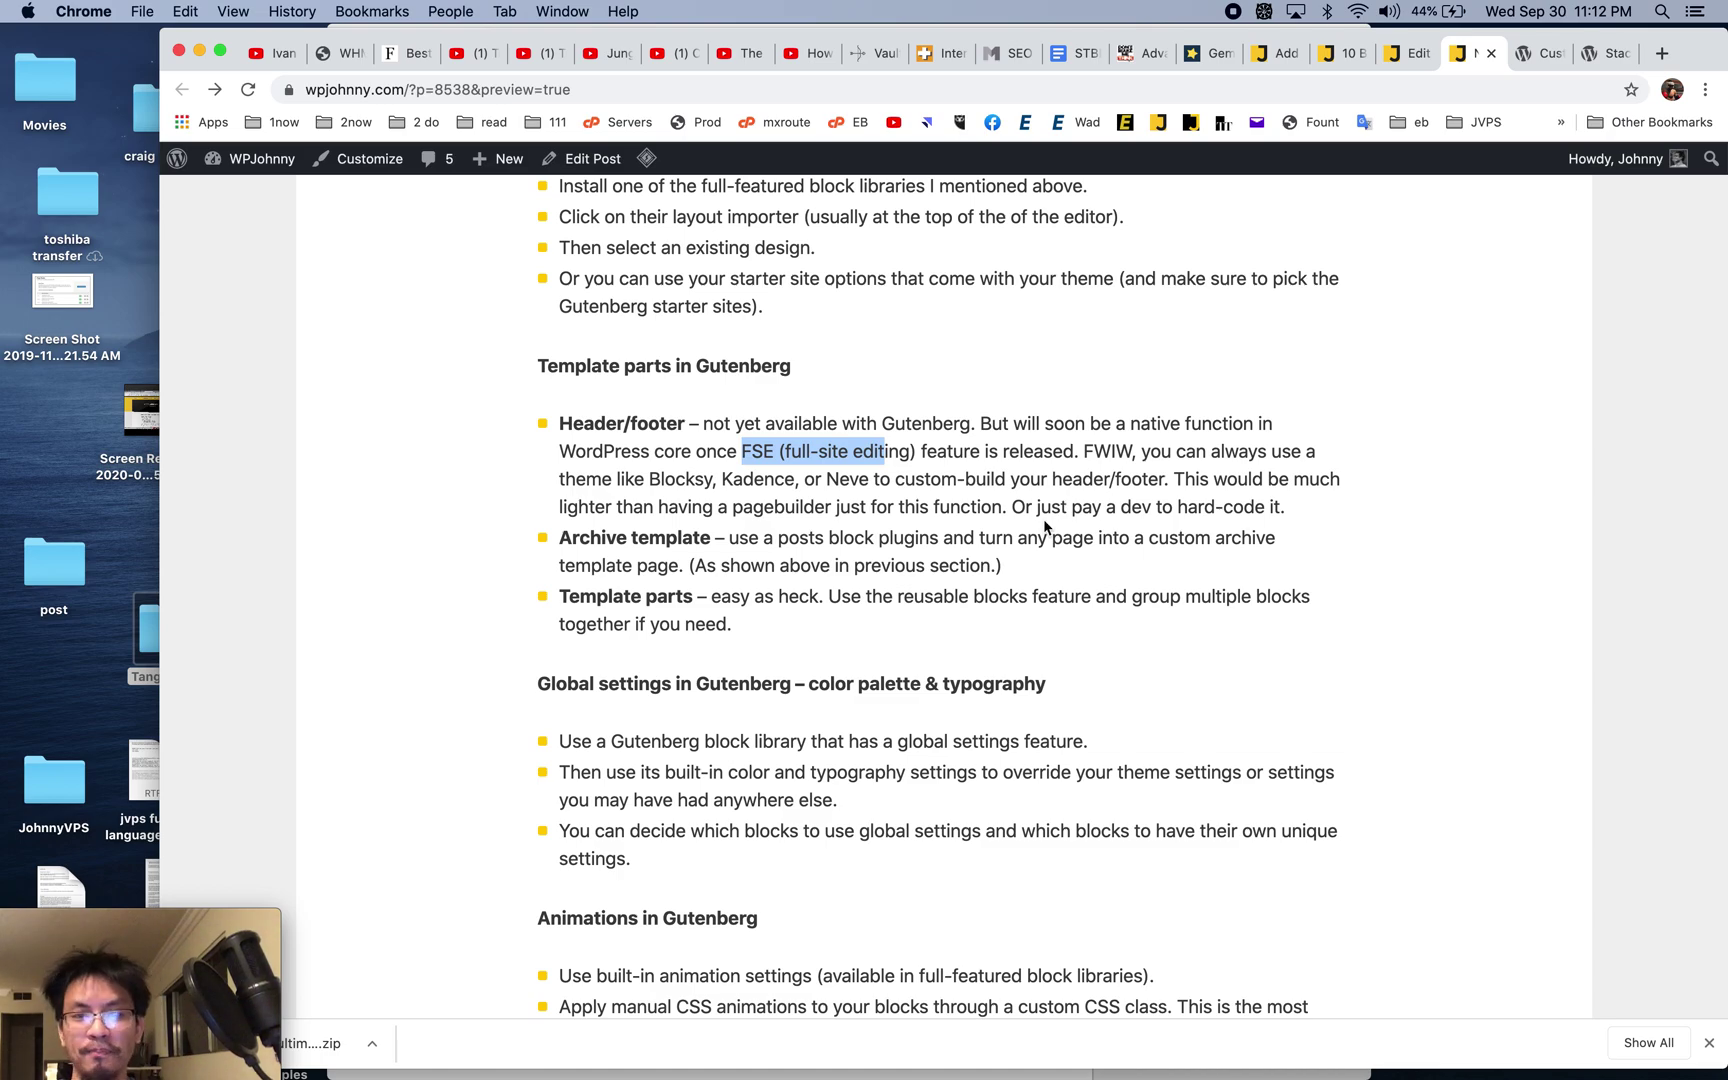
- Highlight the Archive template and reusable-blocks bullets under Template parts
{"action": "left_click_drag", "start_coordinate": [560, 532], "coordinate": [1025, 568]}
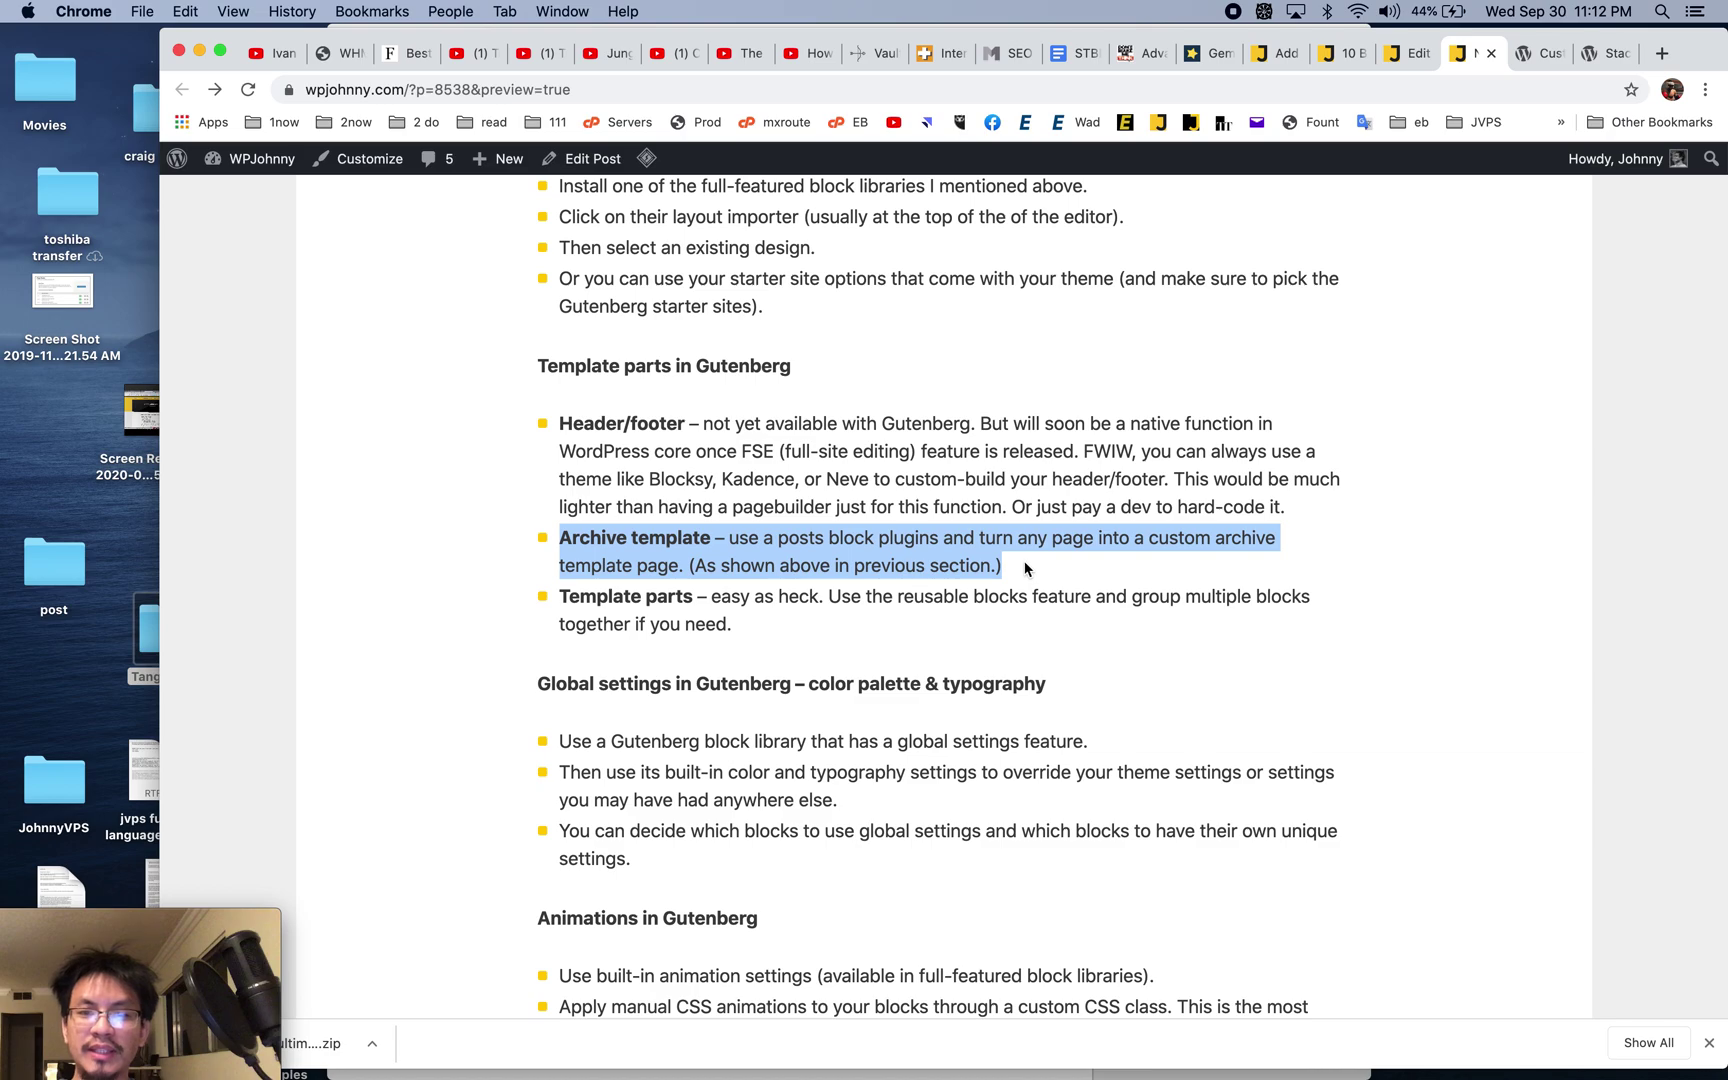
{"action": "left_click", "coordinate": [1025, 568]}
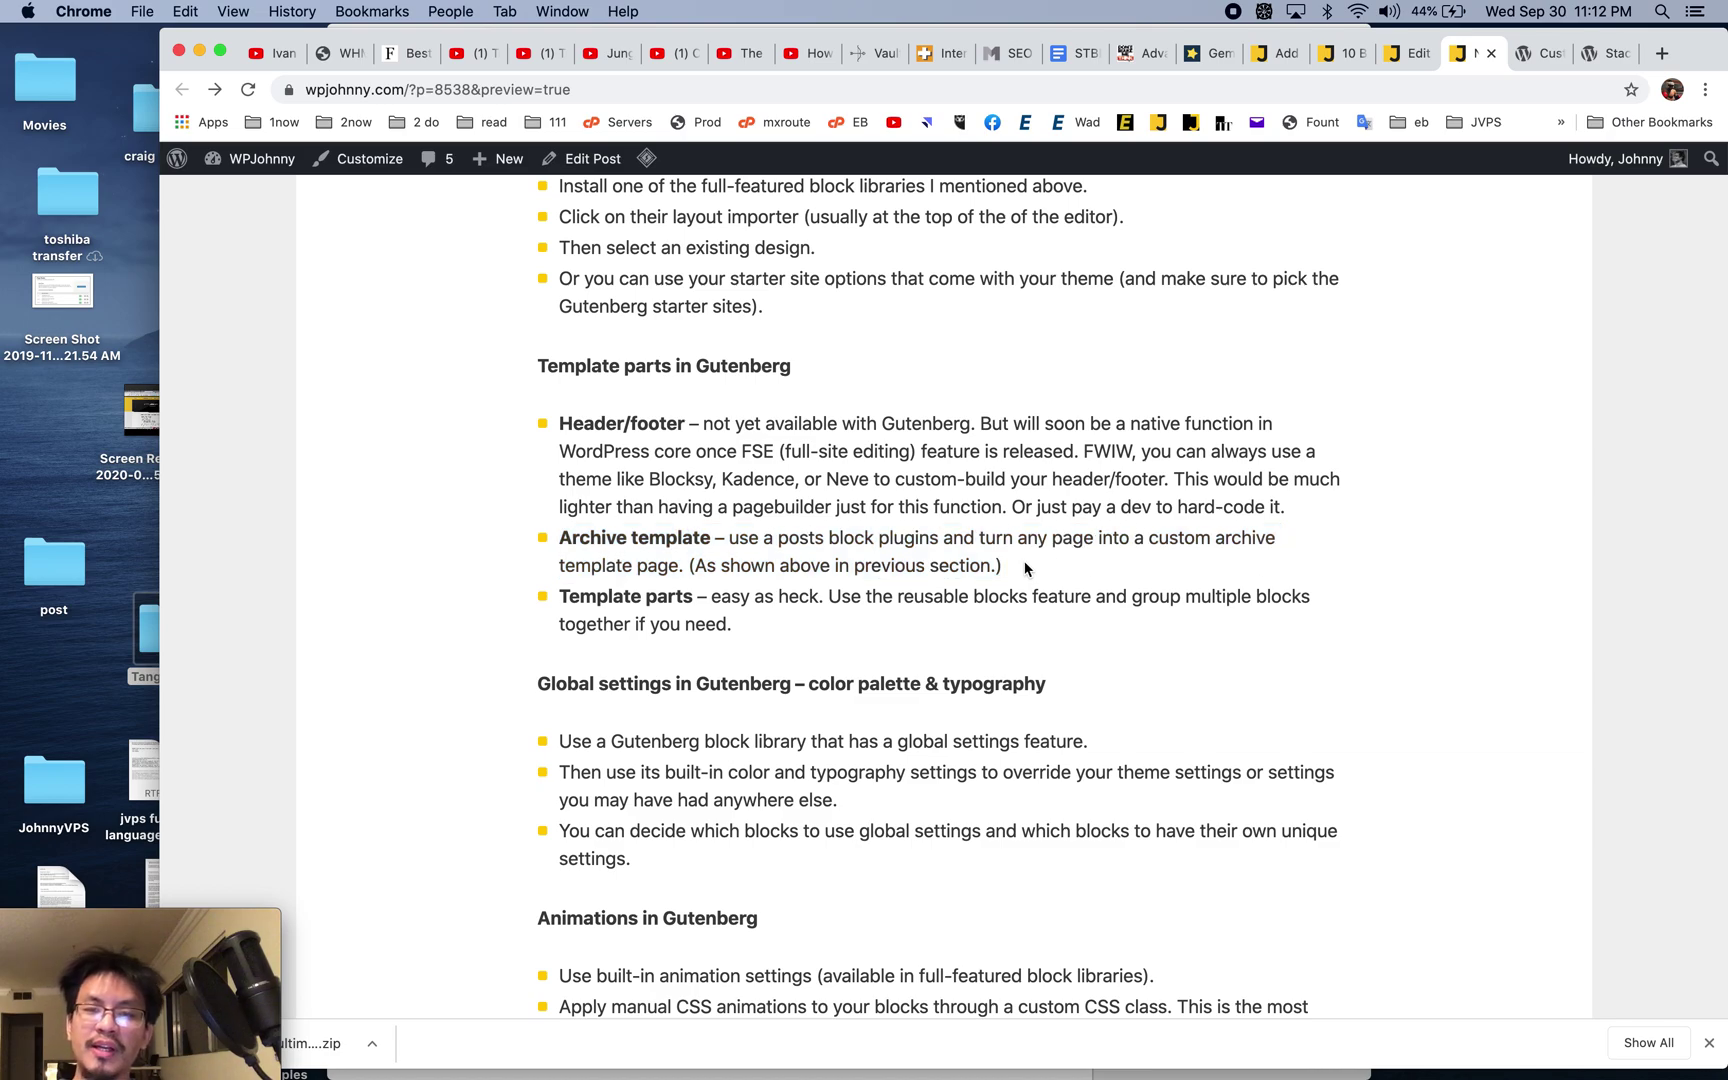
{"action": "scroll", "coordinate": [1025, 568], "scroll_direction": "up", "scroll_amount": 8}
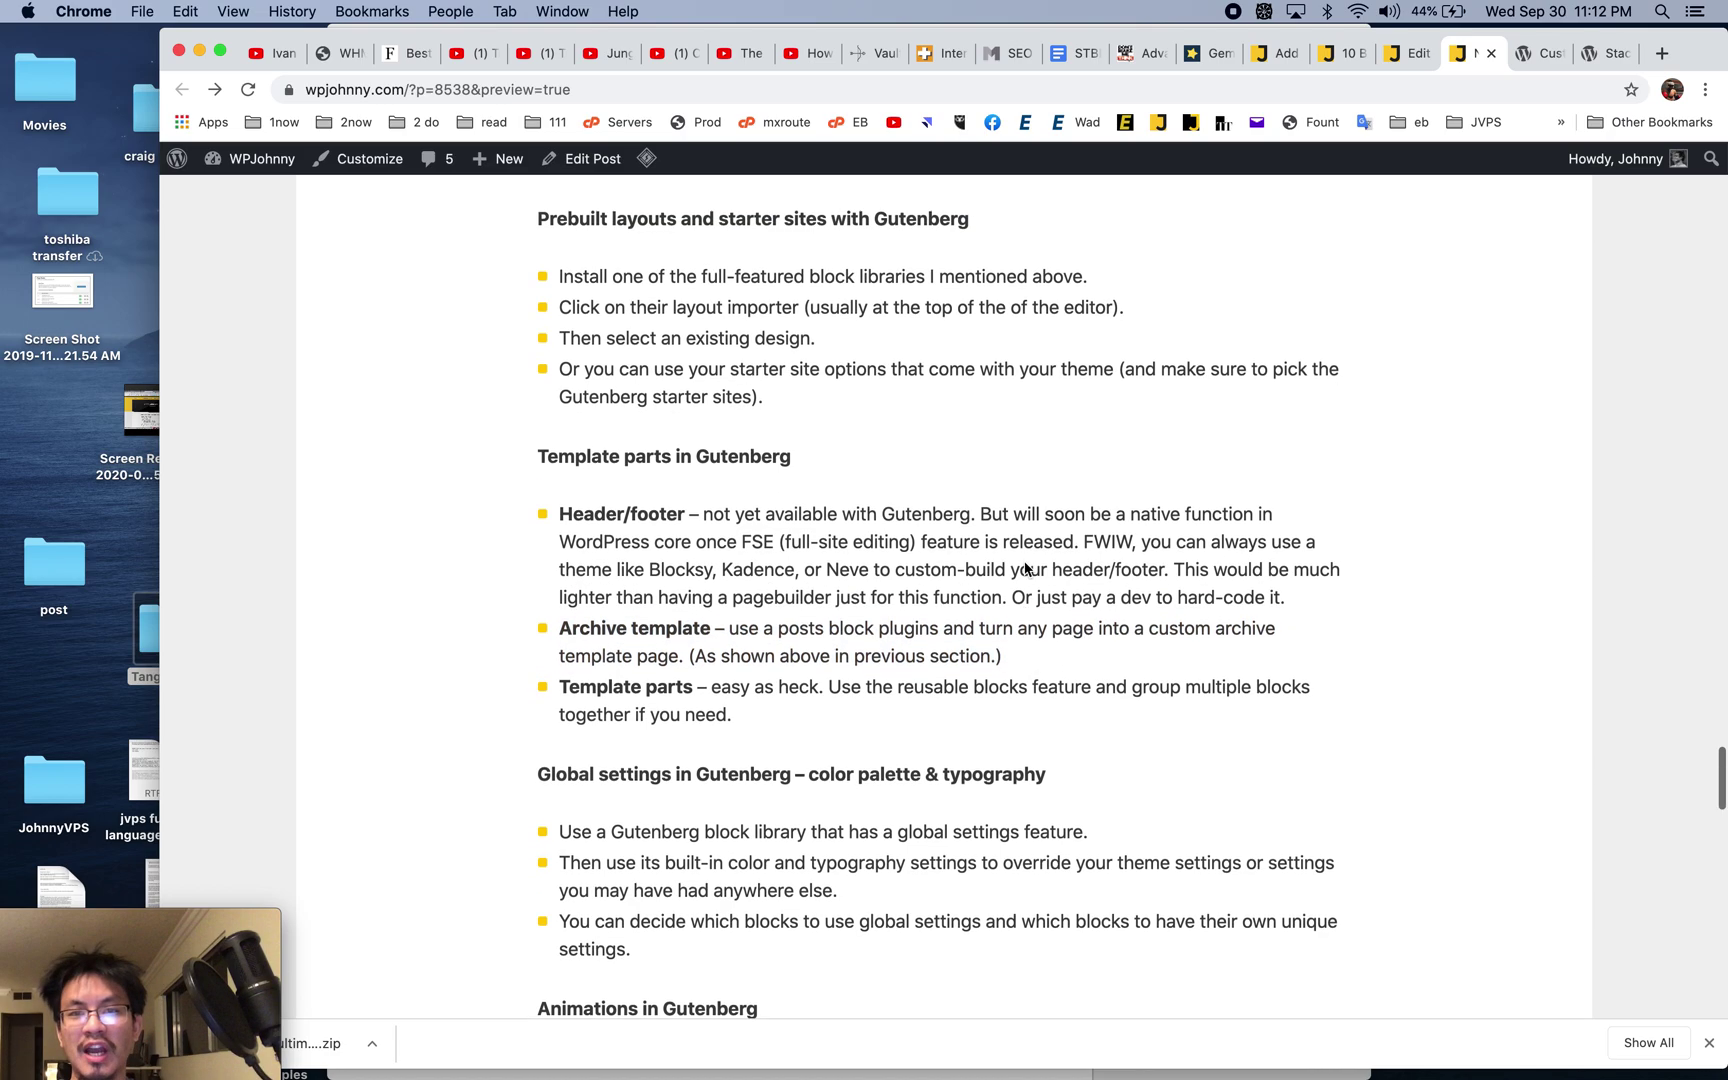
{"action": "scroll", "coordinate": [1025, 568], "scroll_direction": "up", "scroll_amount": 20}
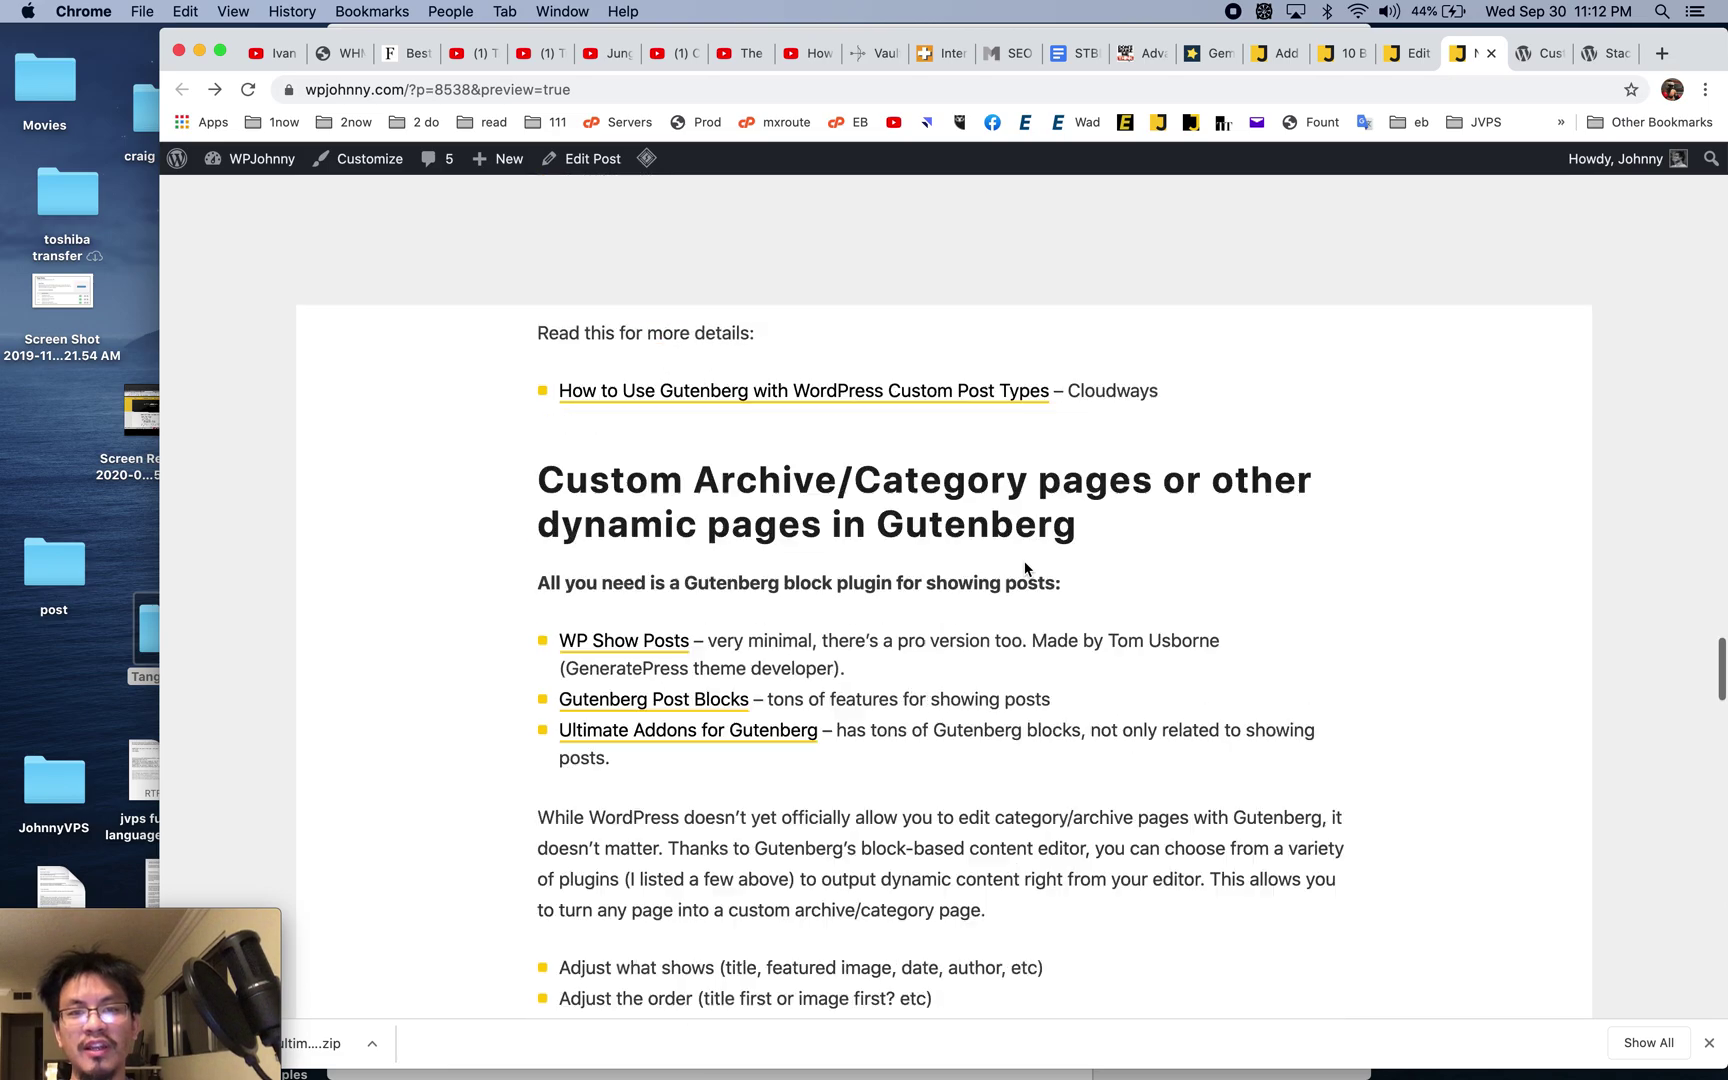
{"action": "scroll", "coordinate": [1025, 568], "scroll_direction": "down", "scroll_amount": 6}
{"action": "scroll", "coordinate": [1025, 568], "scroll_direction": "down", "scroll_amount": 12}
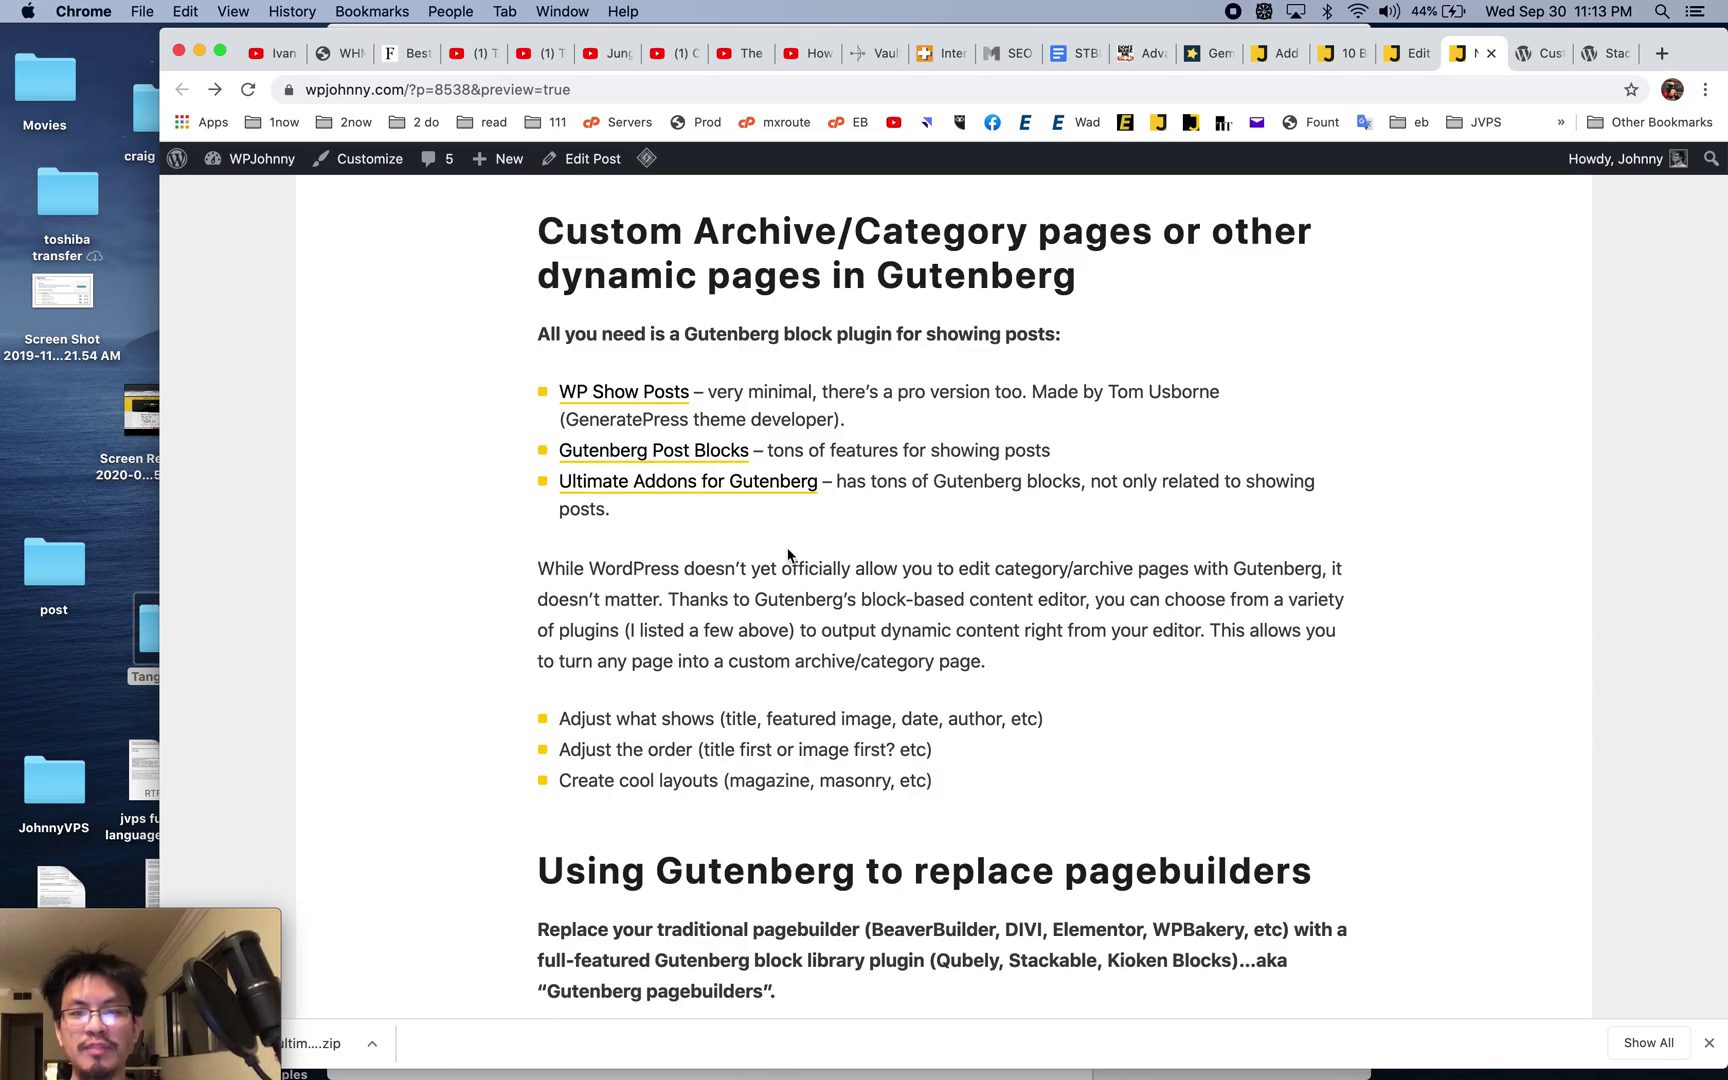
{"action": "scroll", "coordinate": [850, 647], "scroll_direction": "down", "scroll_amount": 10}
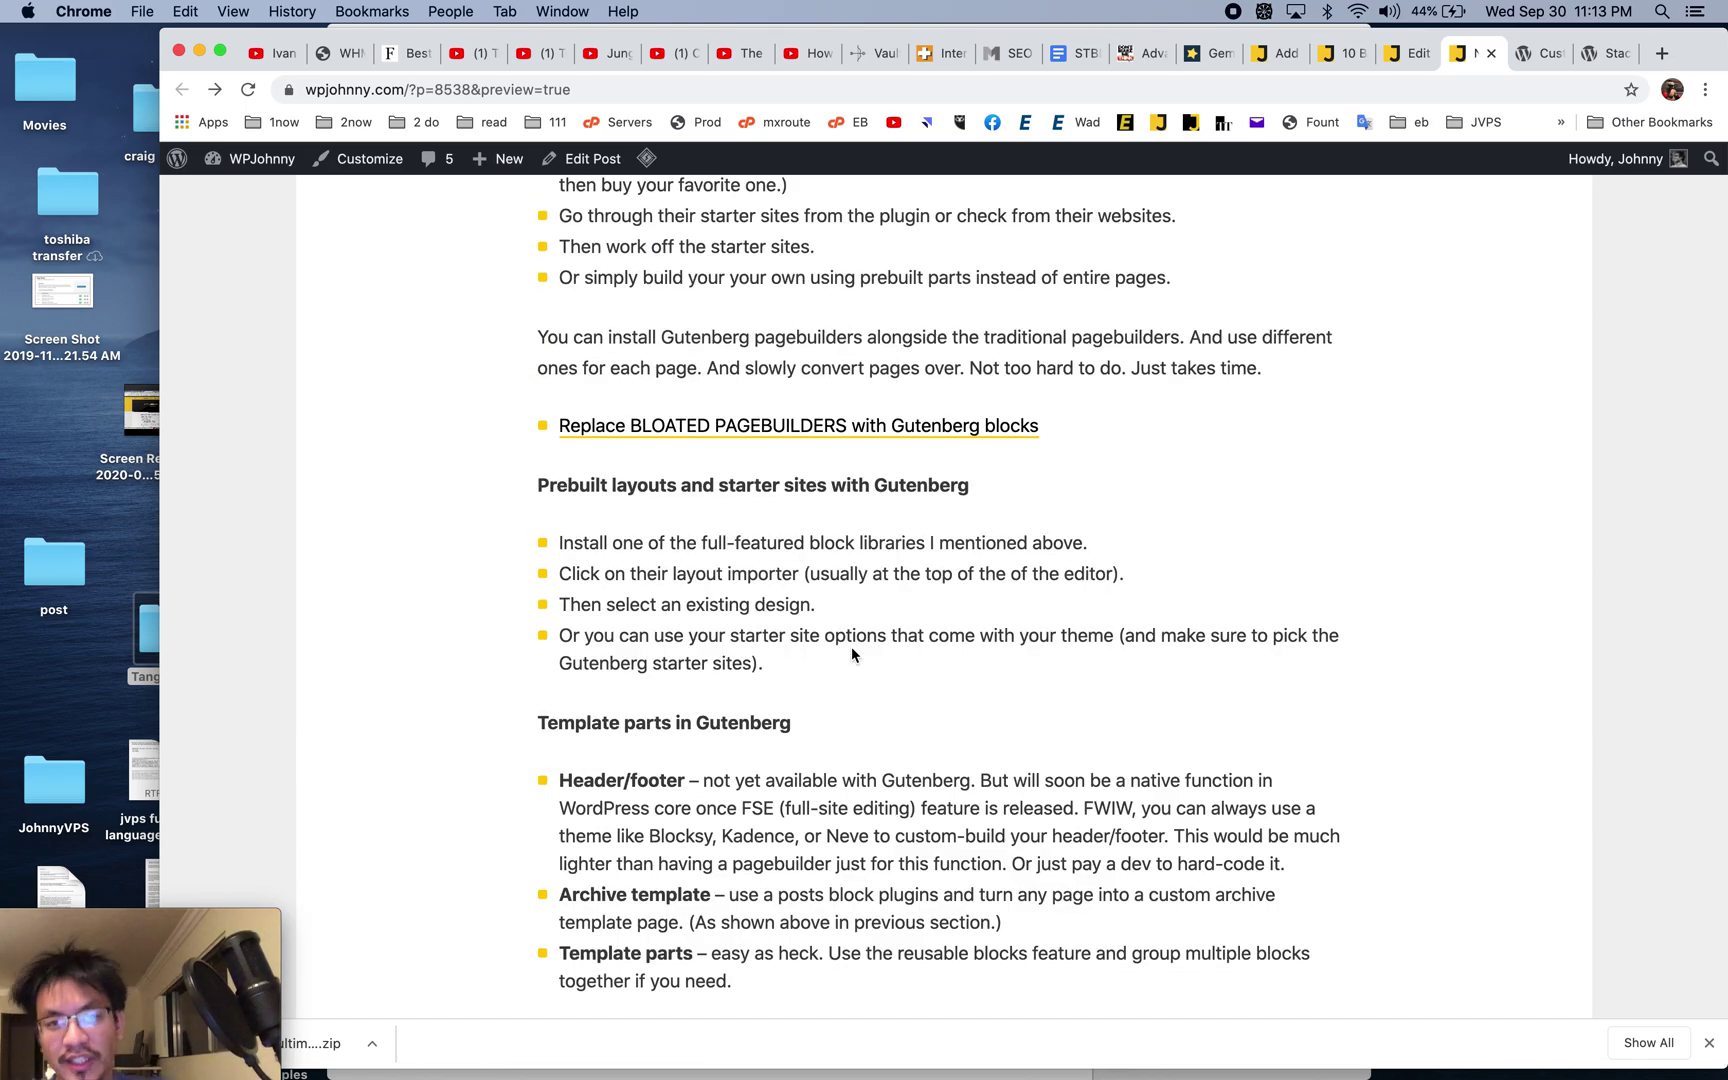
{"action": "scroll", "coordinate": [850, 647], "scroll_direction": "down", "scroll_amount": 2}
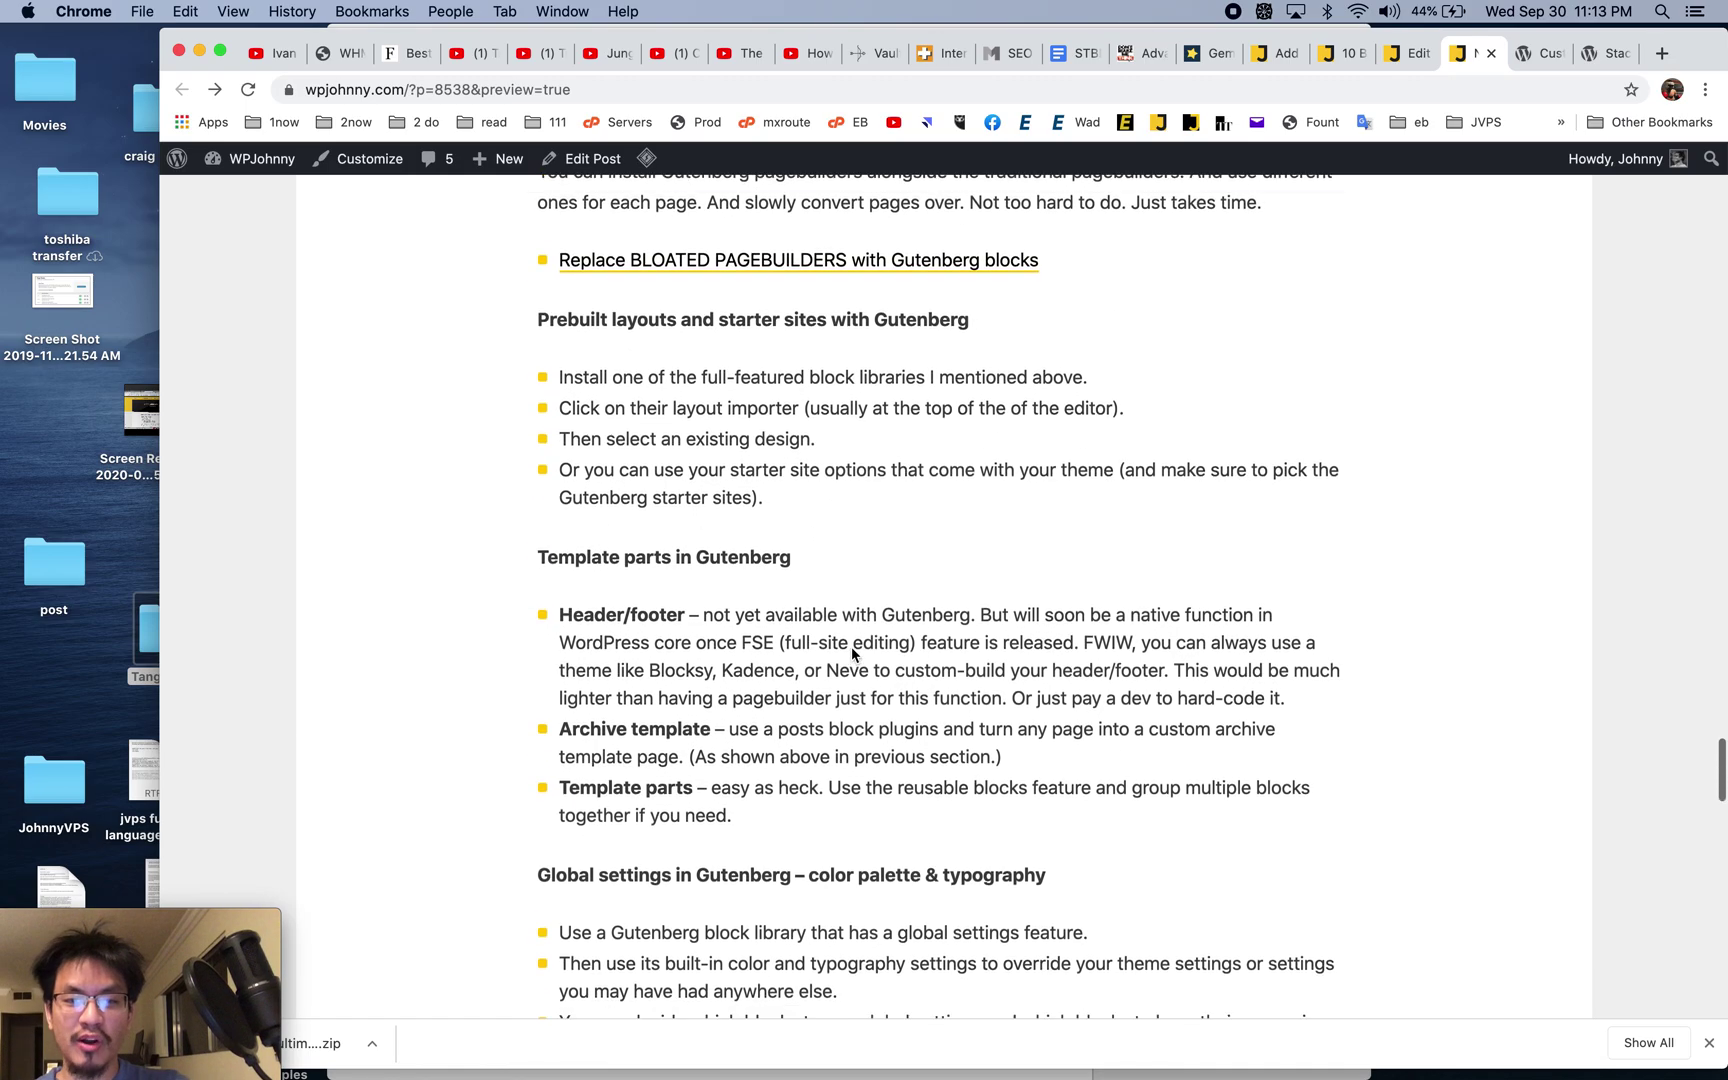
{"action": "scroll", "coordinate": [850, 647], "scroll_direction": "down", "scroll_amount": 1}
{"action": "left_click_drag", "start_coordinate": [568, 748], "coordinate": [707, 751]}
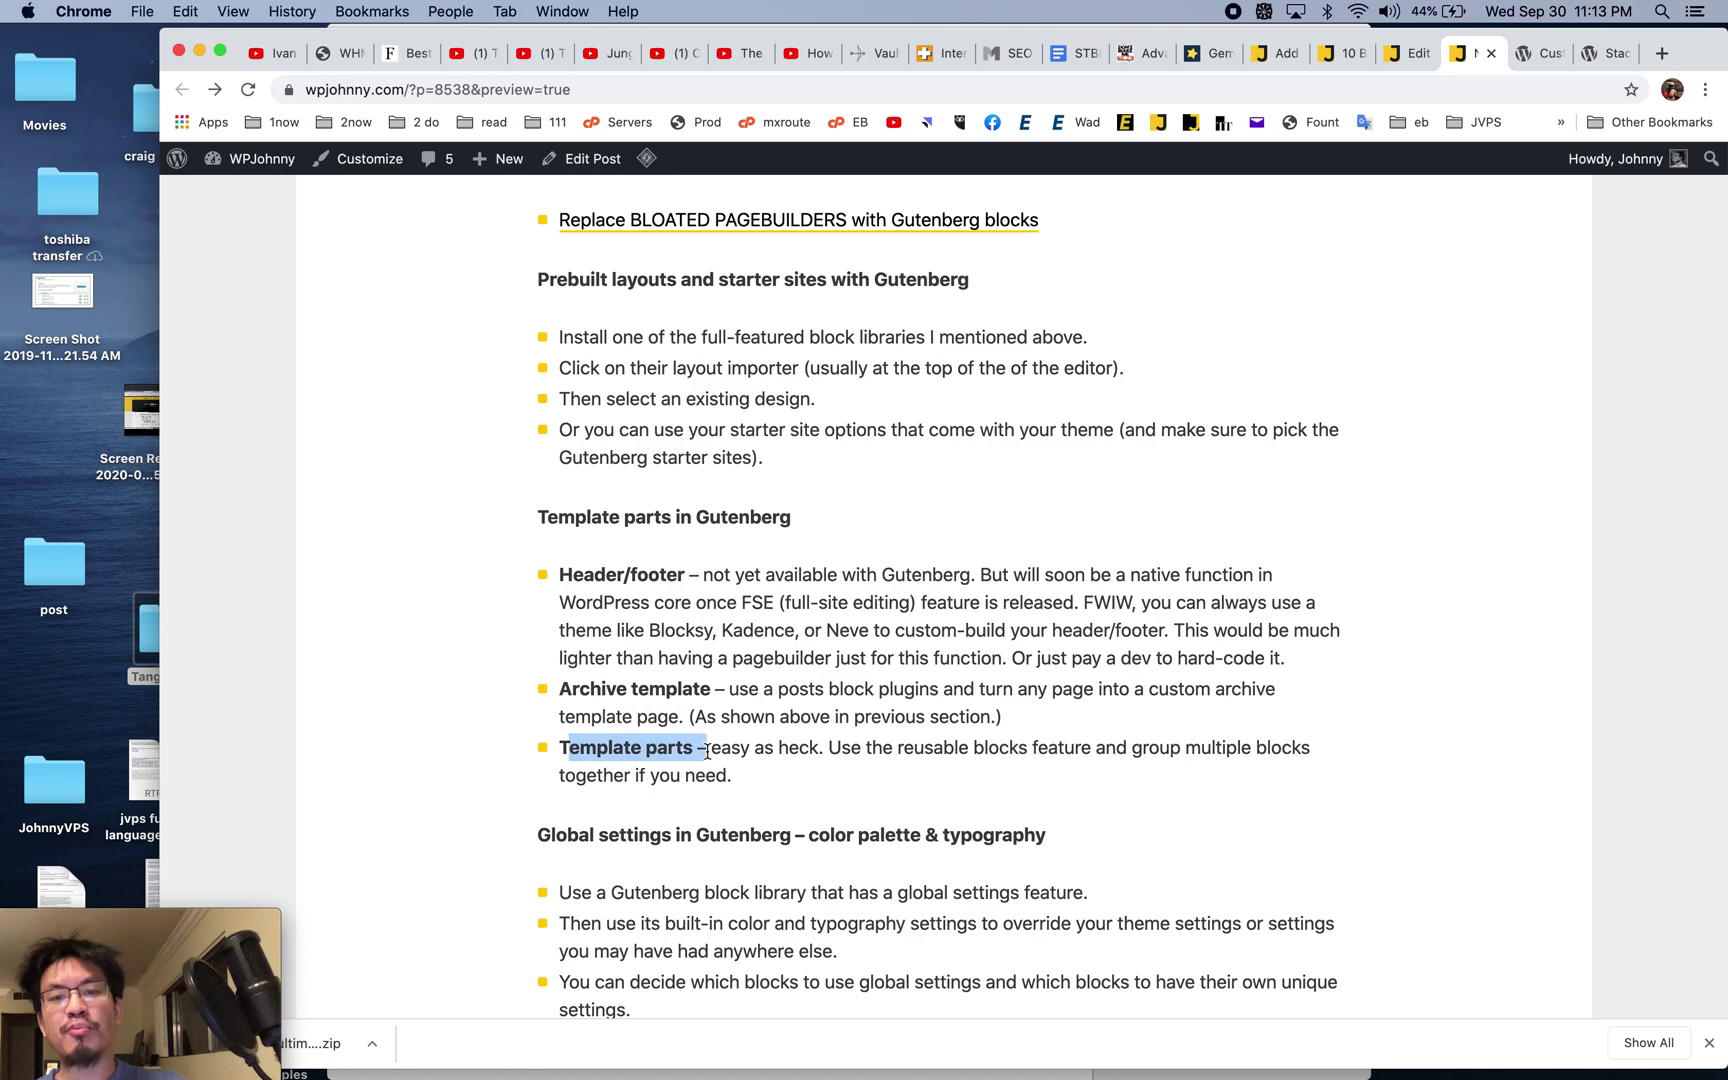
{"action": "left_click", "coordinate": [688, 750]}
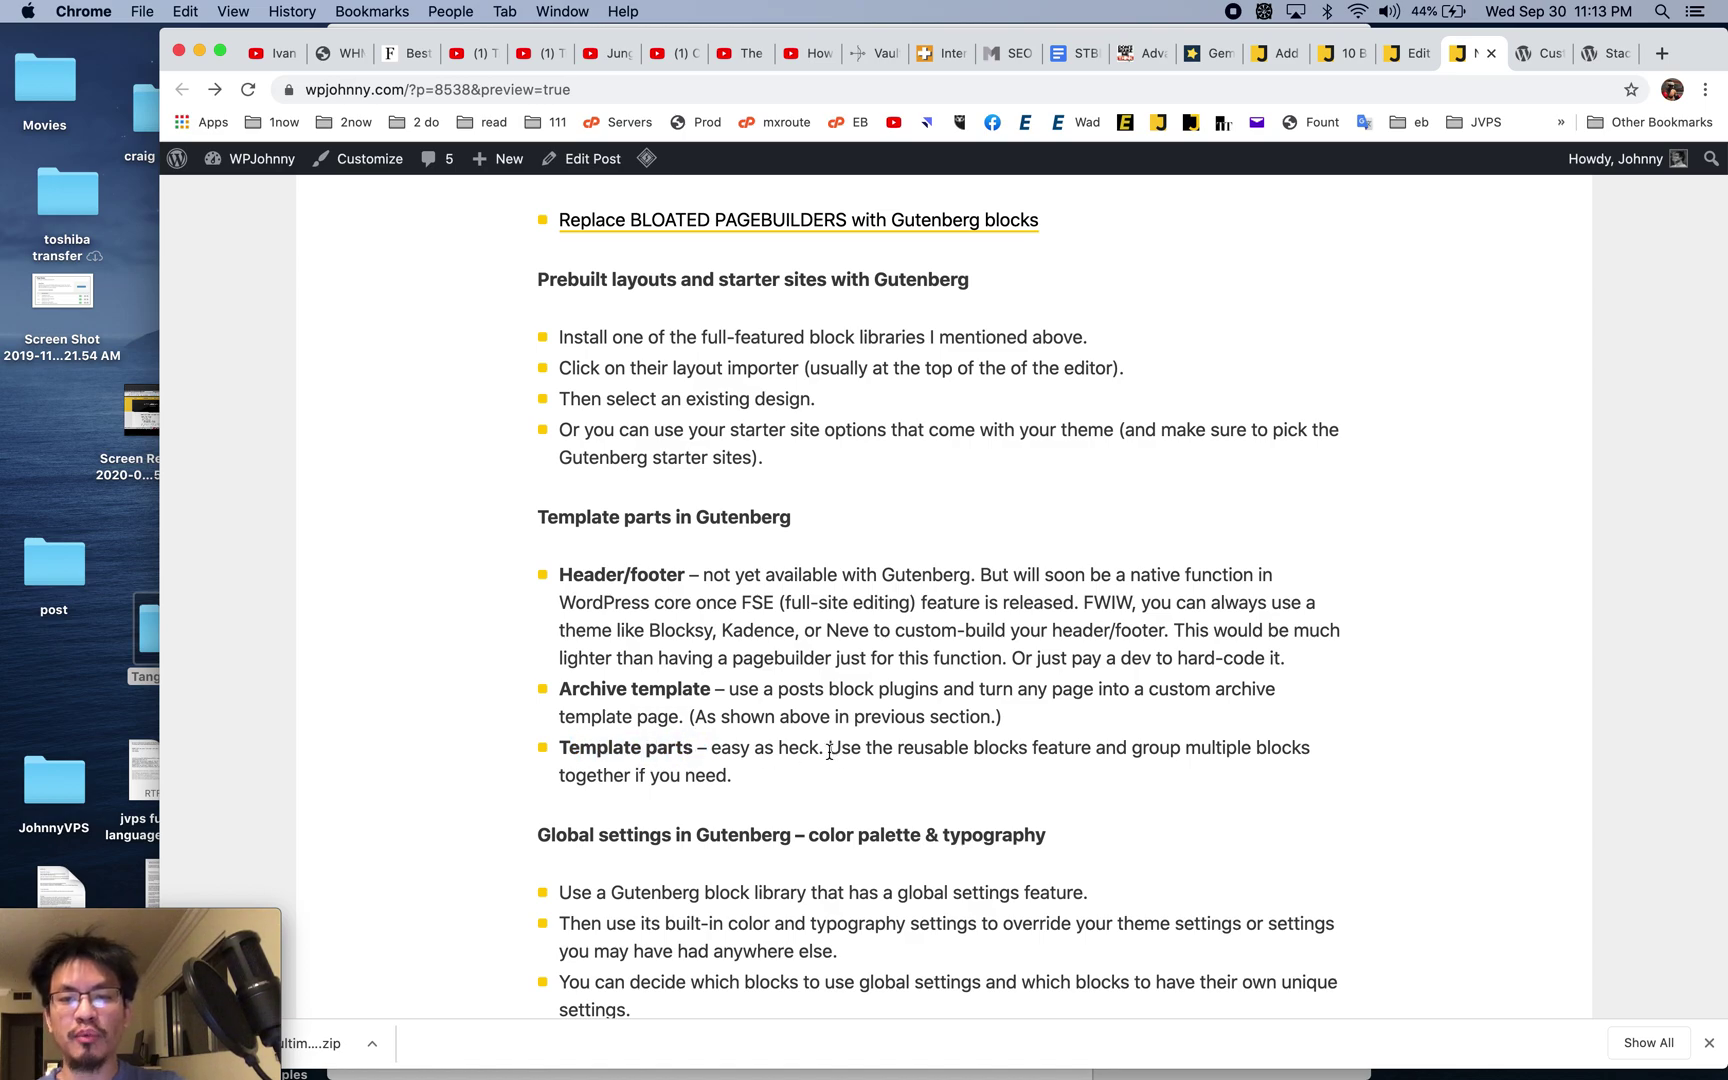
{"action": "left_click_drag", "start_coordinate": [826, 750], "coordinate": [907, 768]}
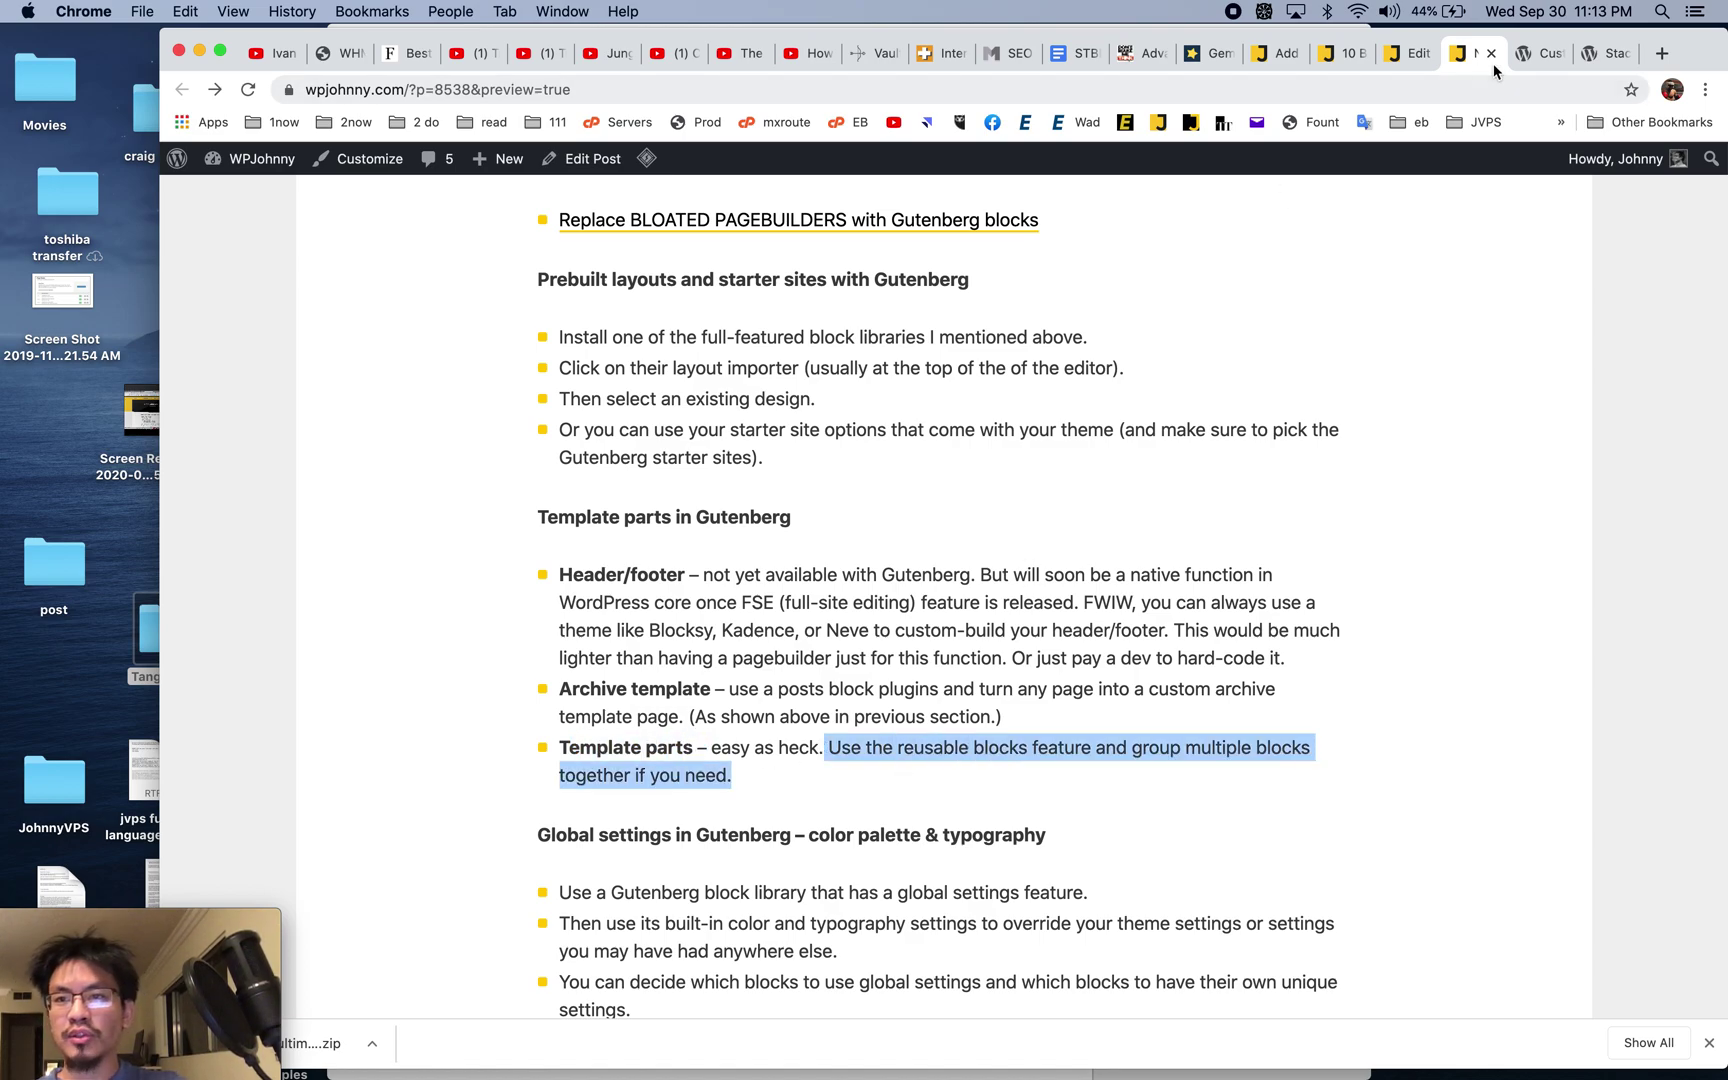
- Return to the Customizer's Footer Bottom Row settings
{"action": "left_click", "coordinate": [1541, 54]}
{"action": "left_click", "coordinate": [1405, 58]}
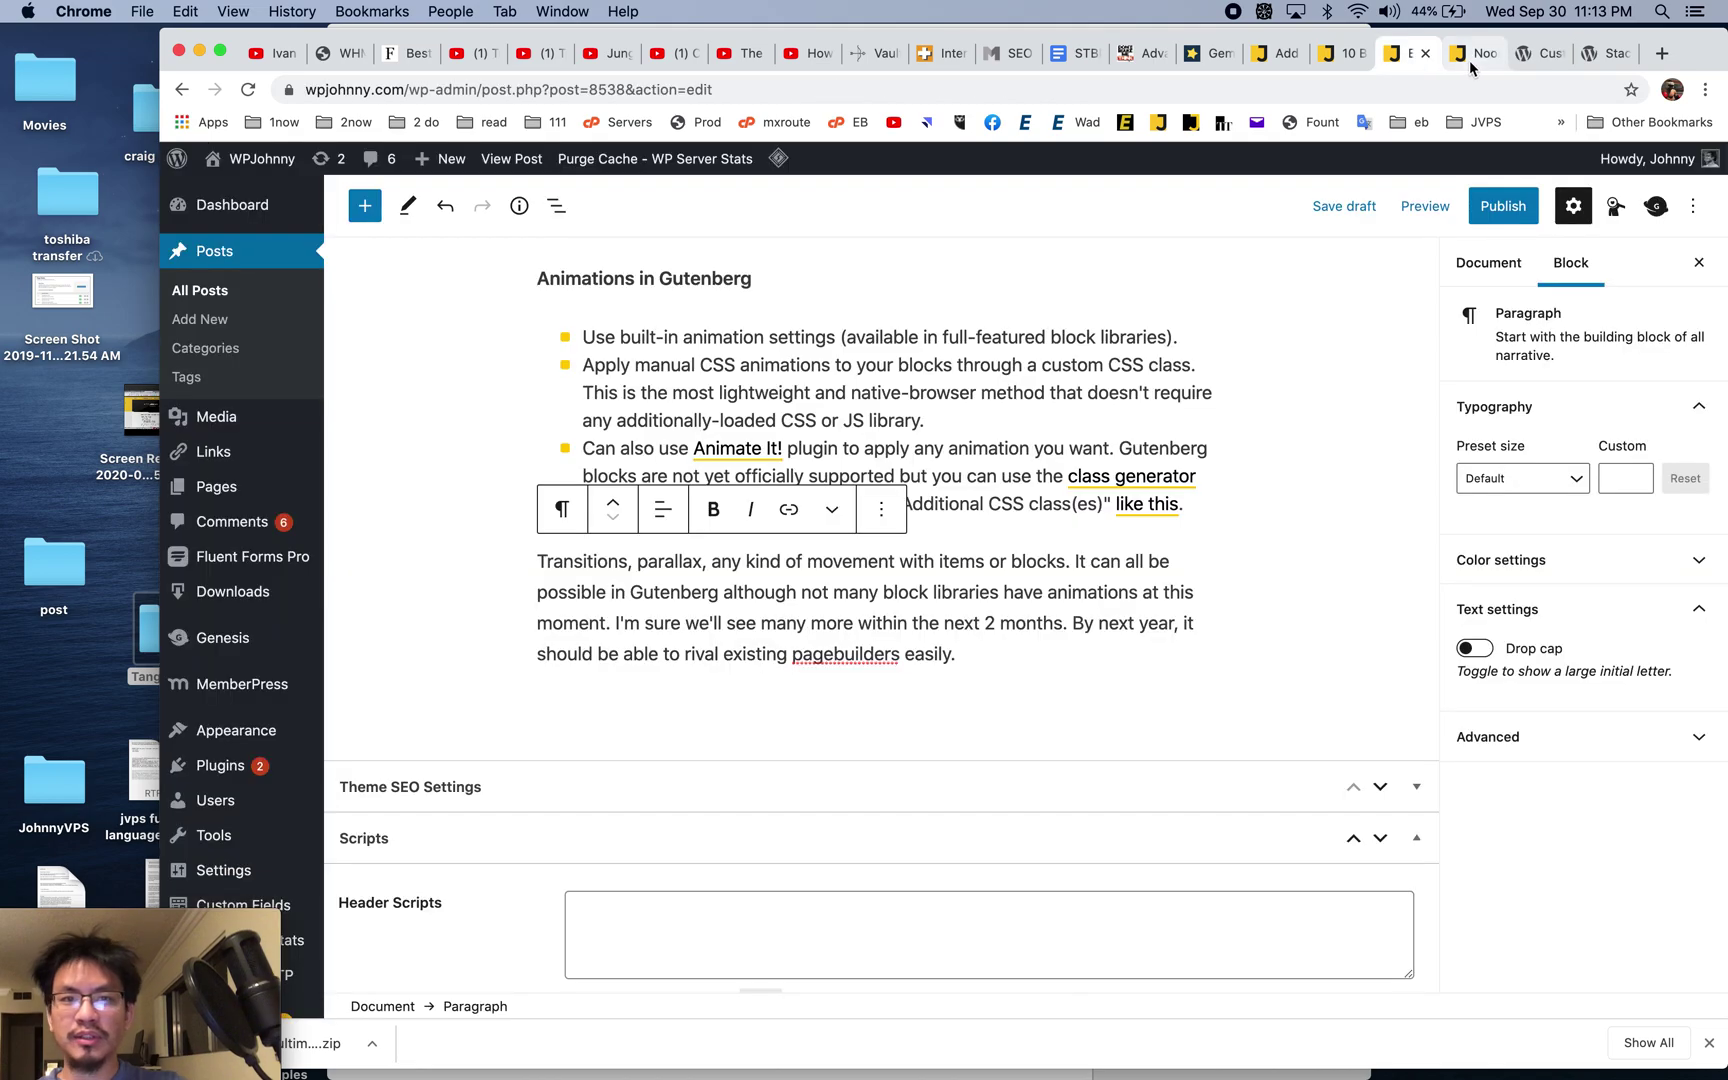
{"action": "left_click", "coordinate": [1535, 54]}
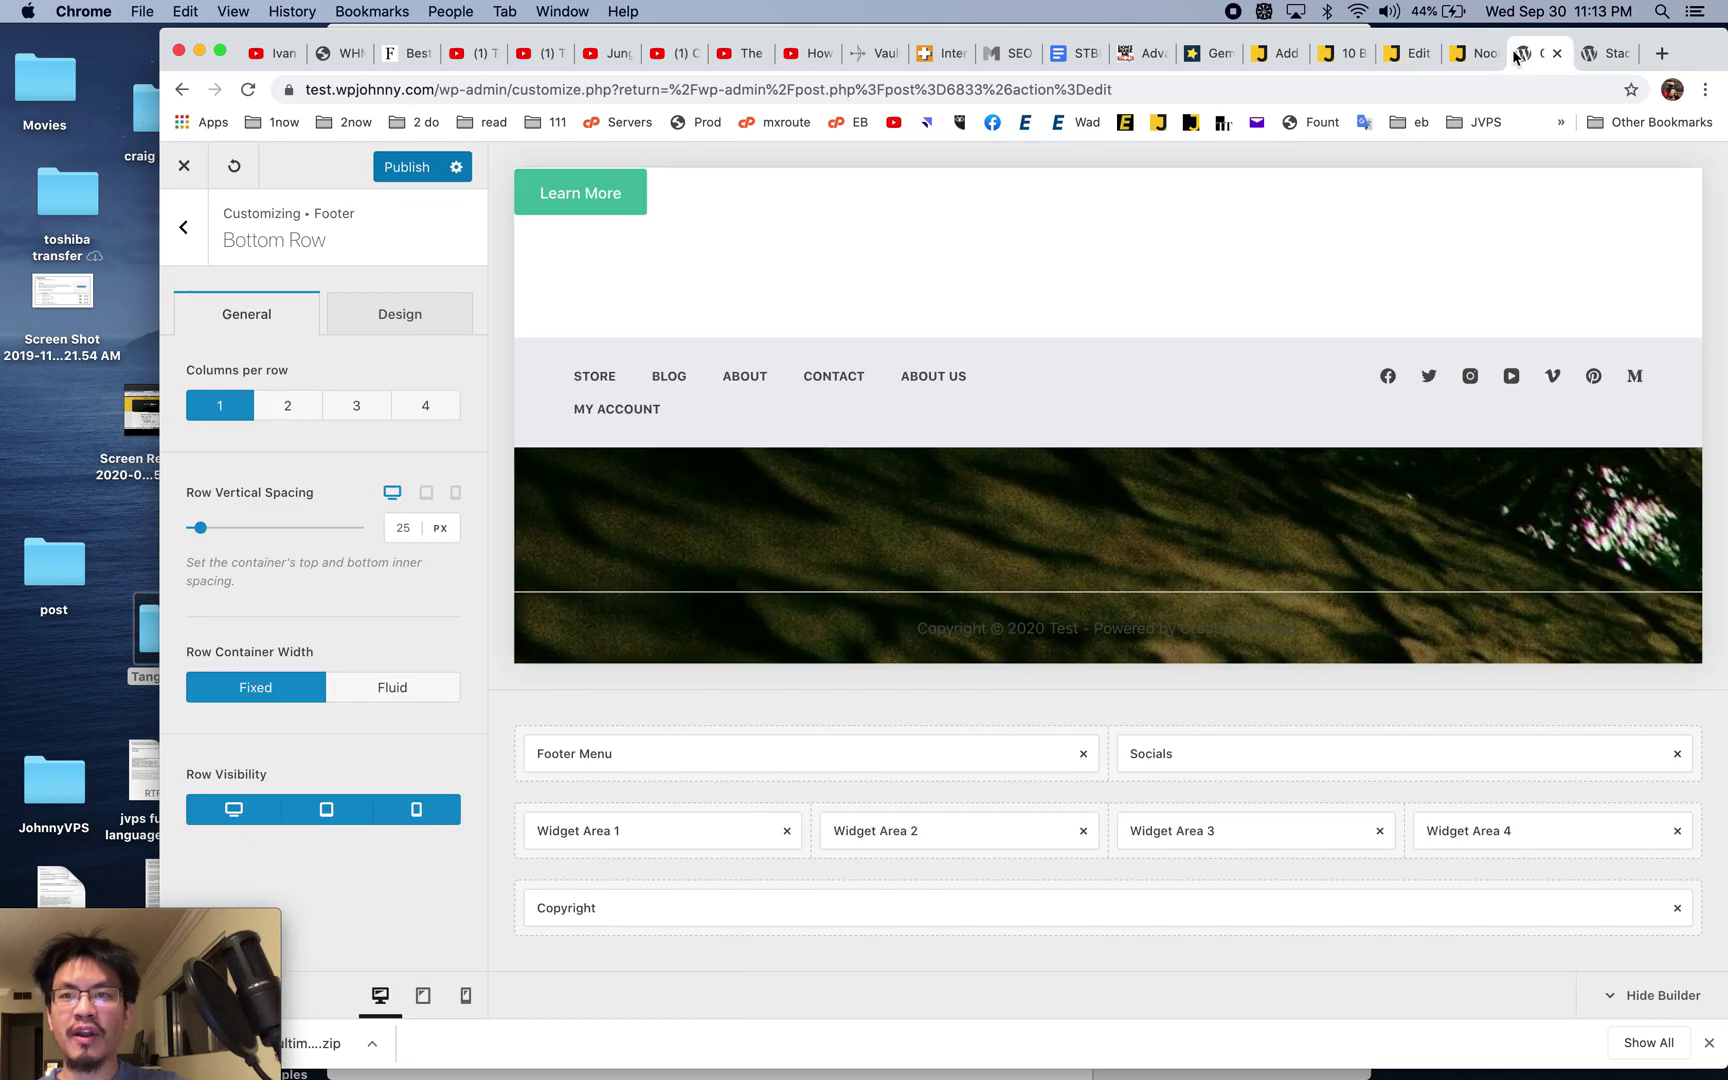
- Leave the Customizer discarding changes, then select blocks above the pricing section
{"action": "left_click", "coordinate": [178, 180]}
{"action": "left_click", "coordinate": [1117, 224]}
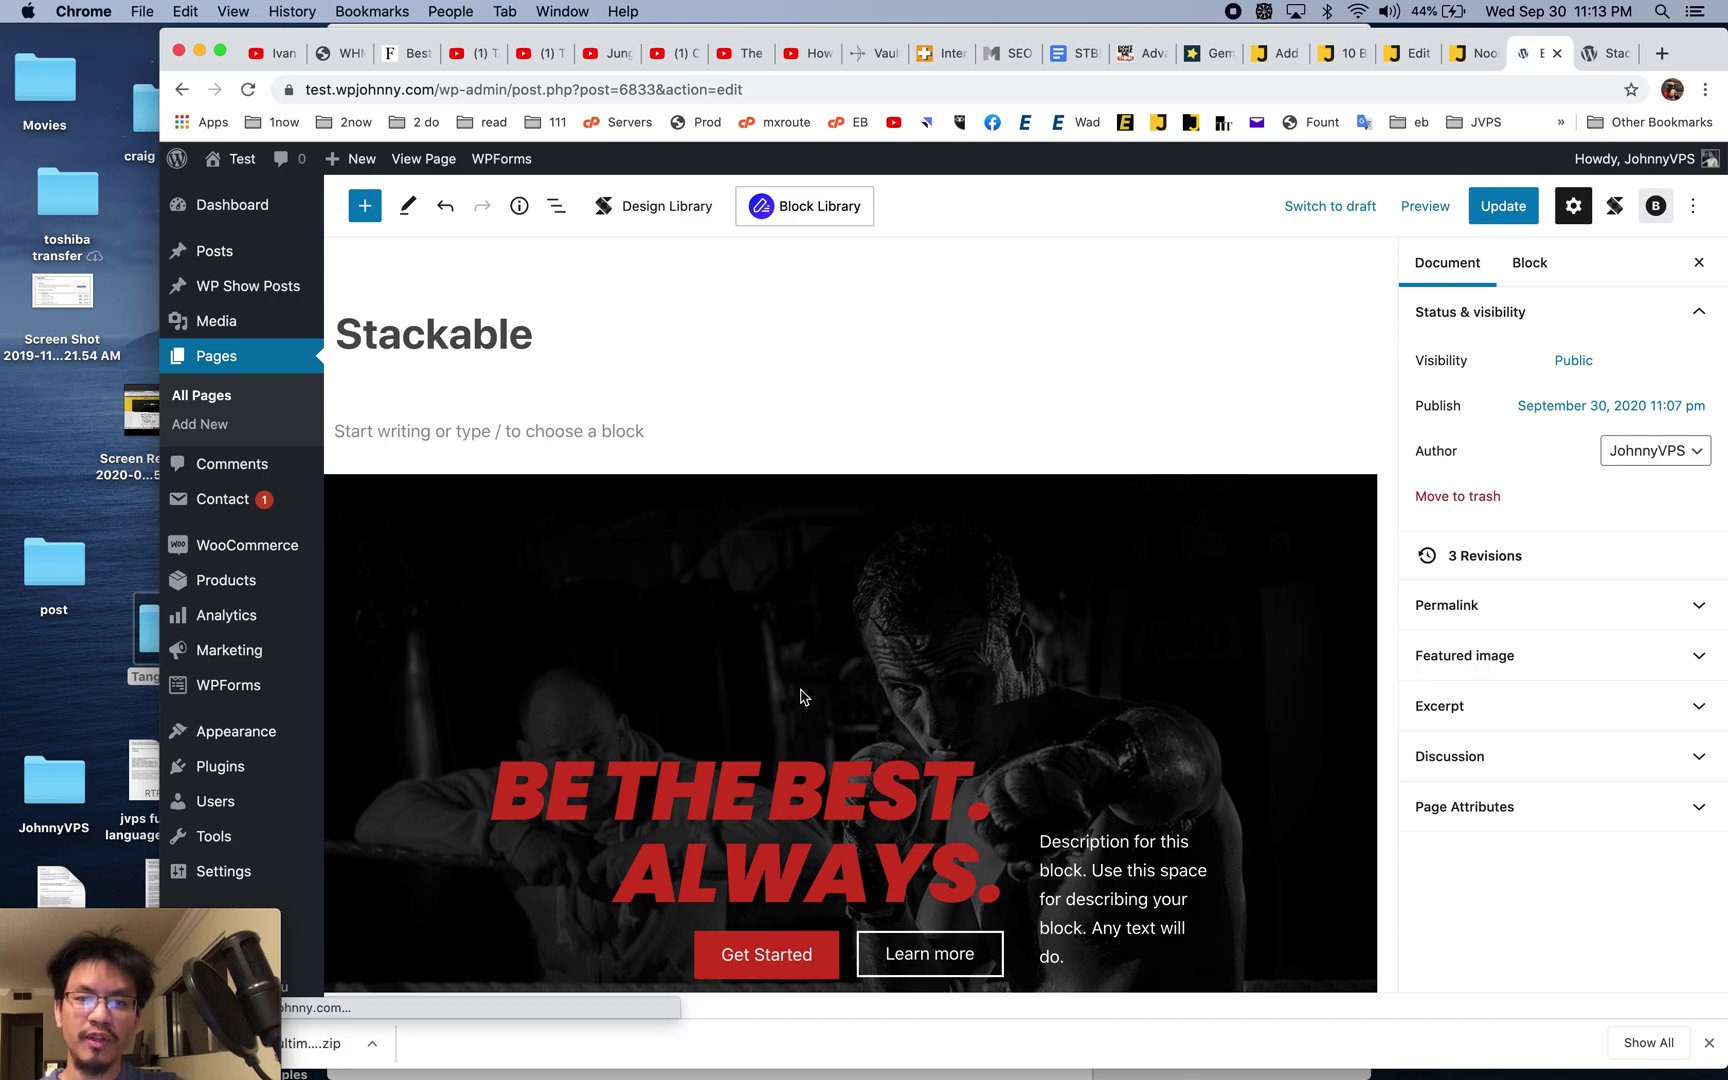
{"action": "scroll", "coordinate": [801, 690], "scroll_direction": "down", "scroll_amount": 6}
{"action": "left_click", "coordinate": [667, 762]}
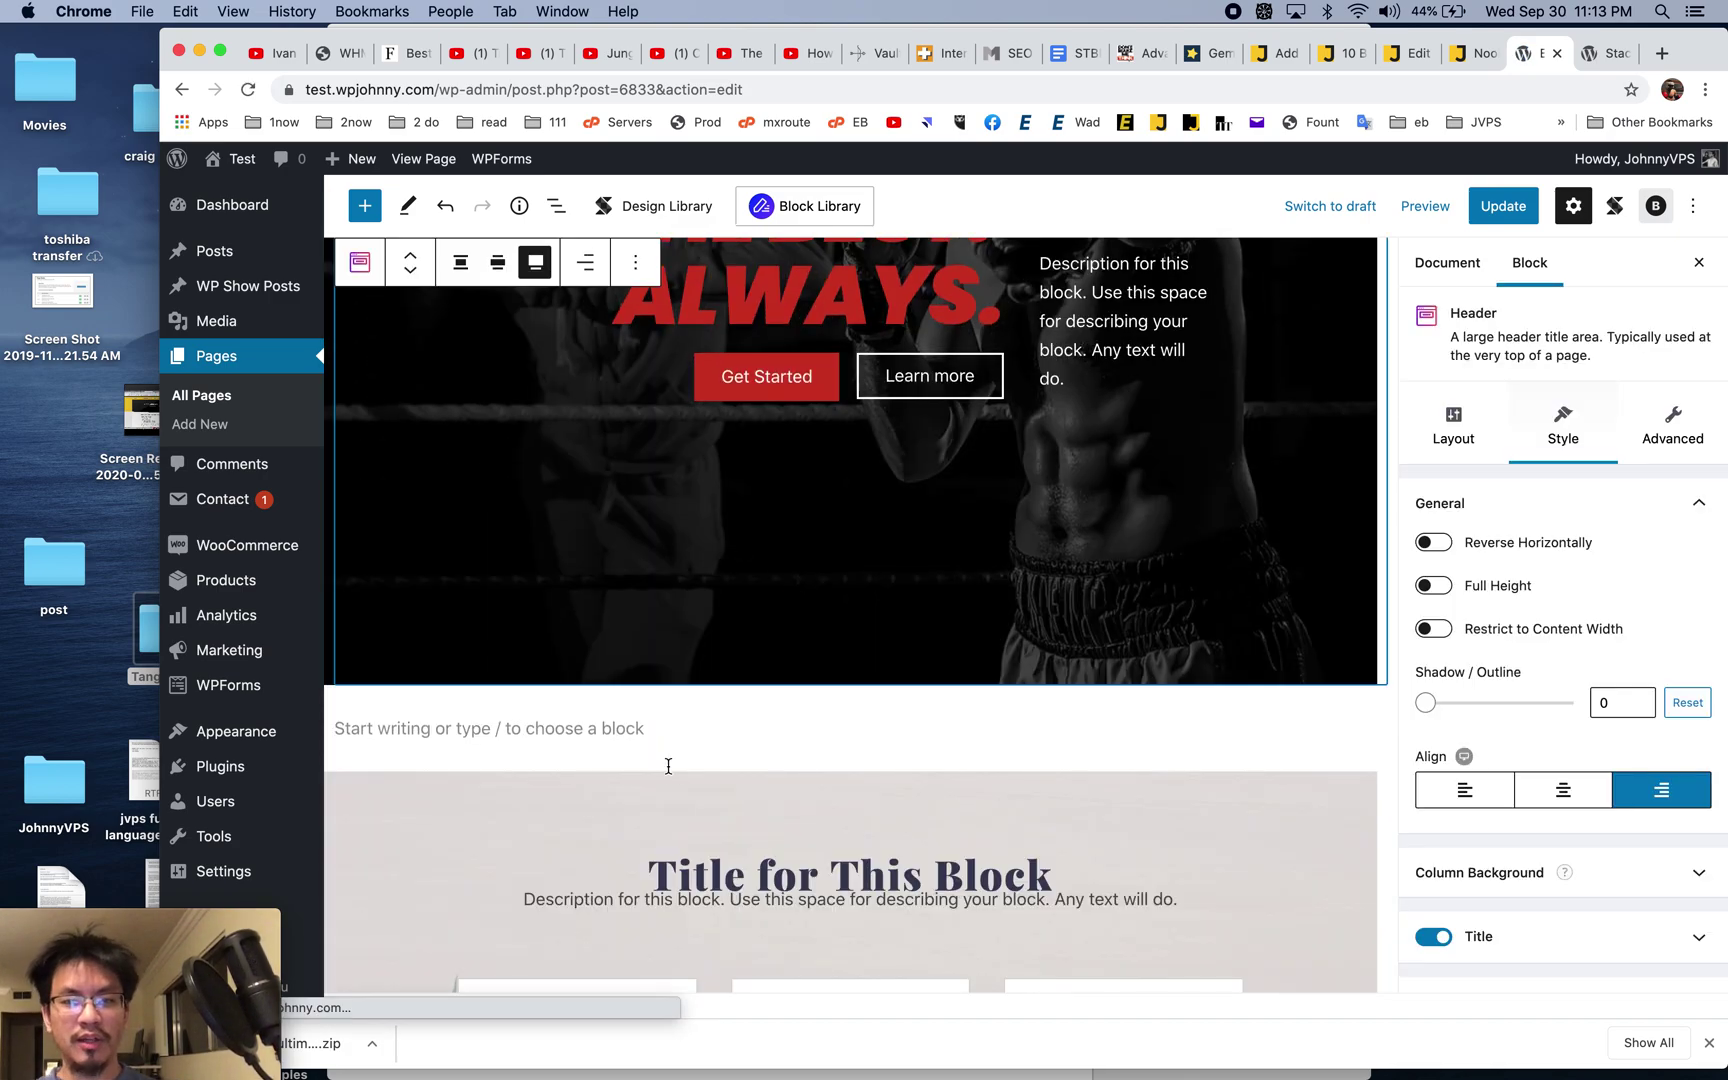
{"action": "scroll", "coordinate": [663, 698], "scroll_direction": "down", "scroll_amount": 5}
{"action": "left_click", "coordinate": [545, 440]}
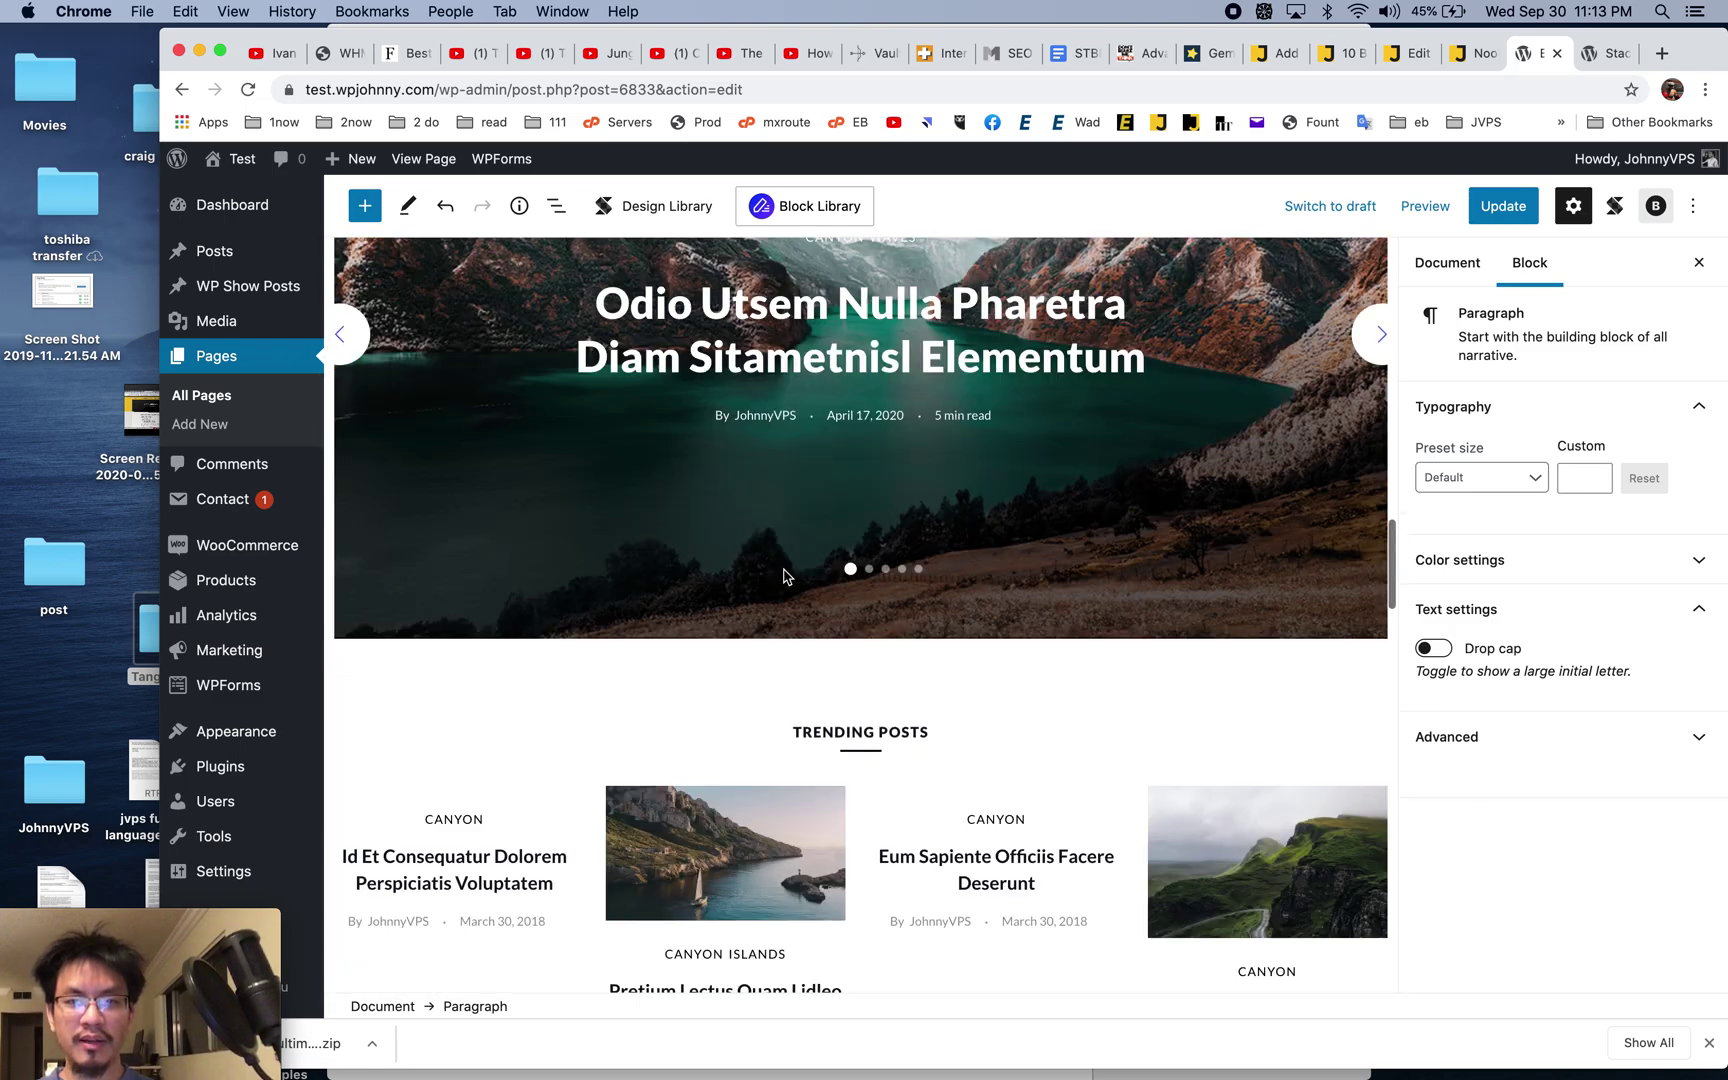
- Select every block on the page with Super+A, then dismiss the context menu
{"action": "key", "text": "super+a"}
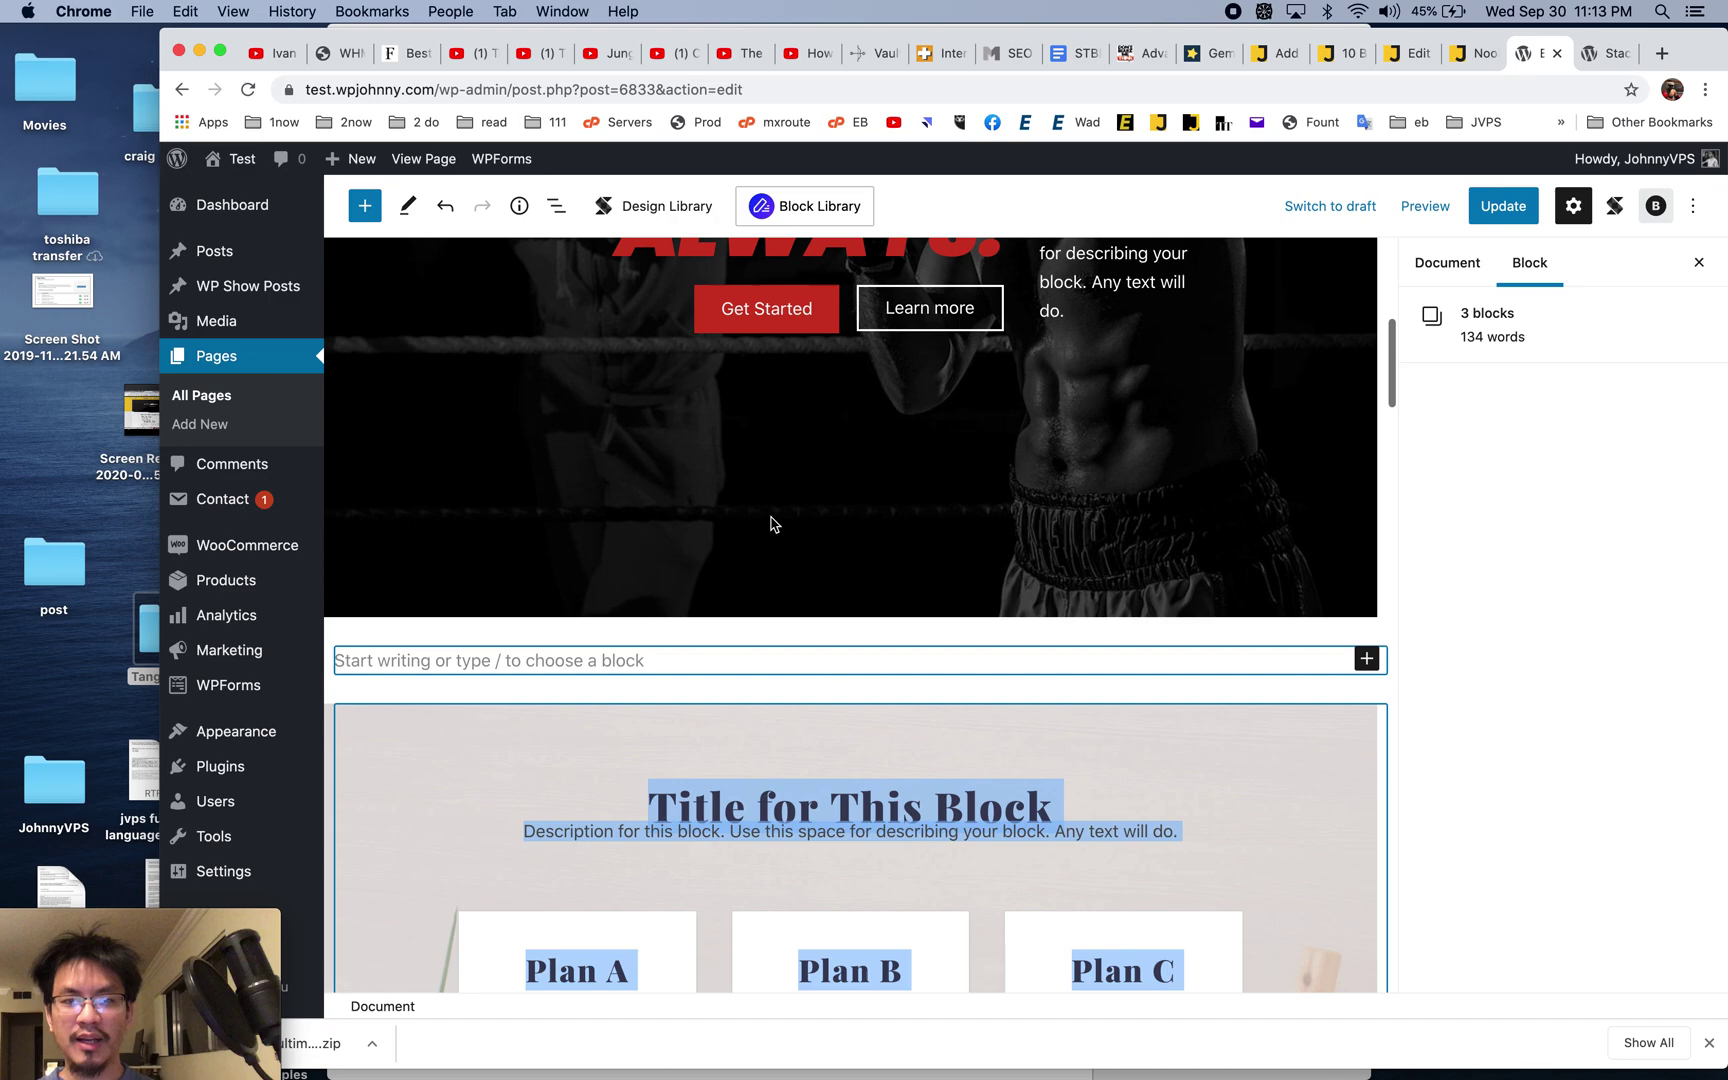
{"action": "scroll", "coordinate": [626, 533], "scroll_direction": "down", "scroll_amount": 3}
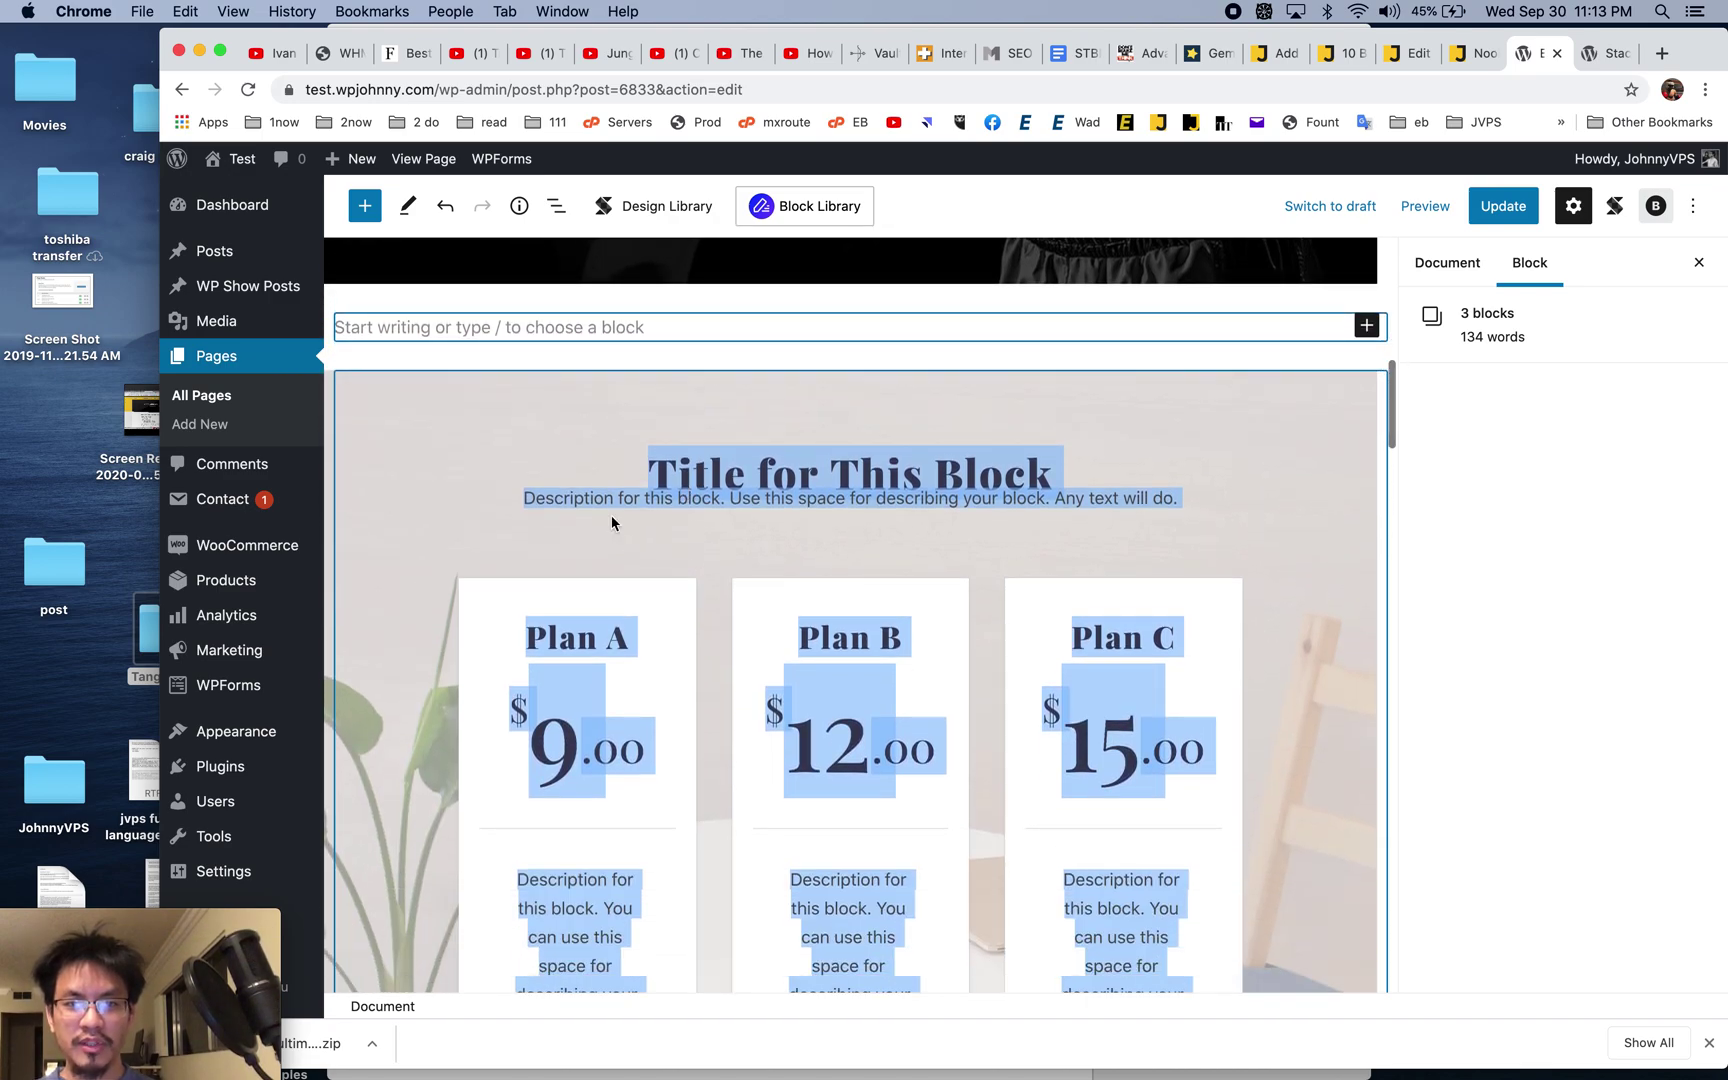
{"action": "right_click", "coordinate": [612, 514]}
{"action": "left_click", "coordinate": [1540, 424]}
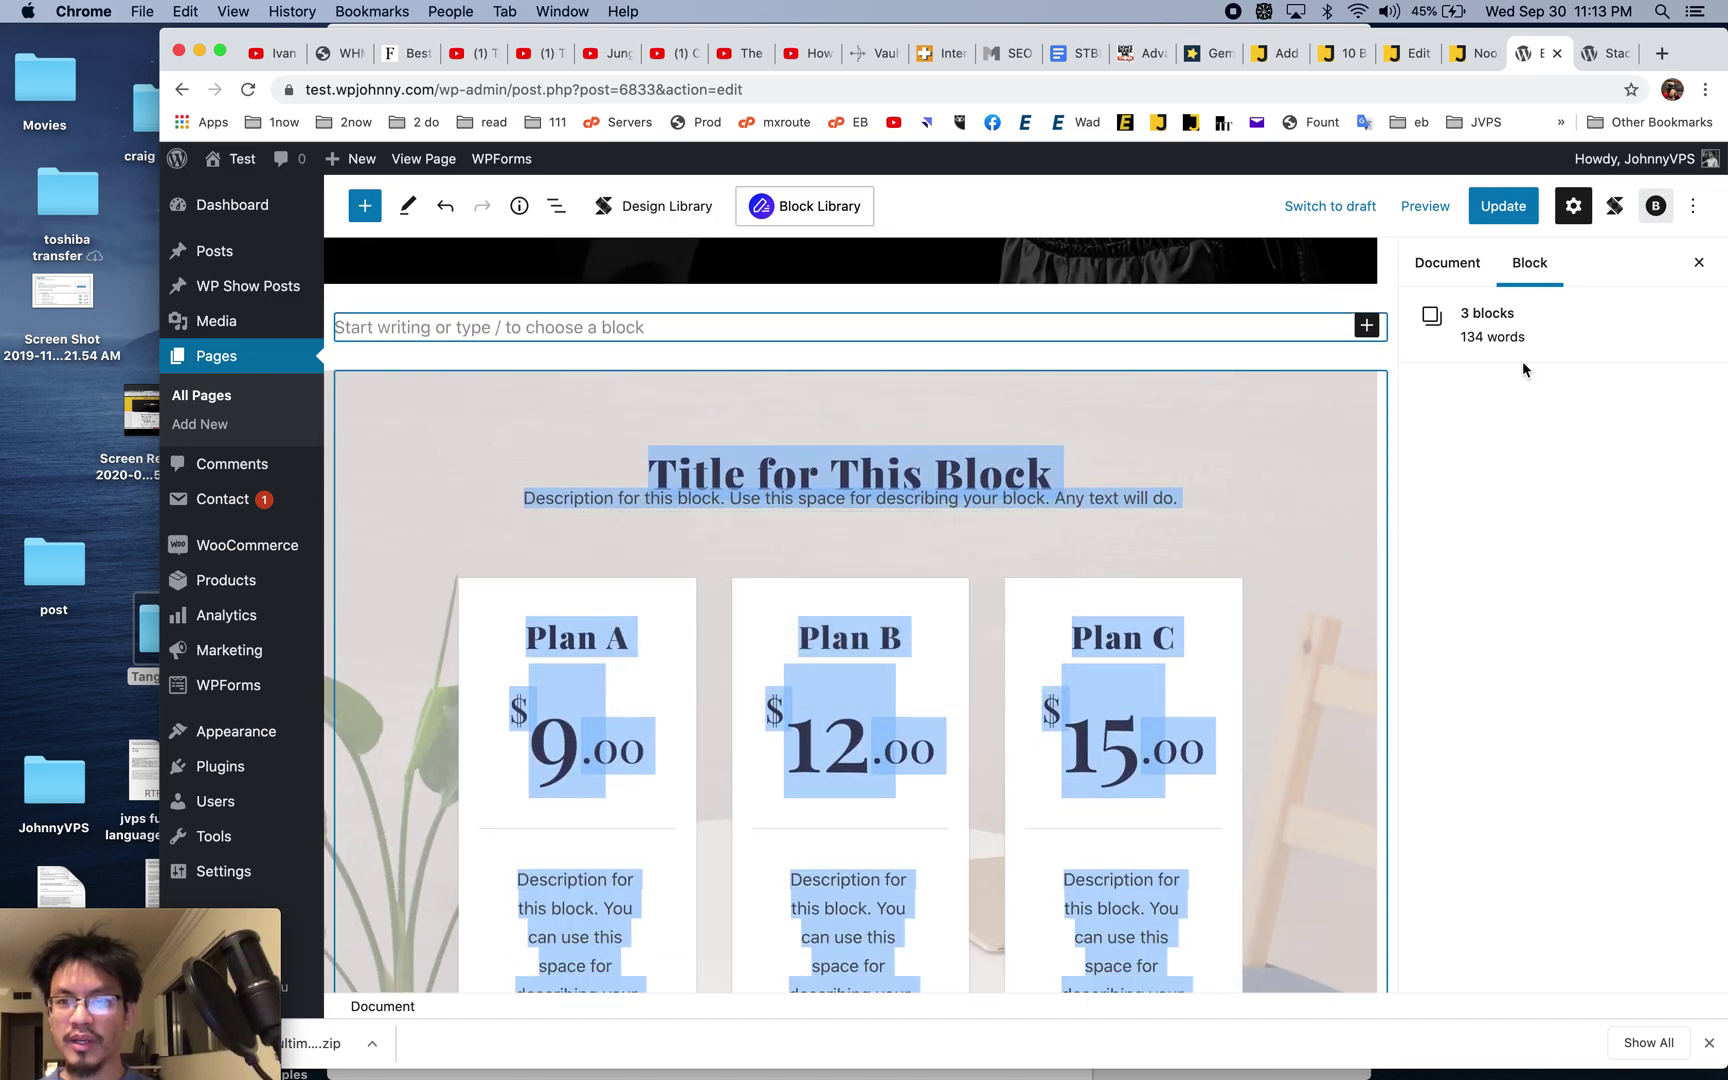
- Save the Pricing Box and Canyon Waves slider together as a reusable block
{"action": "left_click", "coordinate": [1291, 403]}
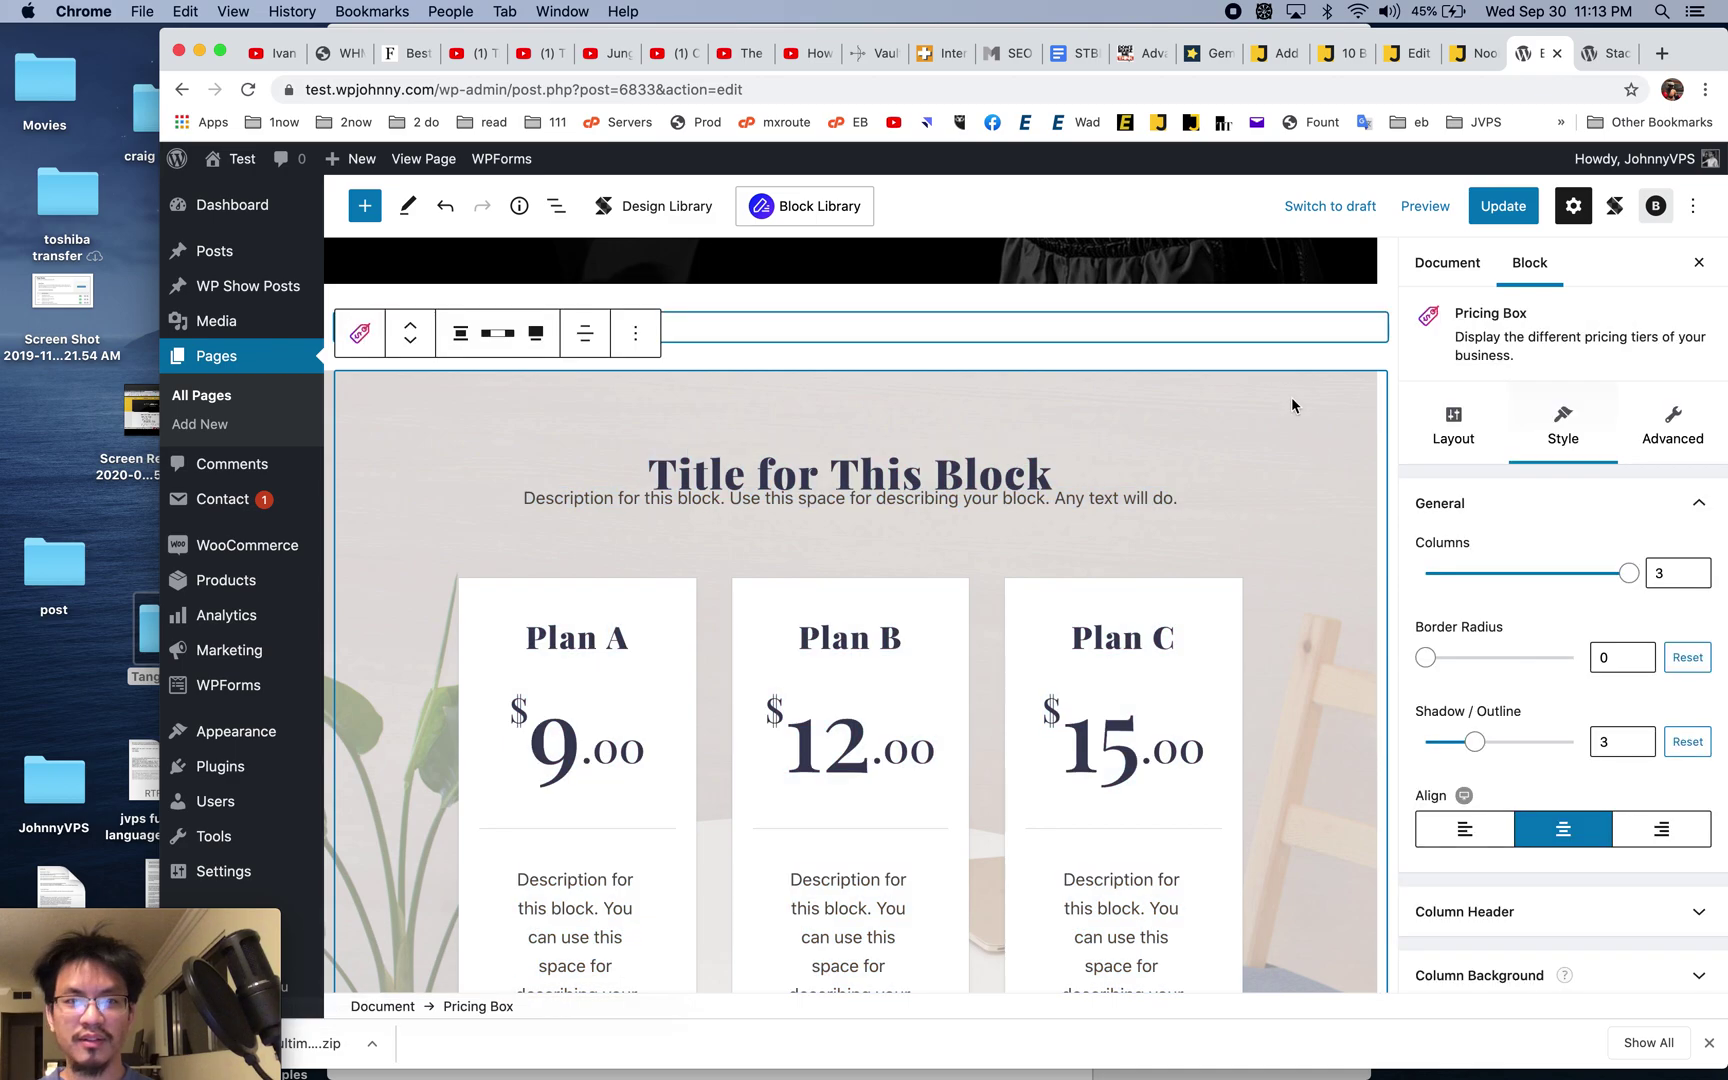
{"action": "scroll", "coordinate": [922, 498], "scroll_direction": "down", "scroll_amount": 10}
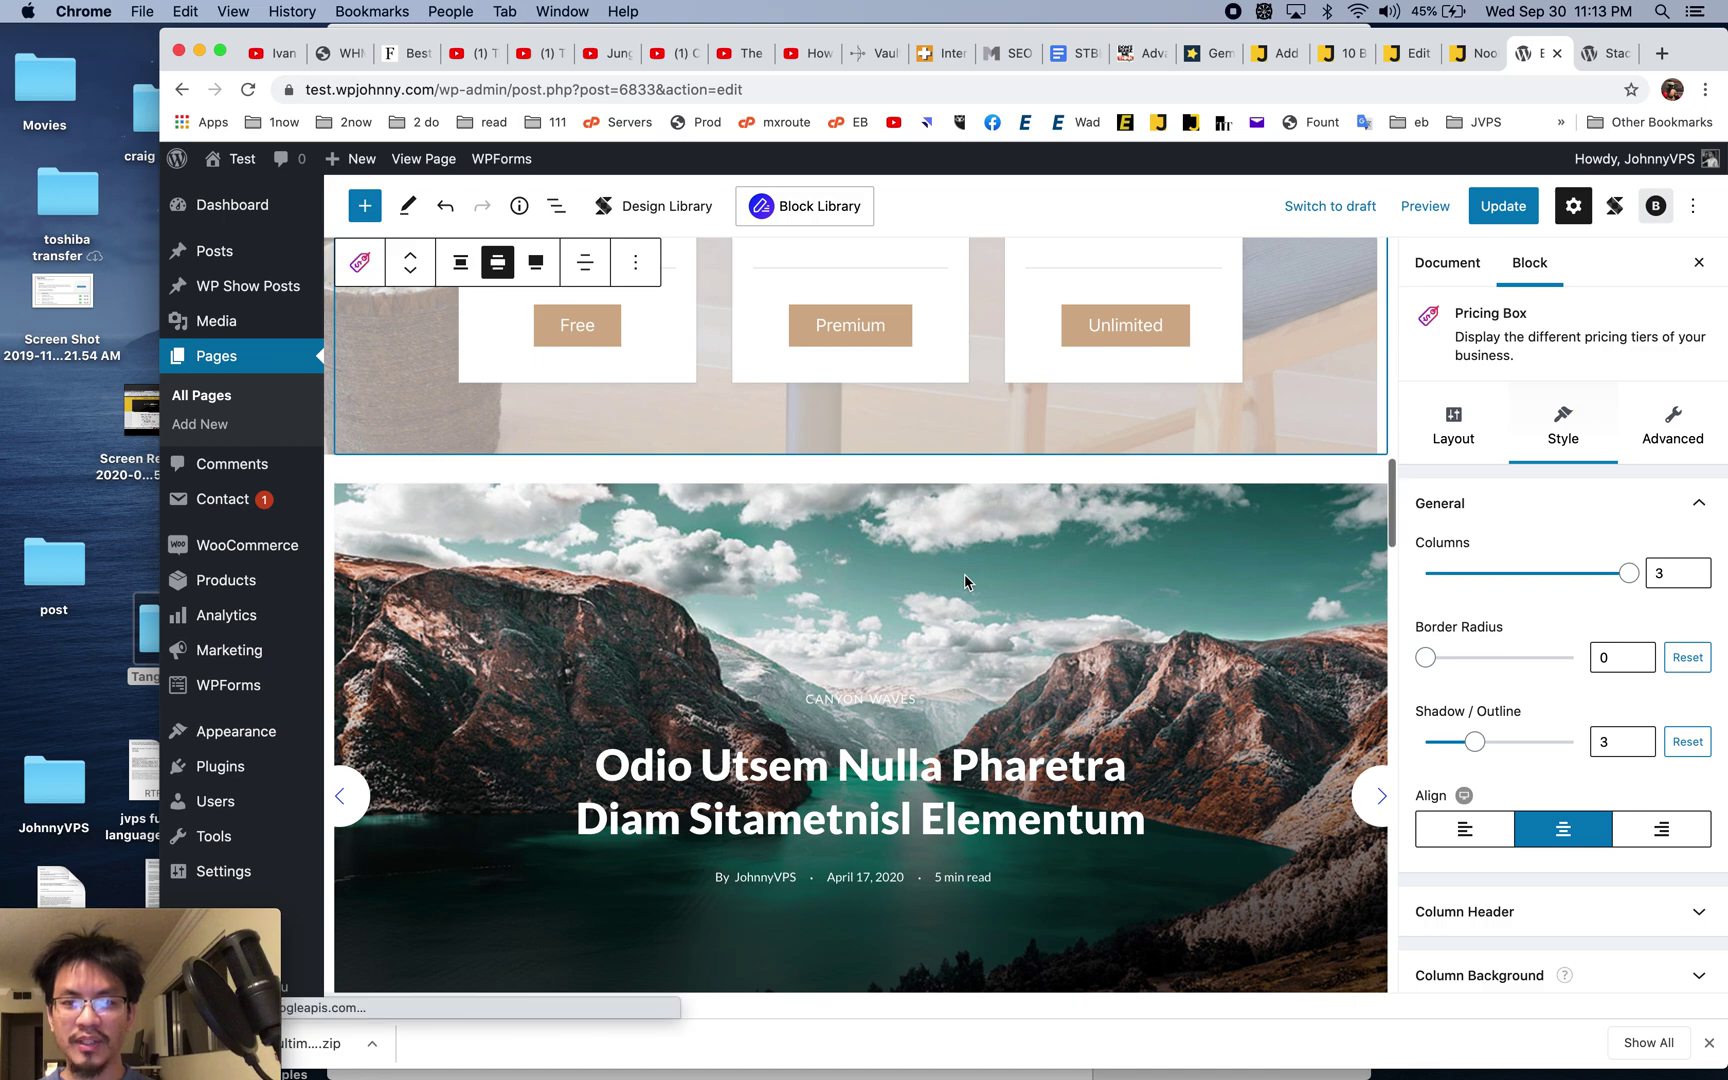
{"action": "left_click", "coordinate": [964, 574], "text": "shift"}
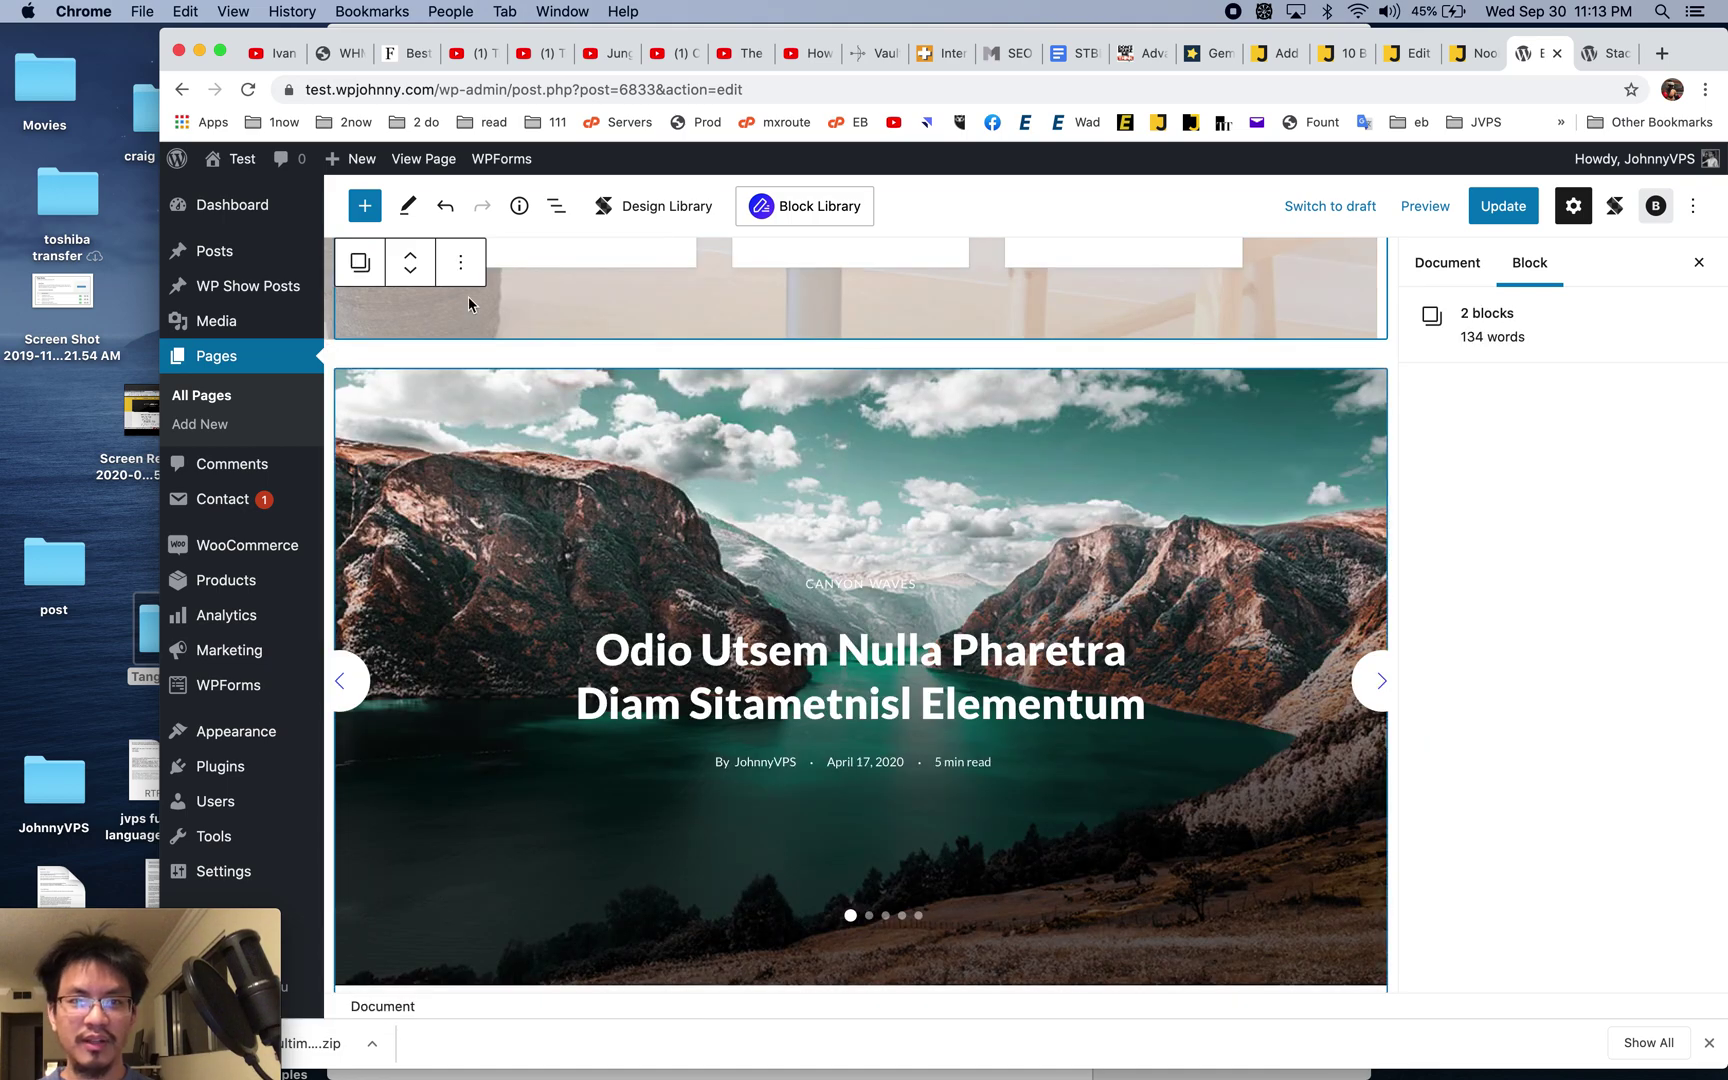
{"action": "left_click", "coordinate": [460, 262]}
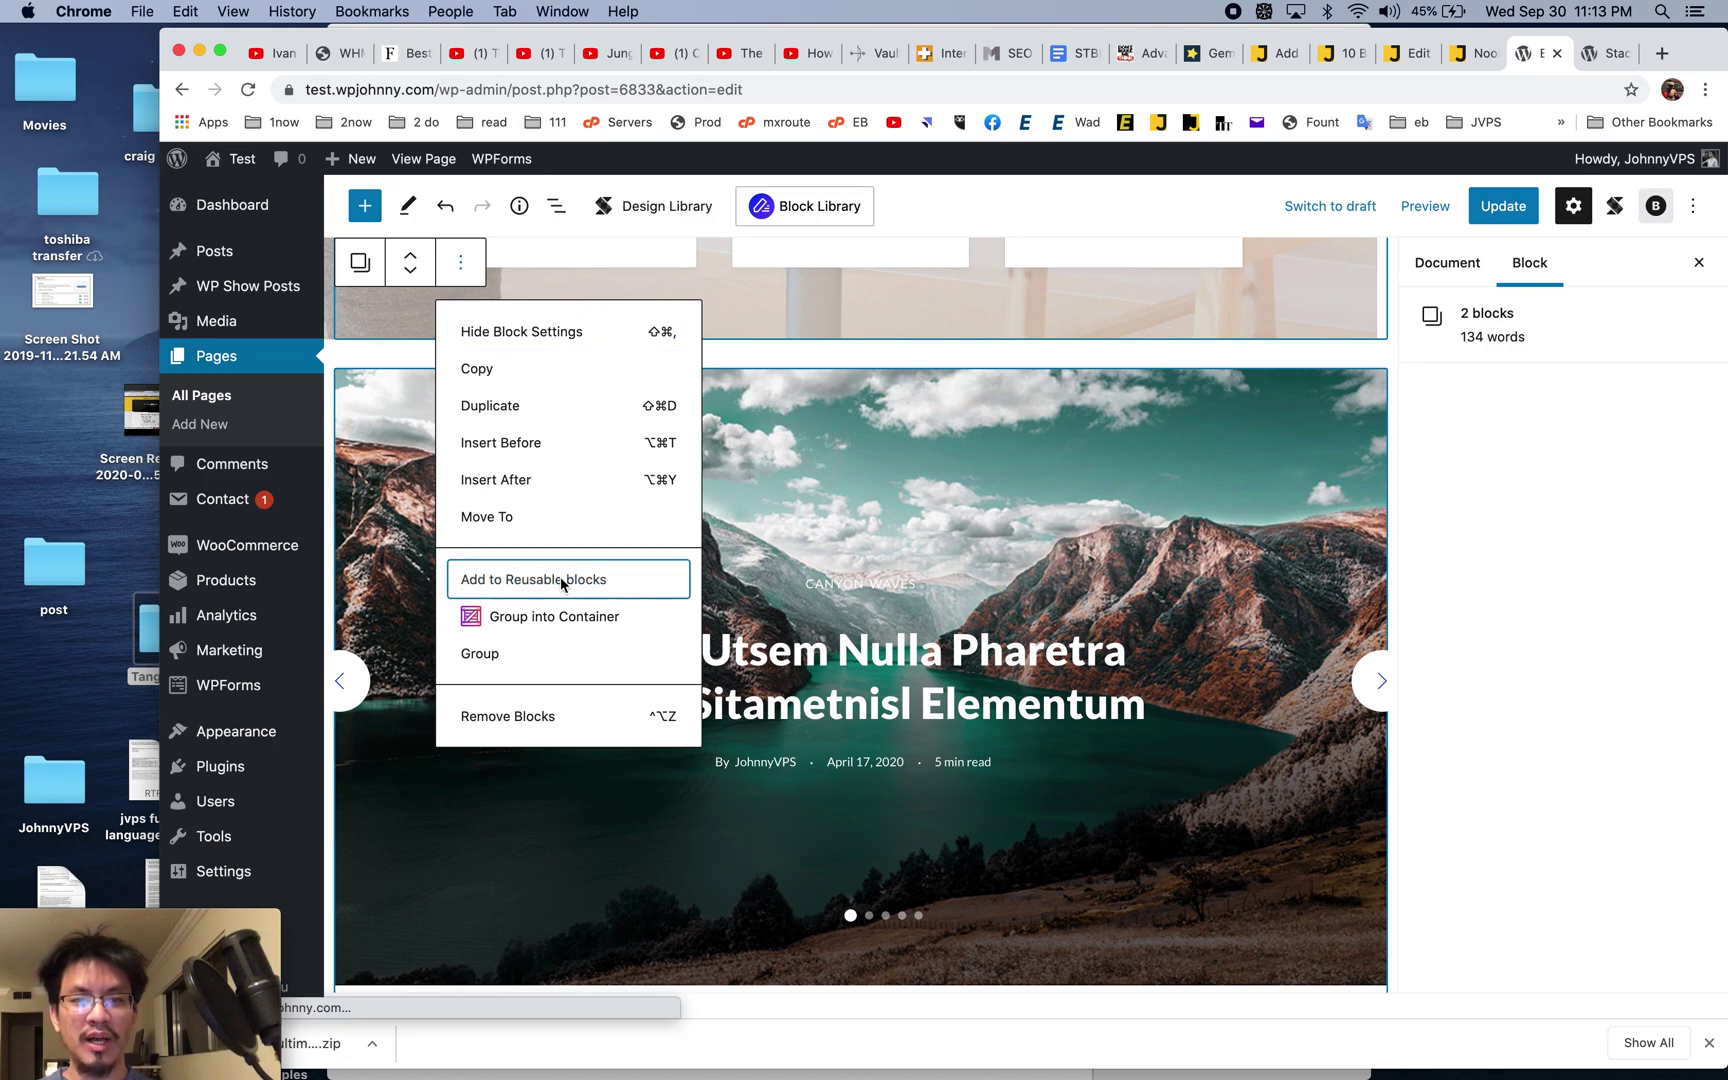
{"action": "left_click", "coordinate": [562, 583]}
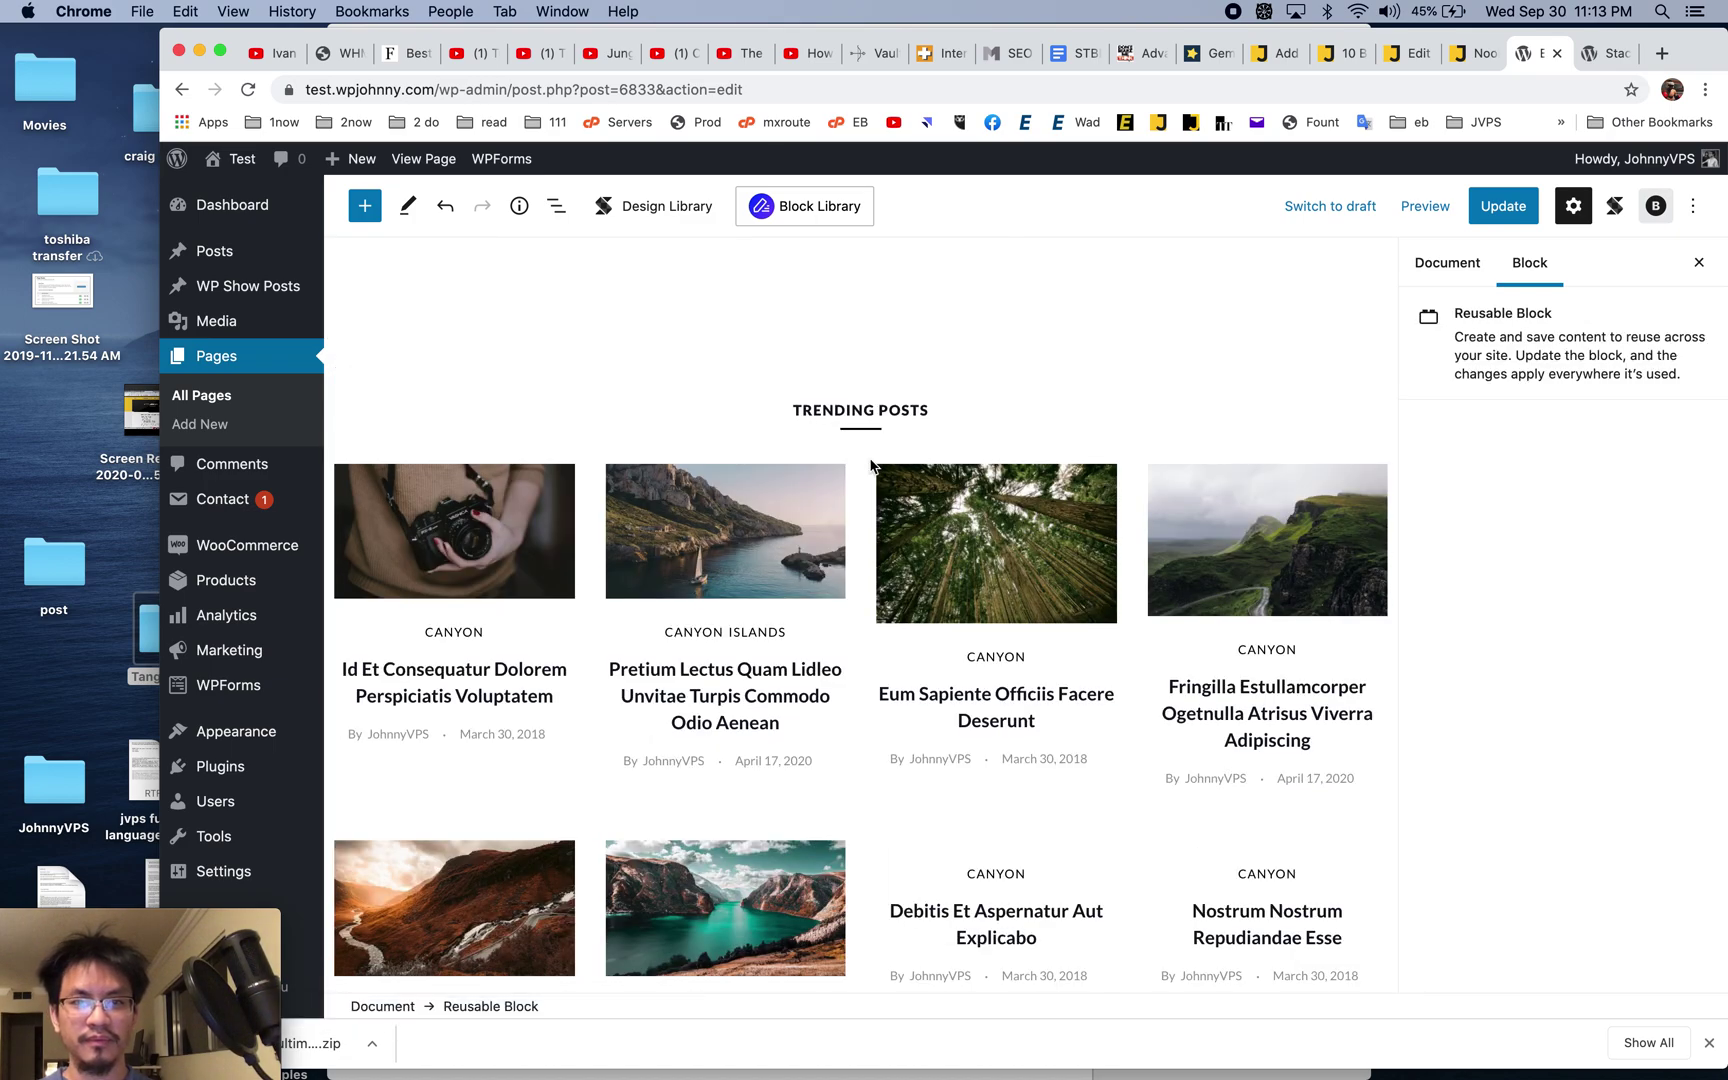
{"action": "scroll", "coordinate": [337, 518], "scroll_direction": "down", "scroll_amount": 5}
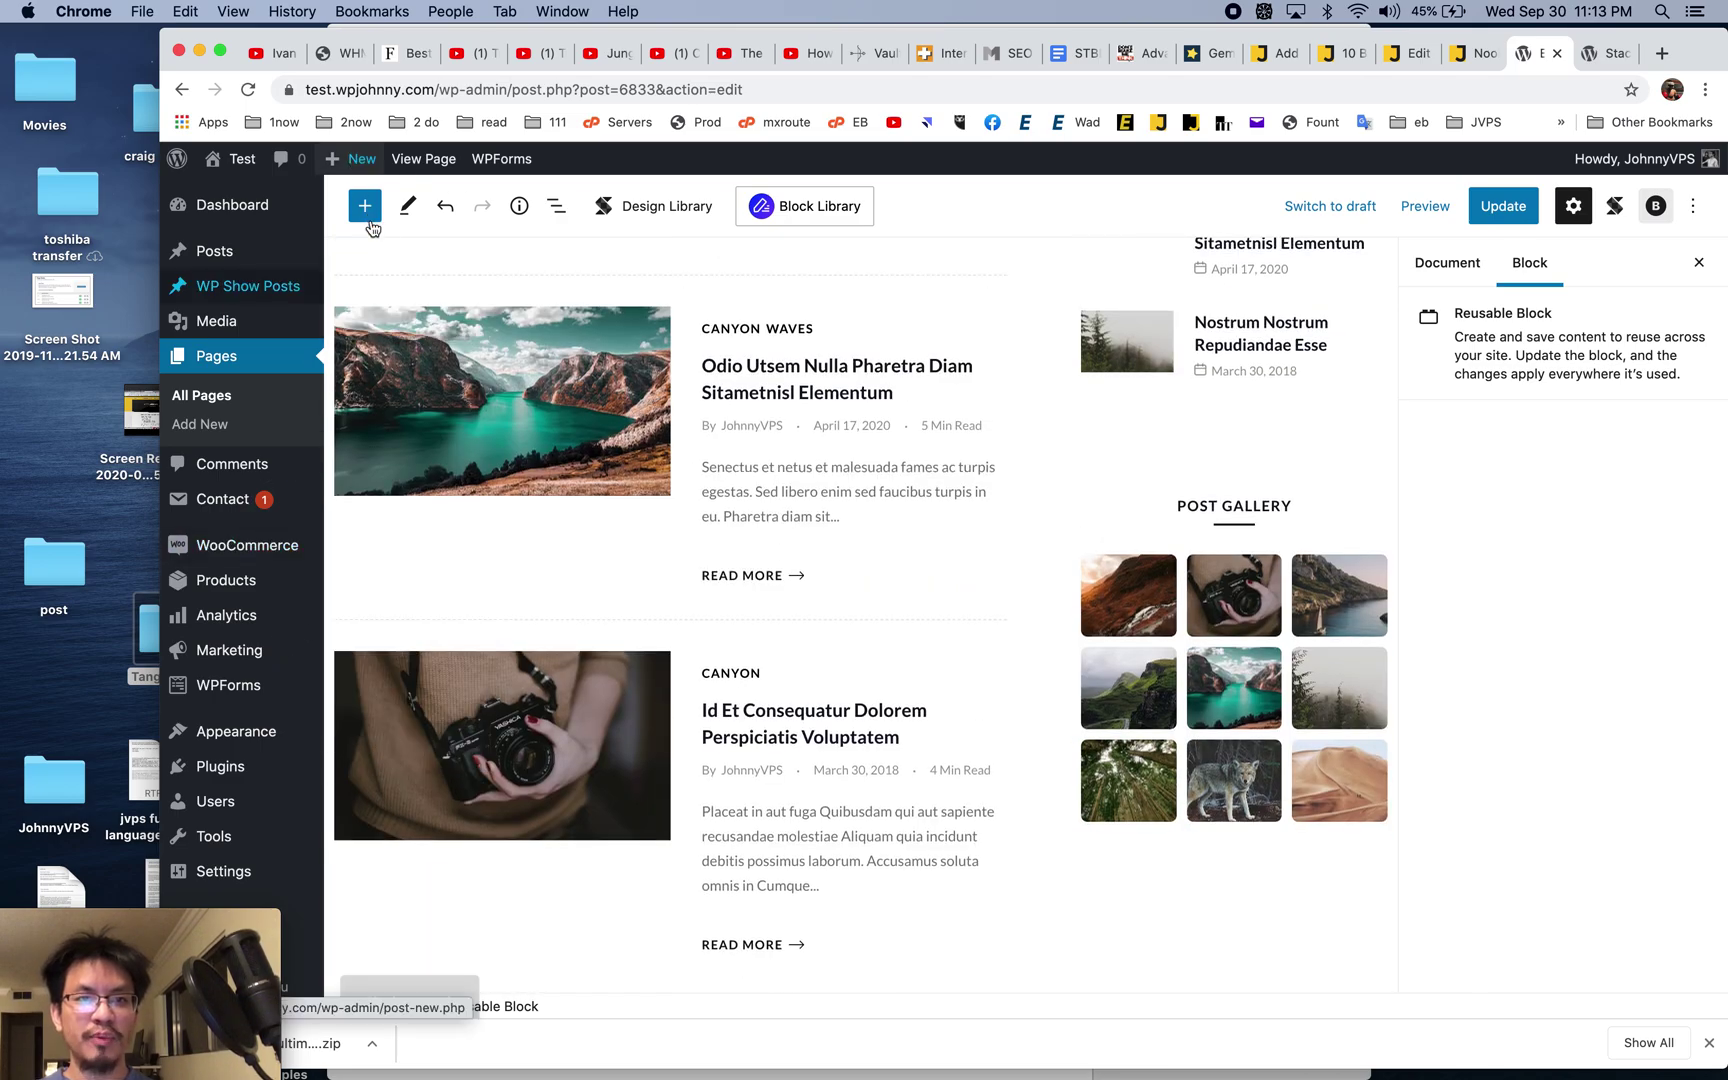
- Start a new page, leaving the current editor, and title it 'sdsff'
{"action": "mouse_move", "coordinate": [355, 159]}
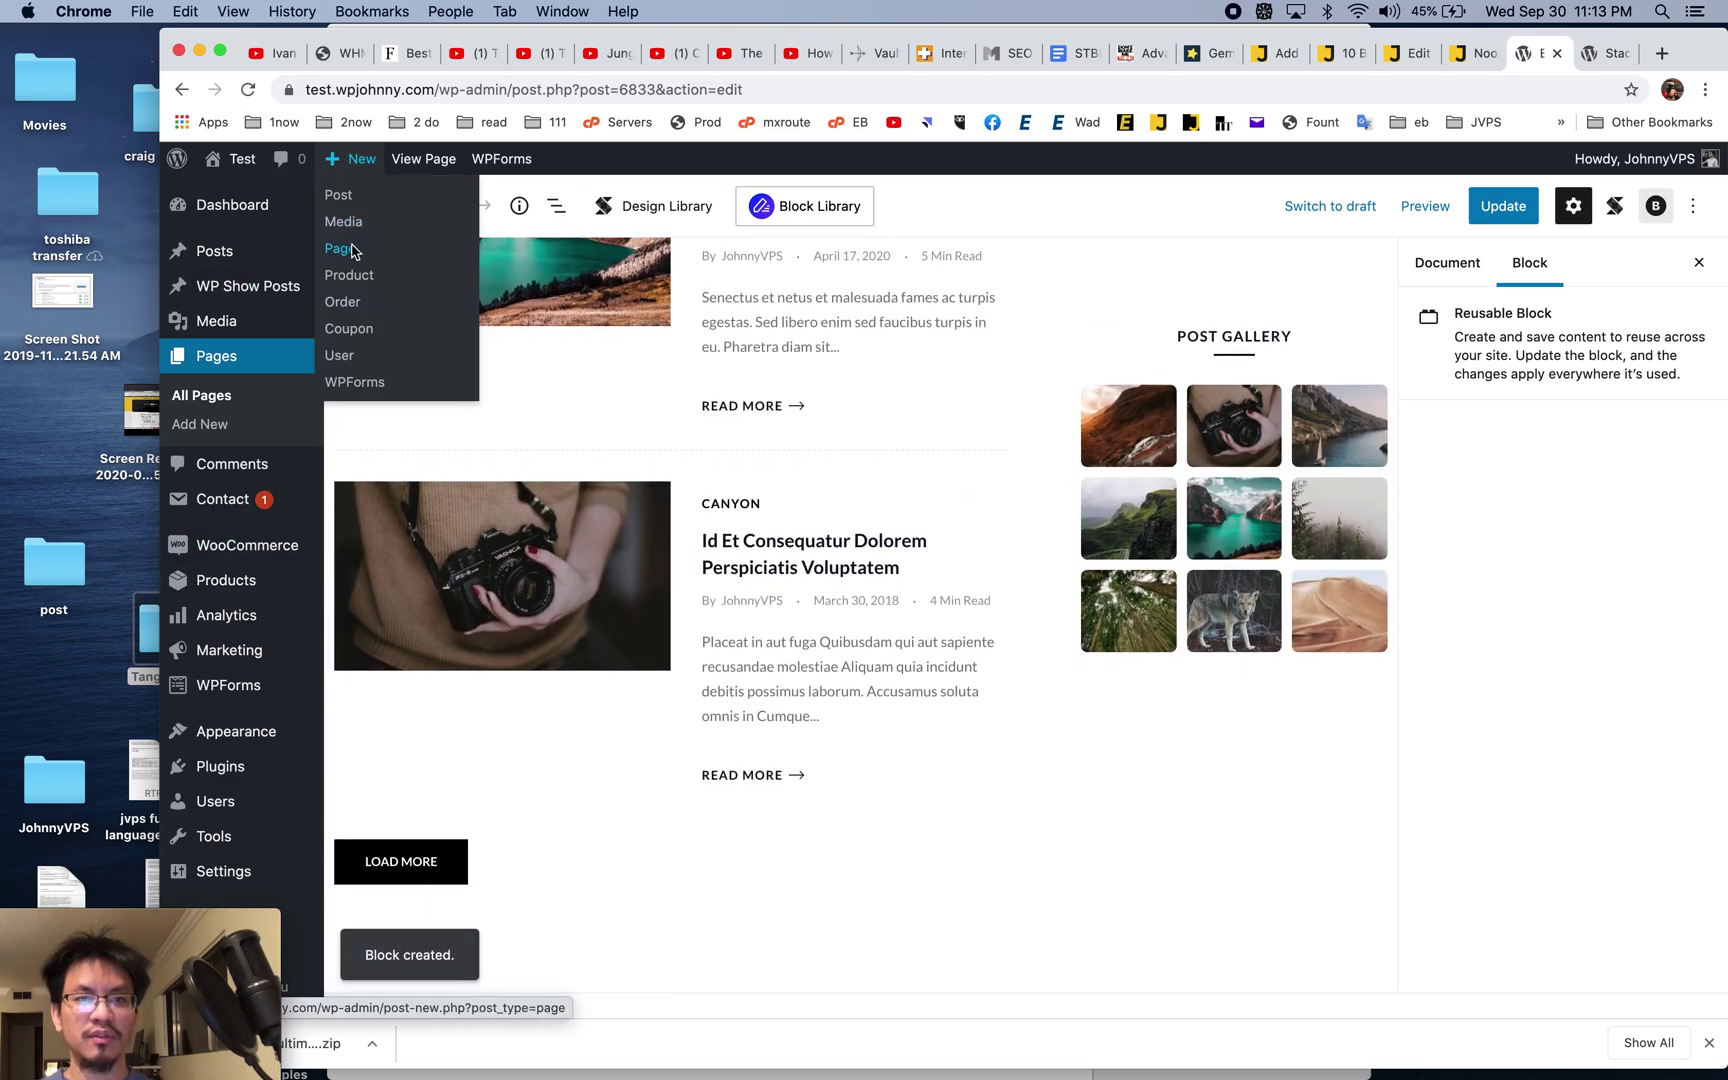
{"action": "left_click", "coordinate": [352, 249]}
{"action": "left_click", "coordinate": [1012, 375]}
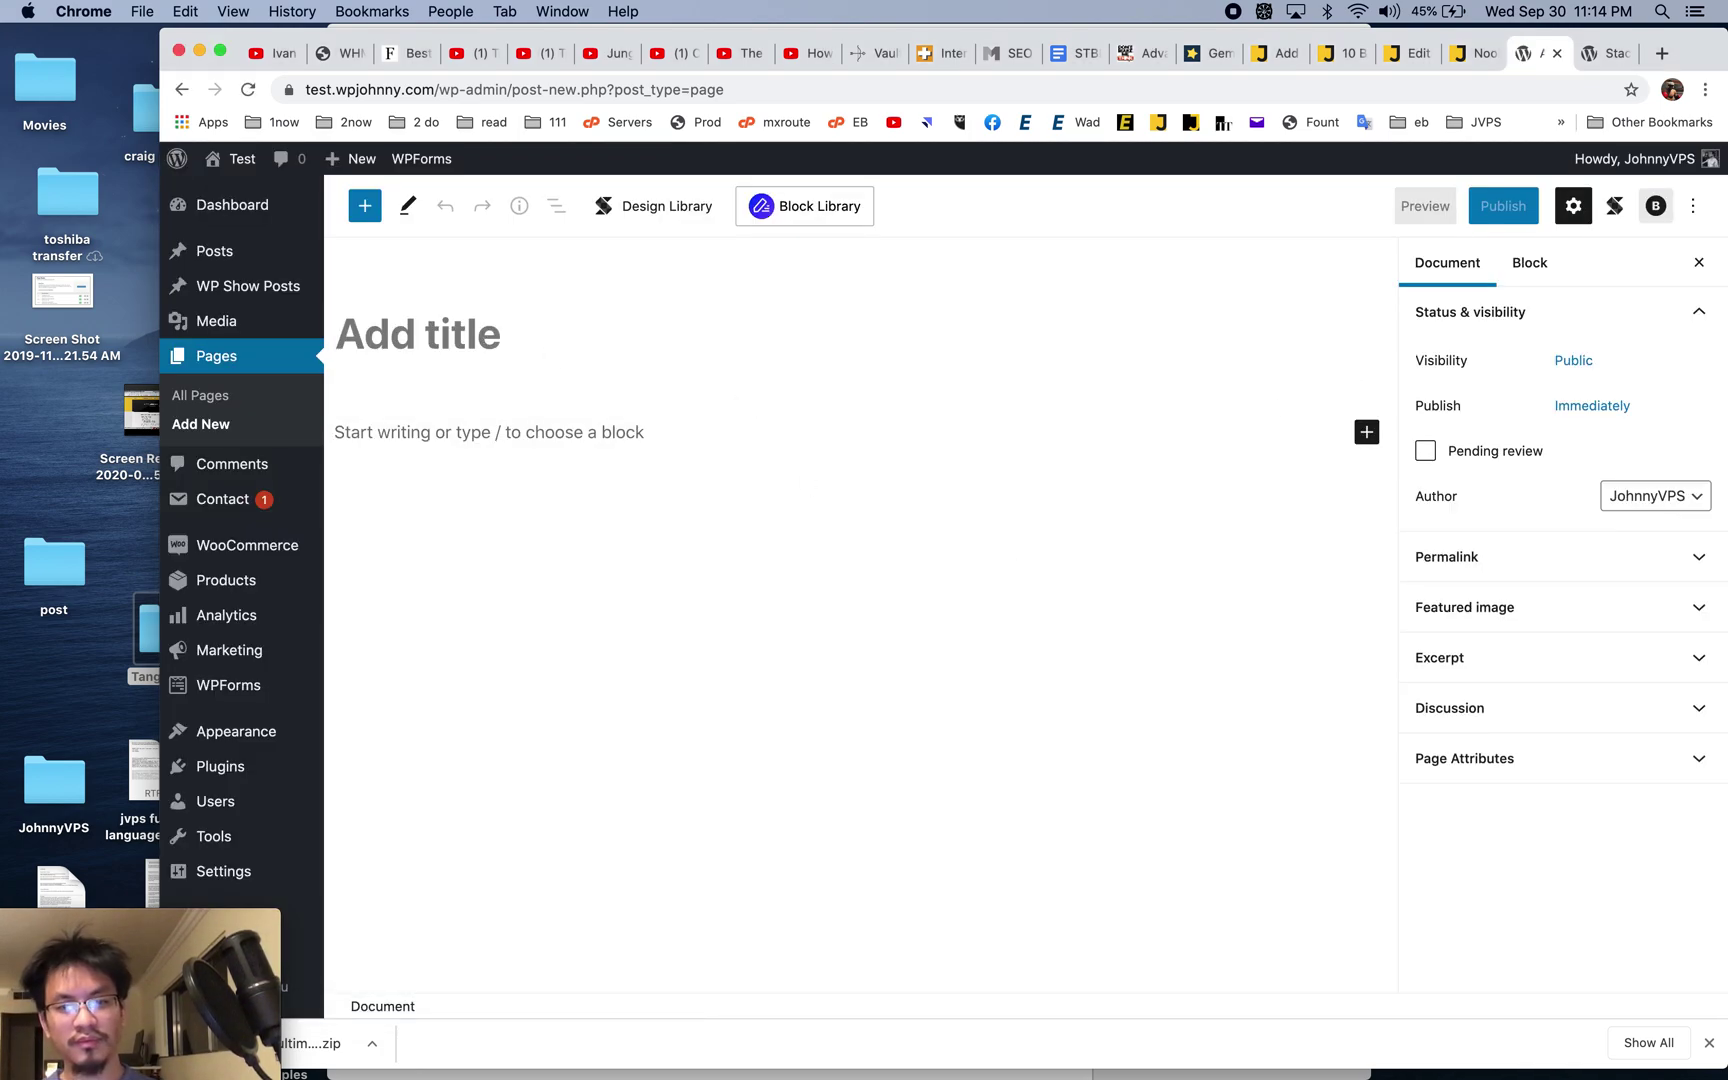
{"action": "type", "text": "sdsff"}
{"action": "left_click", "coordinate": [474, 440]}
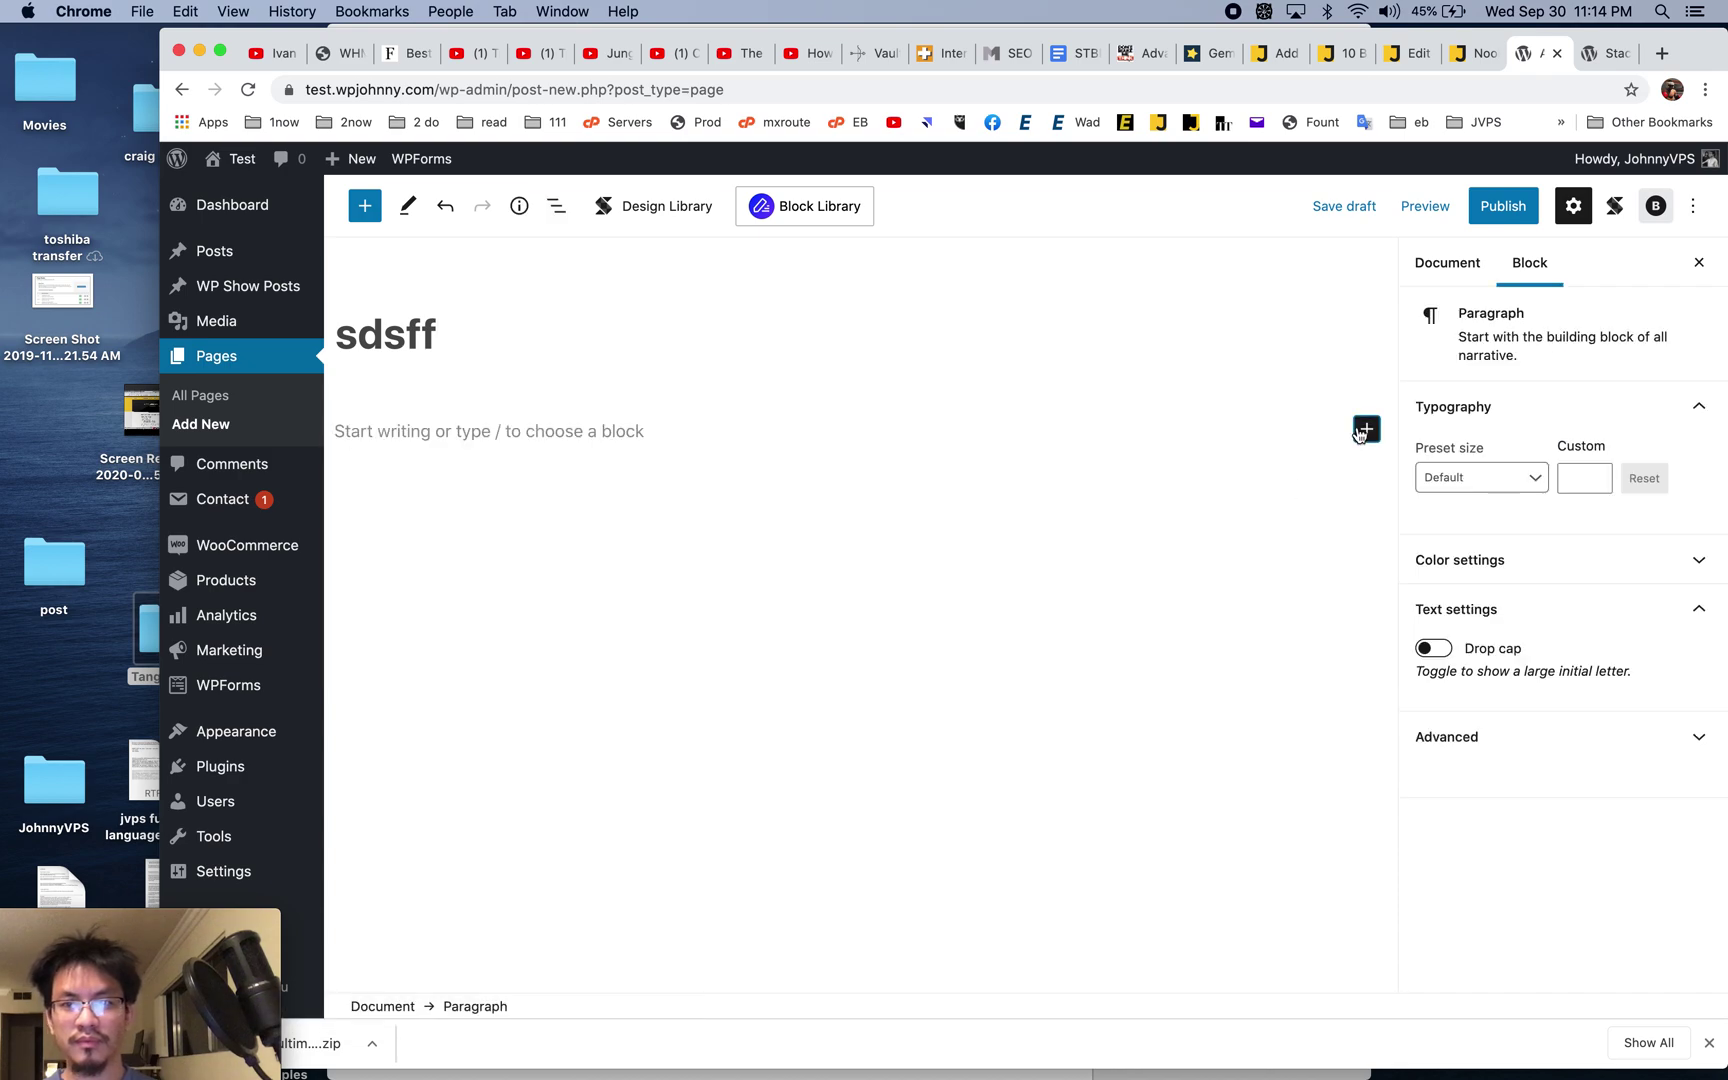
- Insert the Untitled Reusable Block into the page, begin publishing, and switch to the blog post
{"action": "left_click", "coordinate": [1362, 430]}
{"action": "left_click", "coordinate": [1229, 796]}
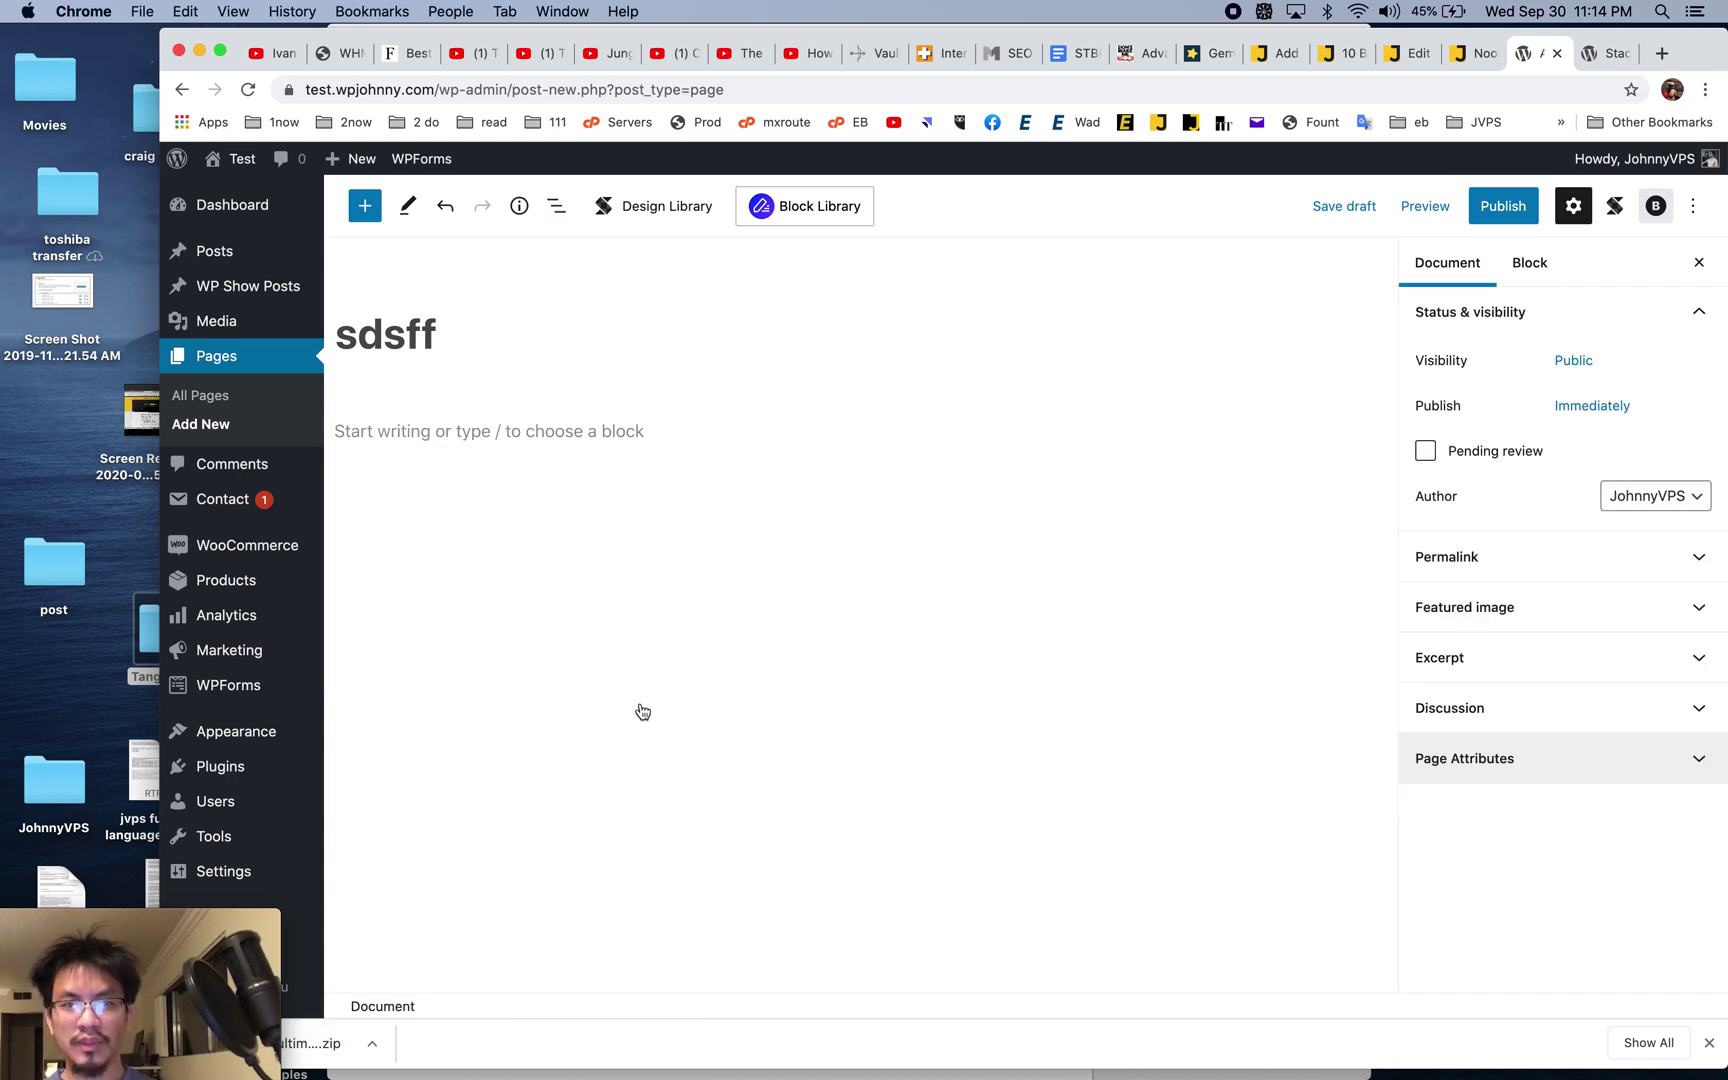
{"action": "left_click", "coordinate": [365, 205]}
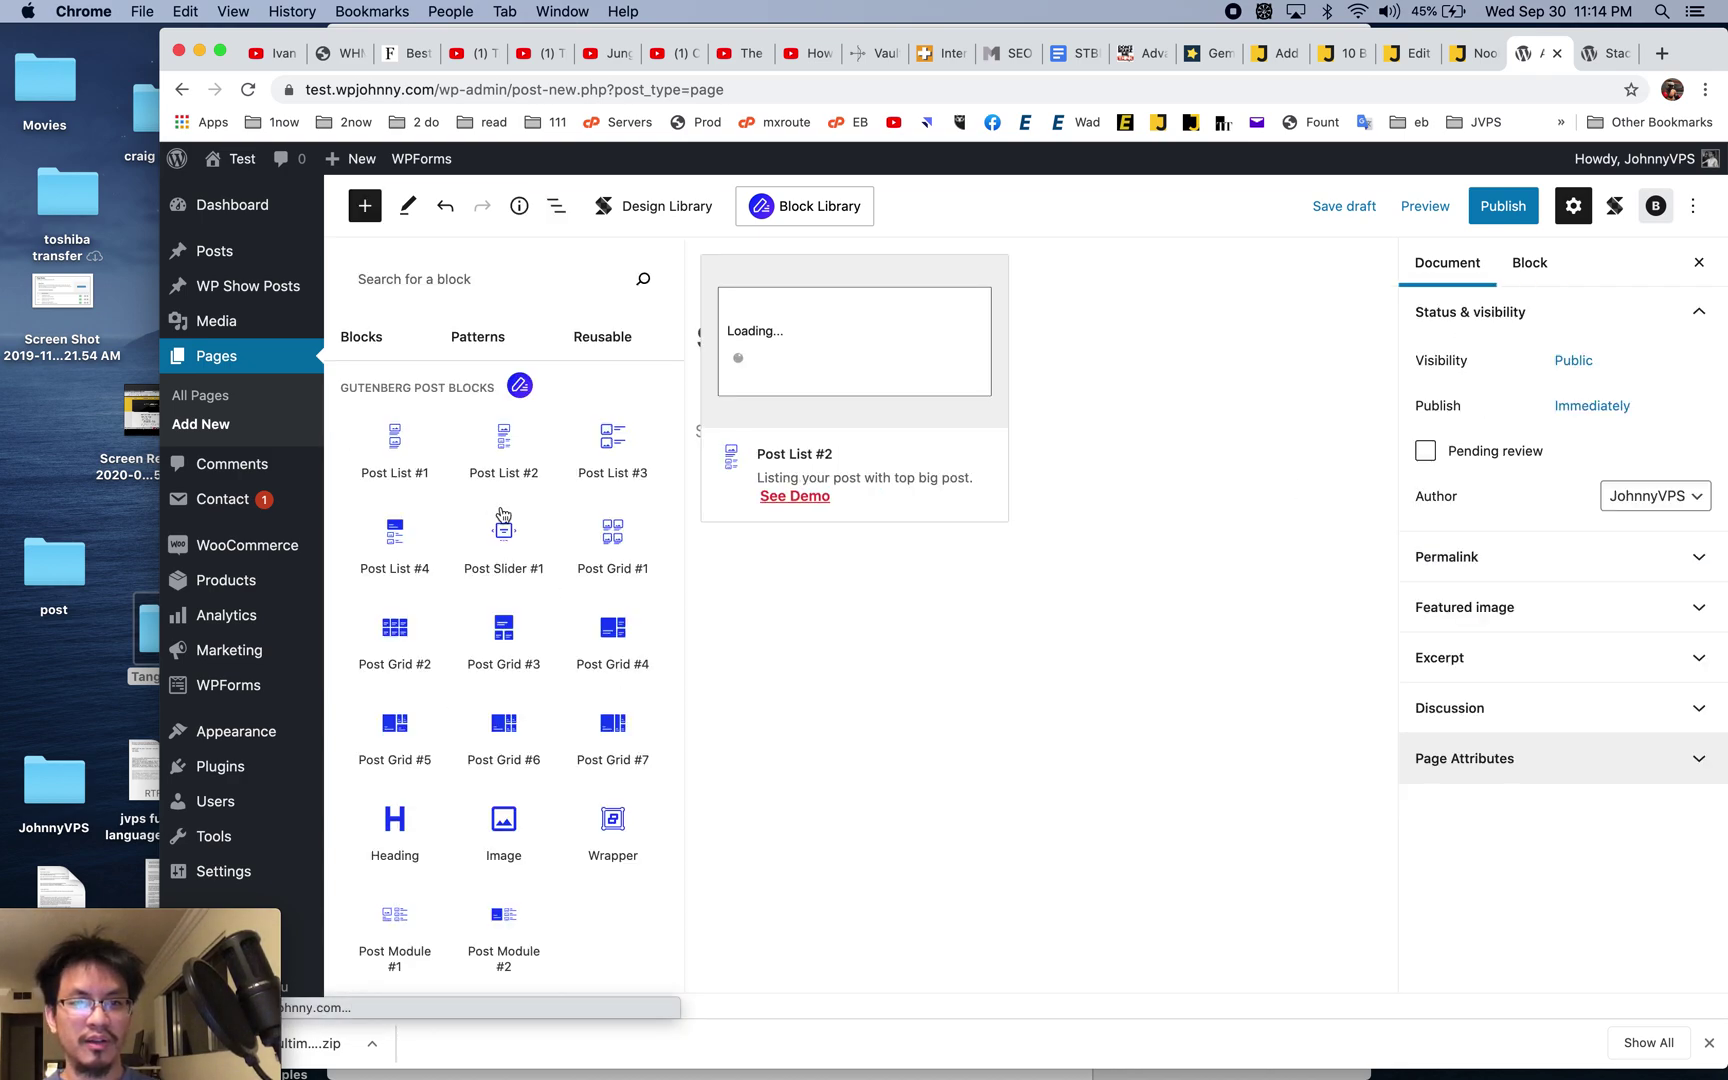
{"action": "left_click", "coordinate": [577, 340]}
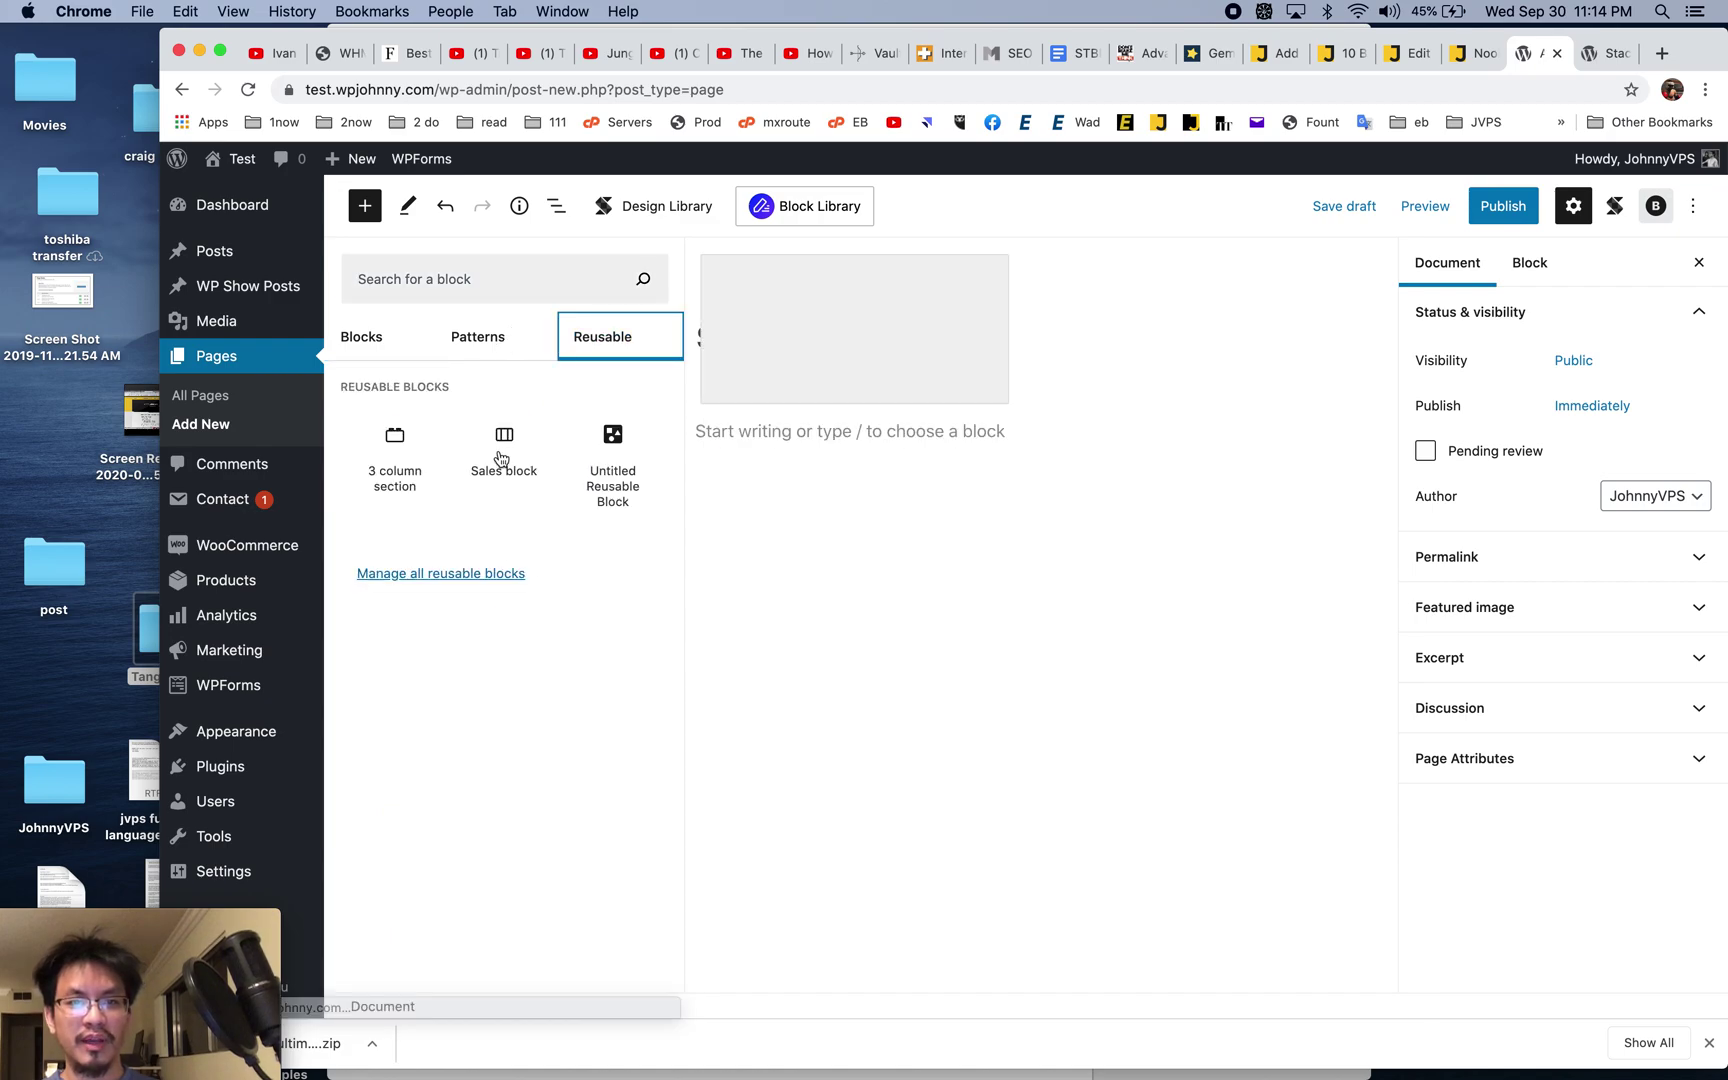
{"action": "left_click", "coordinate": [610, 462]}
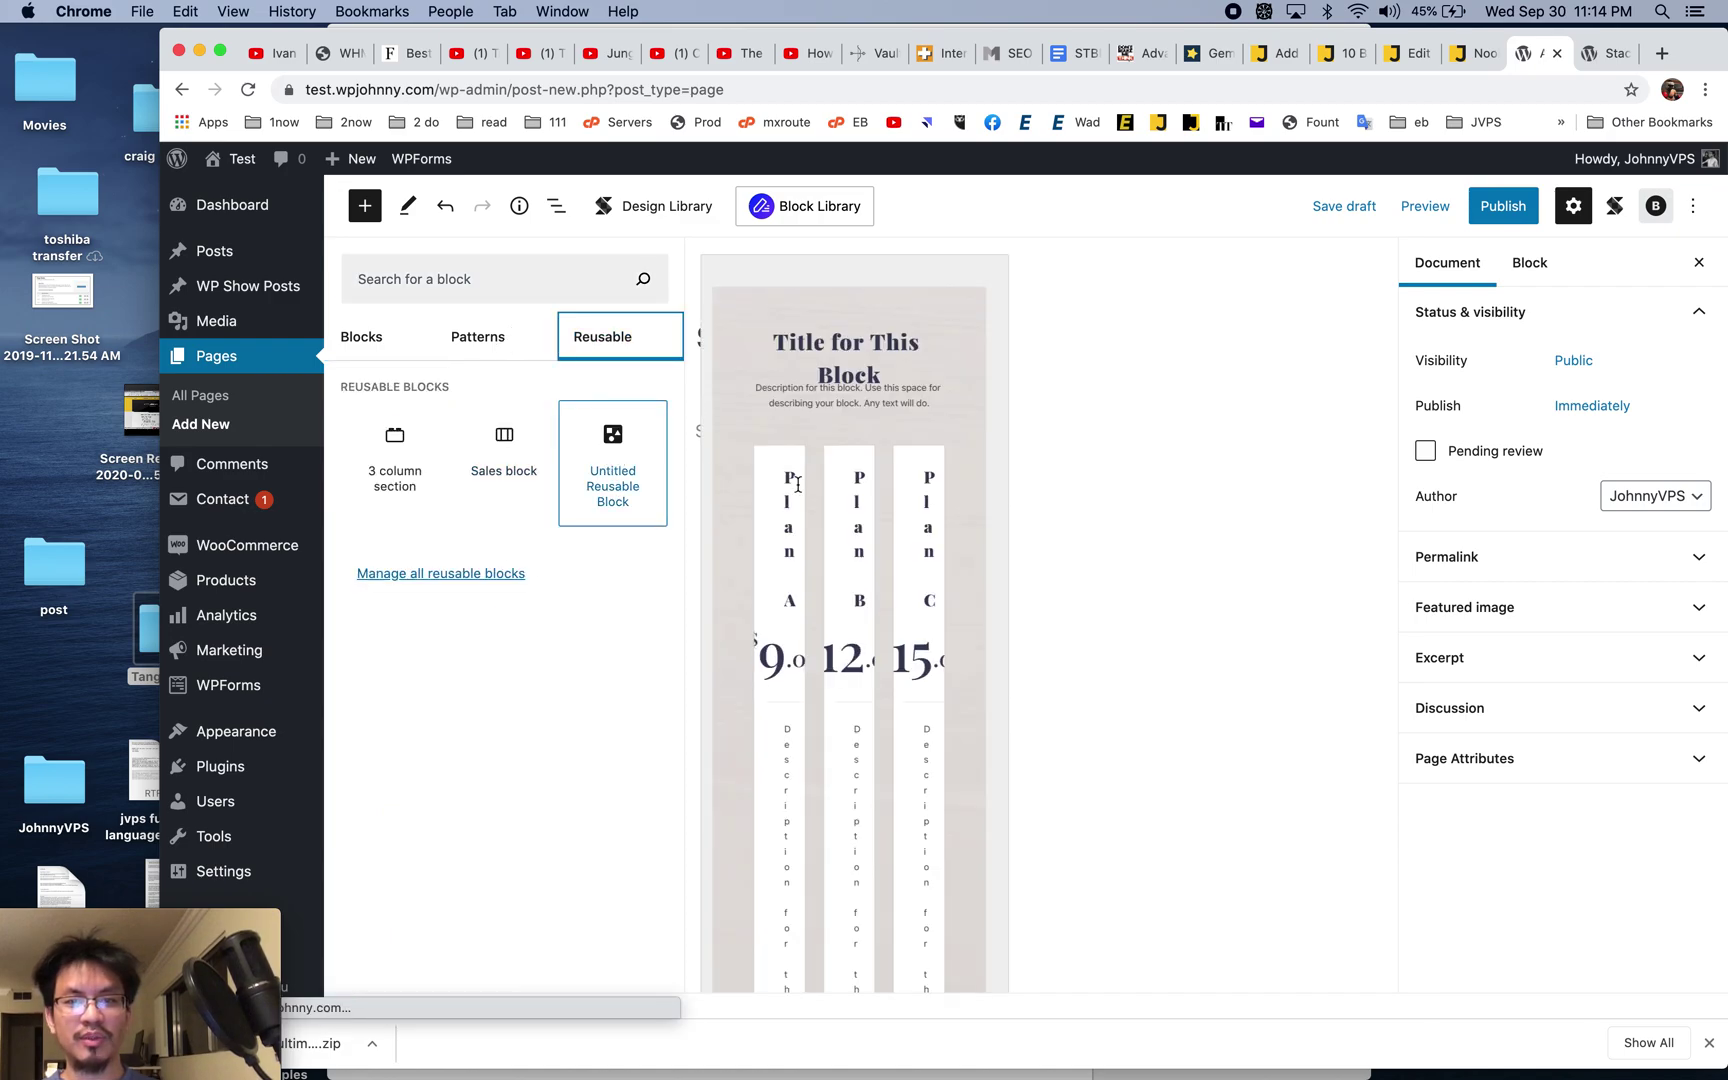
{"action": "scroll", "coordinate": [1027, 622], "scroll_direction": "down", "scroll_amount": 10}
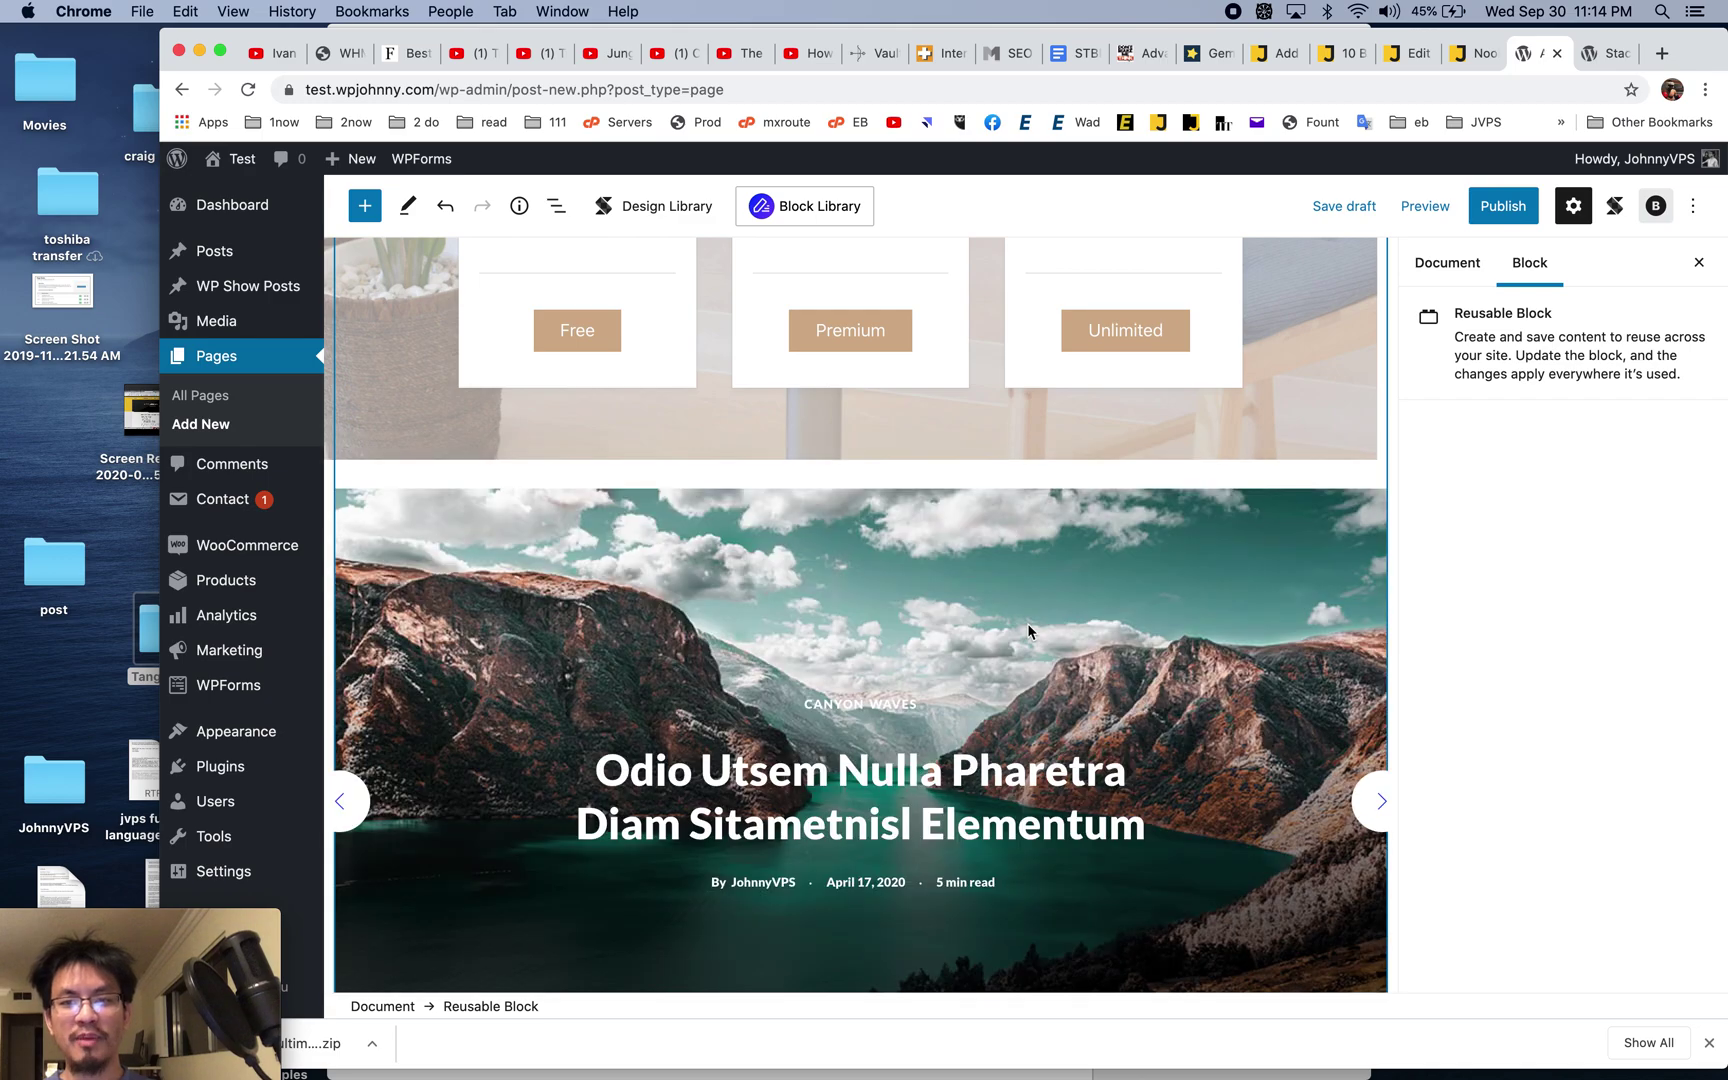
{"action": "scroll", "coordinate": [1027, 622], "scroll_direction": "up", "scroll_amount": 10}
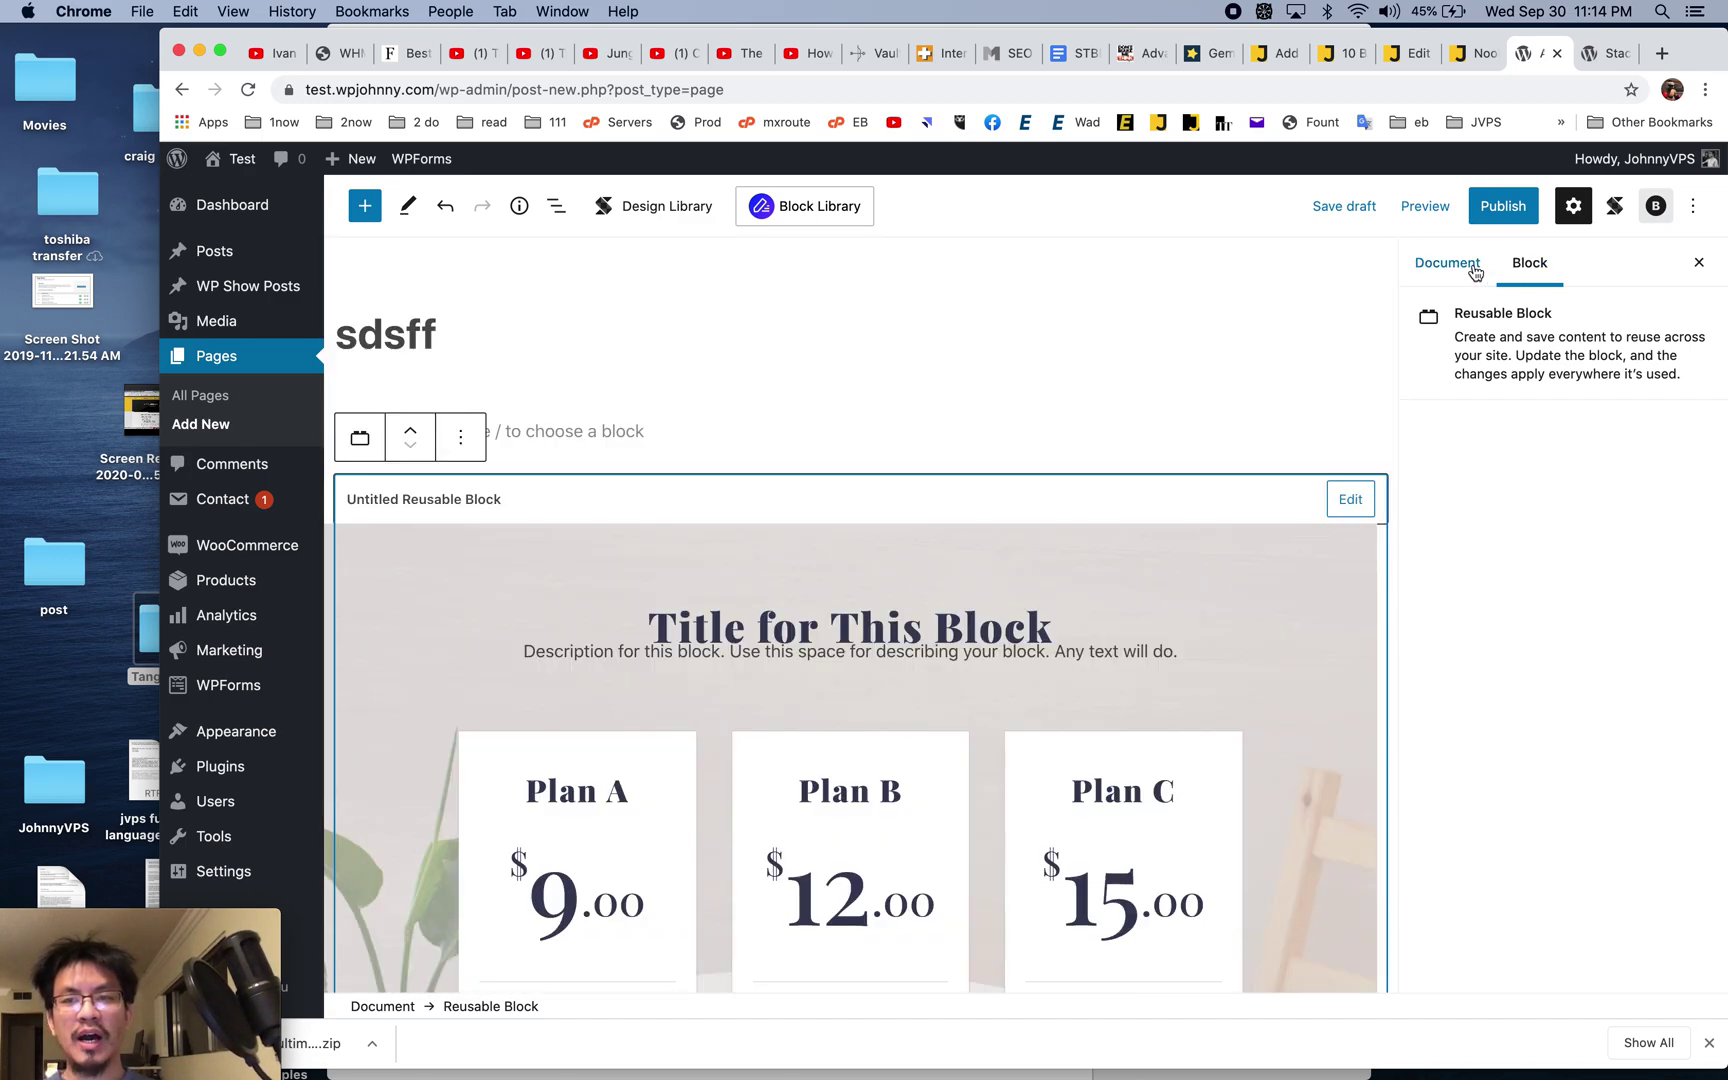
{"action": "left_click", "coordinate": [1503, 206]}
{"action": "left_click", "coordinate": [1474, 58]}
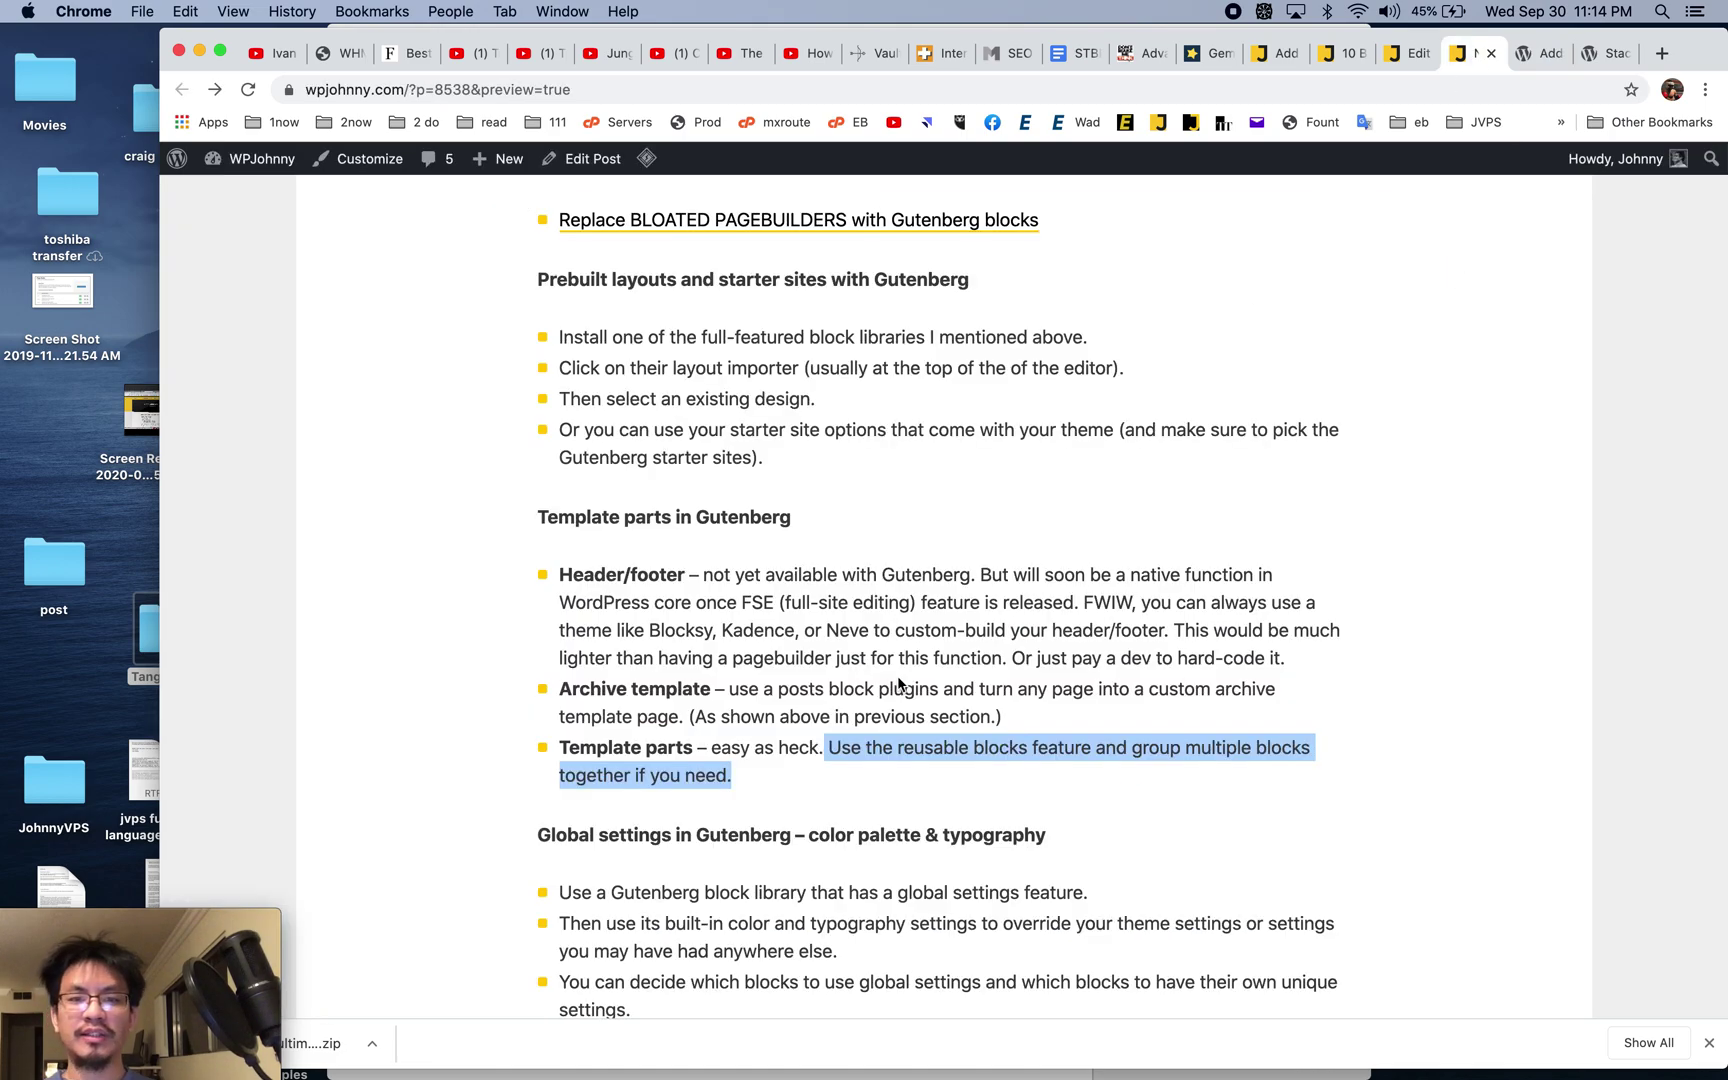
- Highlight the blog post's Global settings section, then confirm publishing the sdsff page
{"action": "scroll", "coordinate": [898, 683], "scroll_direction": "down", "scroll_amount": 5}
{"action": "left_click", "coordinate": [815, 578]}
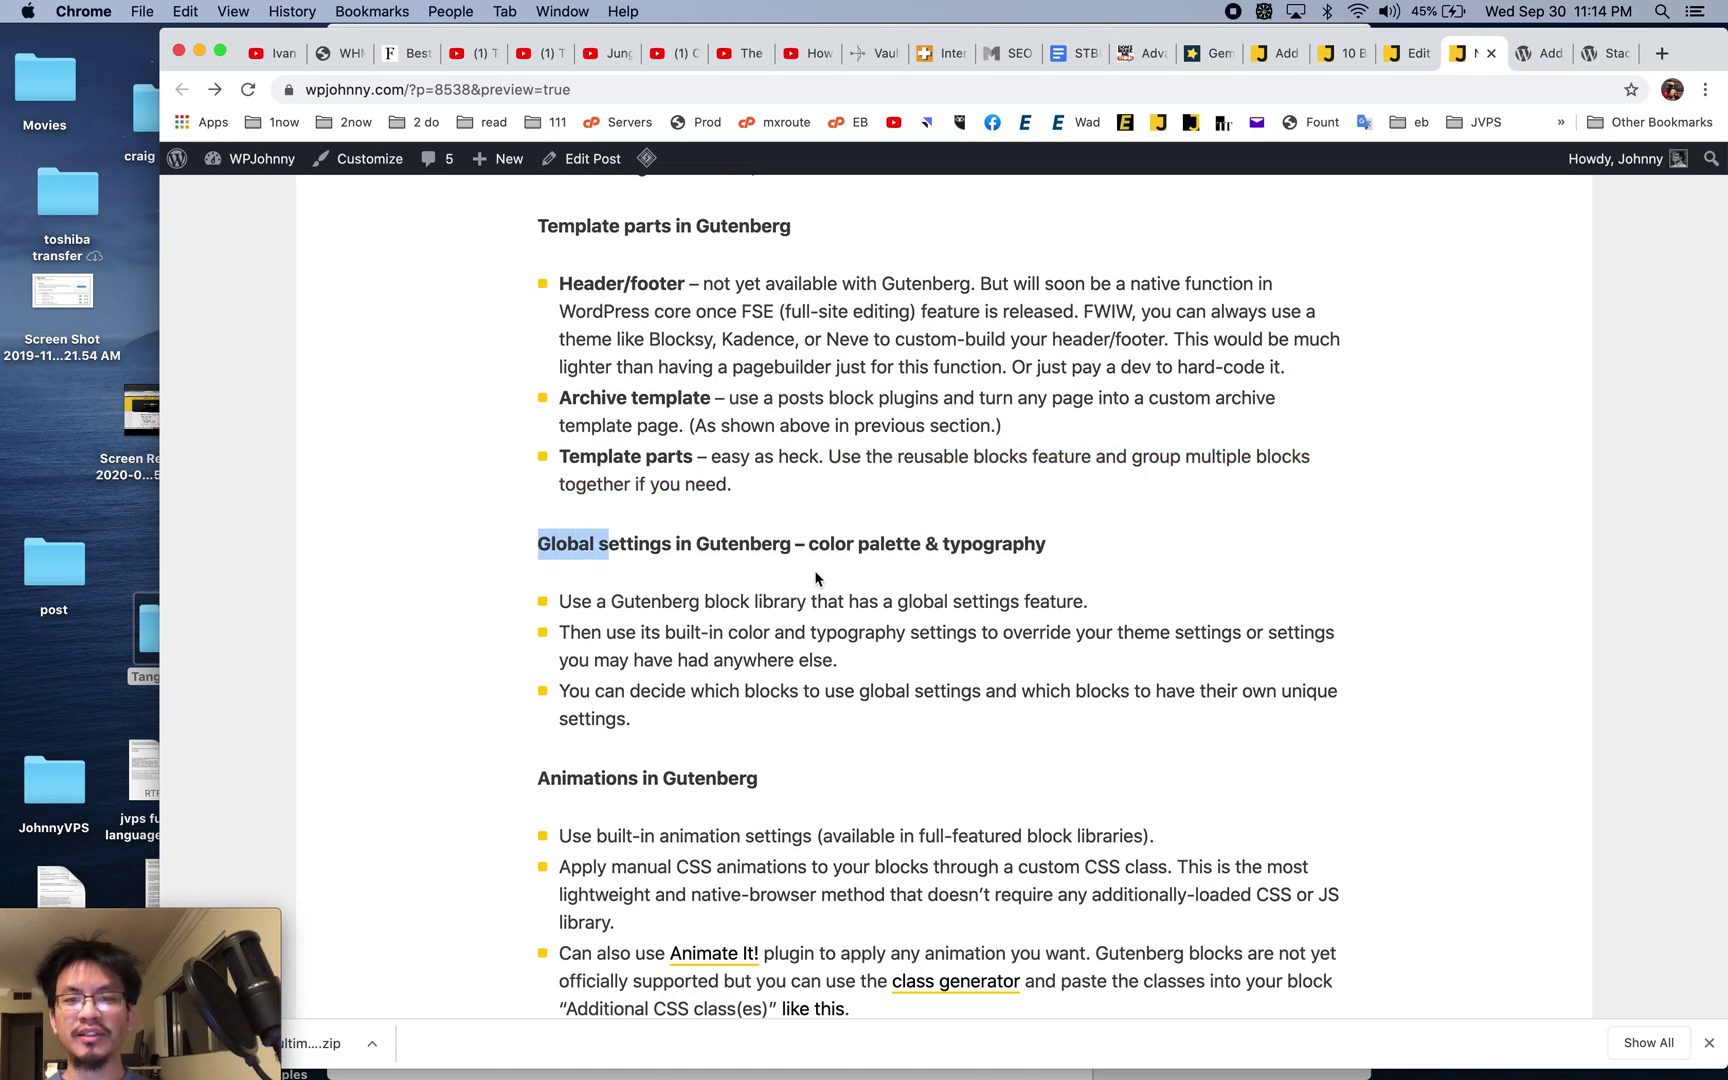
{"action": "left_click_drag", "start_coordinate": [815, 578], "coordinate": [957, 686]}
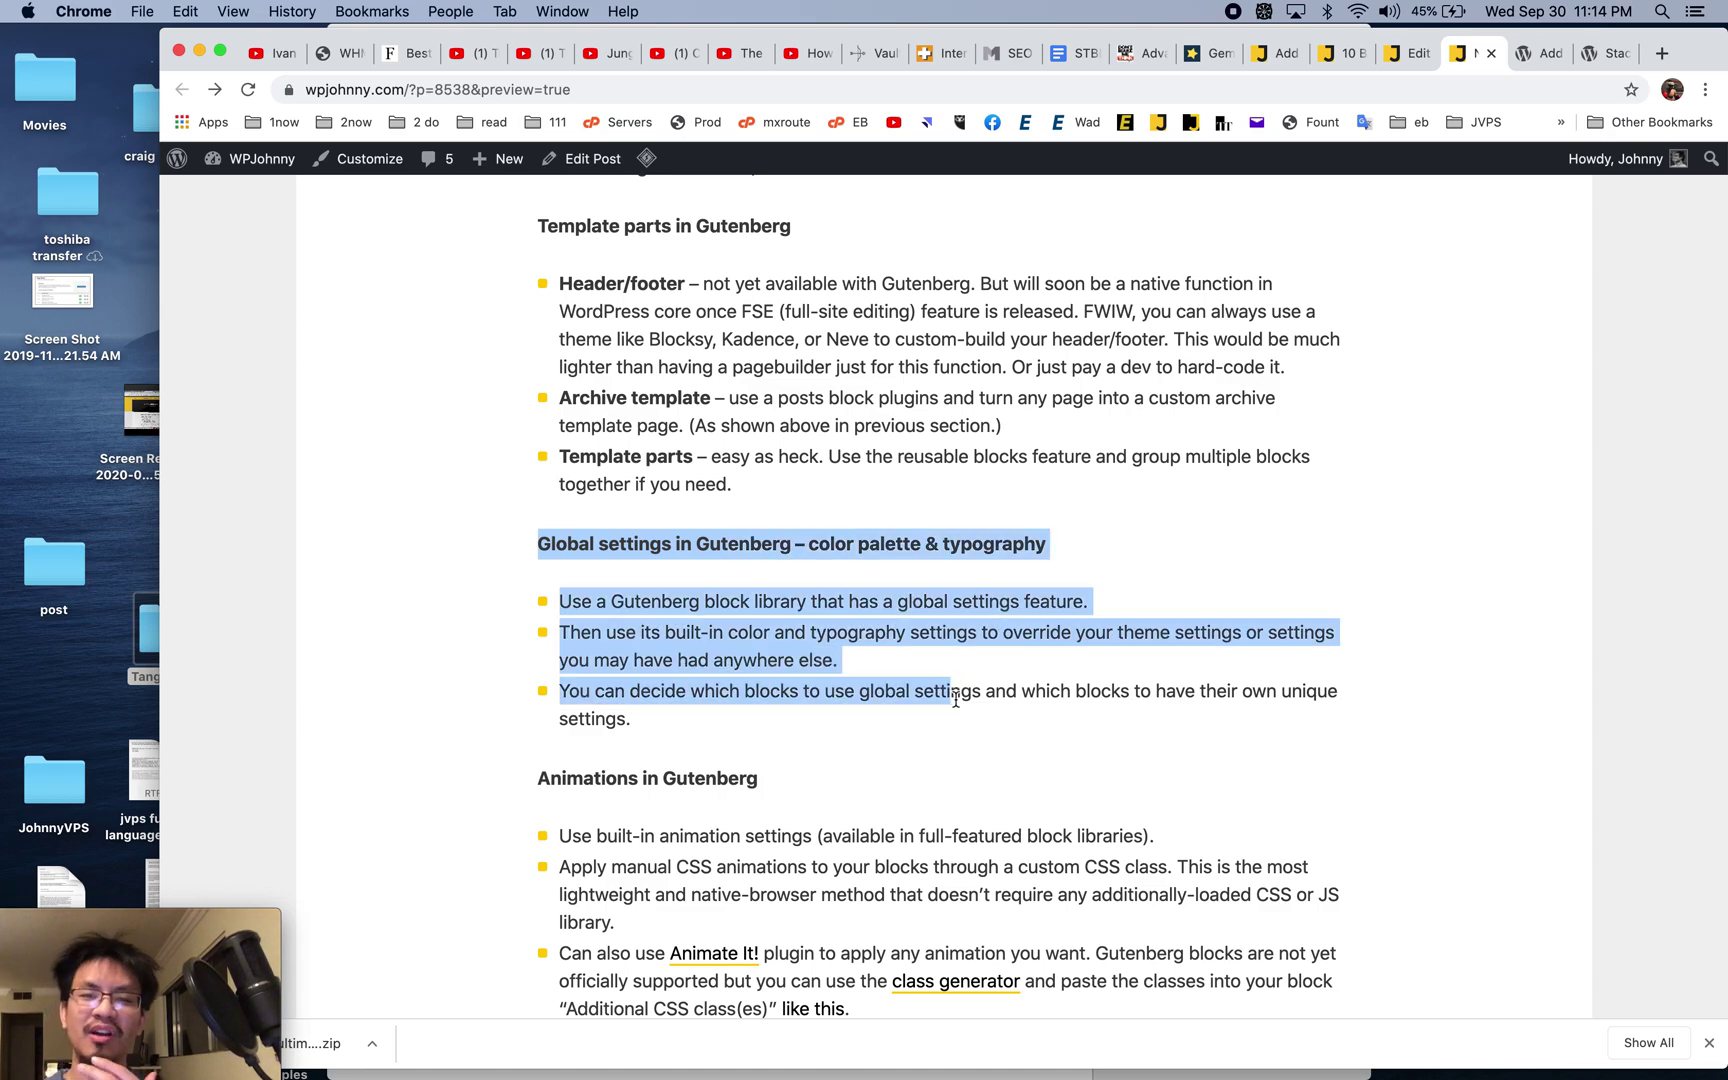
{"action": "left_click", "coordinate": [1534, 57]}
{"action": "left_click", "coordinate": [1545, 208]}
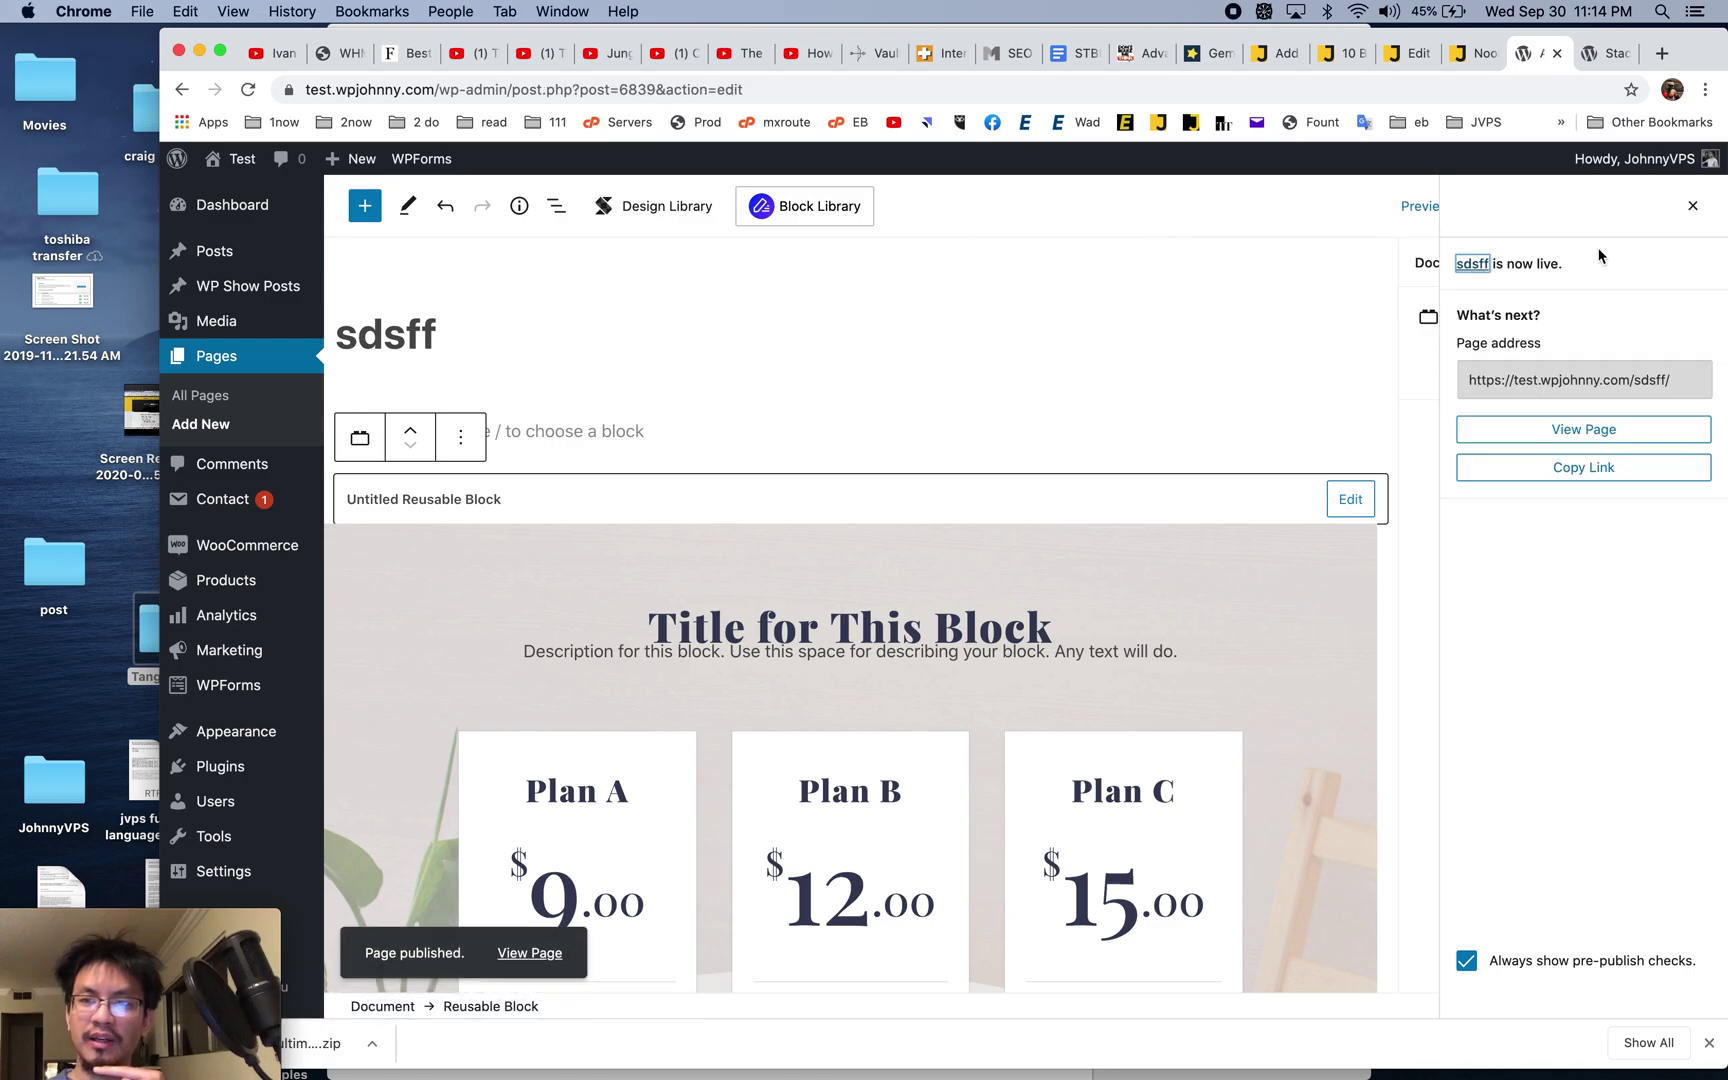
- In Stackable settings, enable Use only Stackable colors and add green, teal and dark-blue custom colours
{"action": "left_click", "coordinate": [1693, 207]}
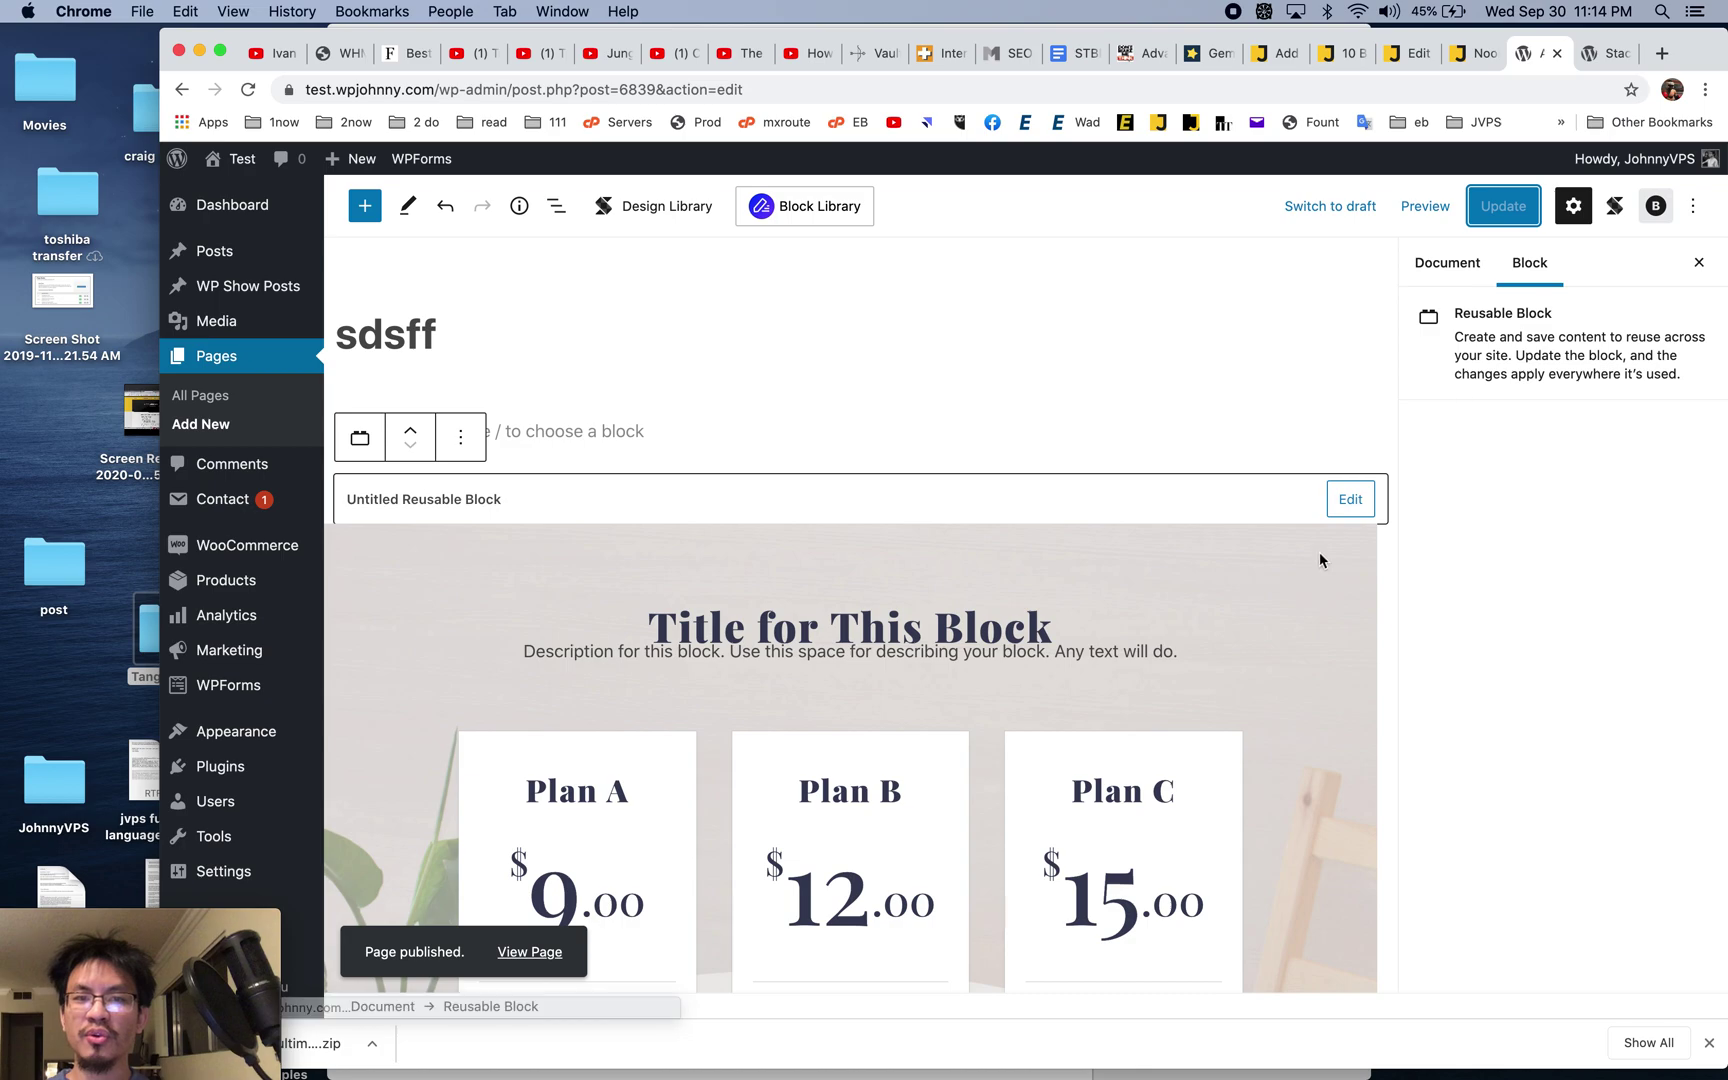
{"action": "left_click", "coordinate": [1620, 210]}
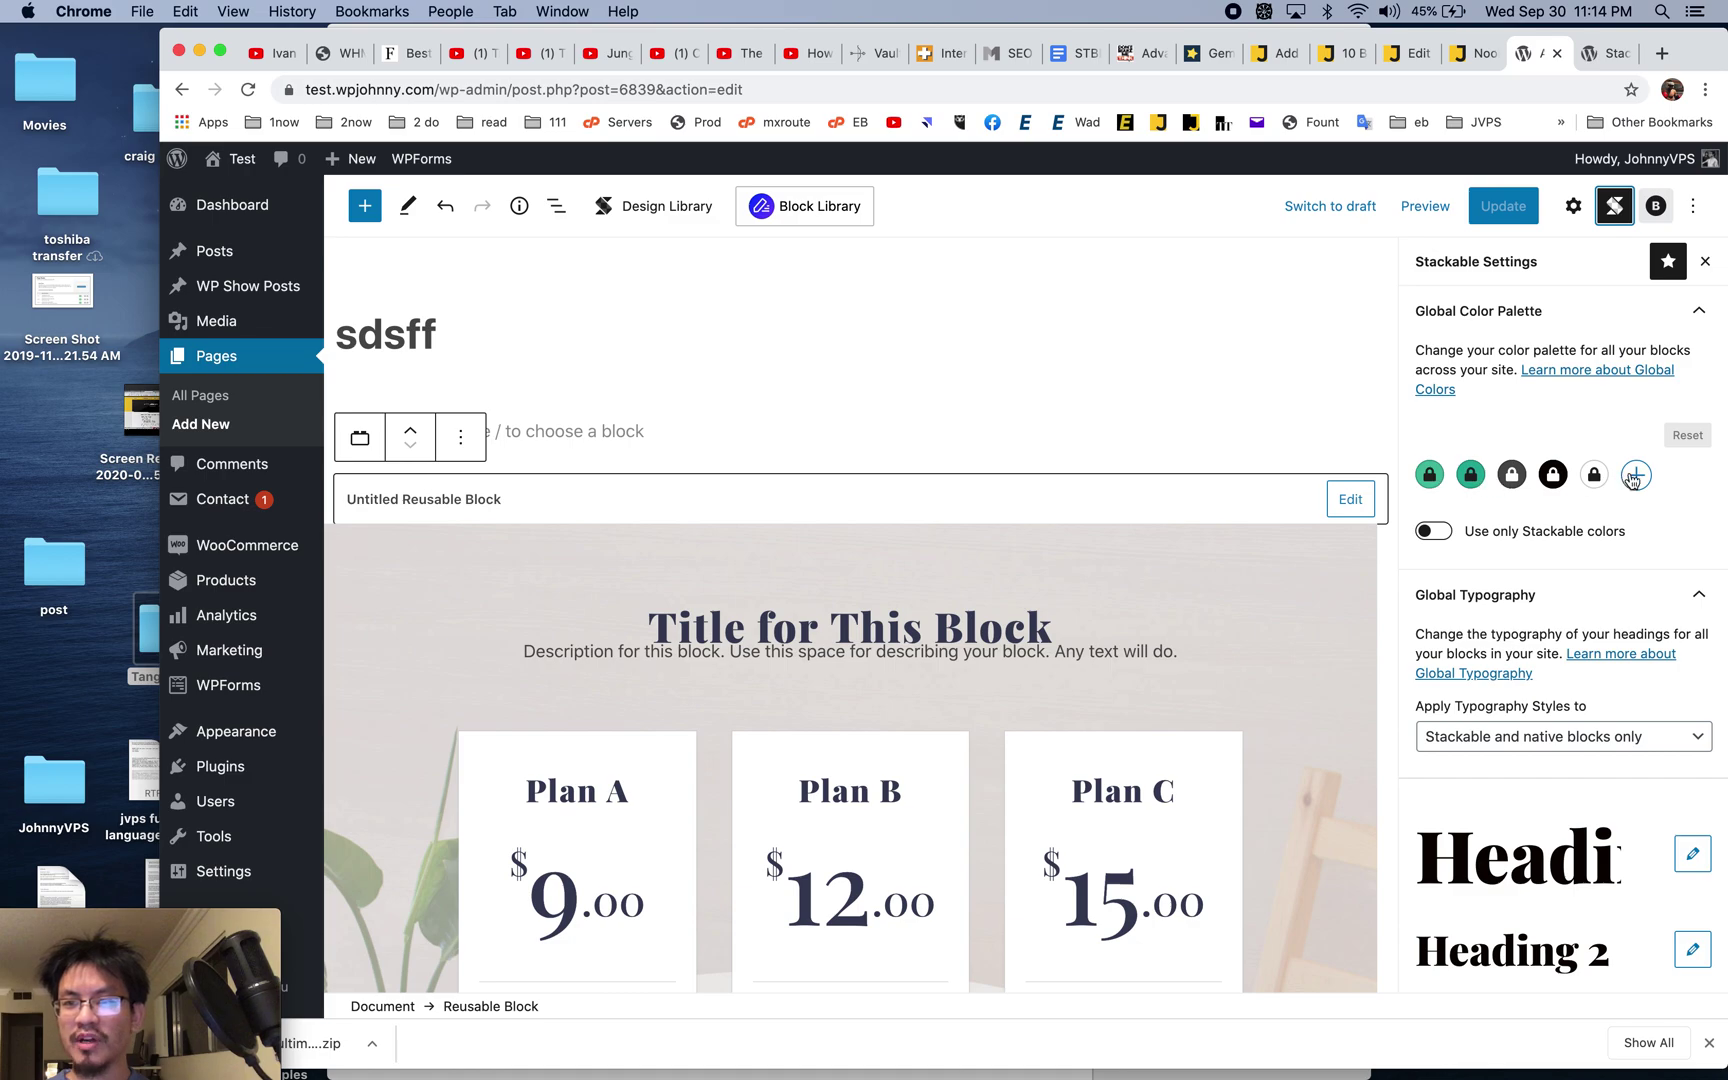
{"action": "left_click", "coordinate": [1436, 540]}
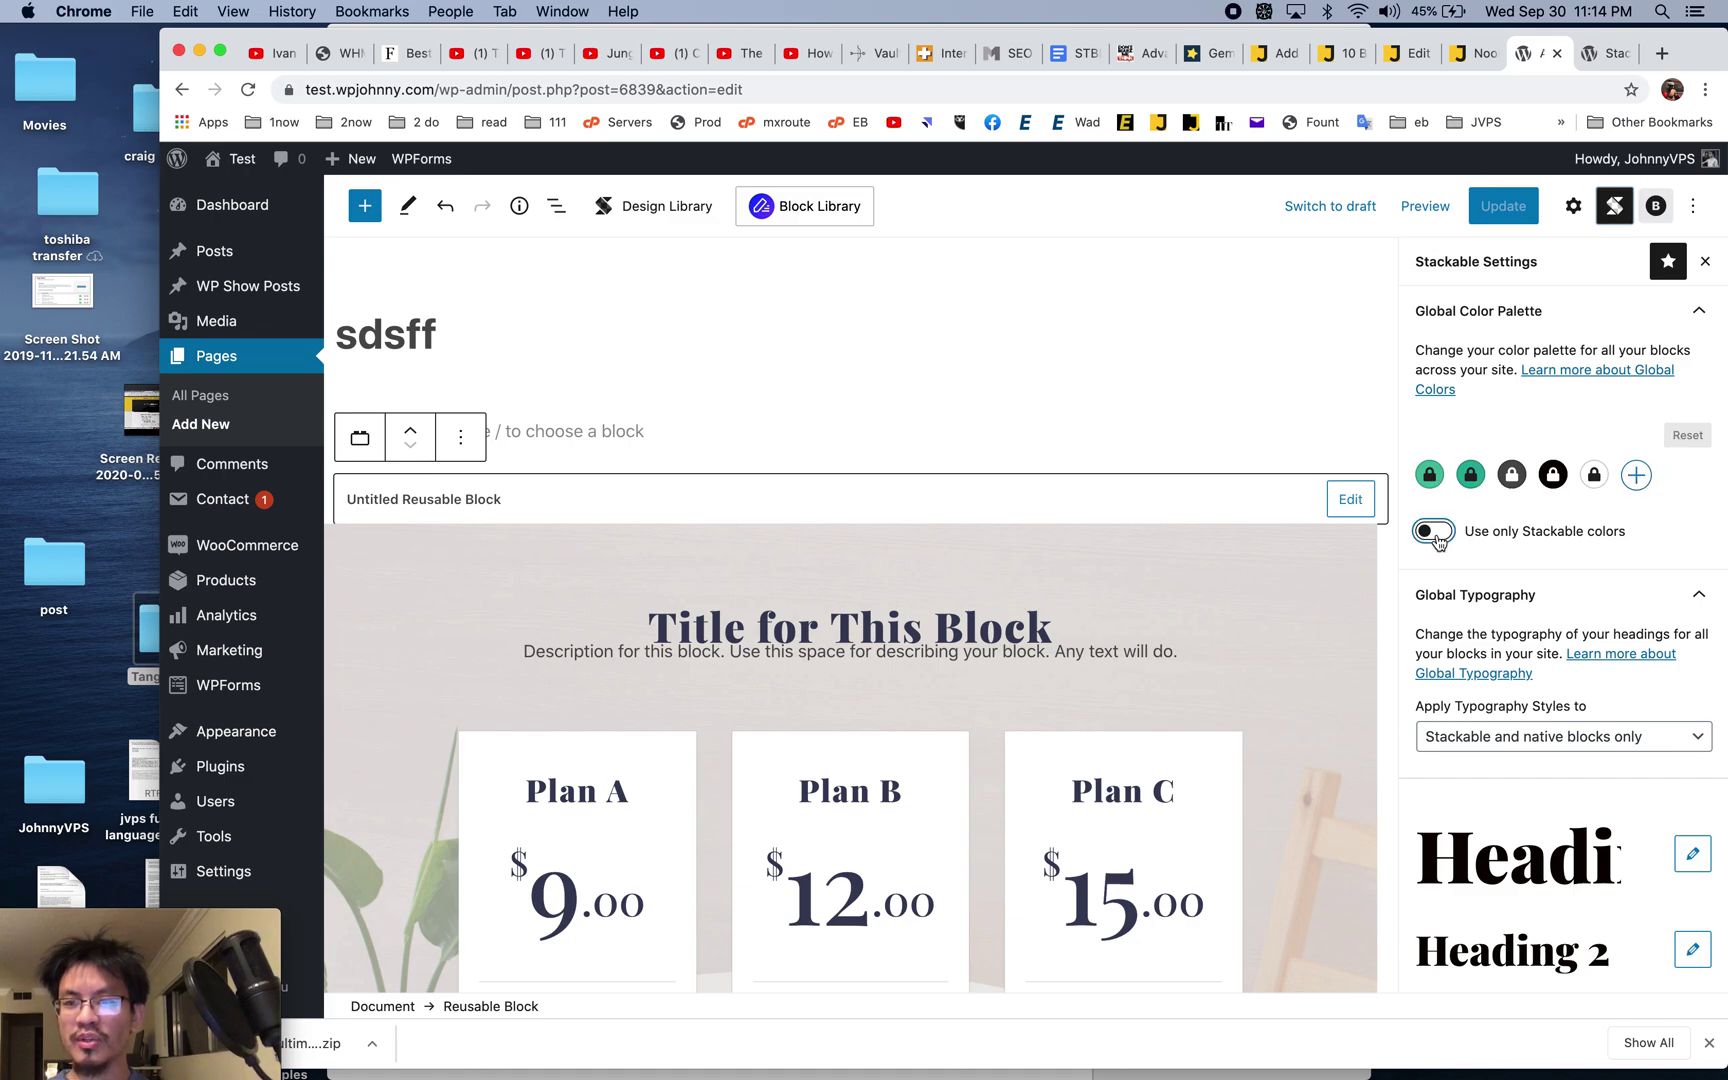
{"action": "left_click", "coordinate": [1432, 487]}
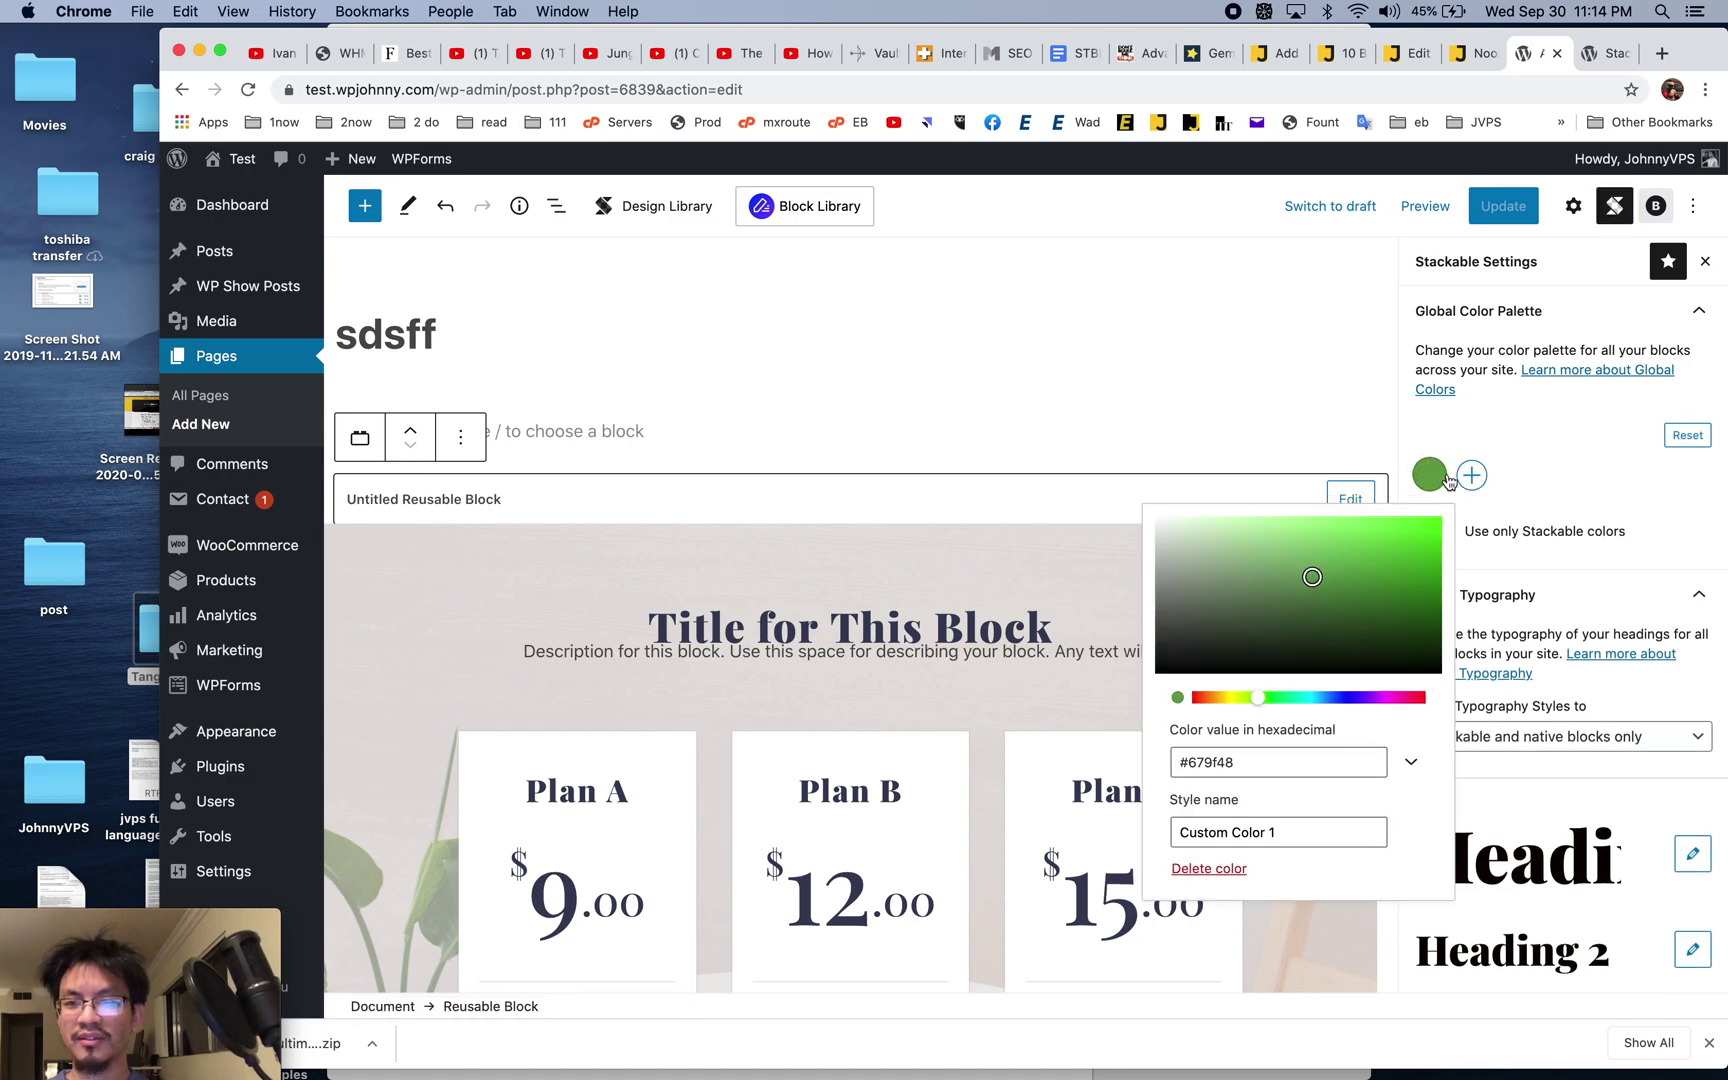
{"action": "left_click", "coordinate": [1471, 474]}
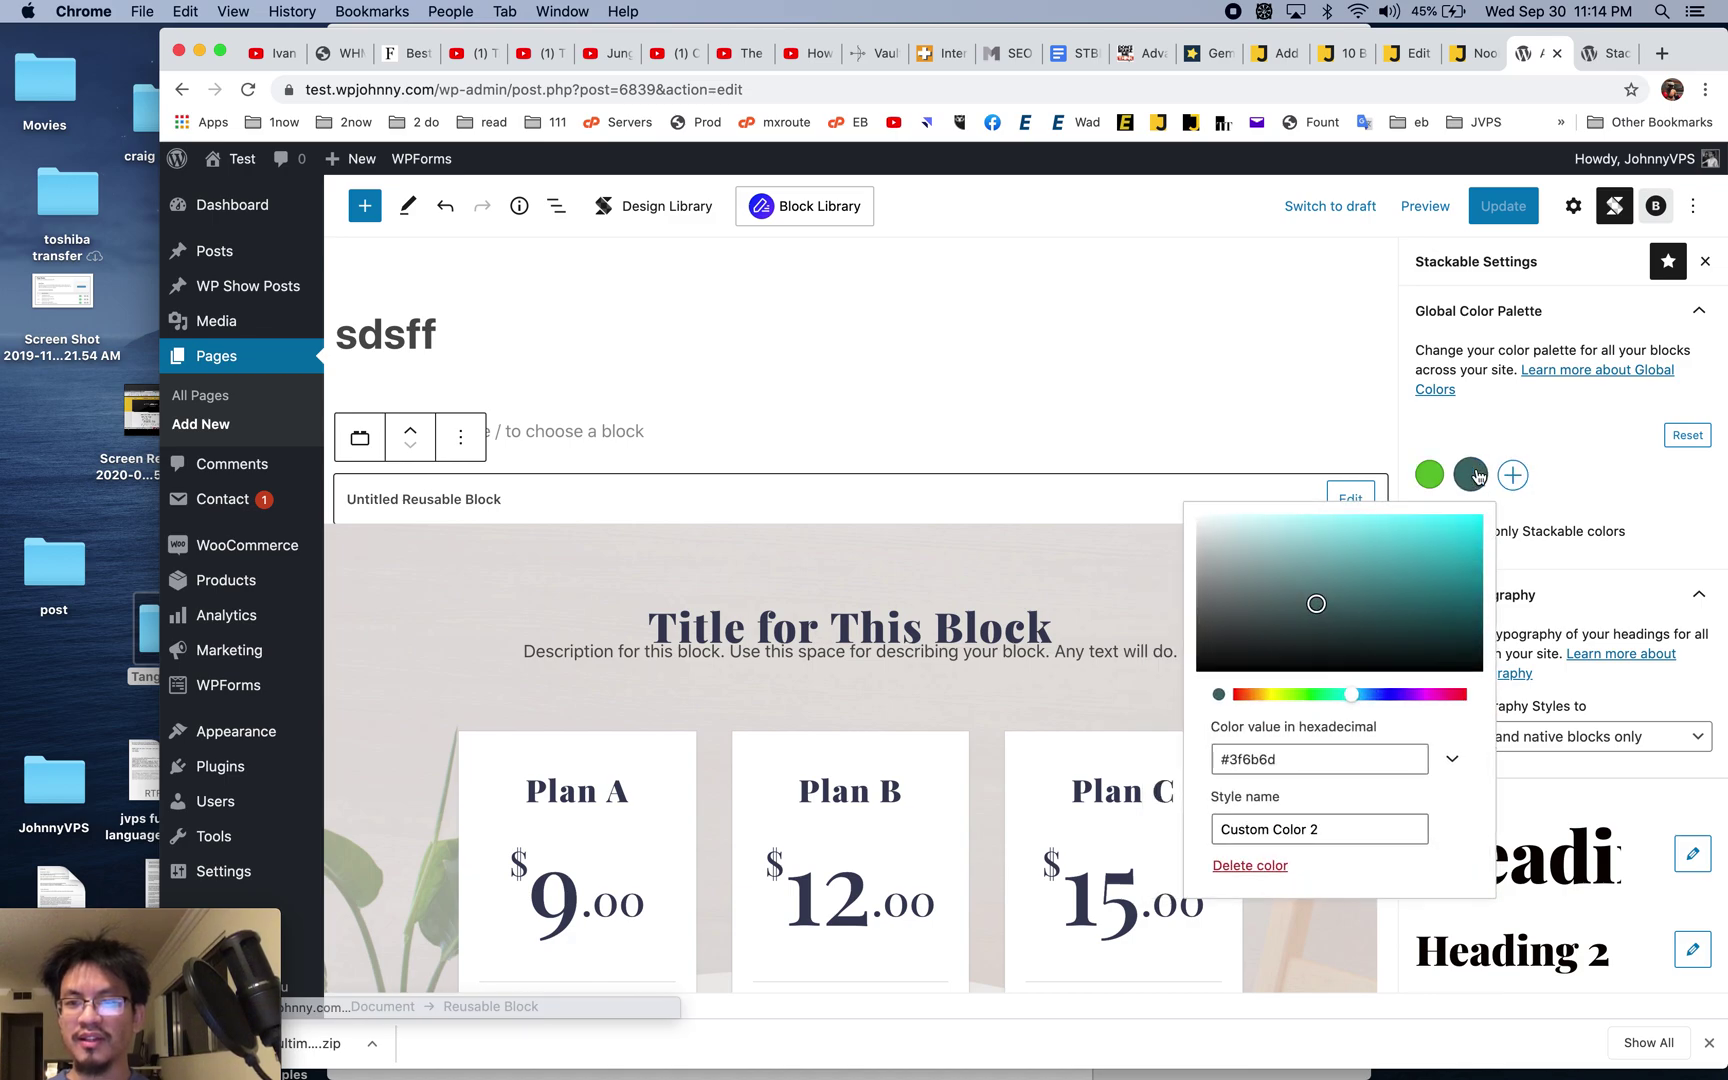
{"action": "left_click", "coordinate": [1512, 474]}
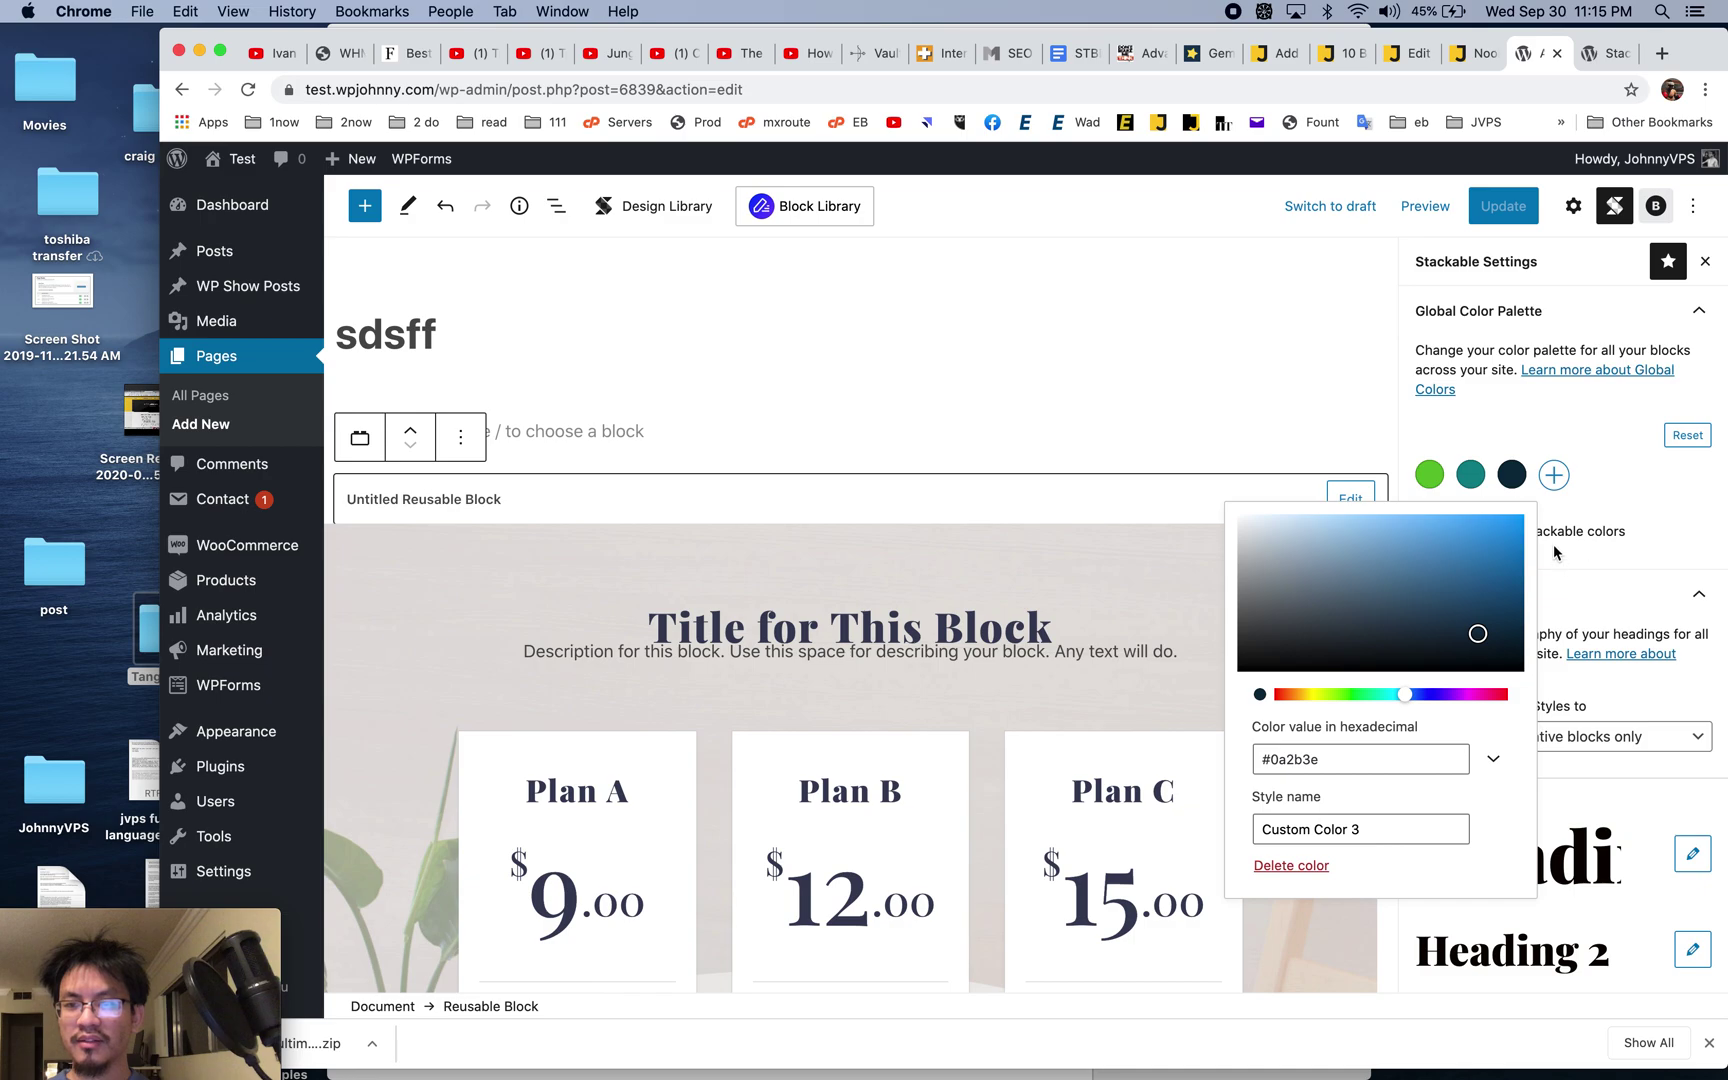
{"action": "left_click", "coordinate": [1617, 515]}
{"action": "scroll", "coordinate": [1642, 679], "scroll_direction": "down", "scroll_amount": 3}
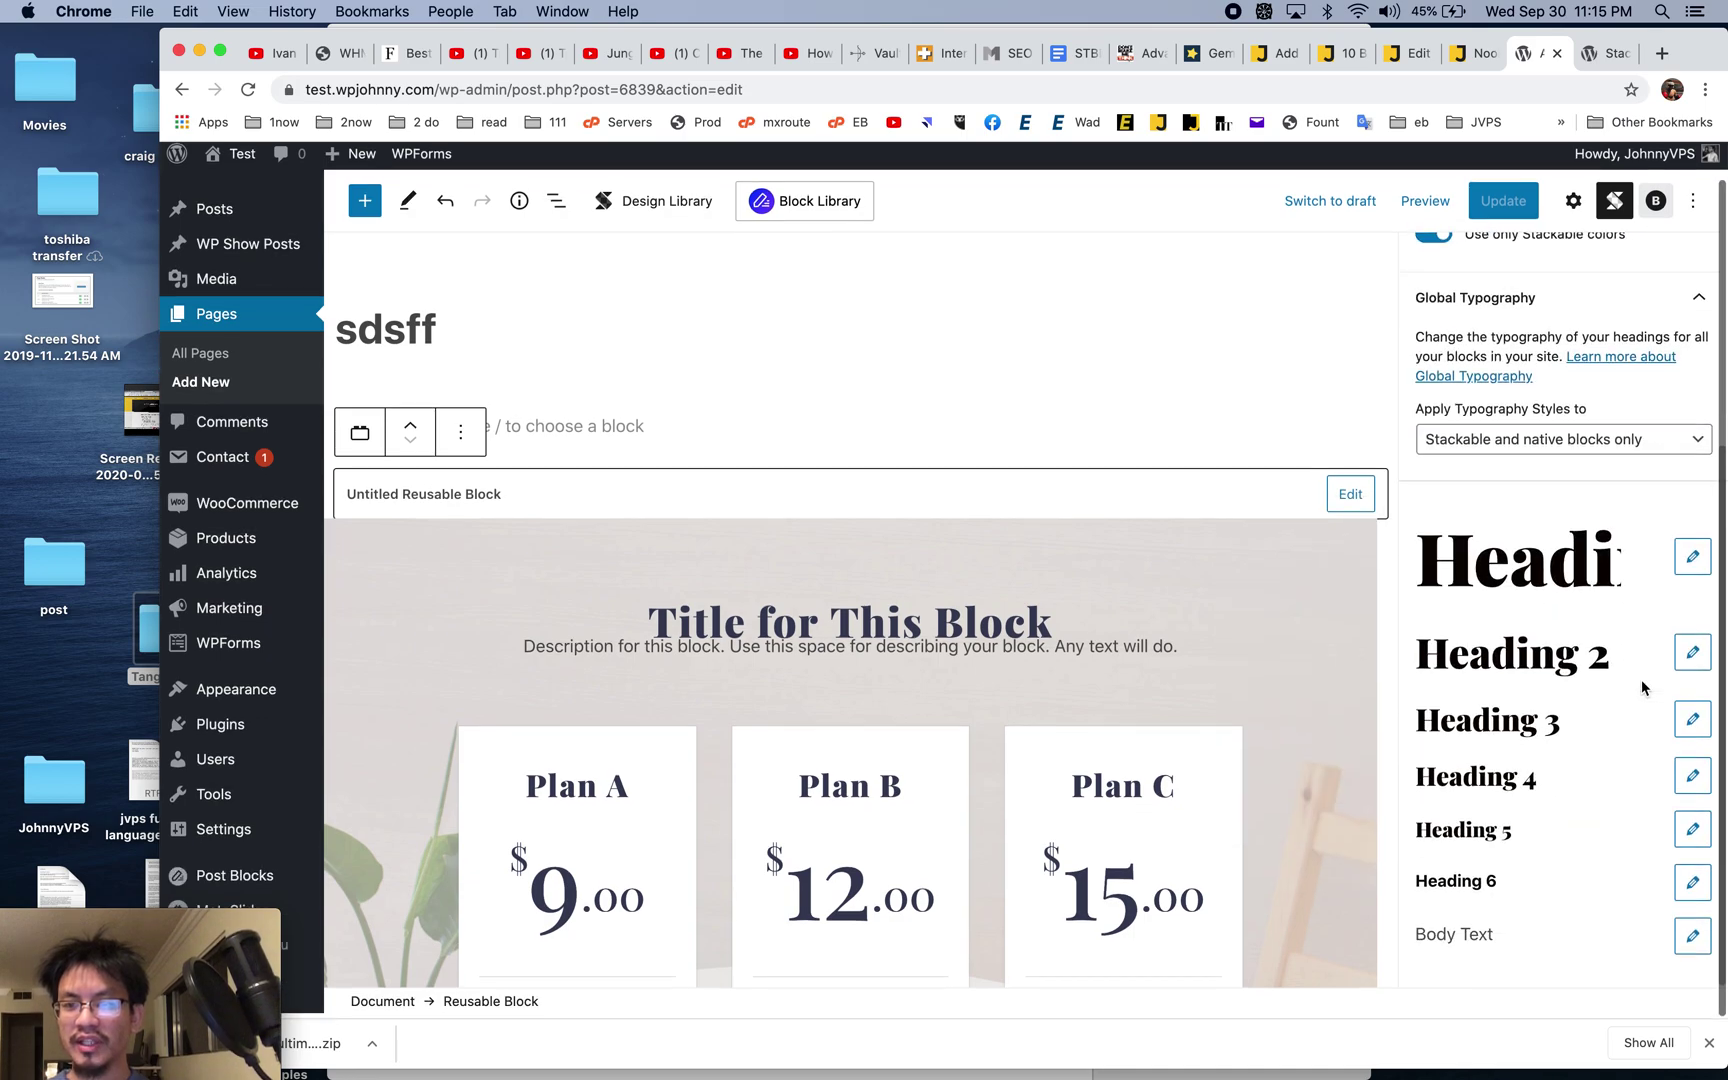
- Set global Heading 1 typography to size 42 with 1.6 letter spacing
{"action": "left_click", "coordinate": [1690, 564]}
{"action": "scroll", "coordinate": [1575, 640], "scroll_direction": "down", "scroll_amount": 1}
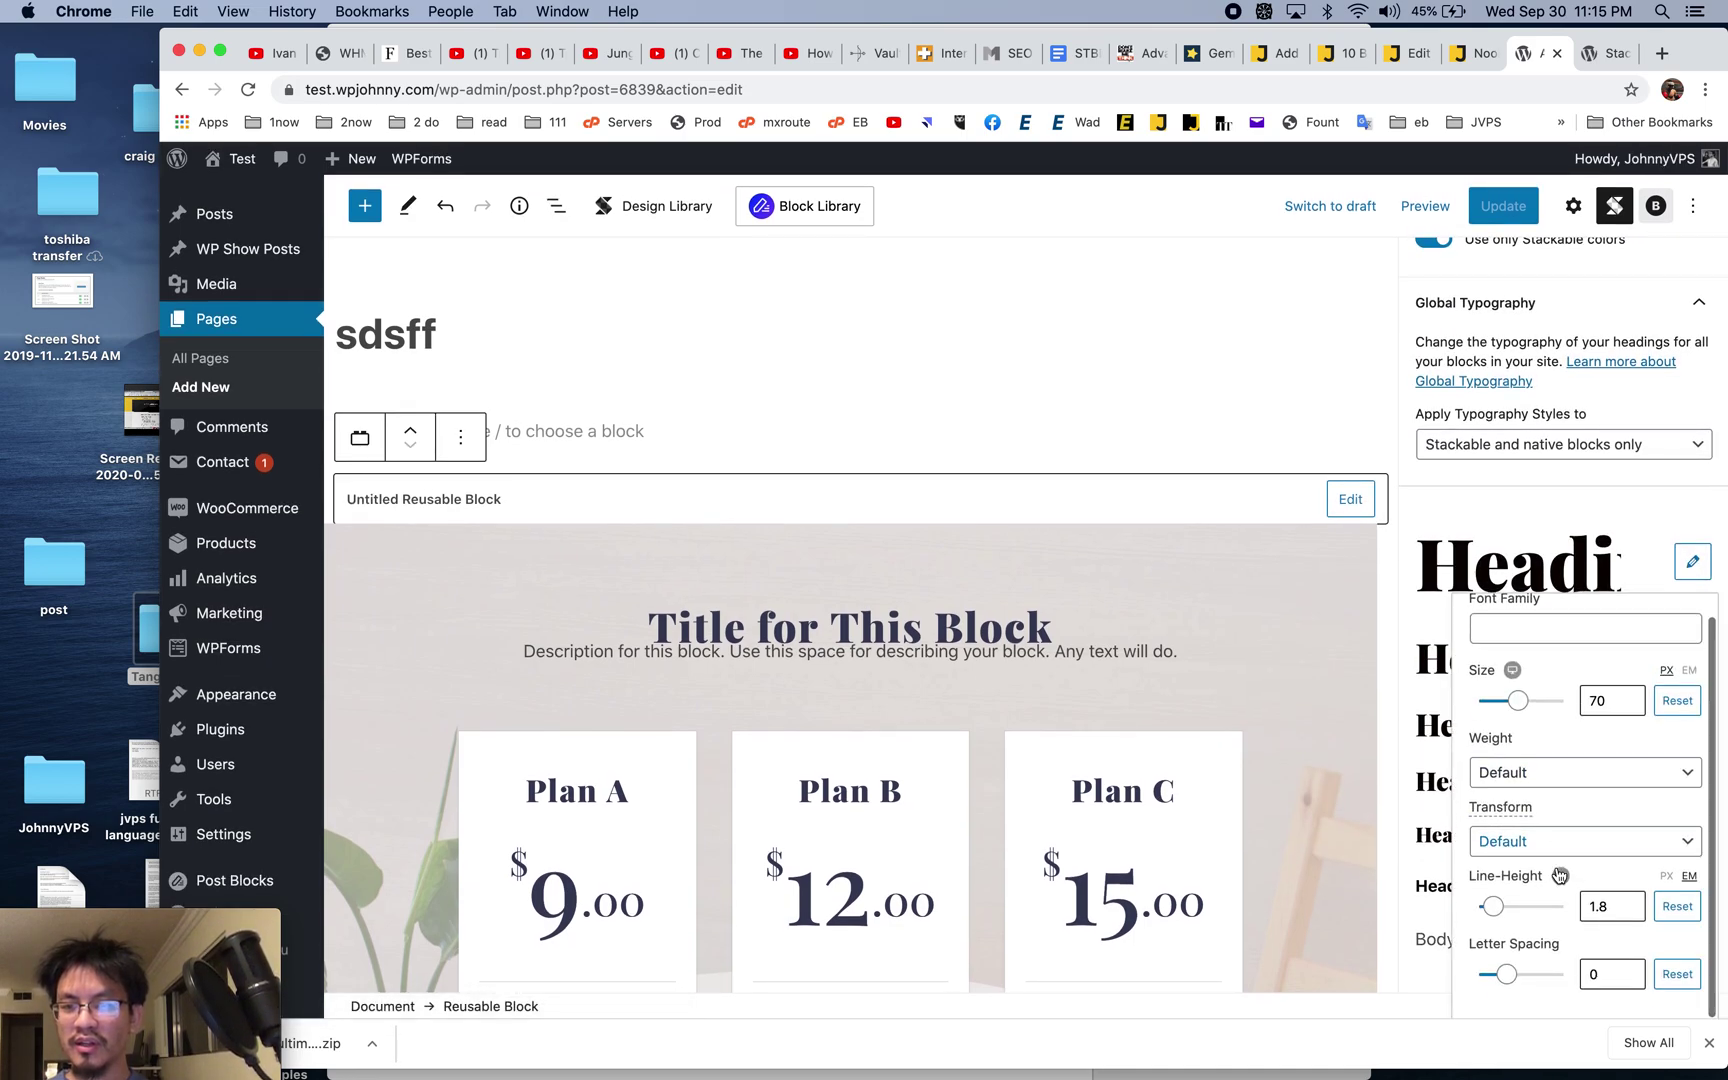
{"action": "scroll", "coordinate": [1580, 637], "scroll_direction": "up", "scroll_amount": 1}
{"action": "left_click", "coordinate": [1585, 570]}
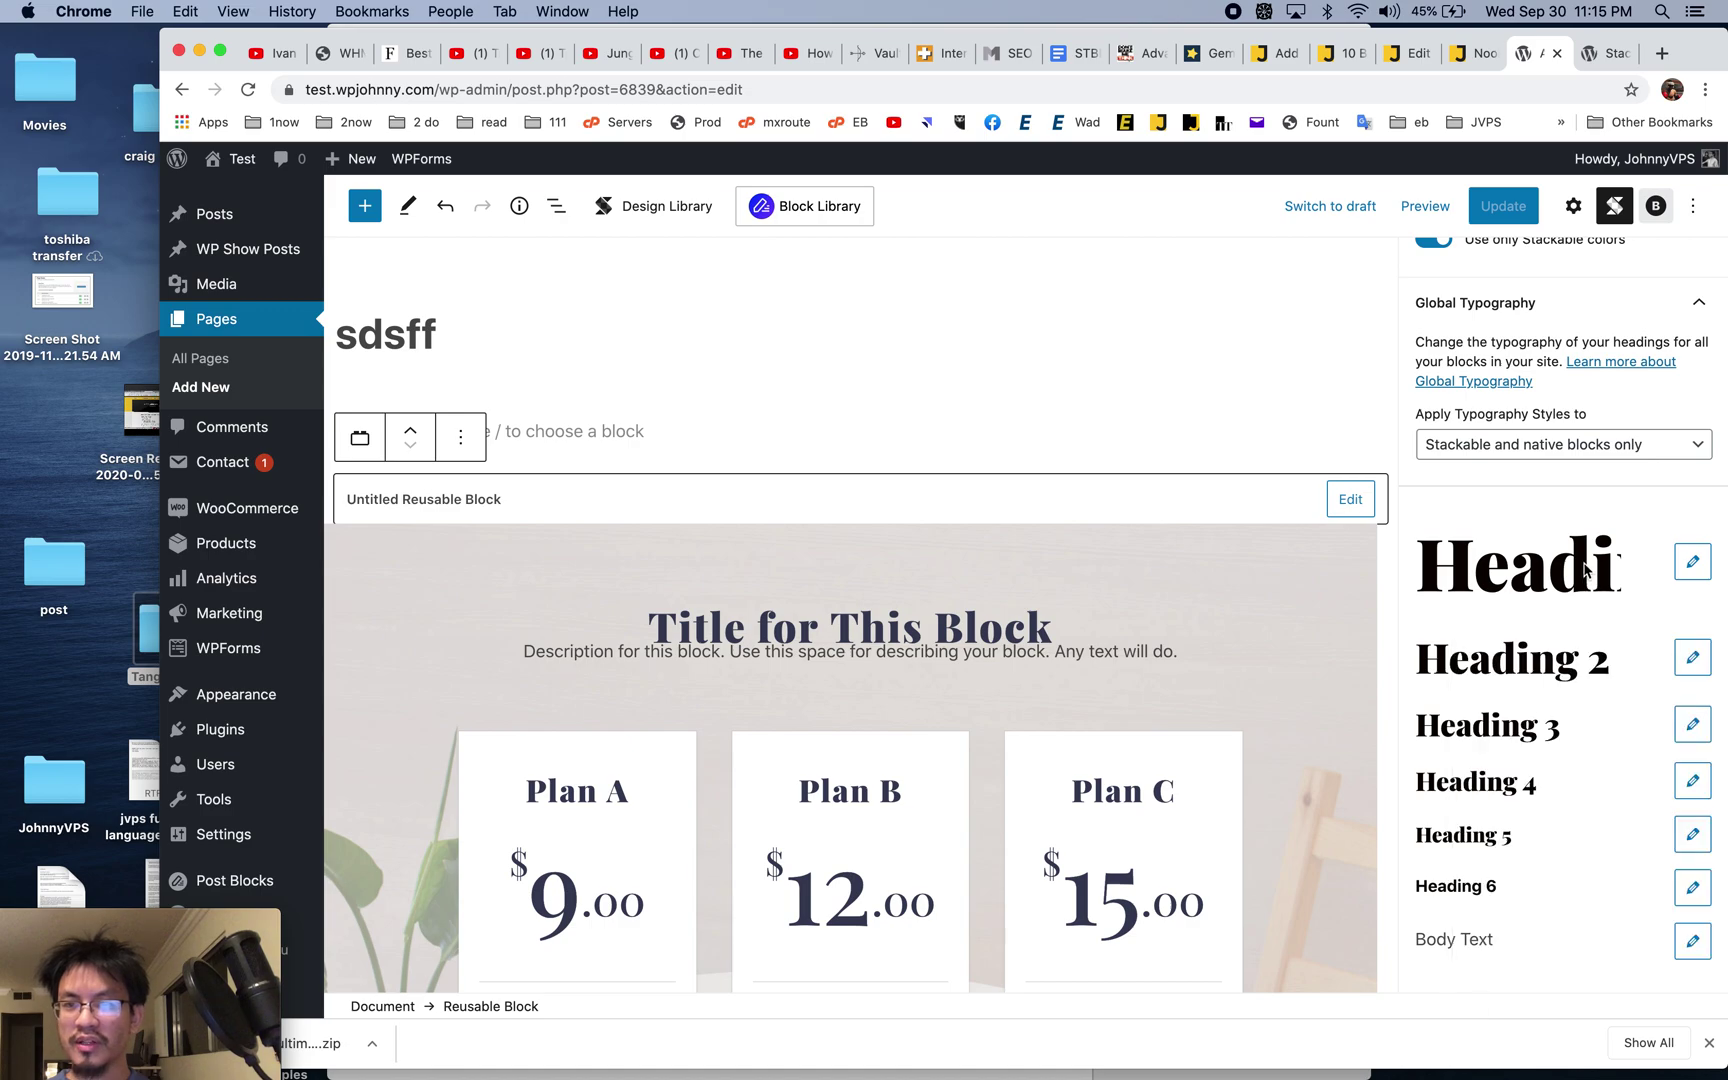
{"action": "scroll", "coordinate": [1584, 468], "scroll_direction": "up", "scroll_amount": 3}
{"action": "scroll", "coordinate": [1615, 473], "scroll_direction": "down", "scroll_amount": 3}
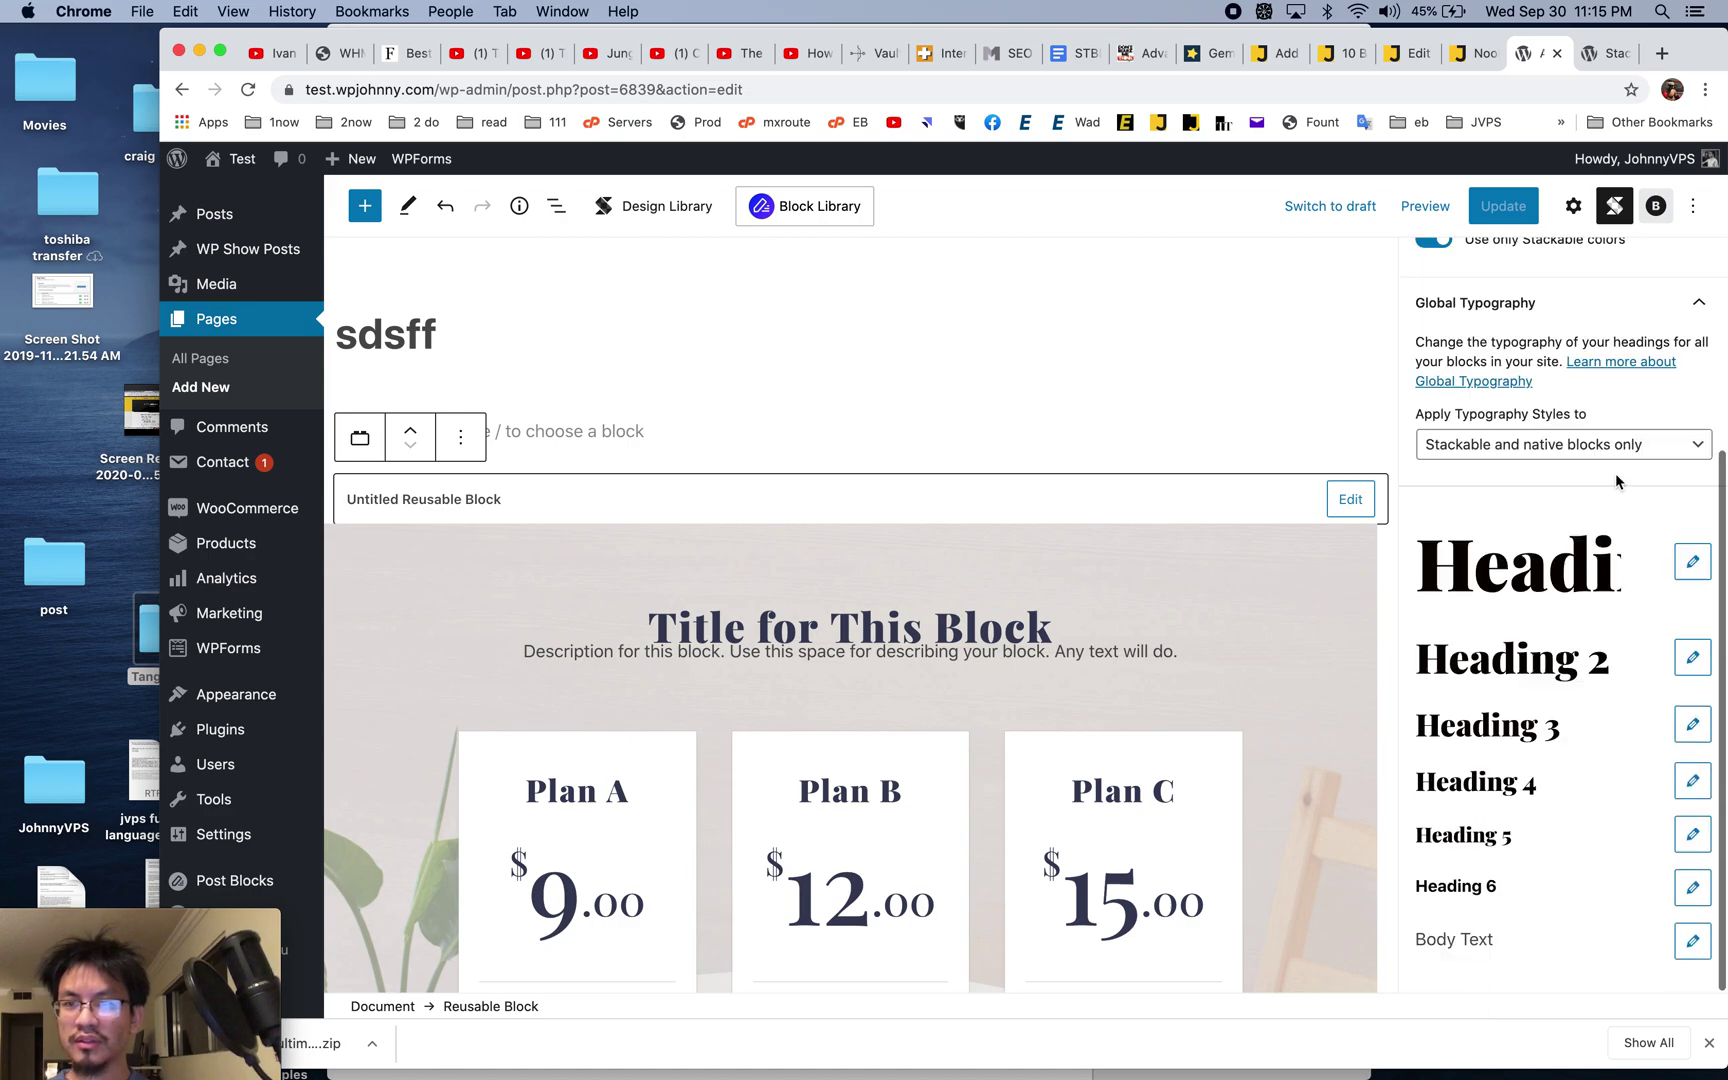
{"action": "scroll", "coordinate": [1615, 473], "scroll_direction": "up", "scroll_amount": 3}
{"action": "scroll", "coordinate": [1621, 755], "scroll_direction": "down", "scroll_amount": 3}
{"action": "scroll", "coordinate": [1621, 755], "scroll_direction": "up", "scroll_amount": 3}
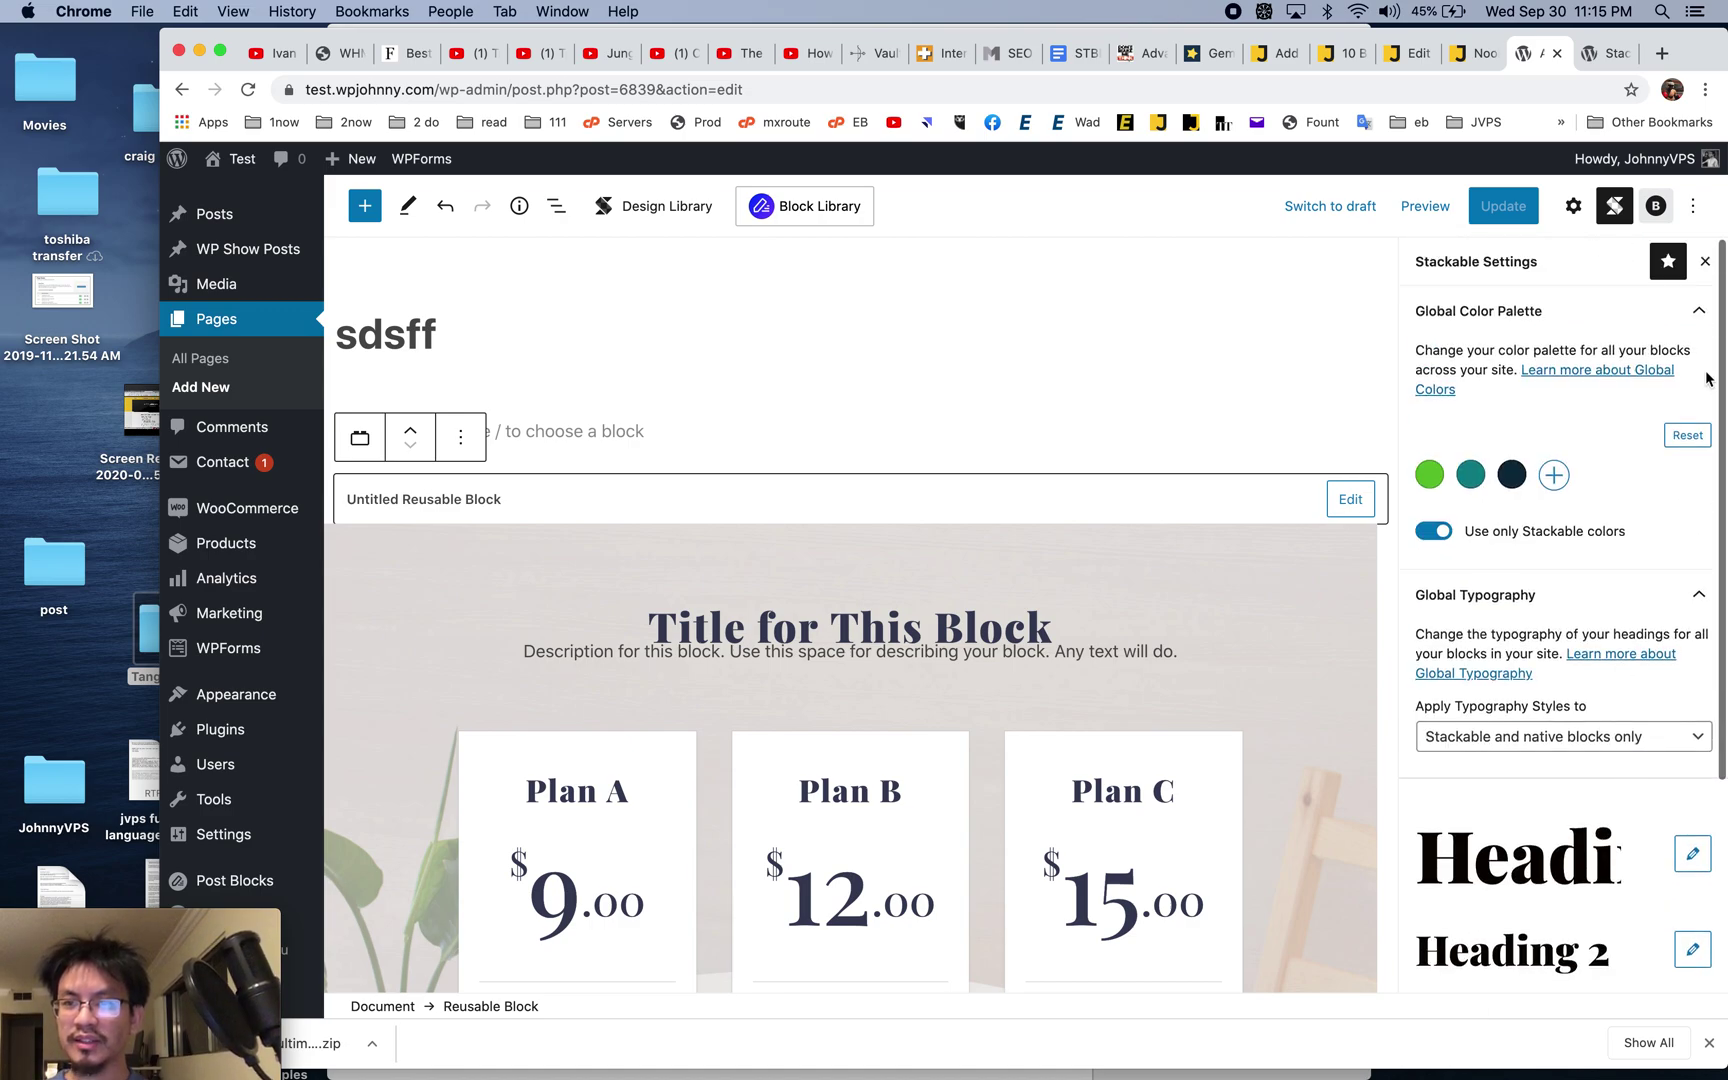
{"action": "scroll", "coordinate": [1700, 420], "scroll_direction": "down", "scroll_amount": 3}
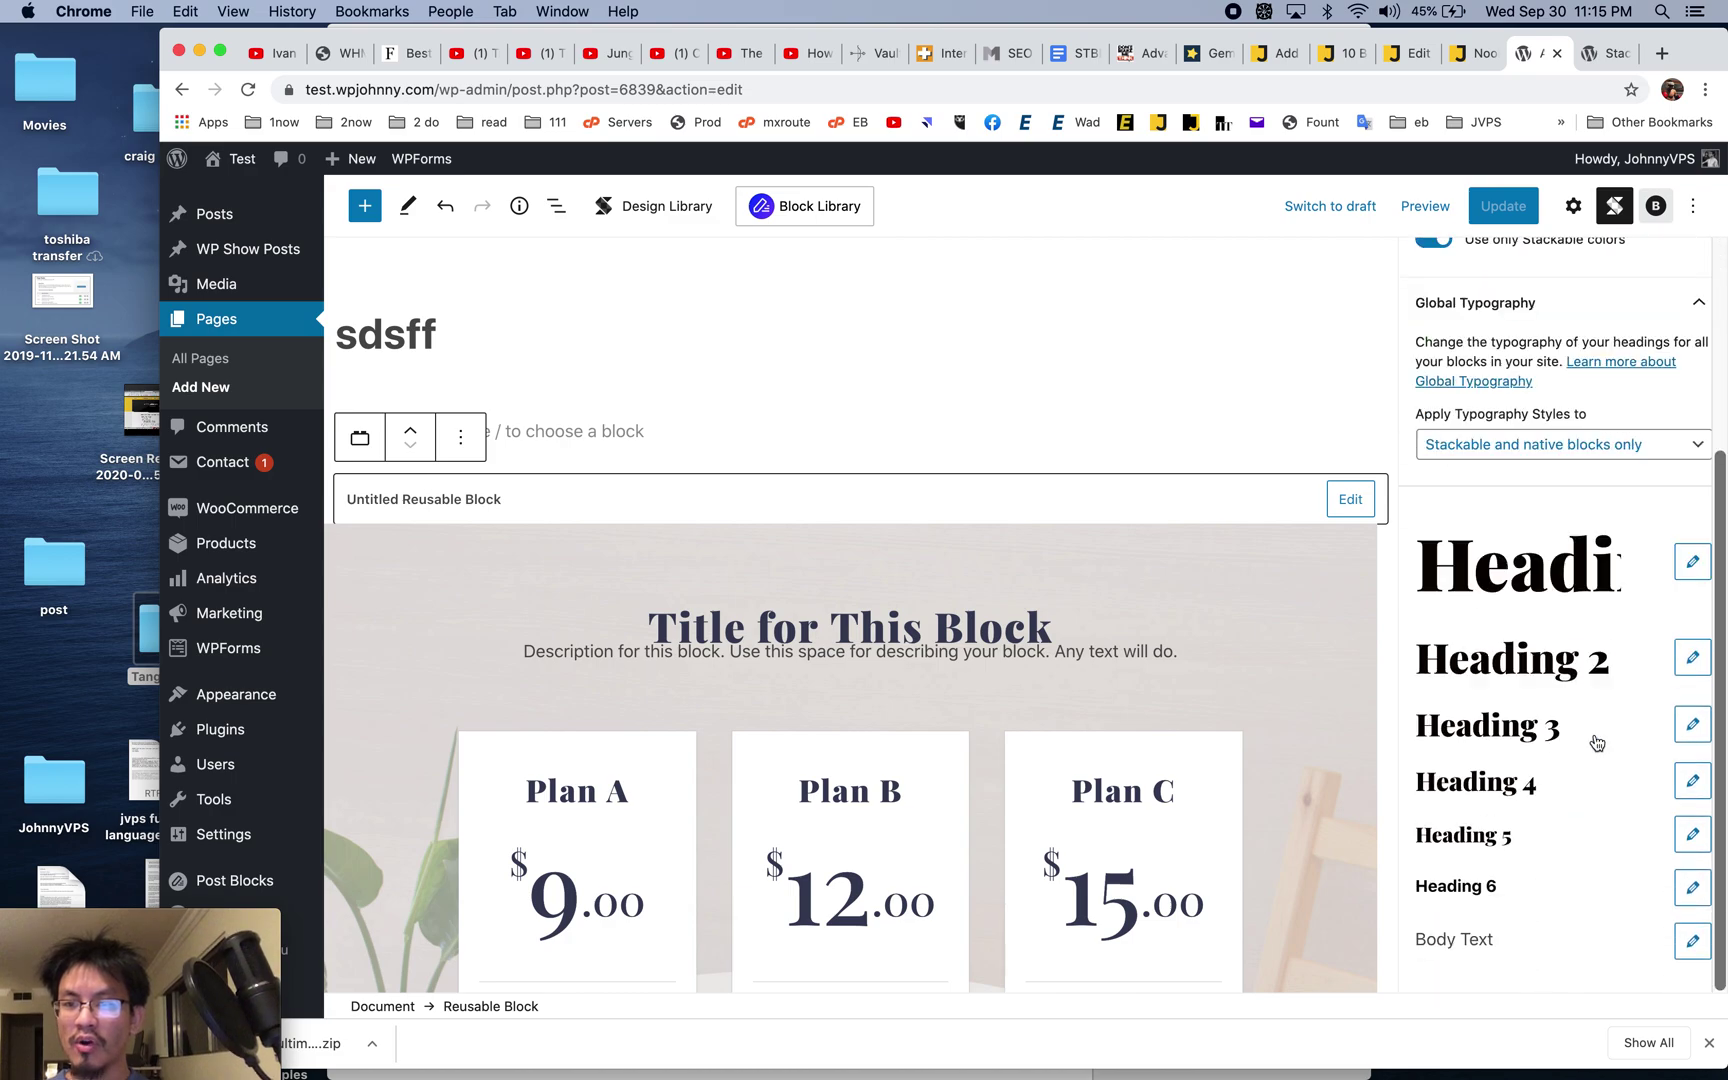
{"action": "left_click", "coordinate": [1691, 566]}
{"action": "left_click", "coordinate": [1508, 730]}
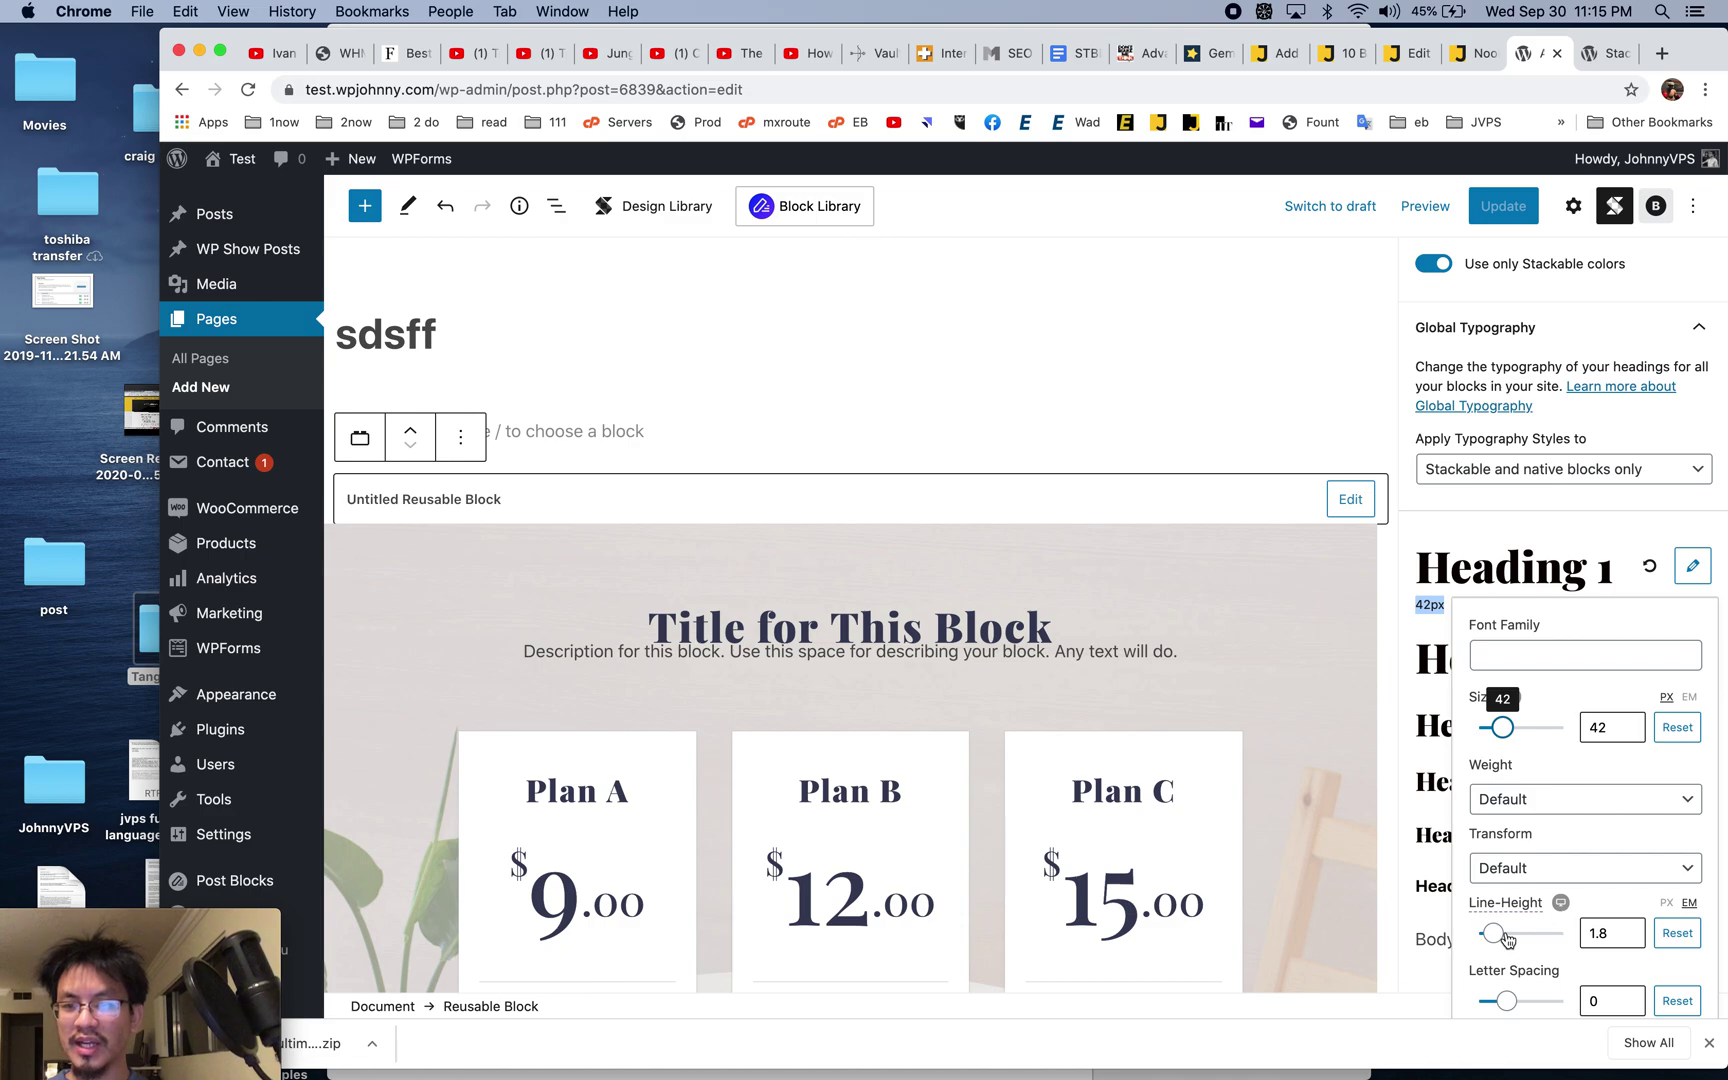
{"action": "left_click_drag", "start_coordinate": [1506, 1001], "coordinate": [1516, 1001]}
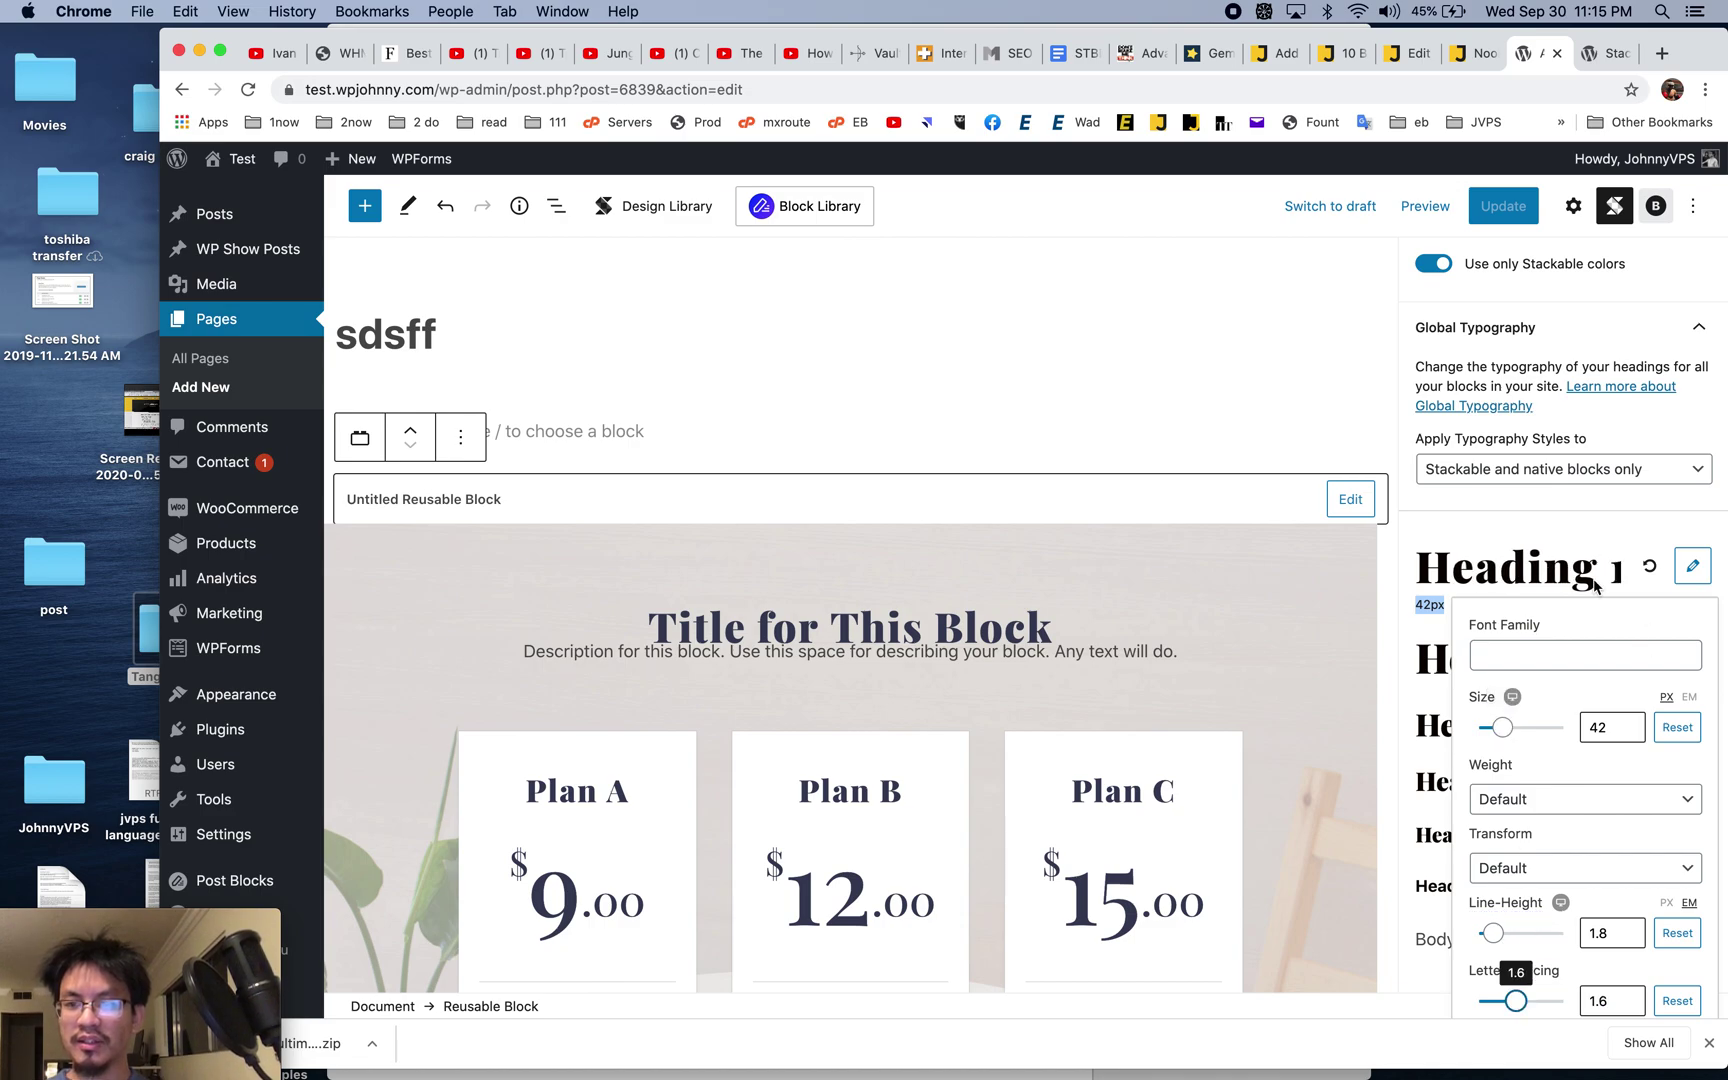
{"action": "left_click", "coordinate": [1596, 588]}
- Set Heading 2 to size 21 with 2.8 letter spacing, then close the Stackable settings
{"action": "left_click", "coordinate": [1692, 657]}
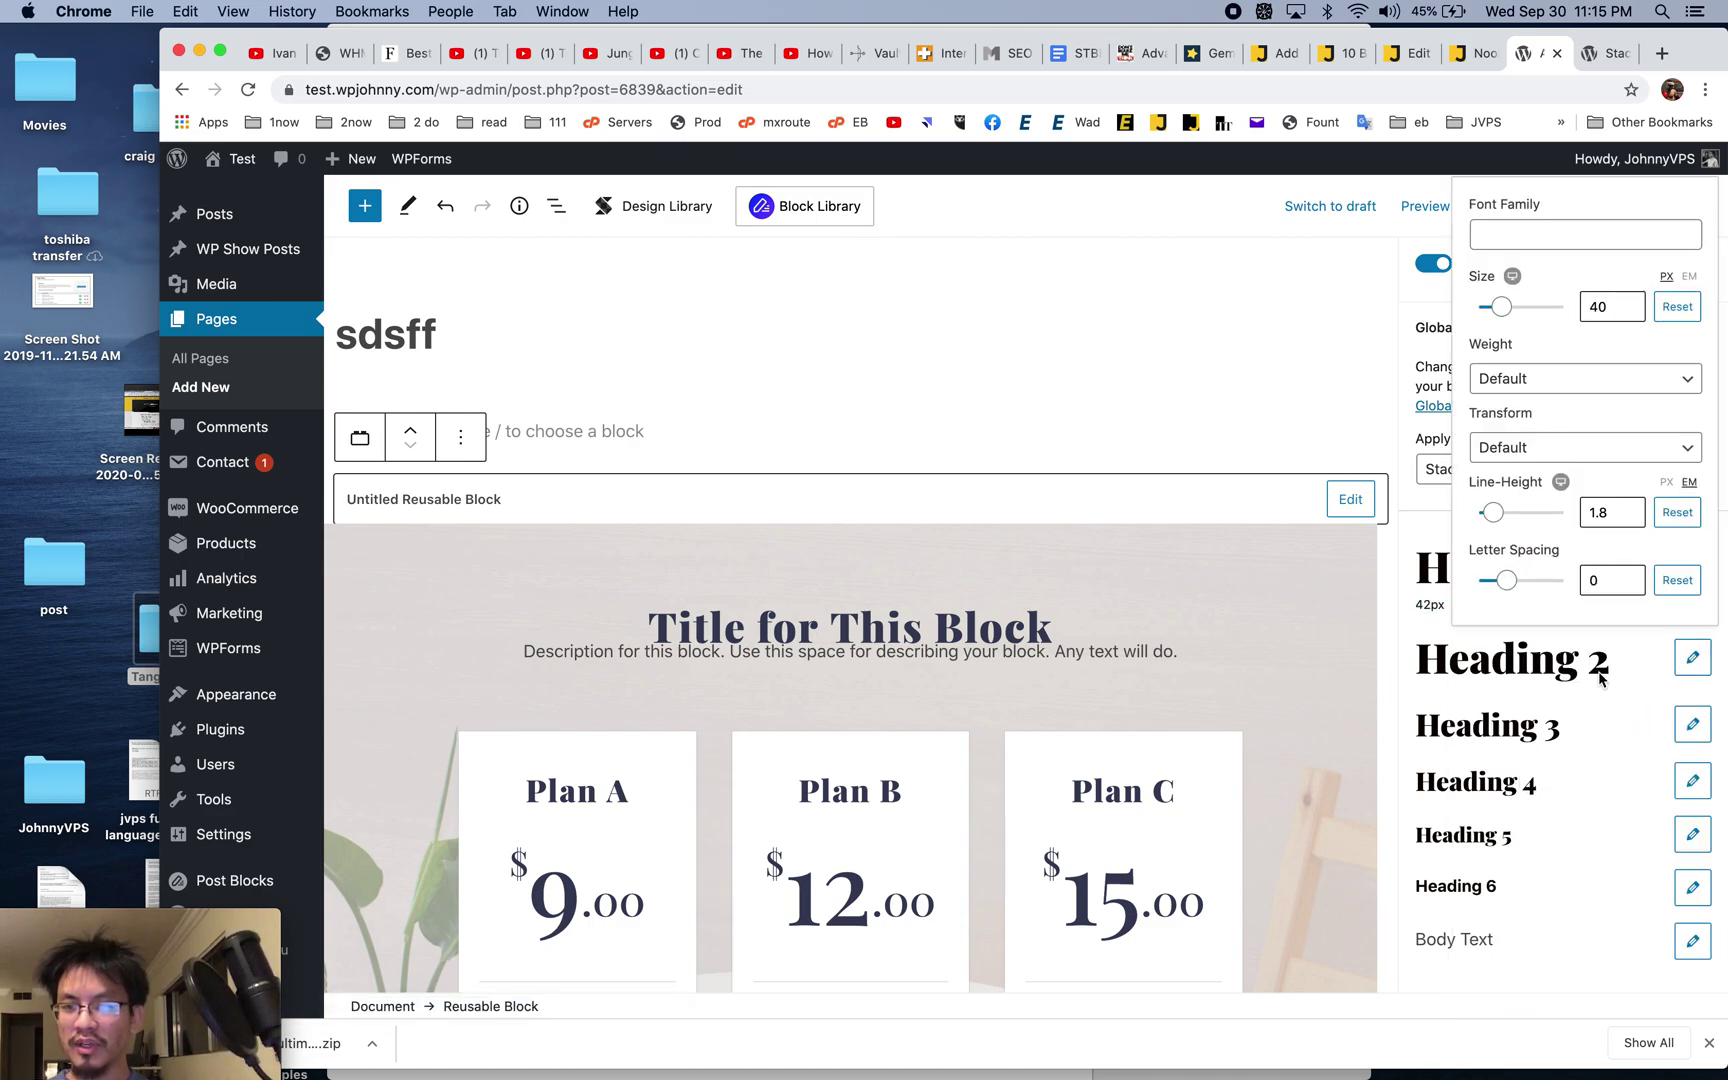
{"action": "left_click_drag", "start_coordinate": [1506, 580], "coordinate": [1523, 580]}
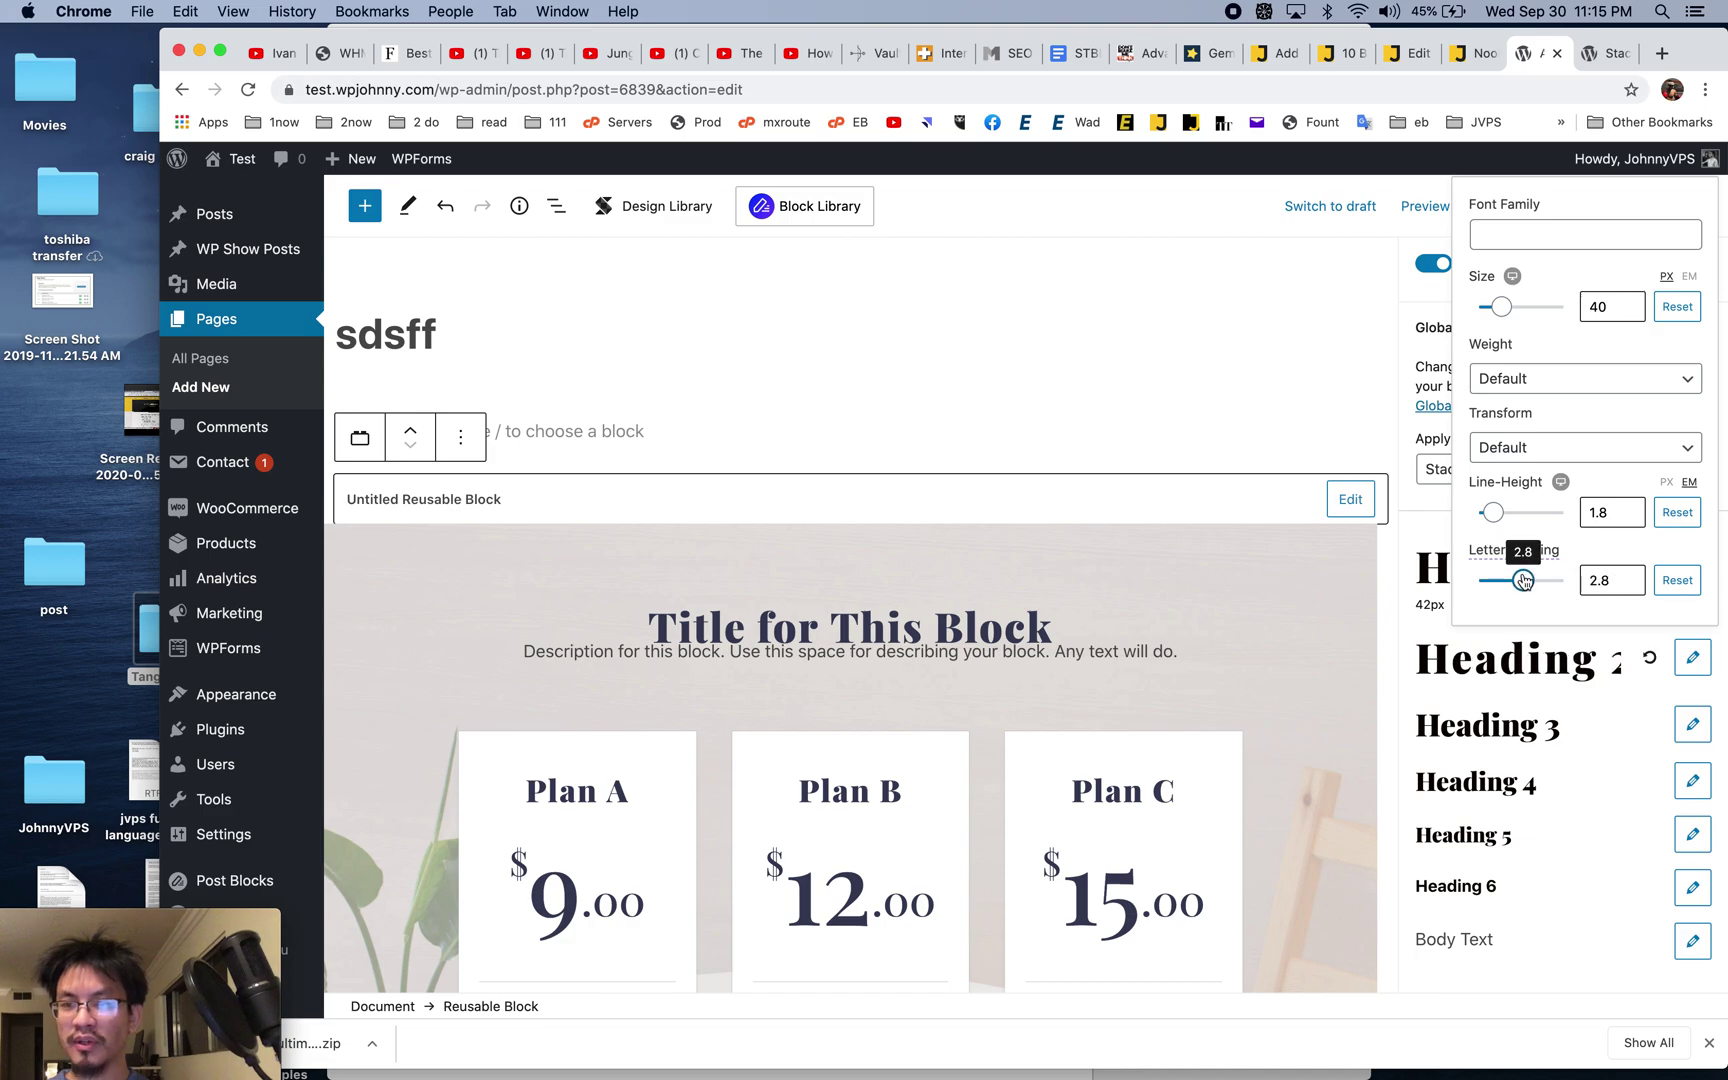
{"action": "left_click_drag", "start_coordinate": [1502, 307], "coordinate": [1495, 304]}
{"action": "left_click", "coordinate": [1247, 464]}
{"action": "scroll", "coordinate": [1247, 464], "scroll_direction": "down", "scroll_amount": 3}
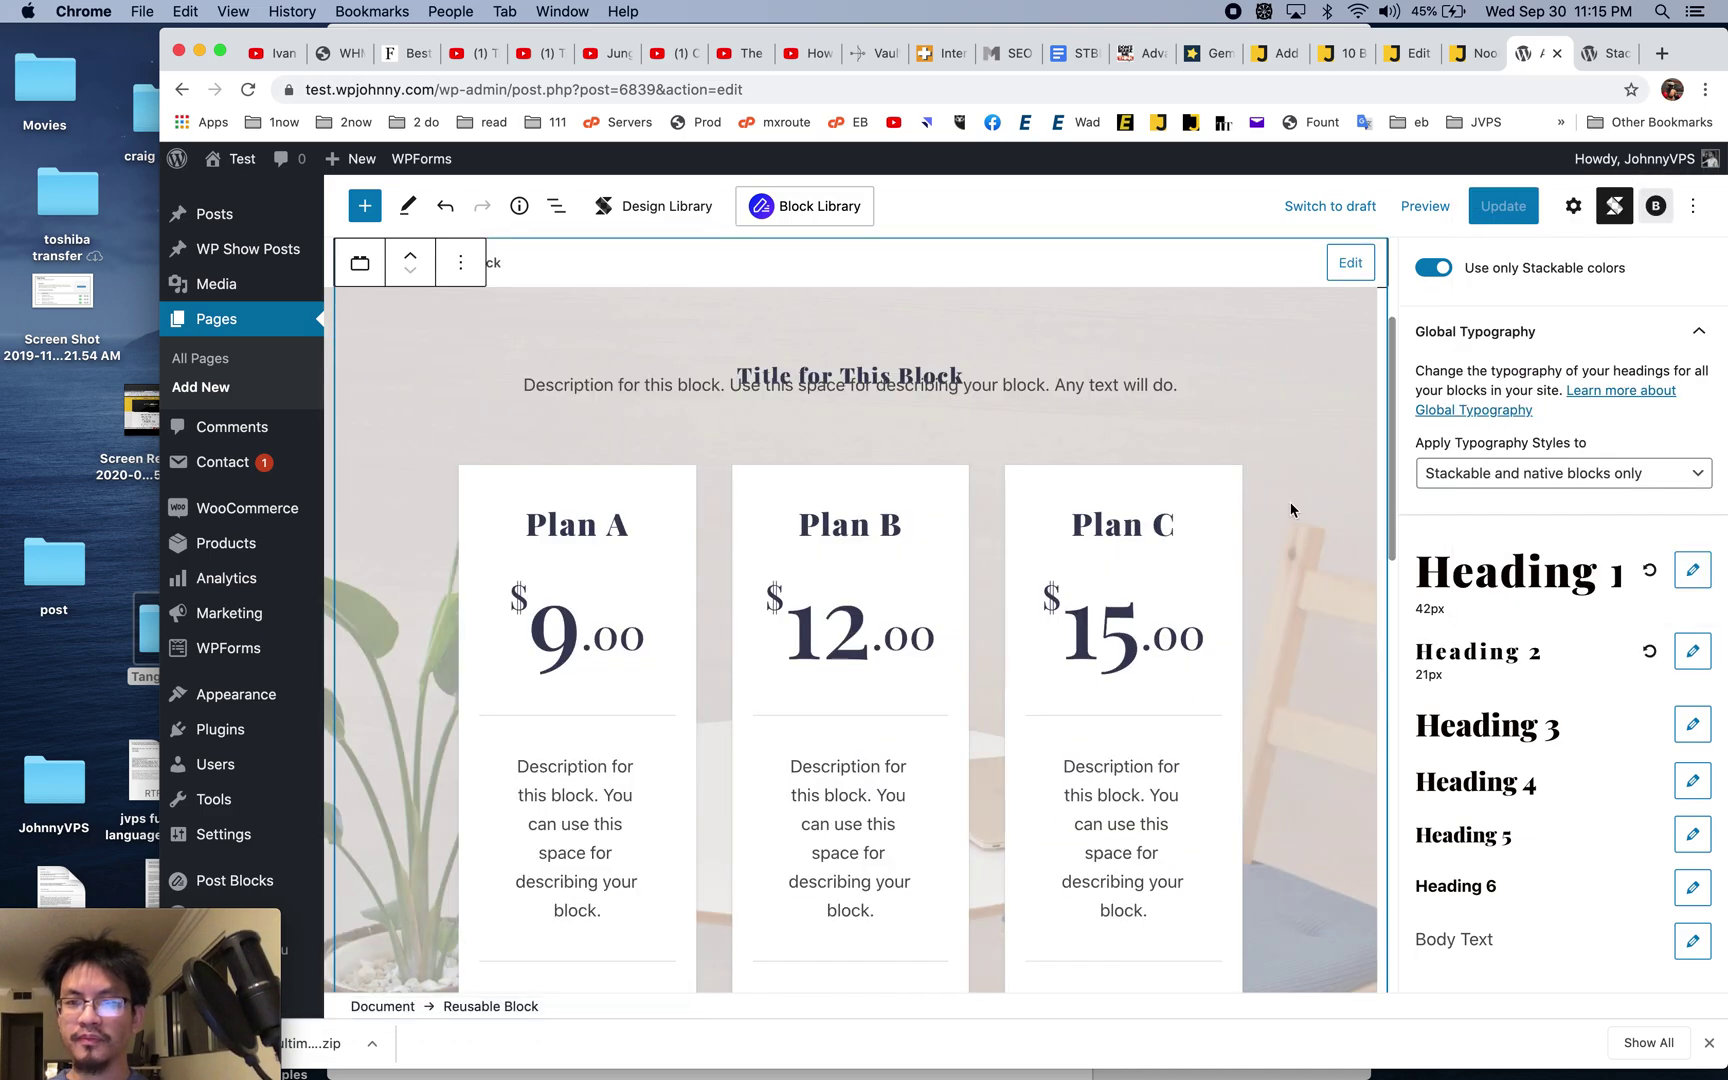
{"action": "scroll", "coordinate": [1272, 642], "scroll_direction": "up", "scroll_amount": 3}
{"action": "scroll", "coordinate": [1636, 388], "scroll_direction": "up", "scroll_amount": 3}
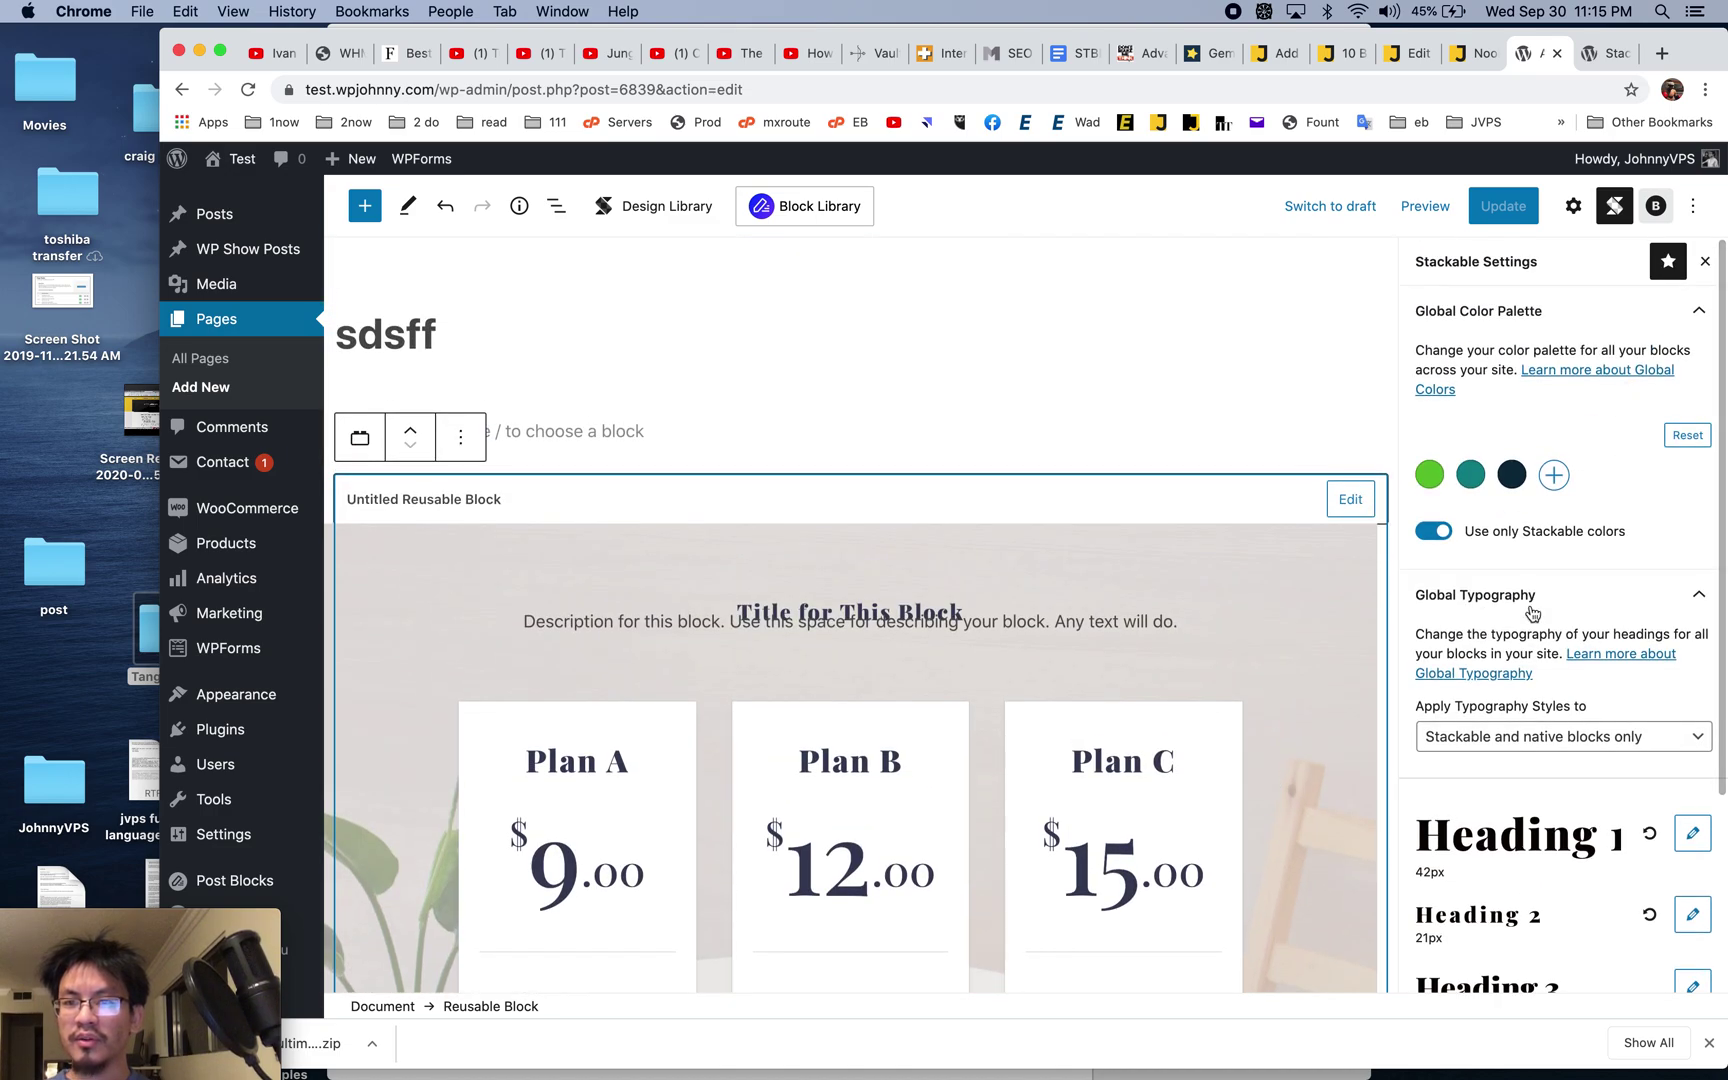
{"action": "left_click", "coordinate": [1706, 264]}
- Select the Untitled Reusable Block and open its settings sidebar to edit it
{"action": "left_click", "coordinate": [1105, 530]}
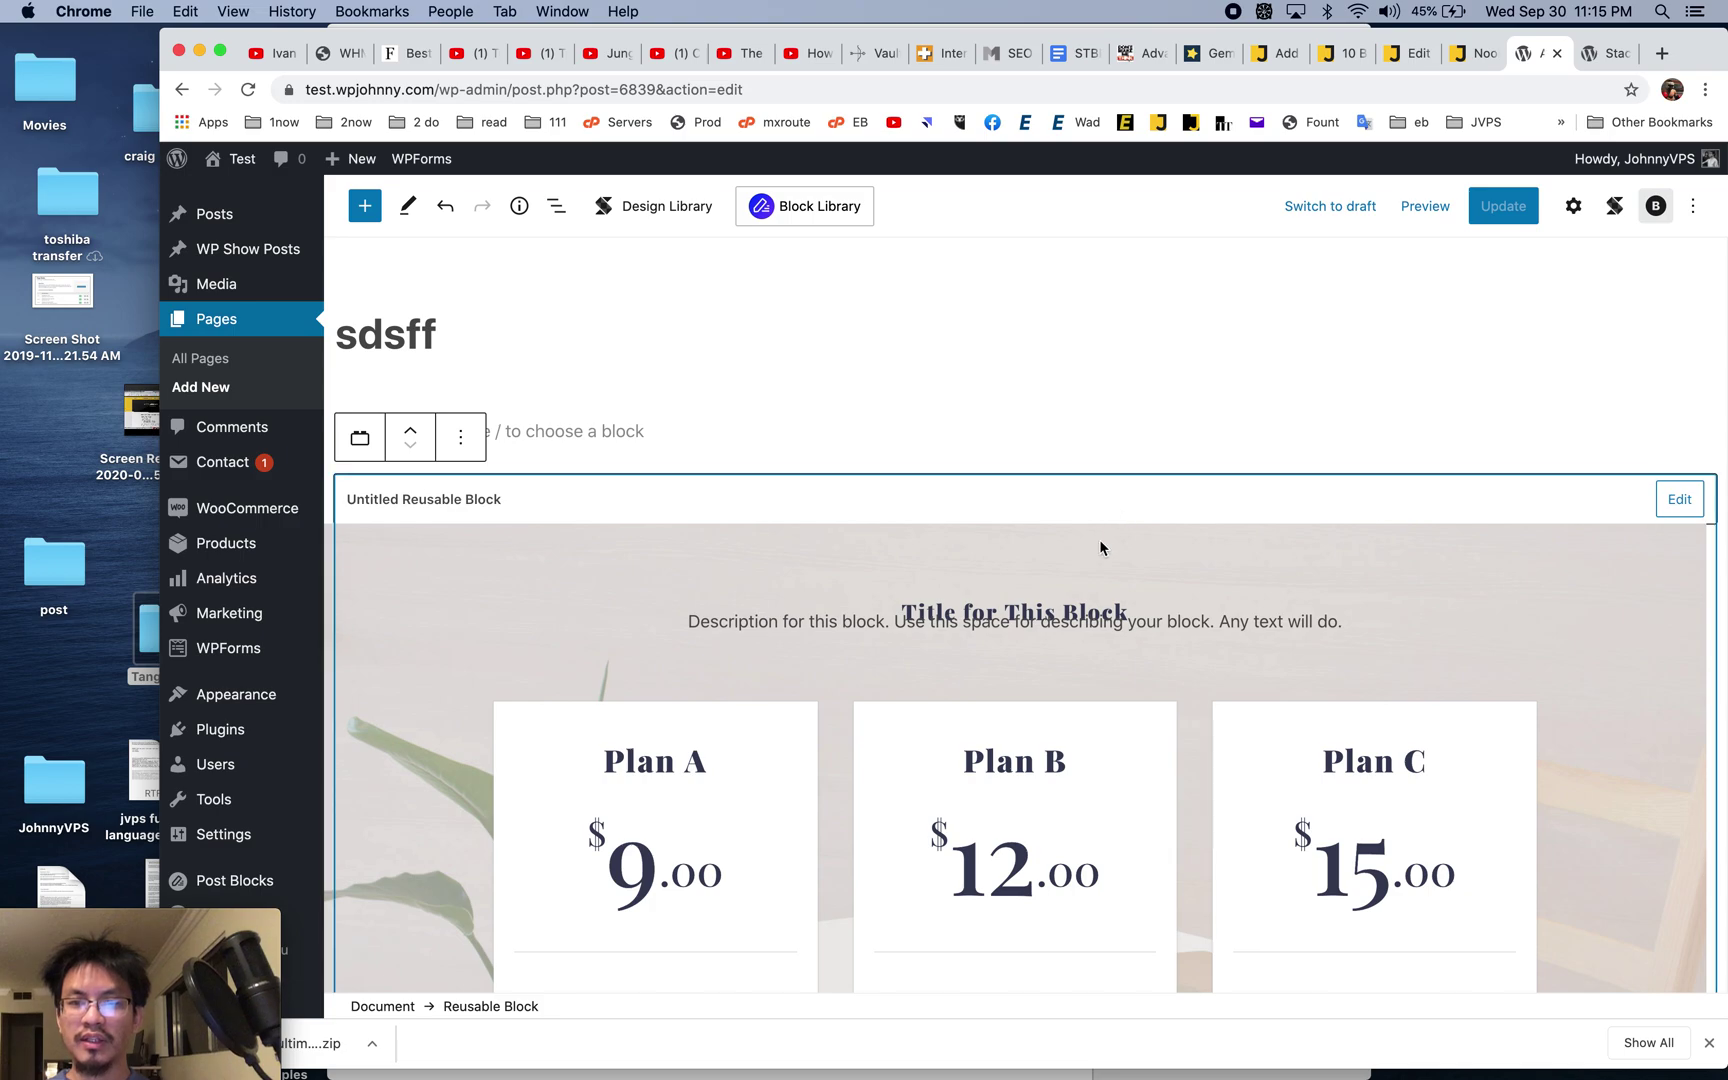
{"action": "left_click", "coordinate": [1573, 206]}
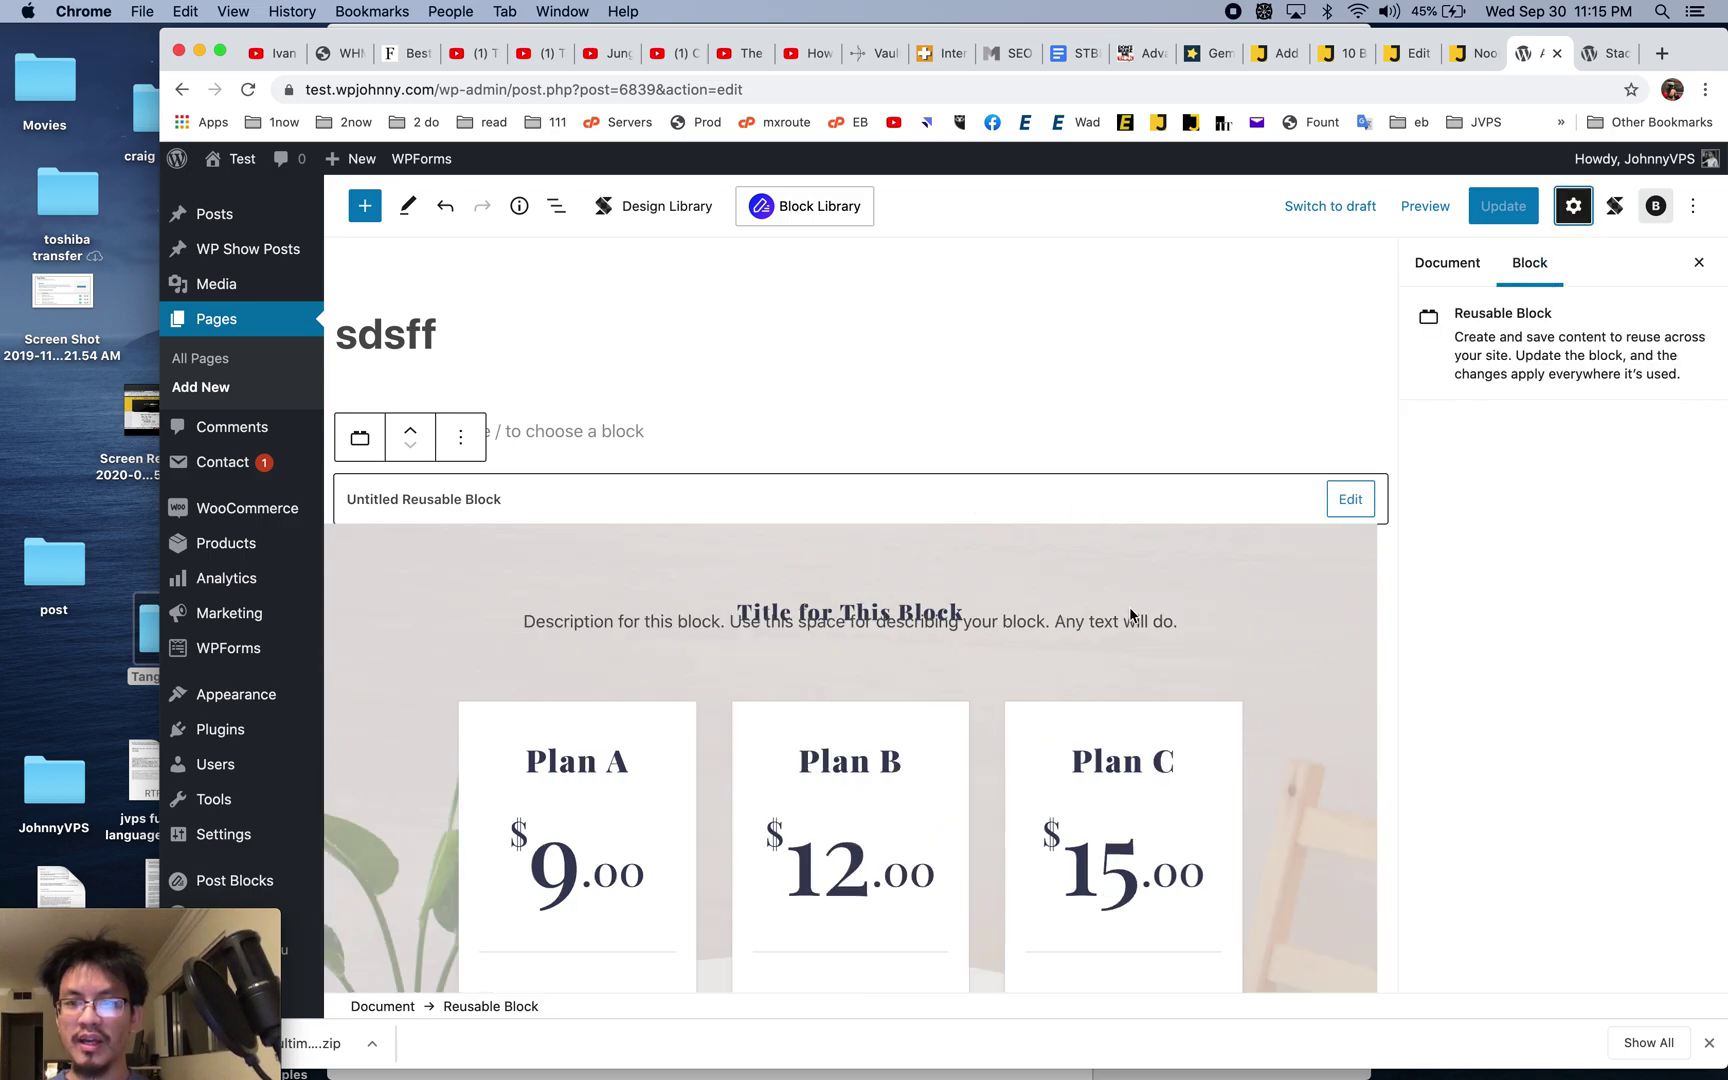
{"action": "left_click", "coordinate": [1307, 522]}
{"action": "left_click", "coordinate": [1348, 501]}
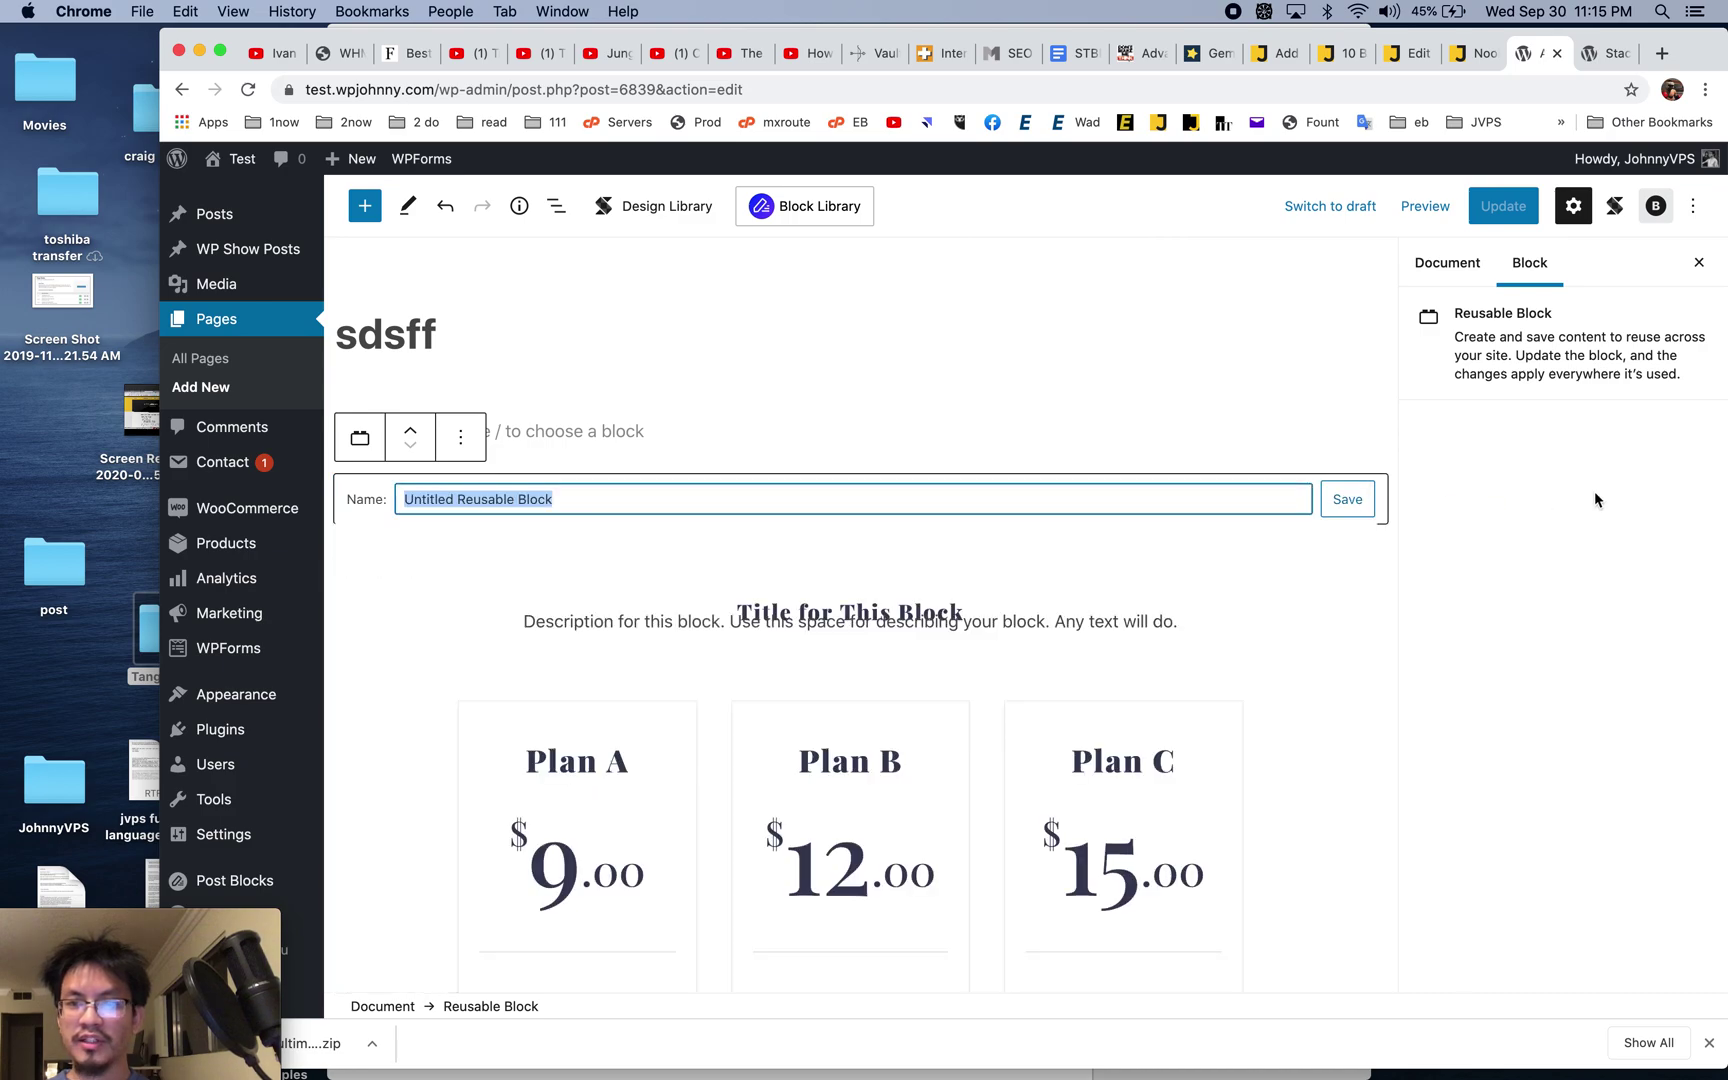
{"action": "scroll", "coordinate": [1086, 660], "scroll_direction": "down", "scroll_amount": 3}
- Edit the 'Title for This Block' heading and description, then switch to the wpjohnny.com preview
{"action": "left_click", "coordinate": [891, 350]}
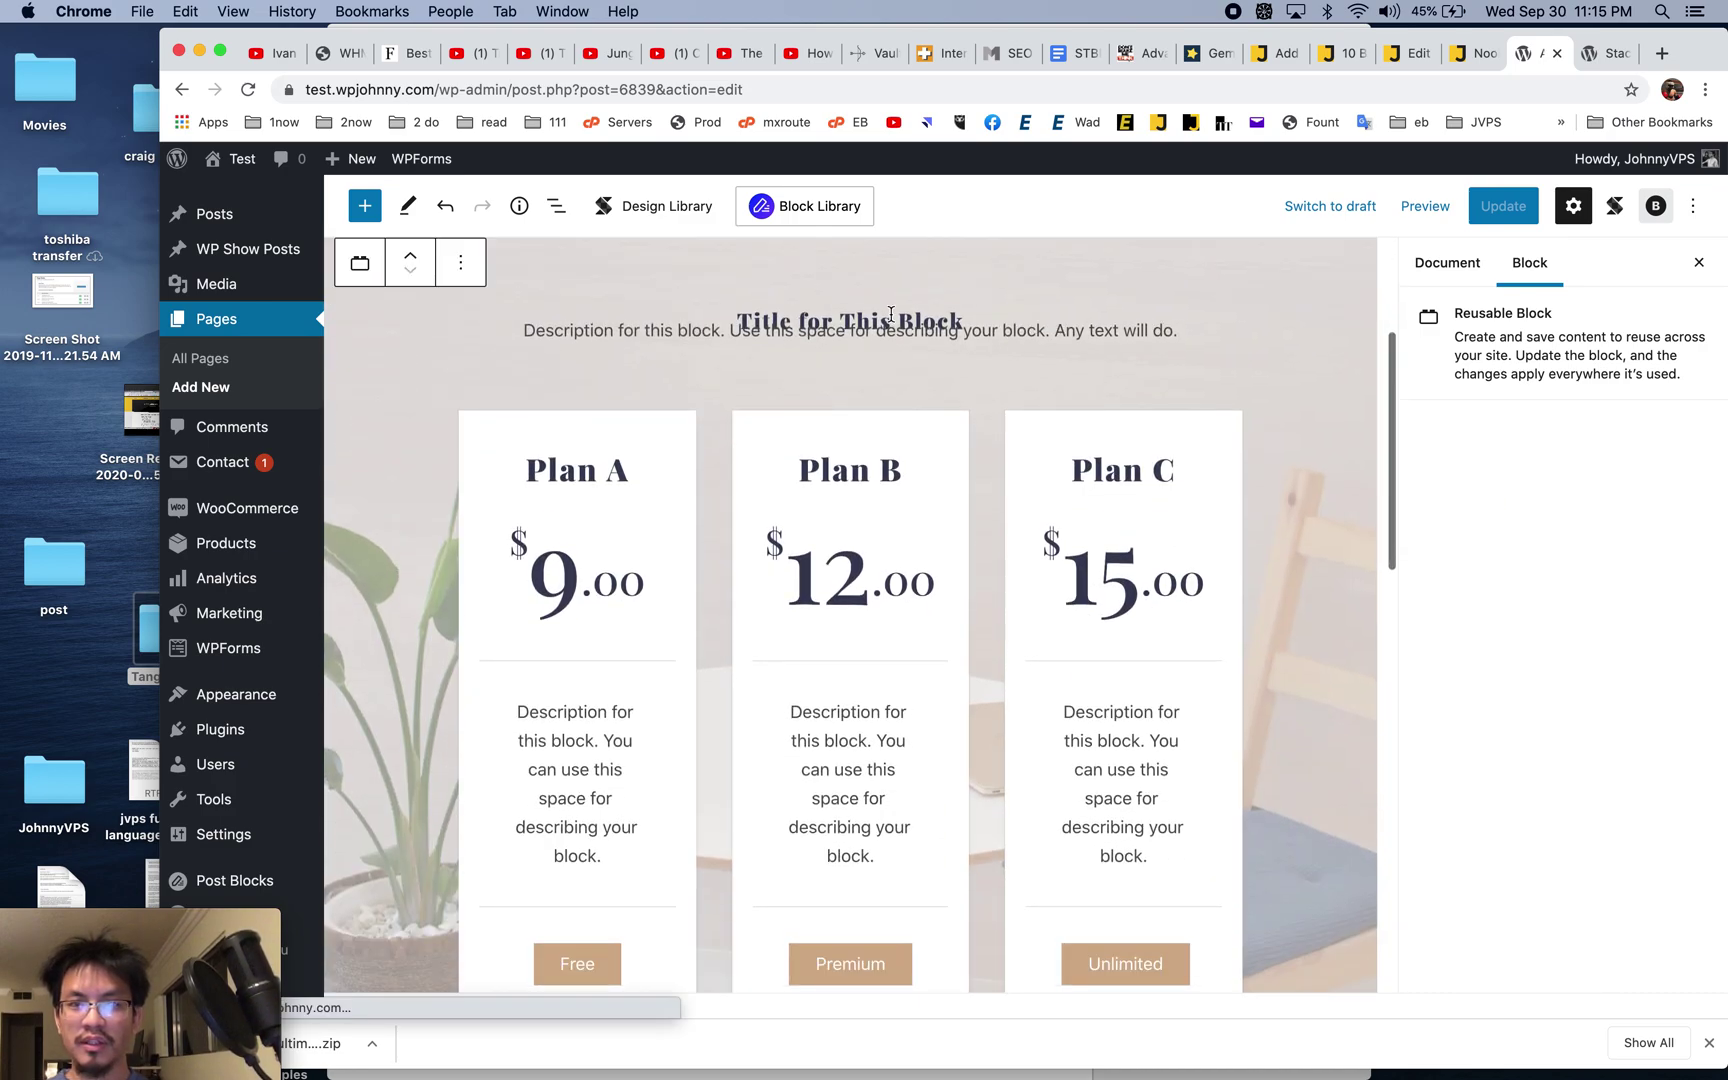
{"action": "left_click", "coordinate": [1447, 263]}
{"action": "left_click", "coordinate": [1529, 262]}
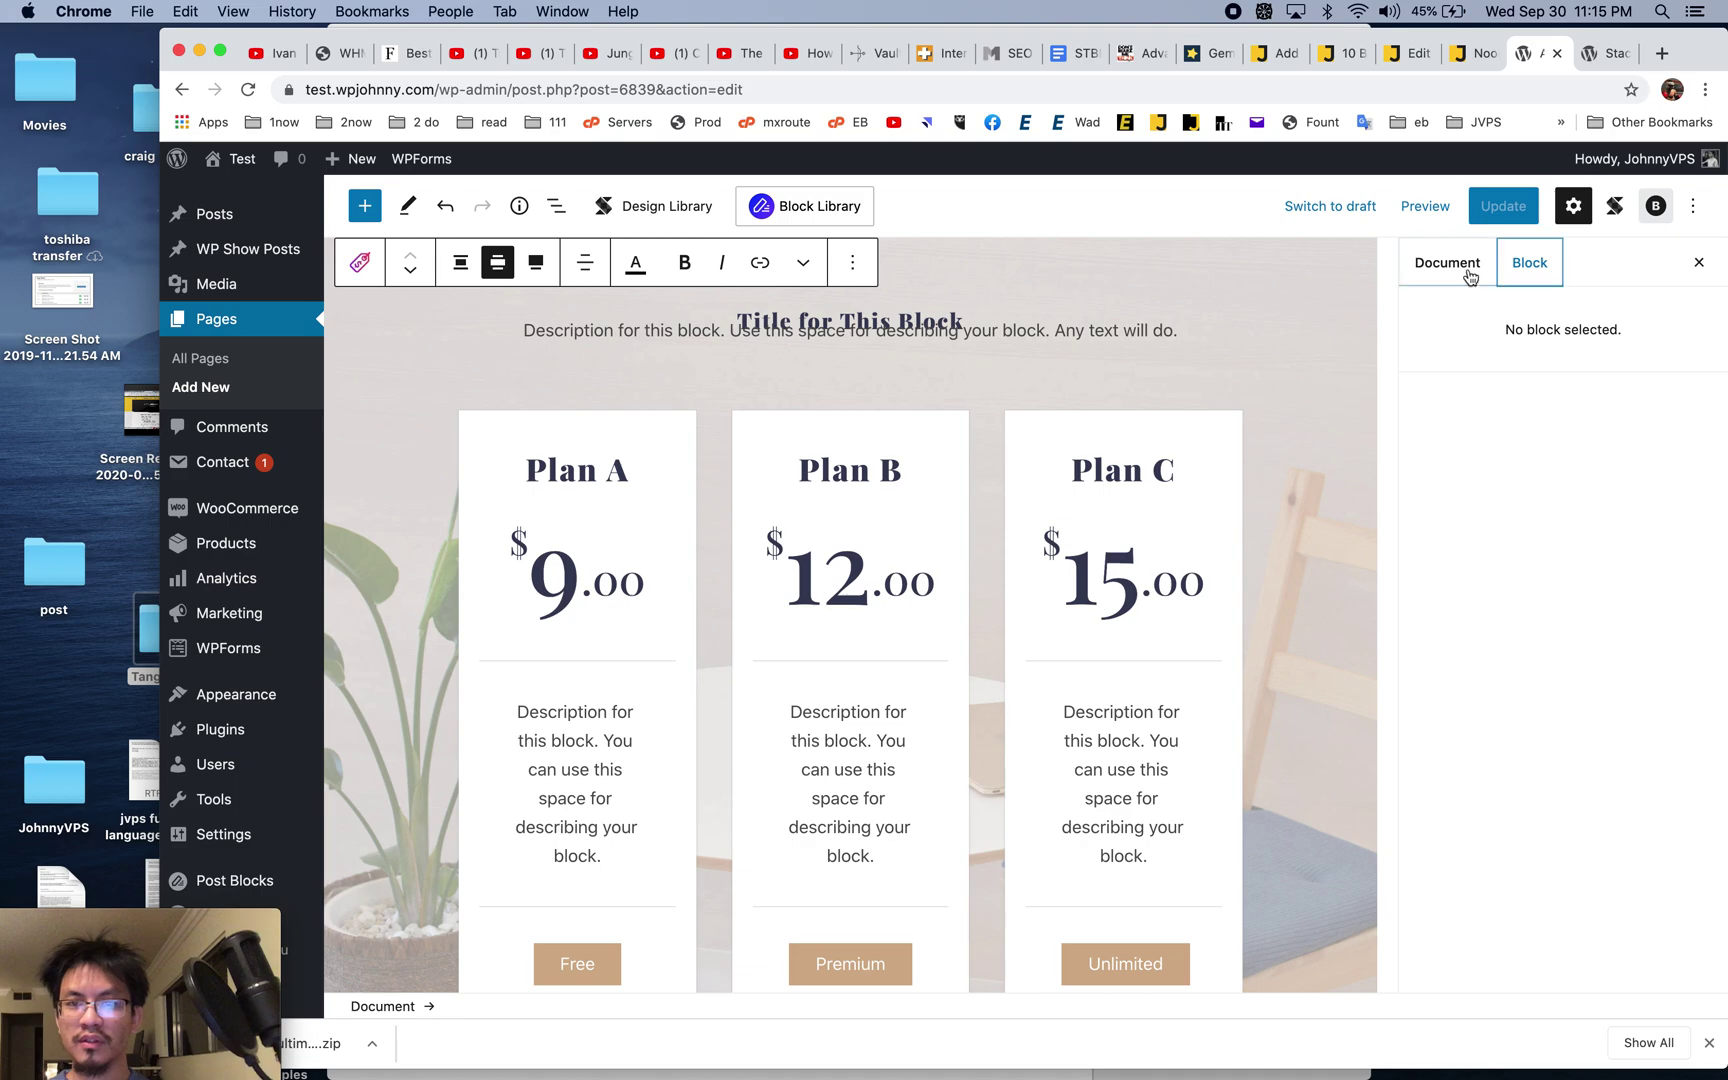
{"action": "double_click", "coordinate": [903, 321]}
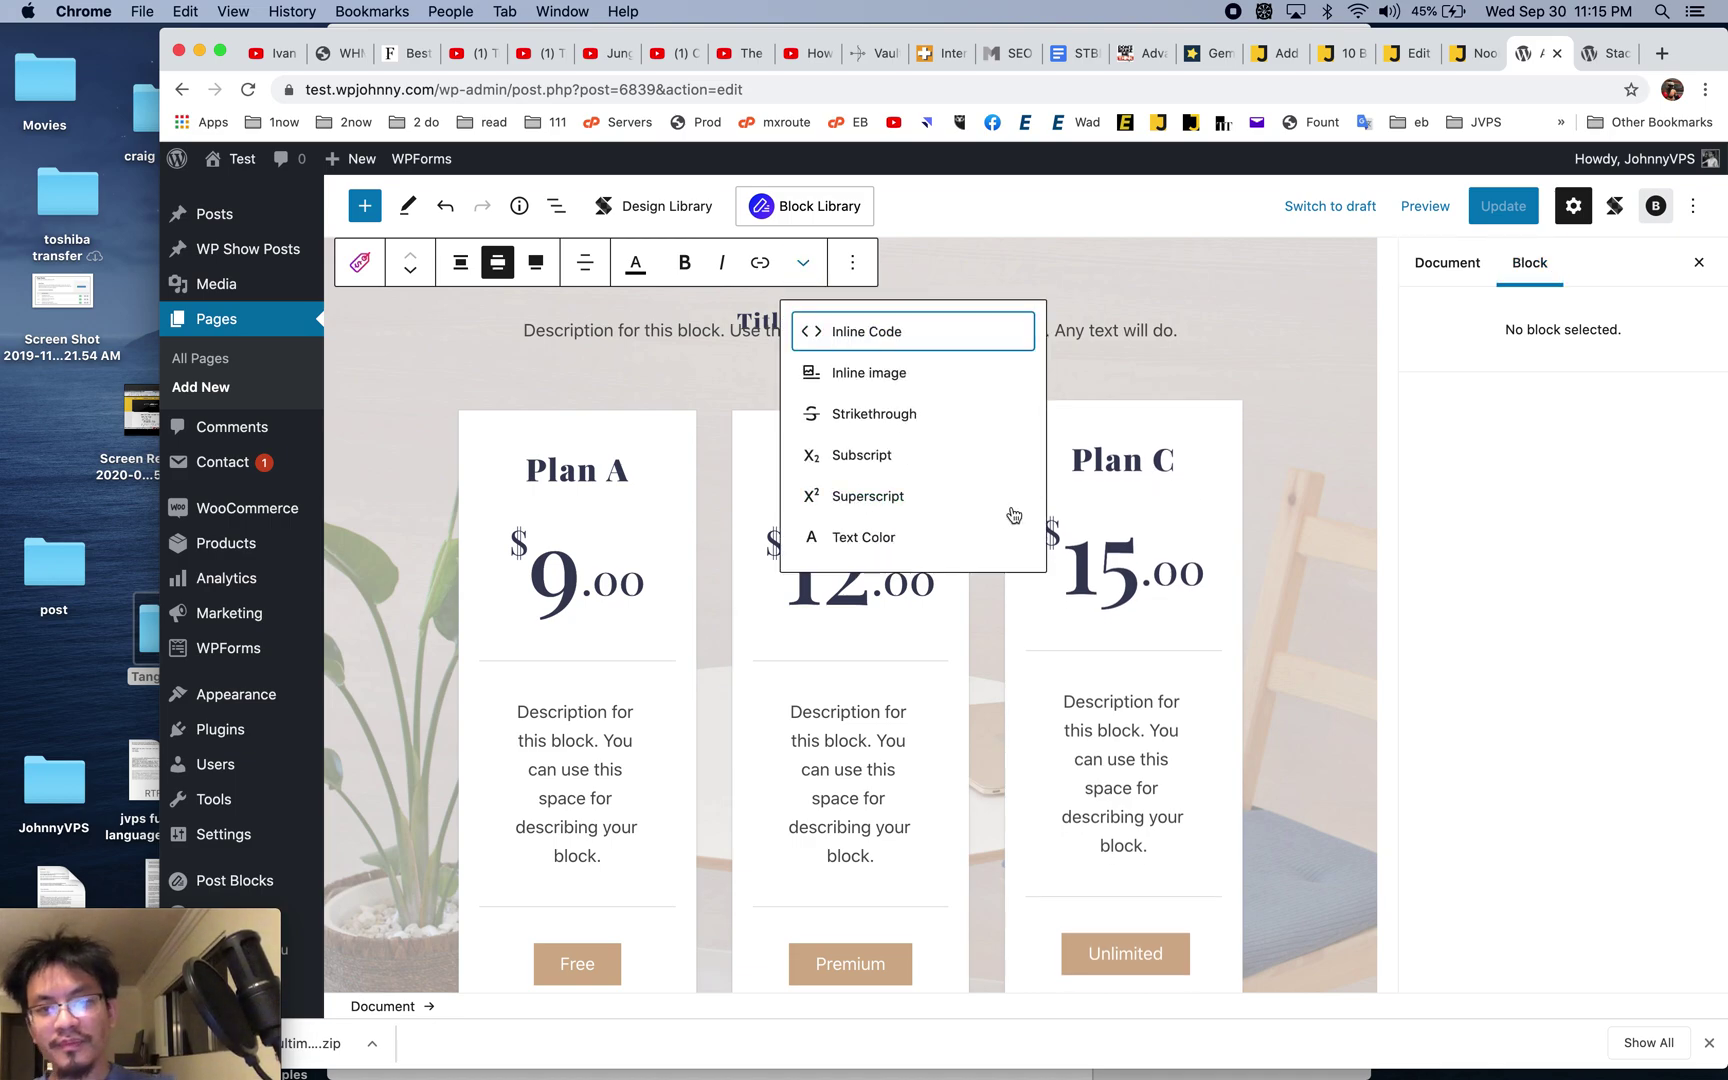
{"action": "left_click", "coordinate": [1120, 352]}
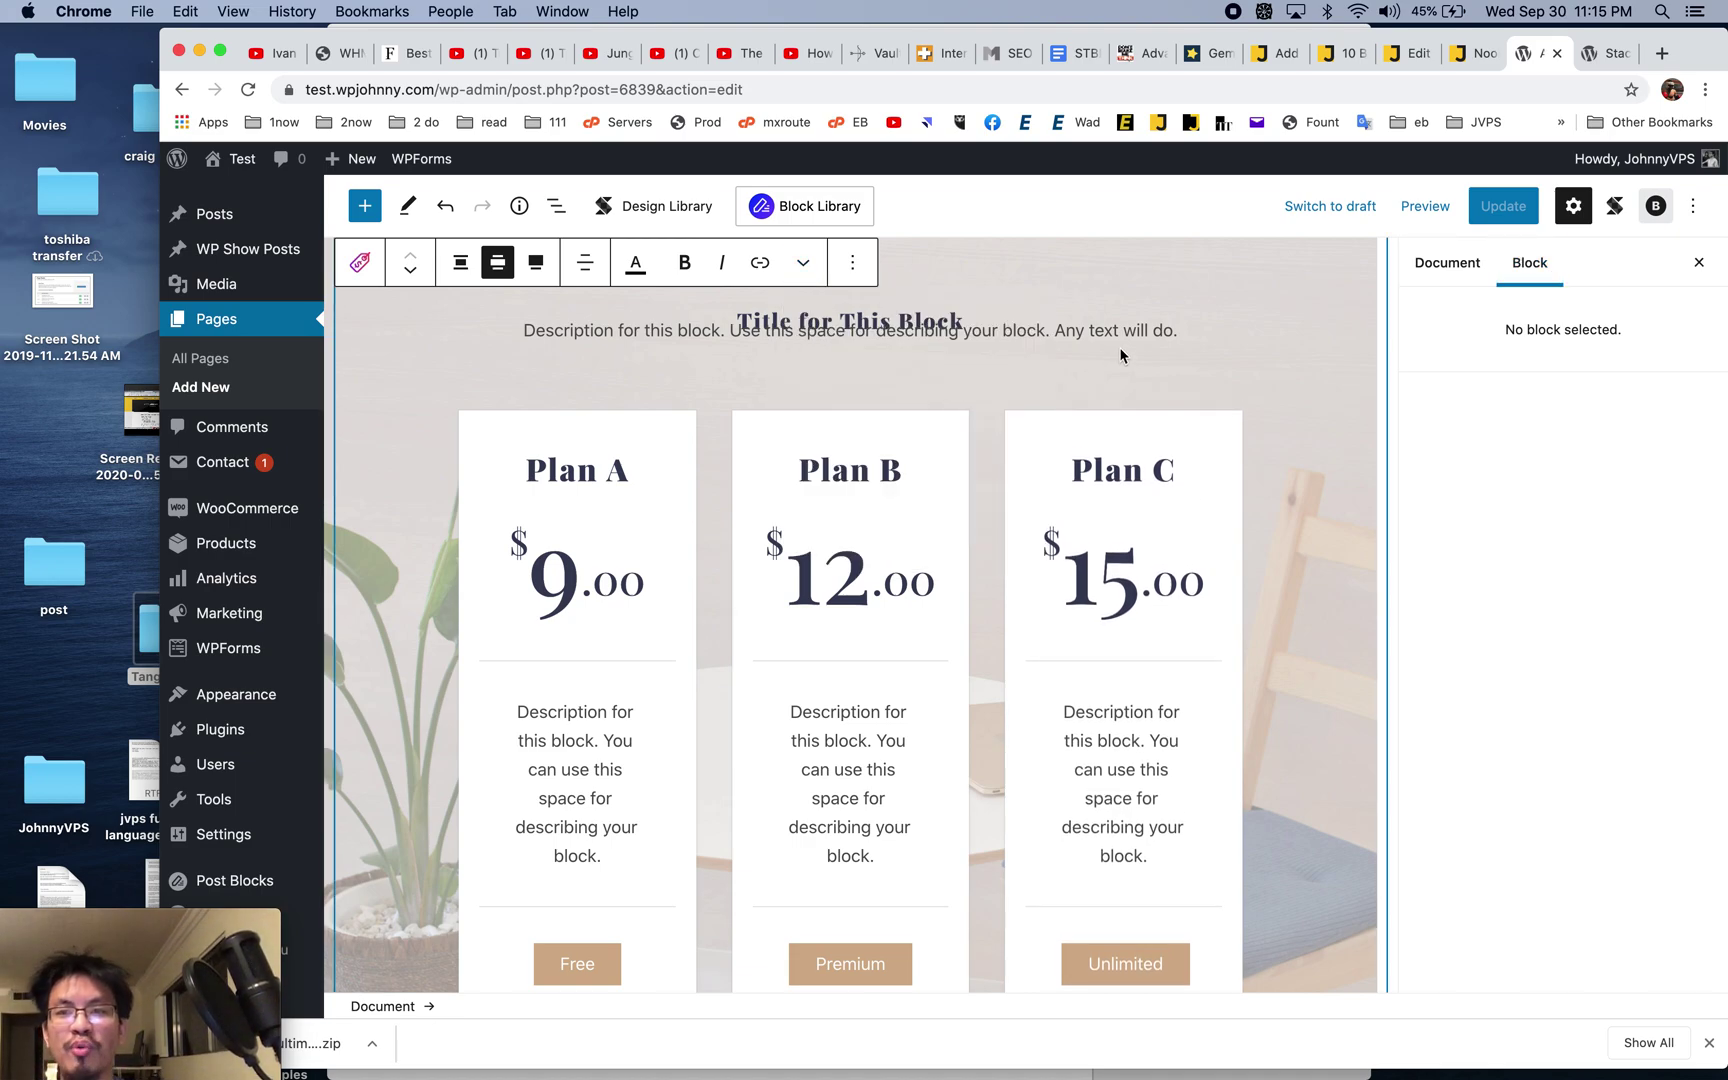
{"action": "left_click", "coordinate": [1461, 62]}
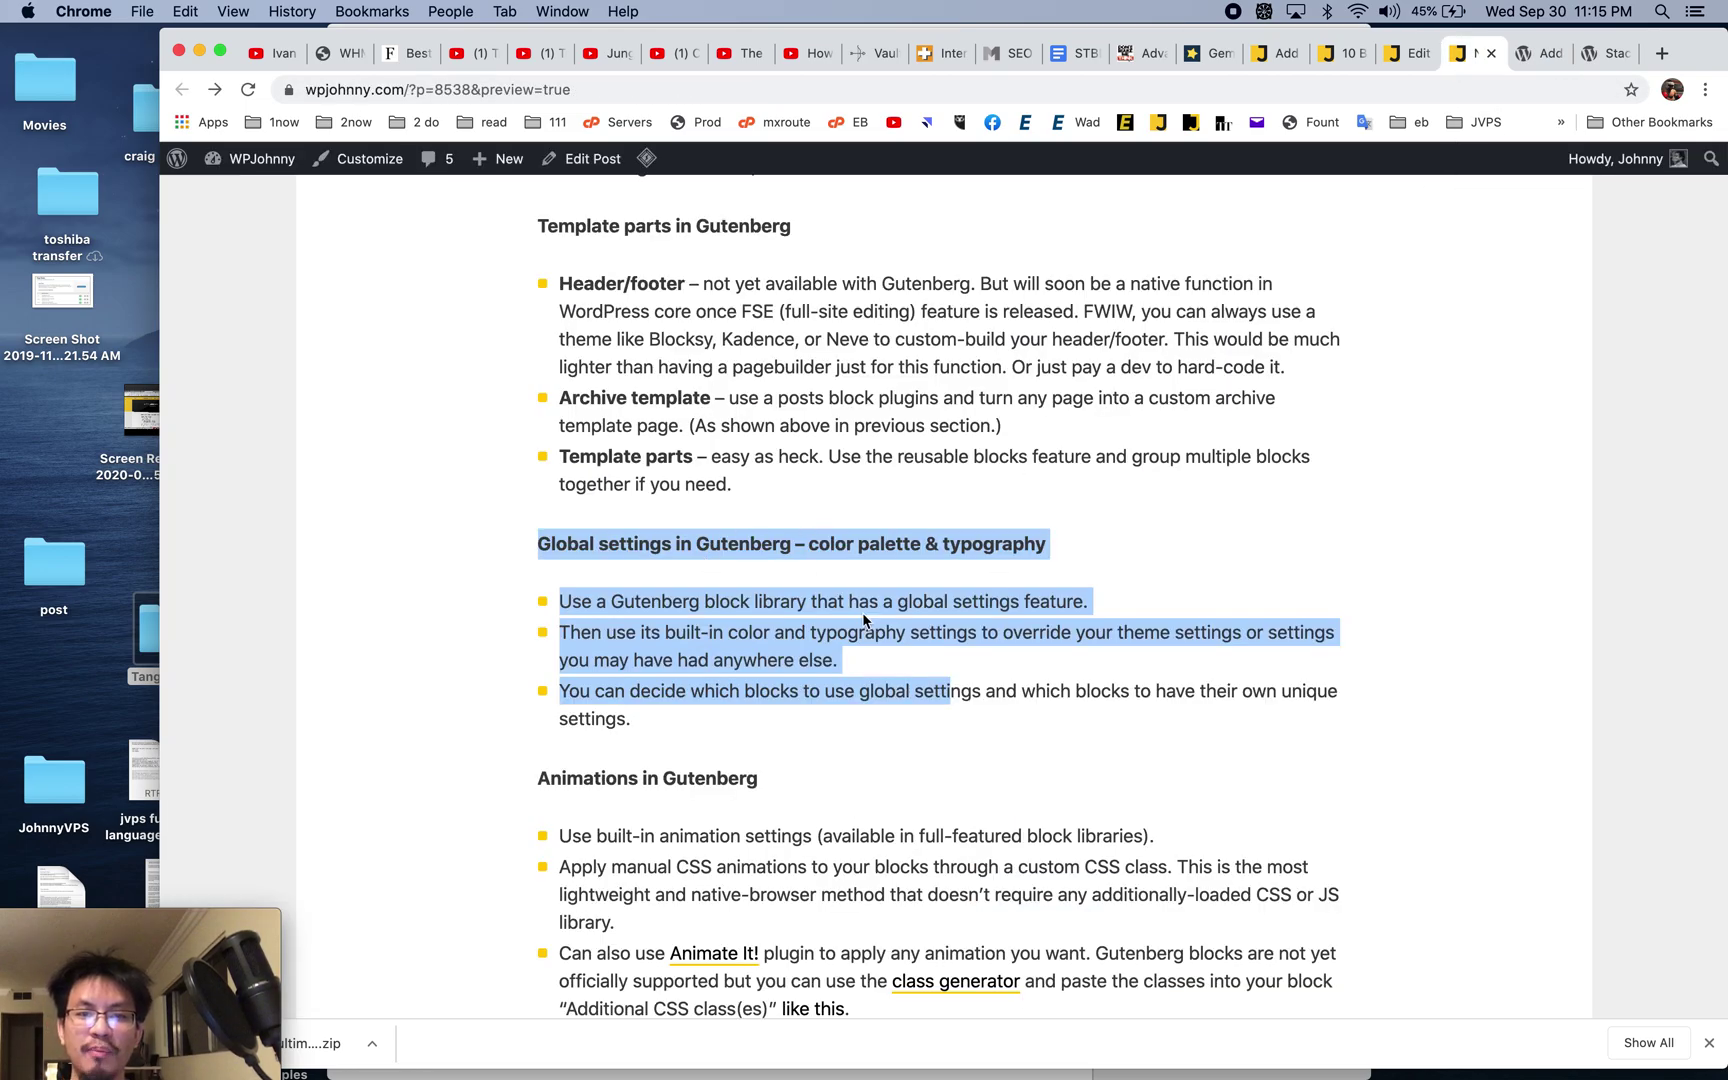
- Skim down the blog post preview, then go back to the page editor with the pricing cards
{"action": "scroll", "coordinate": [863, 612], "scroll_direction": "down", "scroll_amount": 1}
{"action": "scroll", "coordinate": [863, 612], "scroll_direction": "up", "scroll_amount": 8}
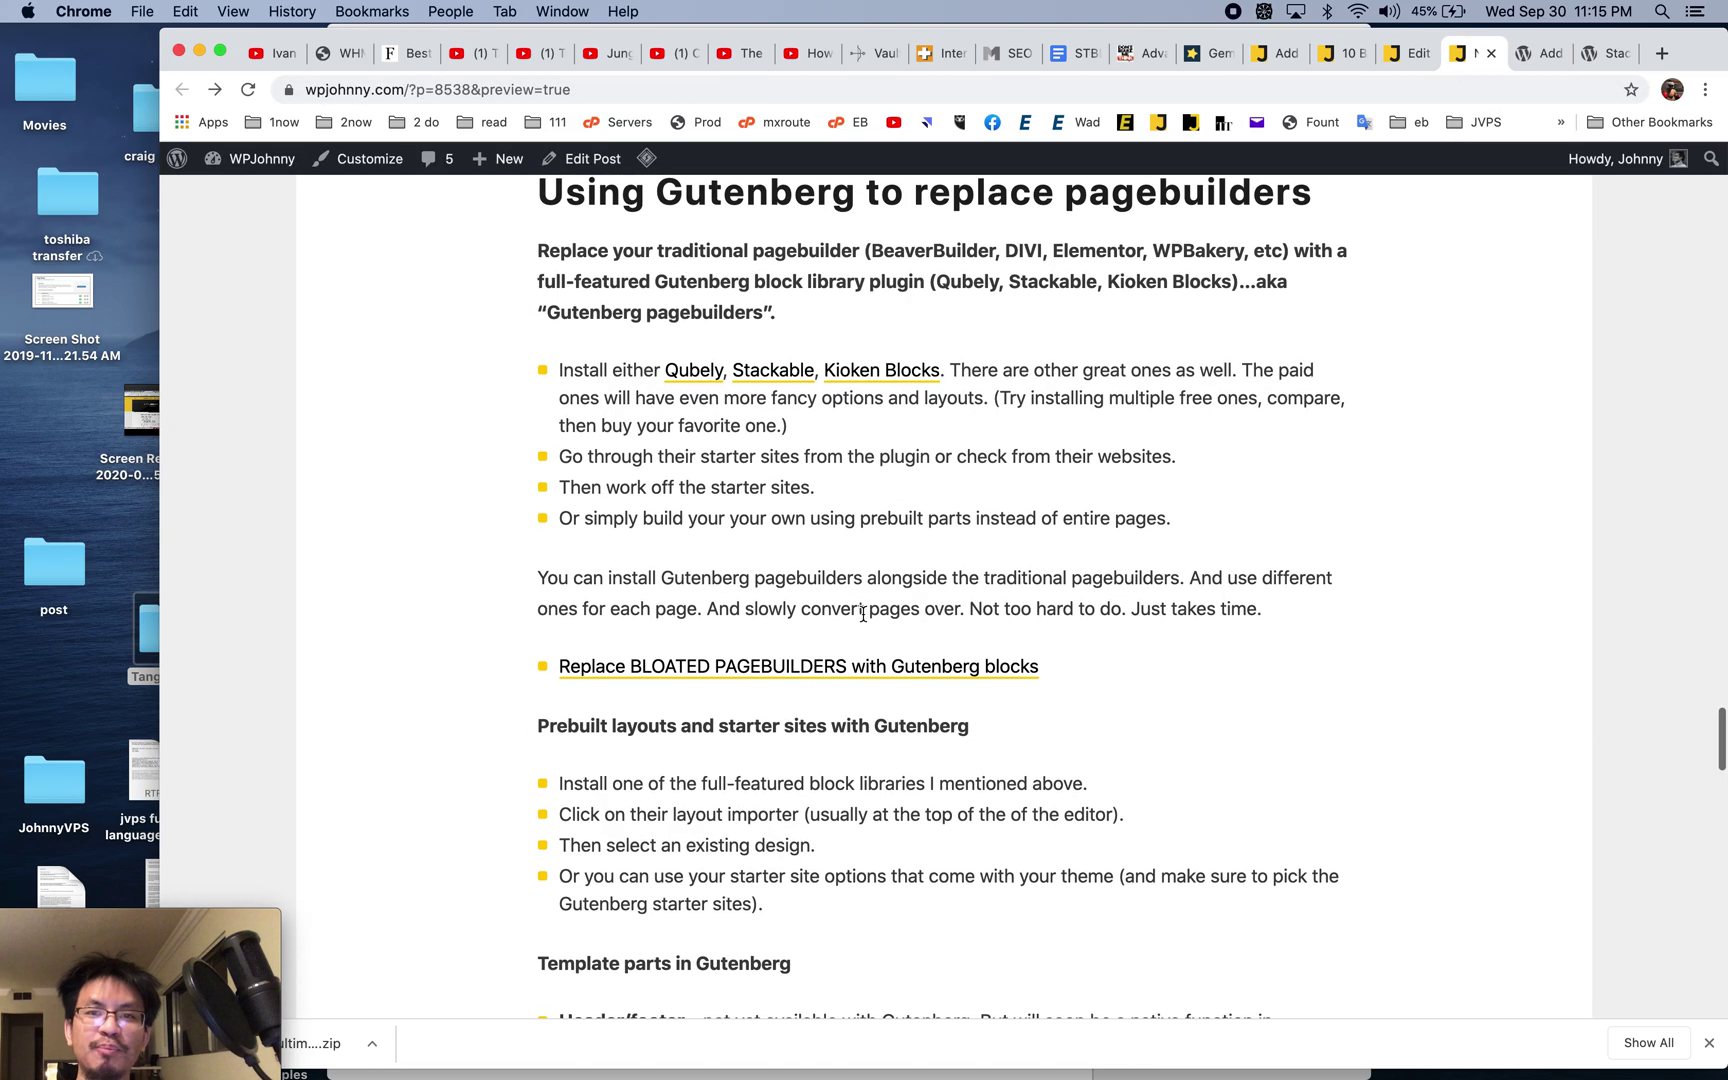
{"action": "scroll", "coordinate": [863, 612], "scroll_direction": "down", "scroll_amount": 5}
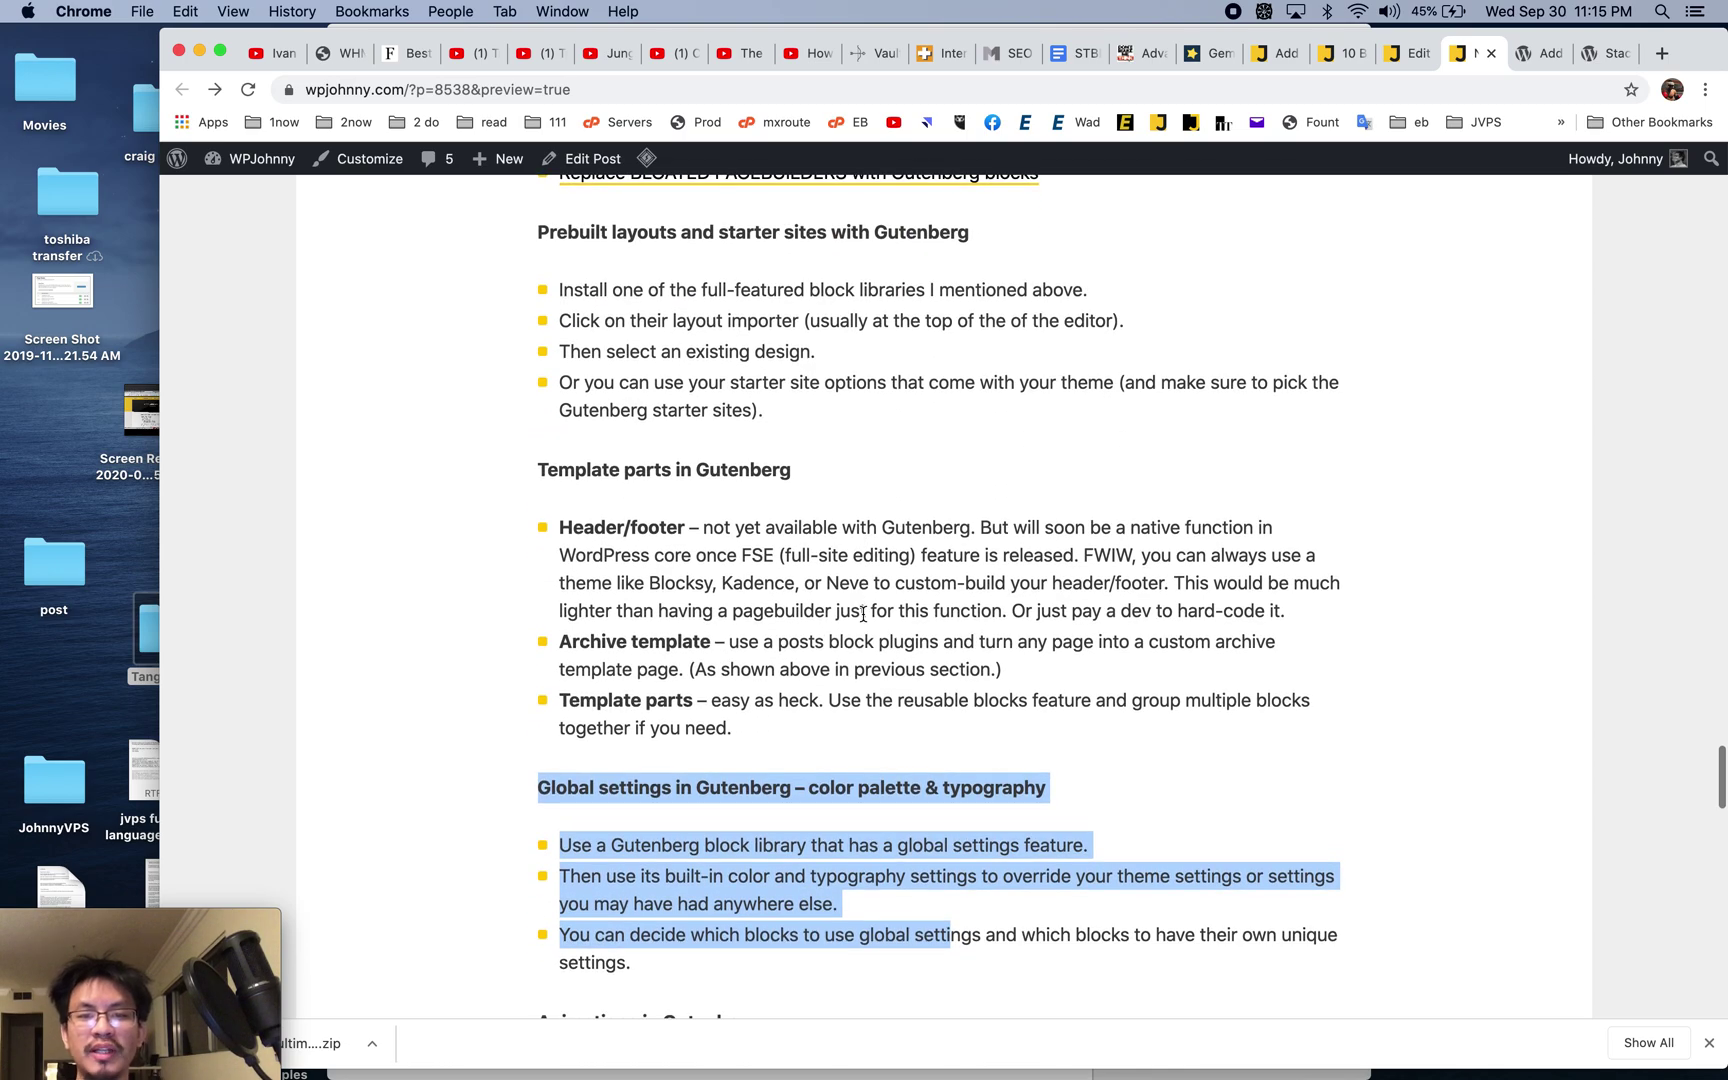
{"action": "scroll", "coordinate": [863, 612], "scroll_direction": "down", "scroll_amount": 4}
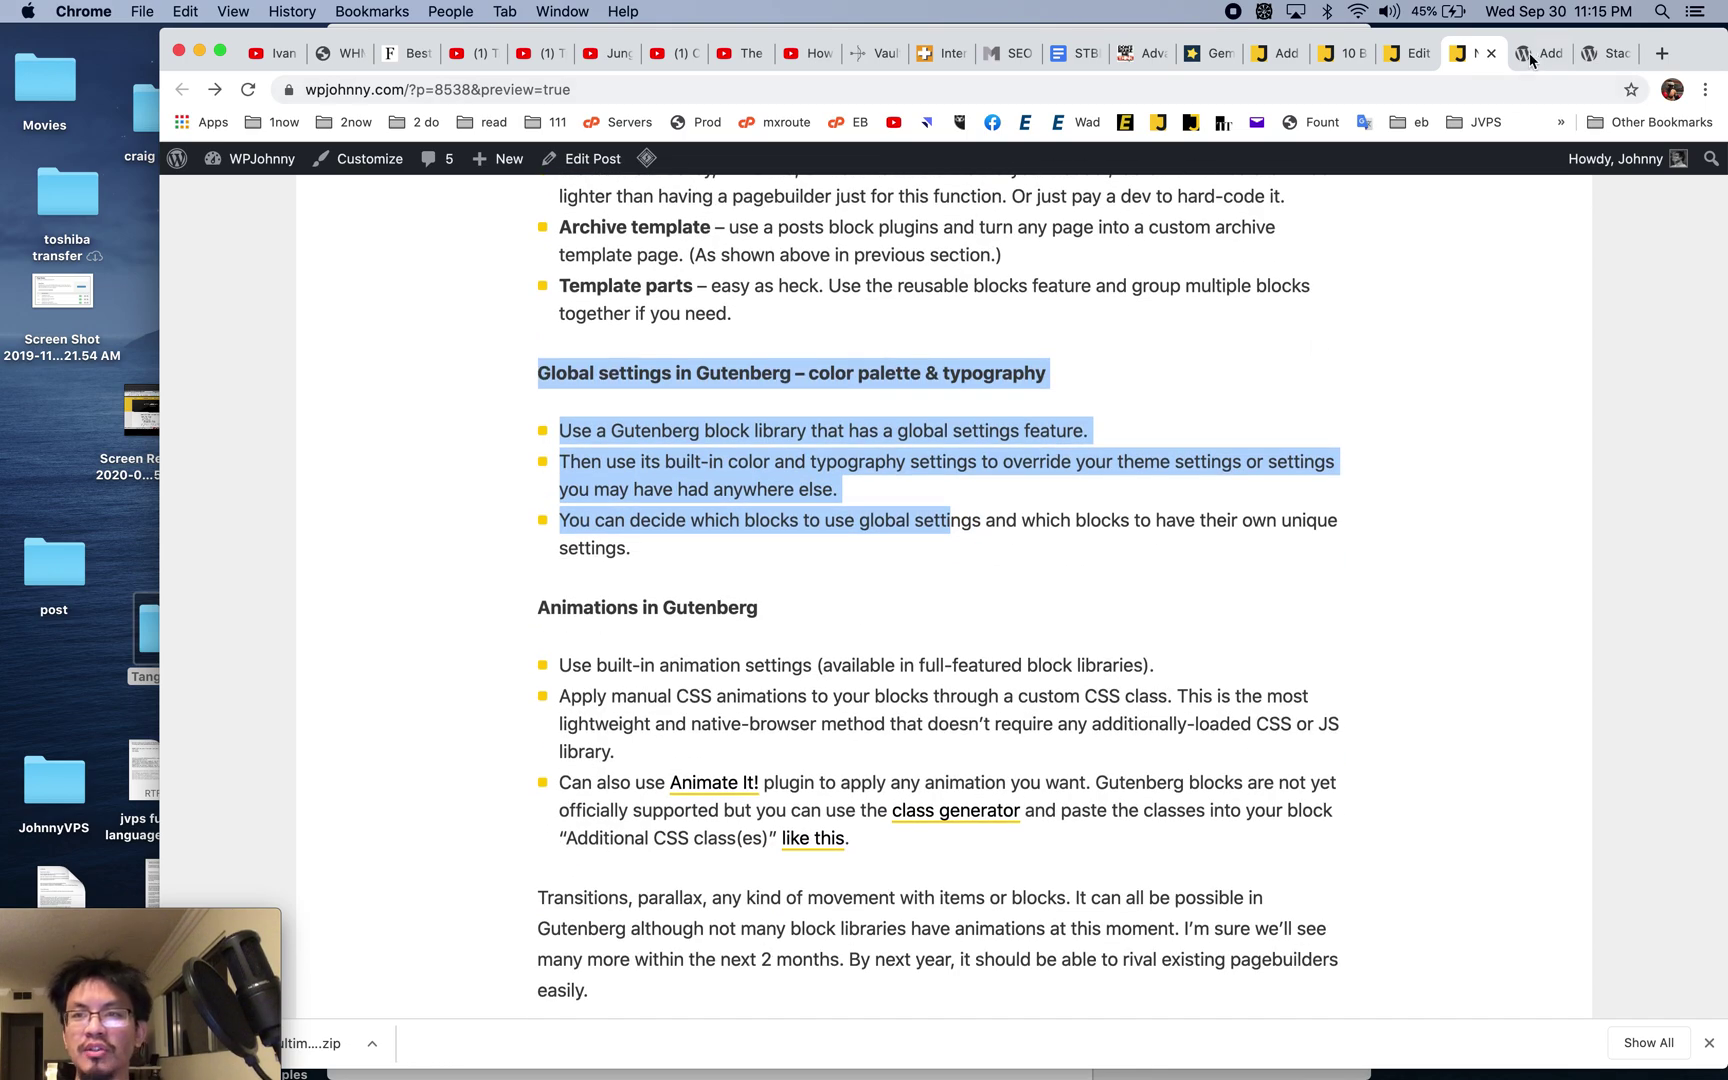
{"action": "left_click", "coordinate": [1530, 57]}
- Select Plan C's Unlimited button, scroll to the slider, and show the page's document settings
{"action": "scroll", "coordinate": [1145, 622], "scroll_direction": "down", "scroll_amount": 4}
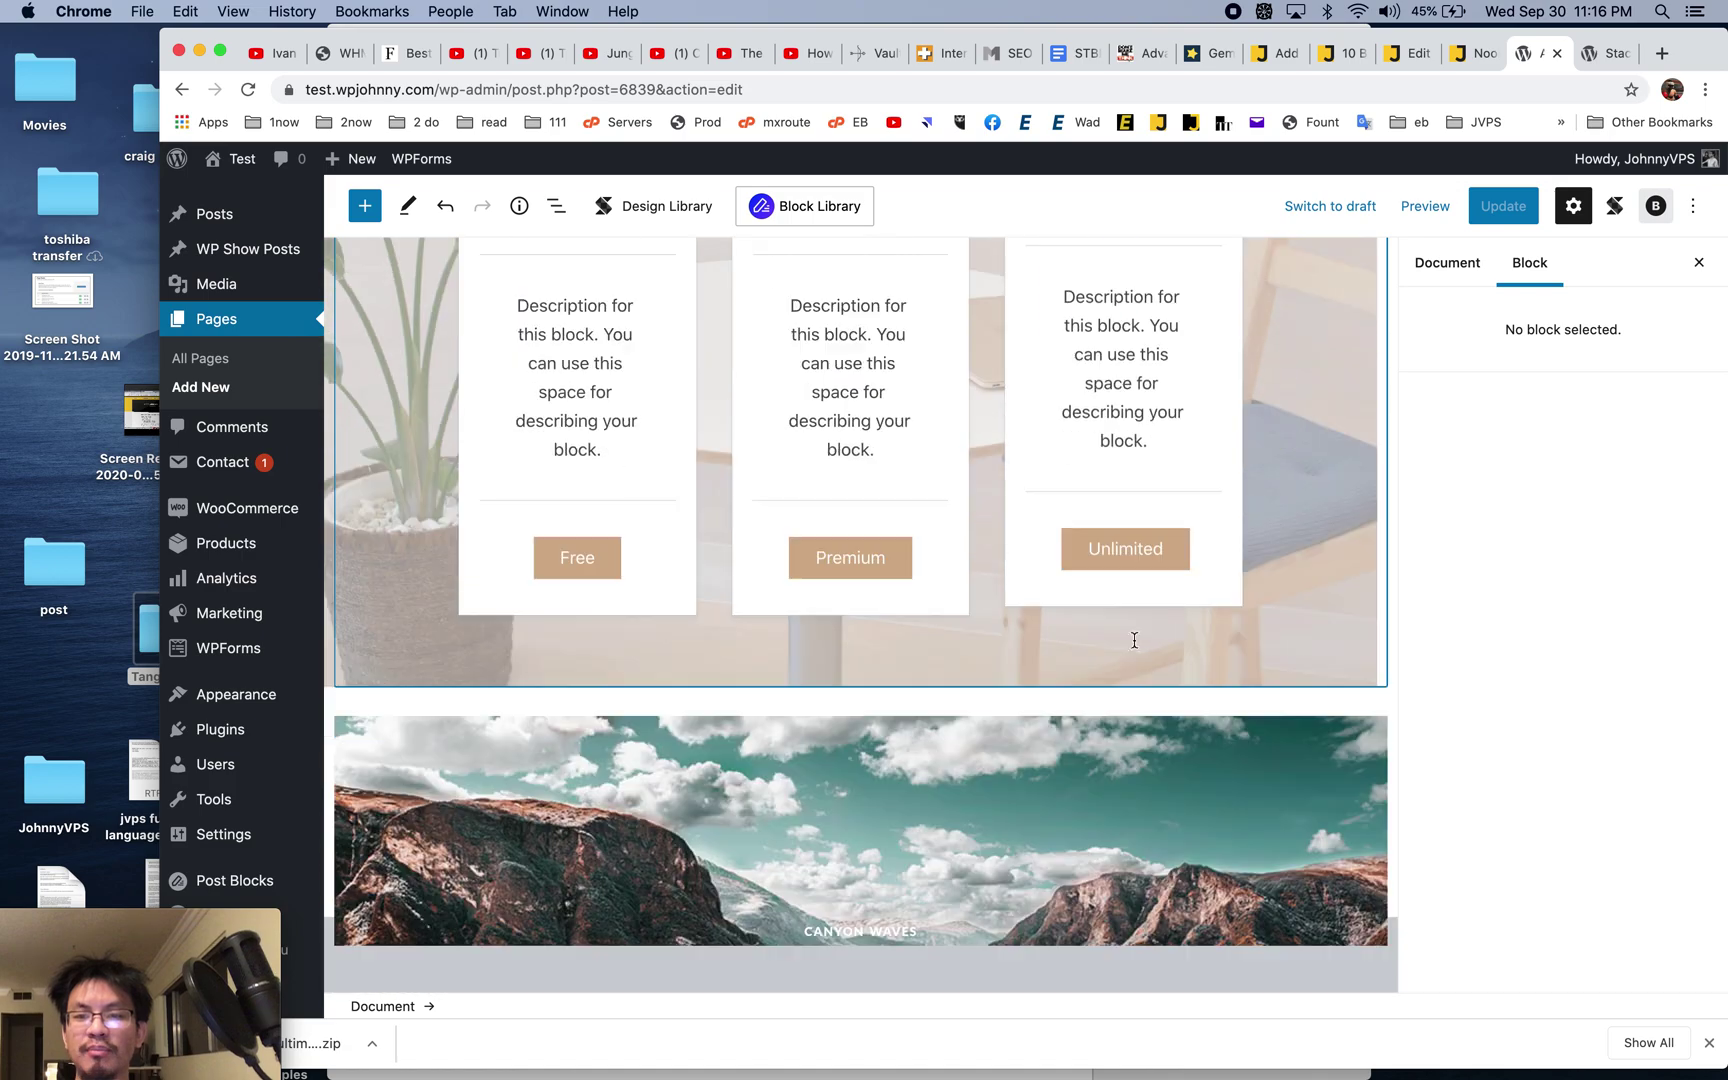
{"action": "left_click", "coordinate": [1146, 546]}
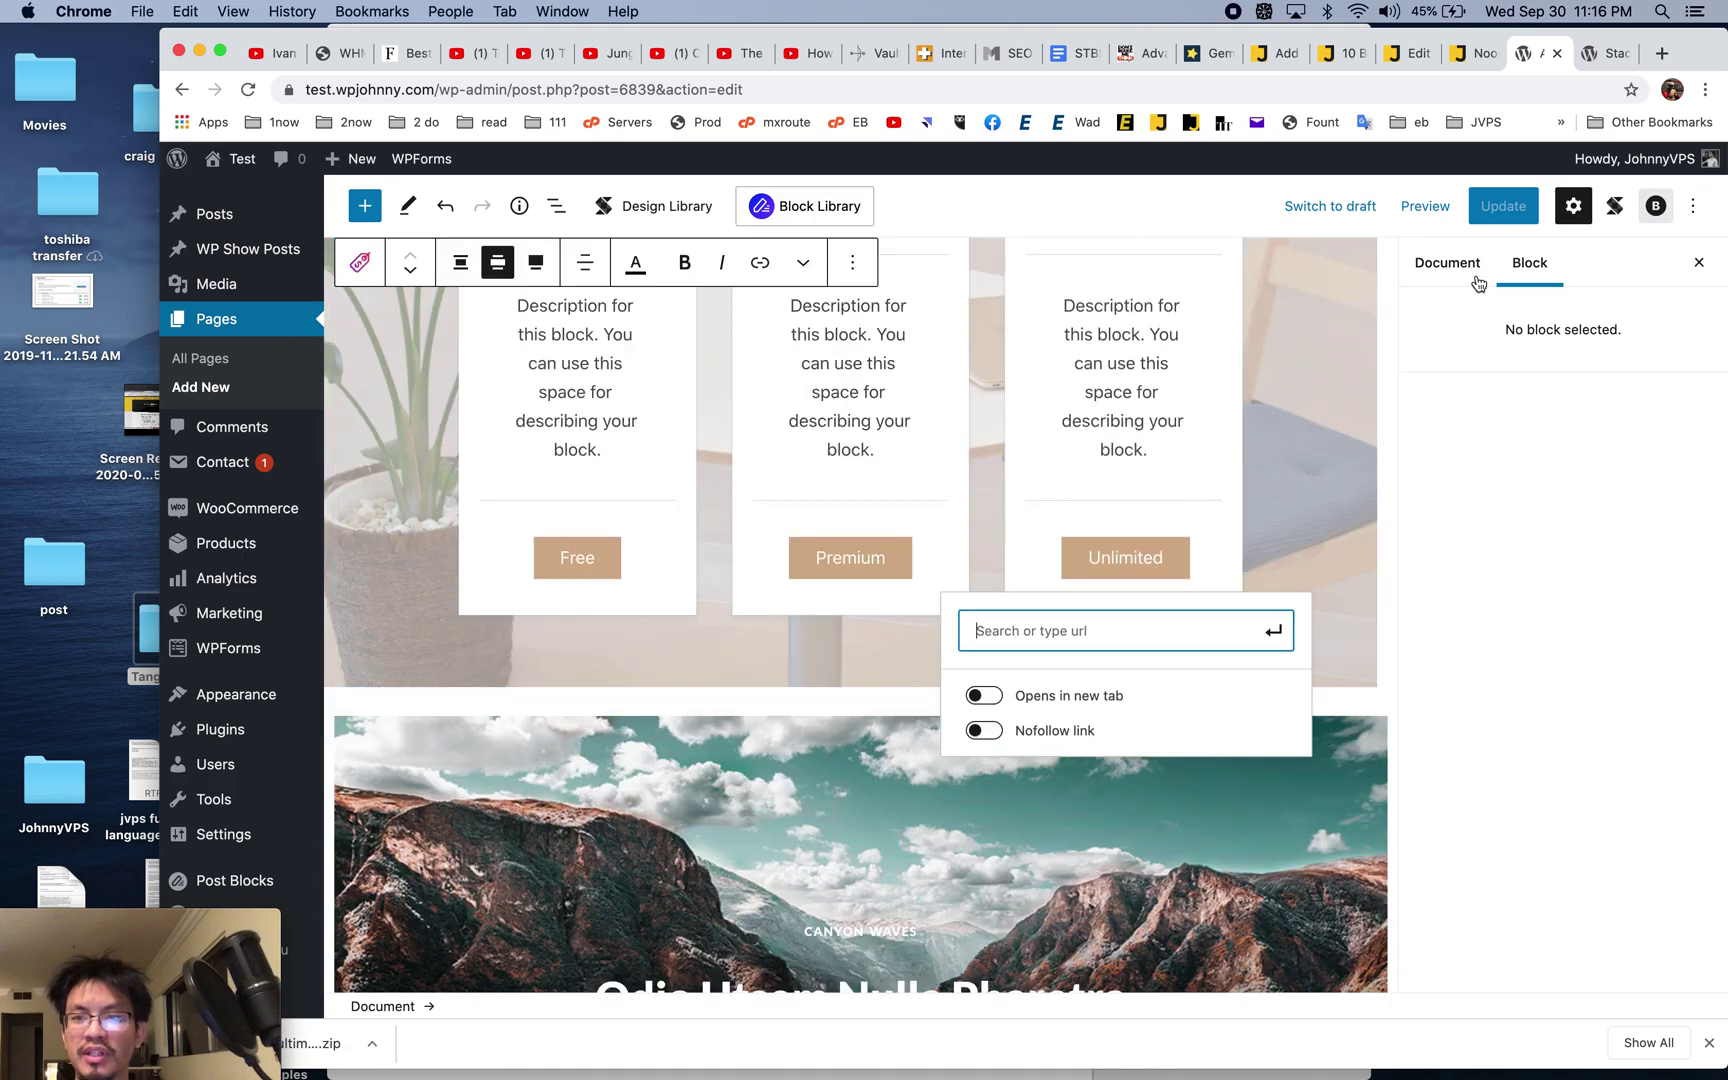
{"action": "scroll", "coordinate": [969, 913], "scroll_direction": "down", "scroll_amount": 7}
{"action": "scroll", "coordinate": [969, 913], "scroll_direction": "down", "scroll_amount": 1}
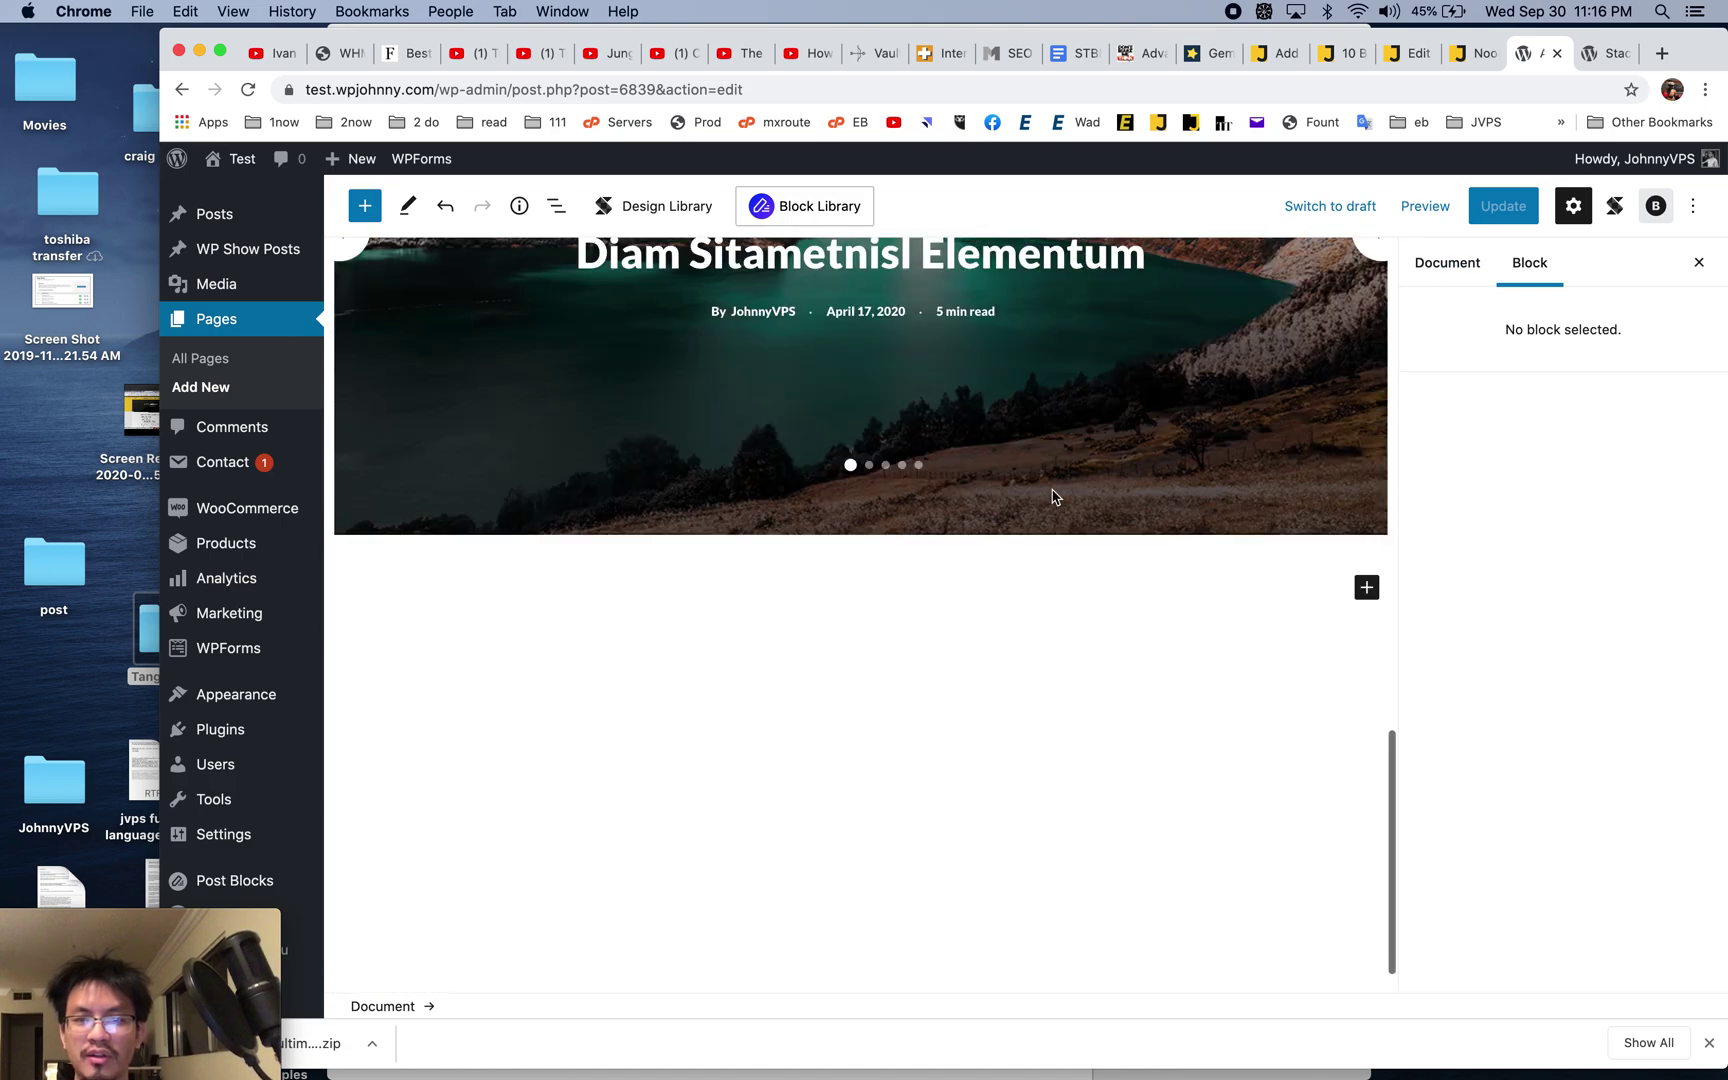
{"action": "left_click", "coordinate": [1040, 612]}
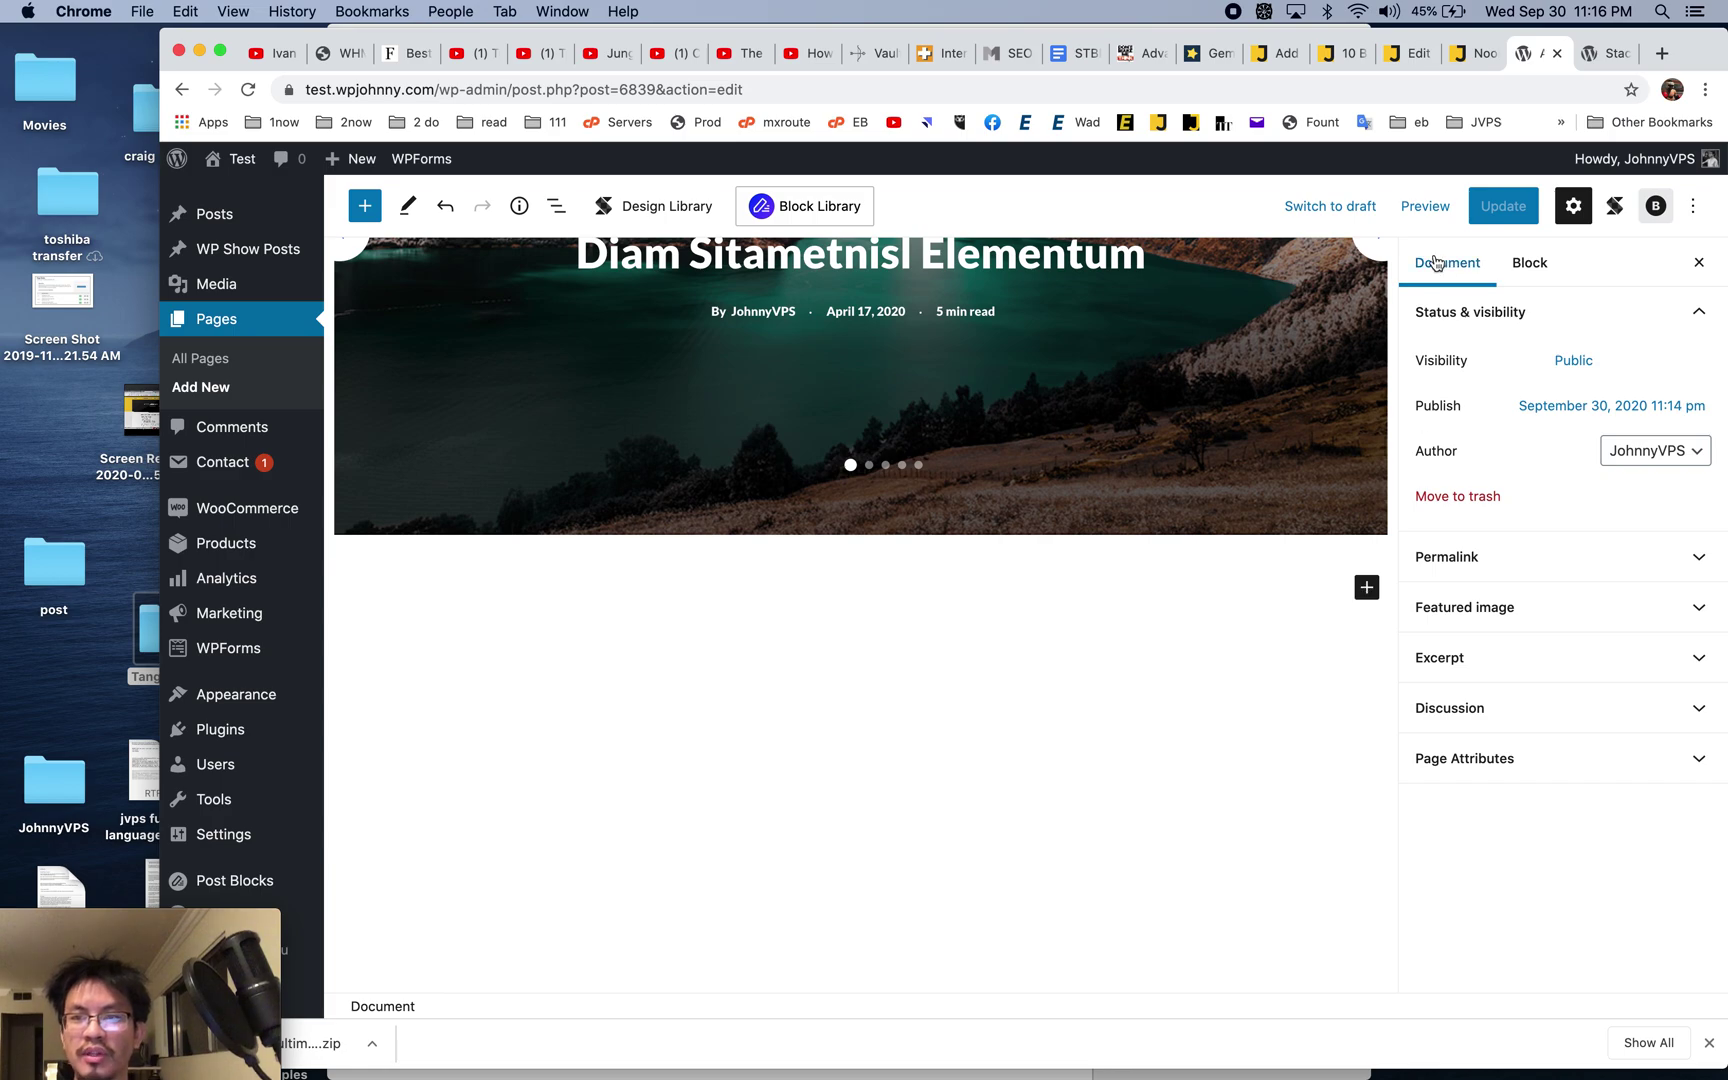